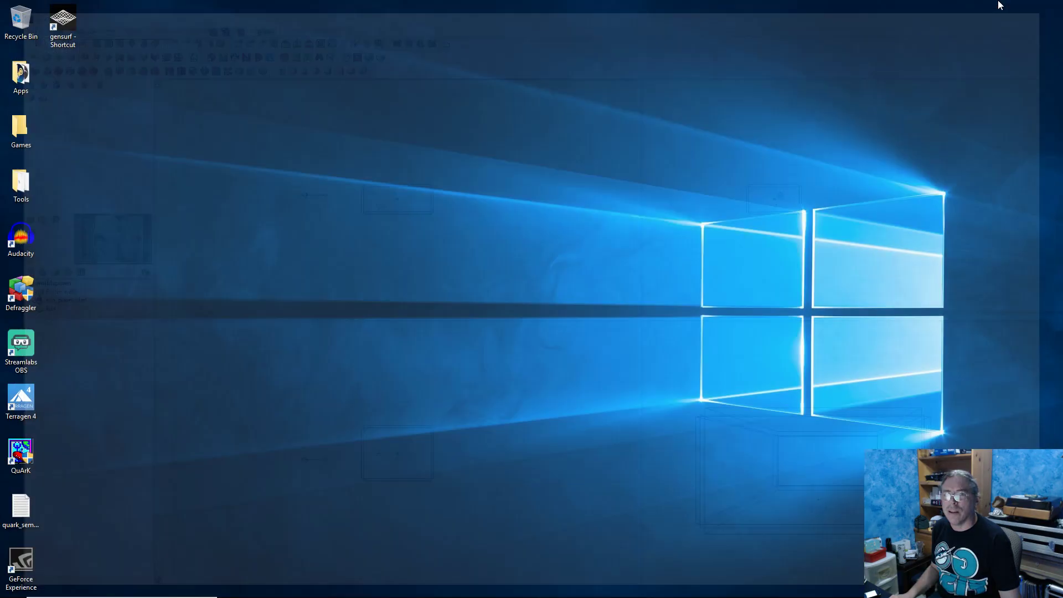
# Launch Paintball 2 from the Paintball2 folder inside Games on the C: drive
pyautogui.click(998, 6)
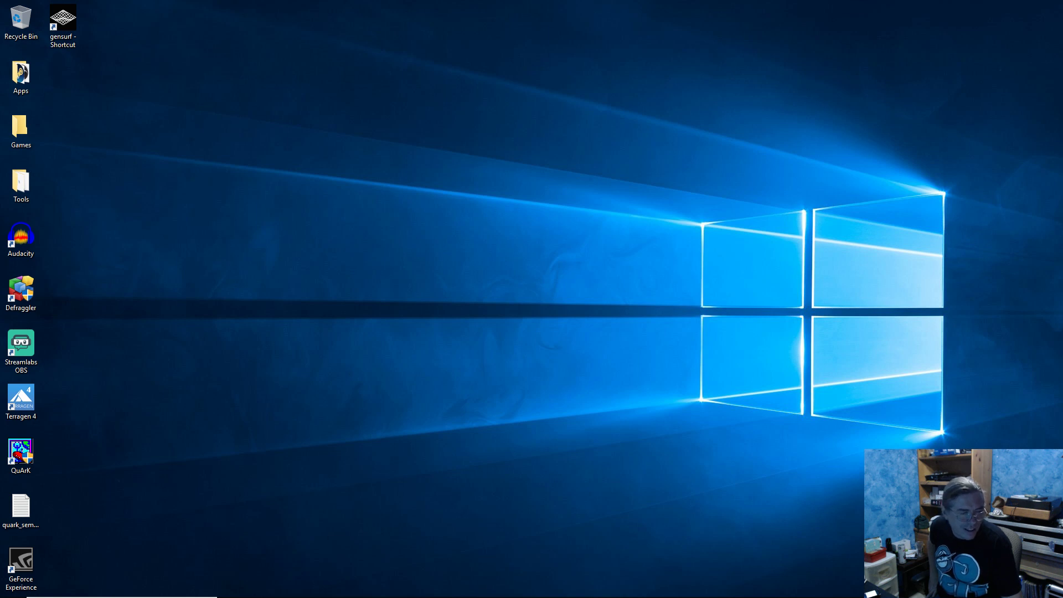
pyautogui.moveTo(344, 592)
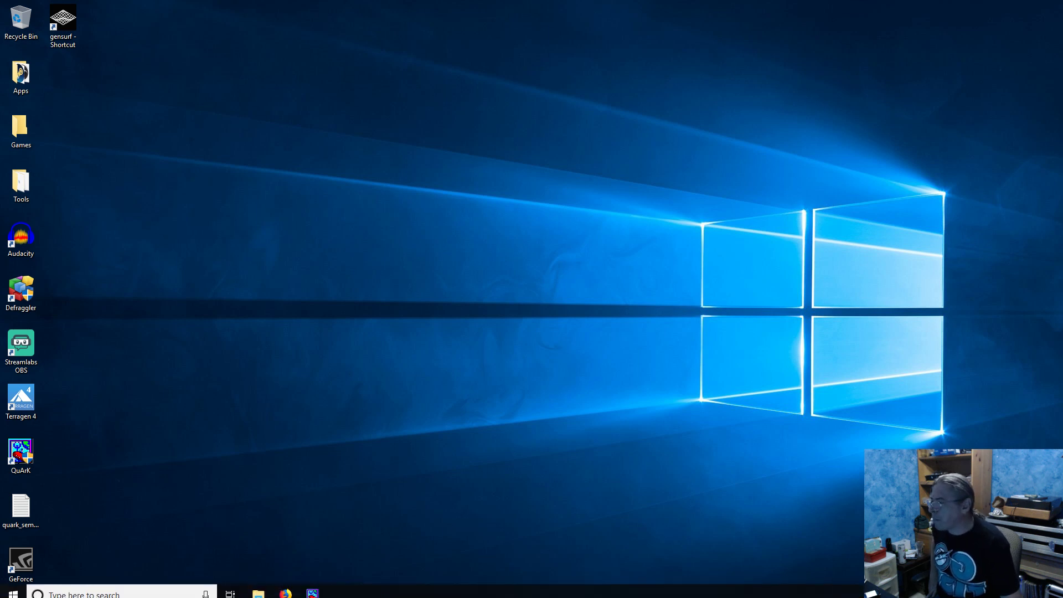
pyautogui.click(261, 587)
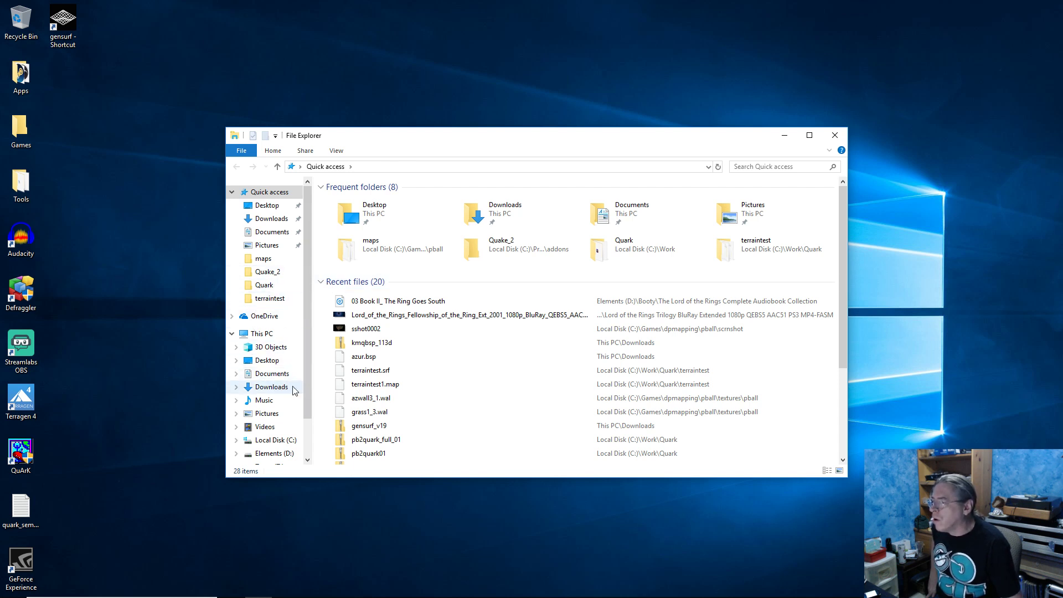
pyautogui.moveTo(310, 377); pyautogui.dragTo(307, 436)
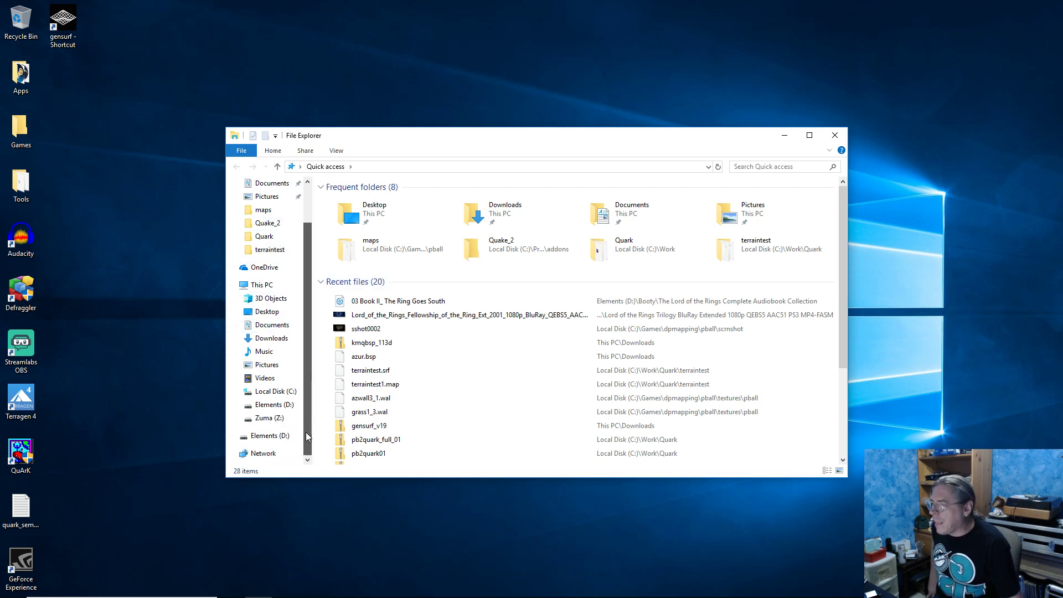
pyautogui.click(236, 392)
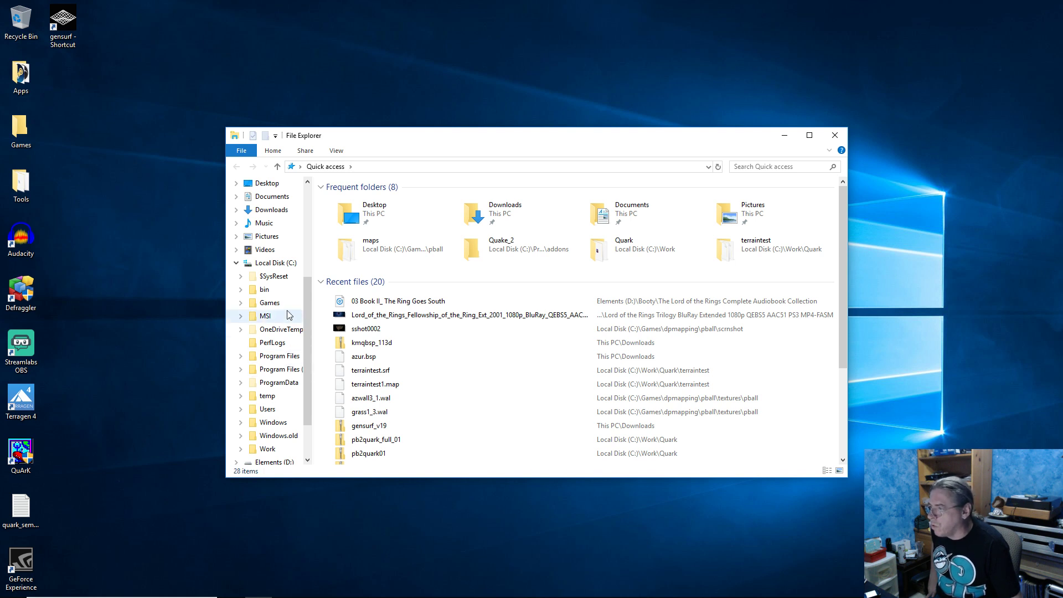
pyautogui.click(240, 302)
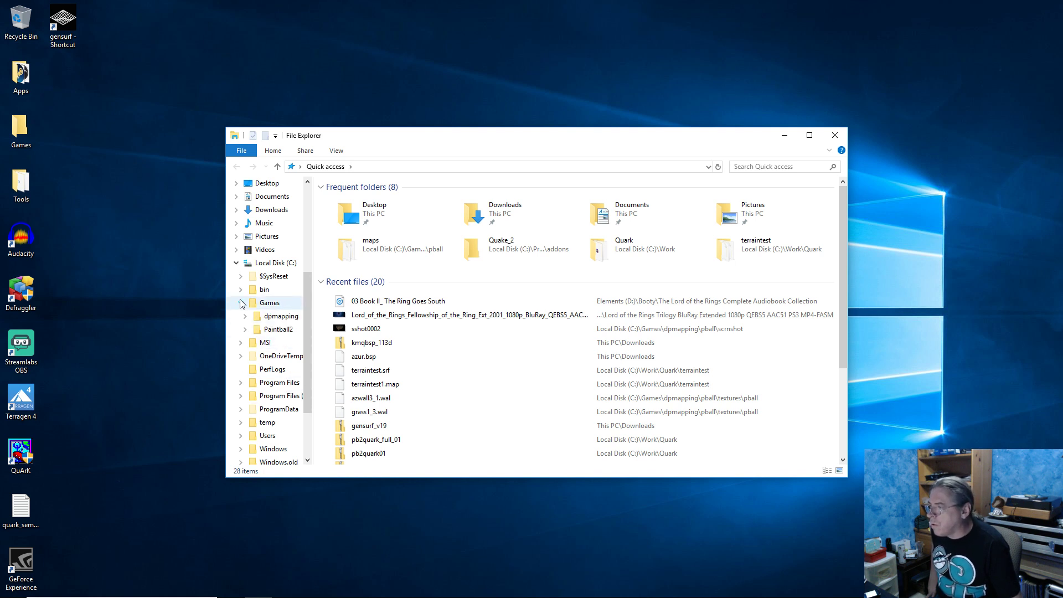
pyautogui.click(277, 329)
pyautogui.doubleClick(366, 282)
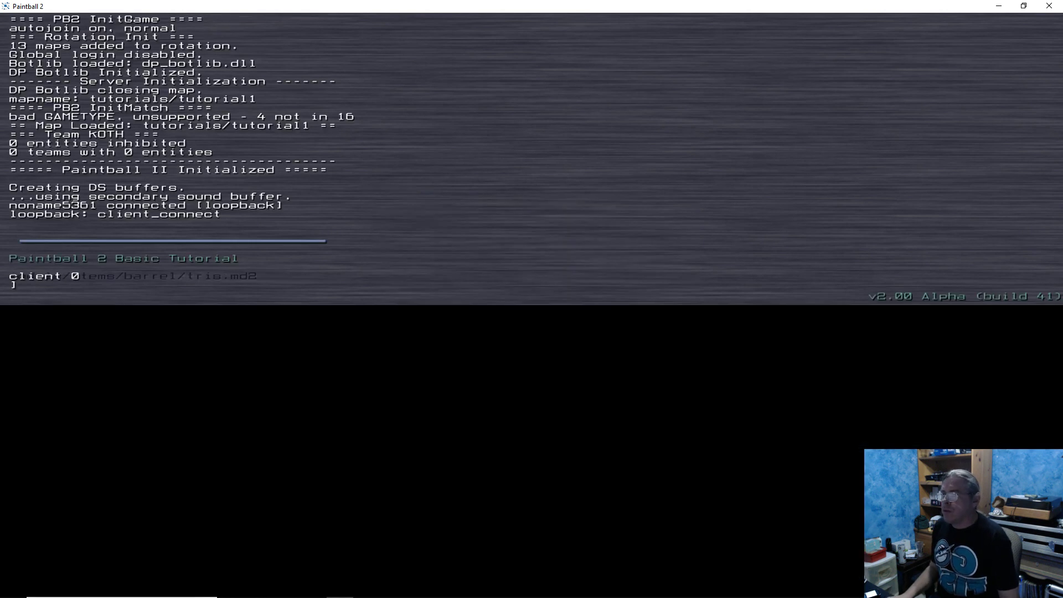
# Load the ranger map with the console command "map ranger"
pyautogui.write('map rang')
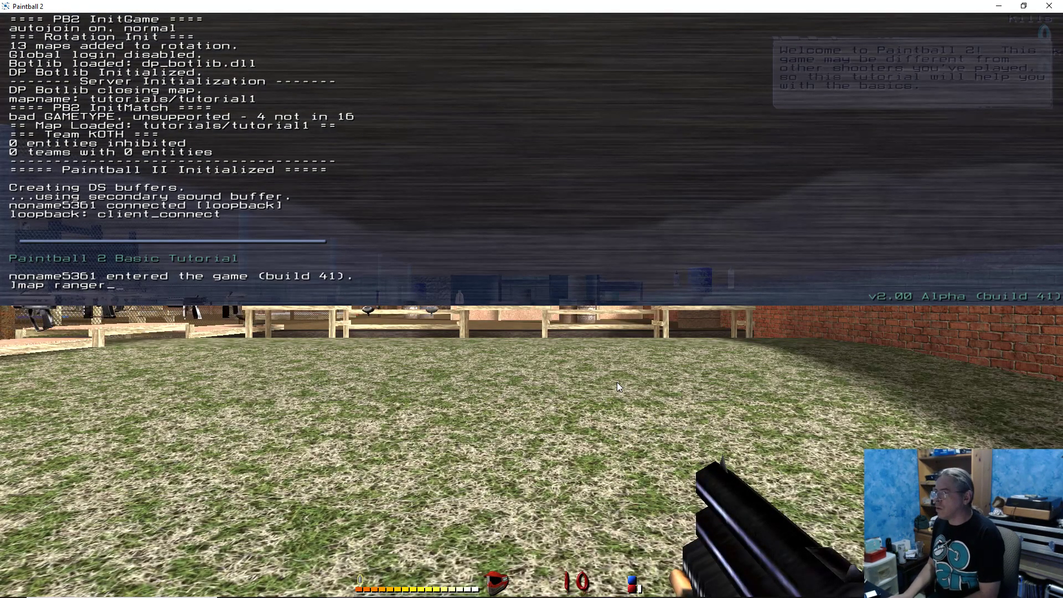
pyautogui.write('er')
pyautogui.press('Return')
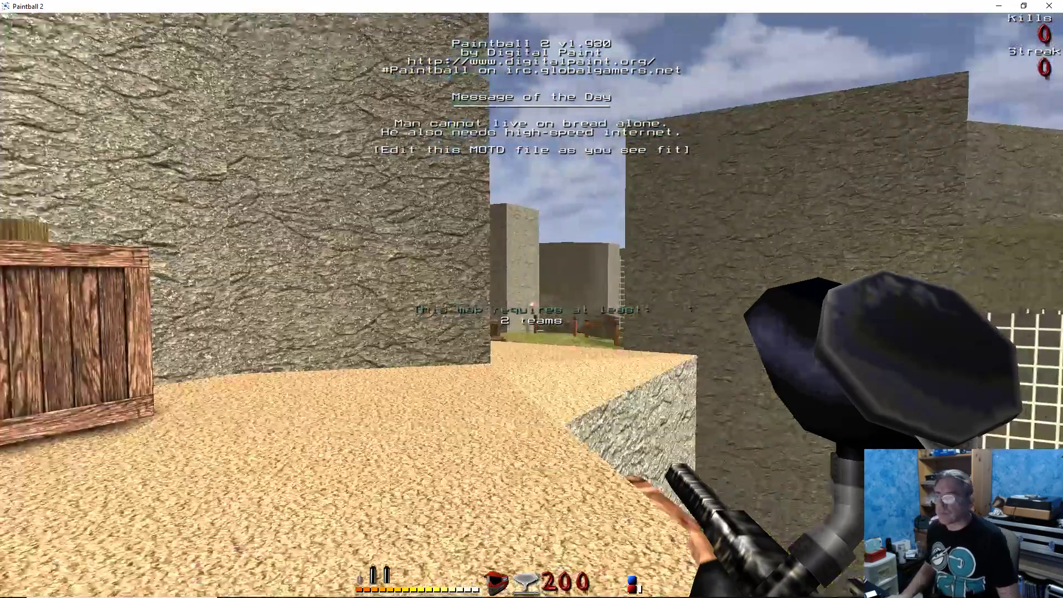
# Walk through the ranger map from the starting ledge to examine its terraced terrain, rock walls, stream bed and fences
pyautogui.press('w')
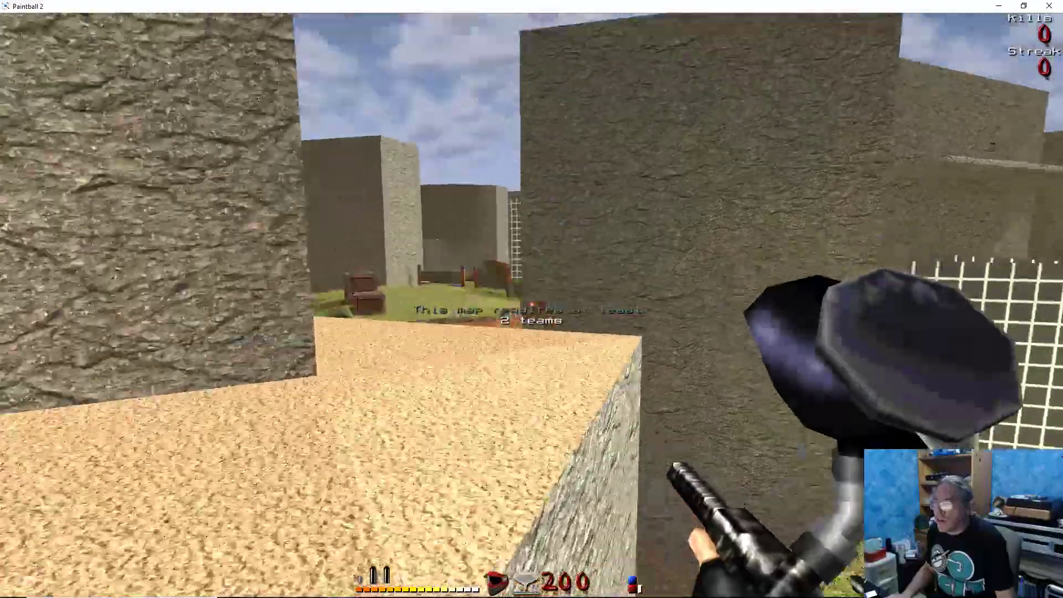
pyautogui.press('w')
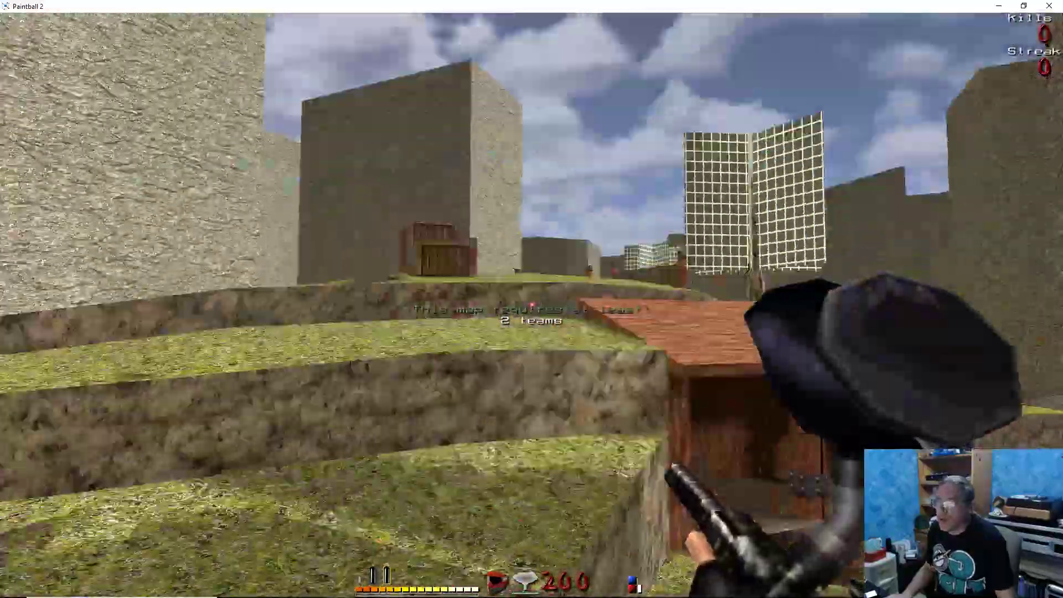
pyautogui.press('w')
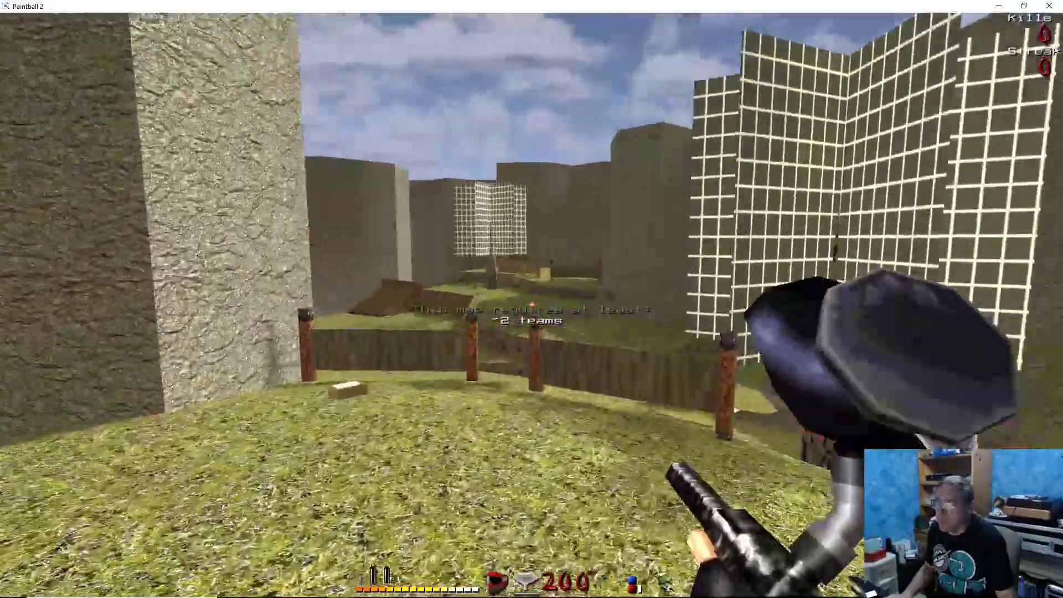
pyautogui.press('w')
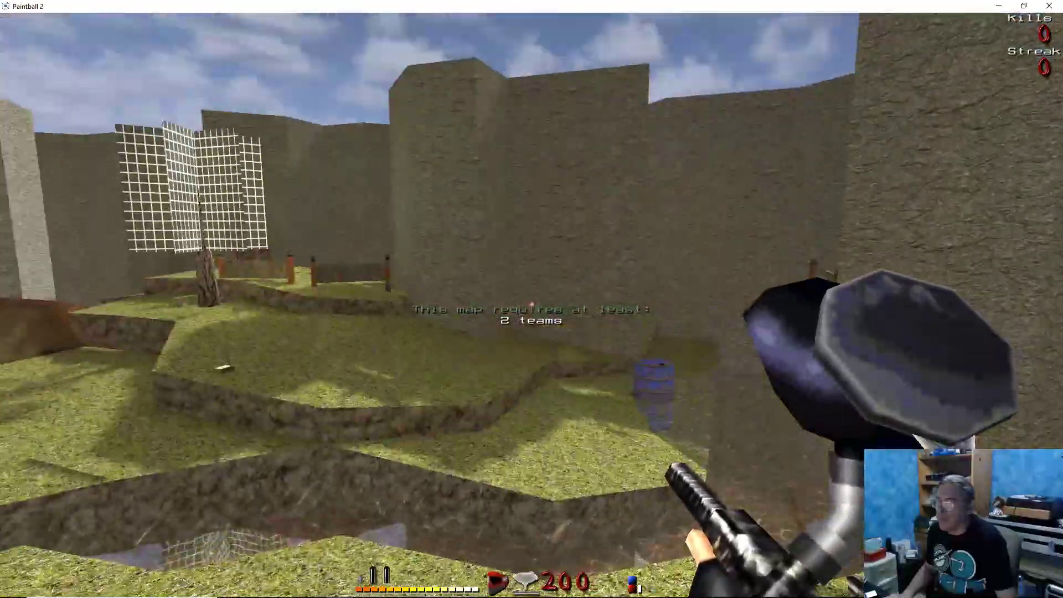
pyautogui.press('w')
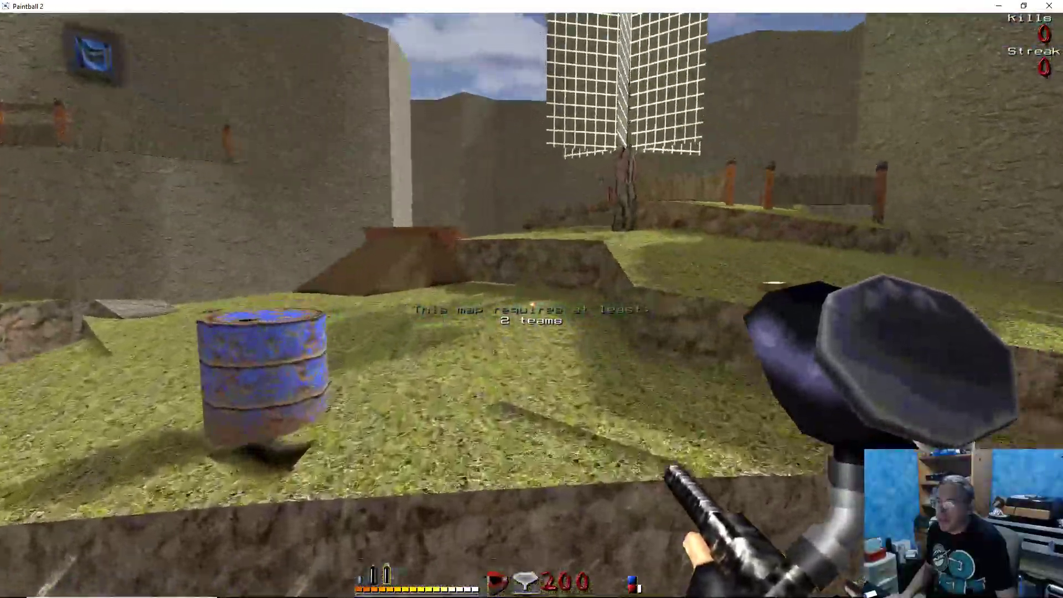
pyautogui.press('w')
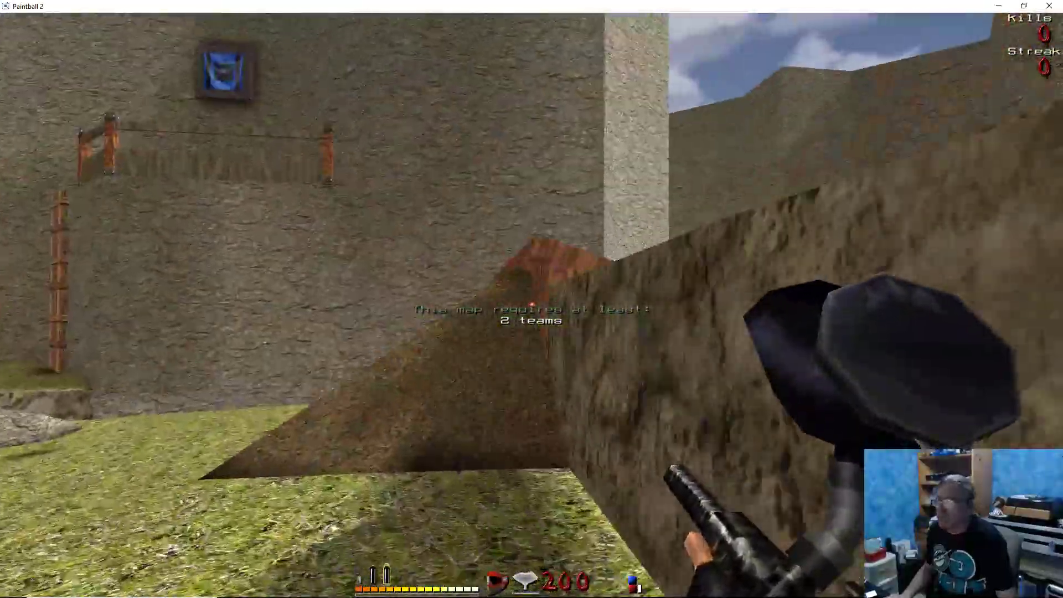
pyautogui.press('w')
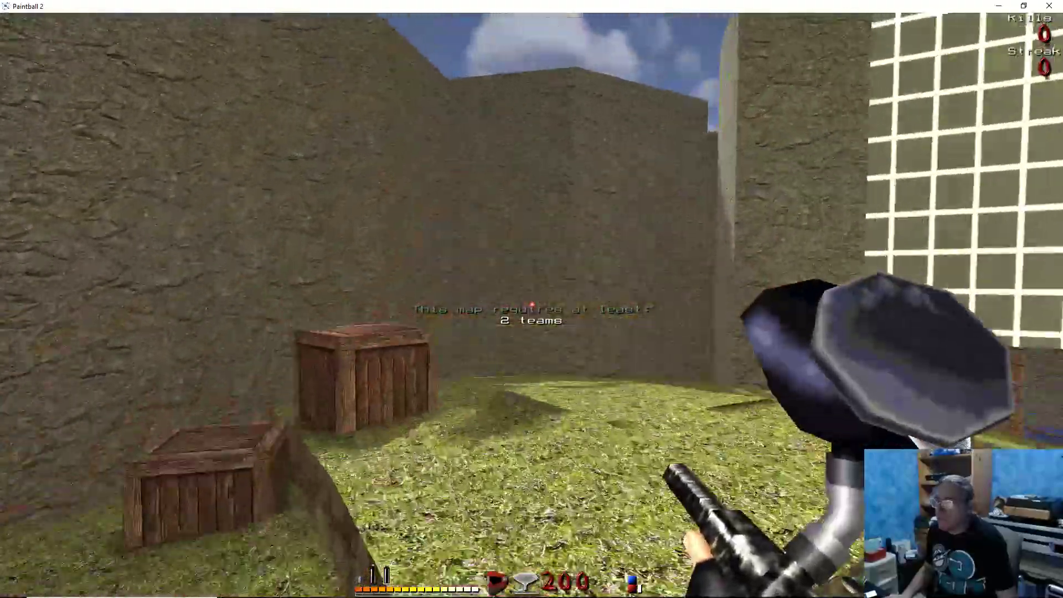
pyautogui.press('w')
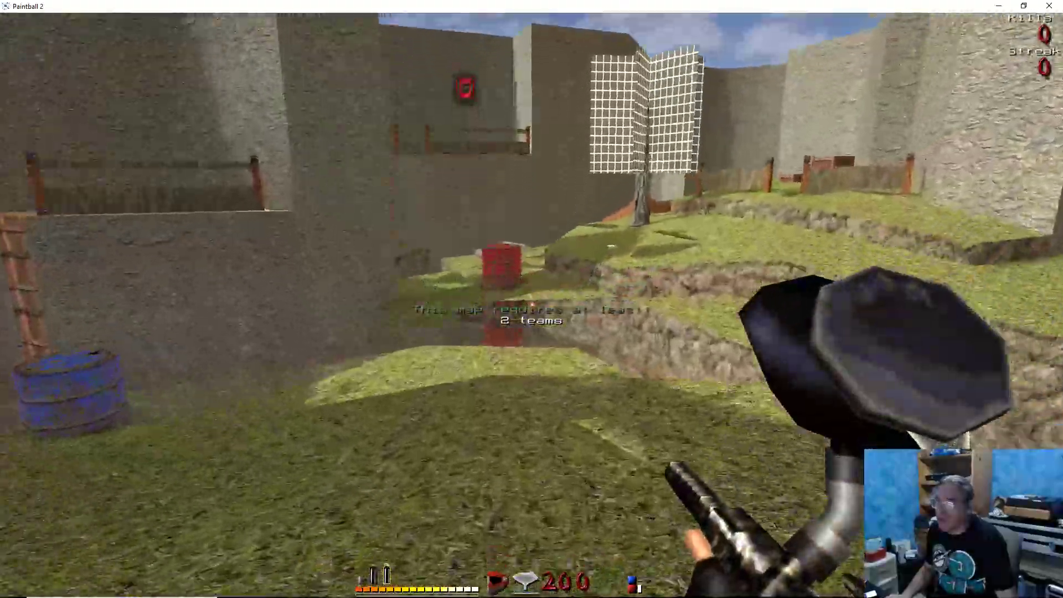
pyautogui.press('s')
pyautogui.press('w')
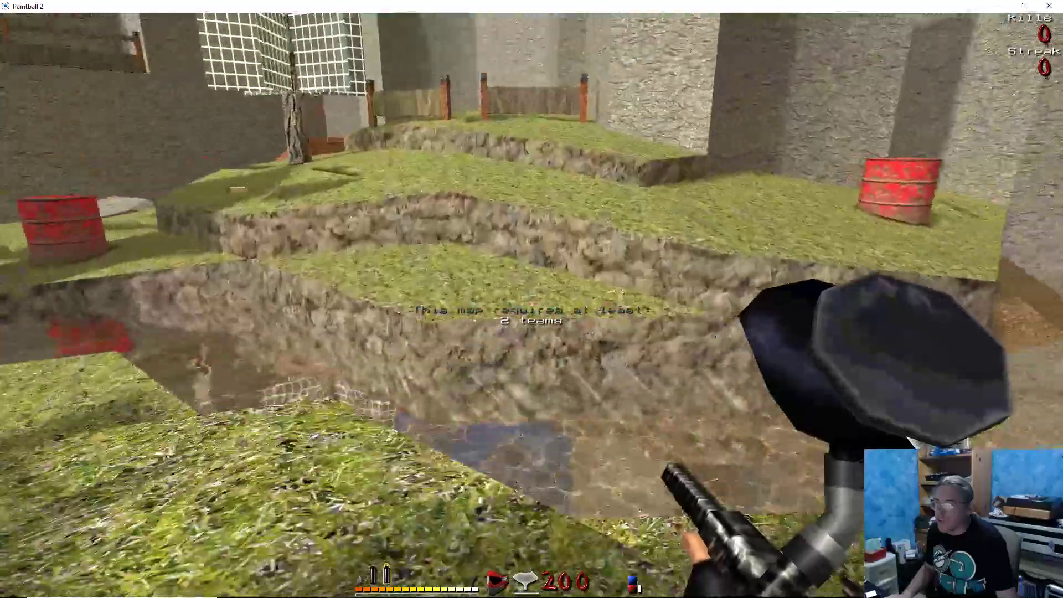
pyautogui.press('w')
pyautogui.press('space')
pyautogui.press('space')
pyautogui.press('space')
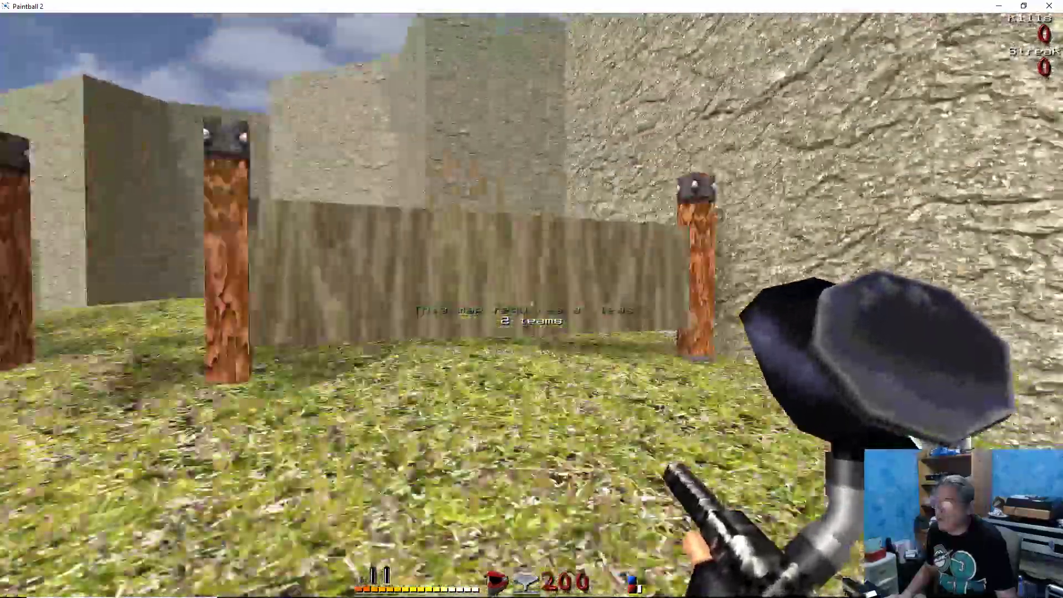
pyautogui.press('w')
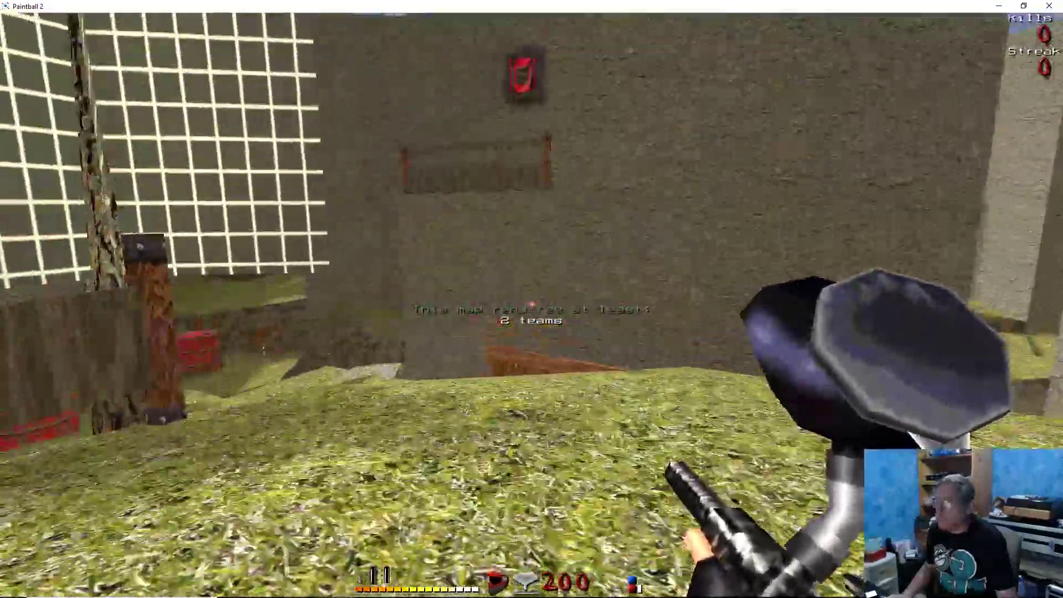
# Switch to observer mode with the console command "join o"
pyautogui.press('`')
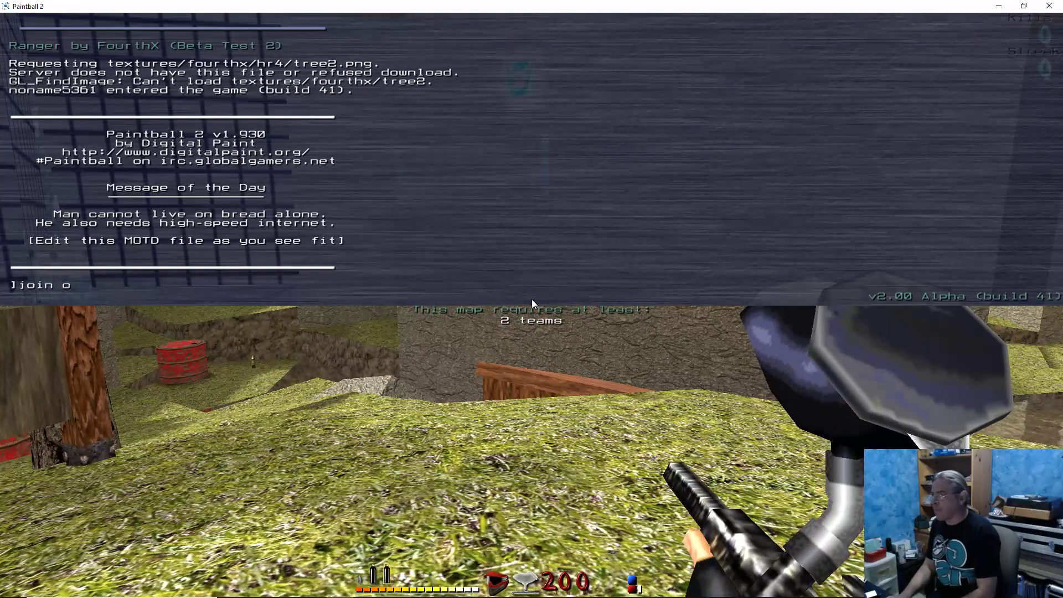
pyautogui.write('join o')
pyautogui.press('Return')
pyautogui.press('`')
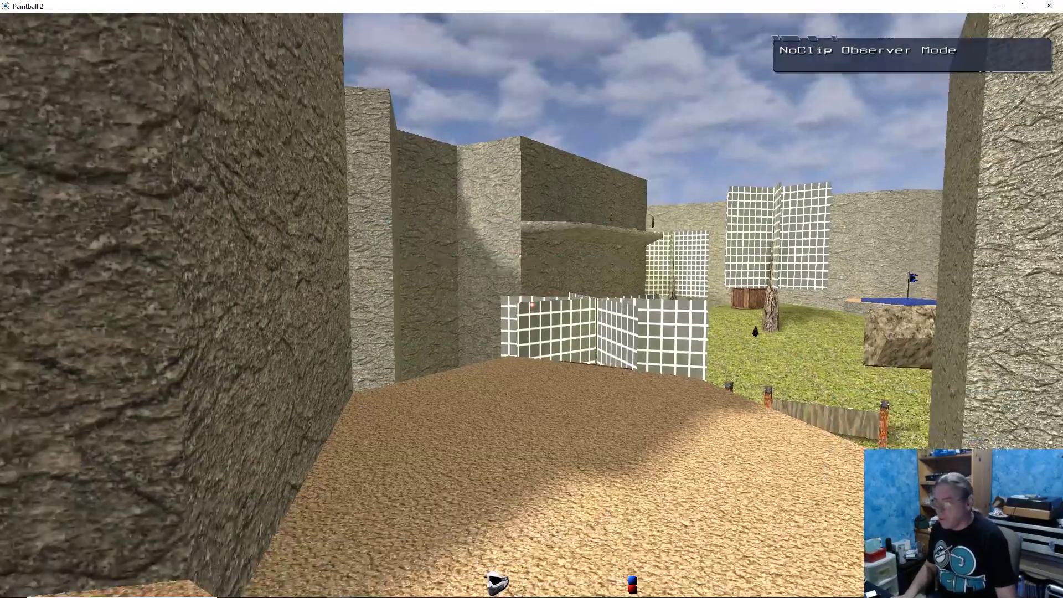
# Set gl_clear to 1 in the console for viewing the map from above and outside its walls
pyautogui.press('space')
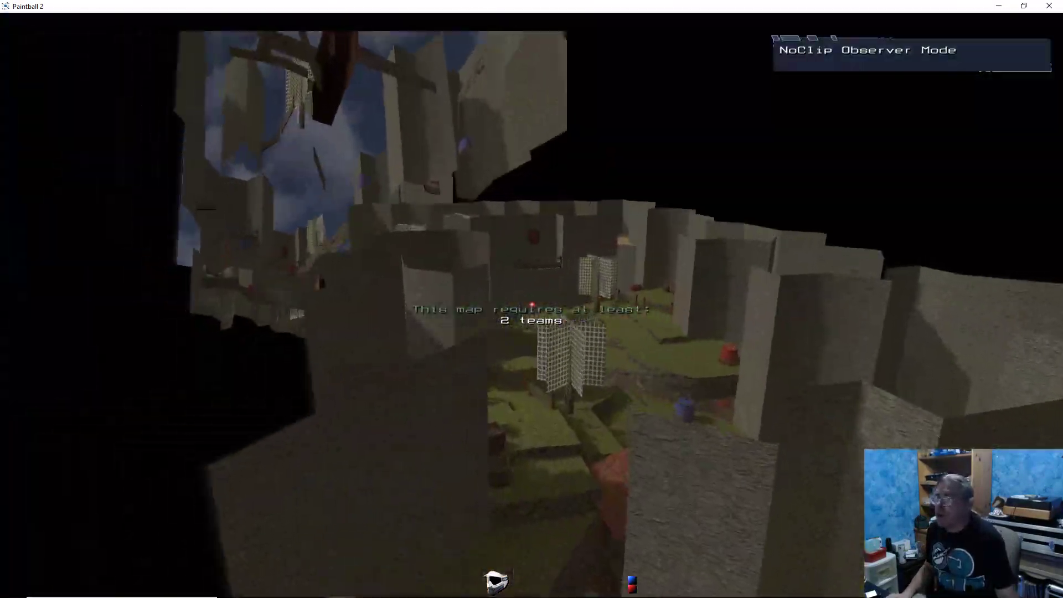
pyautogui.press('w')
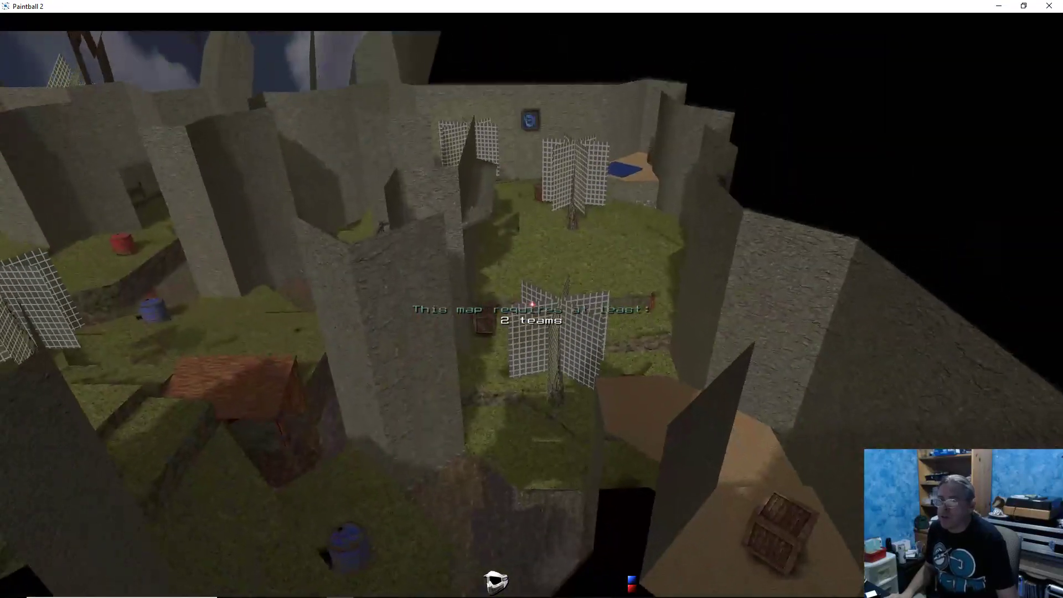
pyautogui.press('s')
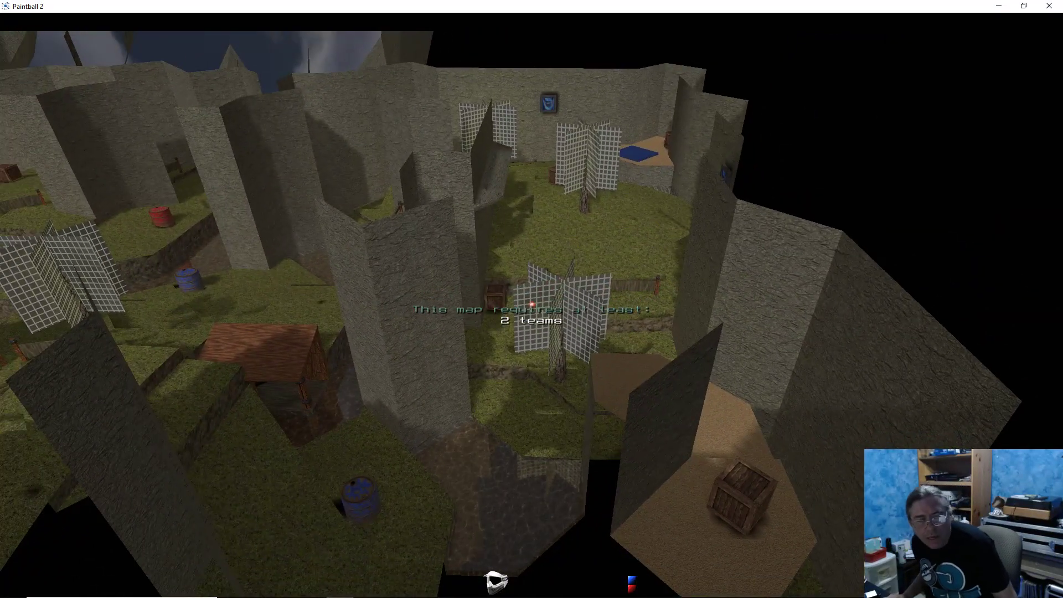
pyautogui.press('d')
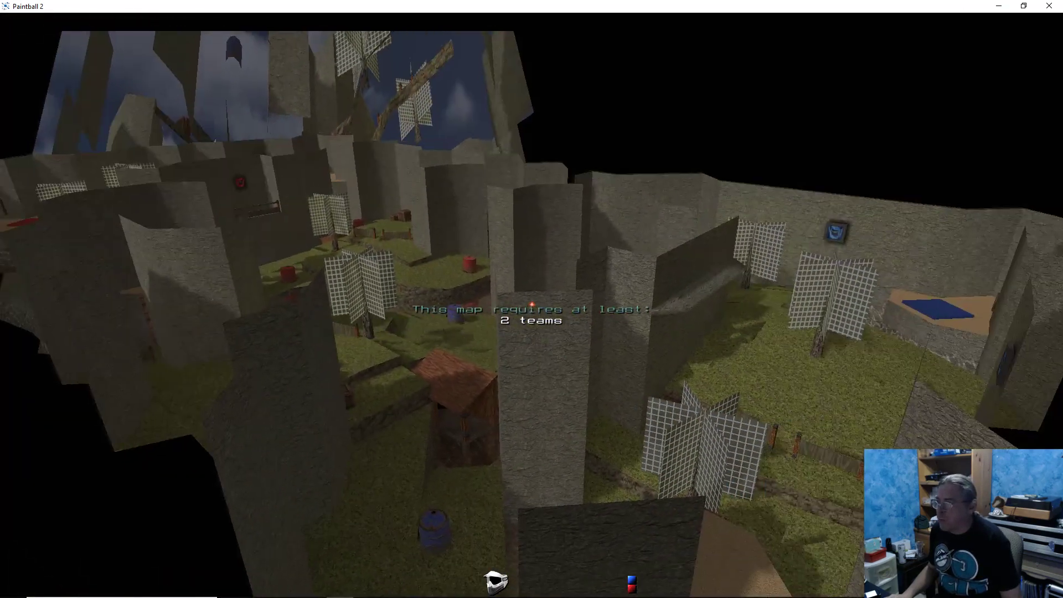
pyautogui.press('`')
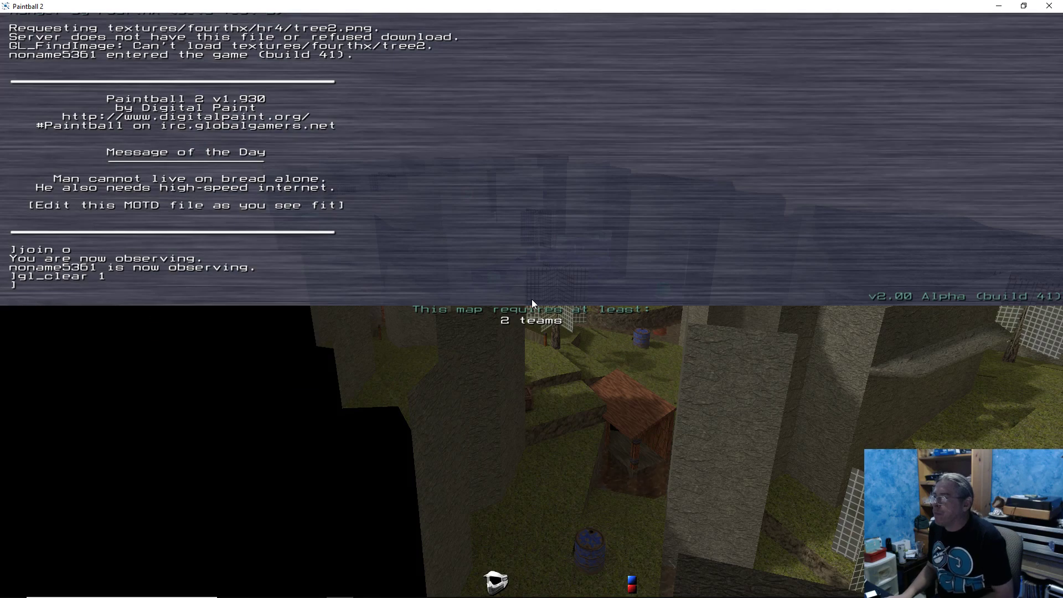
pyautogui.press('`')
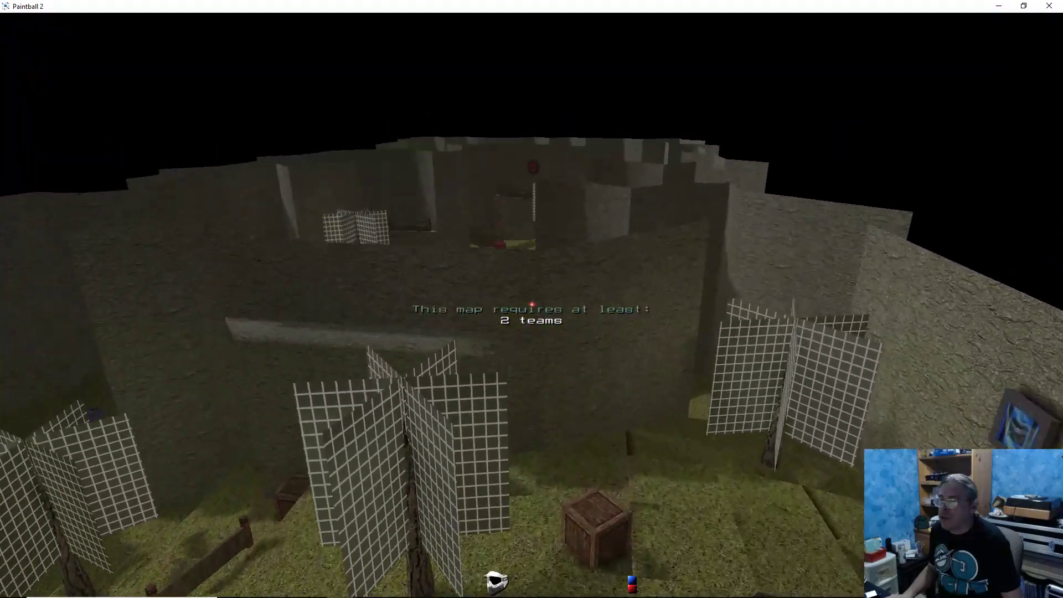
# Turn on the polygon count display with the console command "r_speeds 1"
pyautogui.press('`')
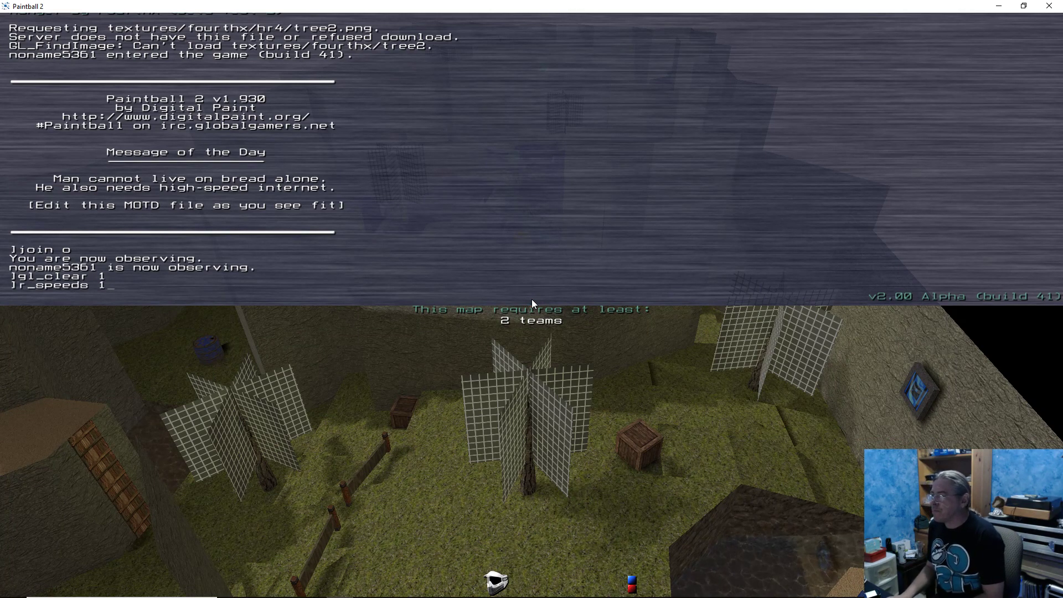
pyautogui.write('r_speeds 1')
pyautogui.press('Return')
pyautogui.press('`')
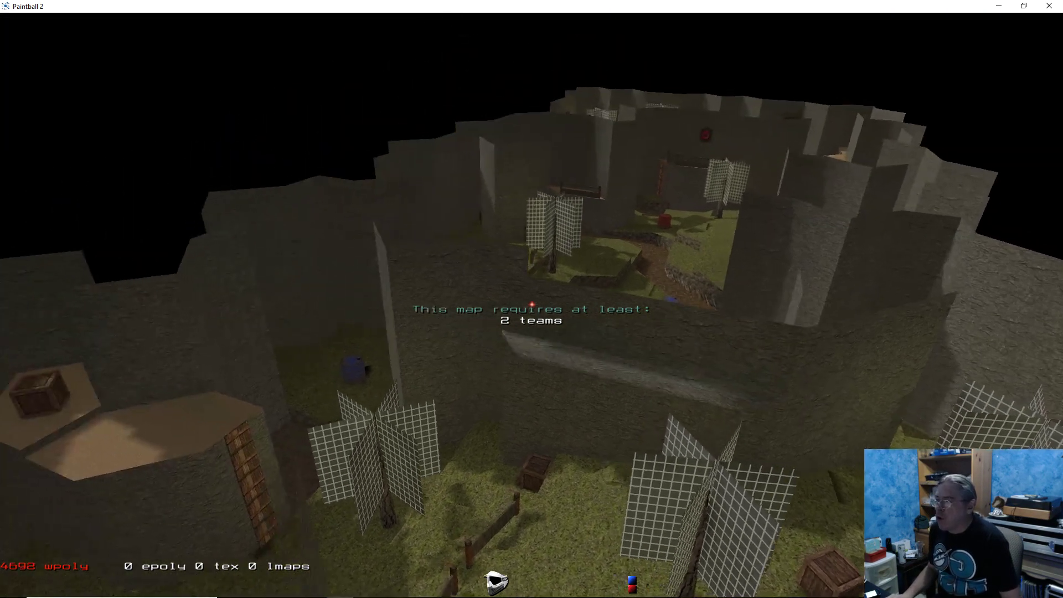
# Fly over the cliffs and down into the blue base area to examine the world polygon counts from different viewpoints
pyautogui.press('a')
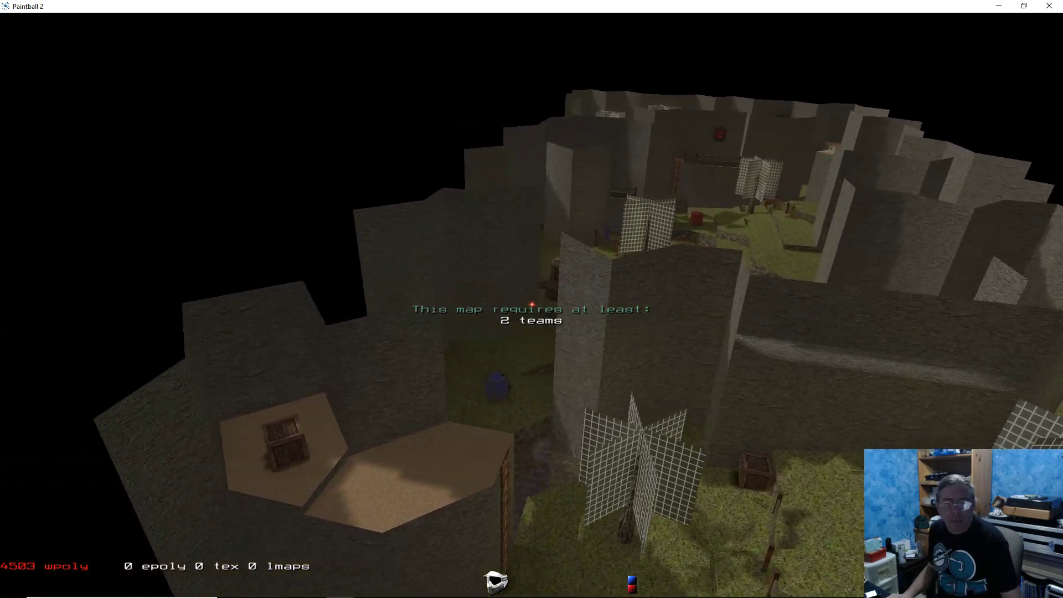
pyautogui.press('a')
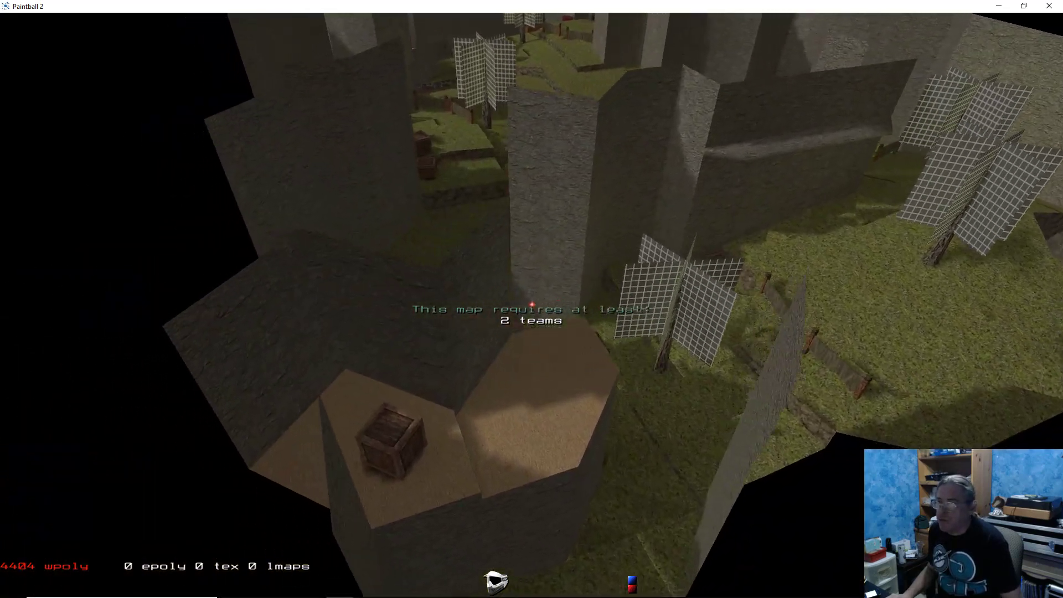
pyautogui.press('s')
pyautogui.press('w')
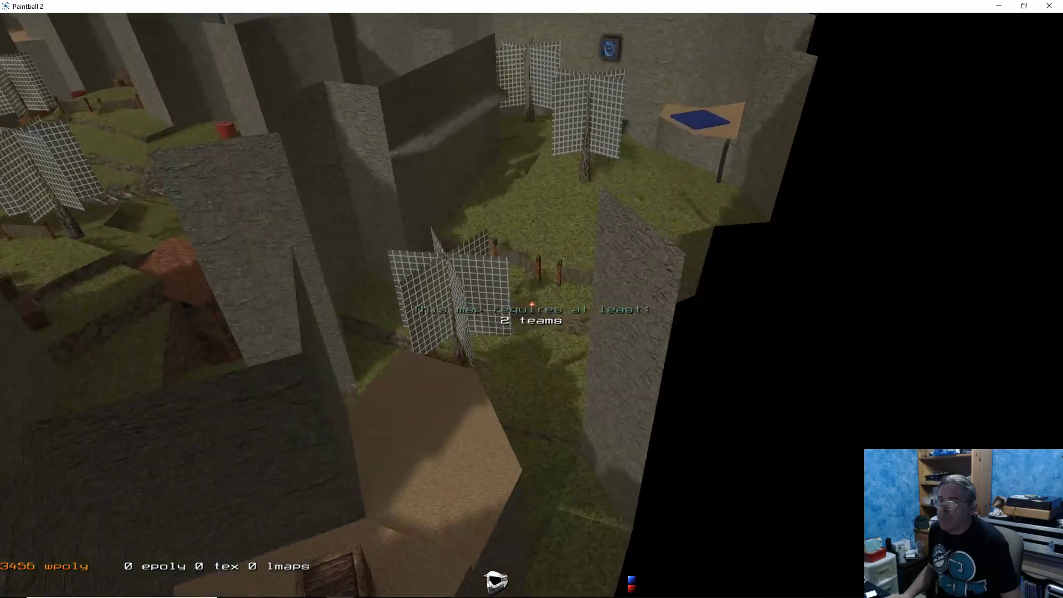
pyautogui.press('w')
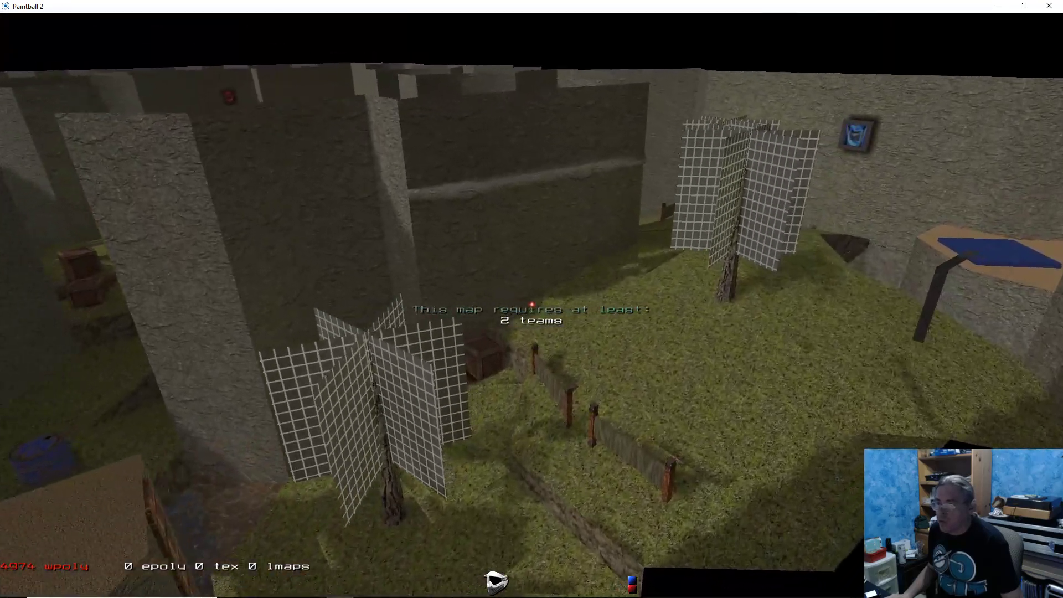
pyautogui.press('w')
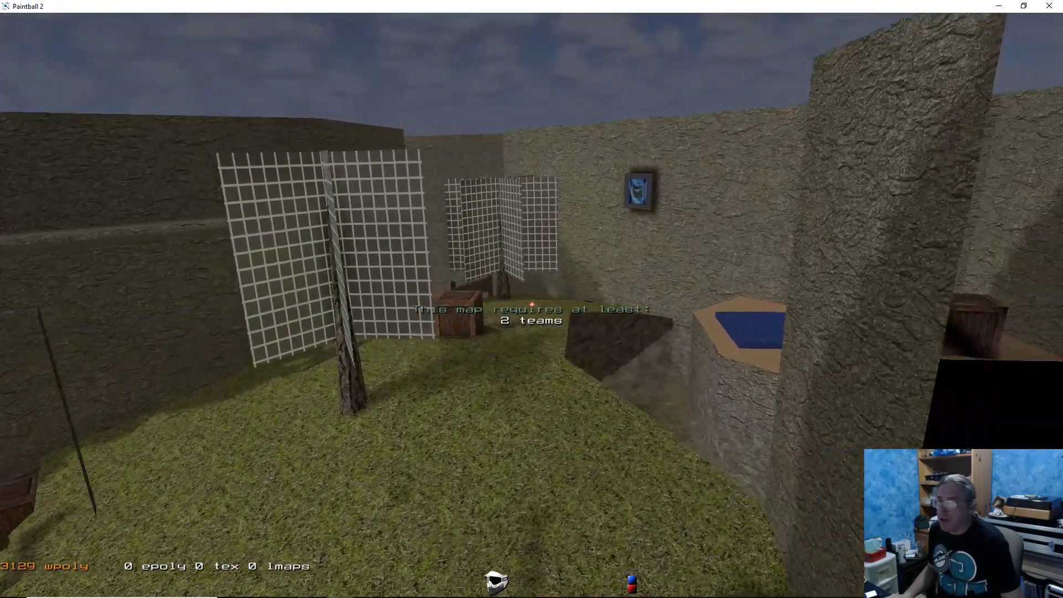
# Fly from the blue base through the cliff gap to the barrels and wooden roof mid-map to compare polygon counts
pyautogui.press('w')
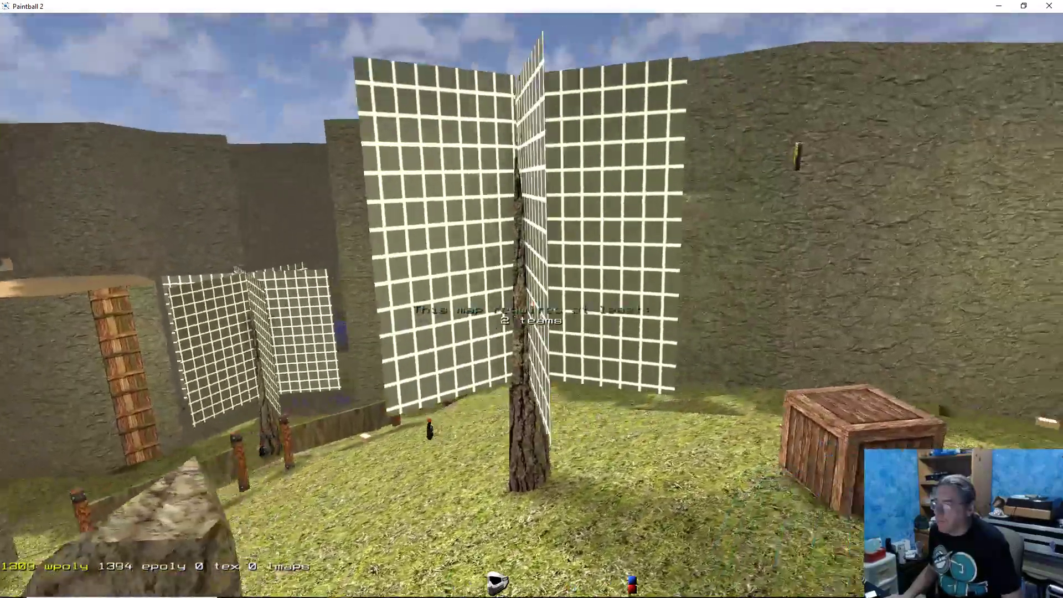
pyautogui.press('d')
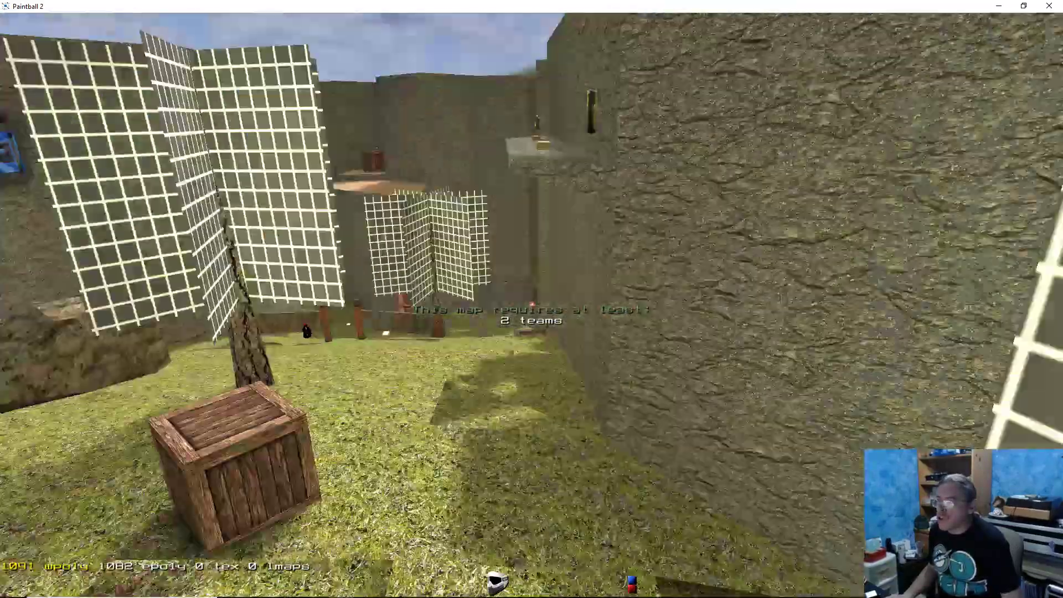
pyautogui.press('w')
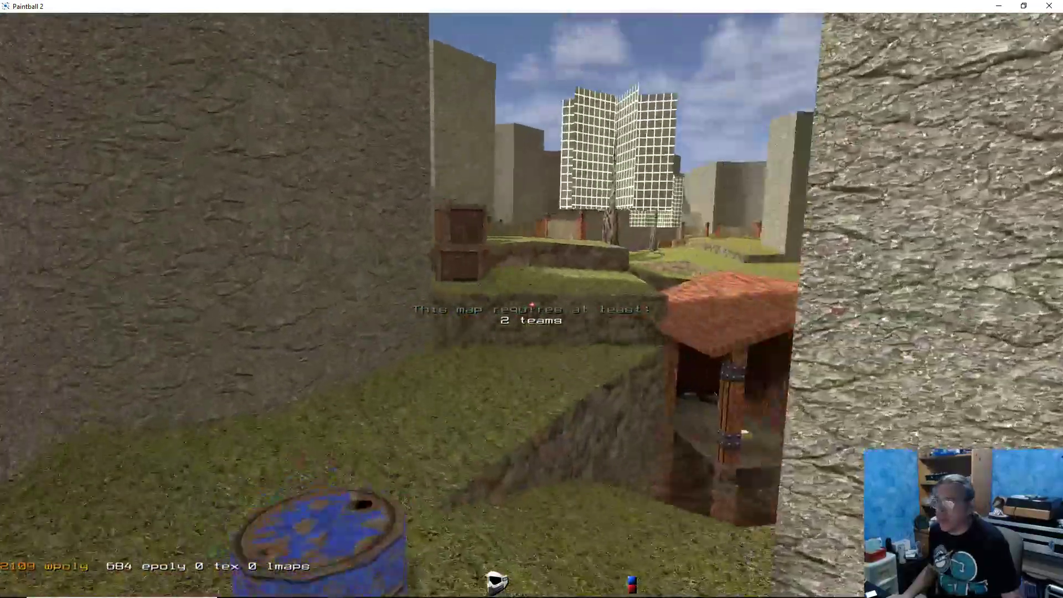
pyautogui.press('w')
pyautogui.press('space')
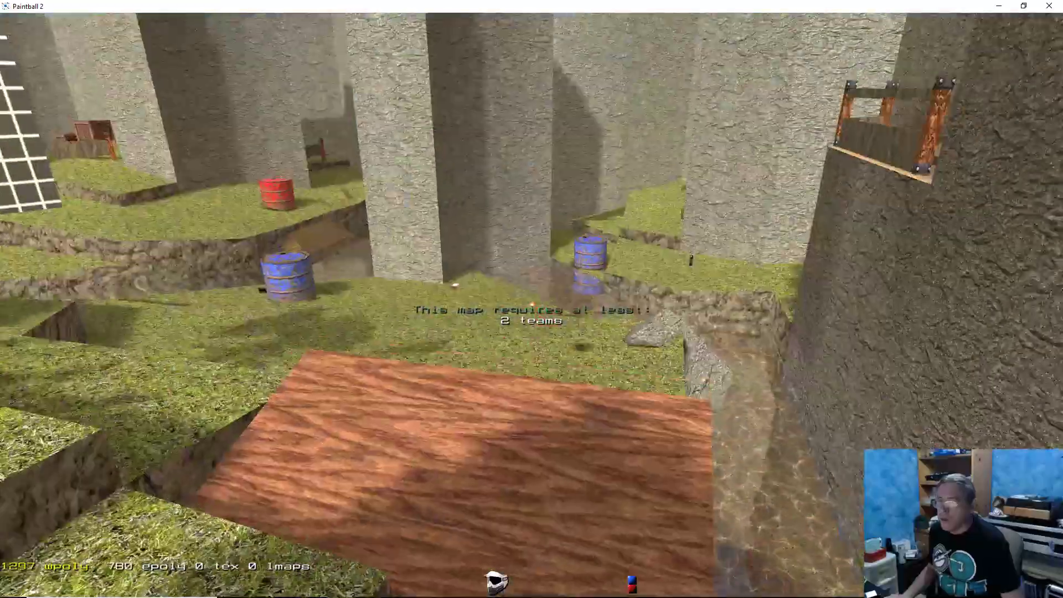
pyautogui.press('w')
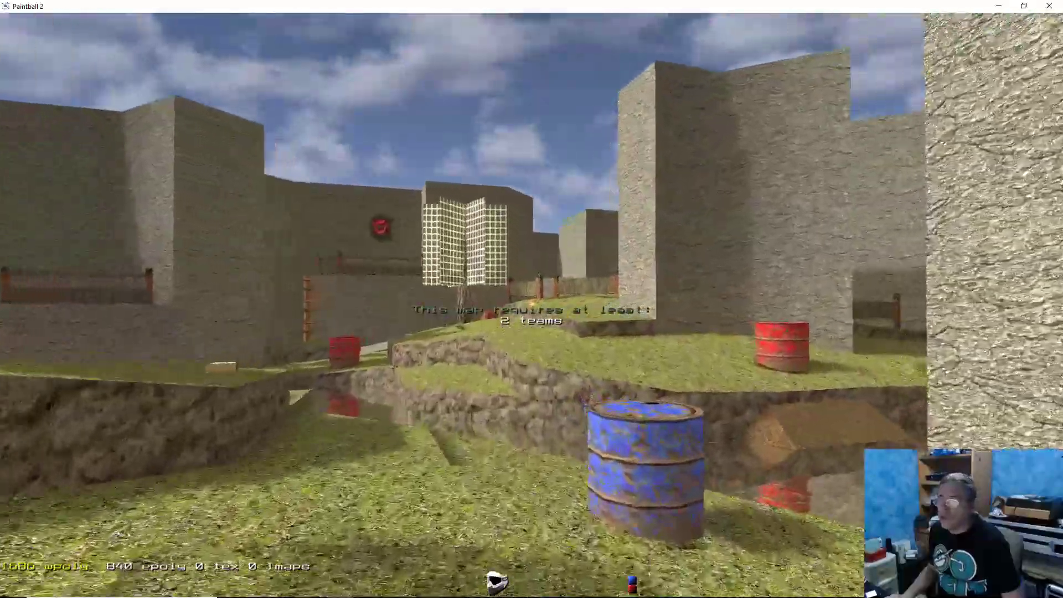
pyautogui.press('w')
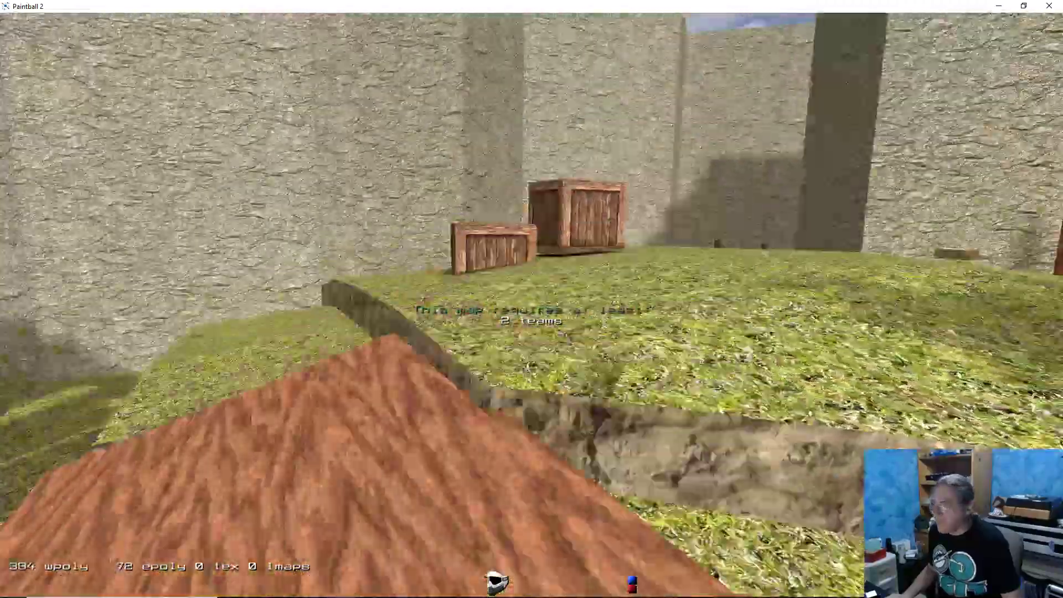
# Fly past the crates and fences and along the cliff walls to examine how they block views and affect polygon counts
pyautogui.press('a')
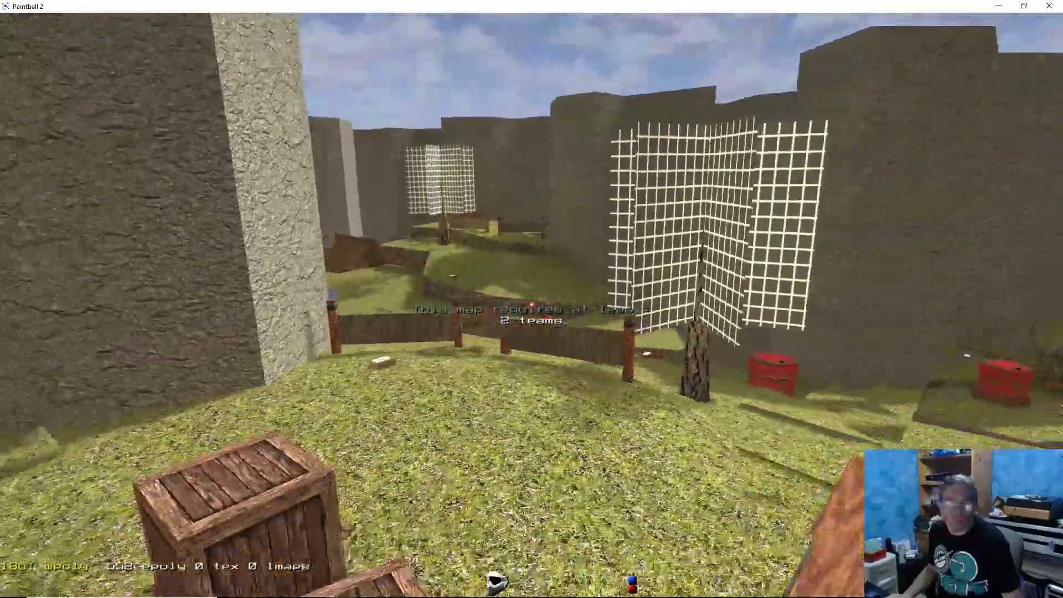
pyautogui.press('w')
pyautogui.press('d')
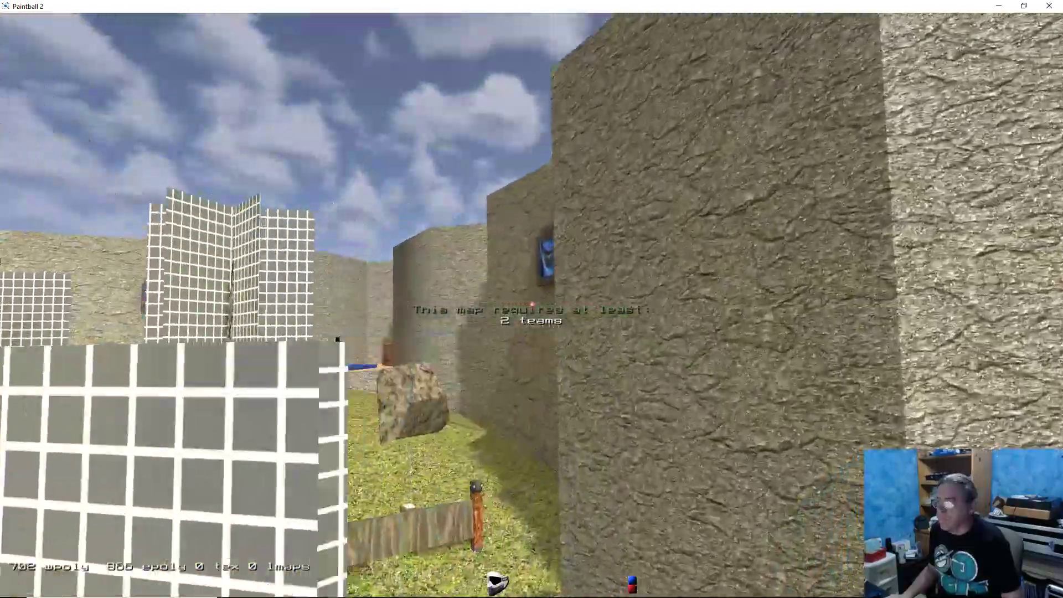
pyautogui.press('w')
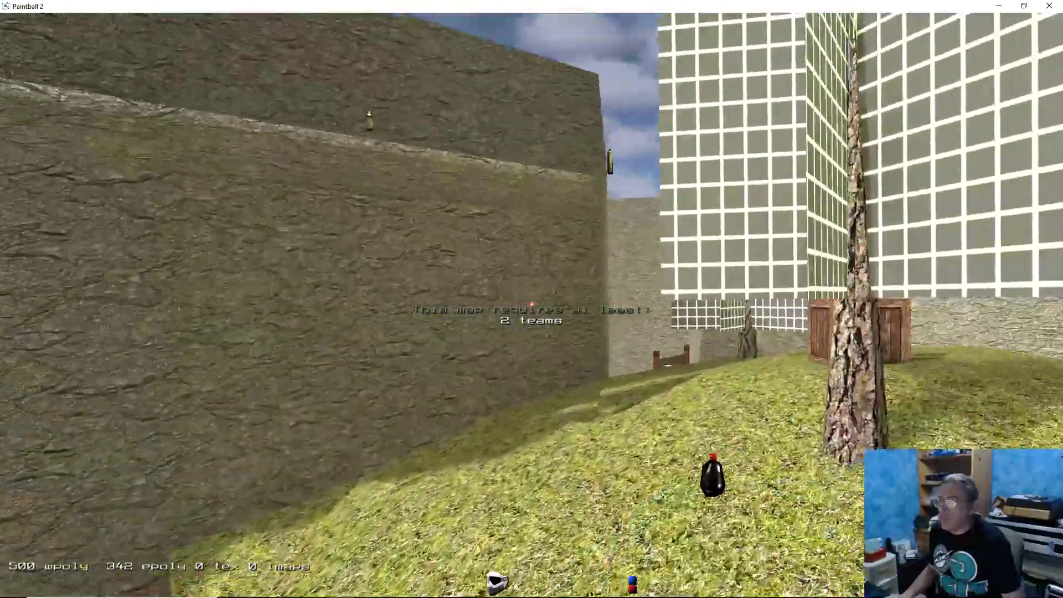
pyautogui.press('w')
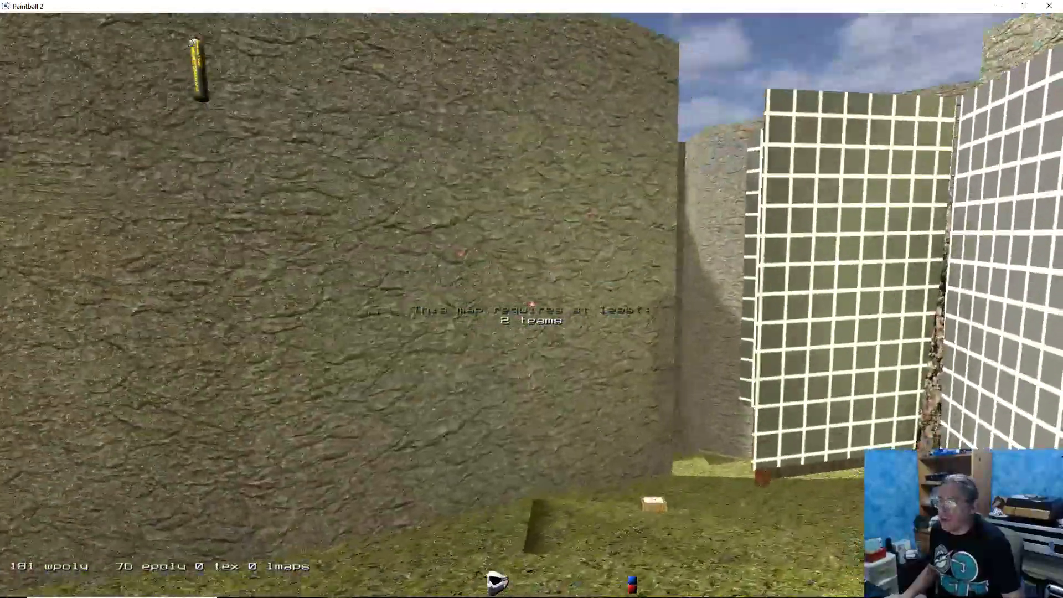
pyautogui.press('w')
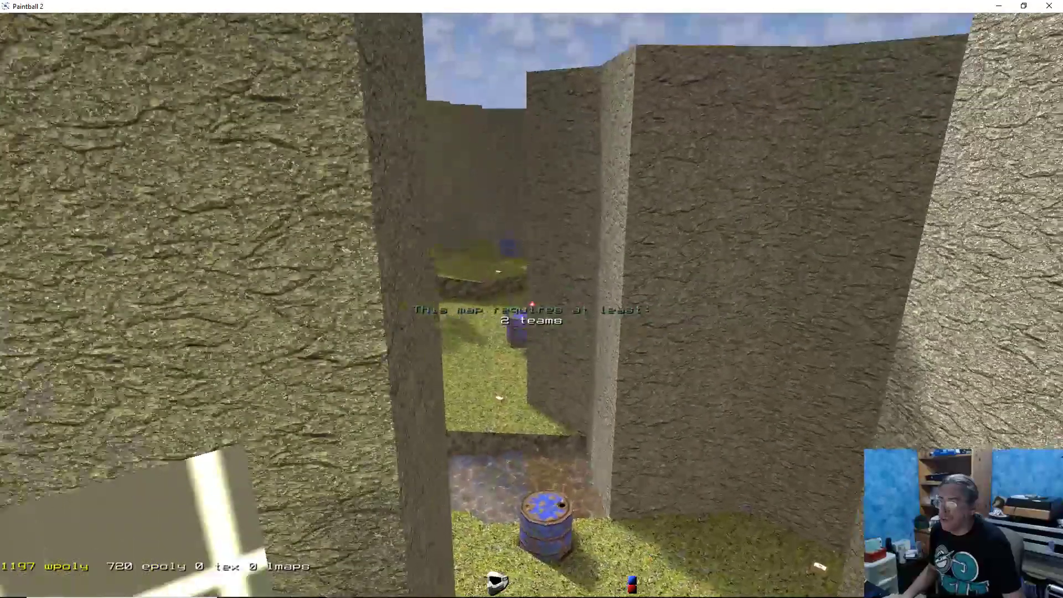
# Rise above the cliffs to view the whole map from outside its walls and examine the world polygon count
pyautogui.press('s')
pyautogui.press('space')
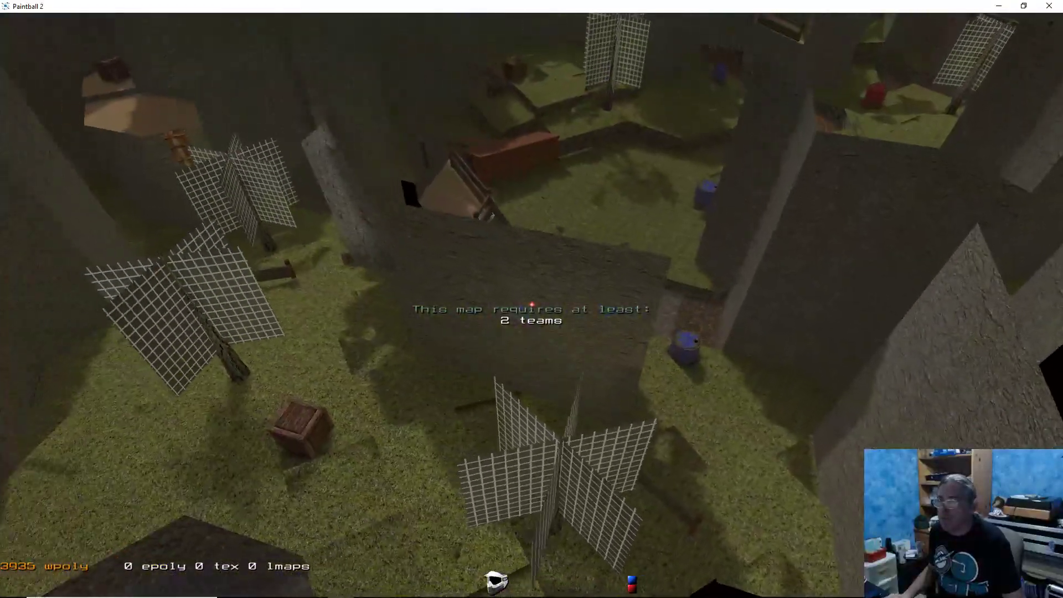
pyautogui.press('s')
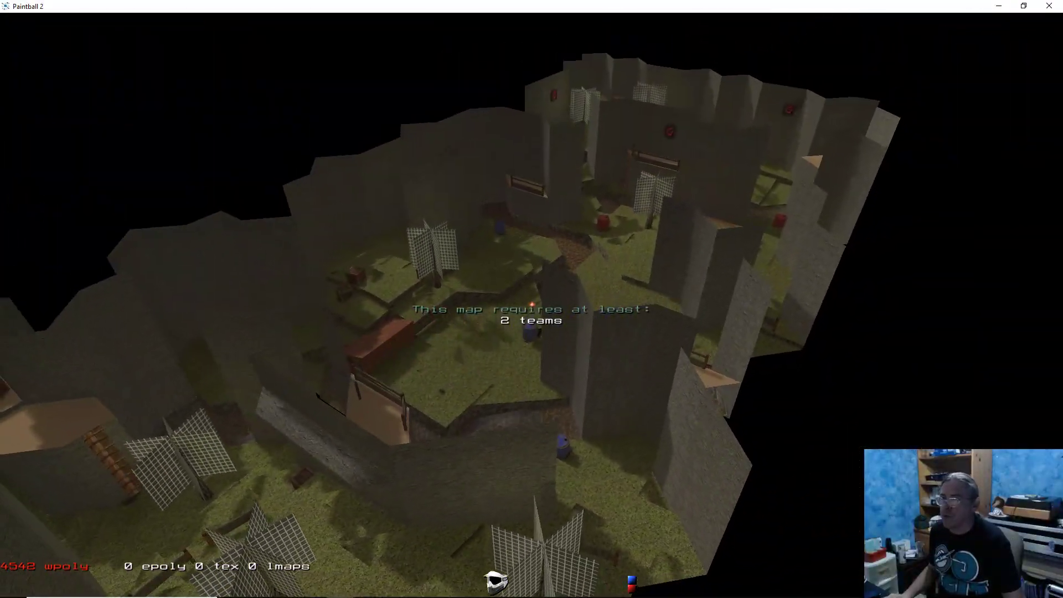
pyautogui.press('s')
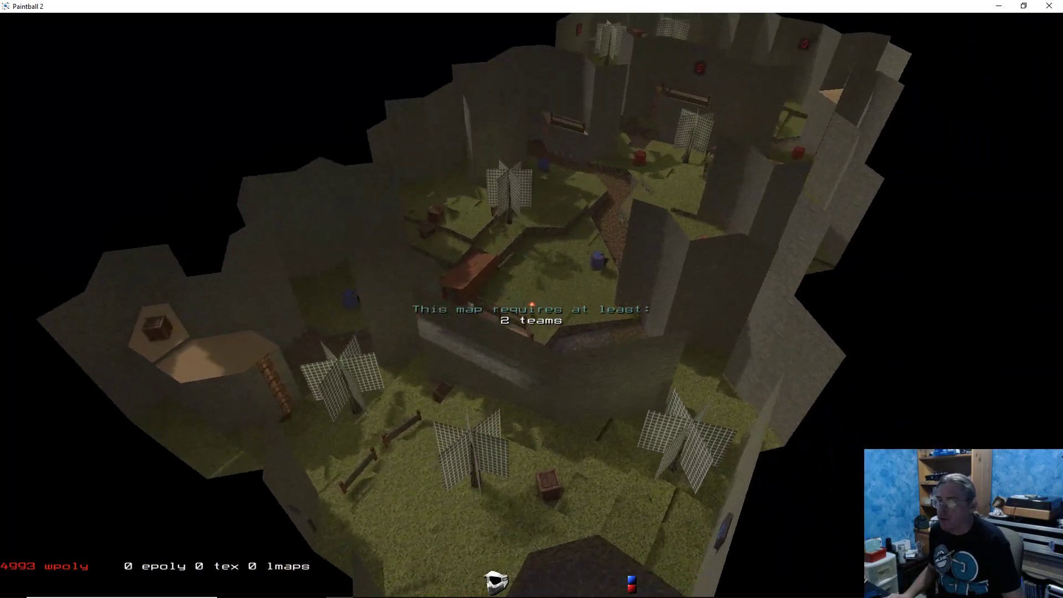
pyautogui.press('a')
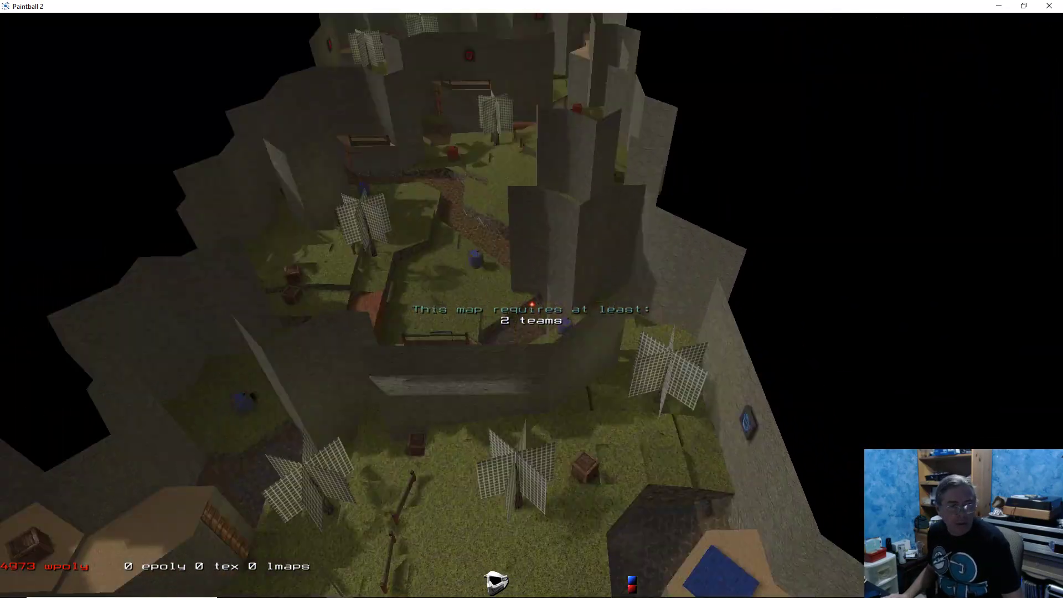
pyautogui.press('d')
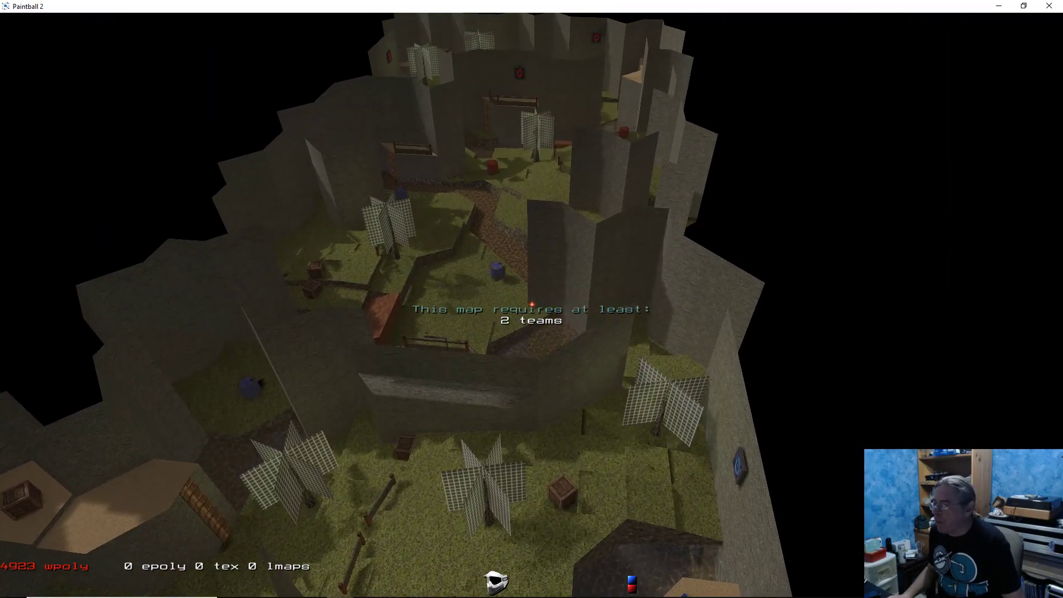
# Turn on the triangle wireframe overlay with the console command "gl_showtris 1"
pyautogui.press('`')
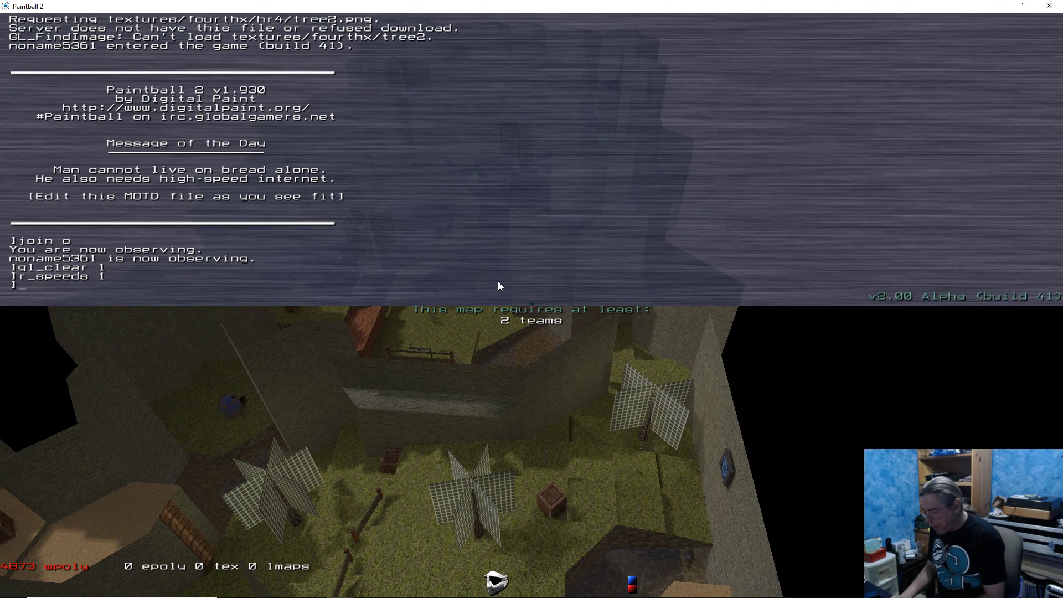
pyautogui.write('gl')
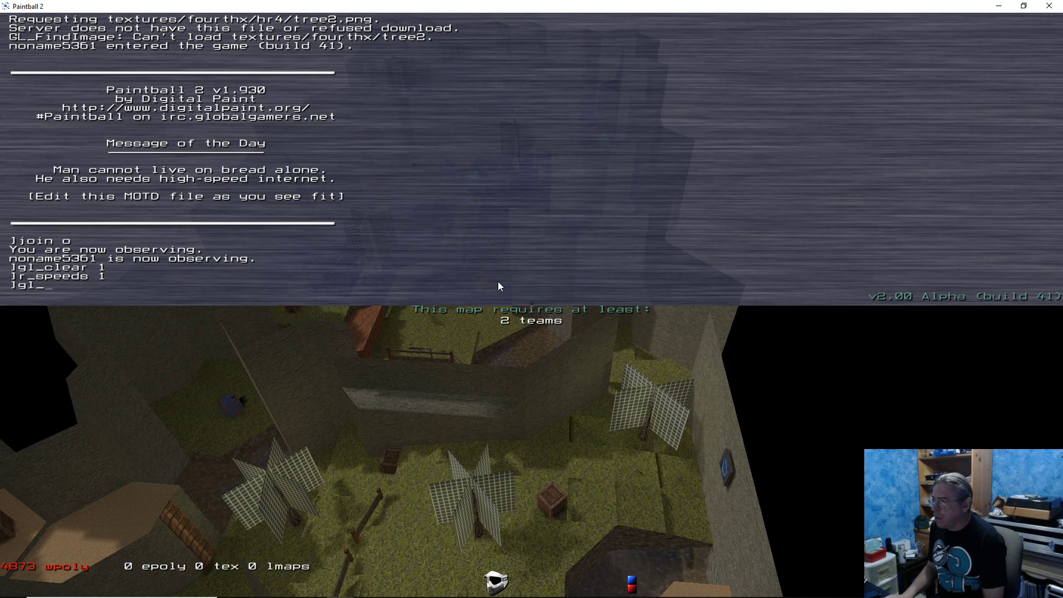
pyautogui.write('_show')
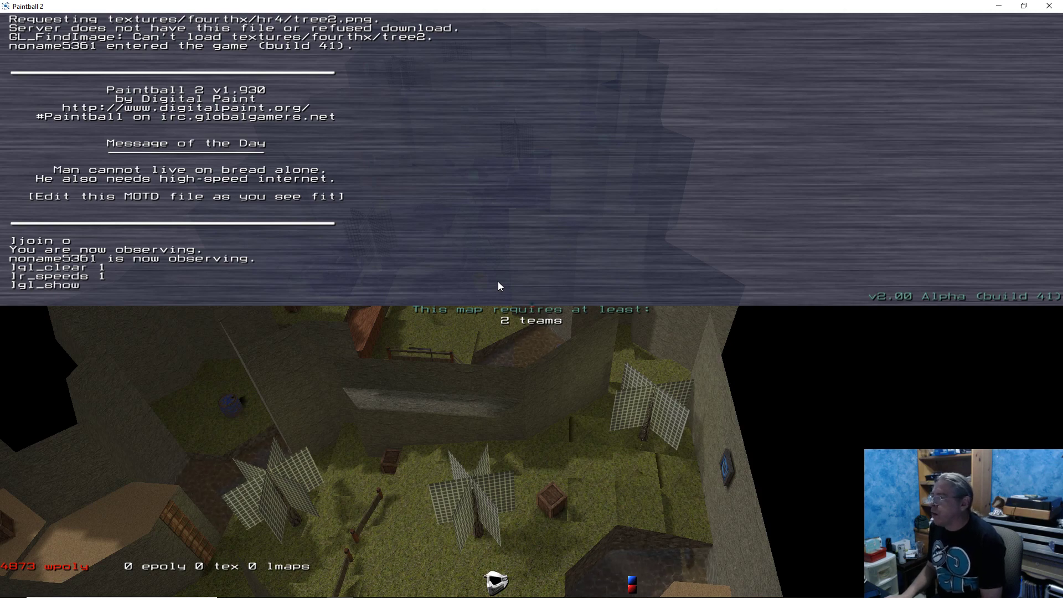
pyautogui.write('tris')
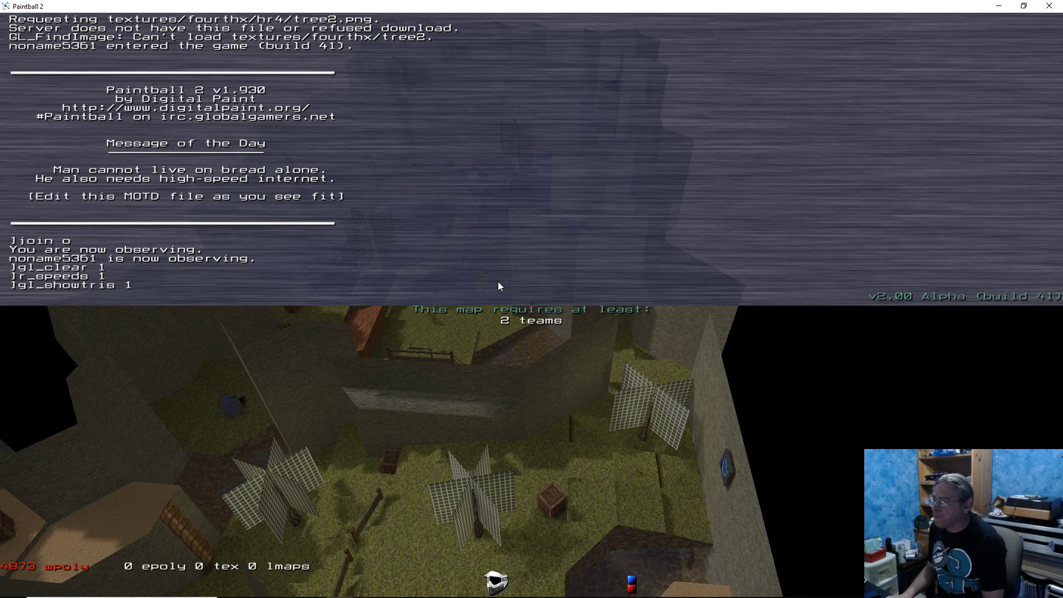
pyautogui.write(' 1')
pyautogui.press('Return')
pyautogui.press('`')
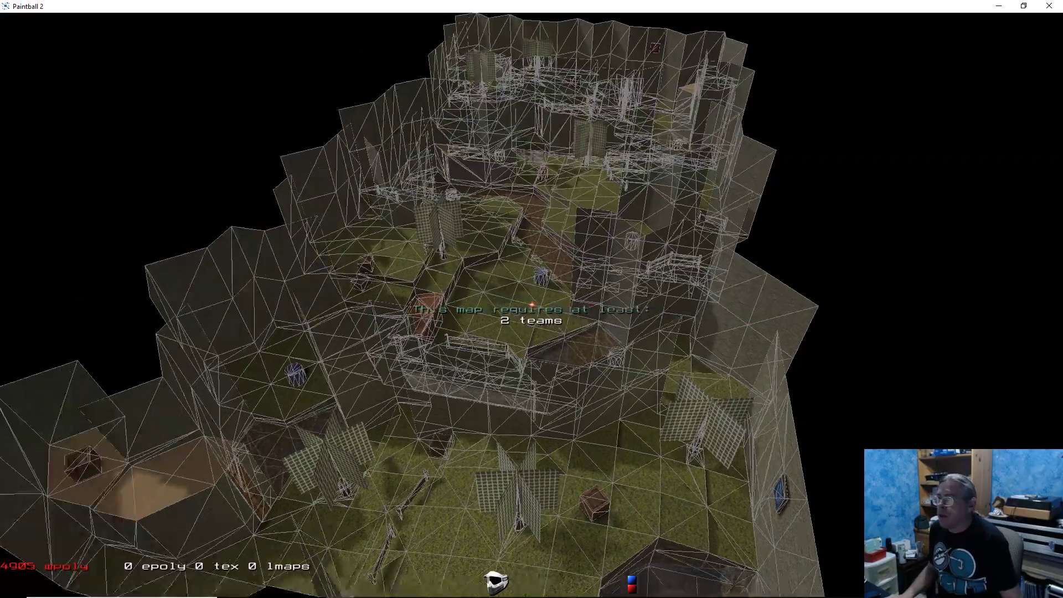
# Circle outside and above the blue base to examine the triangle mesh of its terrain and cliff walls
pyautogui.press('a')
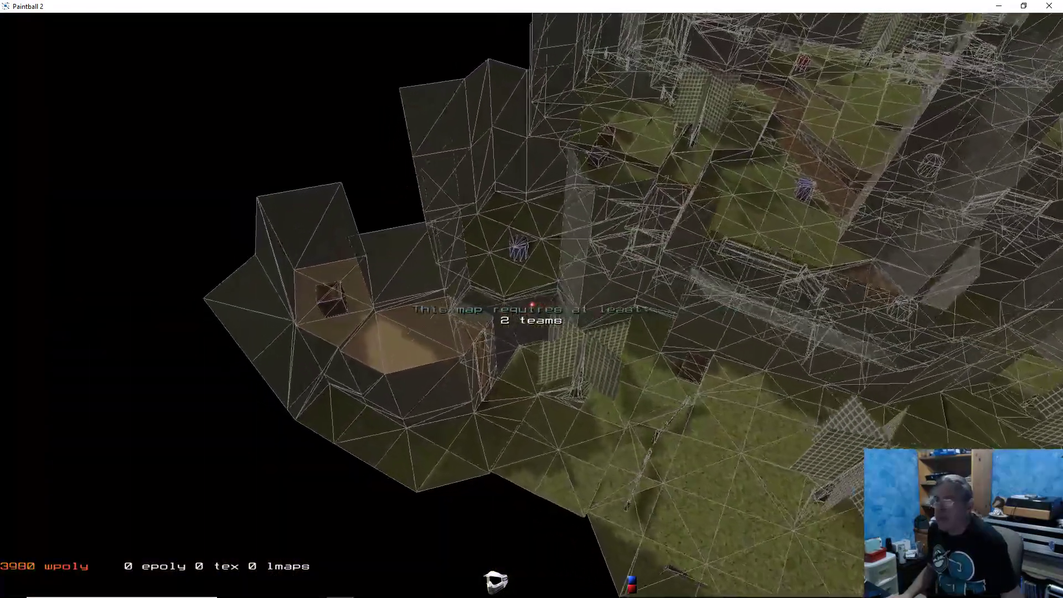
pyautogui.press('a')
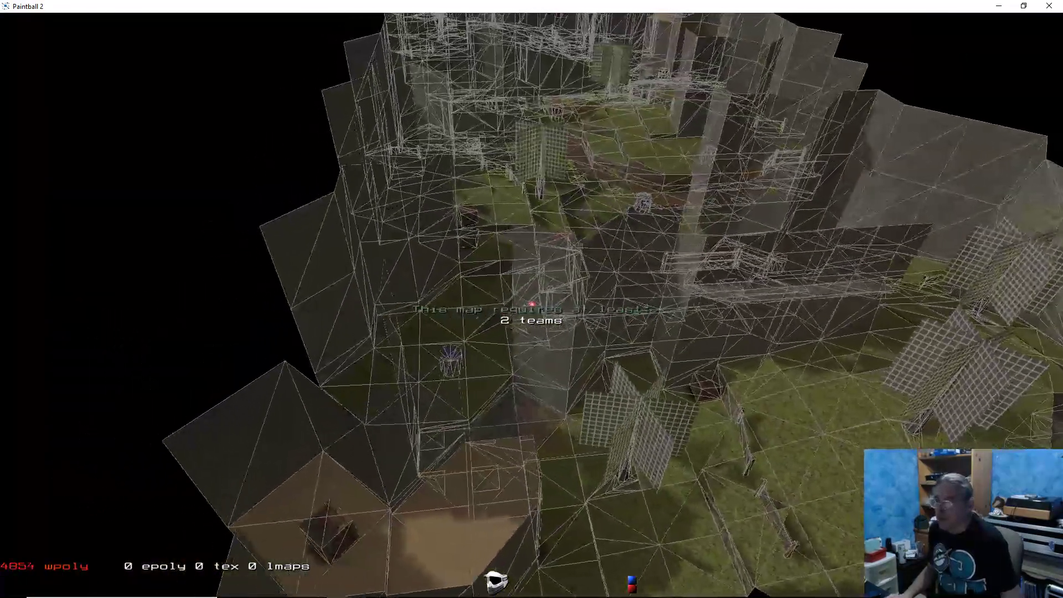
pyautogui.press('a')
pyautogui.press('a')
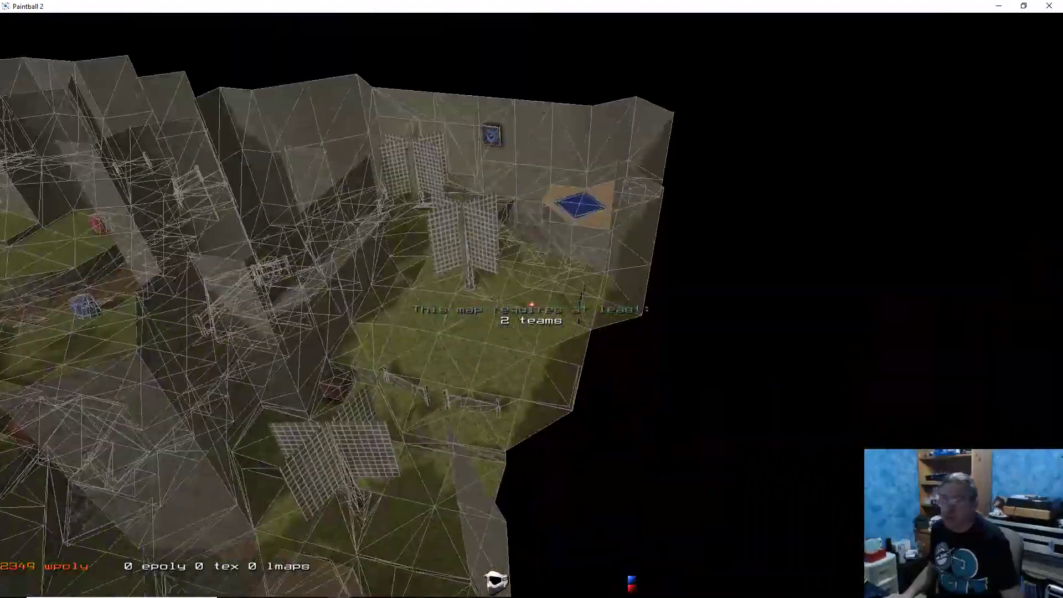
pyautogui.press('d')
pyautogui.press('w')
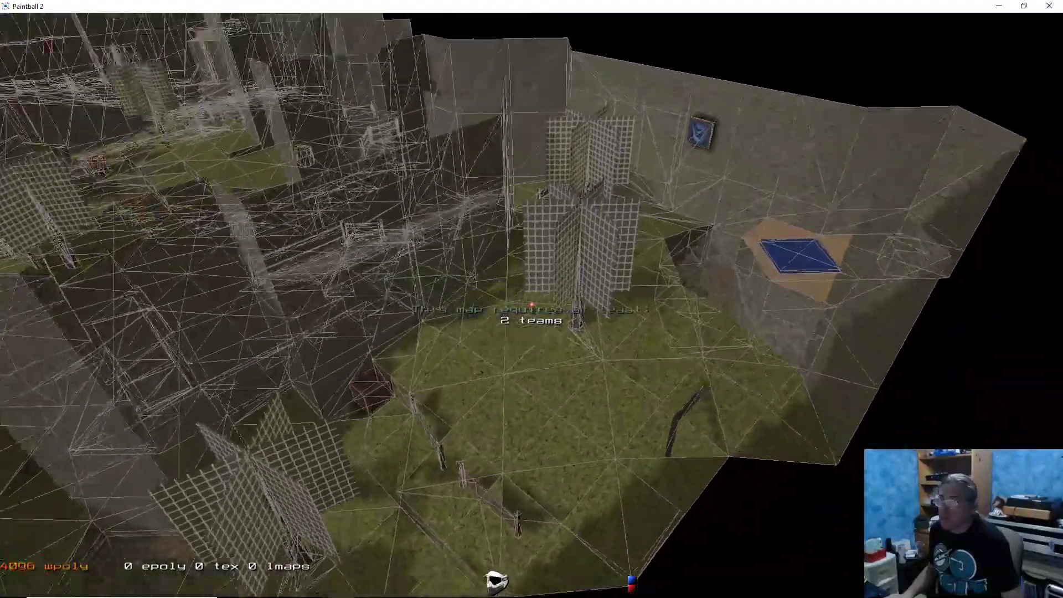
pyautogui.press('w')
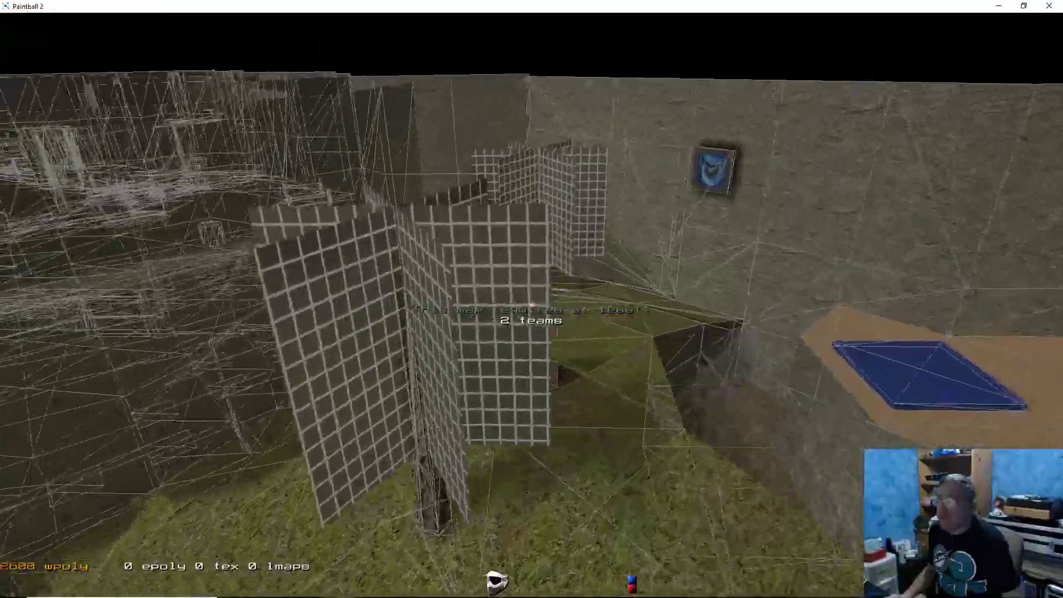
# Fly down inside the map and along the cliff faces to examine their triangles and the geometry drawn behind them
pyautogui.press('w')
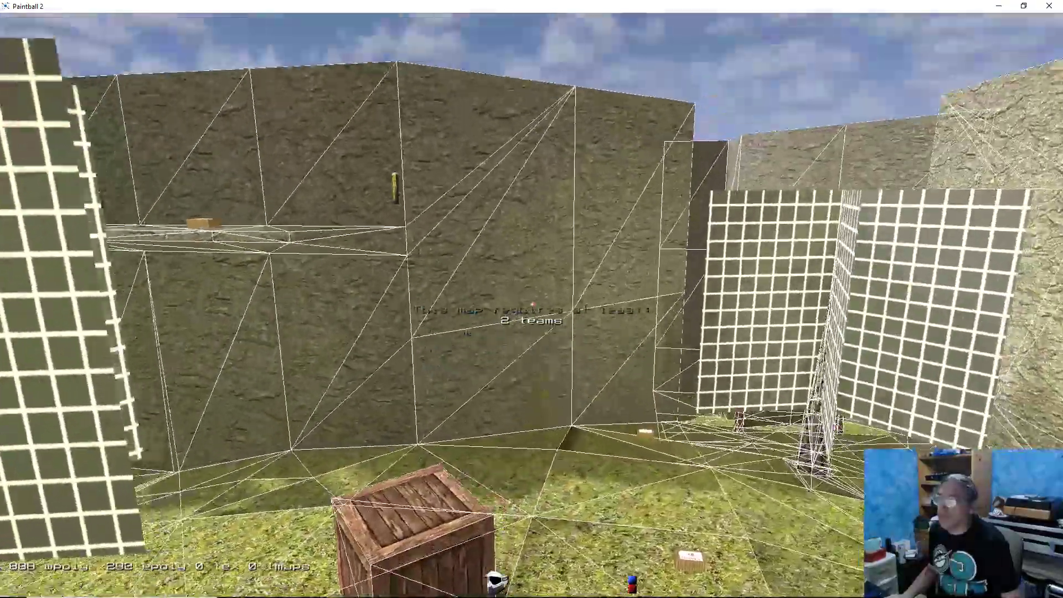
pyautogui.press('w')
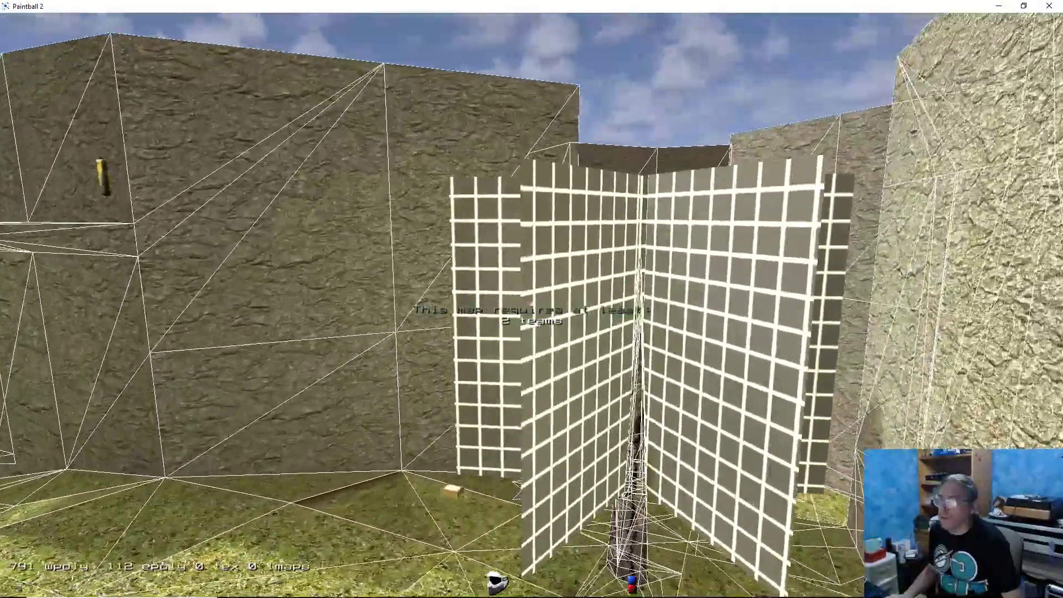
pyautogui.press('w')
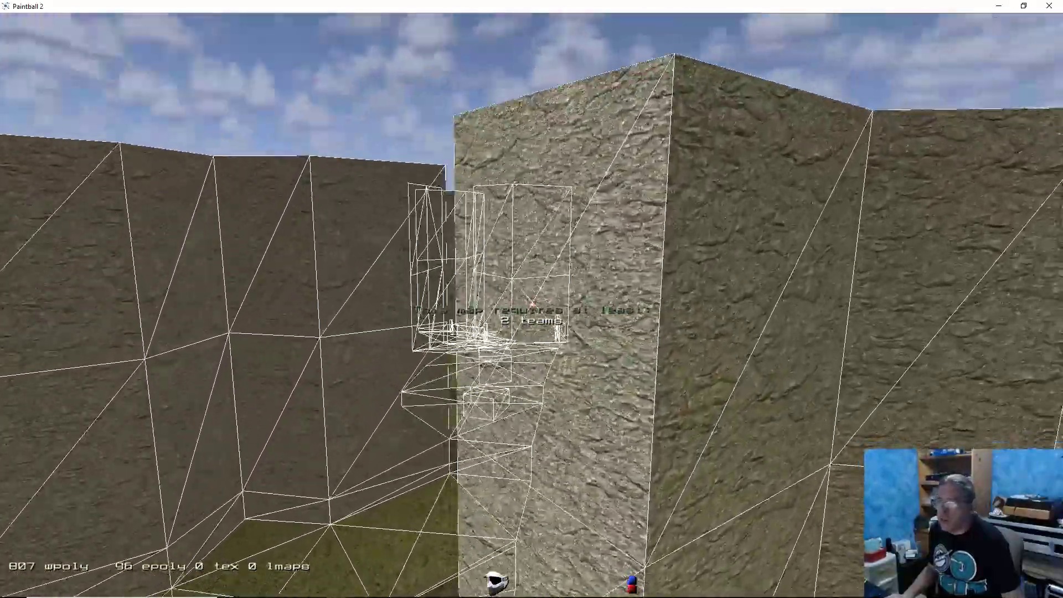
pyautogui.press('w')
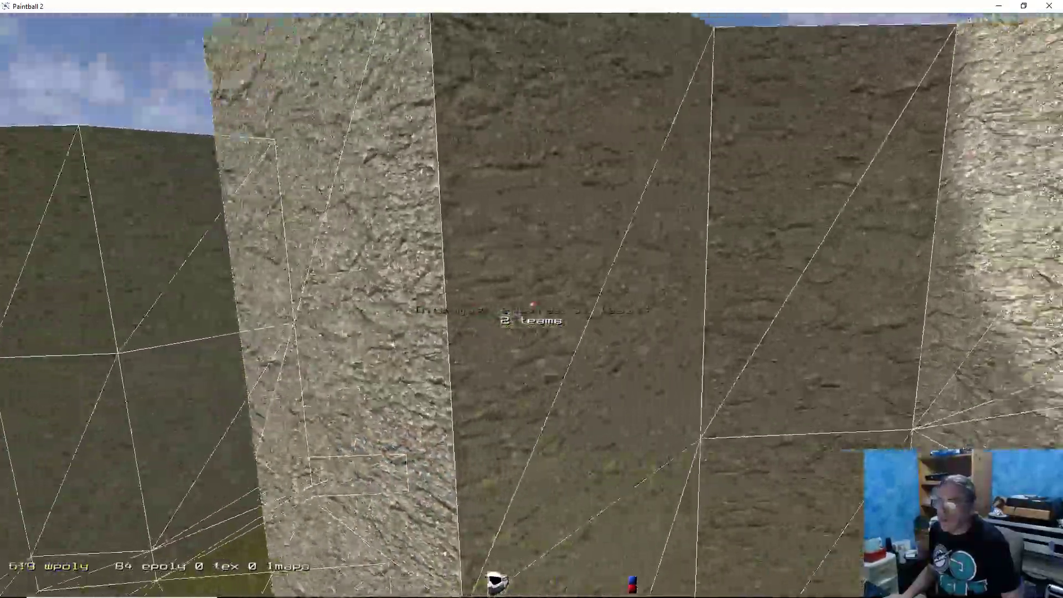
pyautogui.press('w')
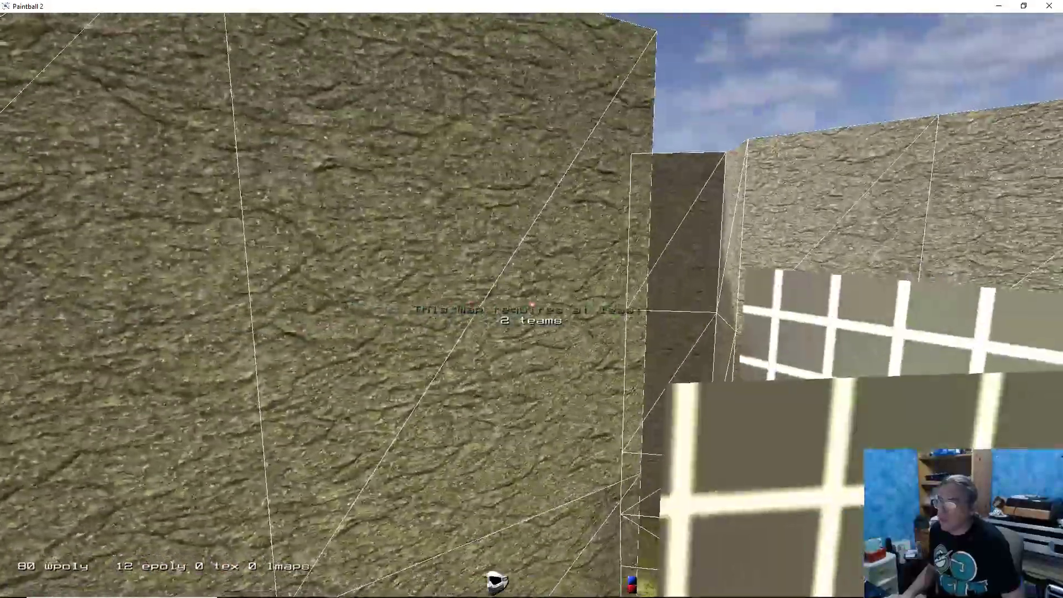
# Fly past the cliff corner to the barrels and grassy terraces mid-map to examine the terrain's triangle layout
pyautogui.press('d')
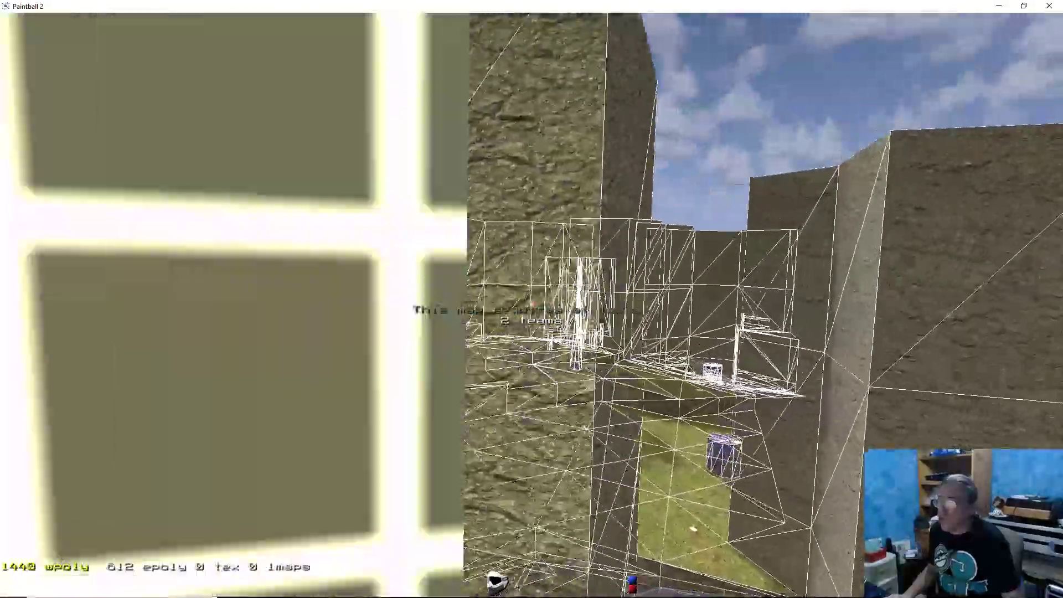
pyautogui.press('d')
pyautogui.press('a')
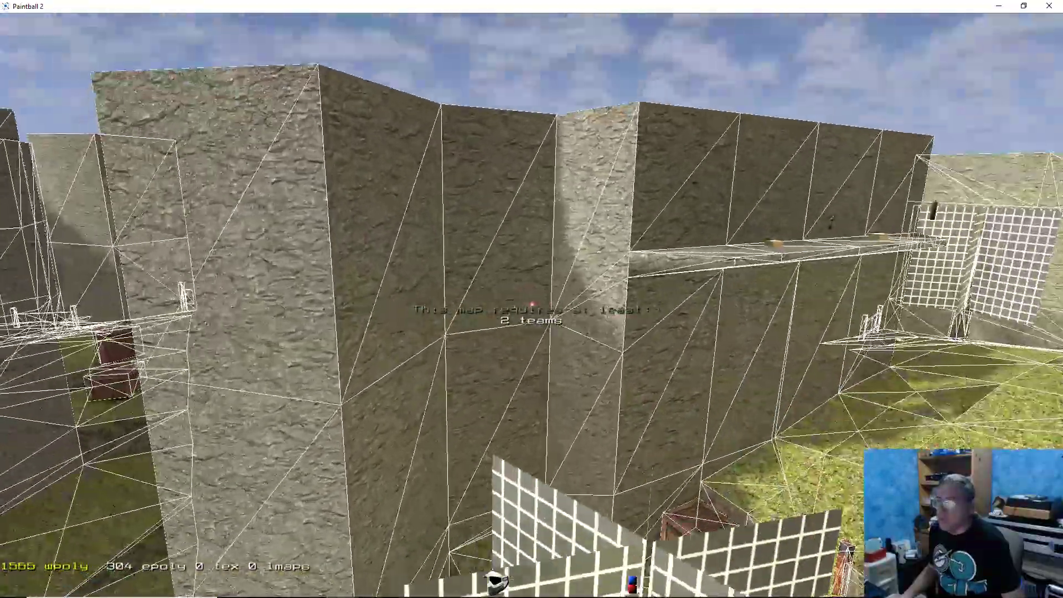
pyautogui.press('w')
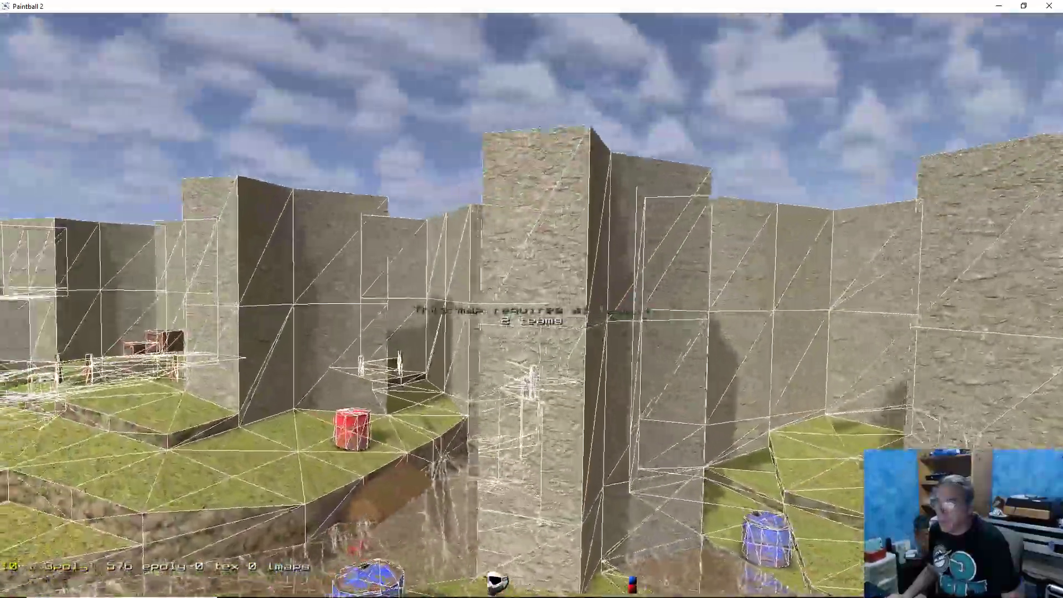
pyautogui.press('w')
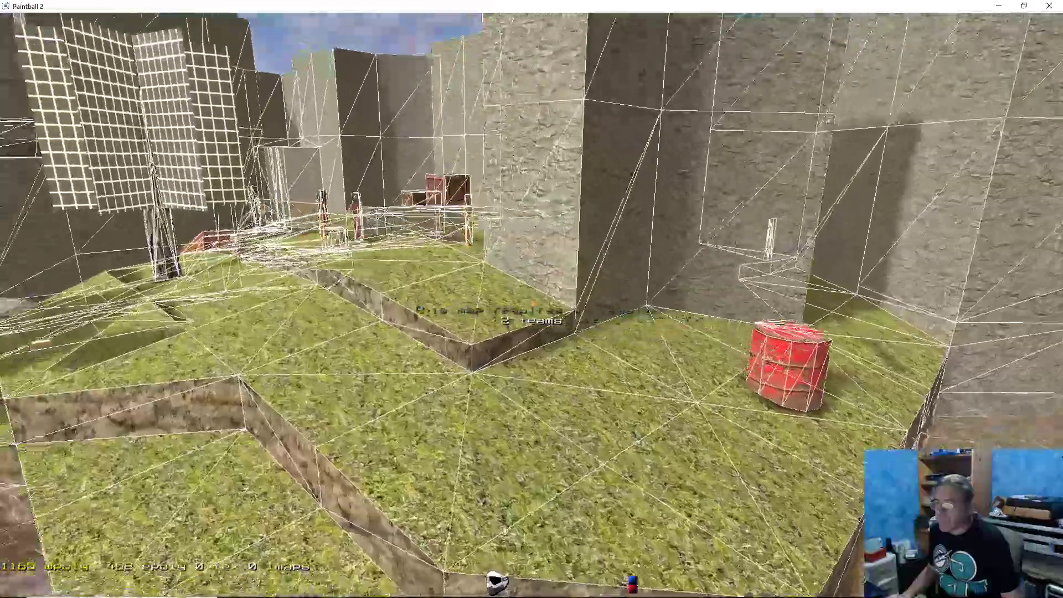
# Fly around the fences and trees and out above the map's cliff walls to examine the triangle mesh from inside and outside
pyautogui.press('w')
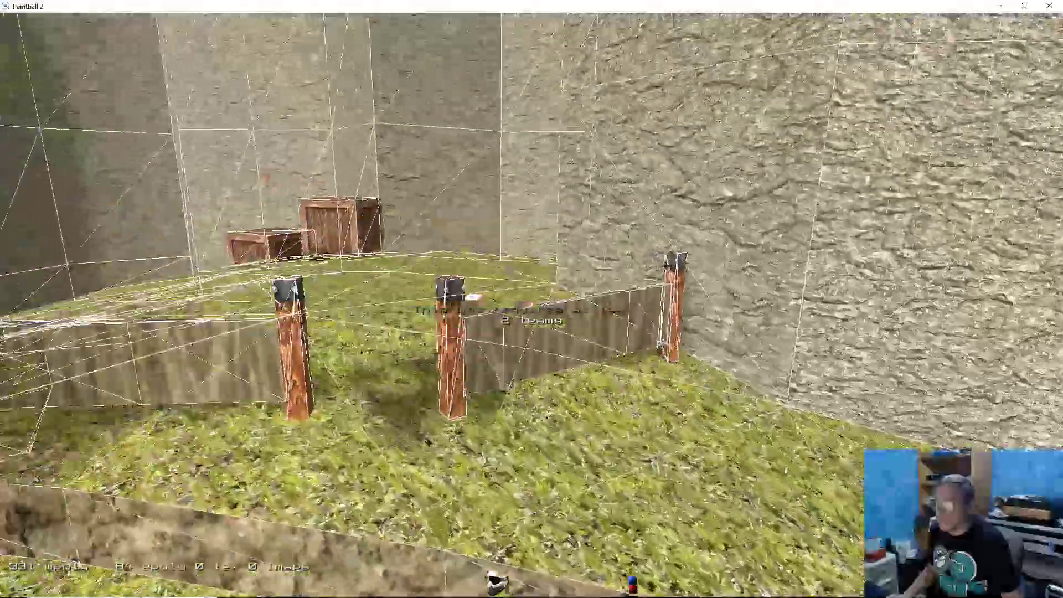
pyautogui.press('s')
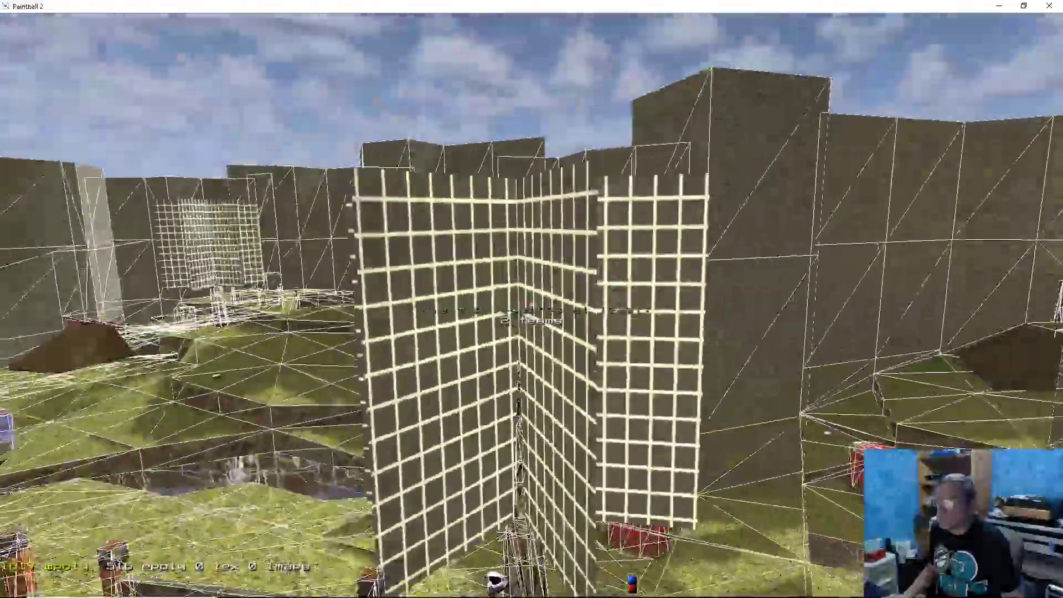
pyautogui.press('s')
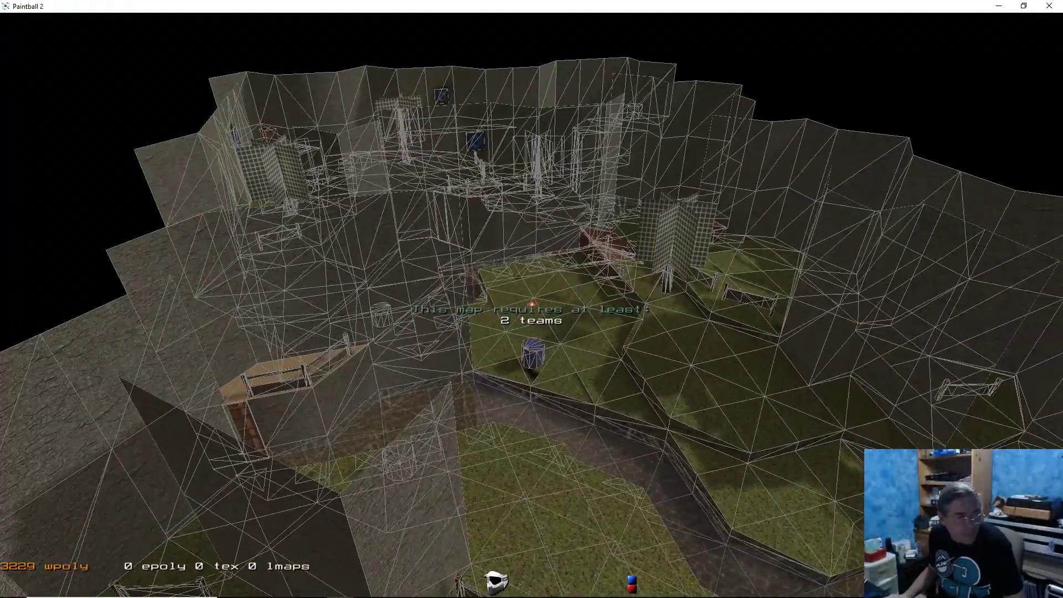
pyautogui.press('s')
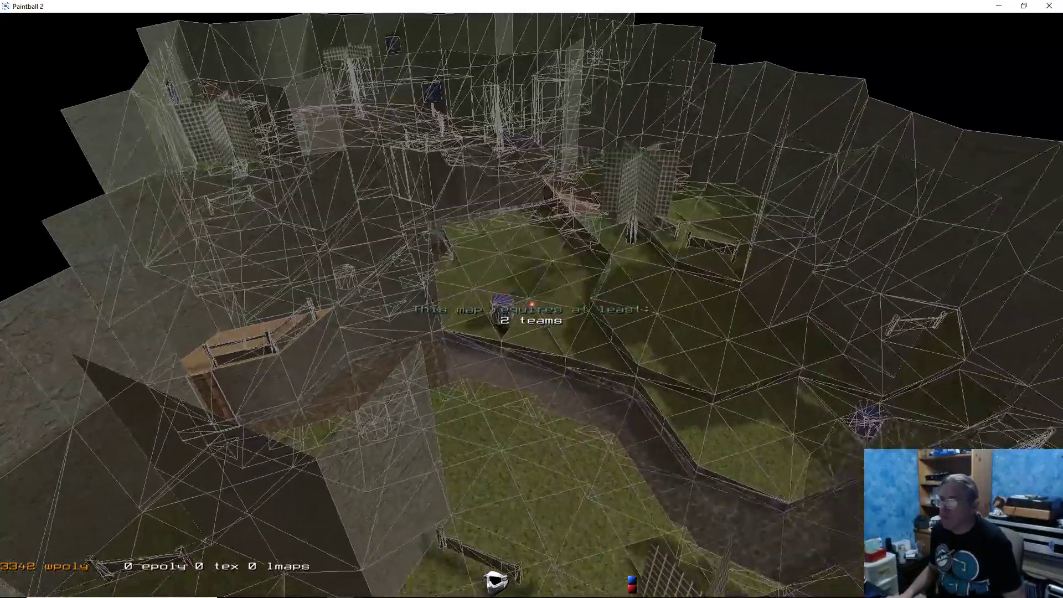
pyautogui.press('w')
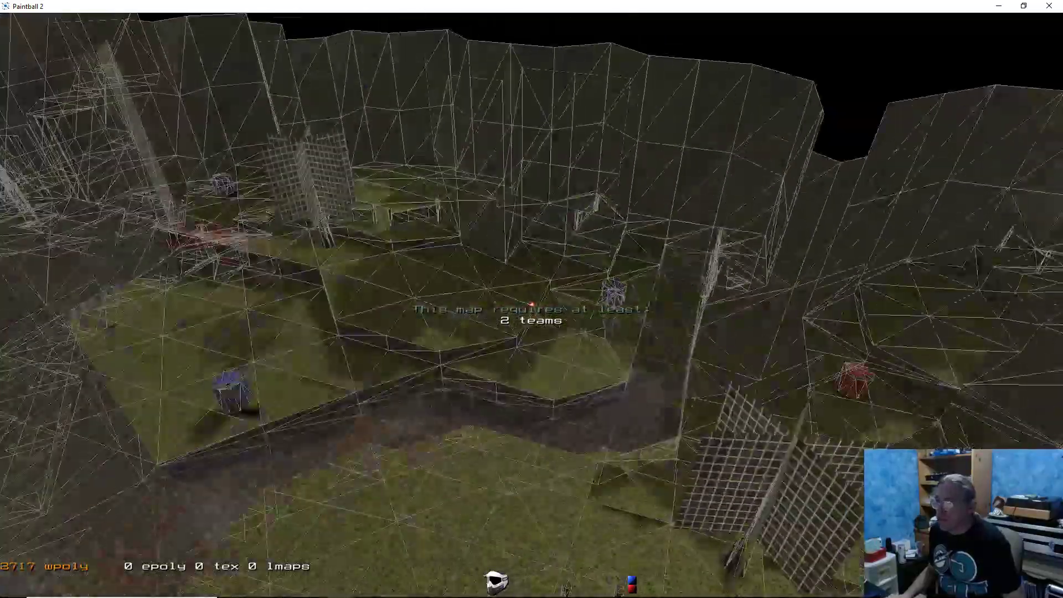
pyautogui.press('w')
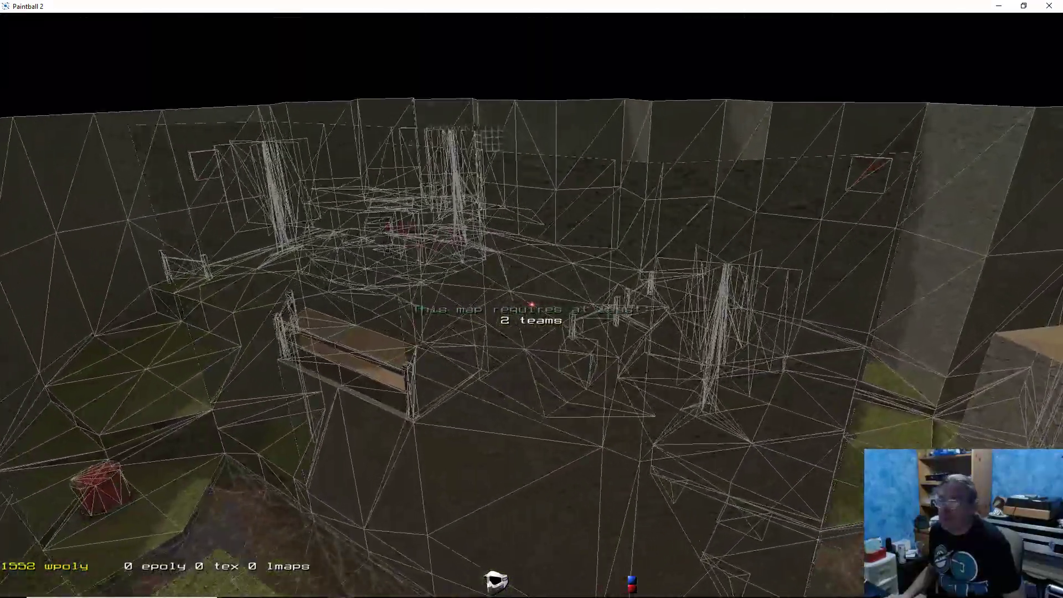
pyautogui.press('w')
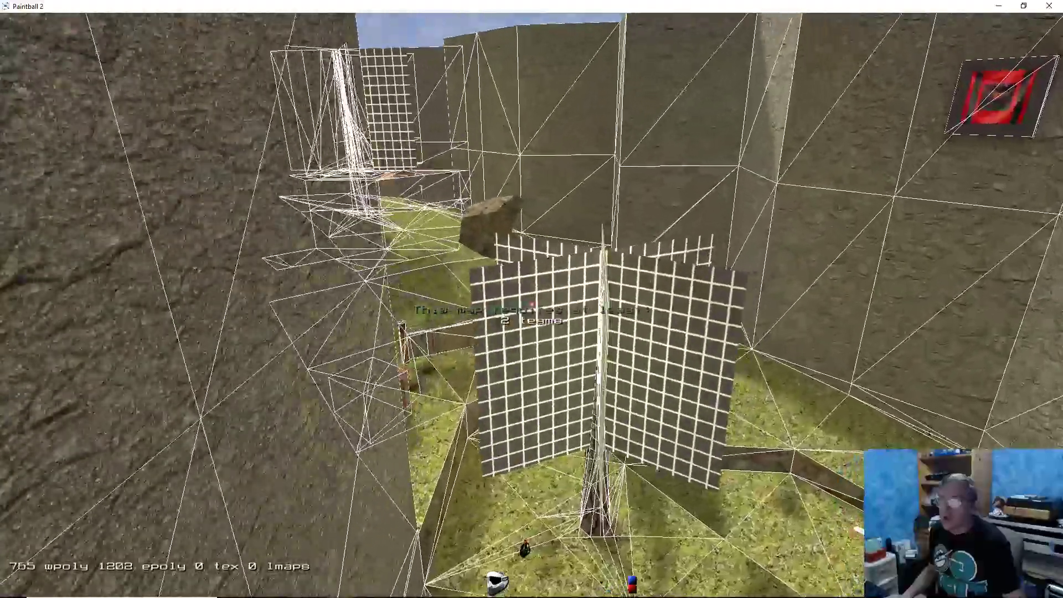
pyautogui.press('w')
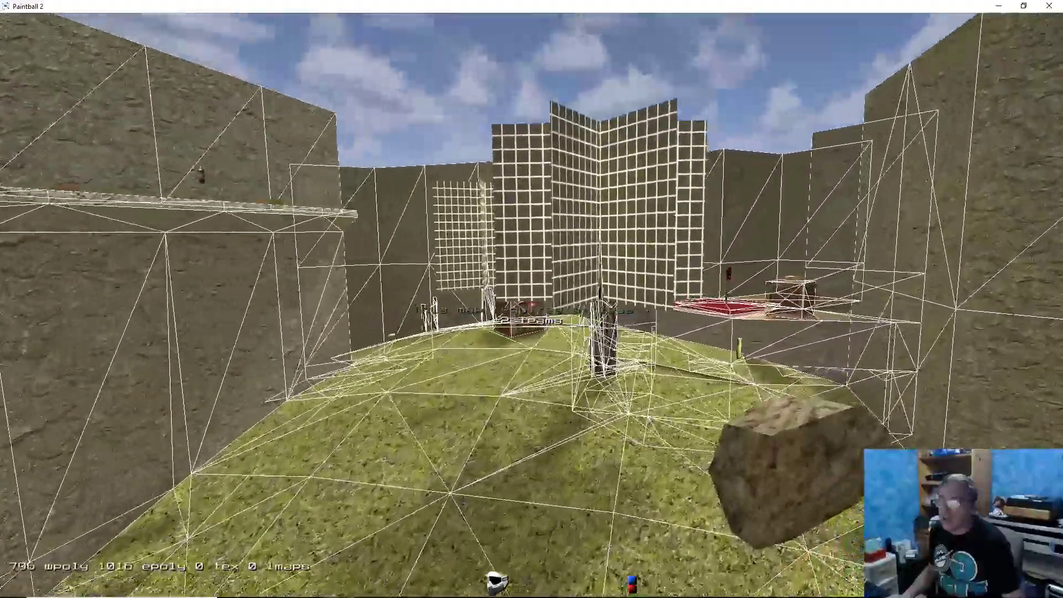
# Fly from the grassy hill over the outer walls and back inside to examine the geometry drawn behind the cliffs
pyautogui.press('`')
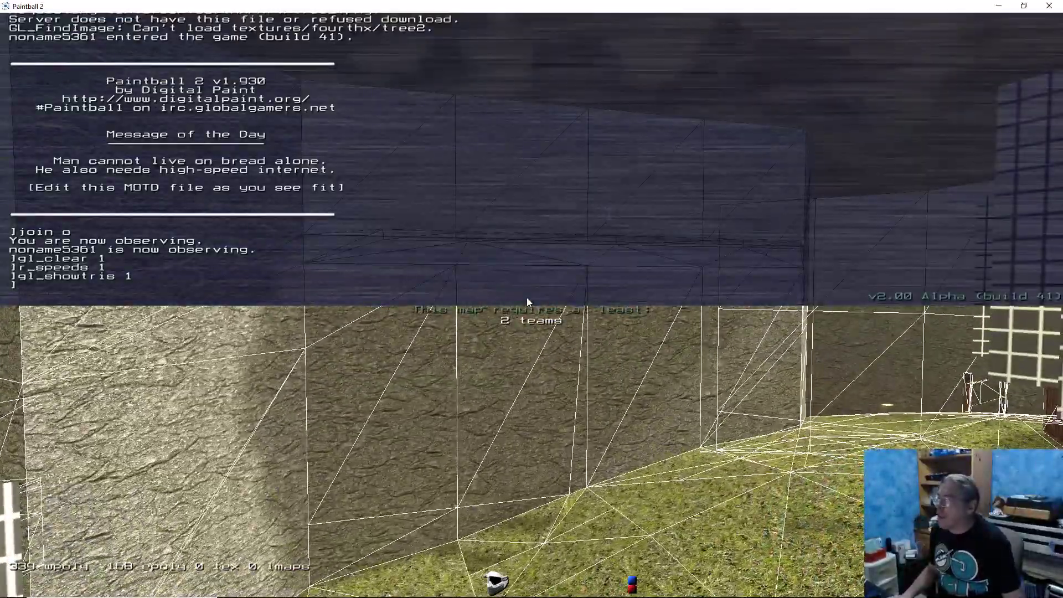
pyautogui.press('`')
pyautogui.press('w')
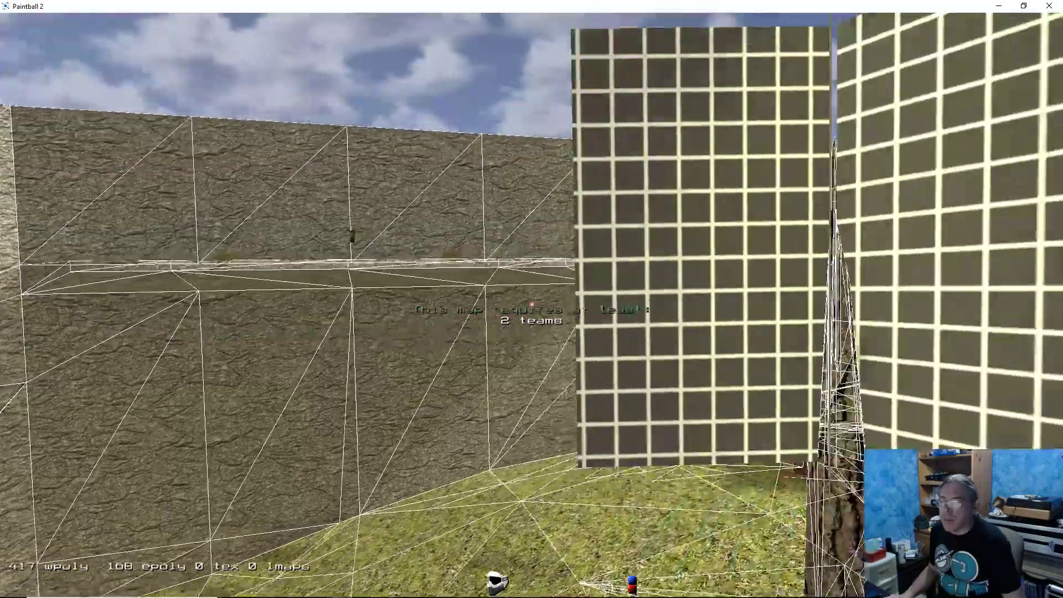
pyautogui.press('w')
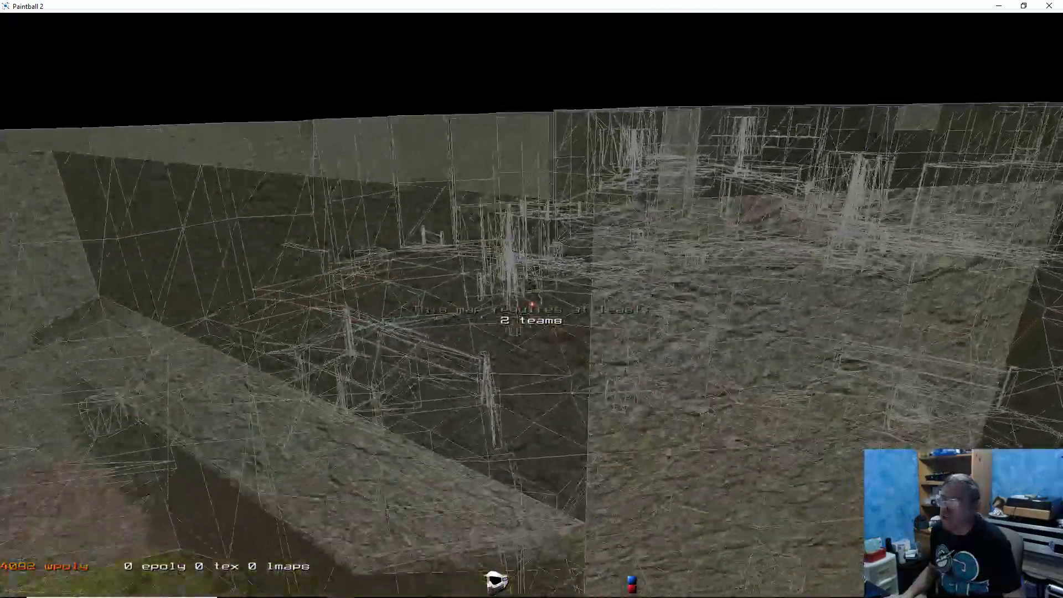
pyautogui.press('w')
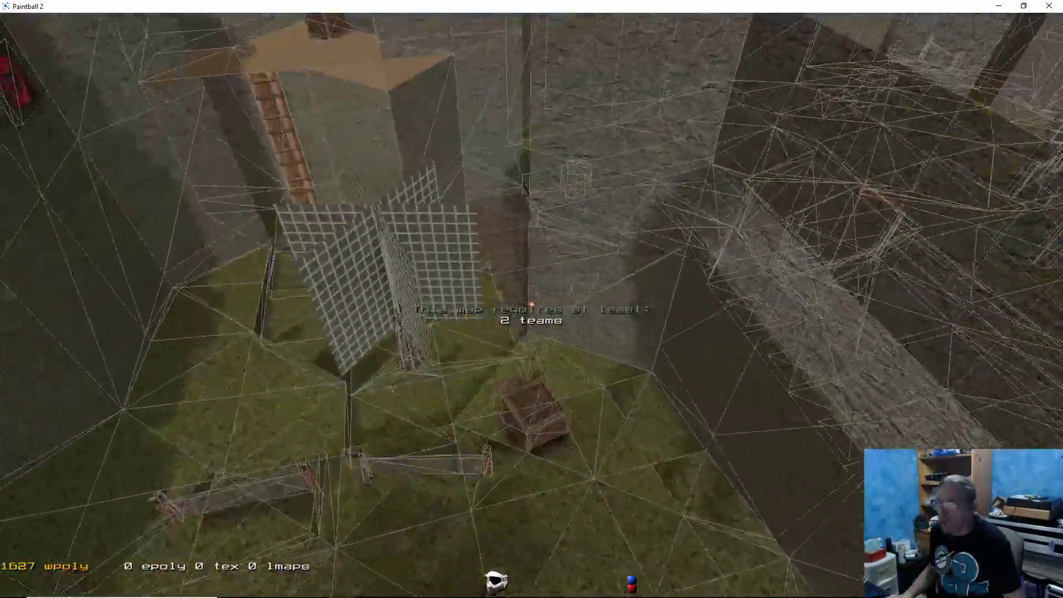
pyautogui.press('w')
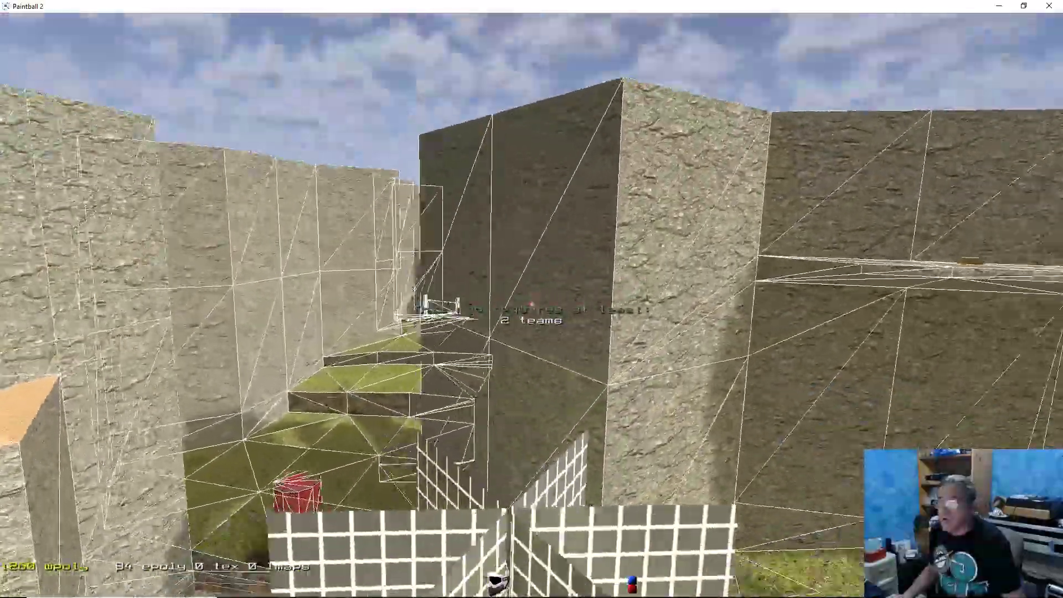
pyautogui.press('w')
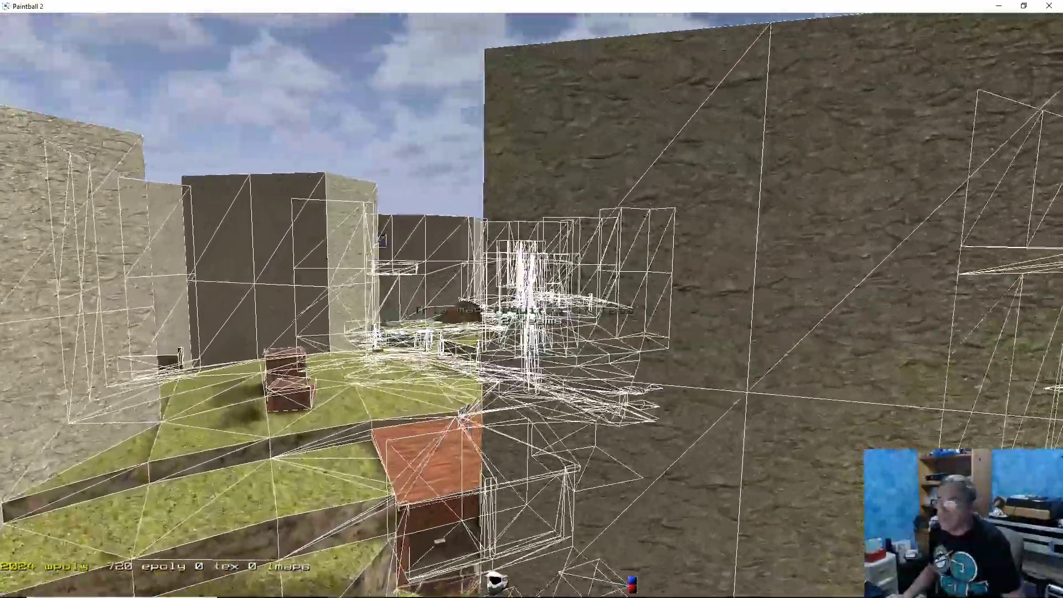
pyautogui.press('w')
pyautogui.press('s')
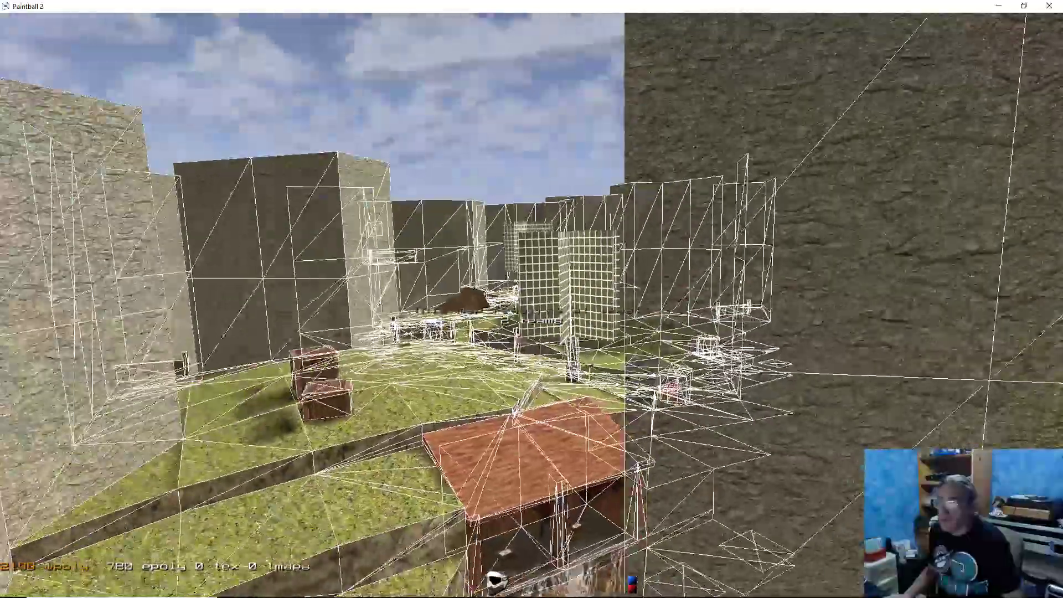
# Move sideways along the large cliff and past its ledge to compare the triangles drawn behind the rock from different positions
pyautogui.press('d')
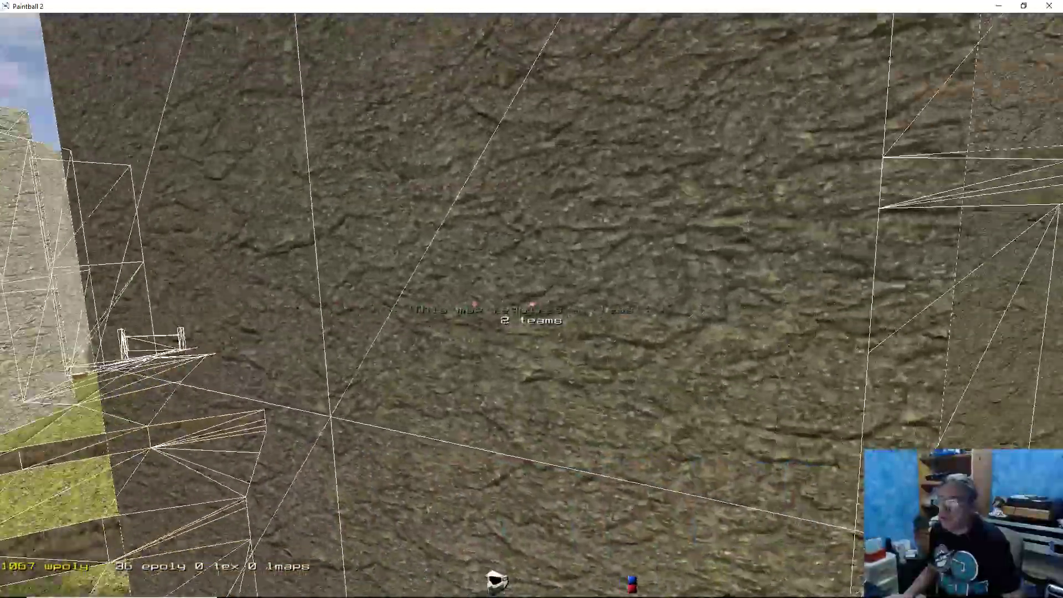
pyautogui.press('a')
pyautogui.press('d')
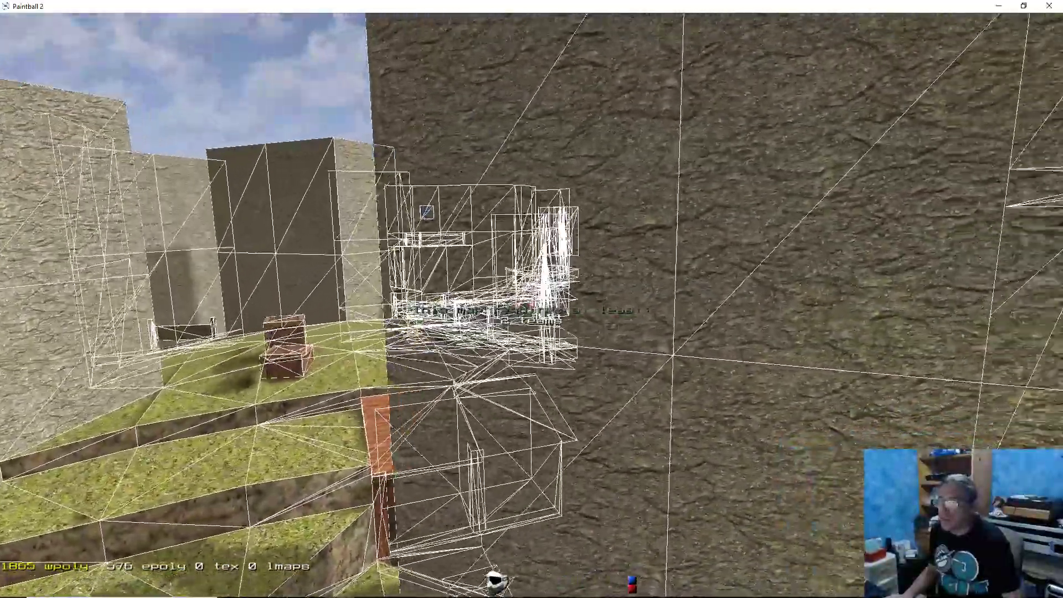
pyautogui.press('d')
pyautogui.press('w')
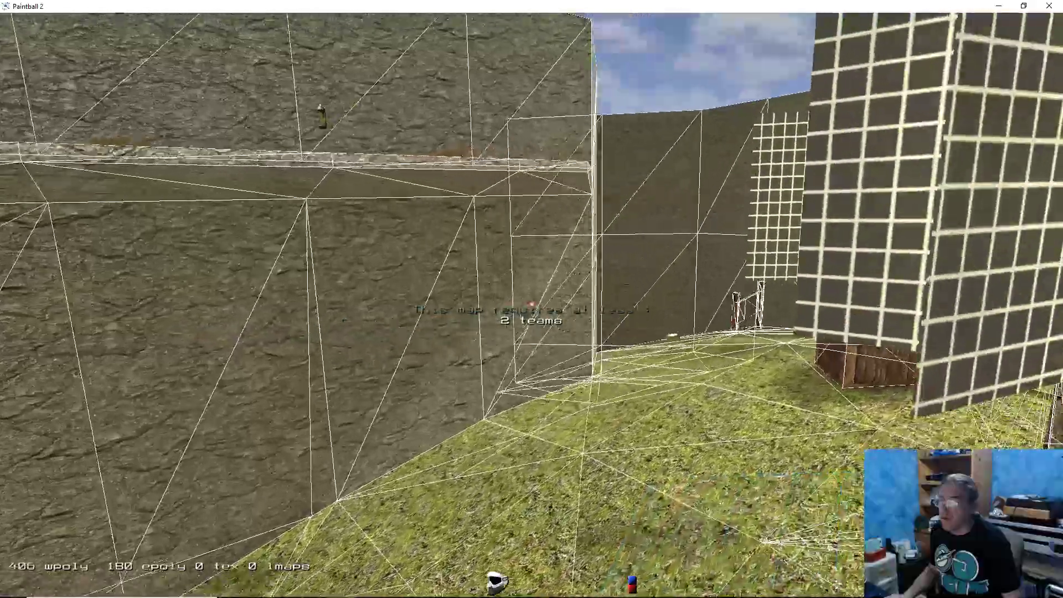
pyautogui.press('d')
pyautogui.press('w')
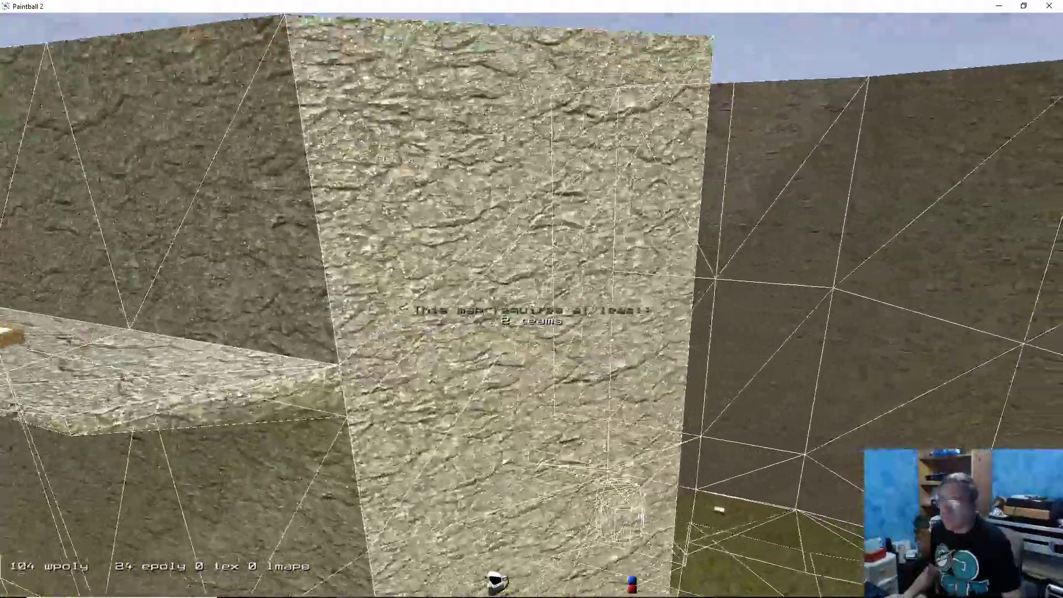
pyautogui.press('d')
pyautogui.press('d')
# Quit Paintball 2 through its console and launch GenSurf from the desktop shortcut
pyautogui.press('`')
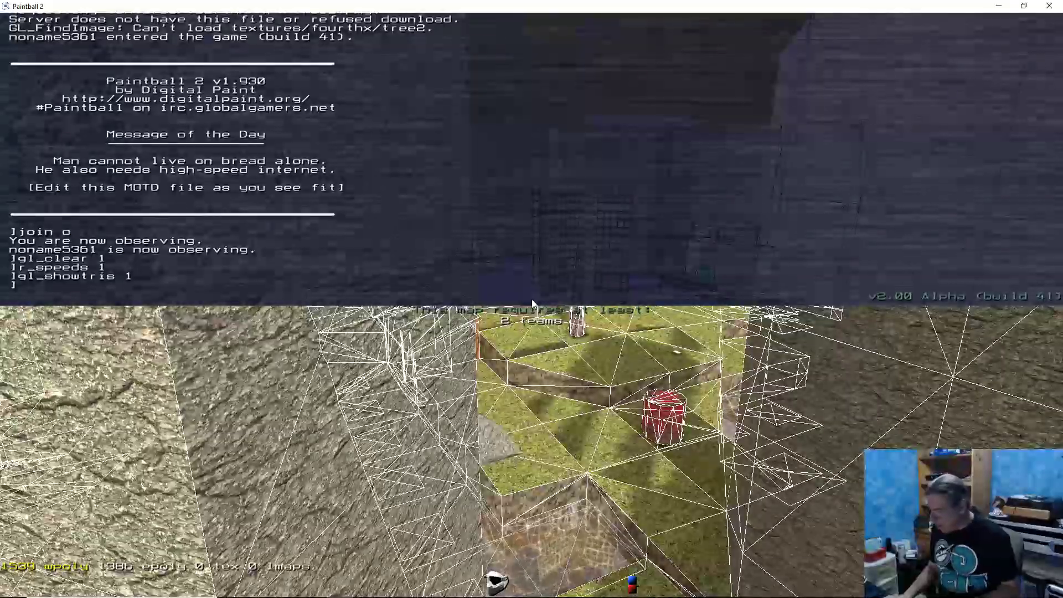
pyautogui.write('q')
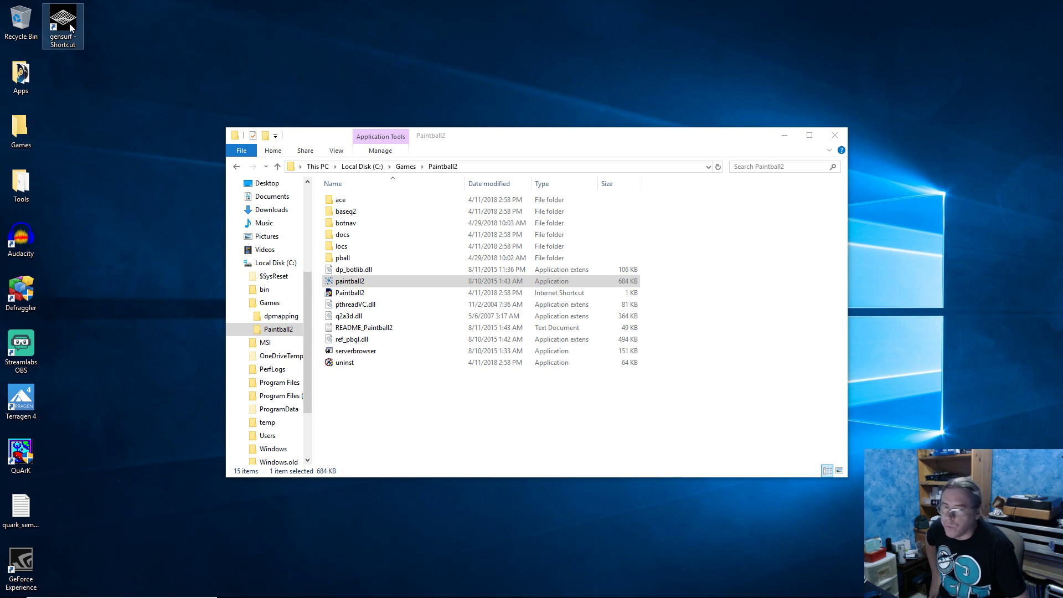
pyautogui.doubleClick(69, 23)
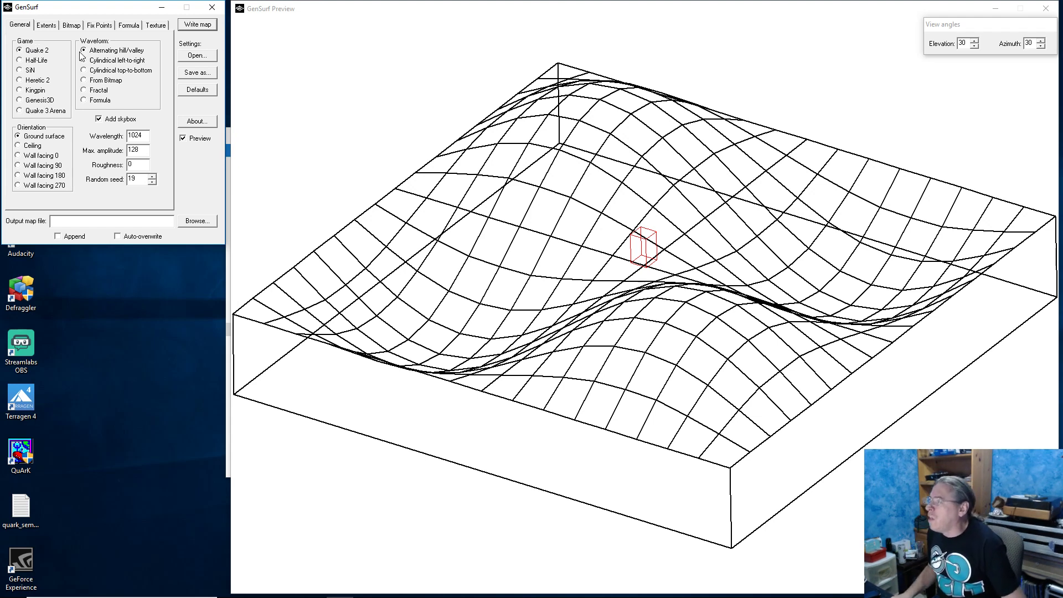
# Try 17 X divisions in the terrain extents and return the value to 16
pyautogui.click(47, 25)
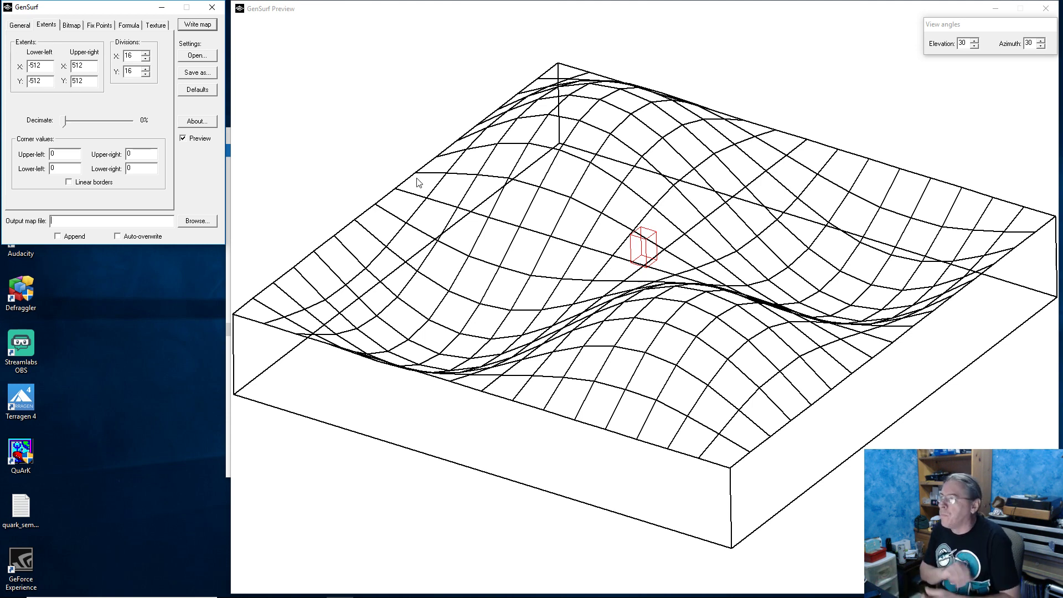
pyautogui.click(146, 54)
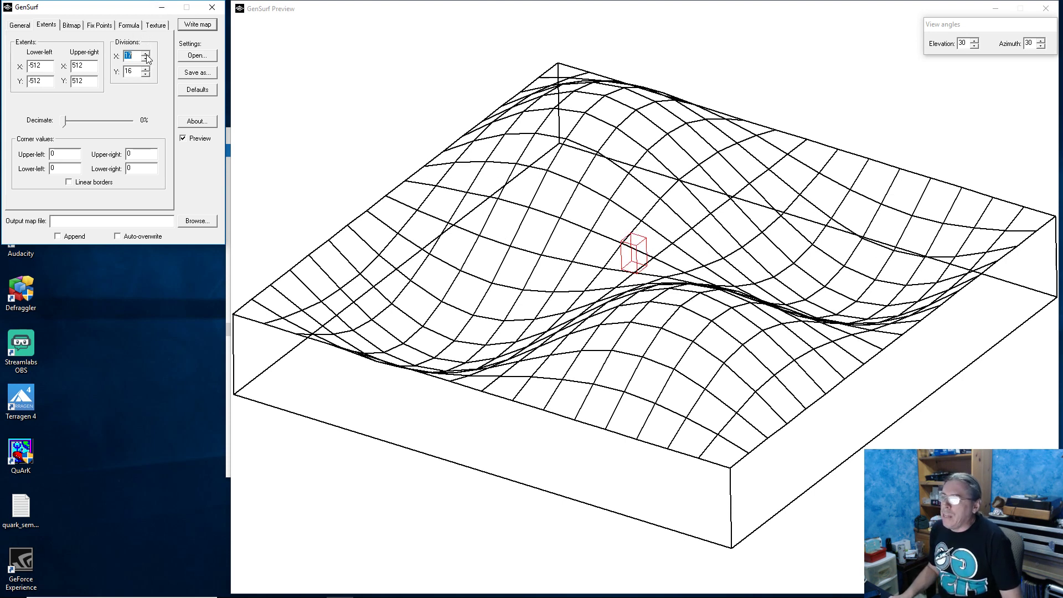
pyautogui.click(147, 58)
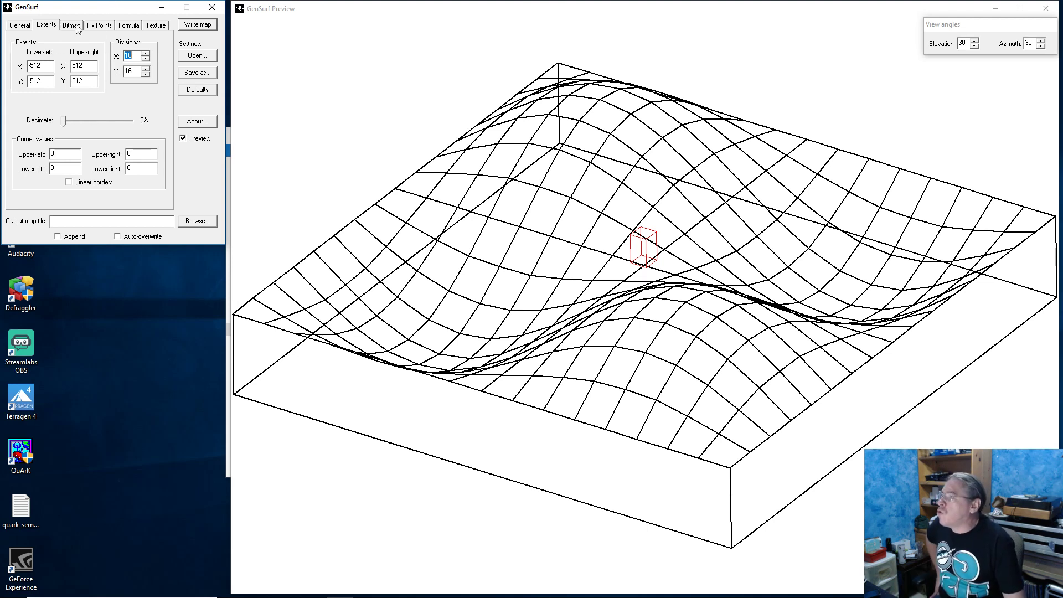
# Try the Cylindrical left-to-right, Cylindrical top-to-bottom, From Bitmap and Formula waveforms, and return to Alternating hill/valley
pyautogui.click(25, 26)
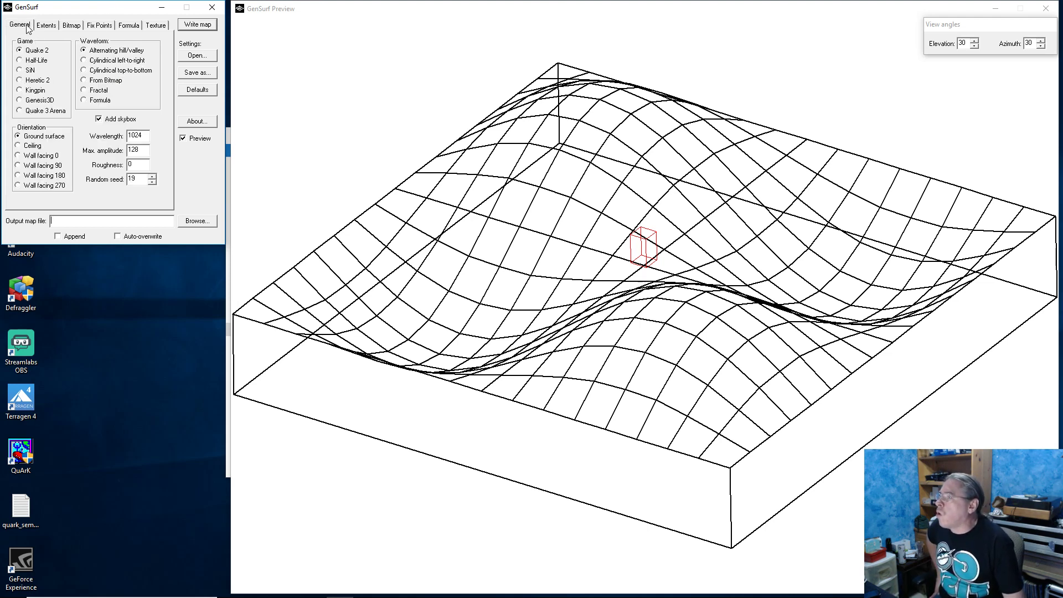
pyautogui.click(84, 61)
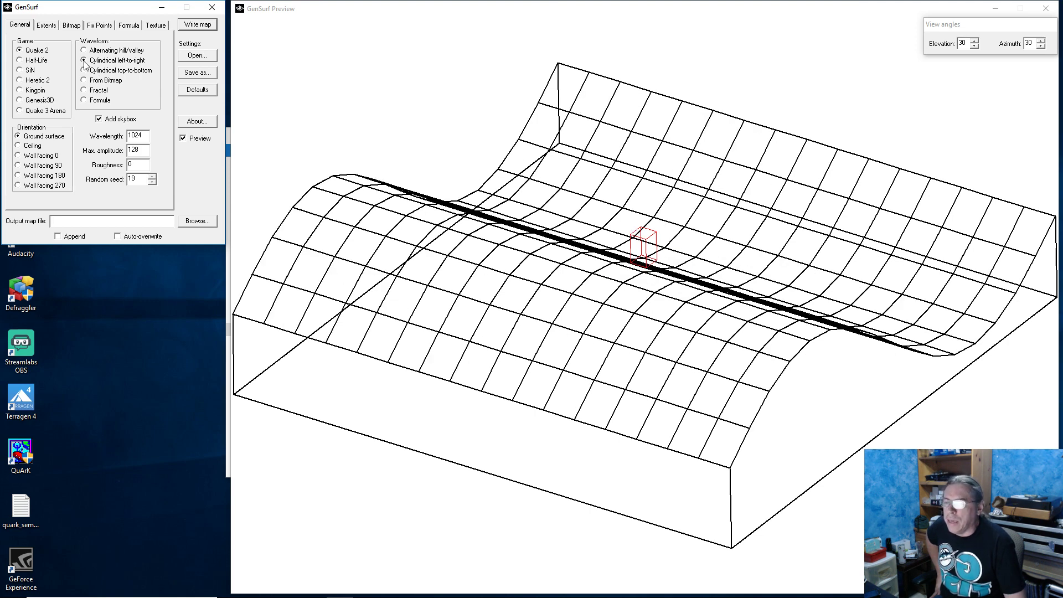
pyautogui.click(84, 70)
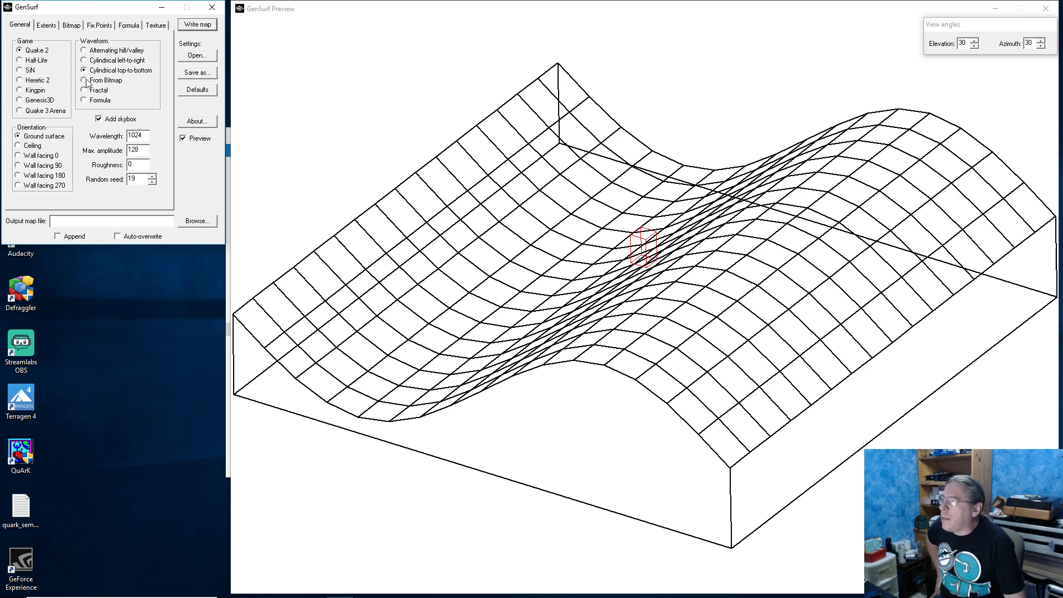
pyautogui.click(84, 80)
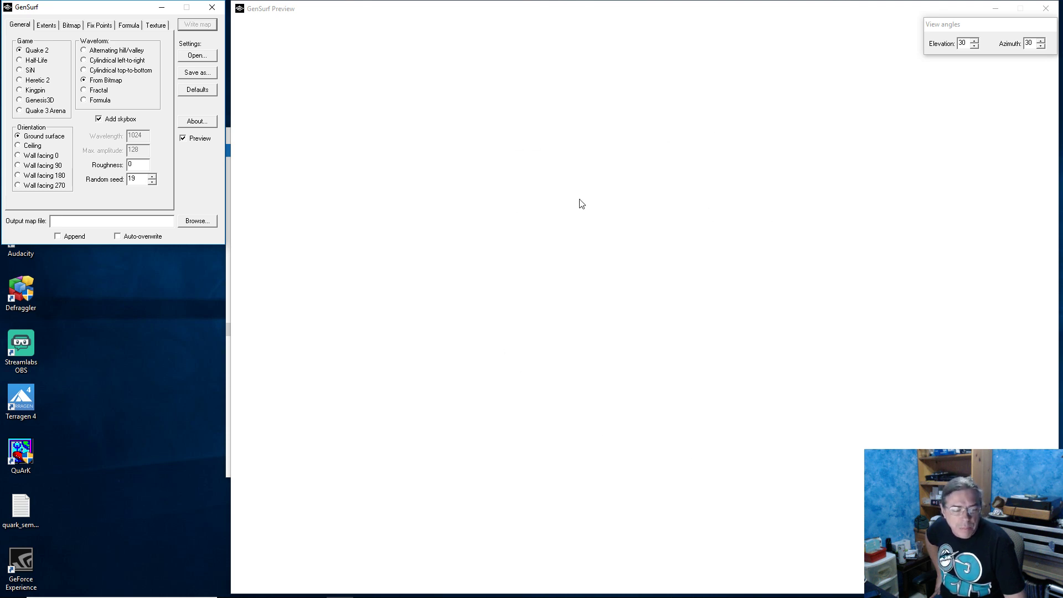
pyautogui.click(84, 101)
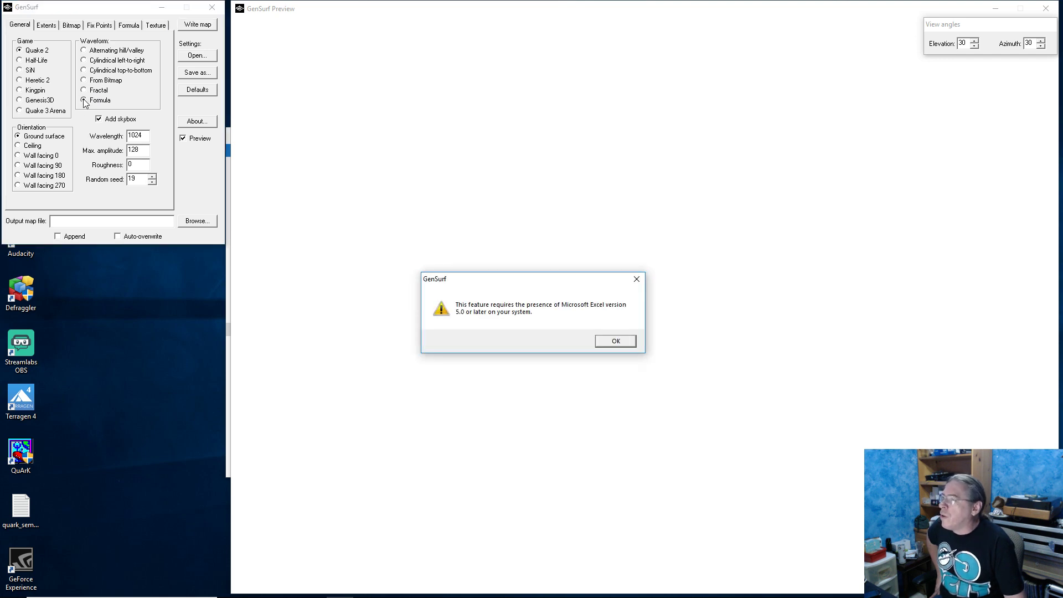
pyautogui.click(616, 341)
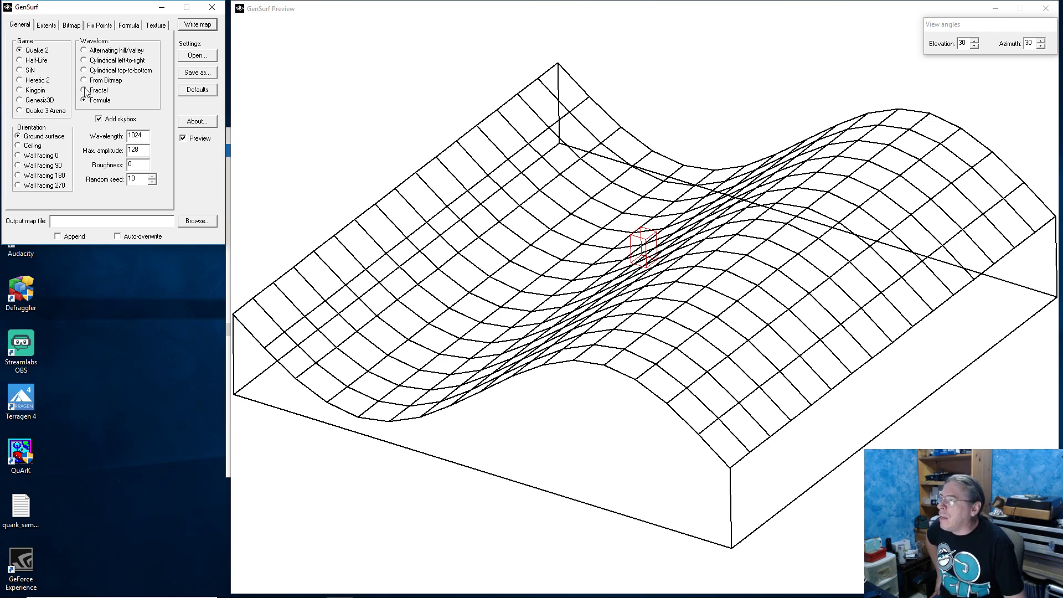
pyautogui.click(84, 51)
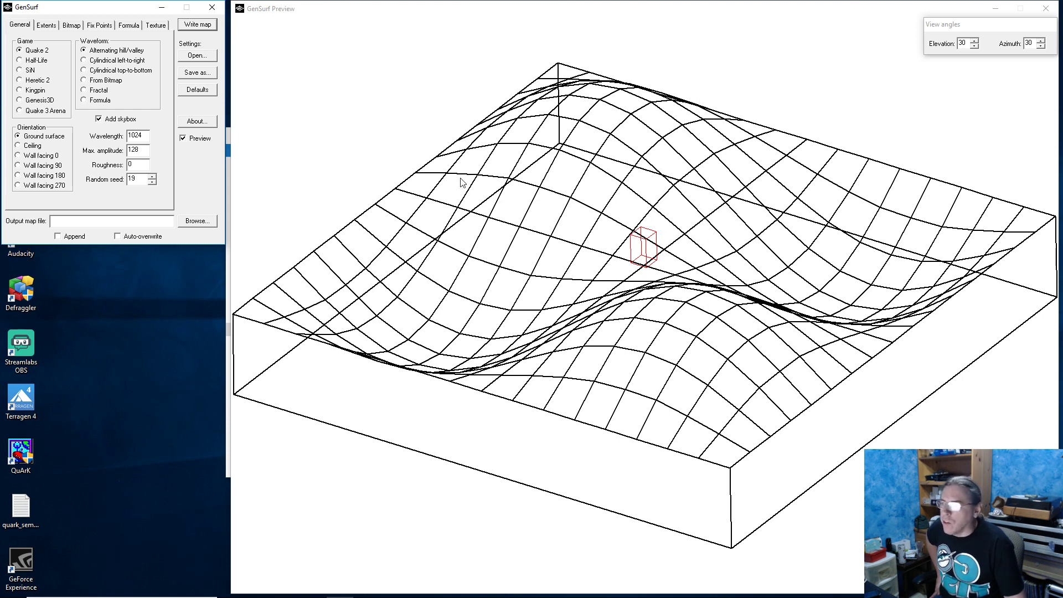
# Set the terrain waveform to Fractal with a roughness of 1
pyautogui.click(84, 90)
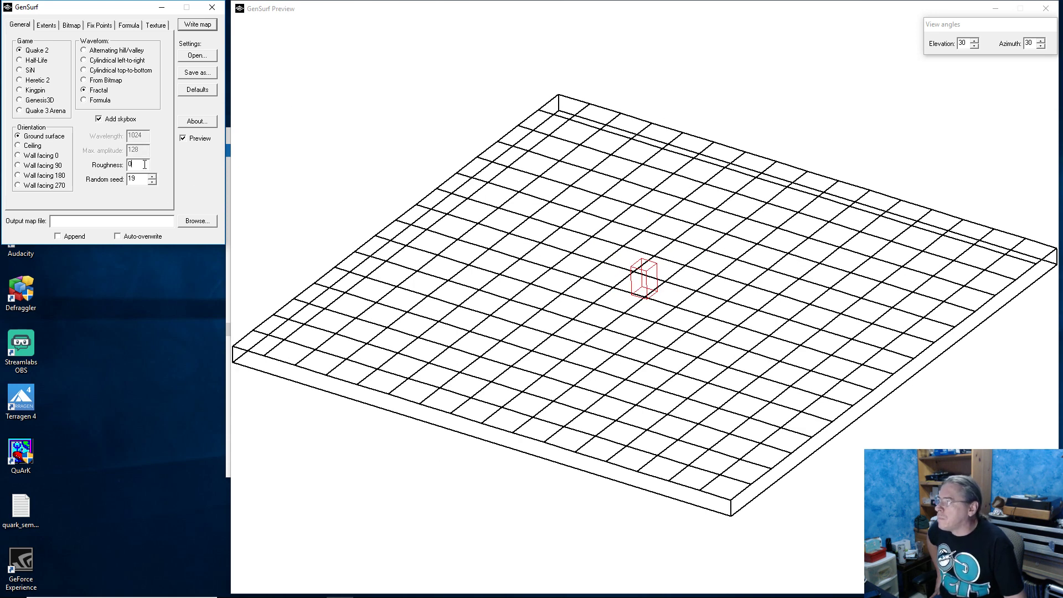
pyautogui.press('BackSpace')
pyautogui.write('1')
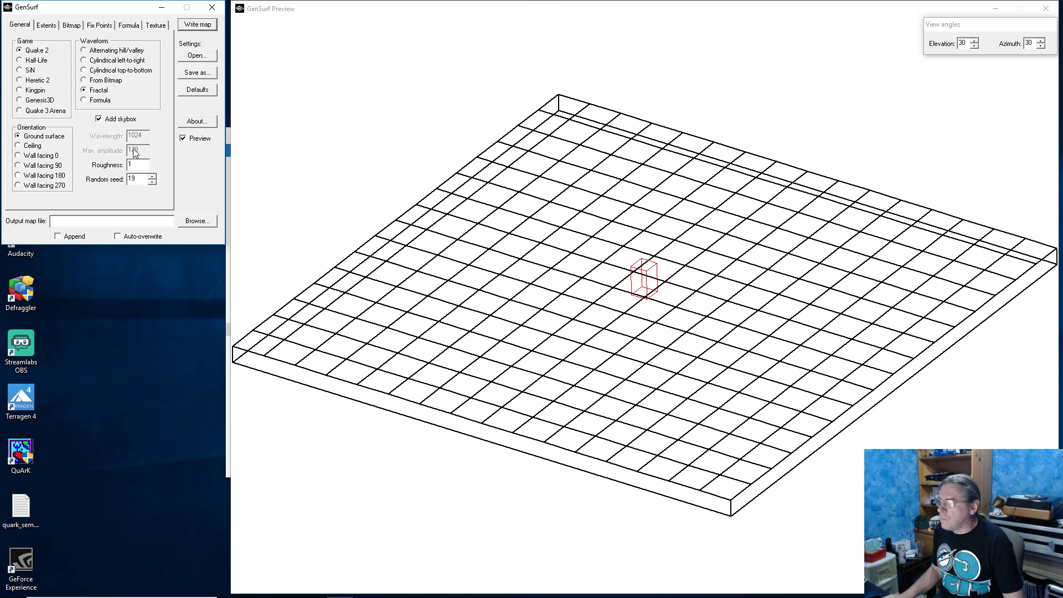
pyautogui.press('Tab')
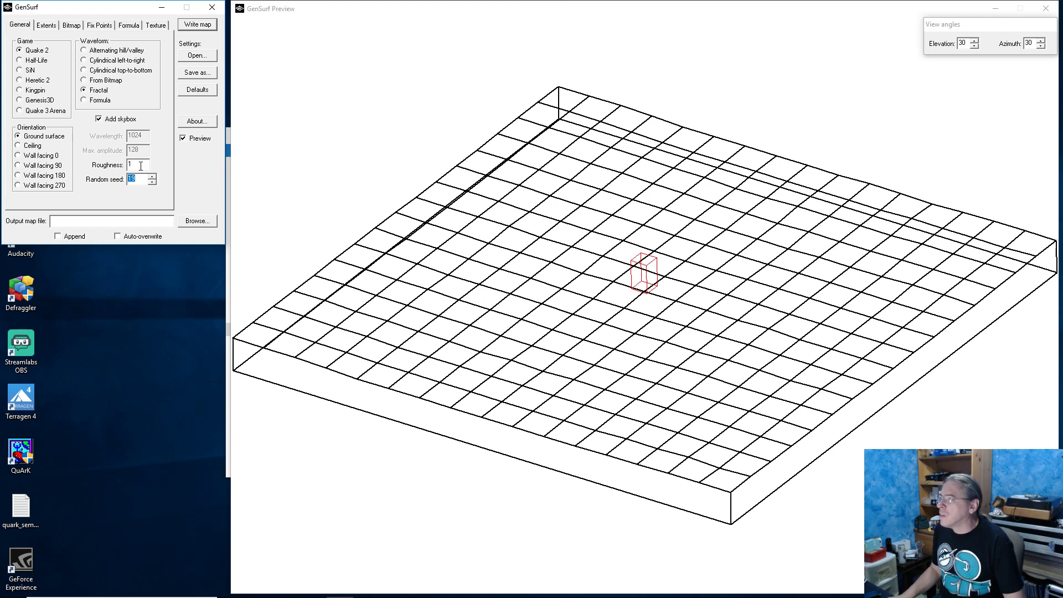
# Try a fractal roughness of 64 with random seed 18
pyautogui.moveTo(140, 166); pyautogui.dragTo(128, 171)
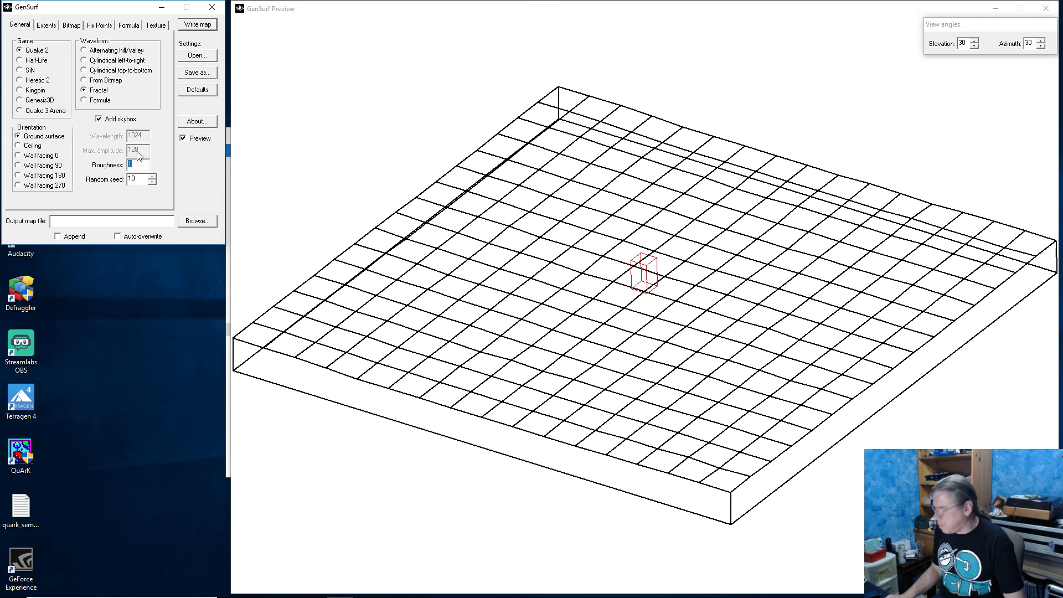
pyautogui.write('64')
pyautogui.press('Tab')
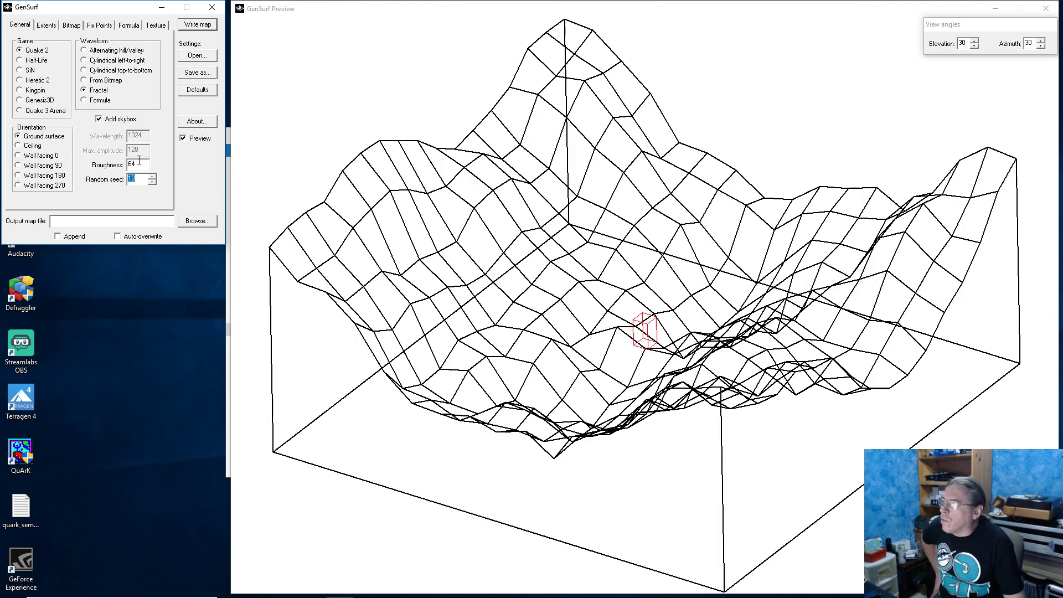
pyautogui.click(152, 183)
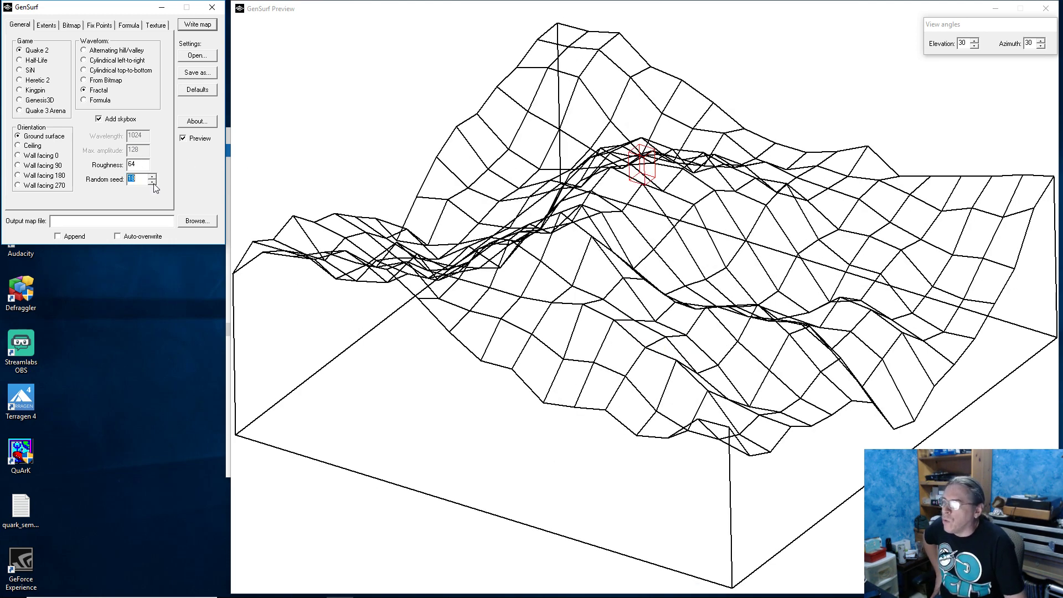
# Set the fractal terrain's roughness to 32
pyautogui.moveTo(141, 164); pyautogui.dragTo(92, 164)
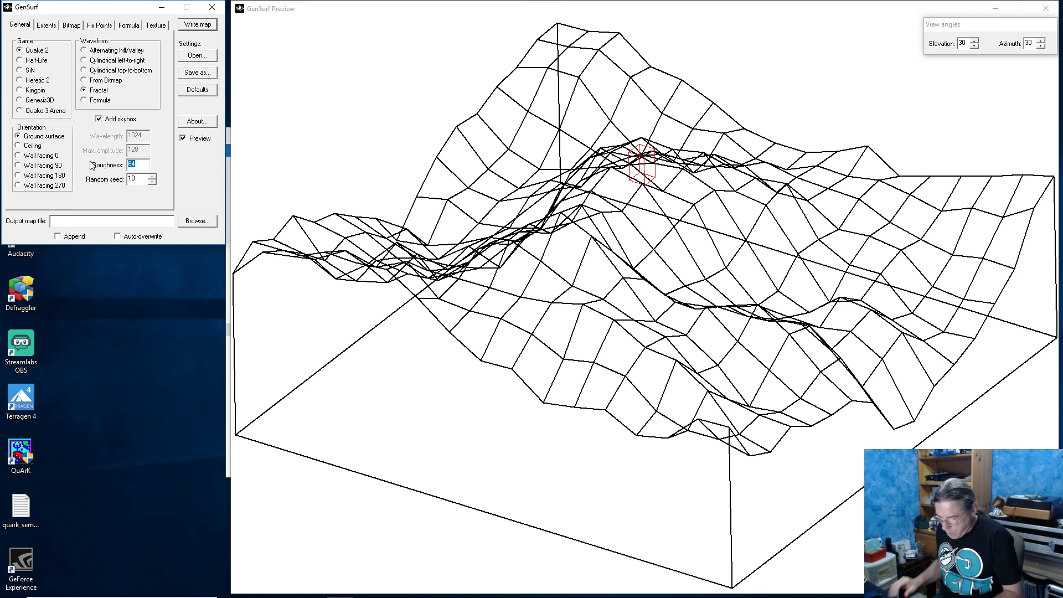
pyautogui.write('32')
pyautogui.press('Tab')
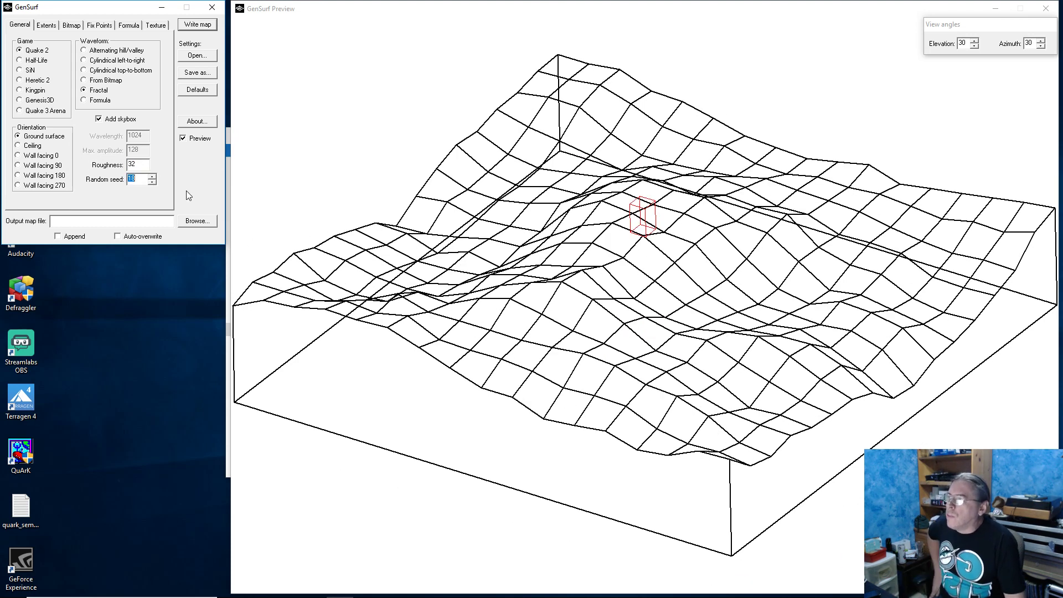
# Compare terrain shapes for random seeds from 16 upward and set the seed to 20
pyautogui.click(152, 182)
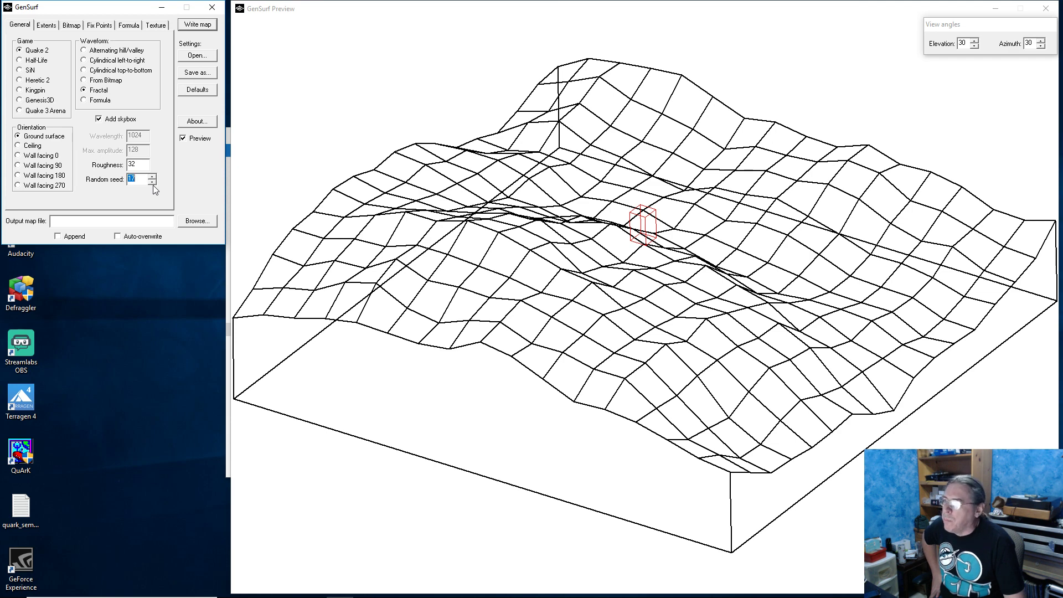
pyautogui.click(154, 183)
pyautogui.click(153, 184)
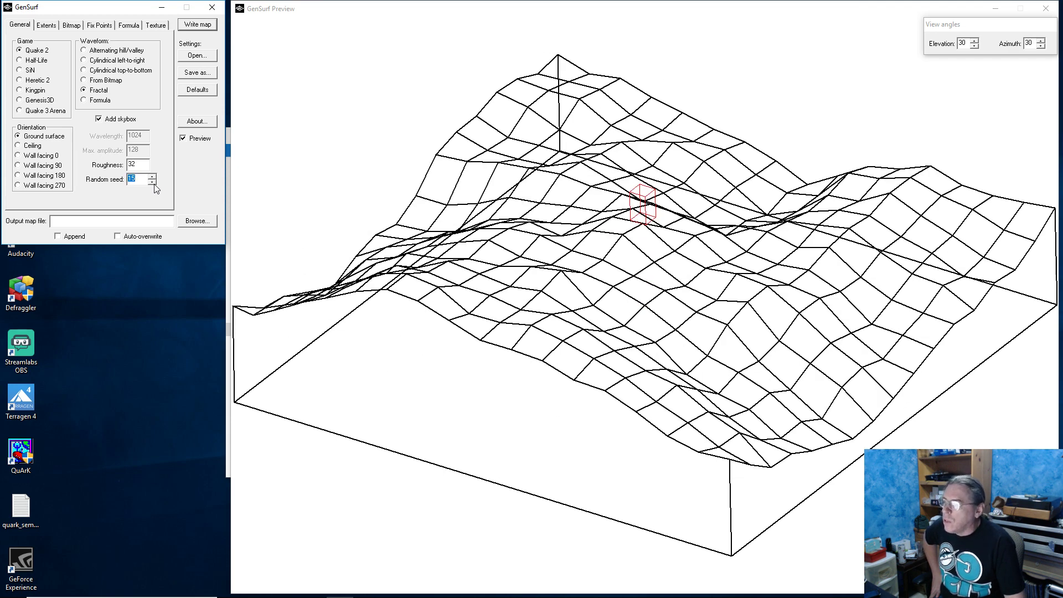
pyautogui.click(153, 176)
pyautogui.click(153, 176)
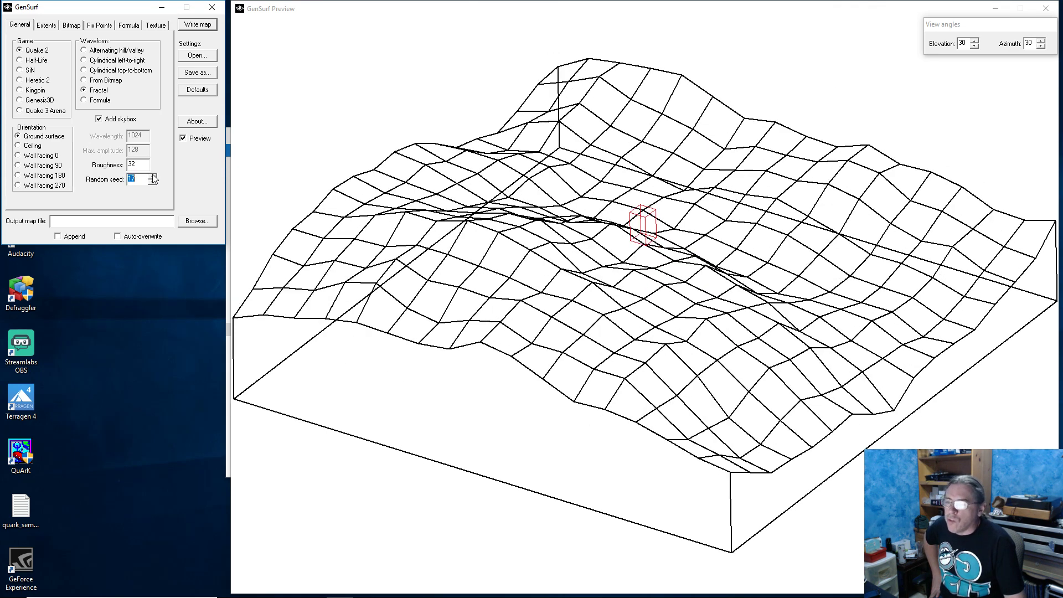
pyautogui.click(153, 176)
pyautogui.click(153, 176)
pyautogui.click(152, 176)
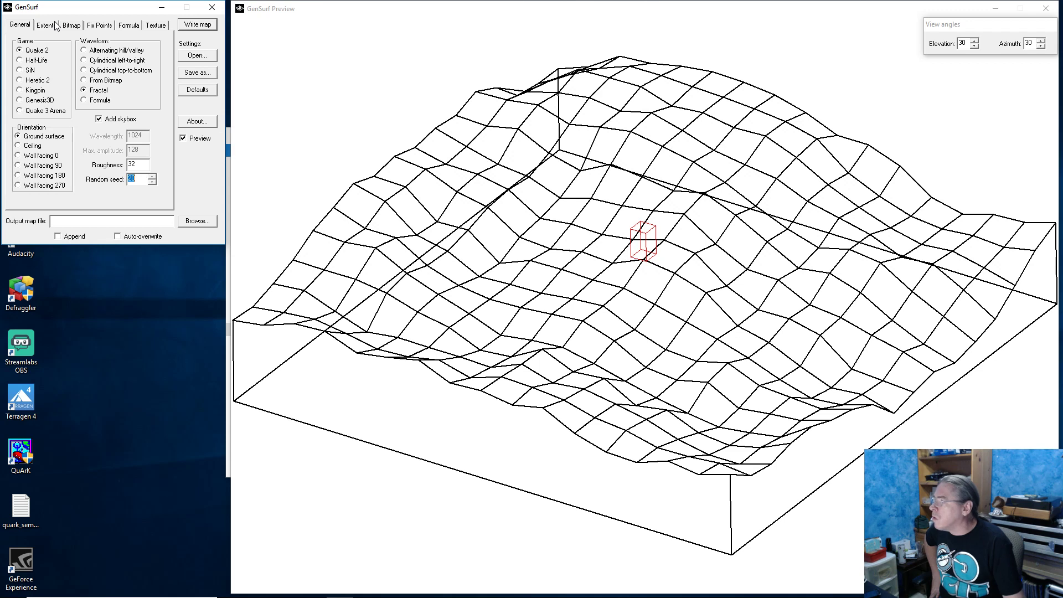
# Try the Ceiling and Wall facing 90 orientations and return to Ground surface
pyautogui.click(19, 146)
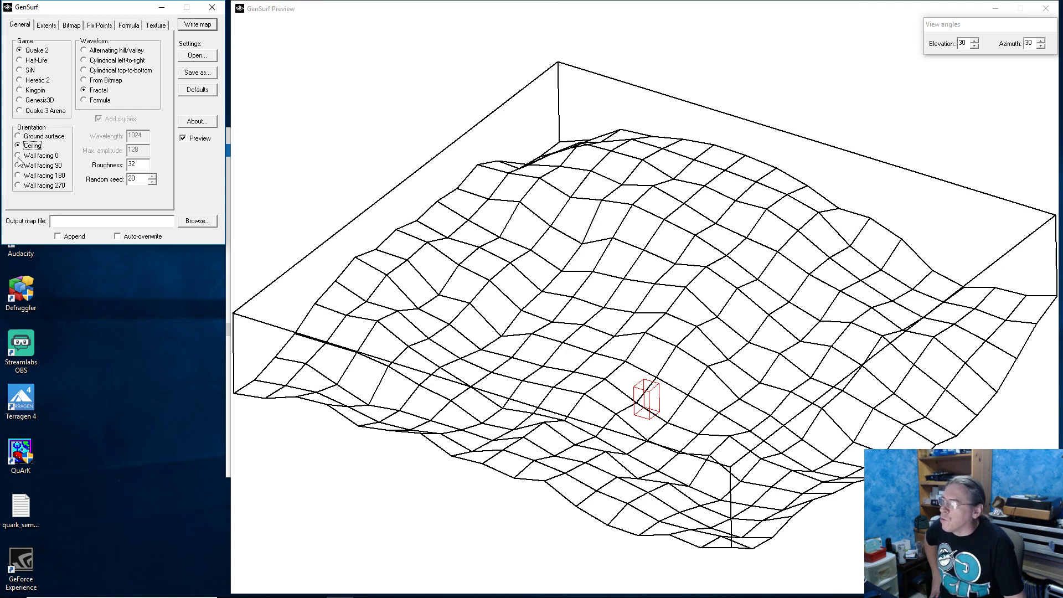
pyautogui.click(18, 166)
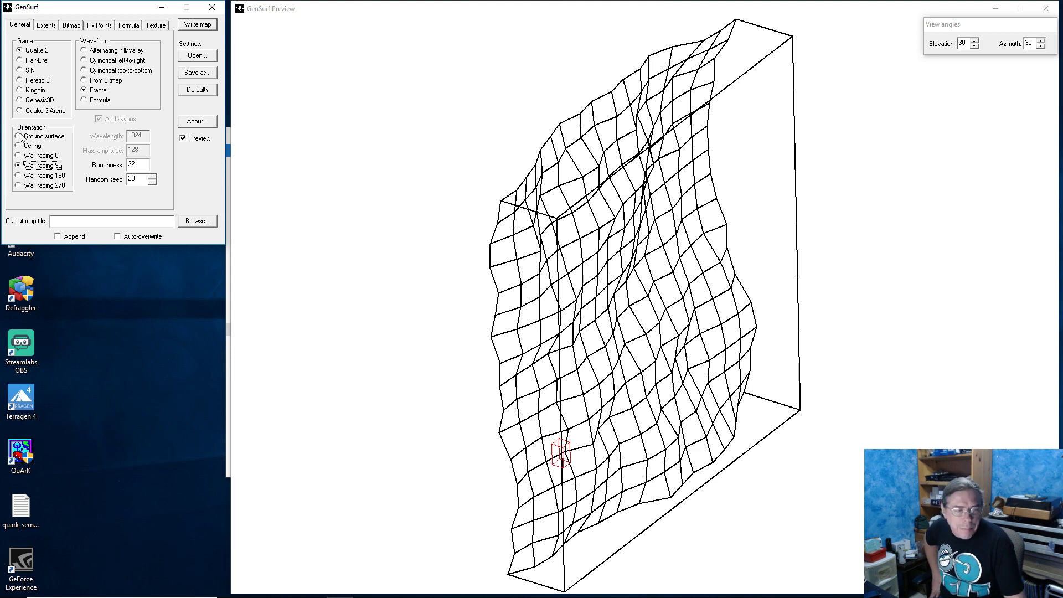
pyautogui.click(20, 136)
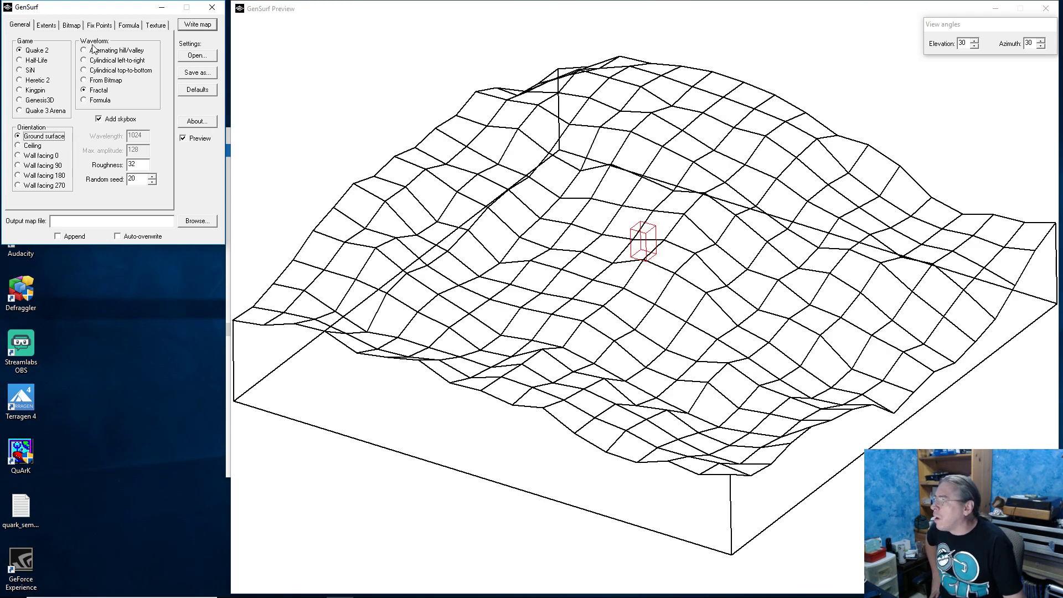
# Try decimating the terrain by 2%, 78% and 90%, and return the decimation to 0%
pyautogui.click(46, 25)
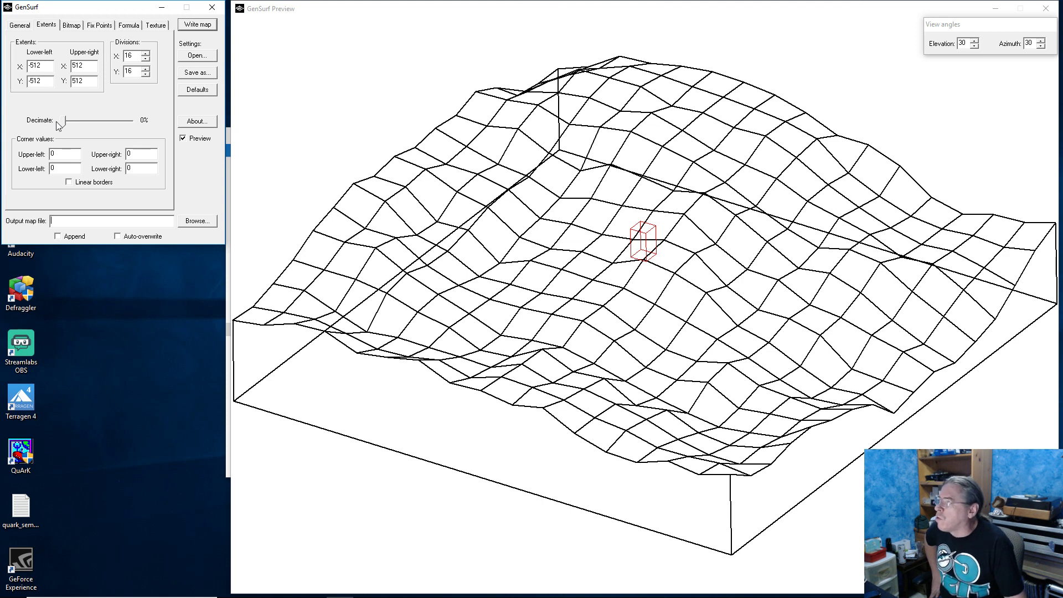
pyautogui.moveTo(65, 122)
pyautogui.mouseDown()
pyautogui.moveTo(105, 119)
pyautogui.moveTo(69, 124)
pyautogui.mouseUp()
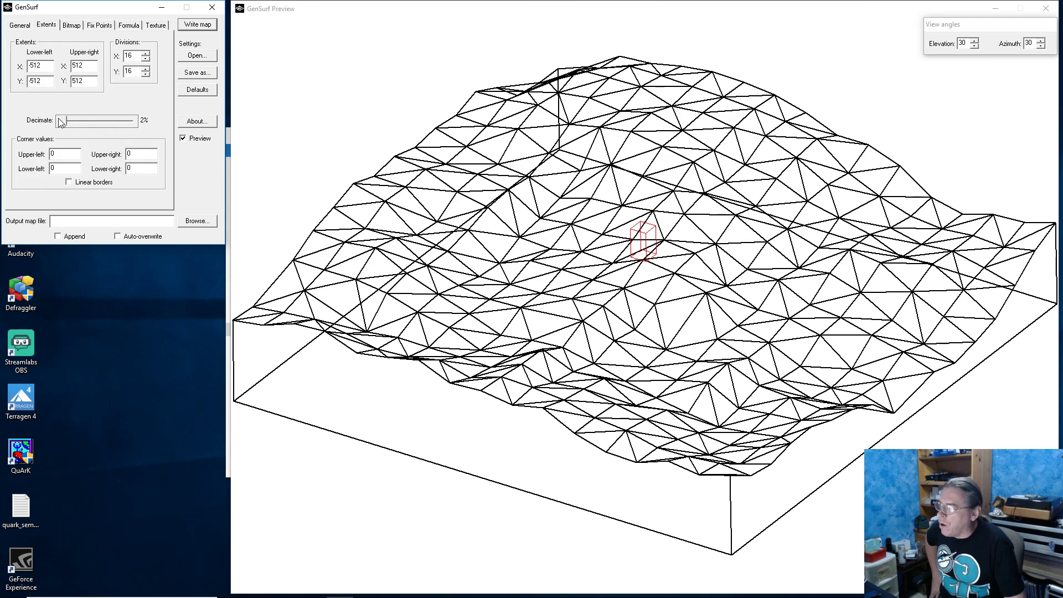
pyautogui.moveTo(65, 123); pyautogui.dragTo(118, 123)
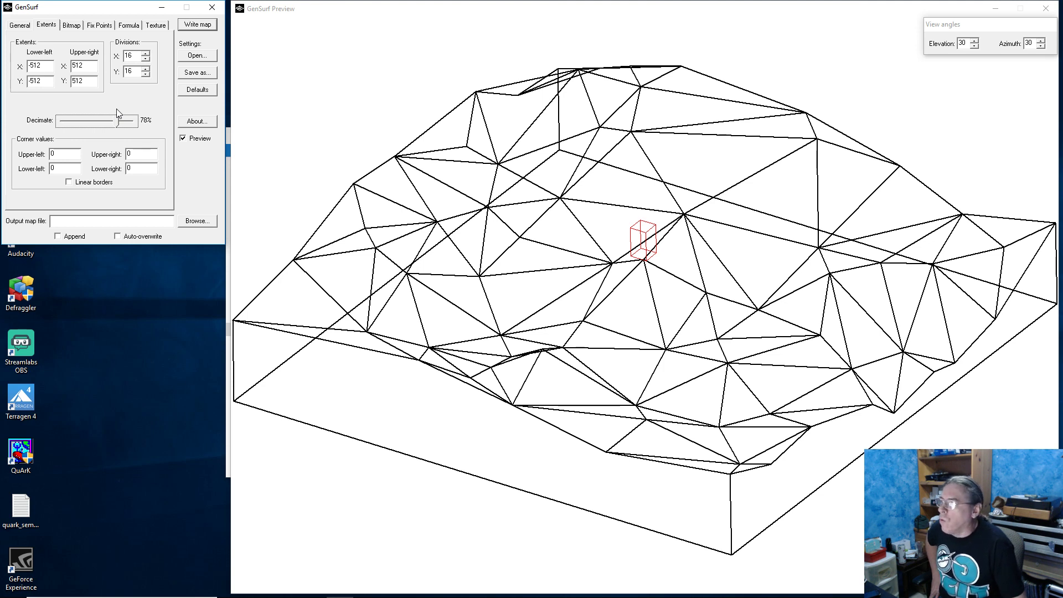
pyautogui.moveTo(117, 120); pyautogui.dragTo(127, 127)
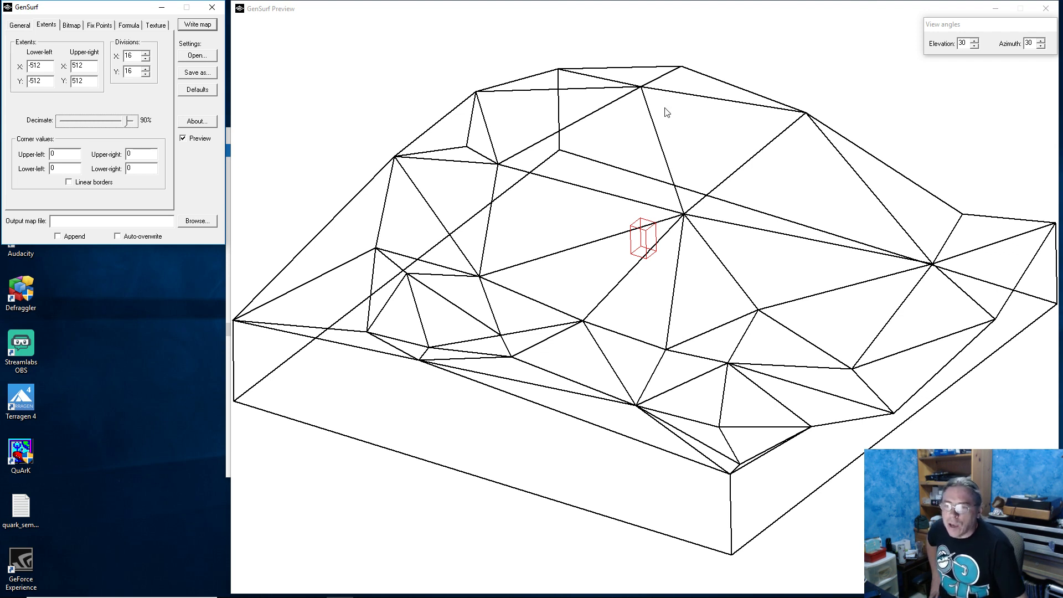
pyautogui.moveTo(129, 121); pyautogui.dragTo(65, 130)
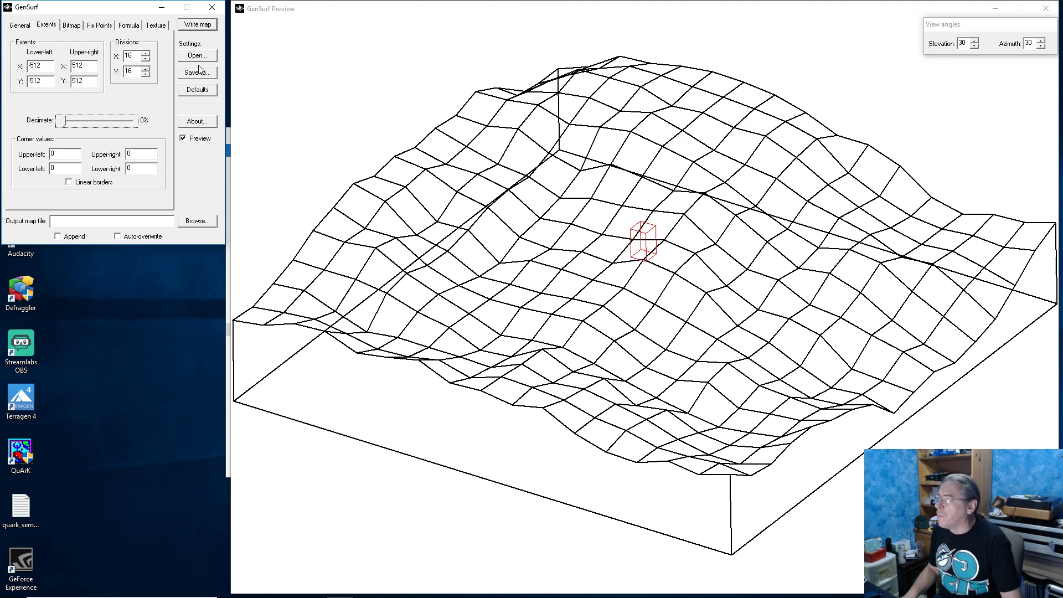
# View the Fix Points settings, and try linear borders in the terrain extents before switching them off again
pyautogui.click(22, 26)
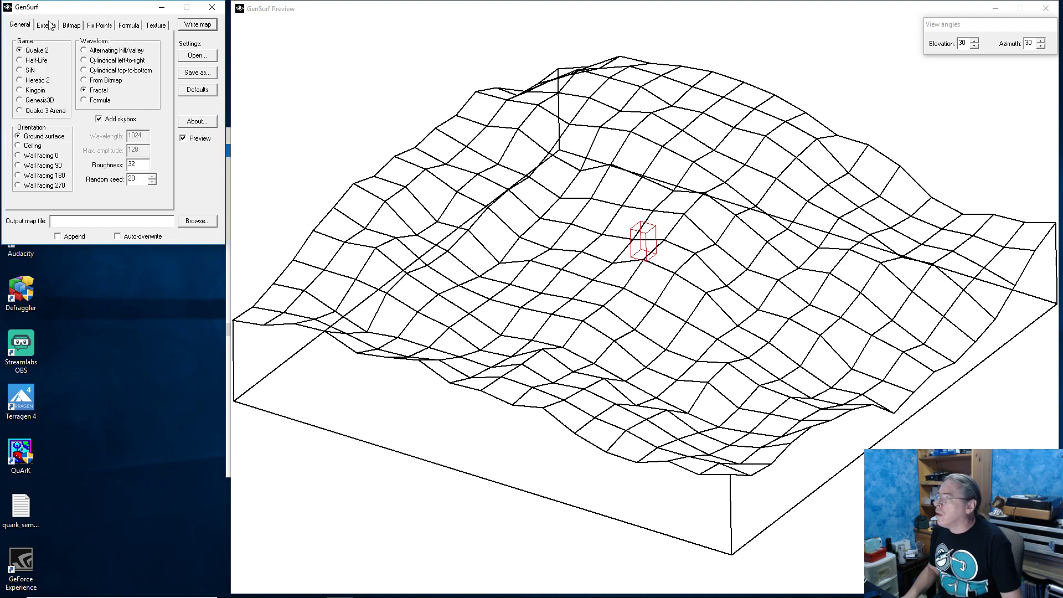
pyautogui.click(47, 25)
pyautogui.click(105, 27)
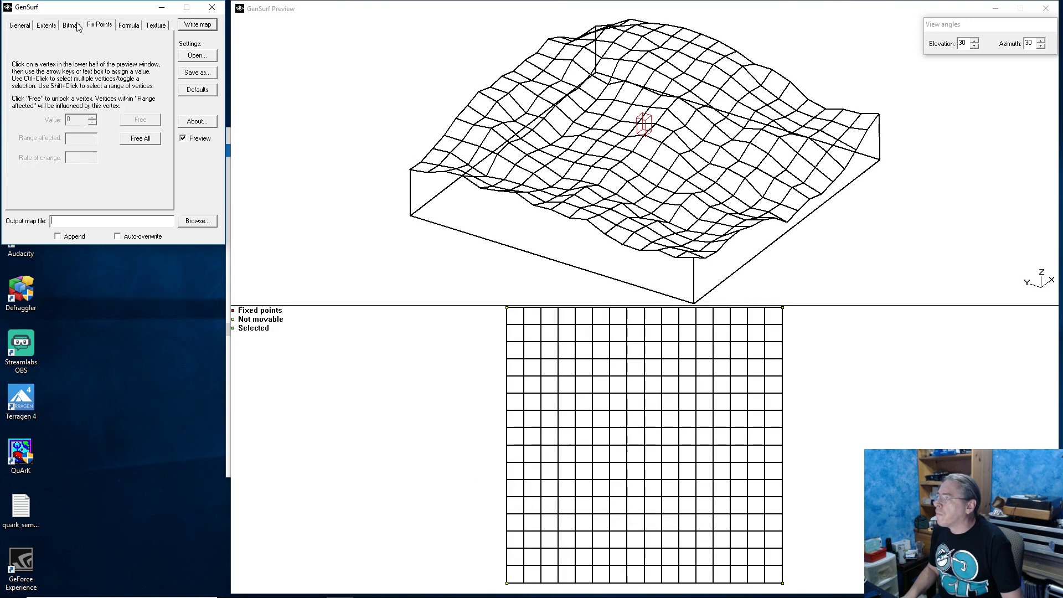
pyautogui.click(43, 26)
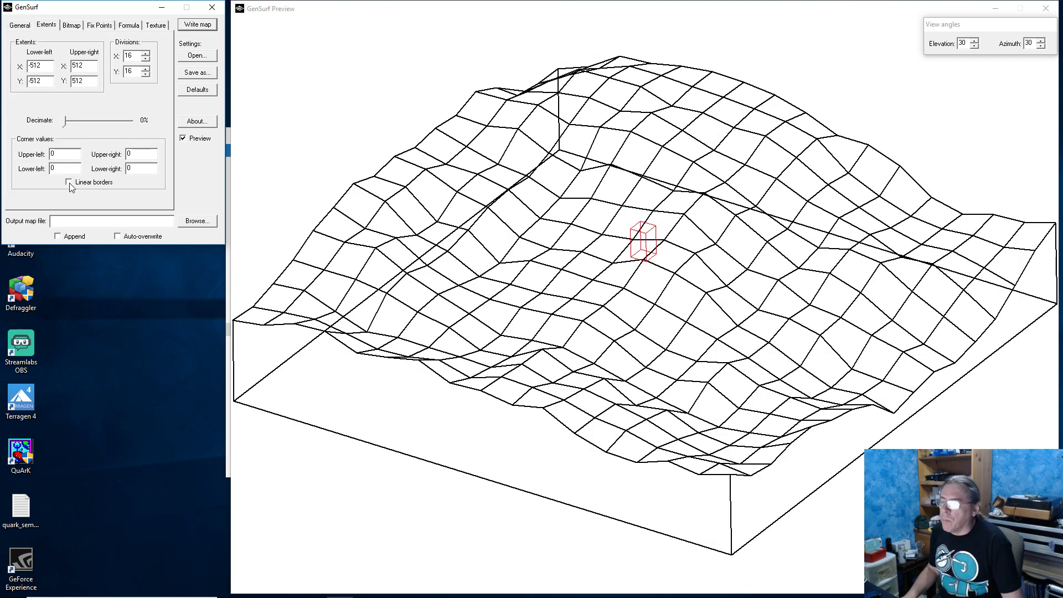
pyautogui.click(70, 183)
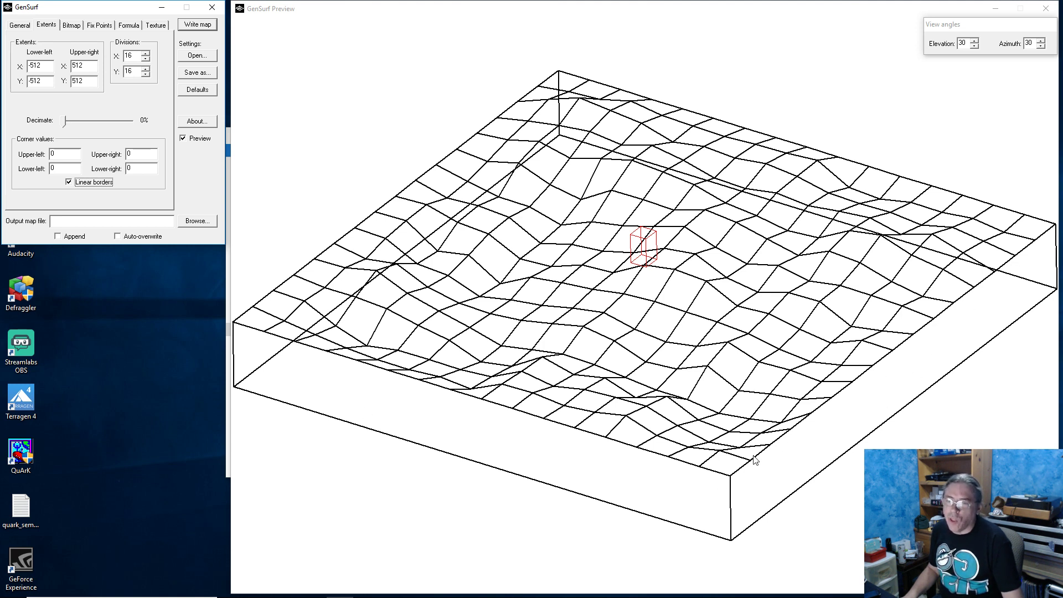
pyautogui.click(68, 183)
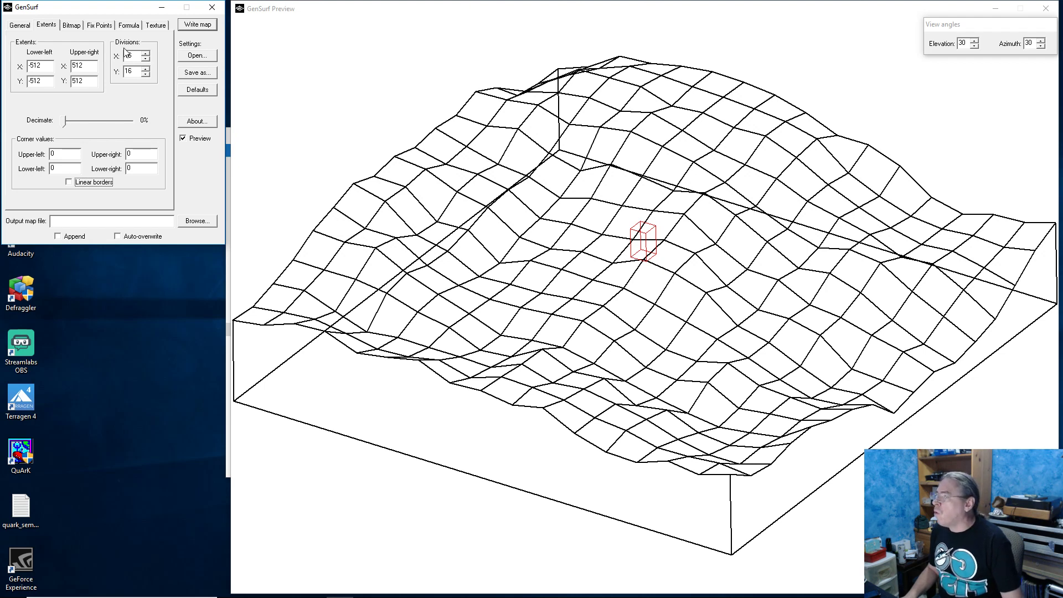
# Examine the Formula, Bitmap and Texture settings, including the steep angle
pyautogui.click(131, 27)
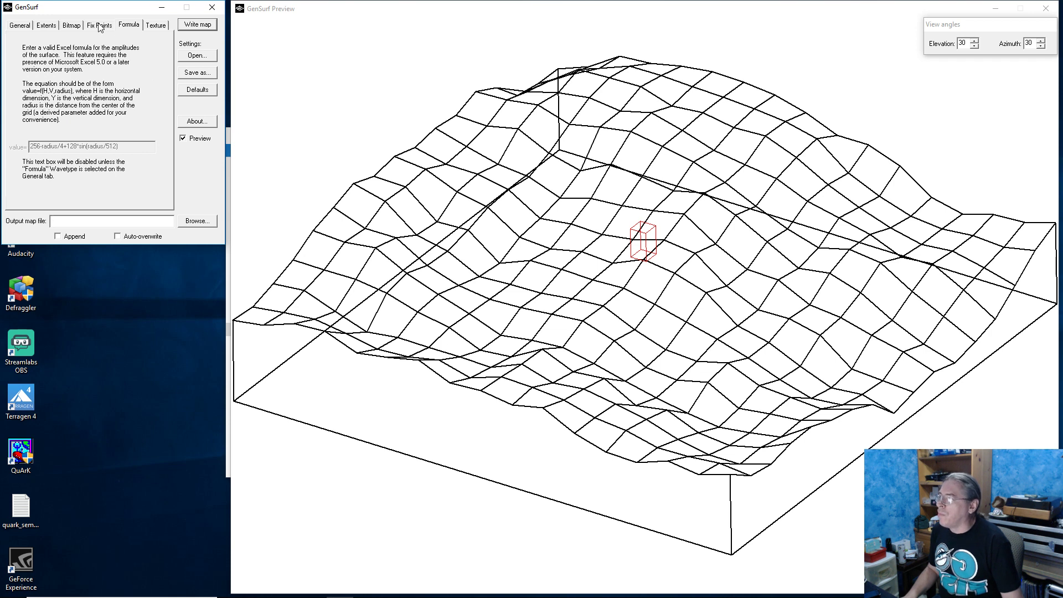
pyautogui.click(77, 27)
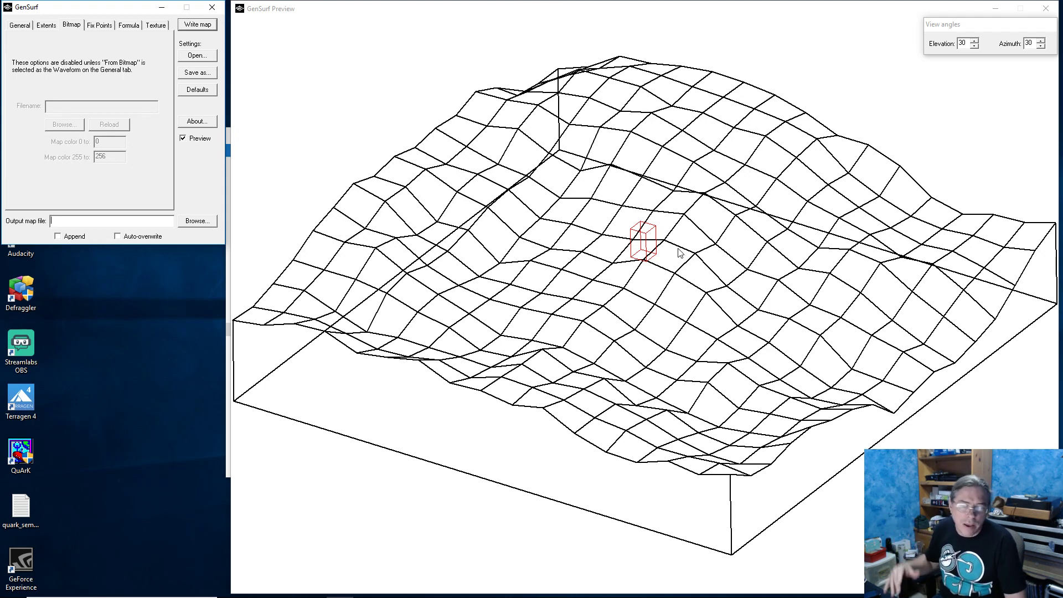
pyautogui.click(156, 25)
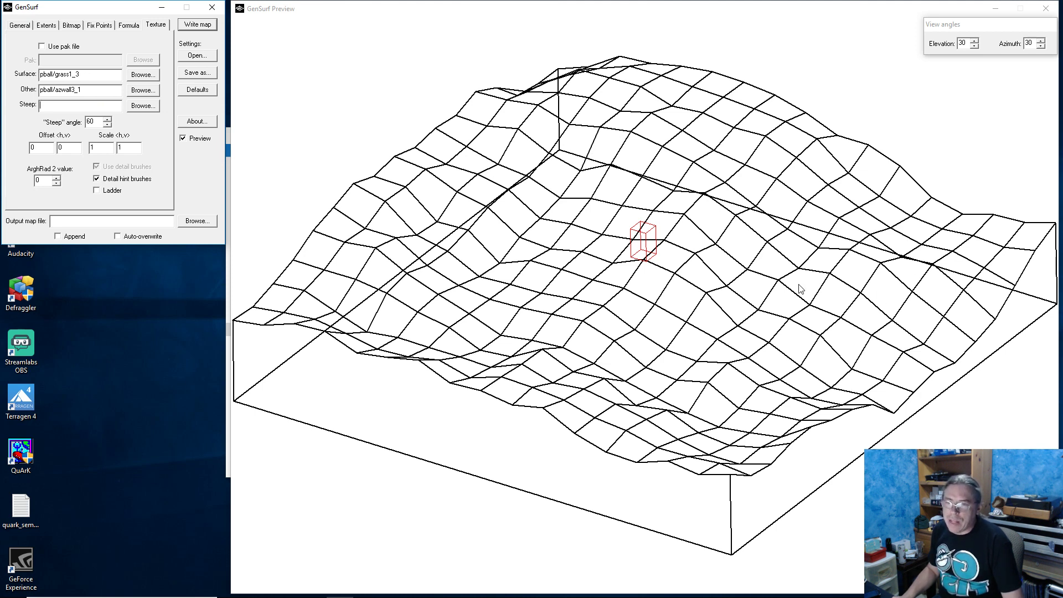
pyautogui.doubleClick(93, 120)
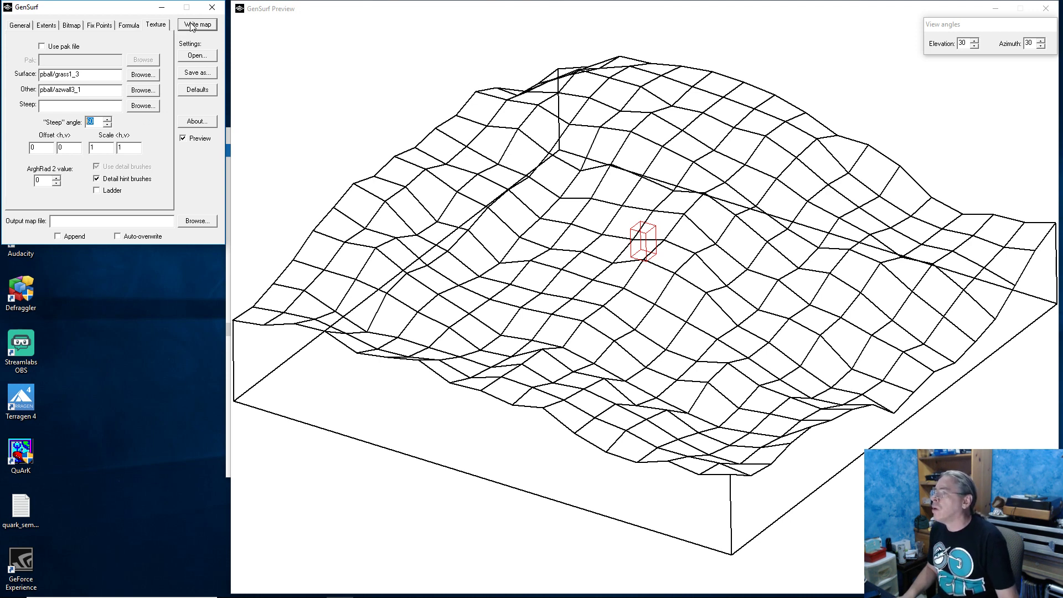
# Save the terrain settings as week3stream.srf in the GenSurf folder
pyautogui.click(202, 73)
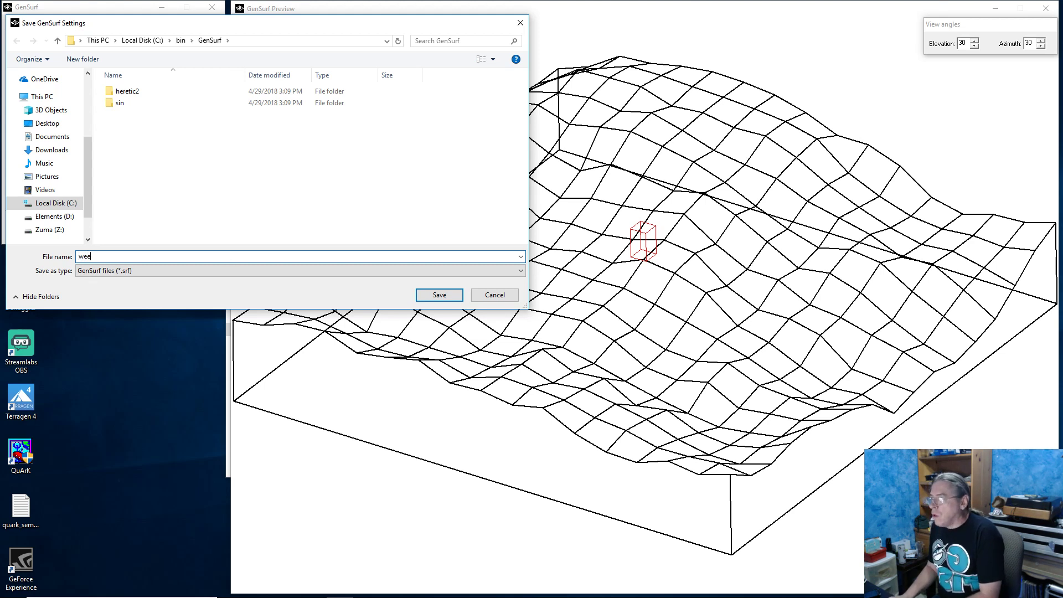
pyautogui.write('st')
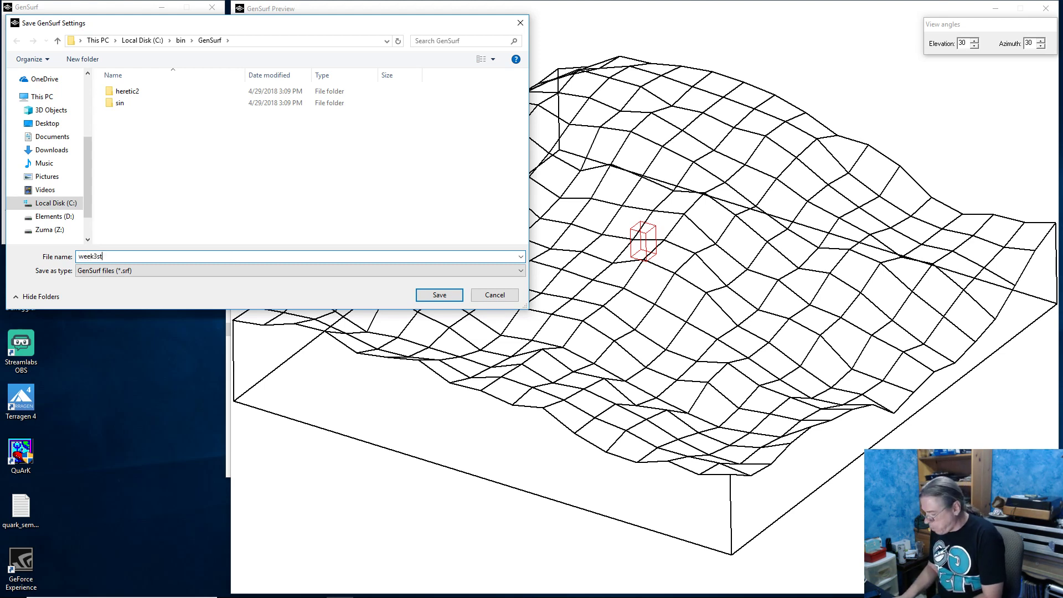
pyautogui.write('ream.srf')
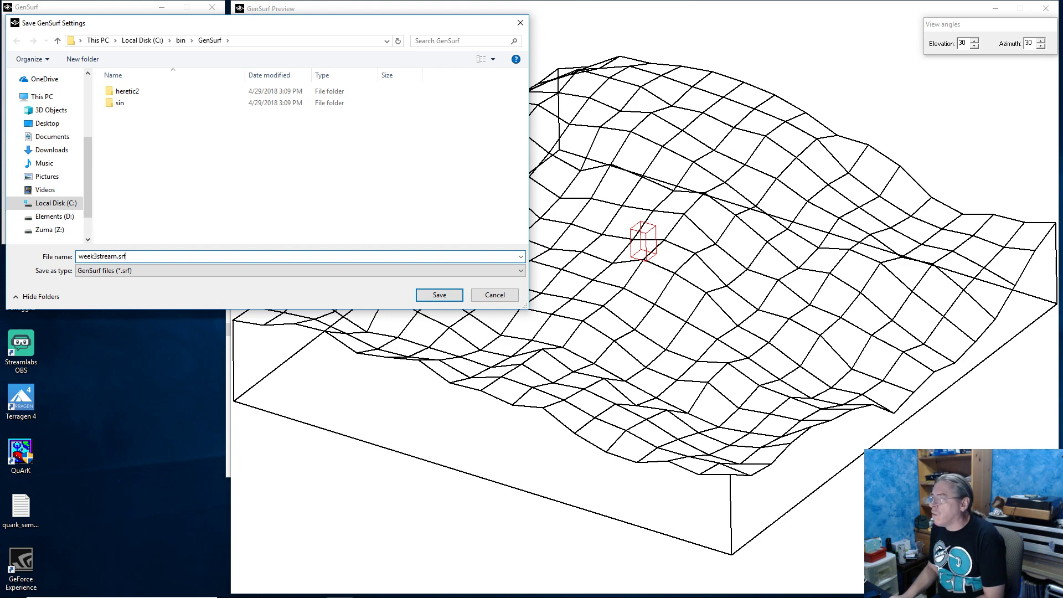
pyautogui.press('Return')
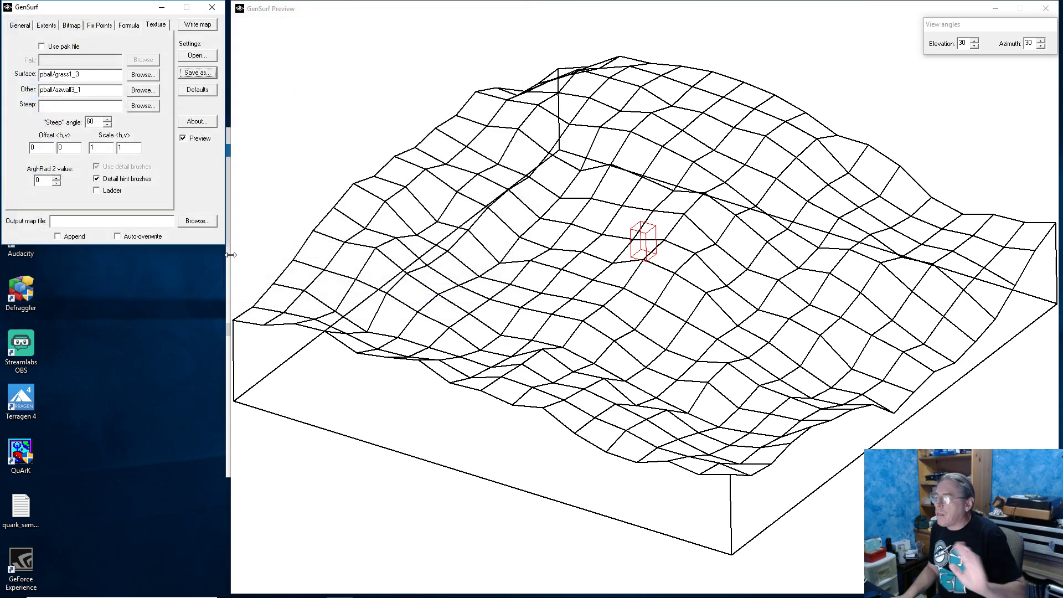
# Set the output map file to week3terrain1.map in the terraintest folder
pyautogui.click(208, 224)
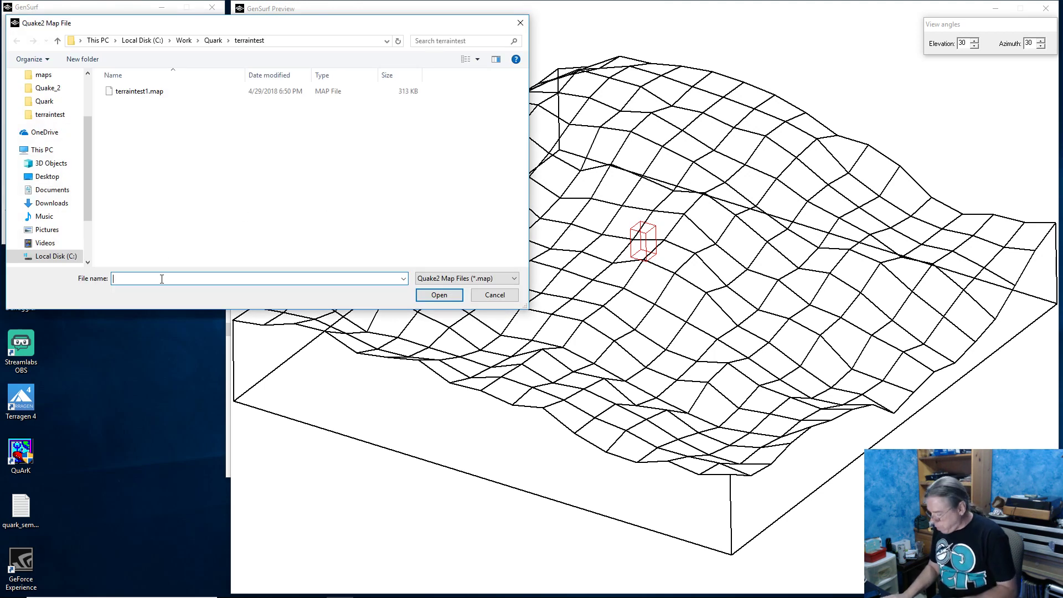
pyautogui.write('week3')
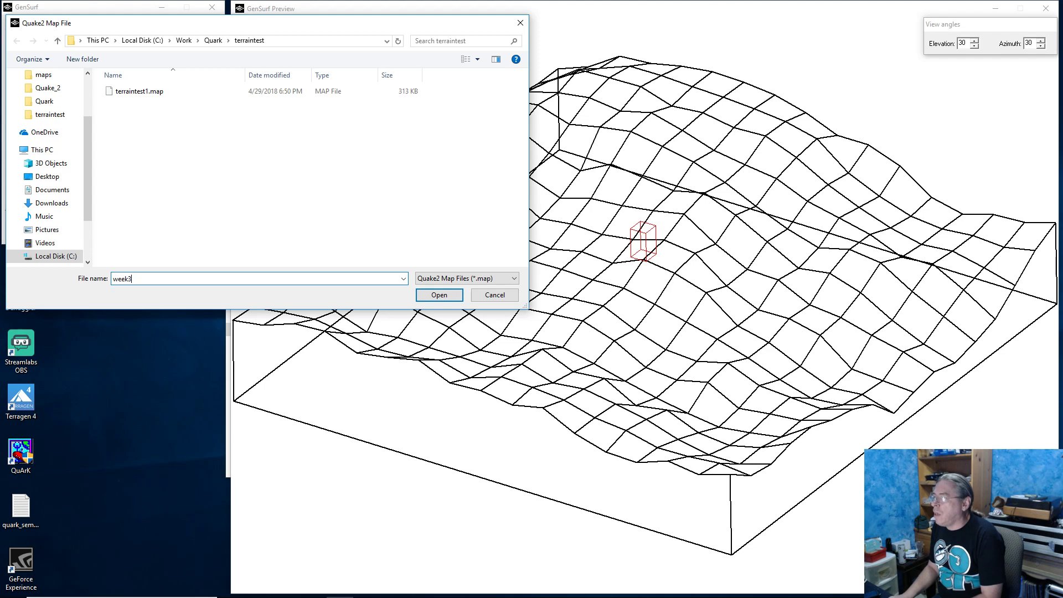
pyautogui.write('terrain1')
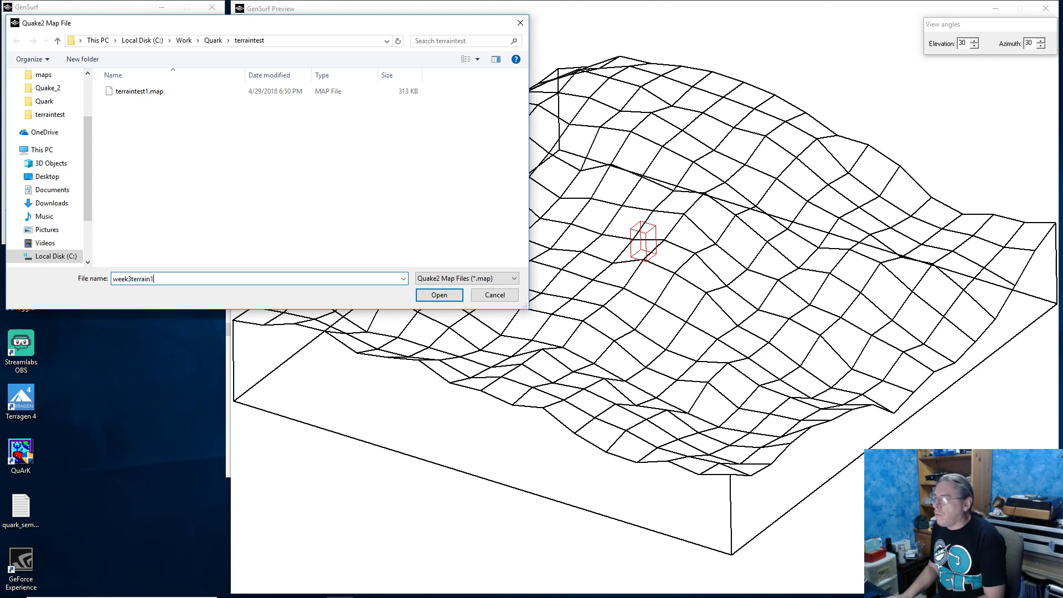
pyautogui.write('.map')
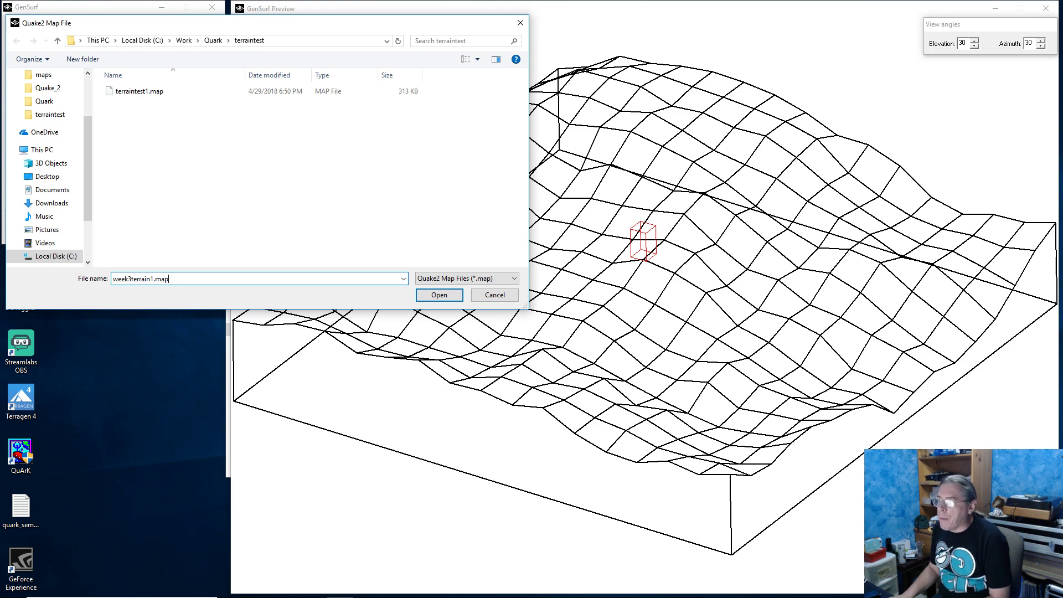
pyautogui.press('Return')
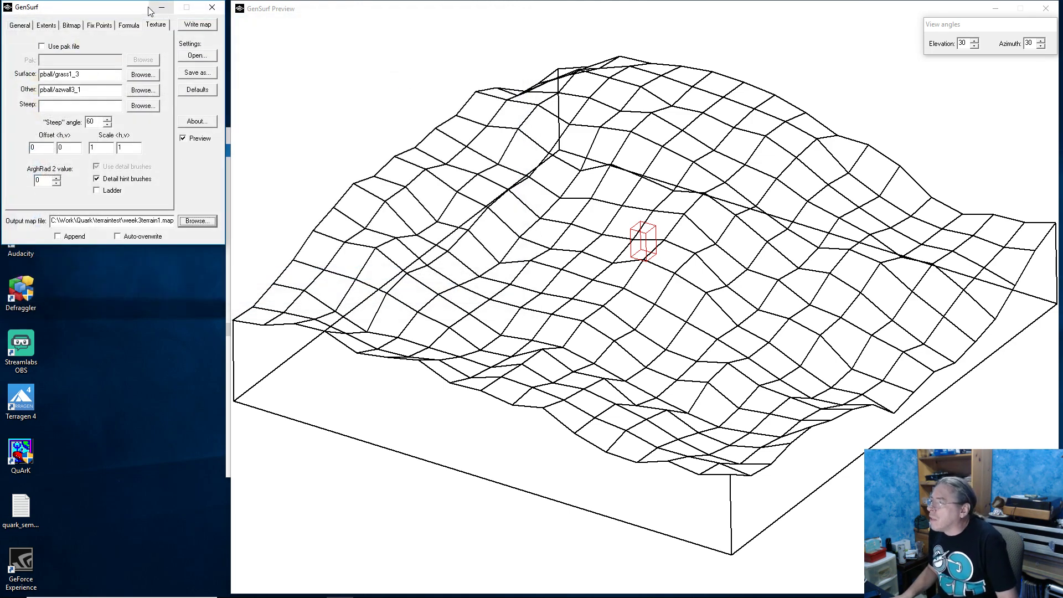
# Review the General settings, including the skybox option, and go through the Extents, Bitmap, Fix Points, Formula and Texture settings
pyautogui.click(24, 26)
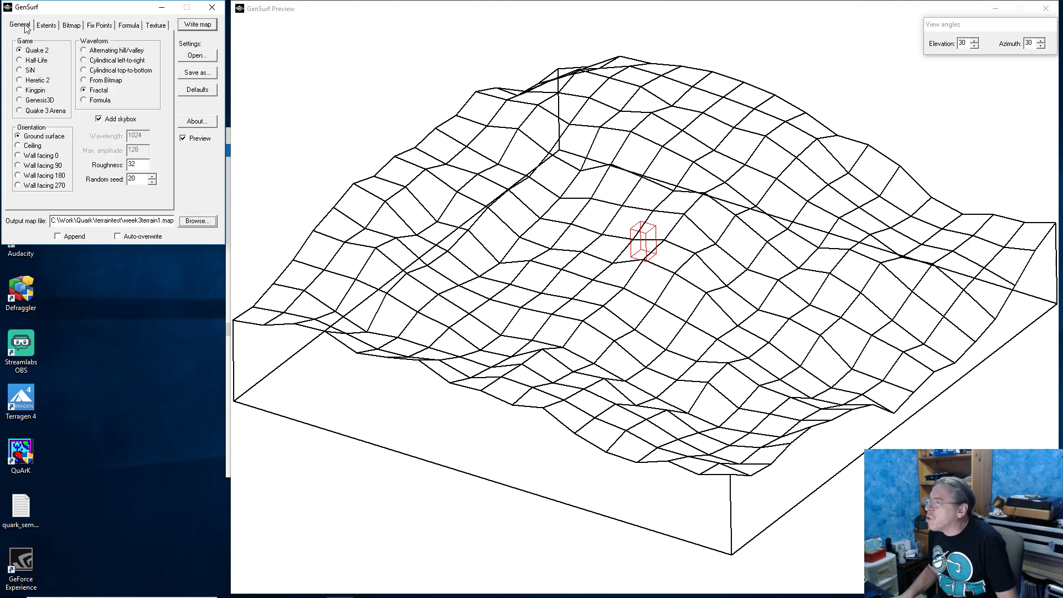
pyautogui.click(99, 120)
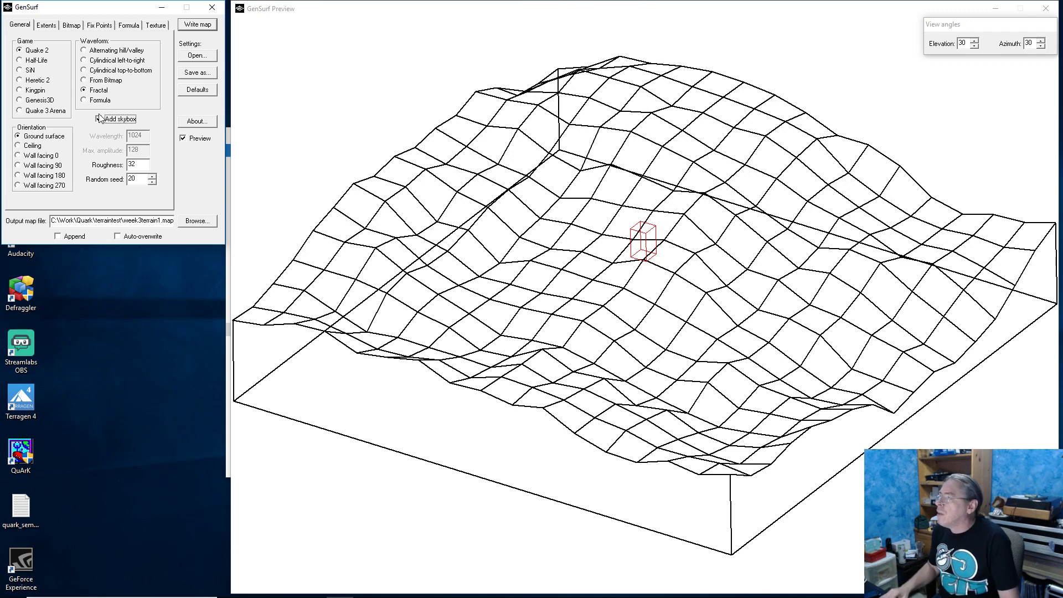
pyautogui.click(47, 25)
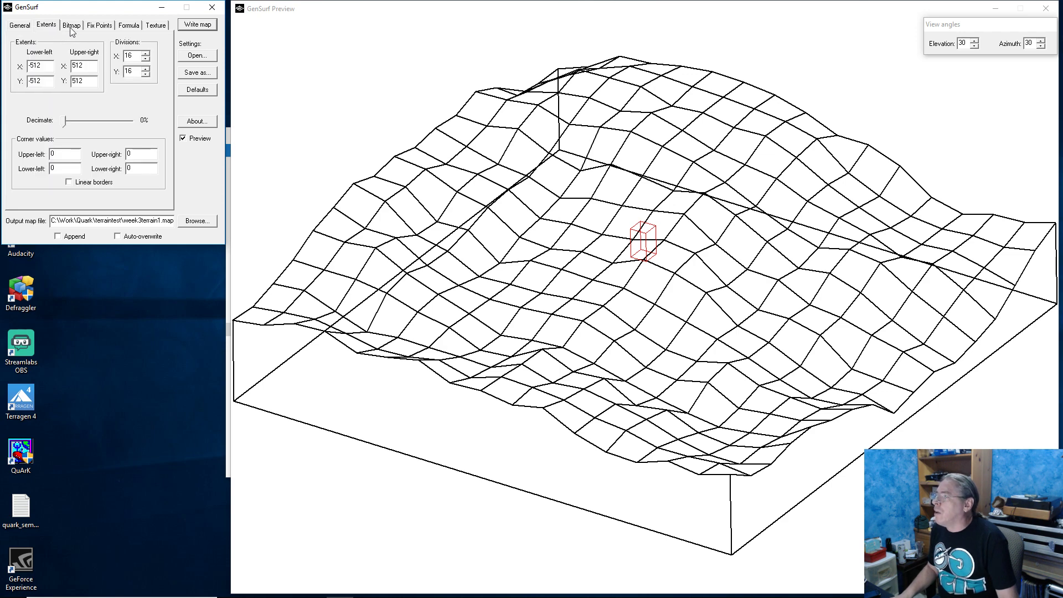
pyautogui.click(71, 26)
pyautogui.click(99, 25)
pyautogui.click(127, 25)
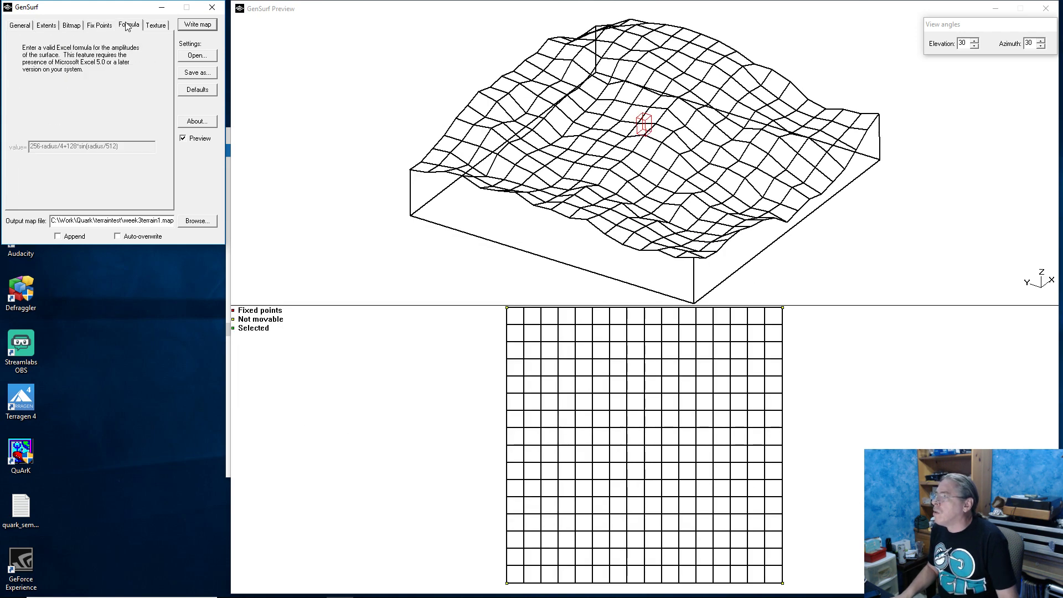
pyautogui.click(157, 25)
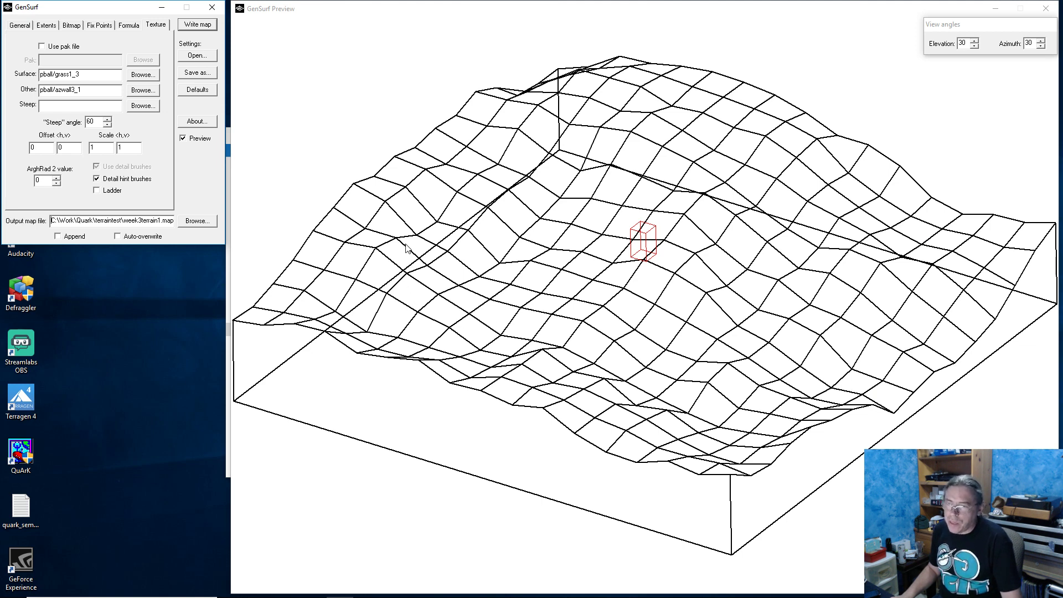
# Try decimating the terrain by 40% in the extents settings, and reset the decimation to 0%
pyautogui.click(27, 29)
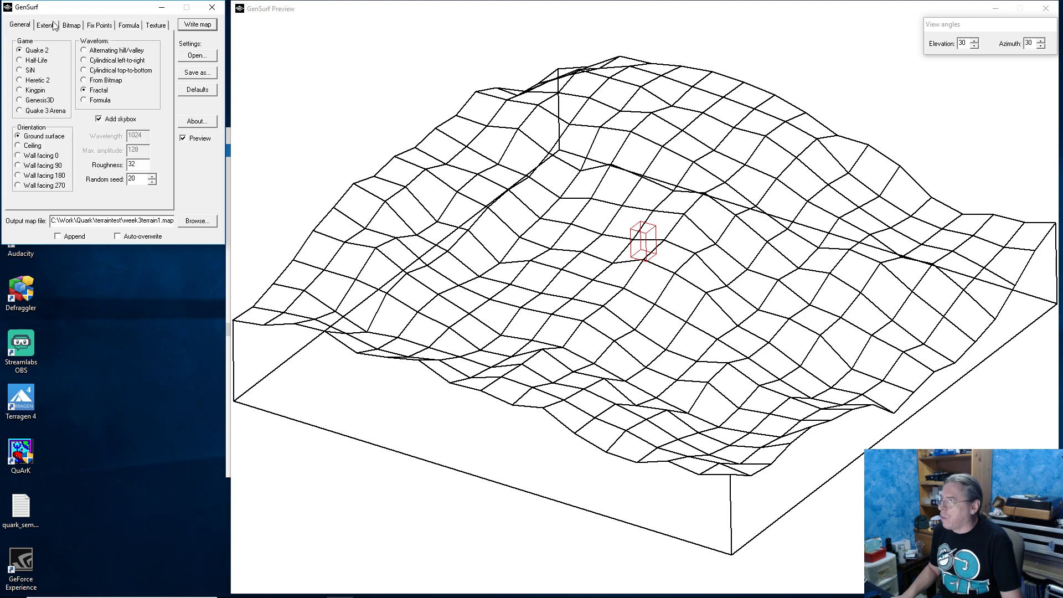
pyautogui.click(56, 26)
pyautogui.click(66, 121)
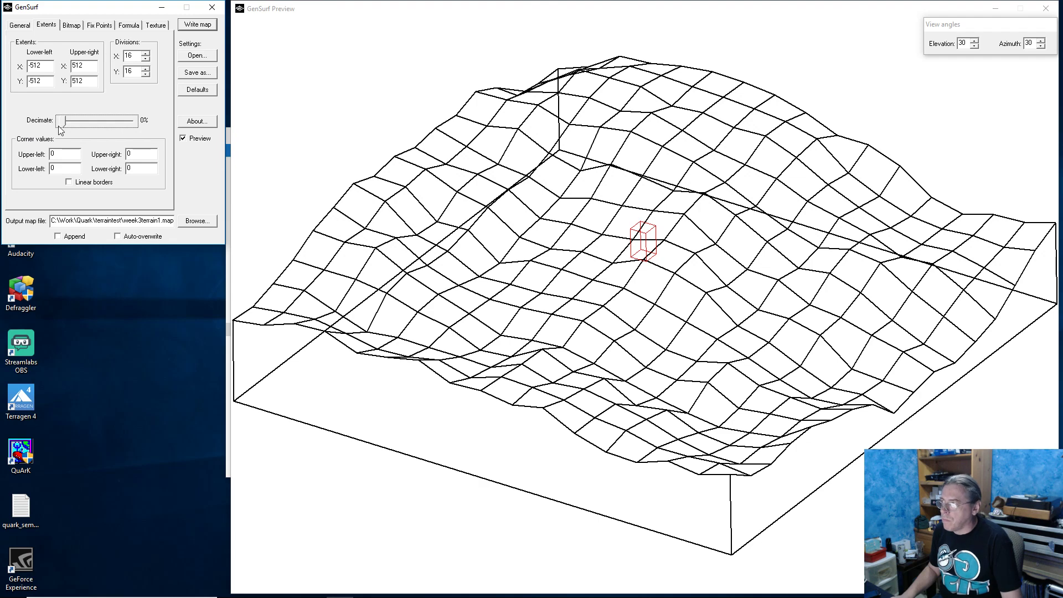
pyautogui.click(91, 121)
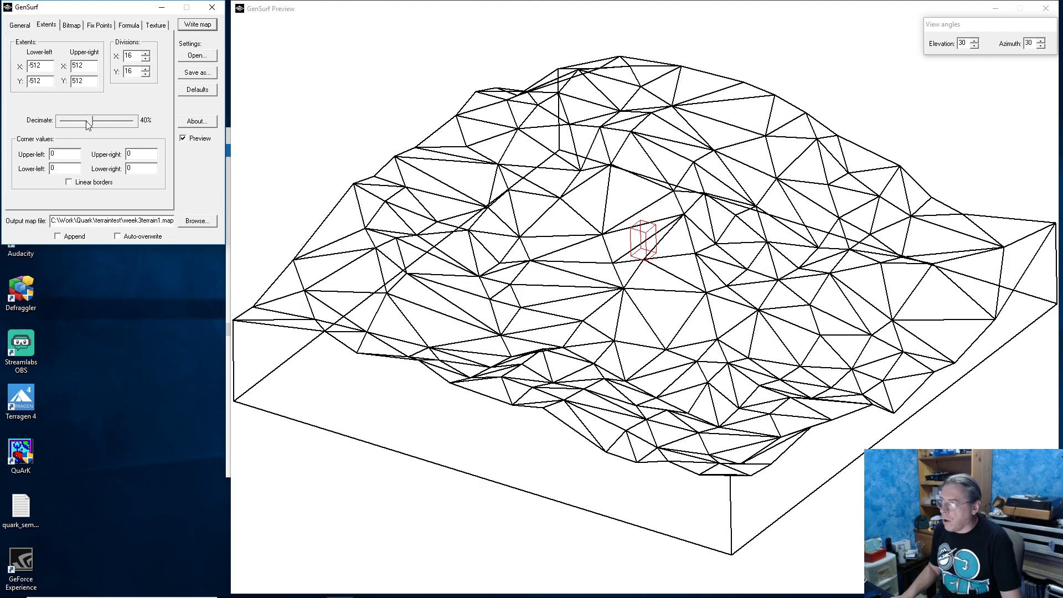
pyautogui.moveTo(90, 121); pyautogui.dragTo(16, 122)
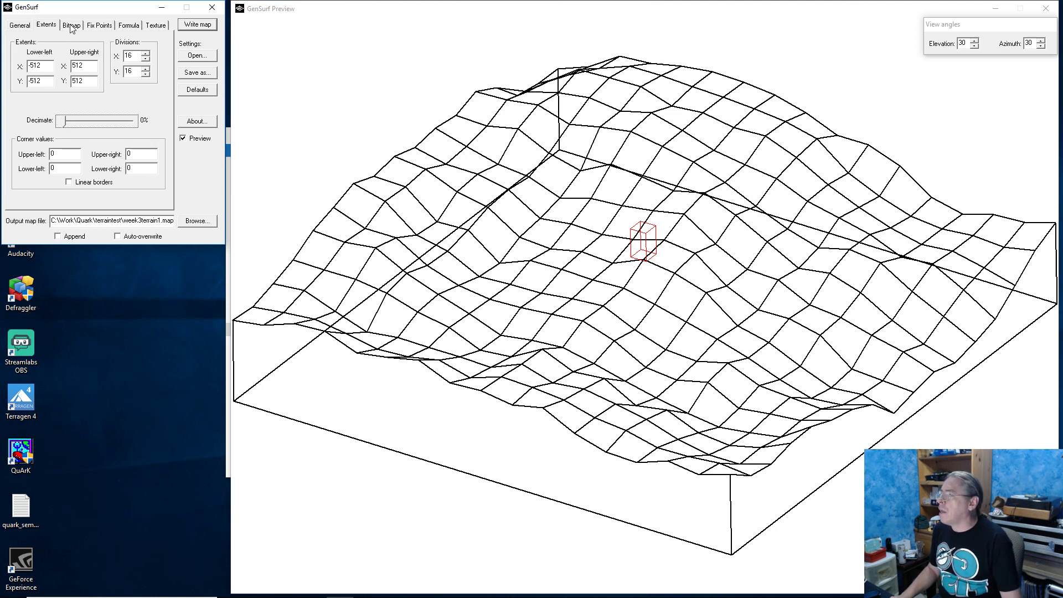
# Check the Formula, Texture, Bitmap, Extents and General settings once more before exporting the terrain
pyautogui.click(131, 27)
pyautogui.click(150, 24)
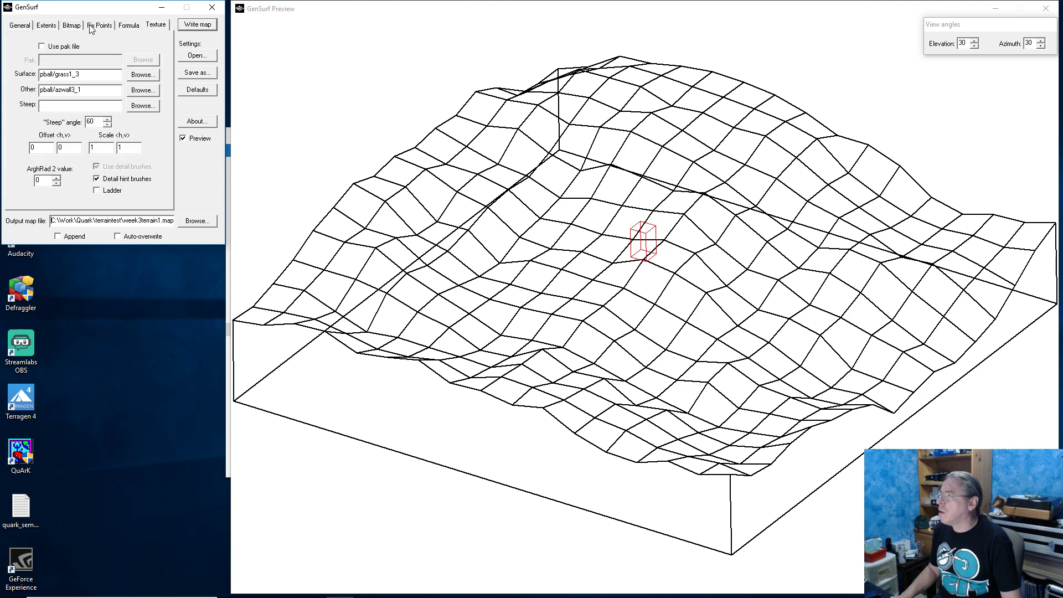
pyautogui.click(73, 25)
pyautogui.click(47, 25)
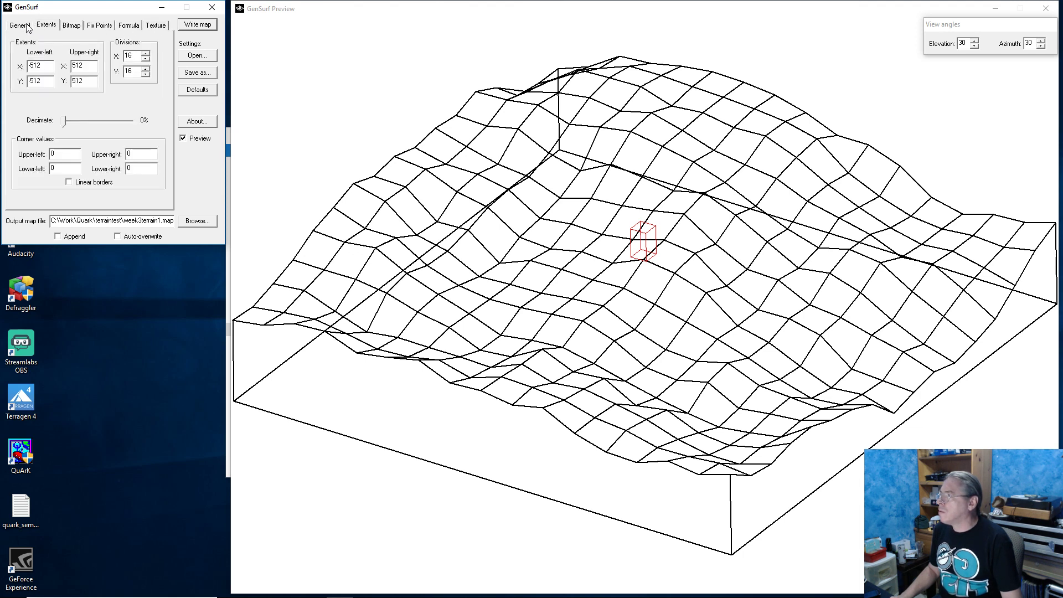
pyautogui.click(20, 25)
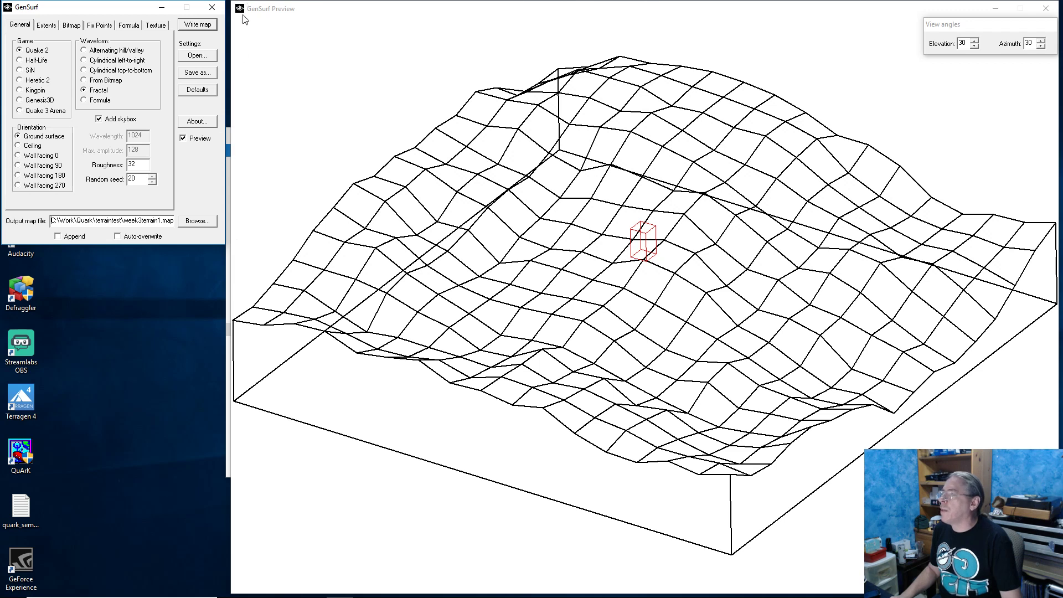
pyautogui.click(47, 26)
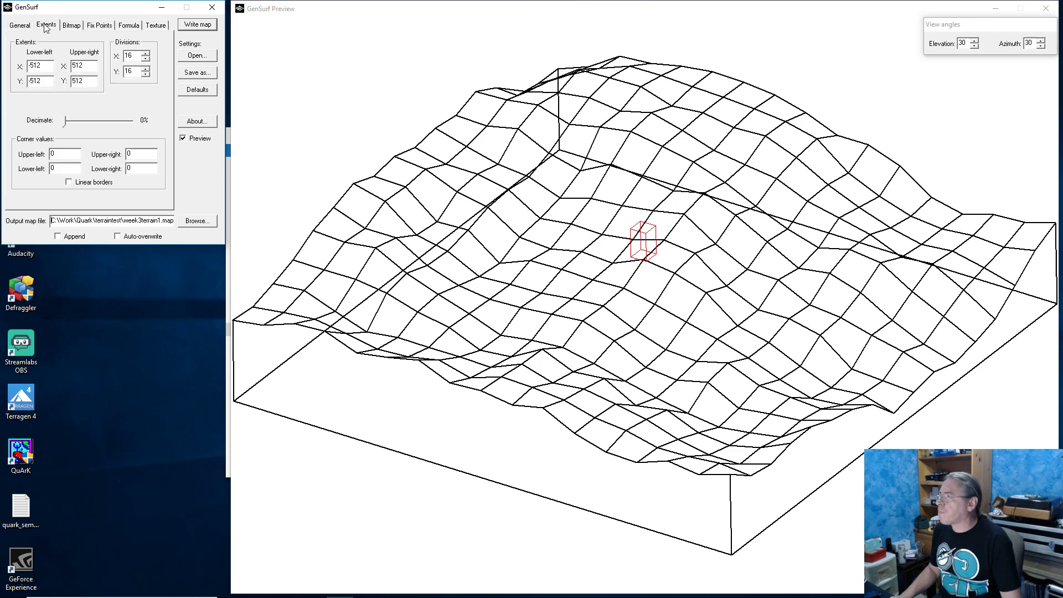
# Write the terrain to the output map file and minimize GenSurf
pyautogui.click(204, 26)
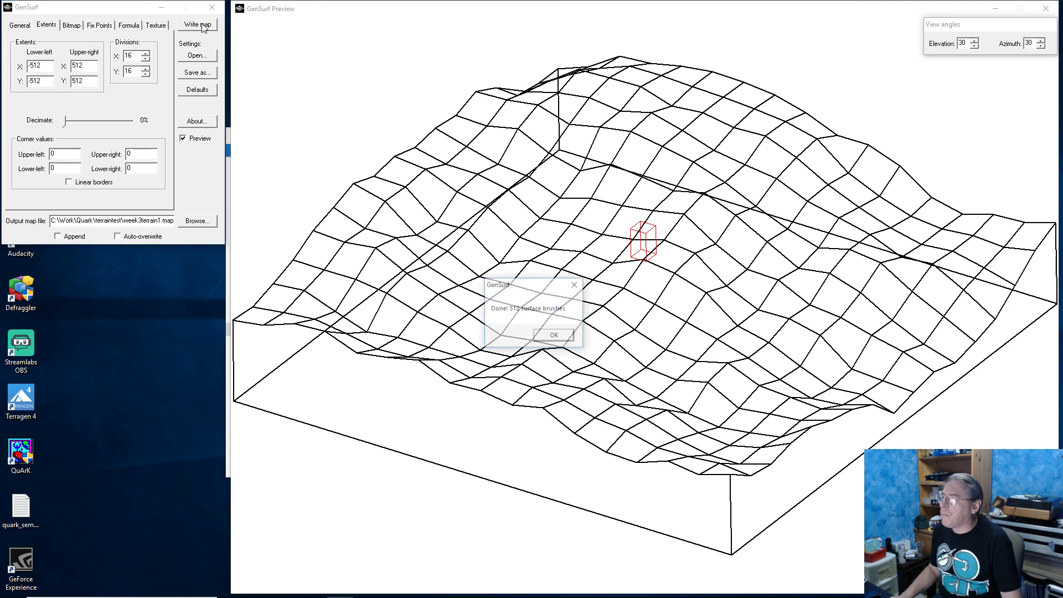
pyautogui.click(554, 335)
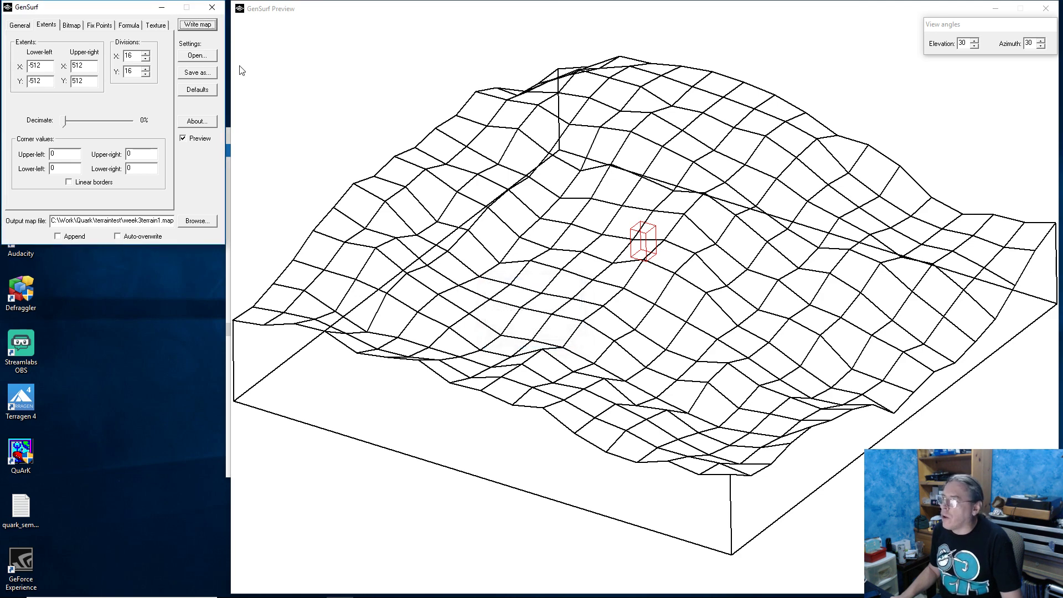
pyautogui.click(161, 7)
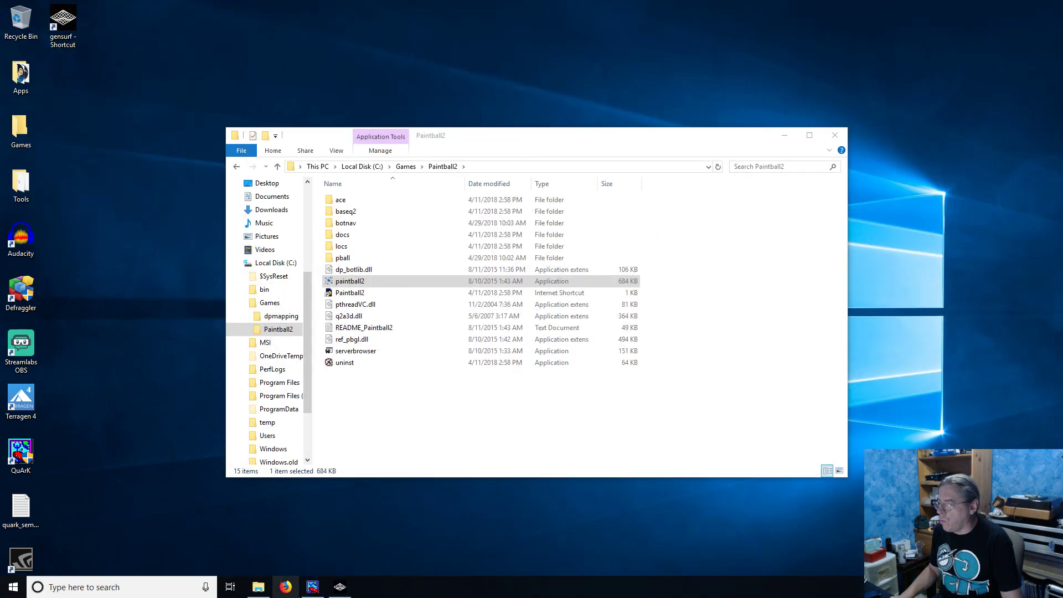
# Switch to QuArK and open week3terrain1.map from the C: drive's Work\Quark\terraintest folder
pyautogui.click(311, 556)
pyautogui.click(16, 20)
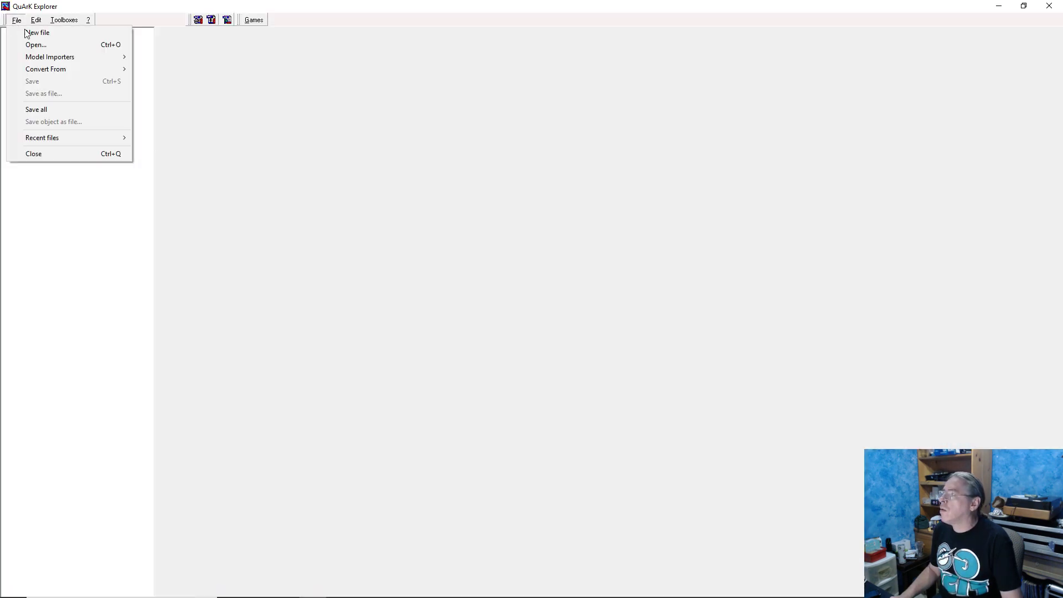
pyautogui.click(100, 45)
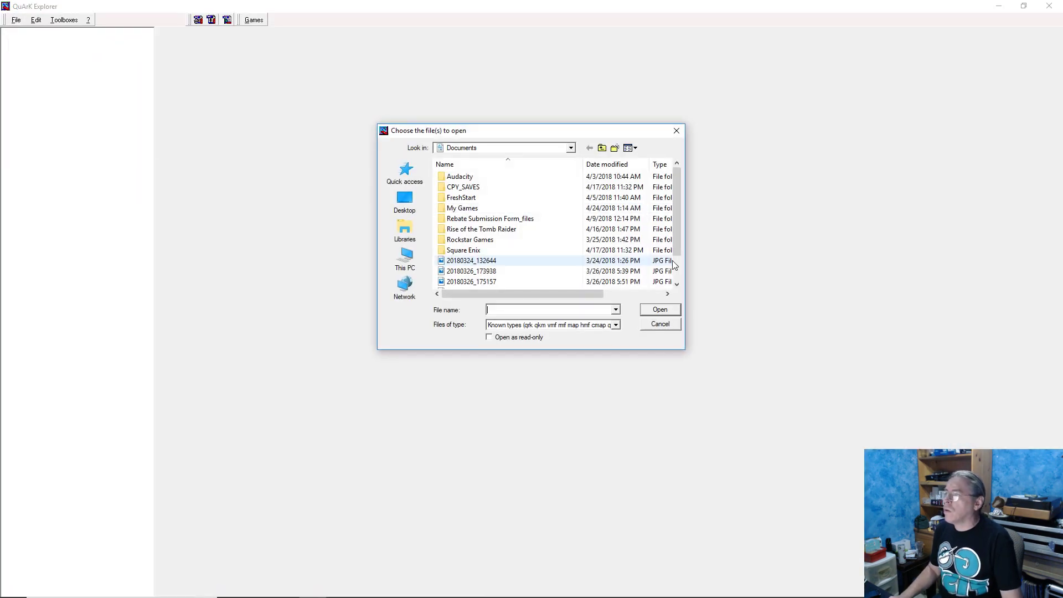
pyautogui.click(553, 150)
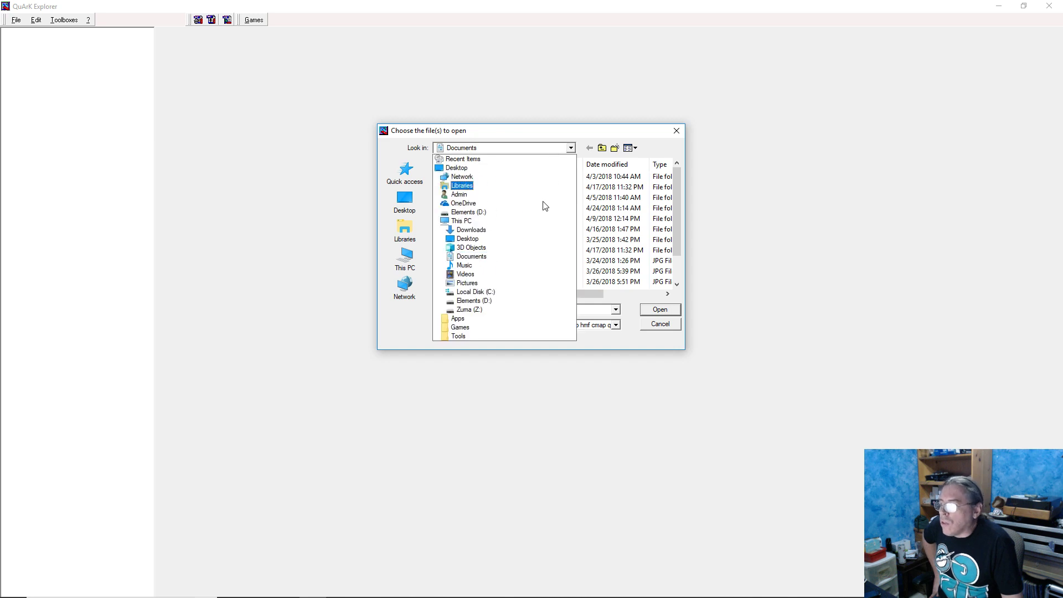
pyautogui.click(505, 297)
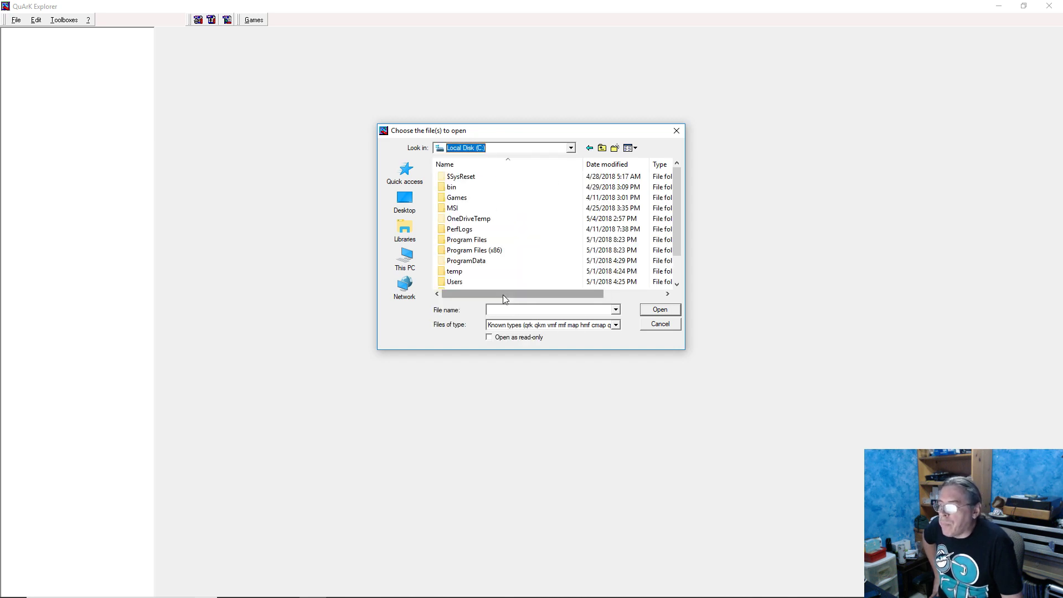
pyautogui.moveTo(676, 239); pyautogui.dragTo(674, 269)
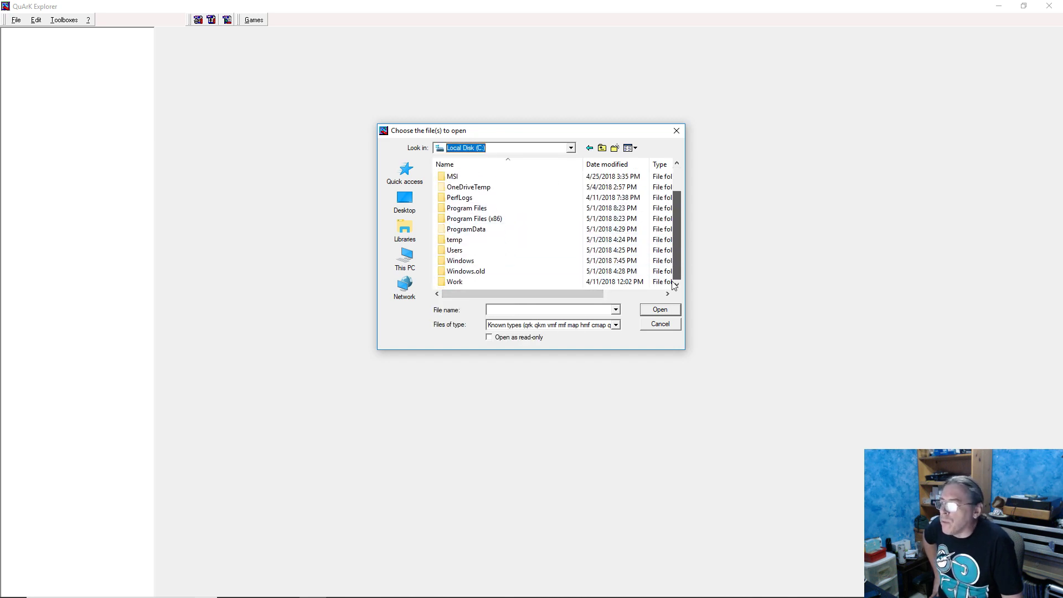
pyautogui.doubleClick(467, 284)
pyautogui.doubleClick(471, 187)
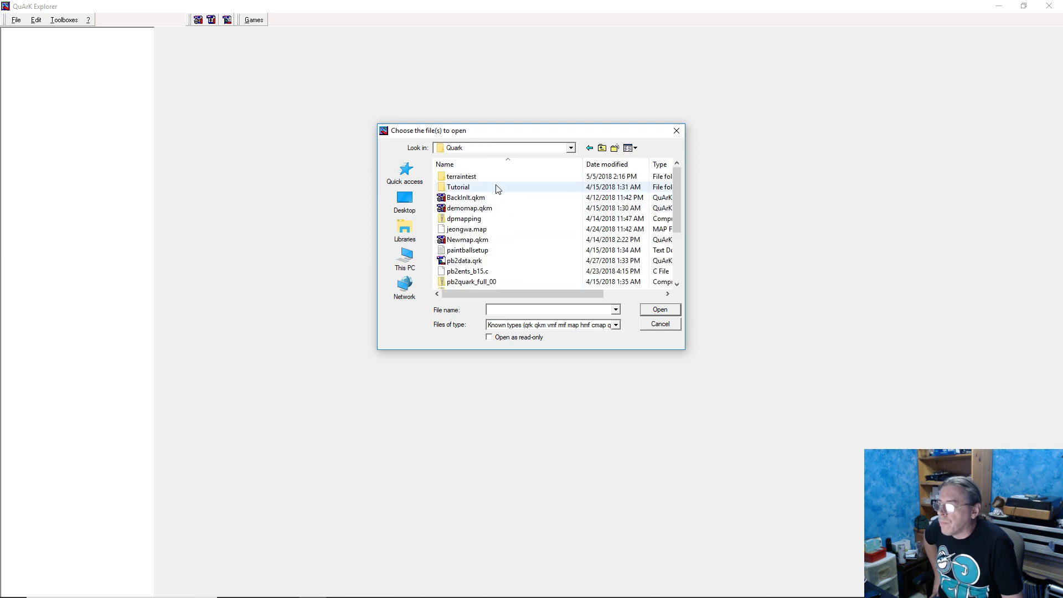
pyautogui.doubleClick(493, 177)
pyautogui.doubleClick(496, 188)
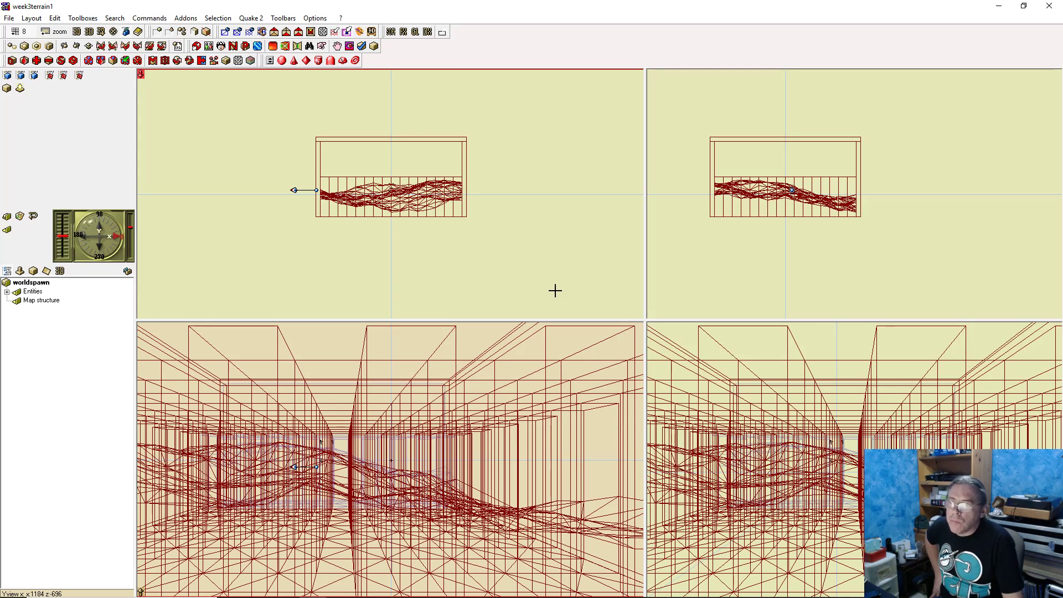
# Expand the map's Entities and examine which brushes each of the three func_group entities contains
pyautogui.click(36, 291)
pyautogui.doubleClick(37, 292)
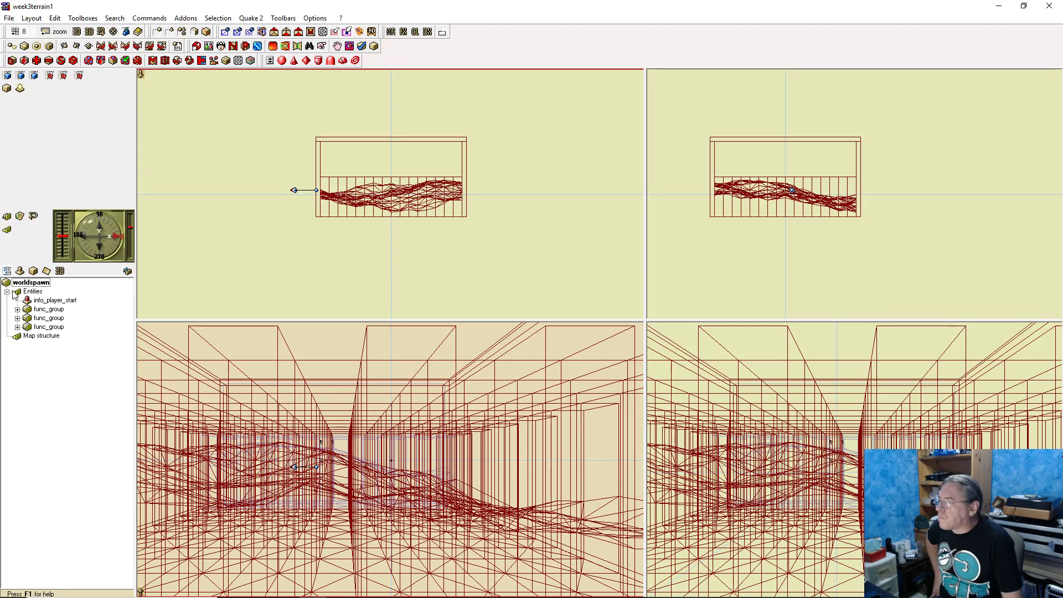
pyautogui.click(48, 310)
pyautogui.click(53, 318)
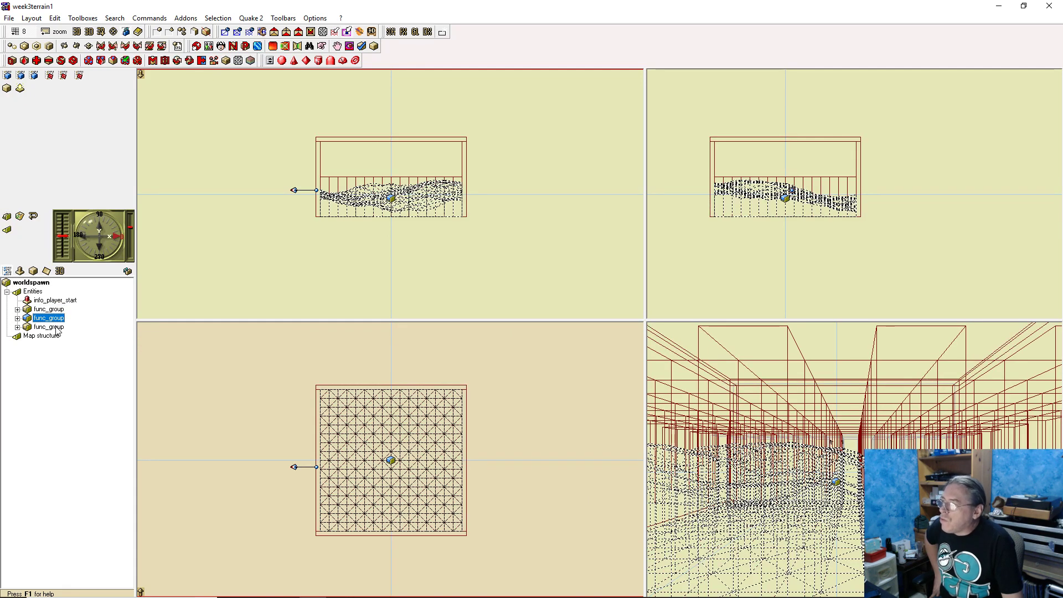
pyautogui.click(56, 327)
pyautogui.click(58, 310)
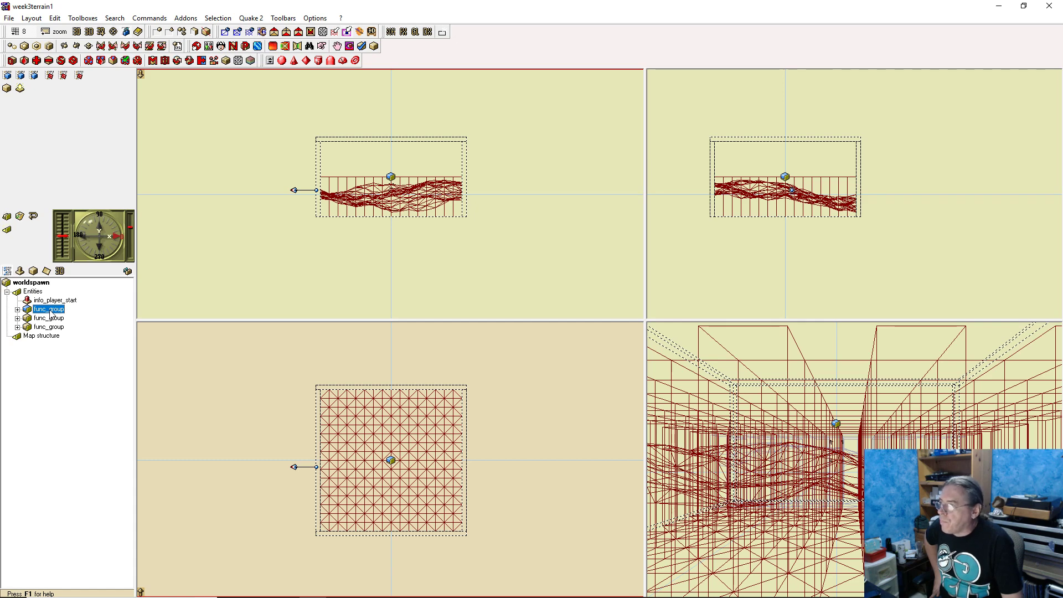
pyautogui.click(51, 317)
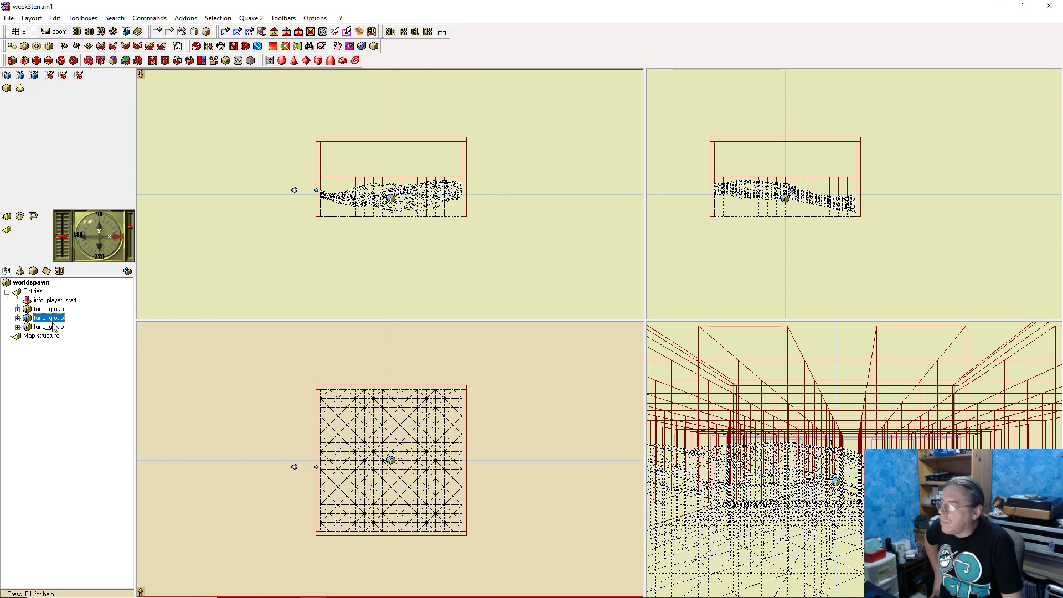
pyautogui.click(55, 327)
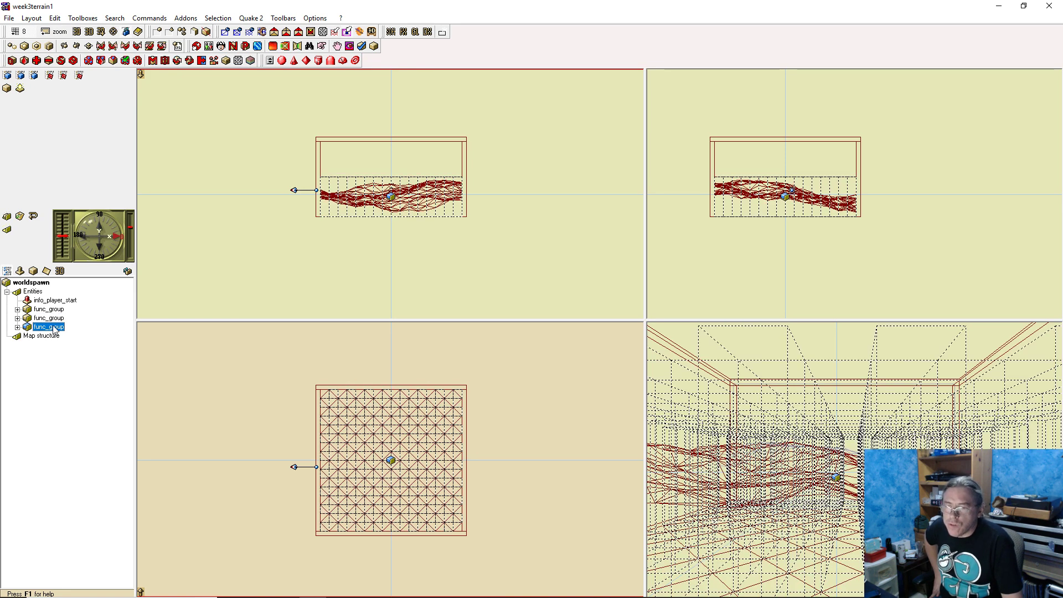
pyautogui.click(202, 280)
# Place each of the three func_group entities inside its own new group
pyautogui.click(52, 310)
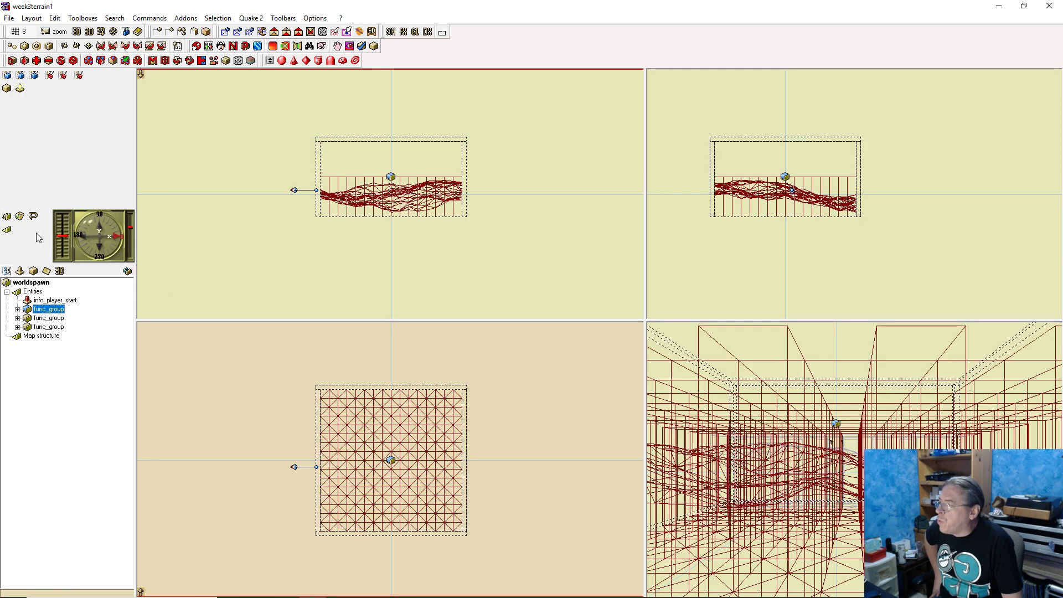
pyautogui.click(10, 230)
pyautogui.click(55, 327)
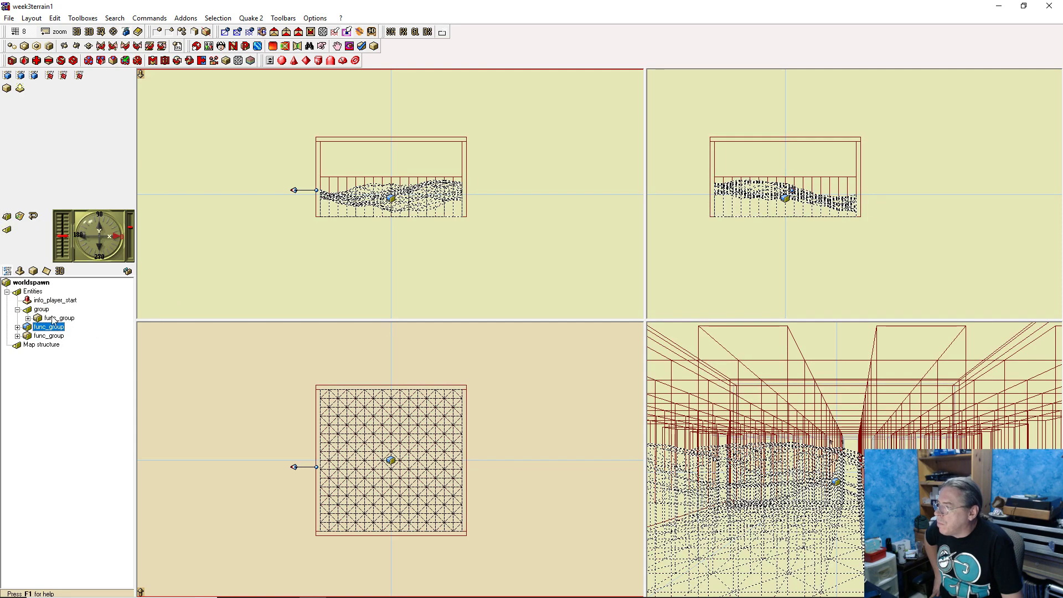
pyautogui.click(7, 230)
pyautogui.click(49, 344)
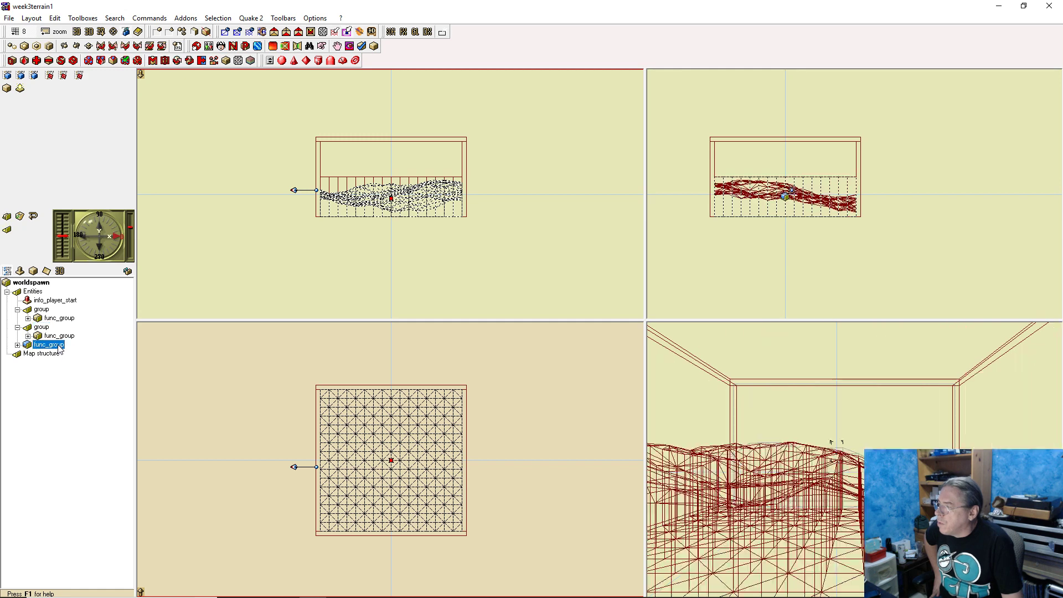
pyautogui.click(7, 230)
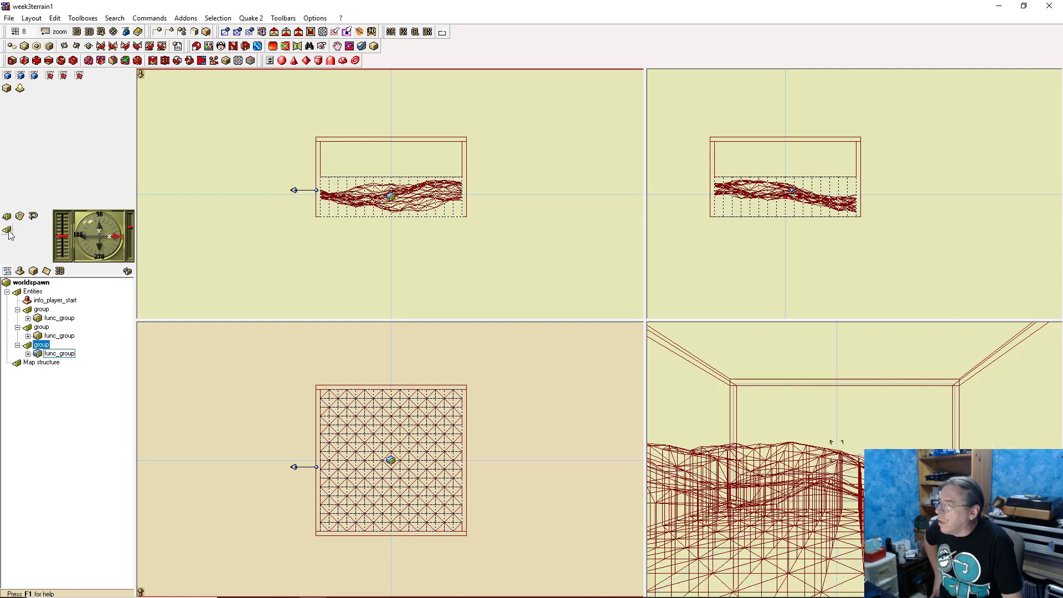
# Hide the group holding the third func_group, the grid of vertical brushes above and through the terrain
pyautogui.click(55, 354)
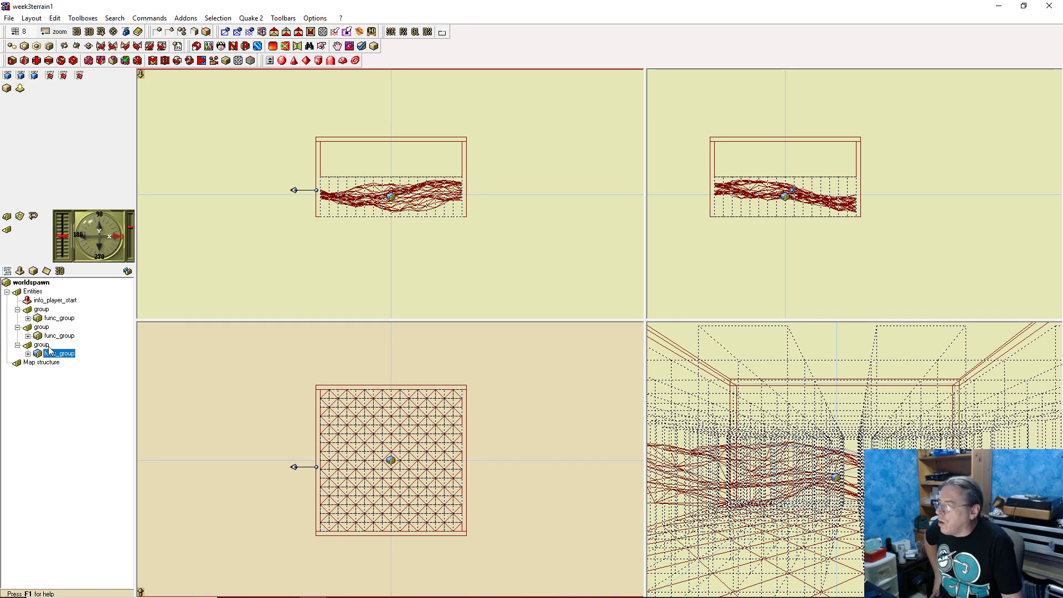
pyautogui.click(48, 346)
pyautogui.rightClick(50, 347)
pyautogui.moveTo(53, 347)
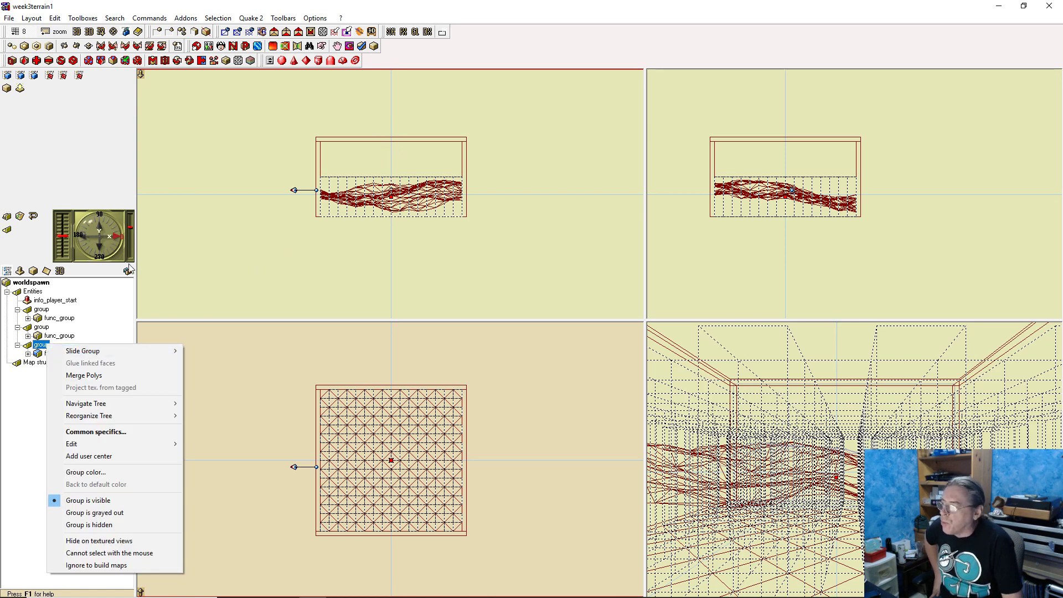
pyautogui.click(142, 526)
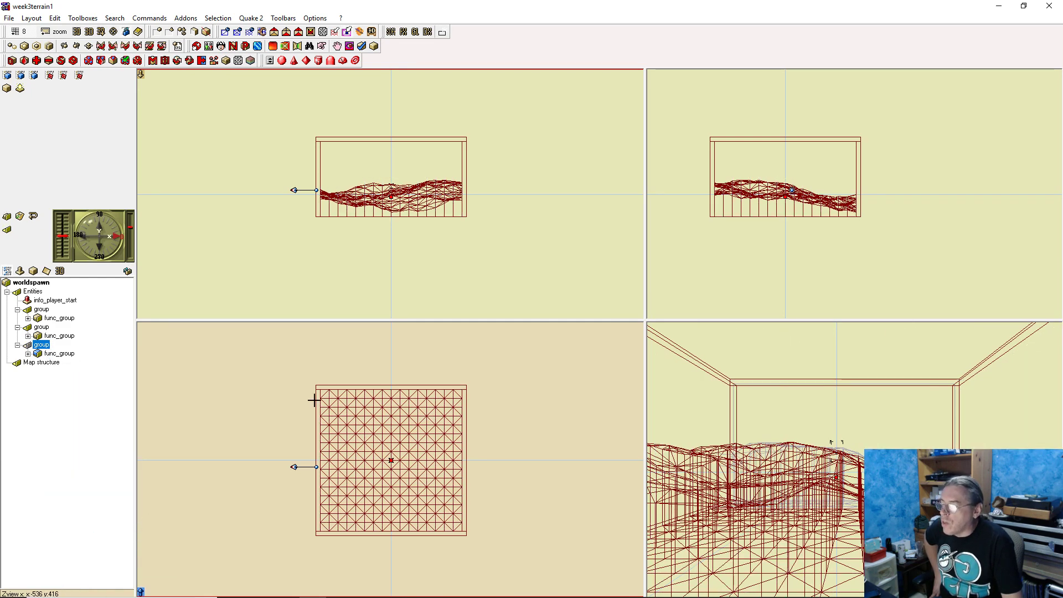
# Rename the hidden third group as hints and the second group, which holds the ground brushes, as terrain
pyautogui.click(44, 345)
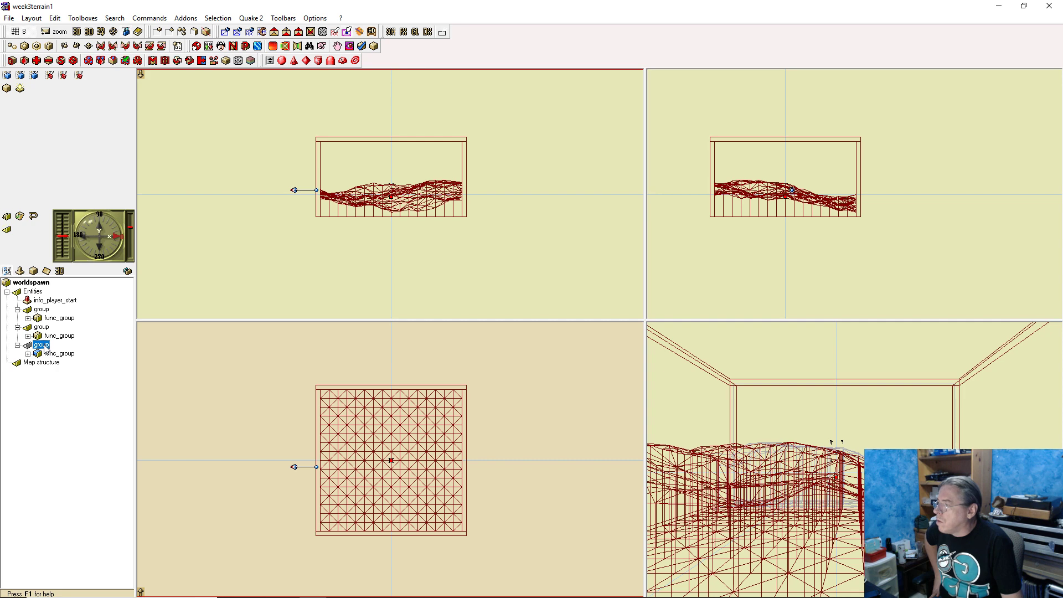
pyautogui.write('hints')
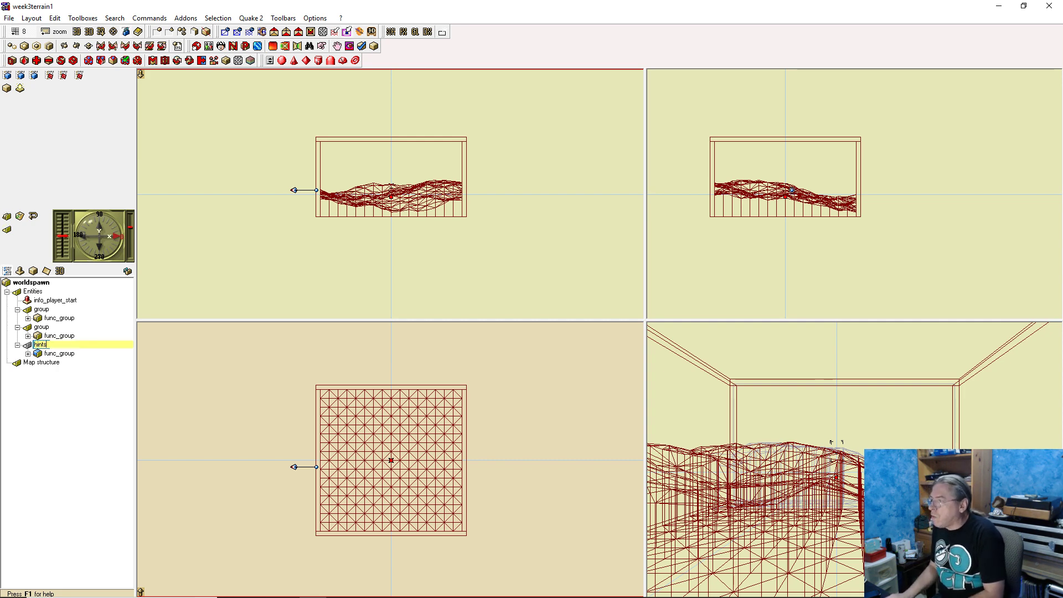
pyautogui.press('Return')
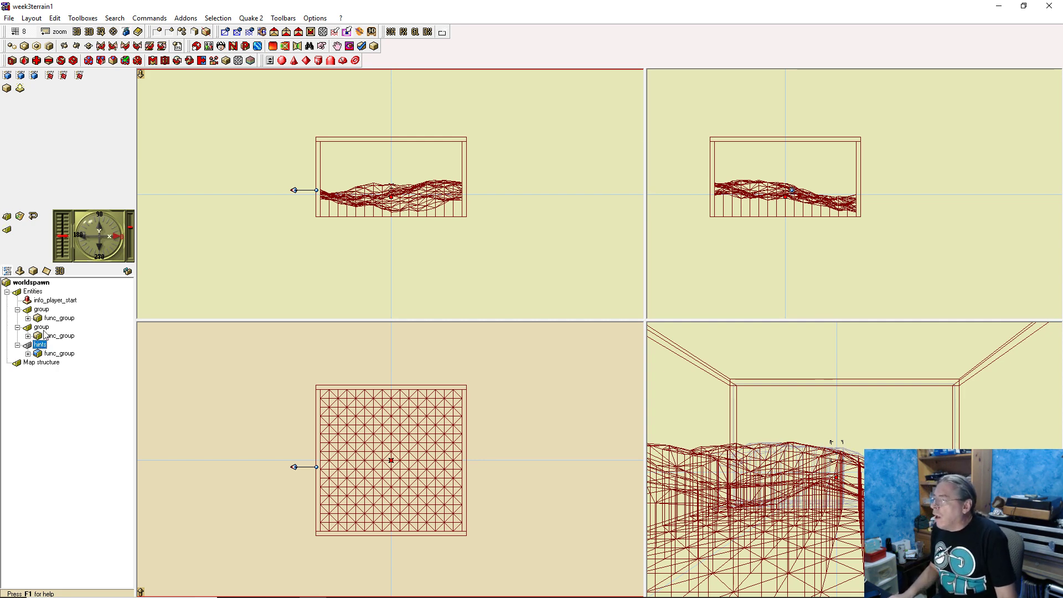
pyautogui.click(45, 328)
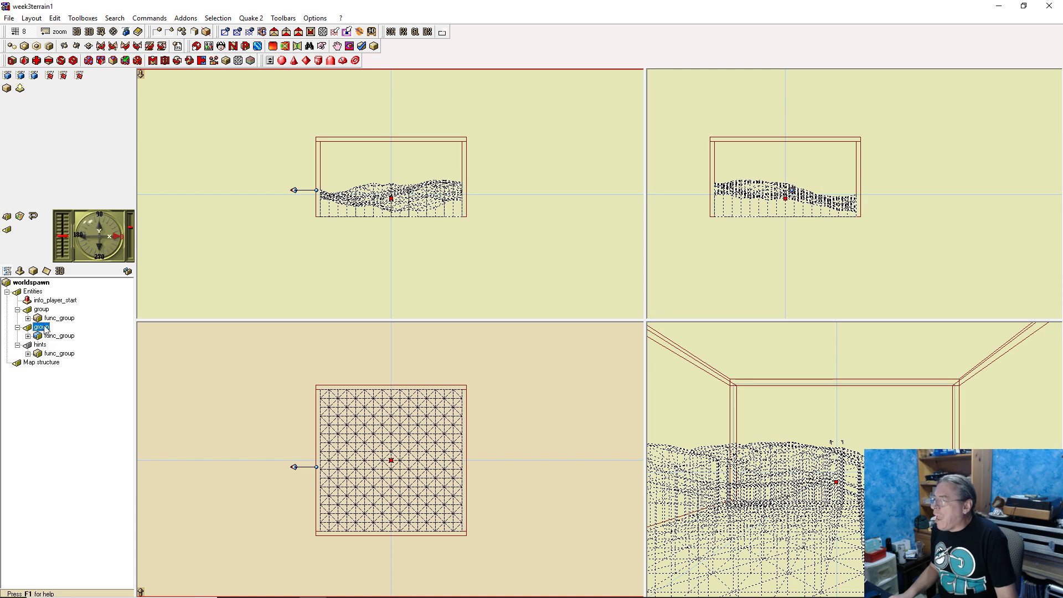
pyautogui.click(44, 328)
pyautogui.write('terr')
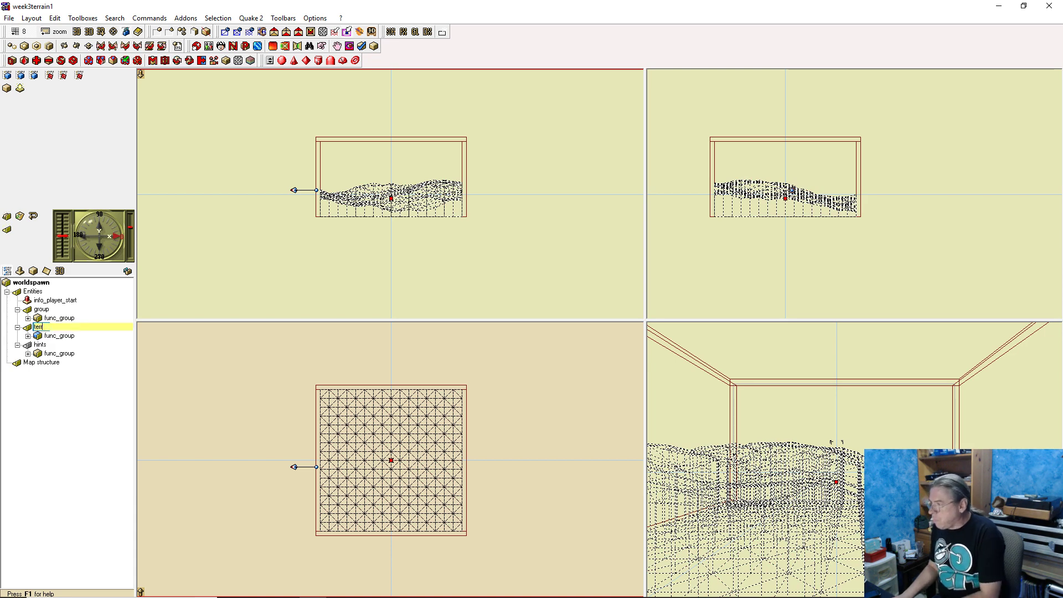
pyautogui.write('ain')
pyautogui.press('Return')
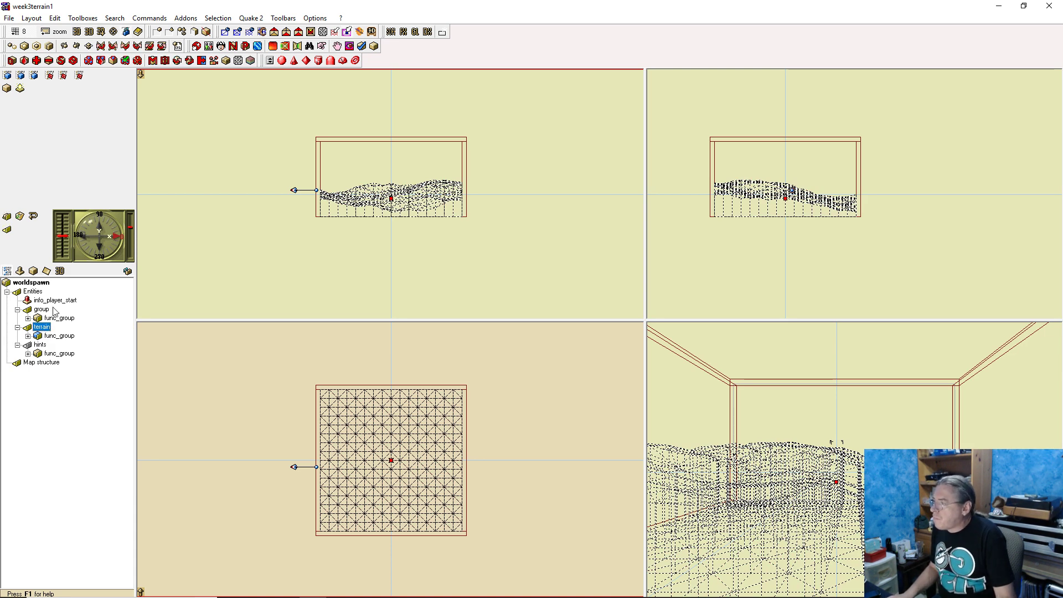
# Rename the first group, which holds the box surrounding the terrain, as skybox
pyautogui.click(48, 311)
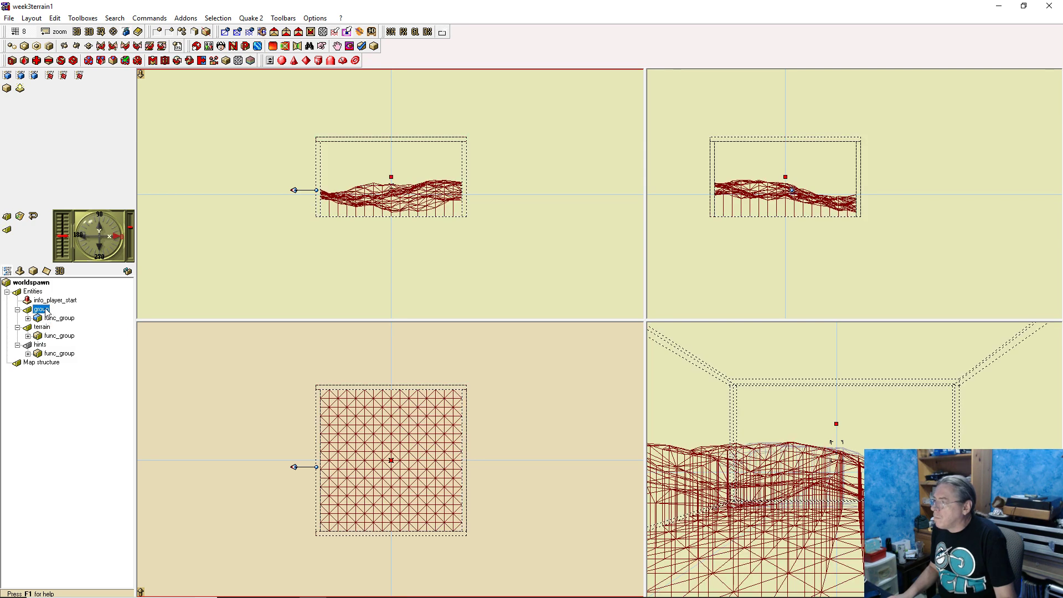
pyautogui.write('s')
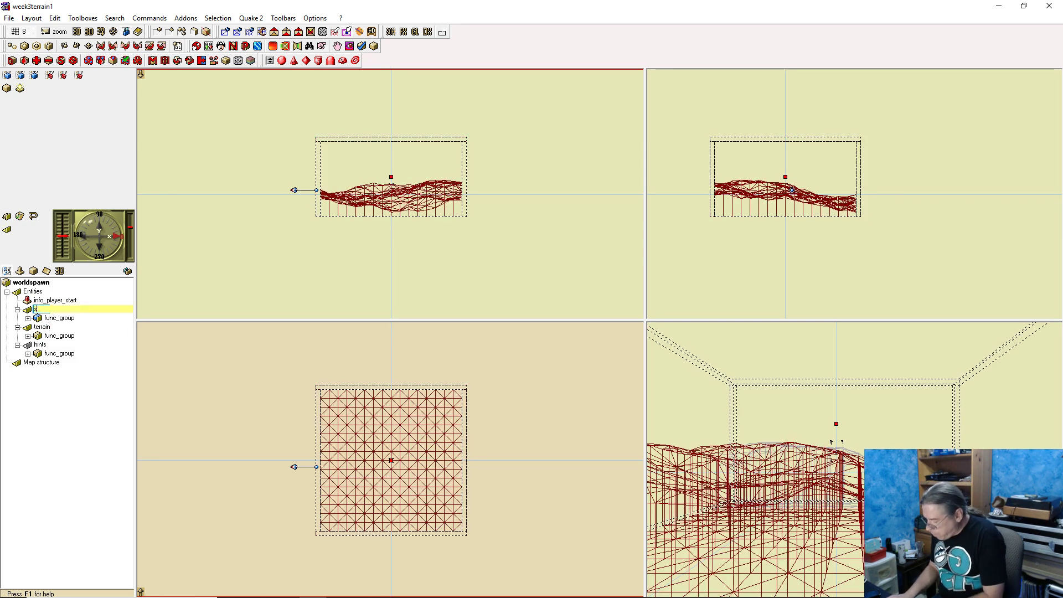
pyautogui.write('kybox')
pyautogui.press('Return')
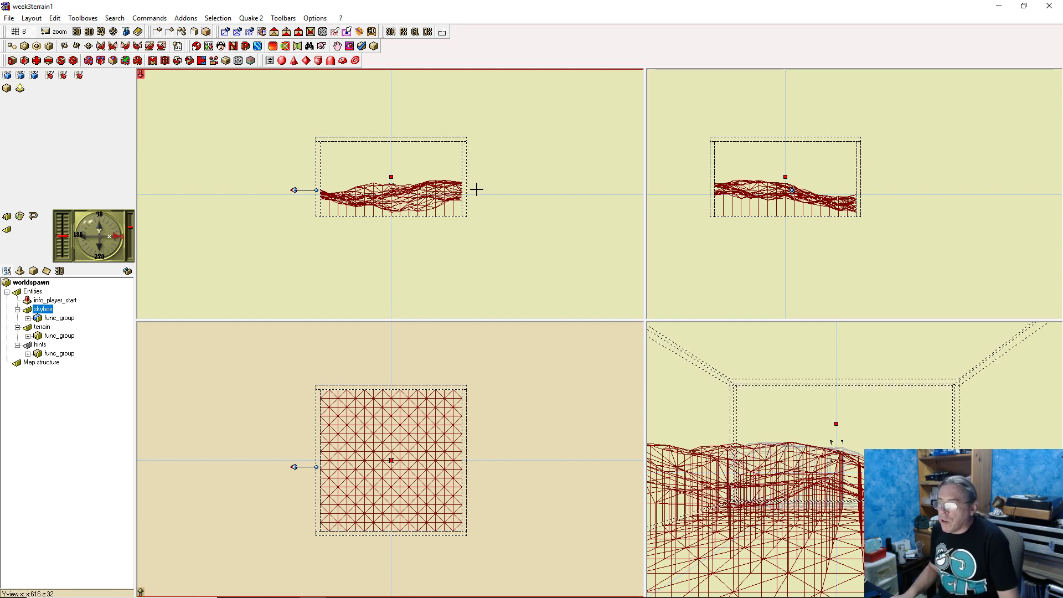
# Clear the selection, compile week3terrain1 with visibility and lighting, and run the map in Paintball 2
pyautogui.click(429, 159)
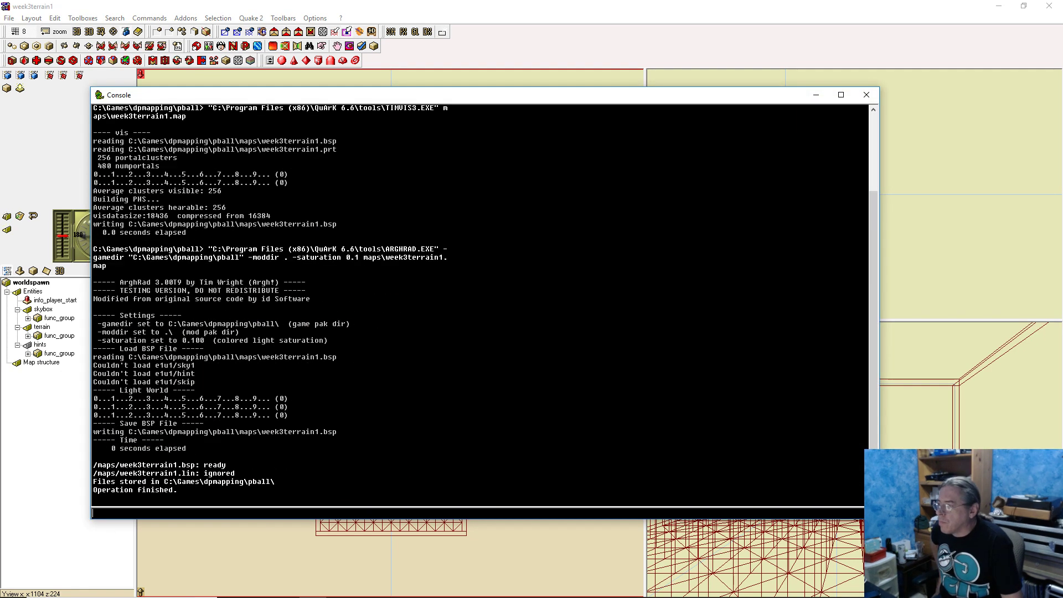
pyautogui.click(672, 5)
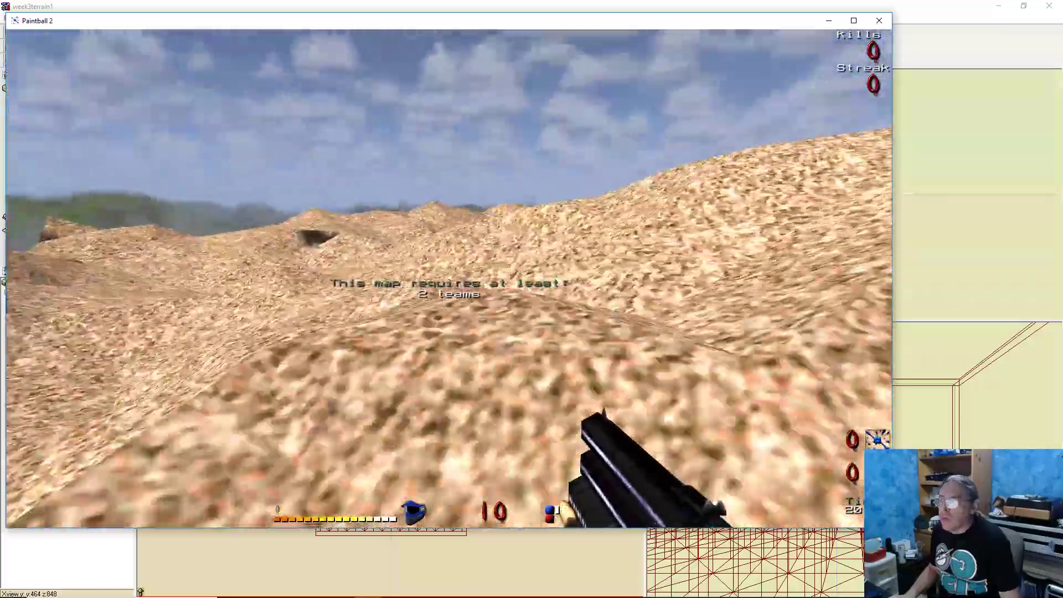
# Walk across the generated terrain in the game to examine the hills, ground texture and surrounding sky
pyautogui.press('w')
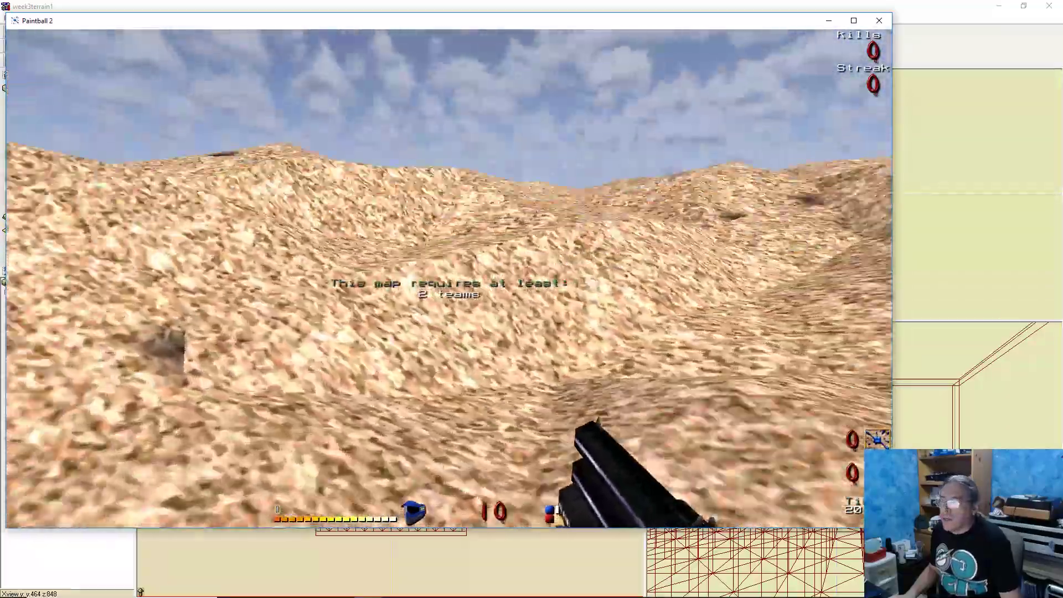
pyautogui.press('w')
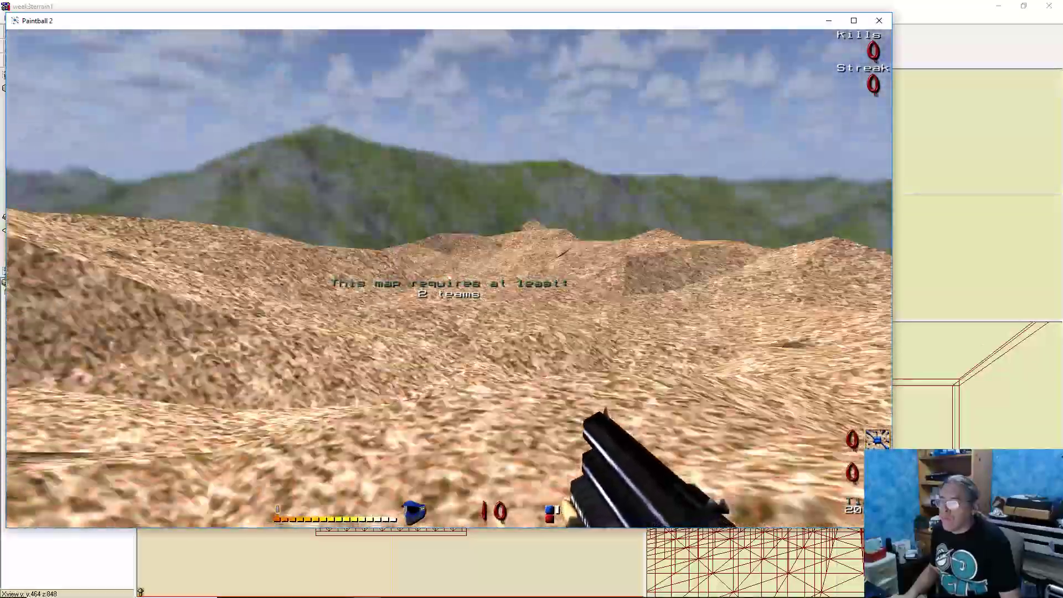
pyautogui.press('w')
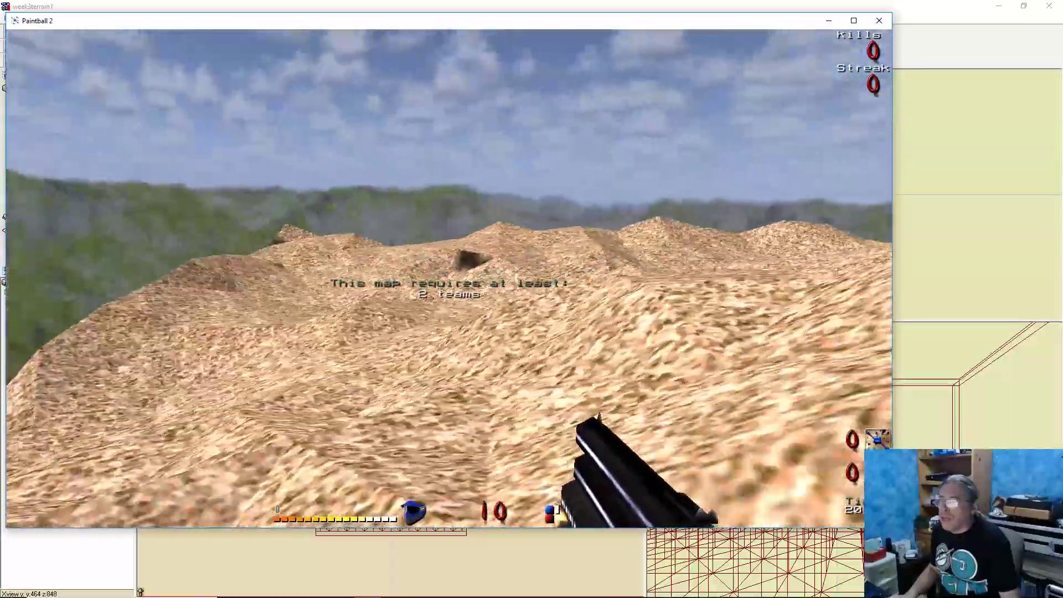
pyautogui.press('w')
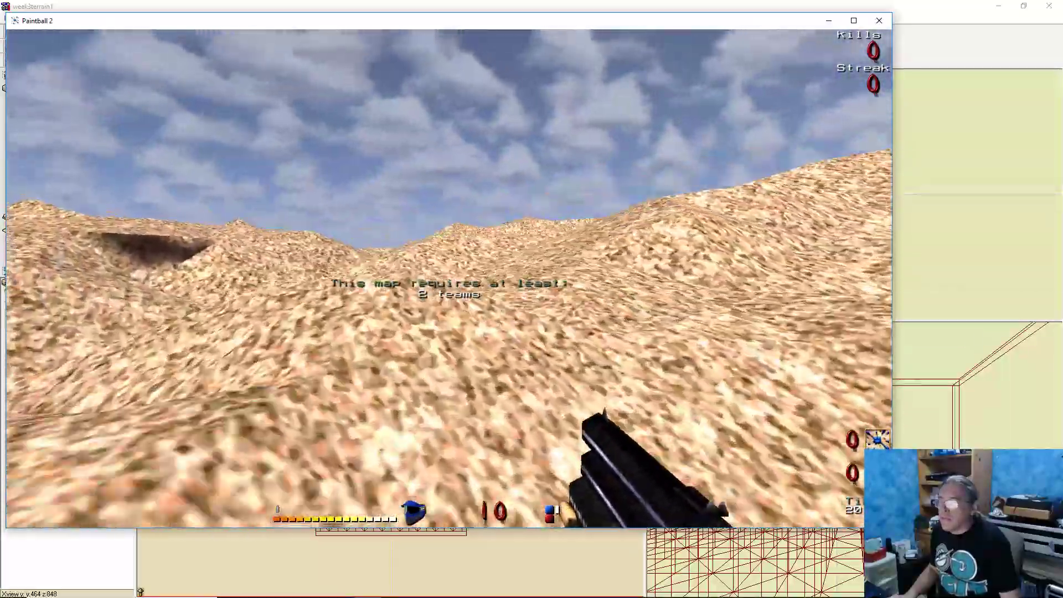
pyautogui.press('w')
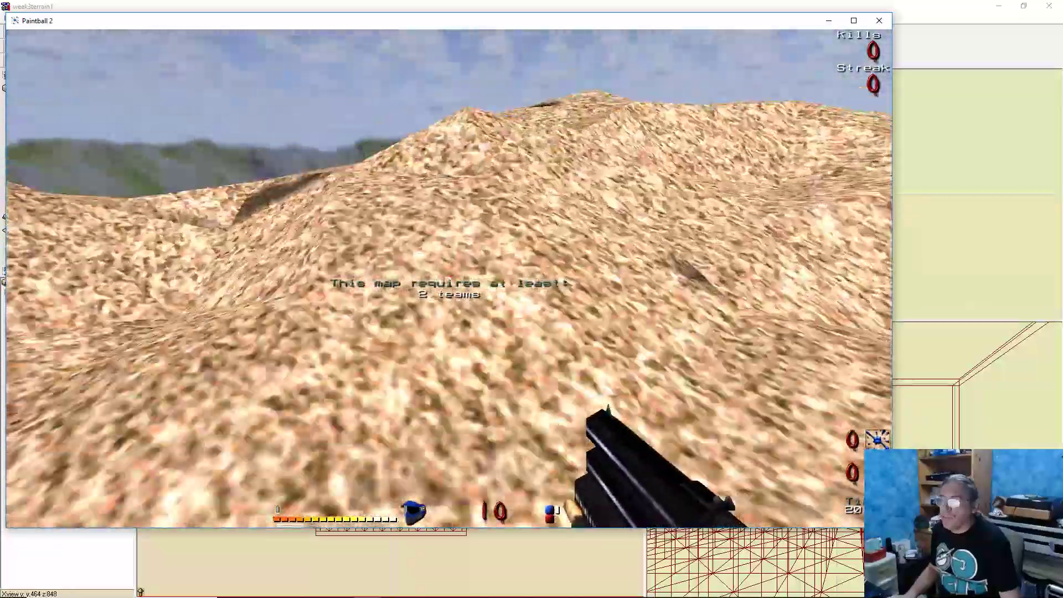
pyautogui.press('w')
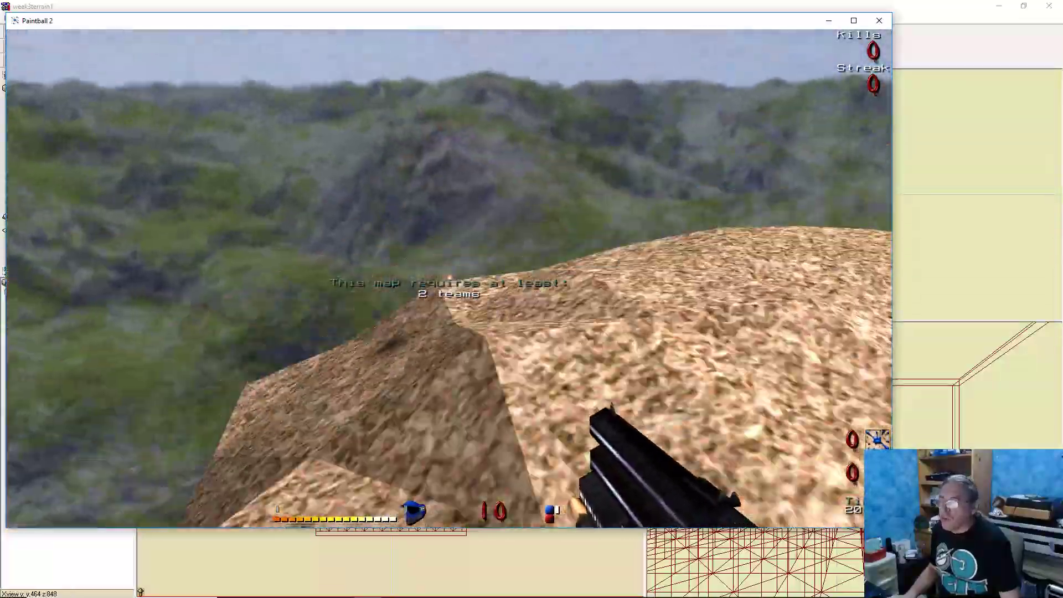
pyautogui.press('w')
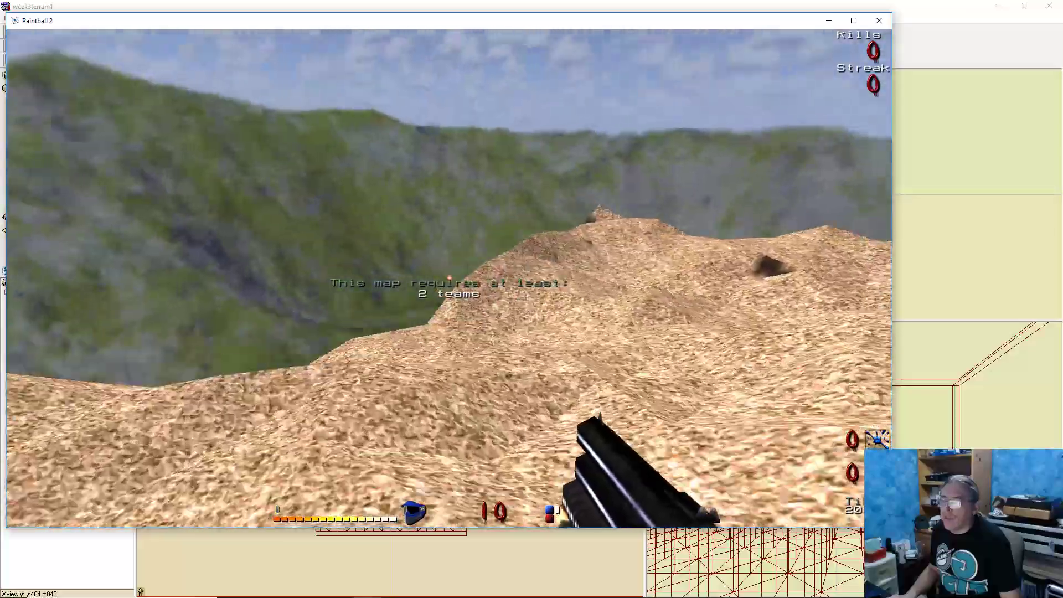
pyautogui.press('w')
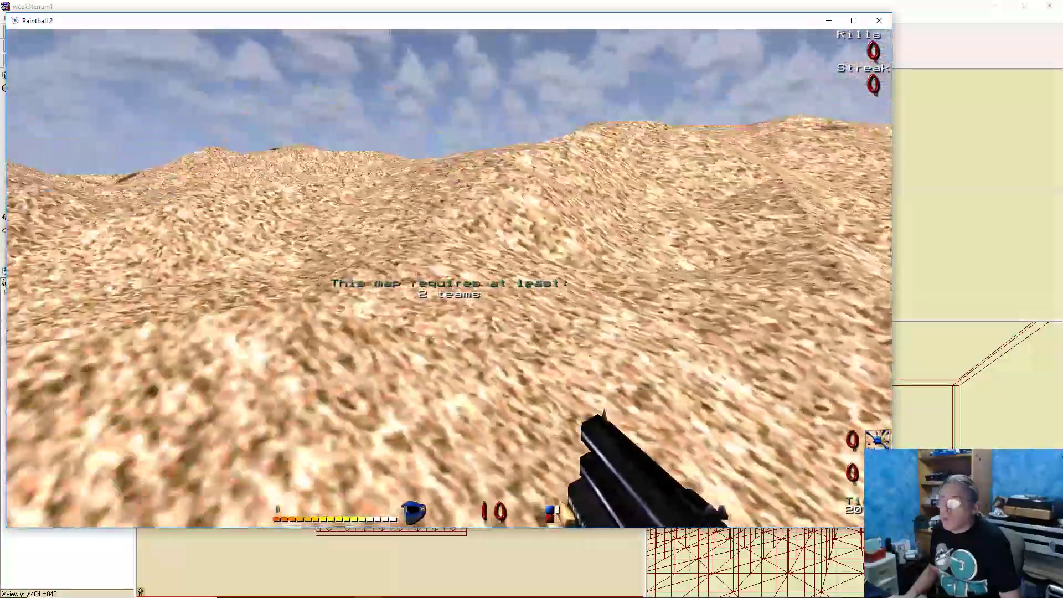
# Run the join command in the game console and switch the player to NoClip observer mode
pyautogui.press('`')
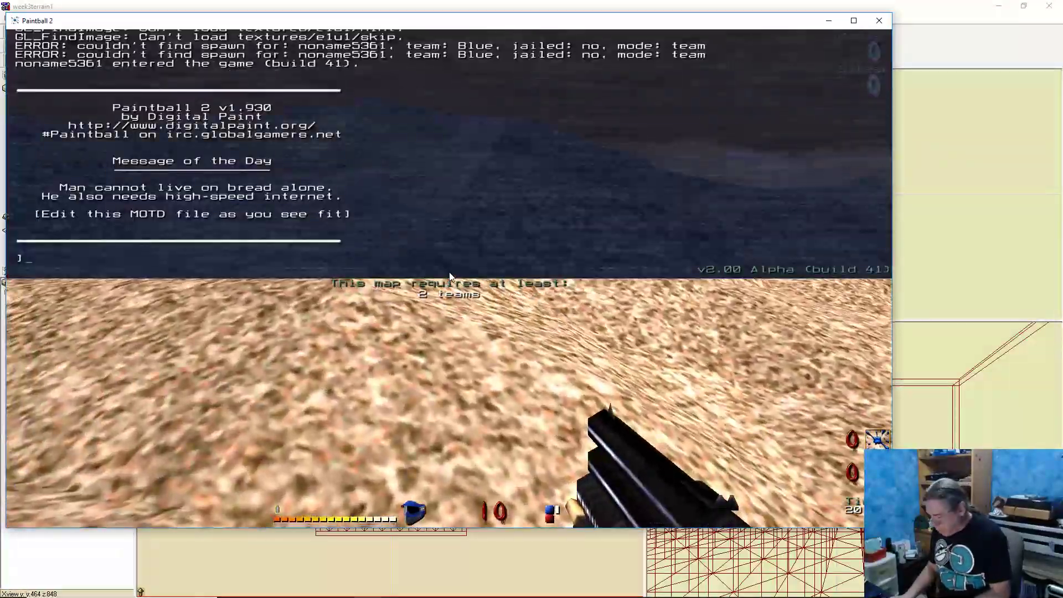
pyautogui.write('joi')
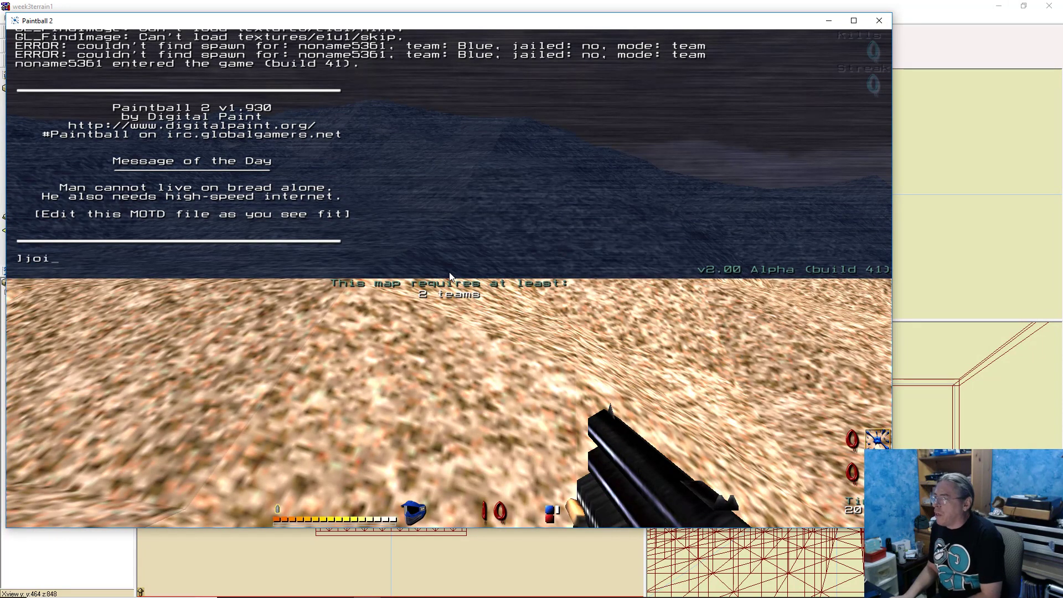
pyautogui.write('n')
pyautogui.press('Return')
pyautogui.press('`')
pyautogui.press('`')
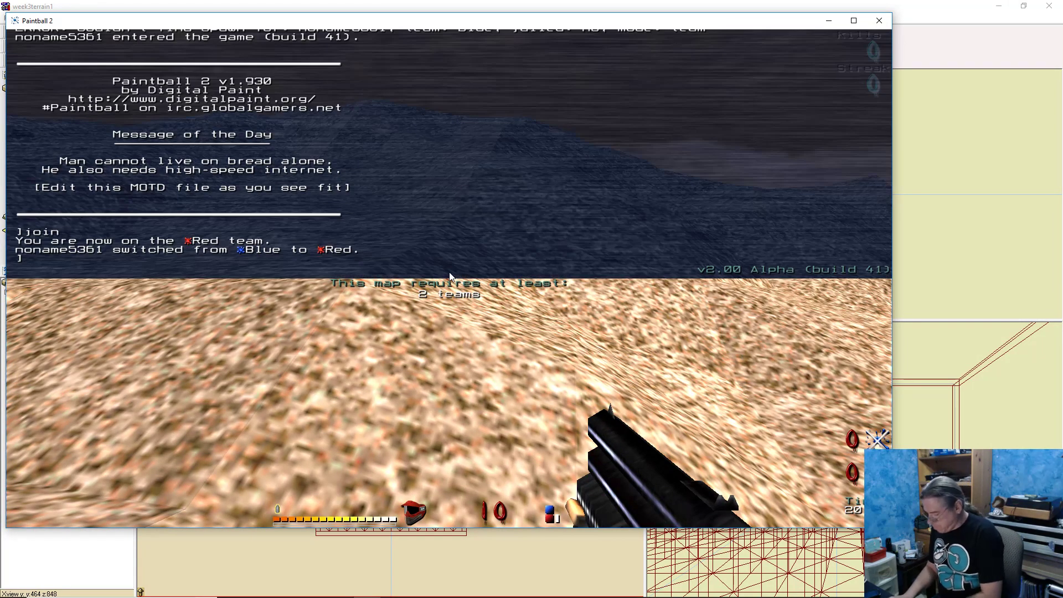
pyautogui.press('Return')
pyautogui.press('`')
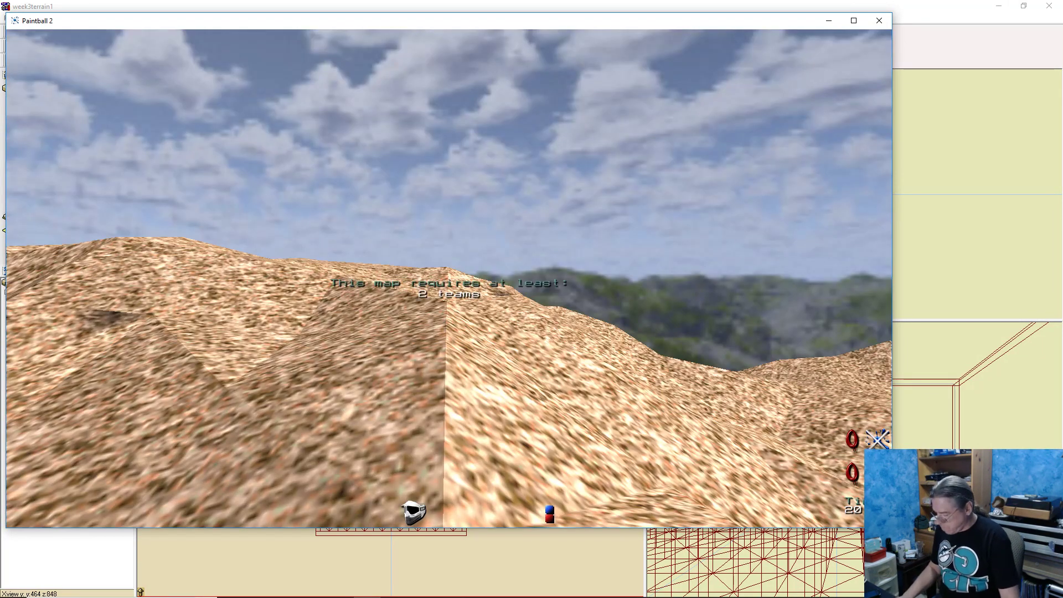
# Fly over and beyond the map edges as an observer to examine the terrain's surface, borders and skybox
pyautogui.press('d')
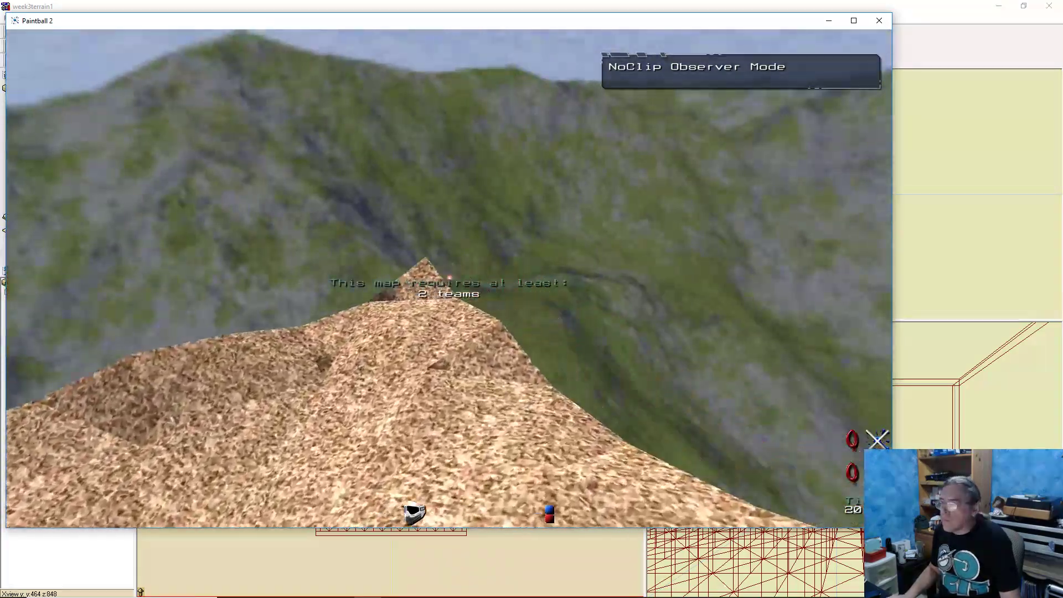
pyautogui.press('s')
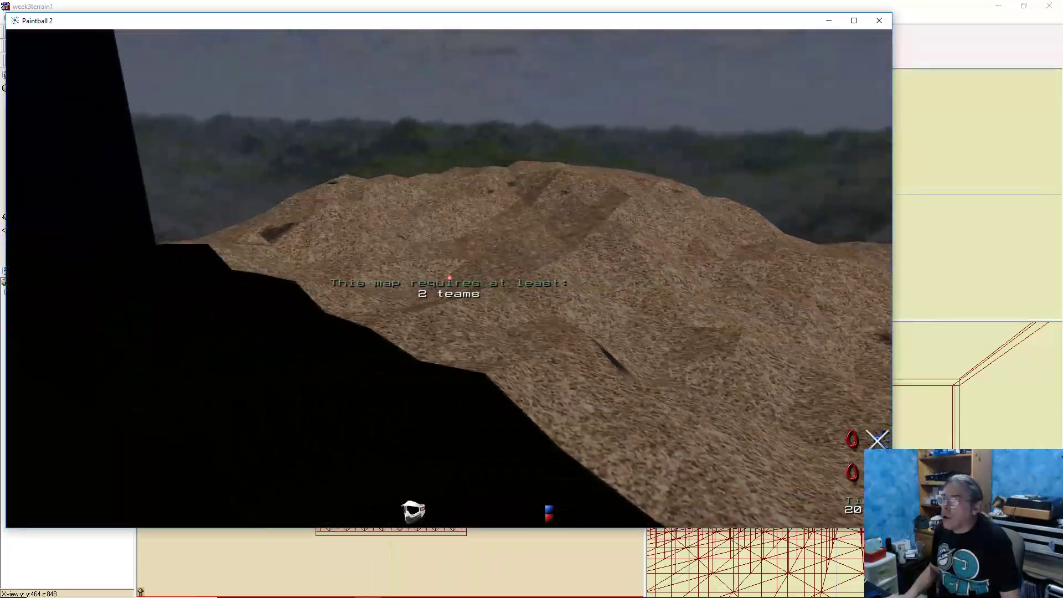
pyautogui.press('a')
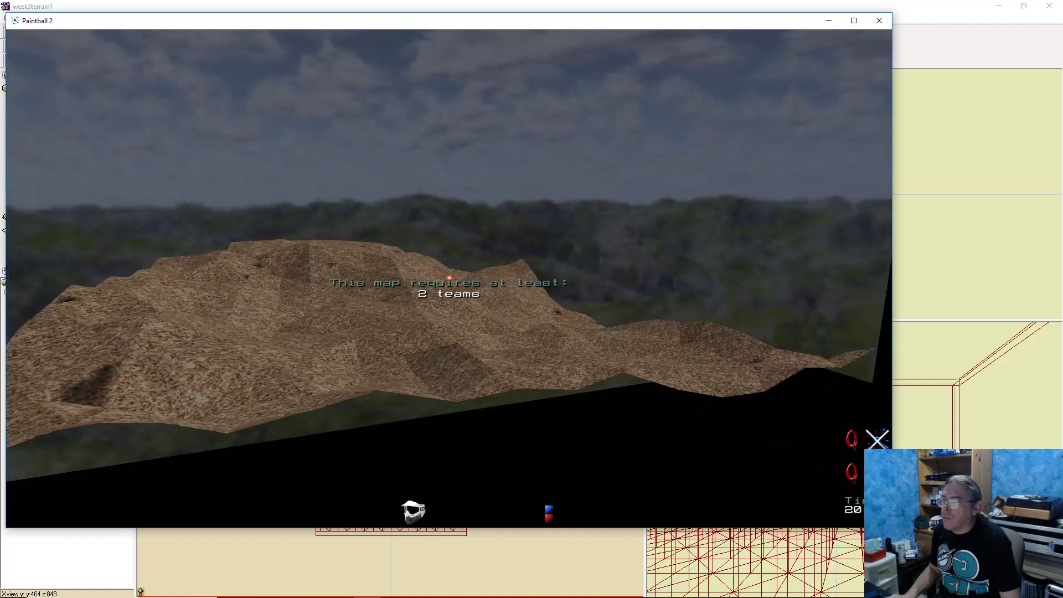
pyautogui.press('w')
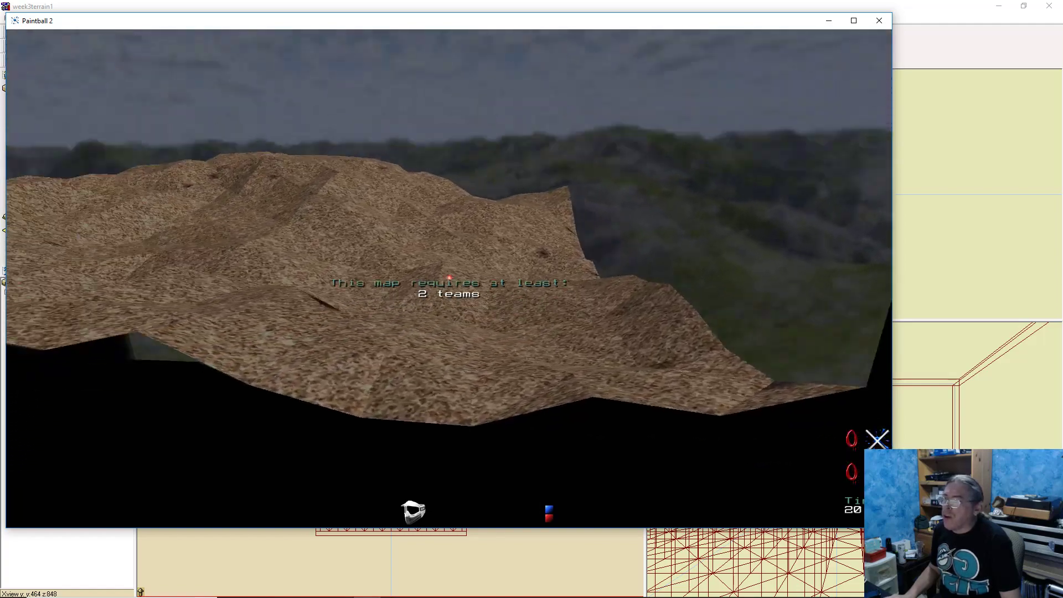
pyautogui.press('w')
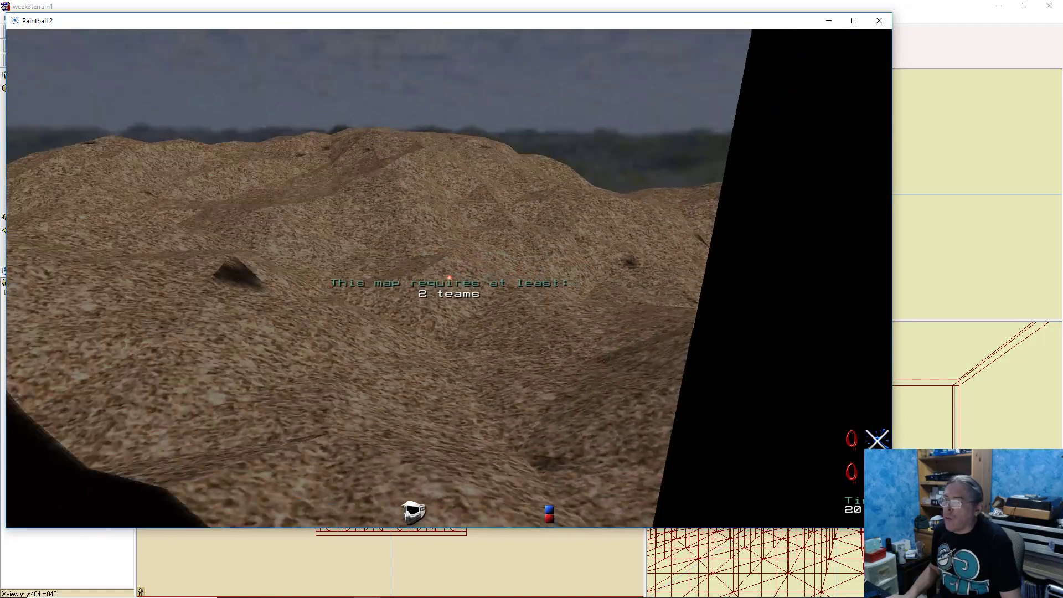
pyautogui.press('w')
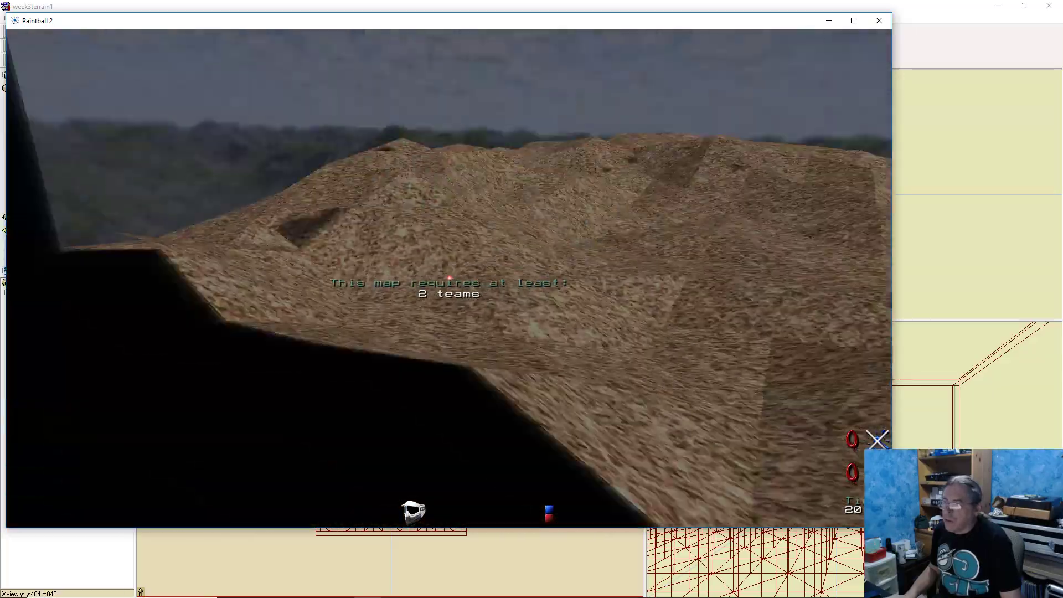
pyautogui.press('w')
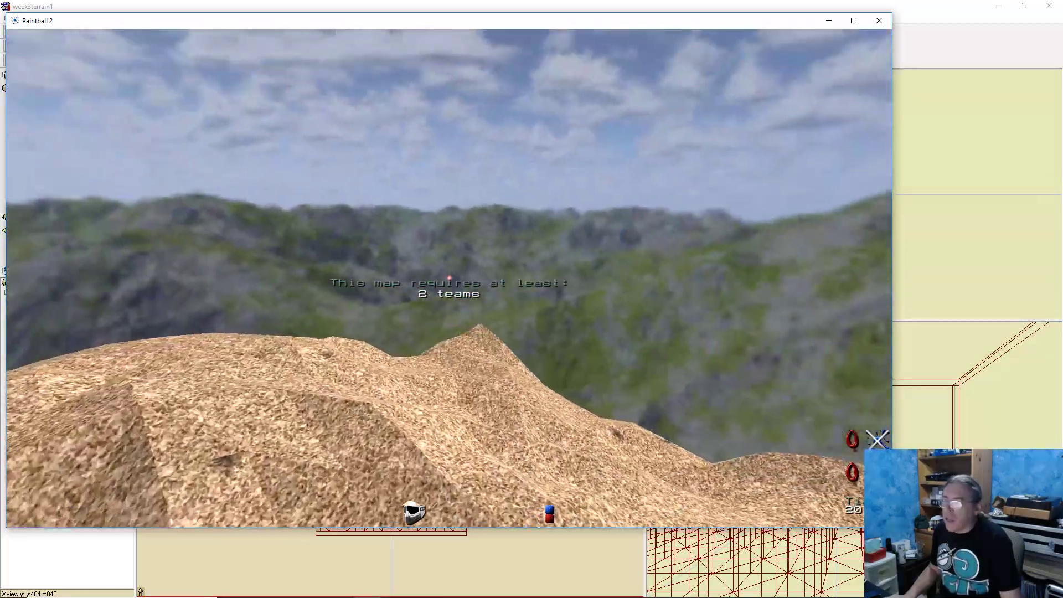
pyautogui.press('w')
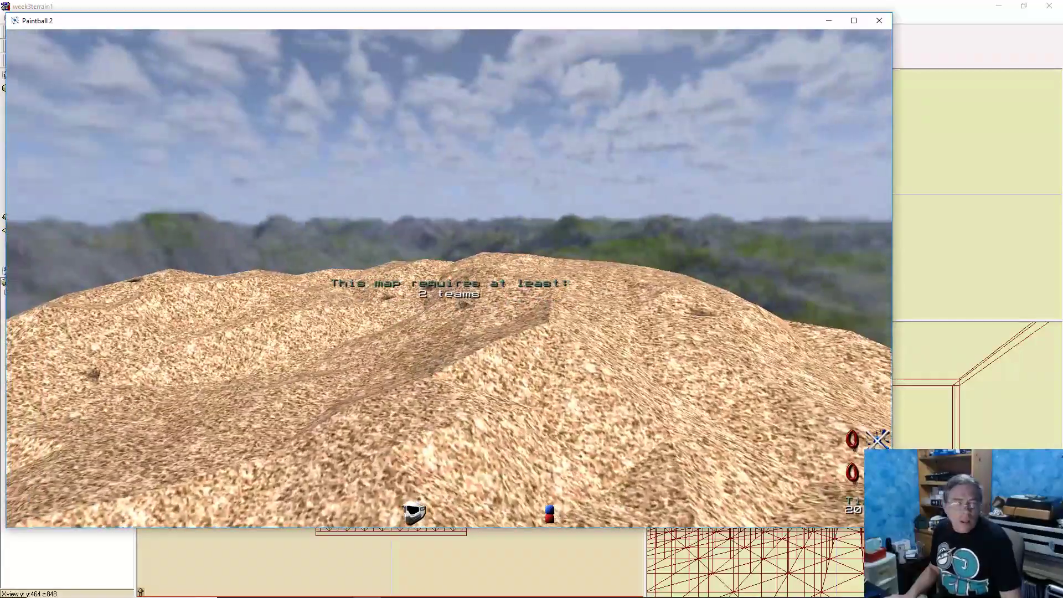
pyautogui.press('w')
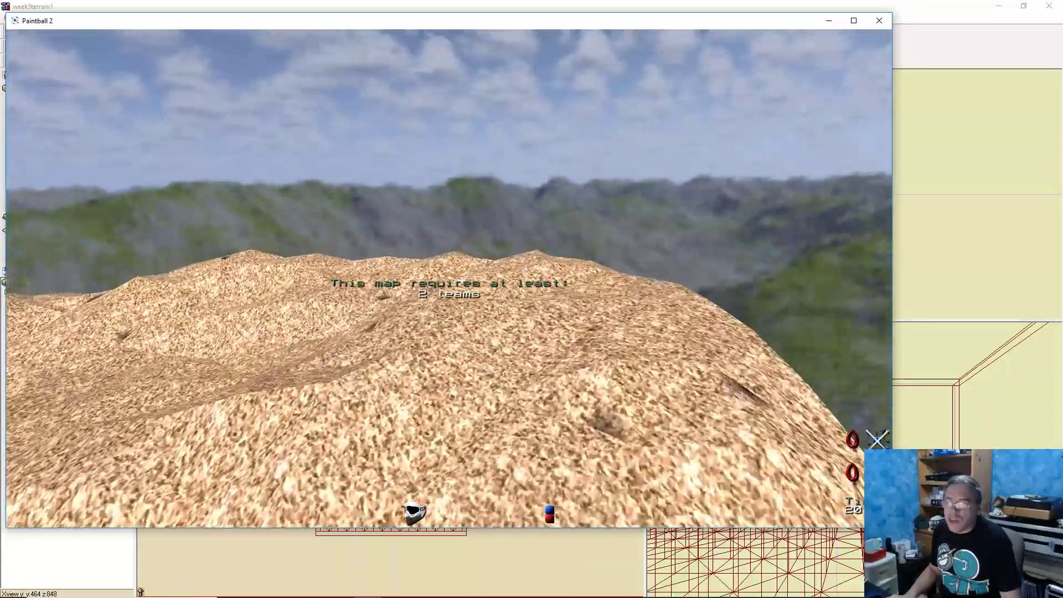
pyautogui.press('w')
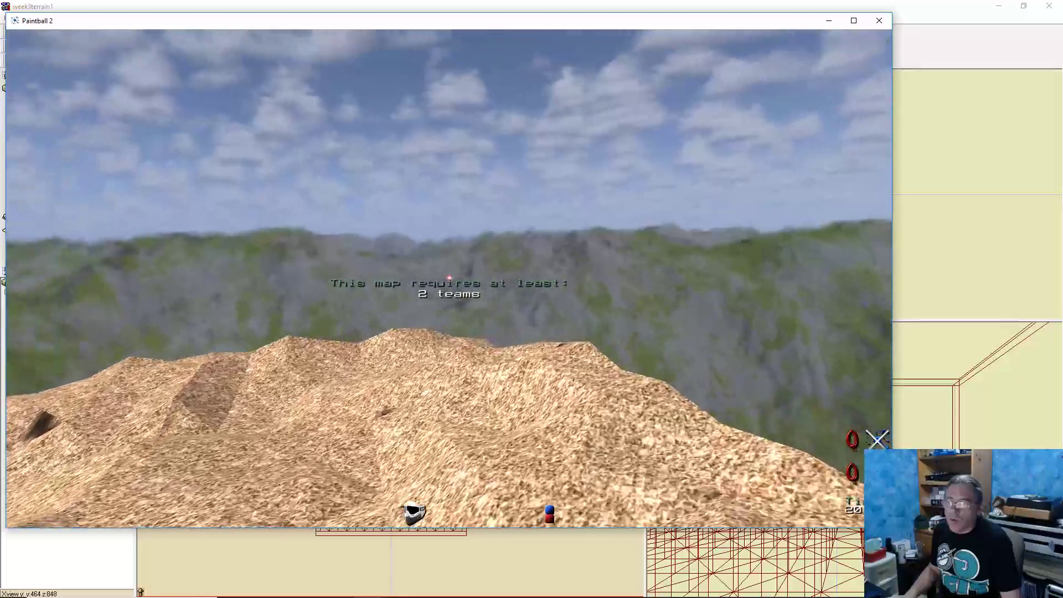
pyautogui.press('w')
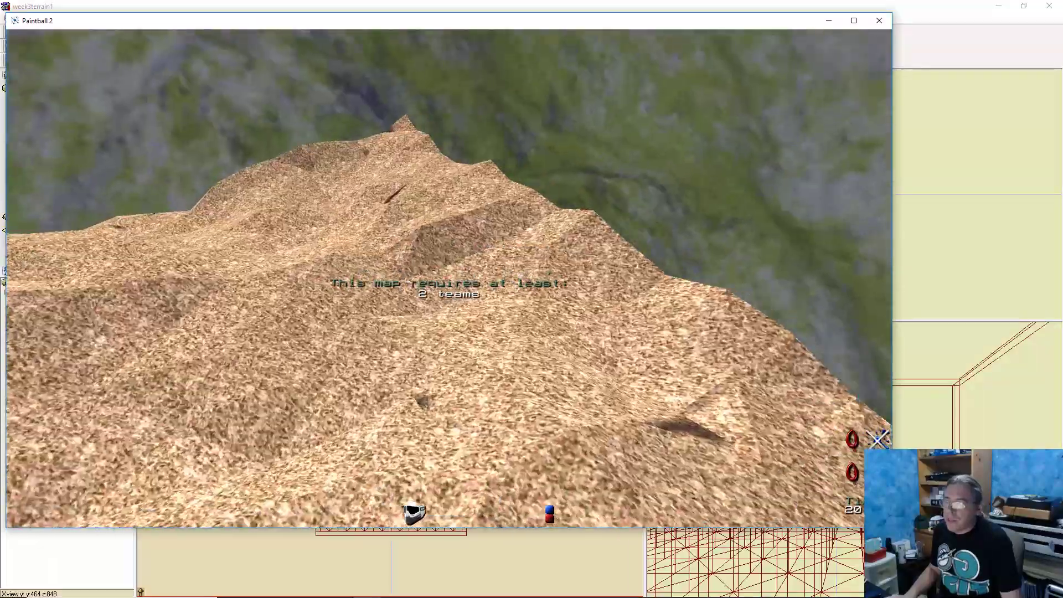
pyautogui.press('w')
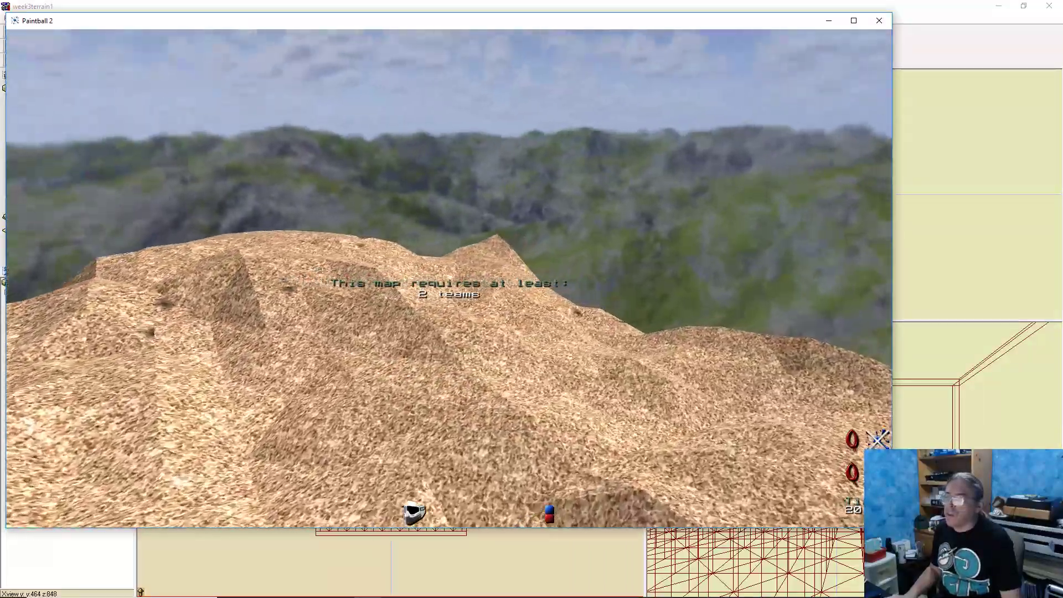
# Fly once more over the terrain as an observer and exit the game with the quit console command
pyautogui.press('w')
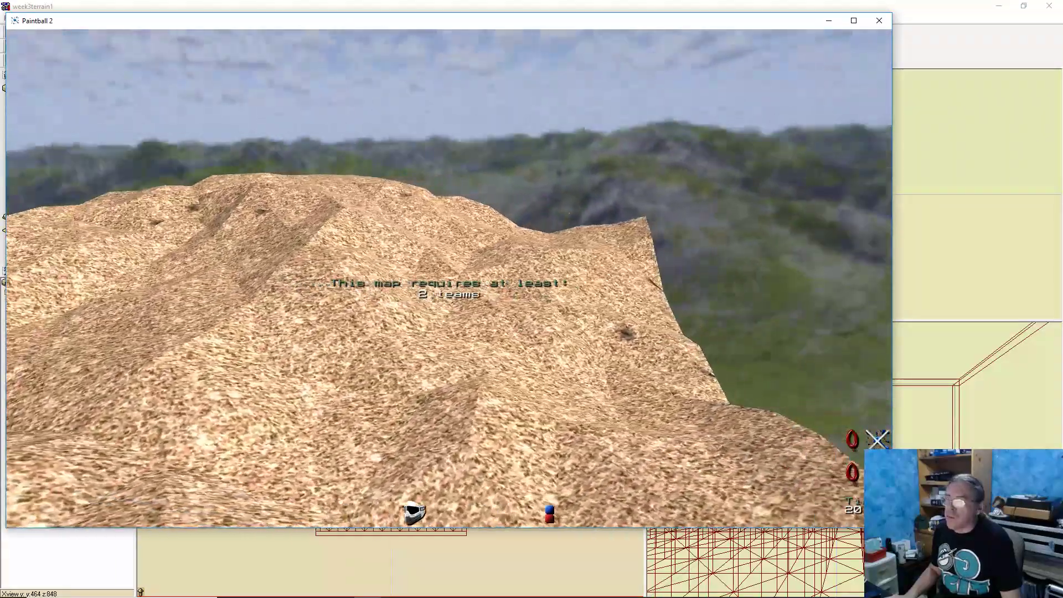
pyautogui.press('w')
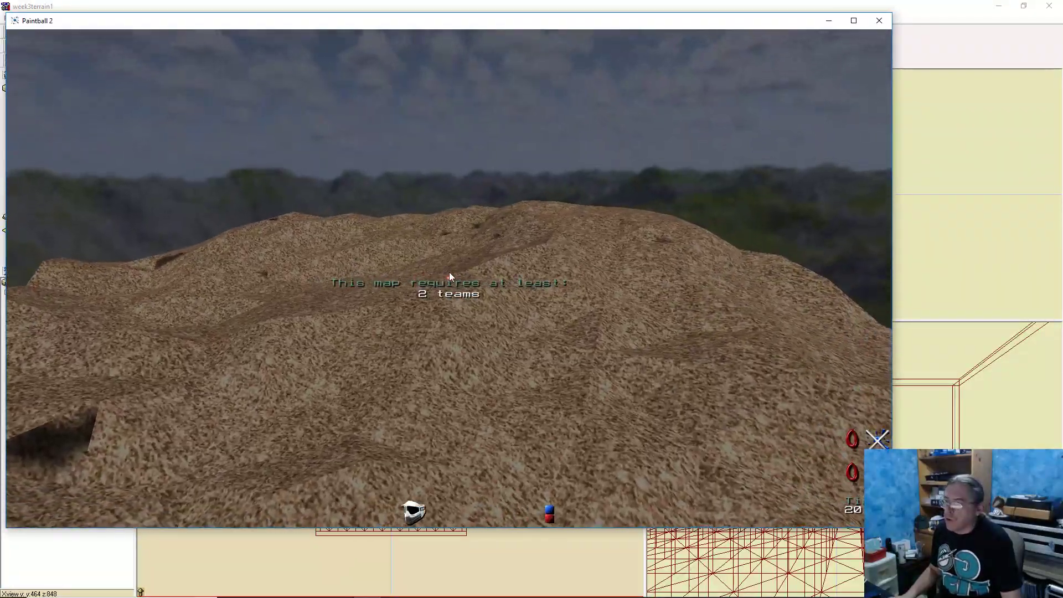
pyautogui.press('`')
pyautogui.write('quit')
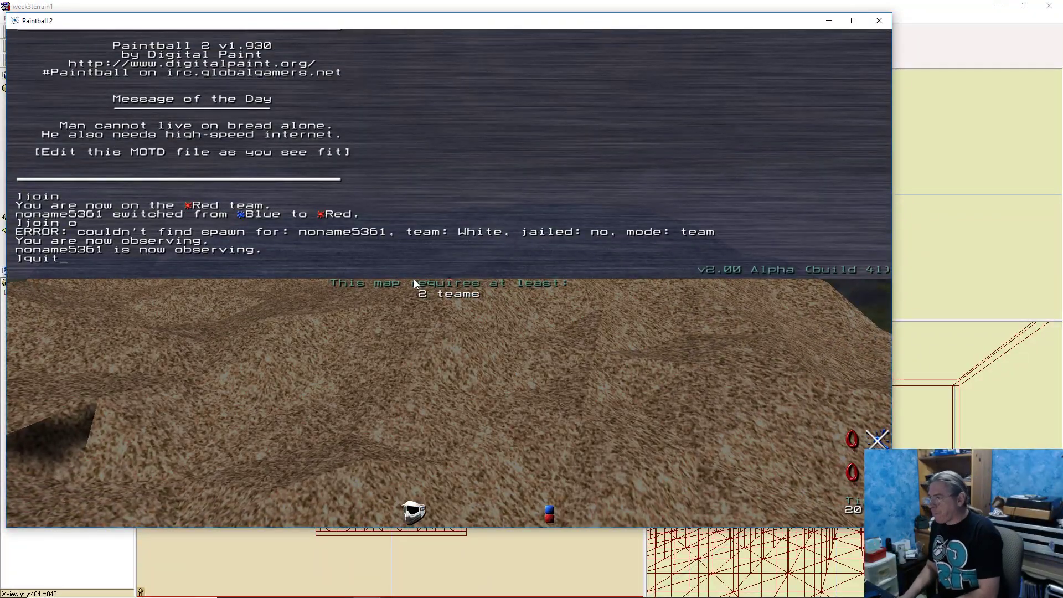
pyautogui.press('Return')
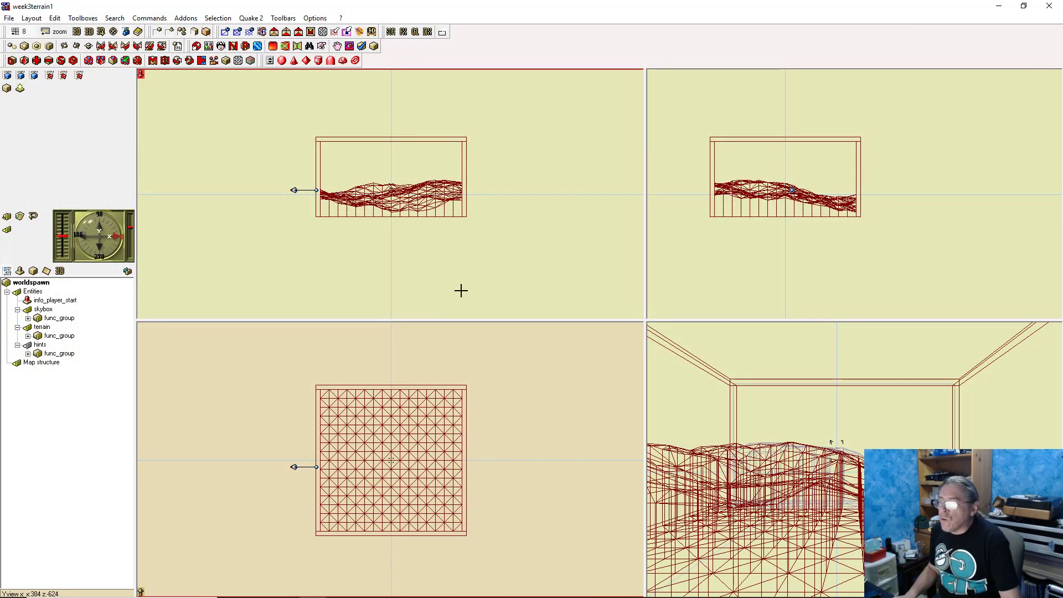
# Select the whole skybox group and open its polyhedron properties
pyautogui.click(388, 441)
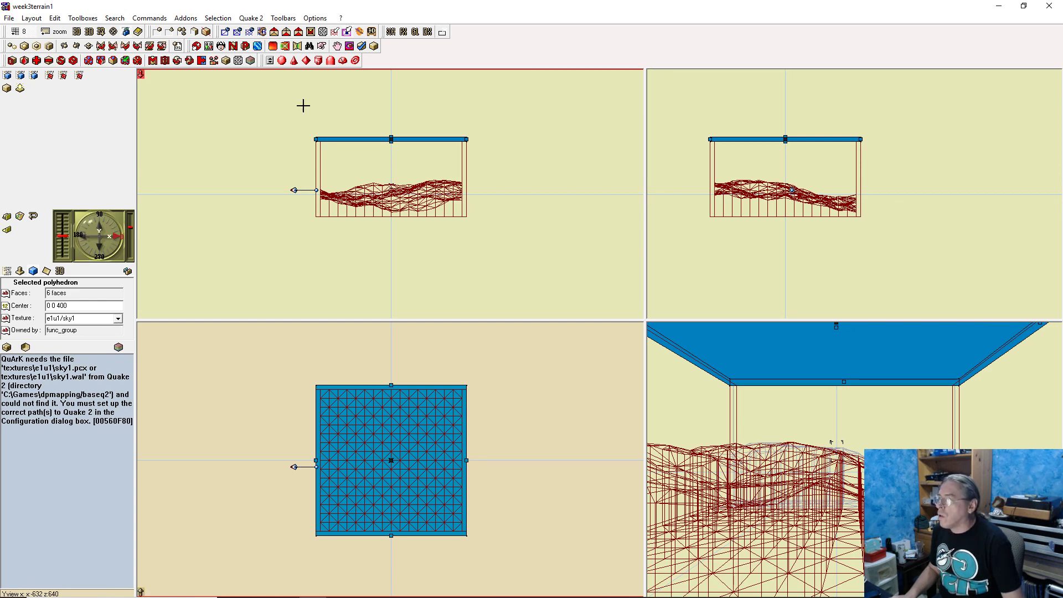
pyautogui.moveTo(303, 105); pyautogui.dragTo(493, 153)
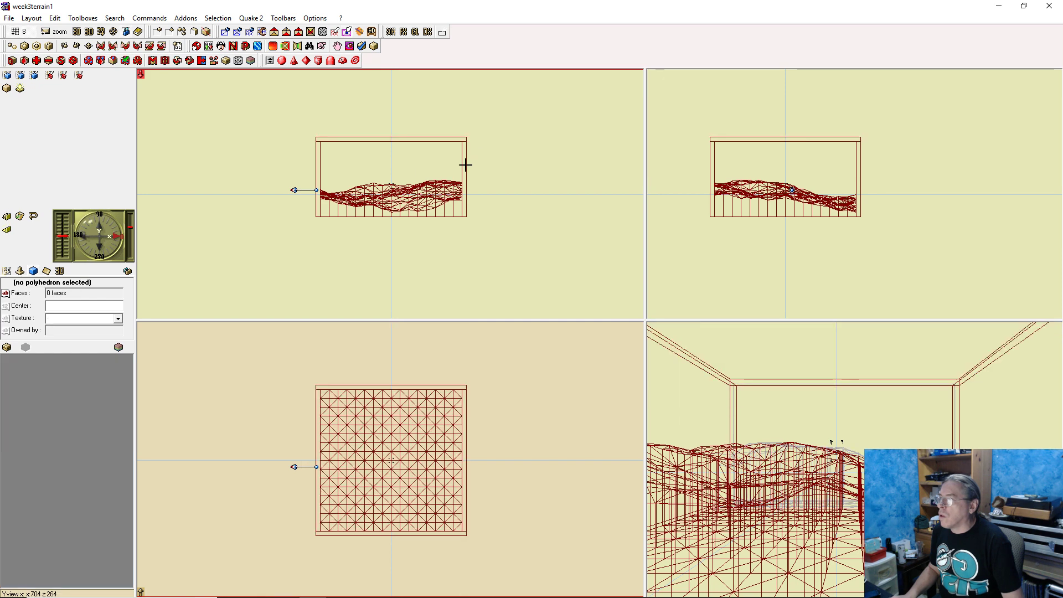
pyautogui.click(7, 271)
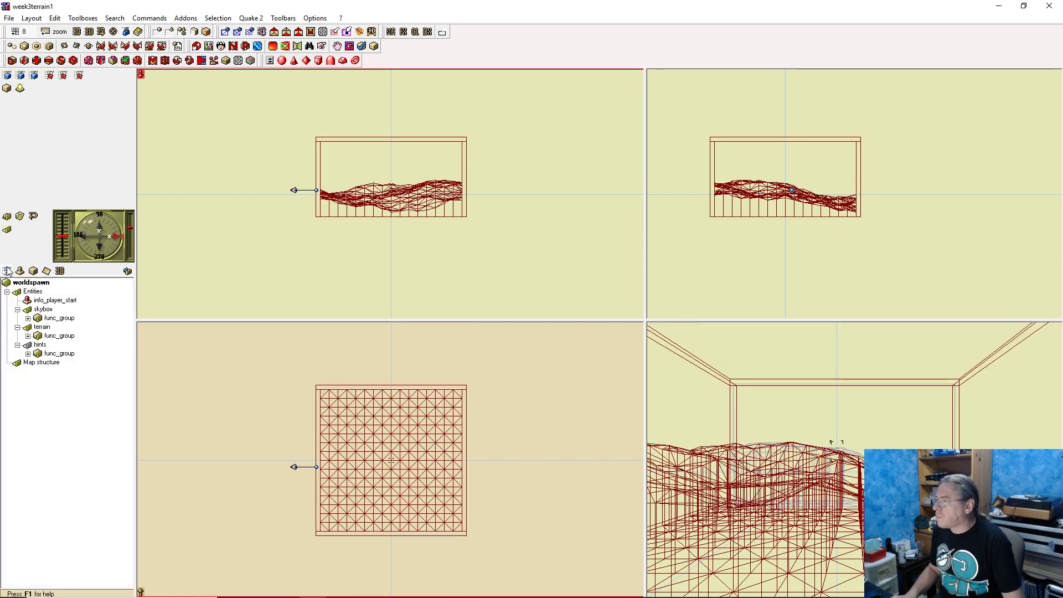
pyautogui.click(55, 318)
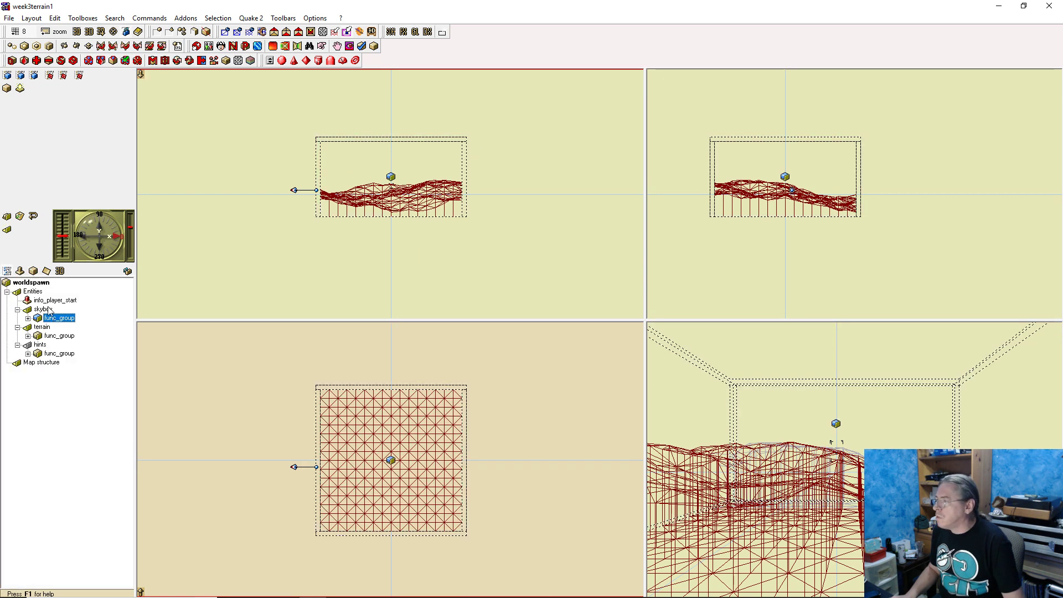
pyautogui.click(49, 311)
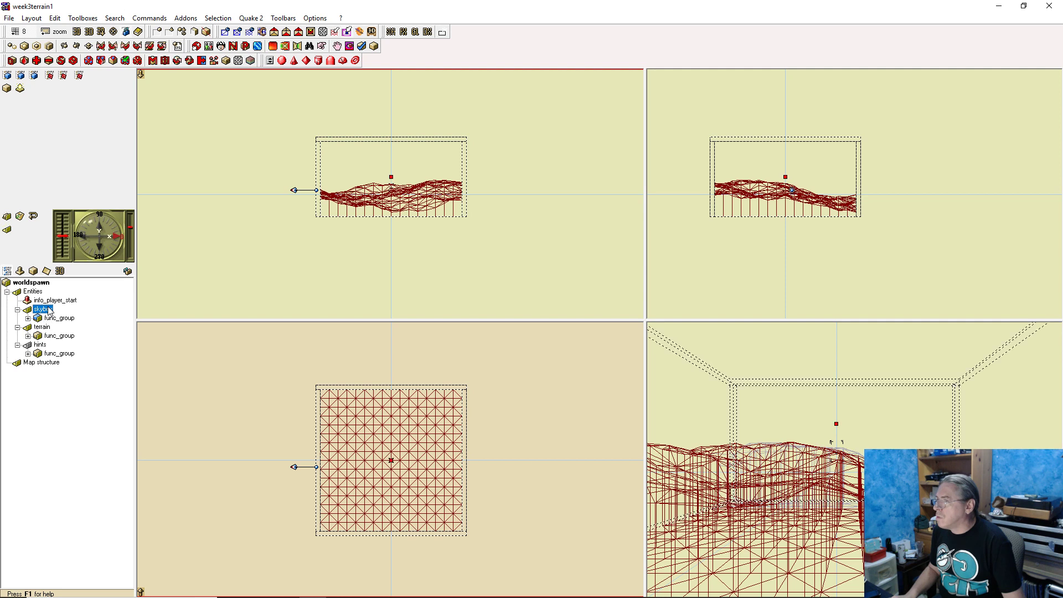
pyautogui.click(33, 272)
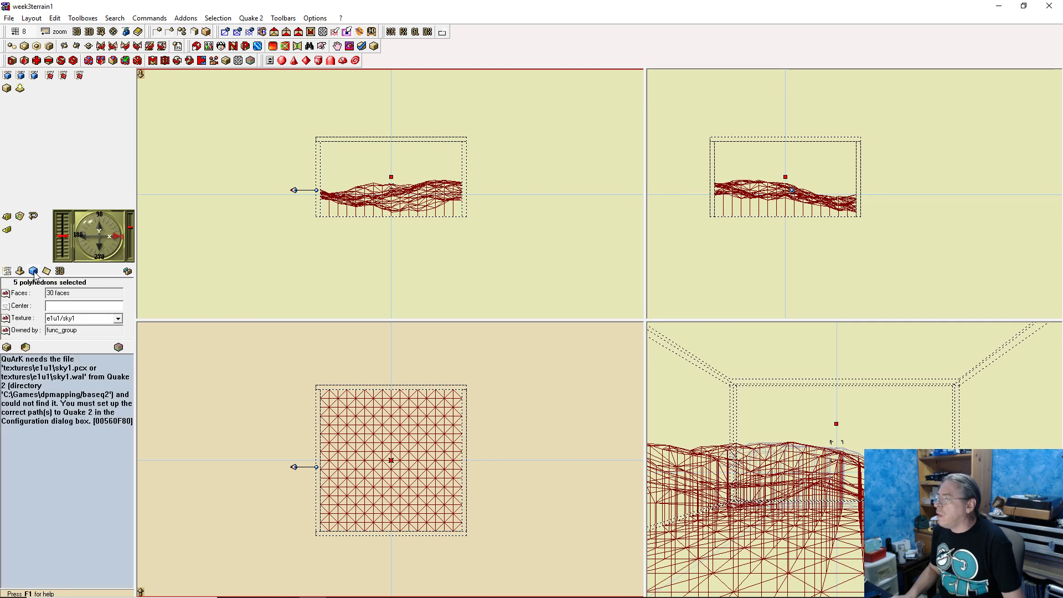
# Load the pball texture directory, dismiss the file name warnings, and apply the pball\sky1 texture to the skybox polyhedrons
pyautogui.click(8, 350)
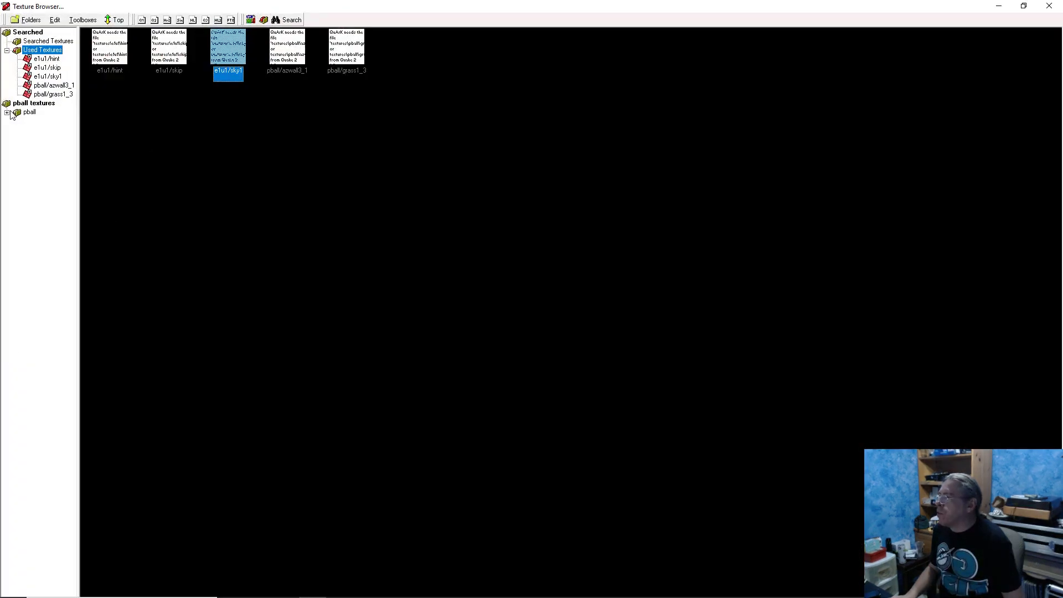
pyautogui.click(8, 113)
pyautogui.click(17, 121)
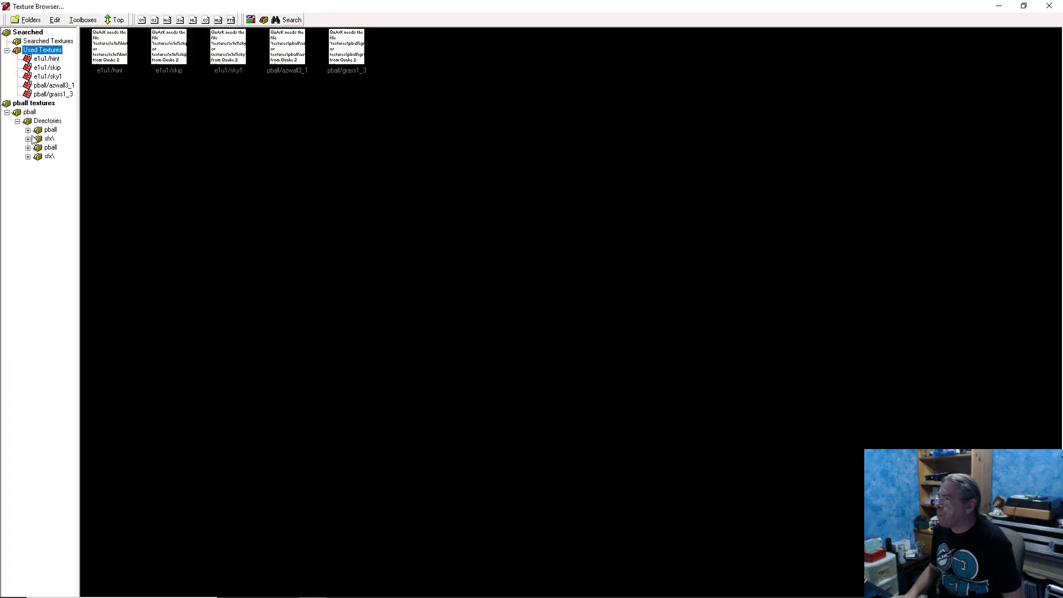
pyautogui.click(49, 130)
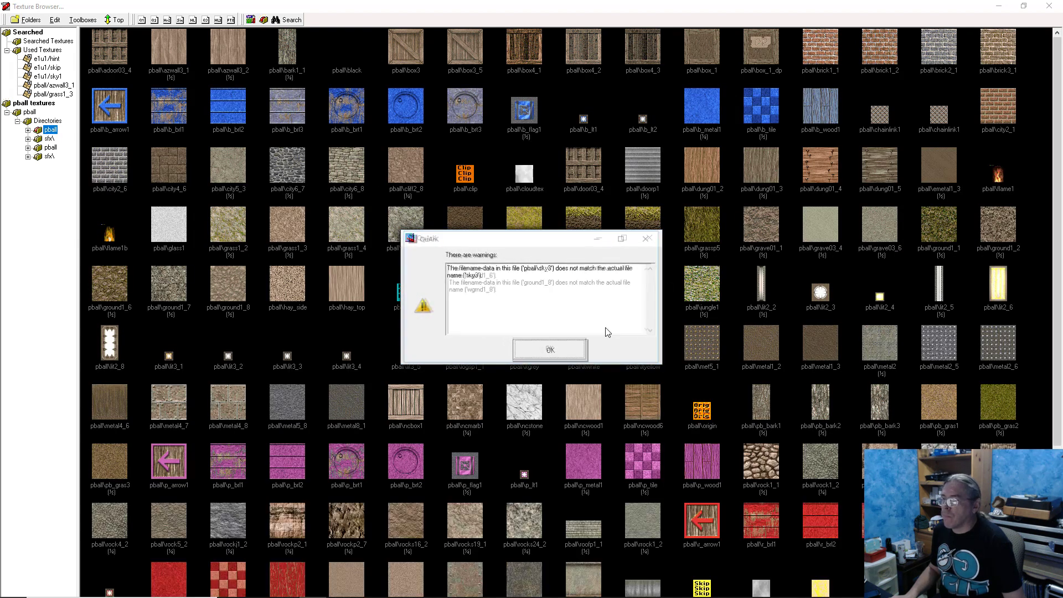
pyautogui.click(576, 355)
pyautogui.click(575, 355)
pyautogui.click(575, 355)
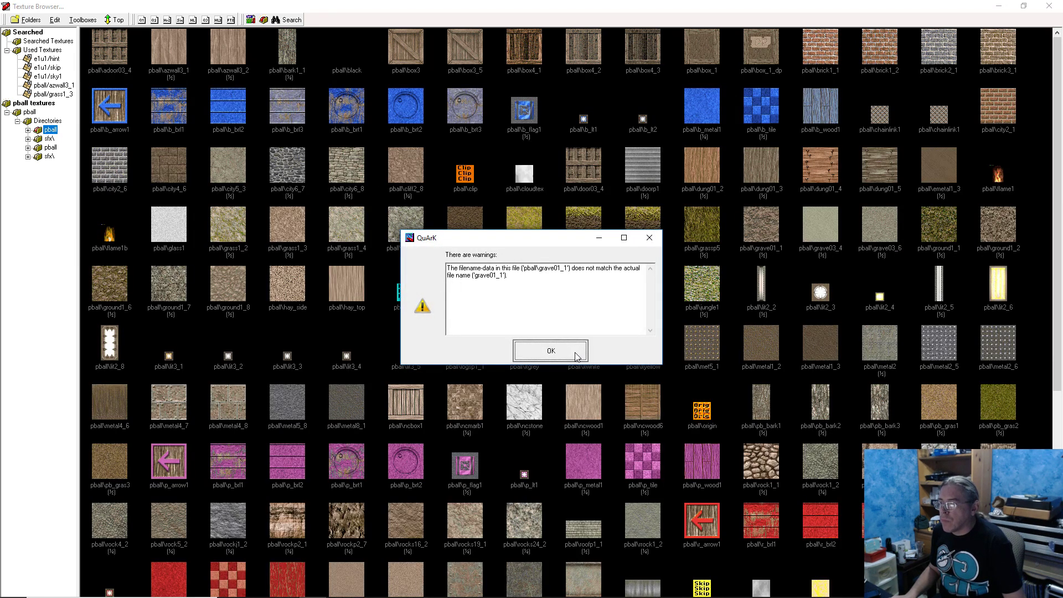
pyautogui.click(575, 355)
pyautogui.click(576, 354)
pyautogui.scroll(-5, 816, 354)
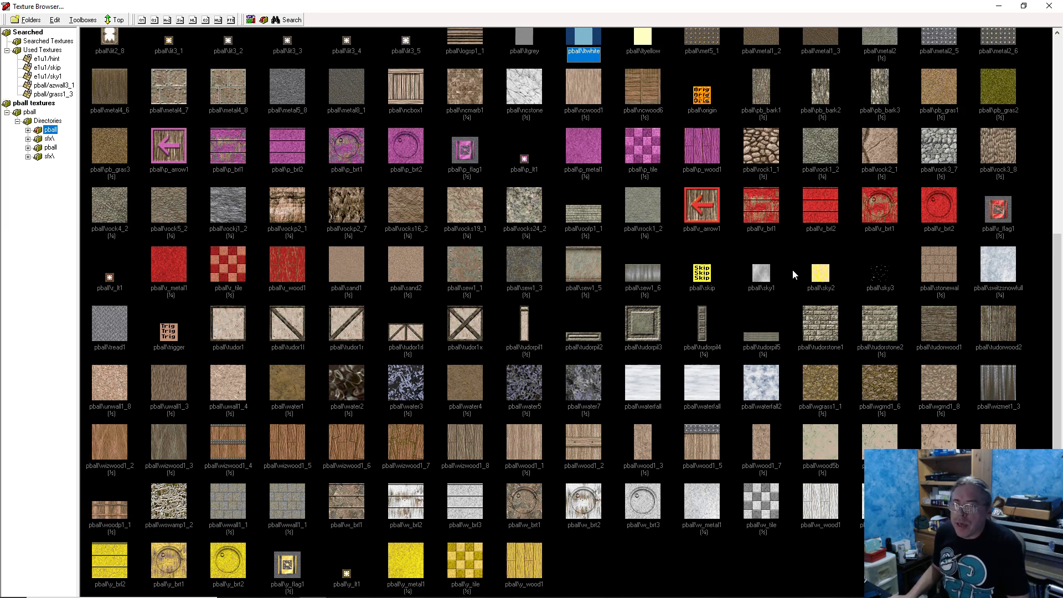
pyautogui.doubleClick(758, 276)
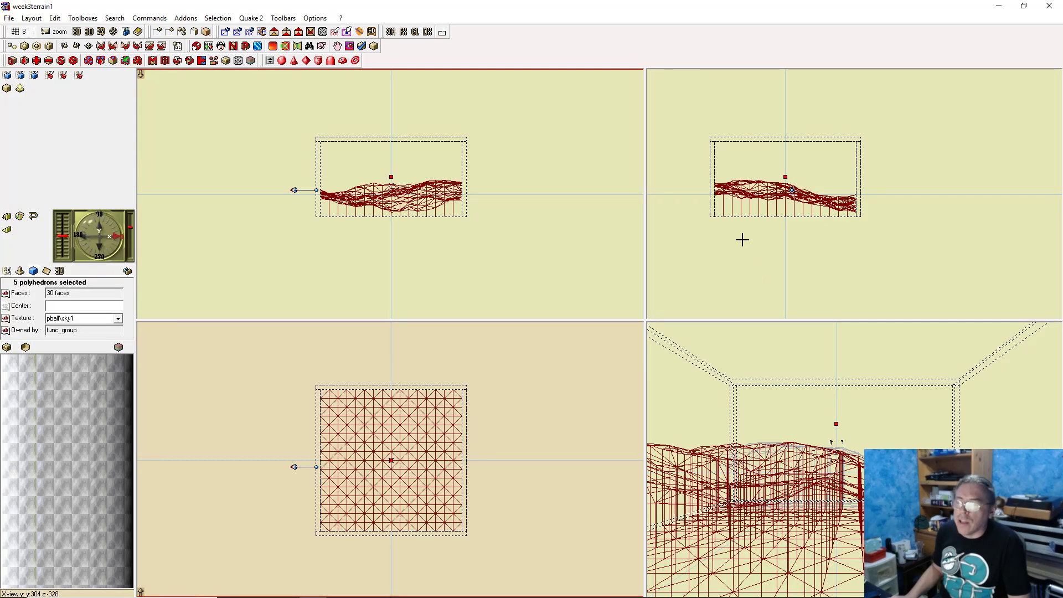
# Select a terrain brush near the map centre beneath the ceiling and check its assigned textures
pyautogui.click(500, 271)
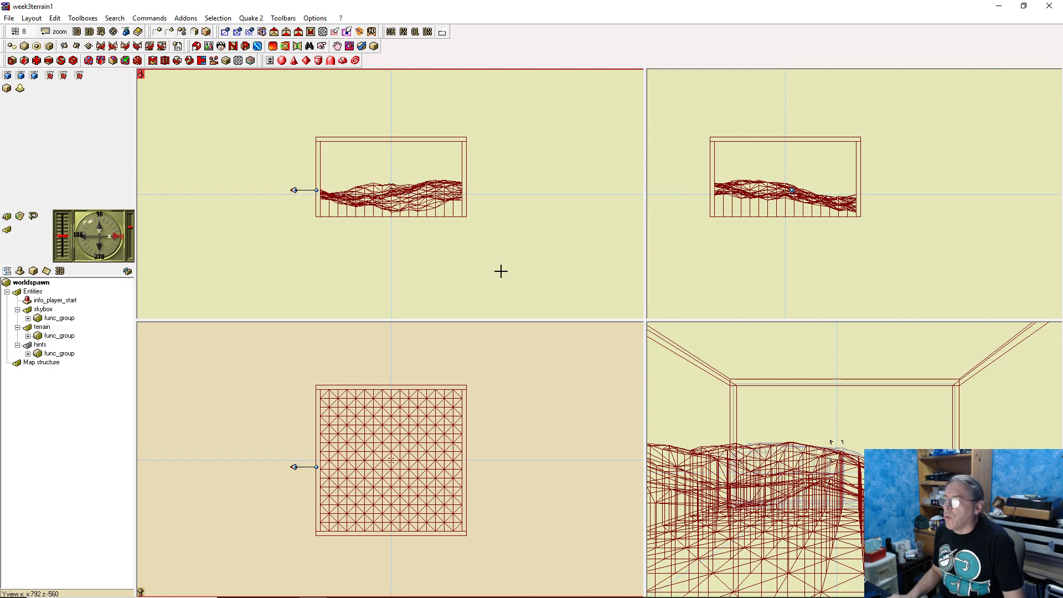
pyautogui.click(389, 447)
pyautogui.click(390, 447)
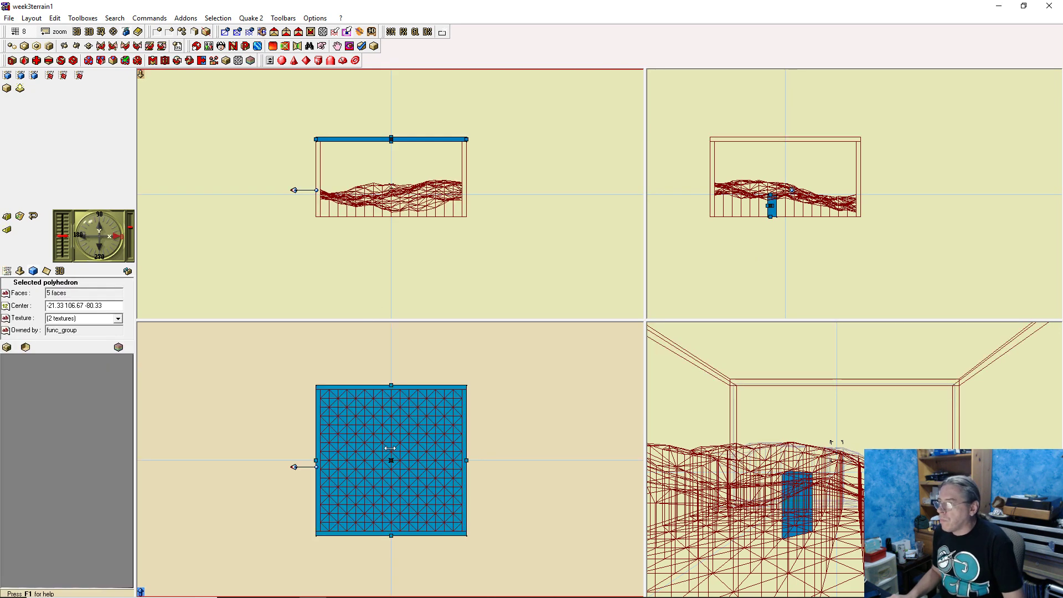
pyautogui.click(118, 319)
pyautogui.click(118, 318)
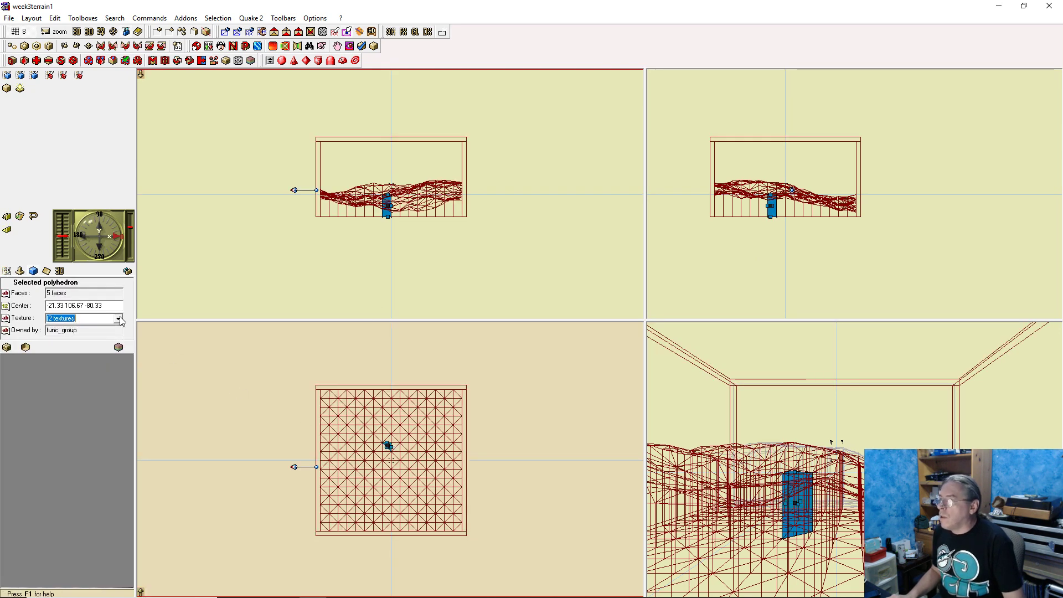
# Tag the underside face of the skybox ceiling and hide the skybox group
pyautogui.click(396, 410)
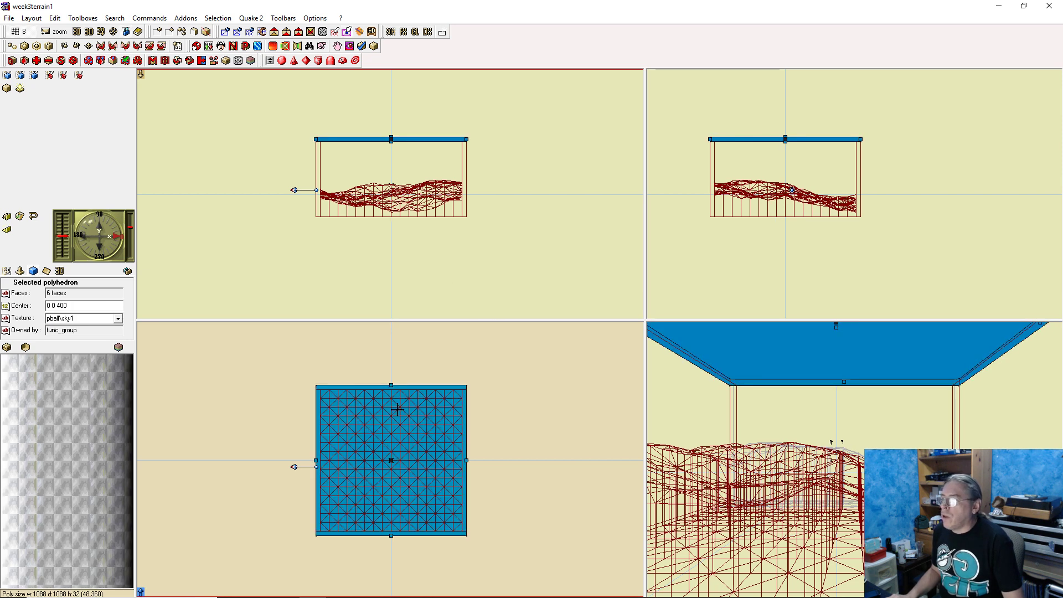
pyautogui.click(391, 139)
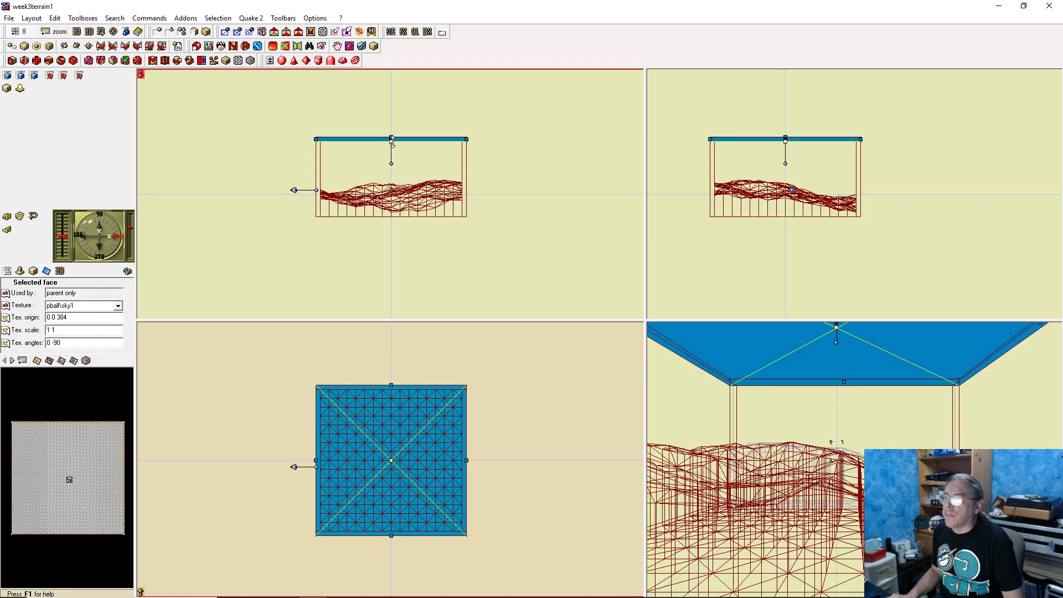
pyautogui.rightClick(391, 141)
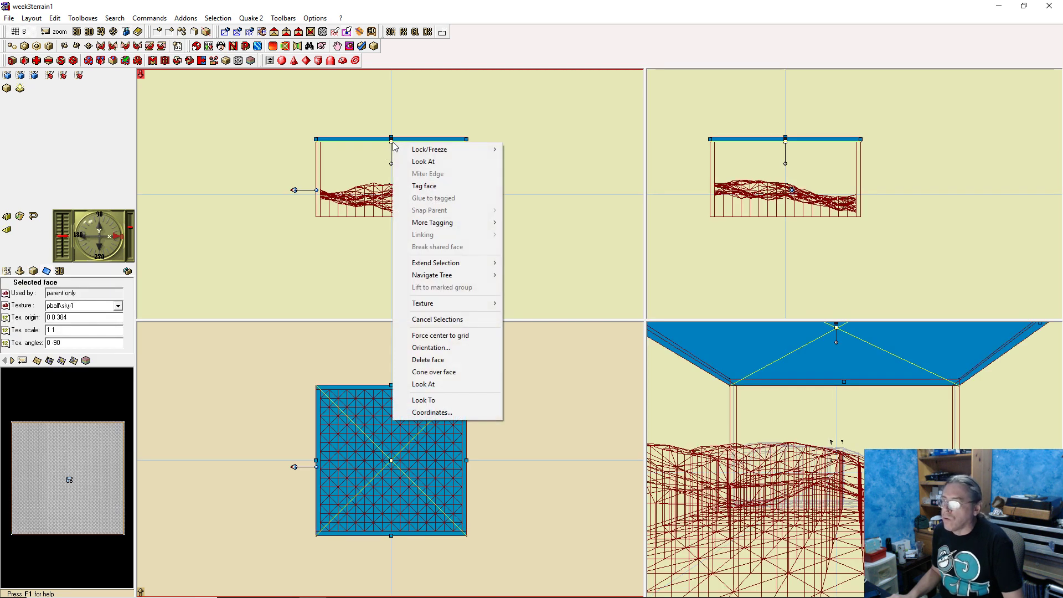
pyautogui.click(449, 188)
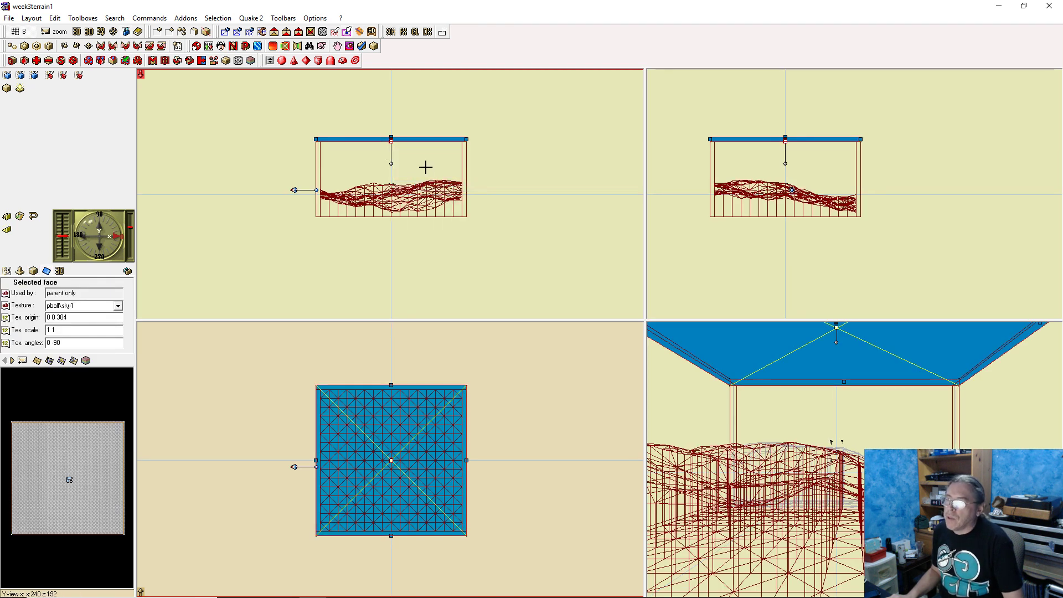
pyautogui.click(568, 179)
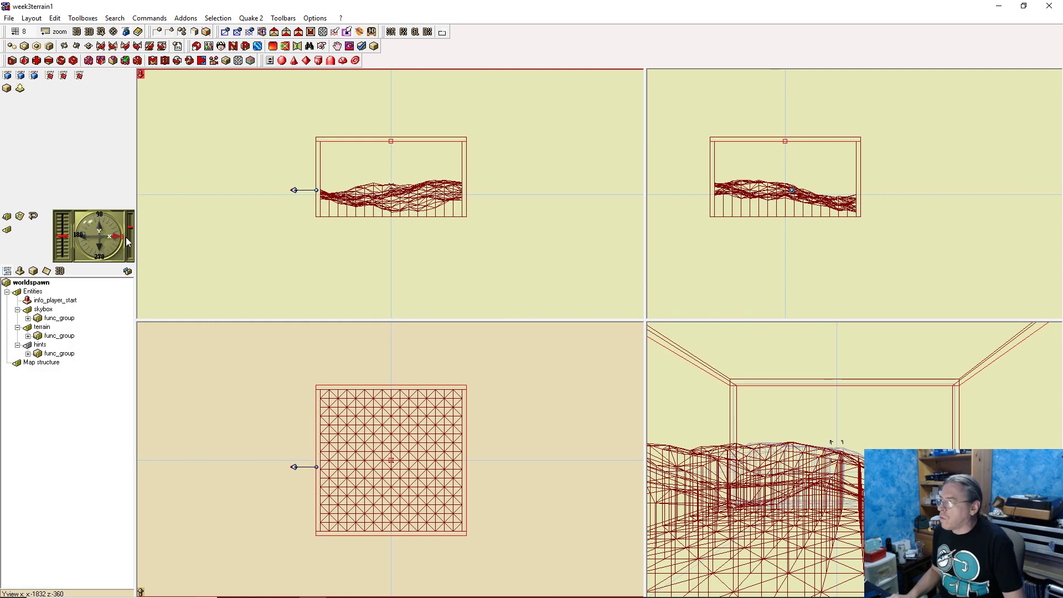
pyautogui.rightClick(44, 310)
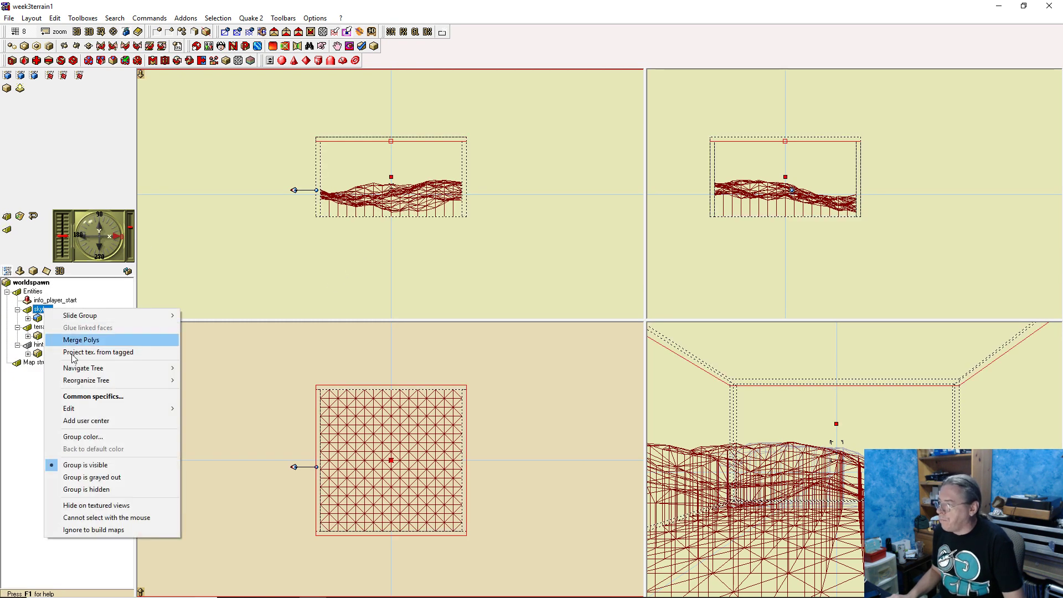
pyautogui.click(85, 489)
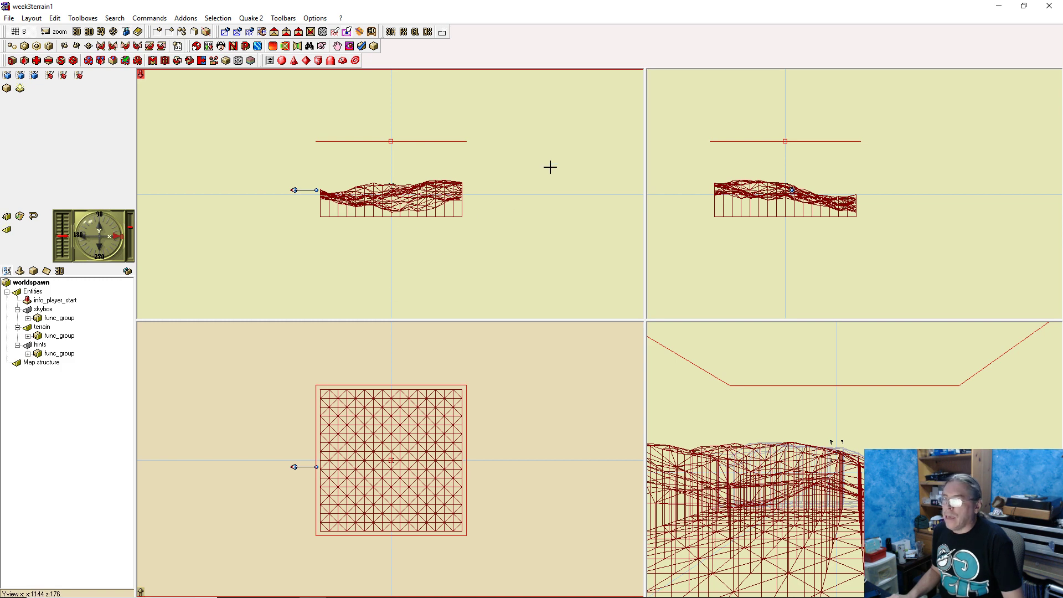
# Select individual terrain brushes along the east edge in the top view to examine their heights
pyautogui.click(460, 392)
pyautogui.click(457, 527)
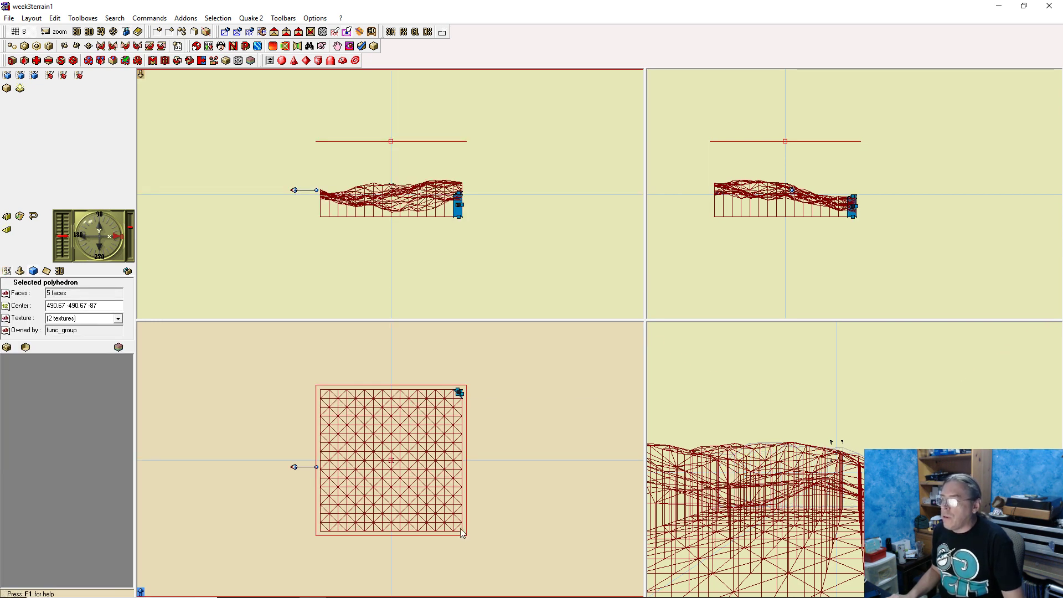
pyautogui.click(457, 492)
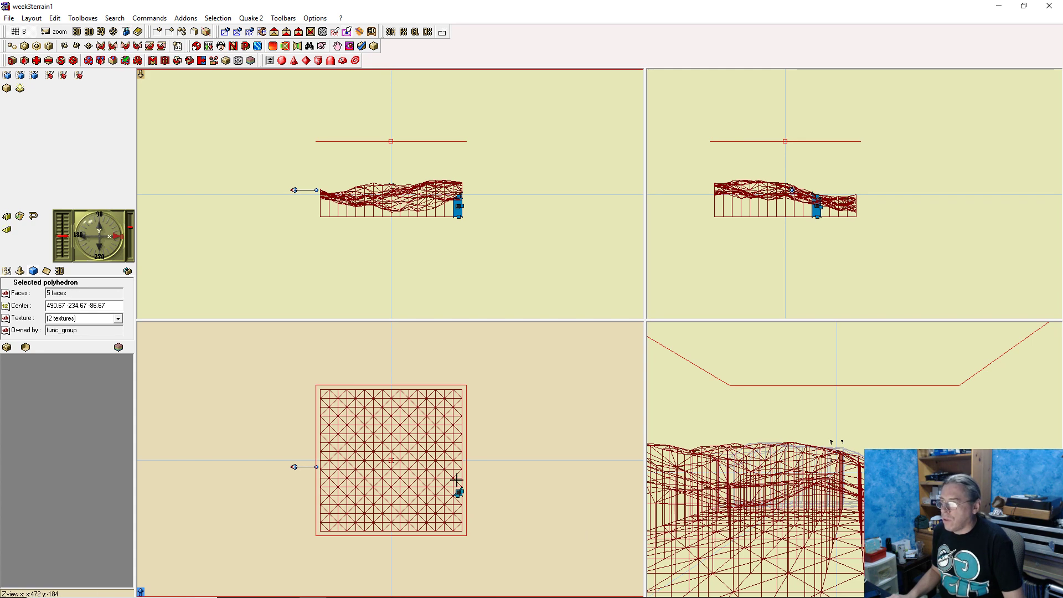
pyautogui.click(457, 481)
pyautogui.click(448, 441)
pyautogui.click(457, 423)
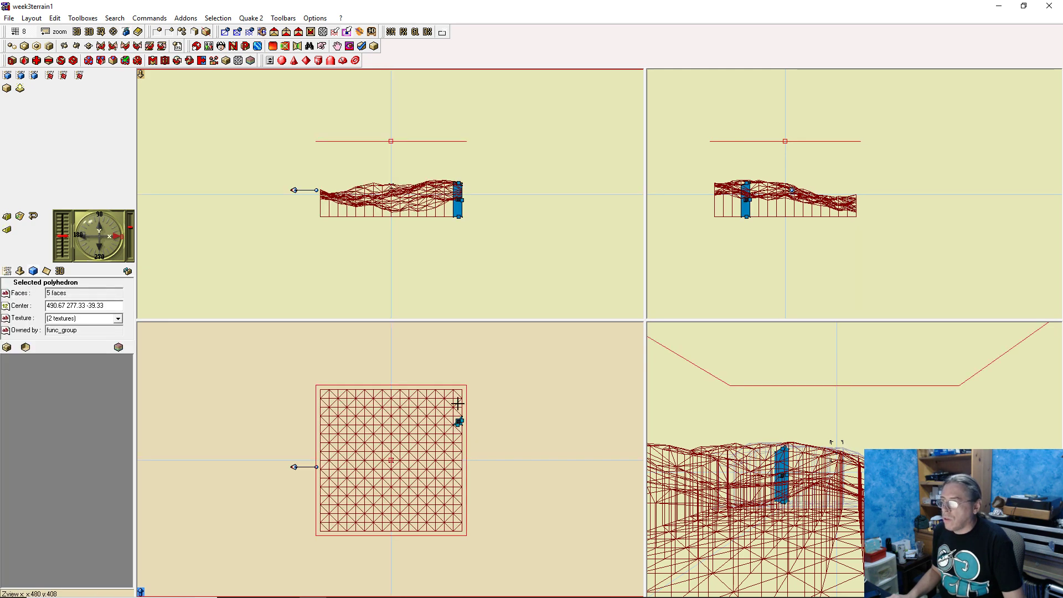
pyautogui.click(457, 402)
pyautogui.click(456, 395)
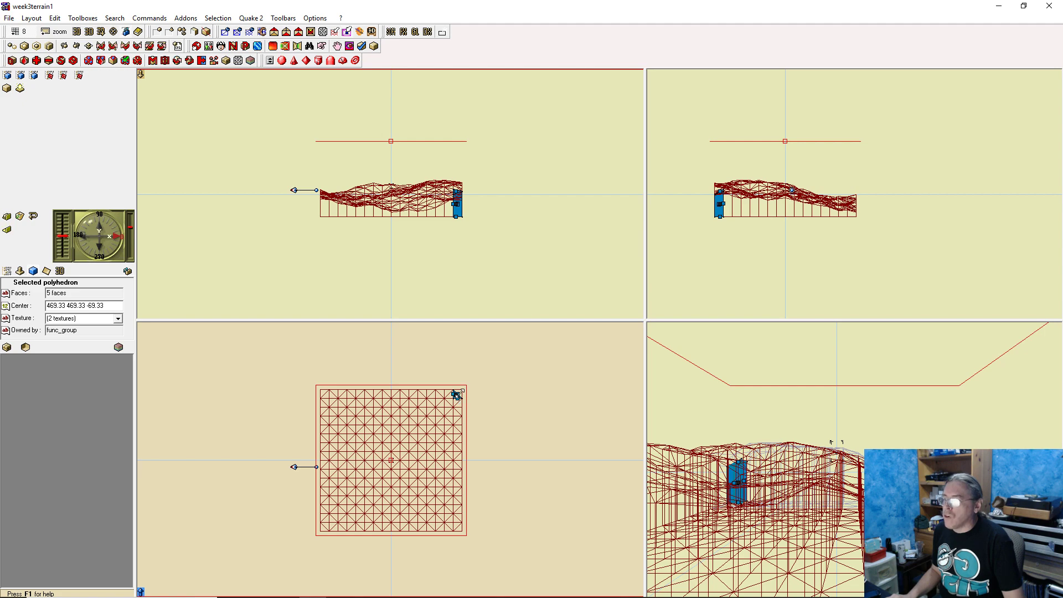
# Examine the terrain from several 3D angles and select individual brushes along its east, north and west edges to compare them
pyautogui.click(868, 383)
pyautogui.moveTo(868, 383); pyautogui.dragTo(839, 392)
pyautogui.moveTo(902, 410); pyautogui.dragTo(852, 353)
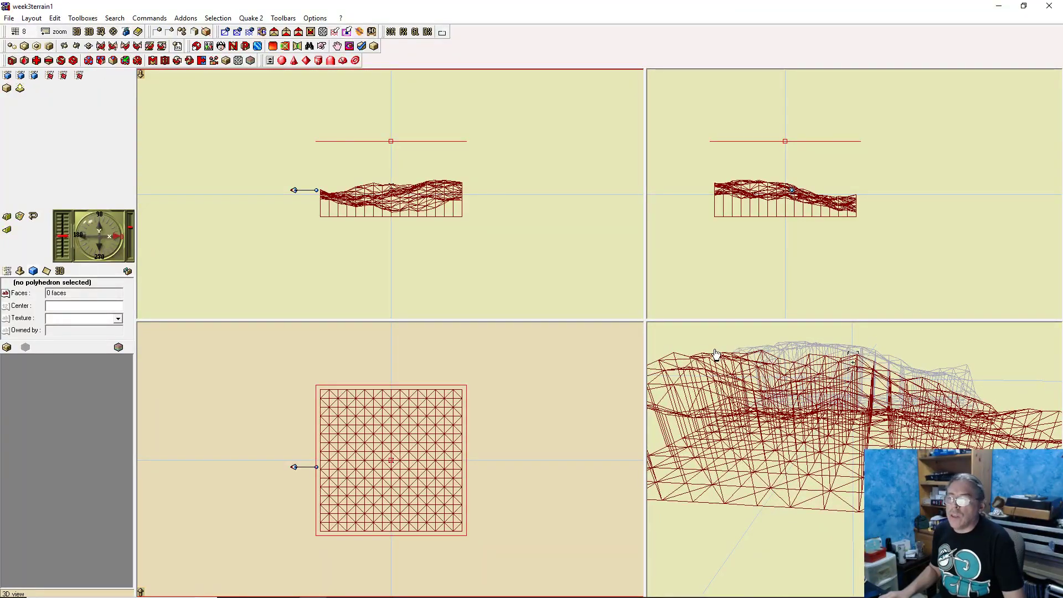
pyautogui.moveTo(667, 365); pyautogui.dragTo(746, 405)
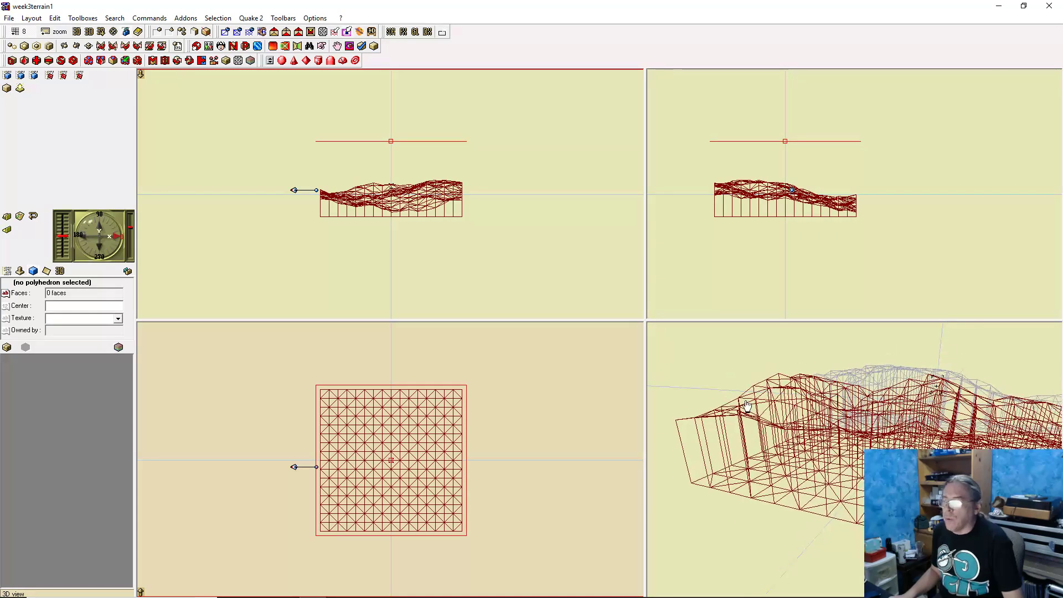
pyautogui.click(462, 416)
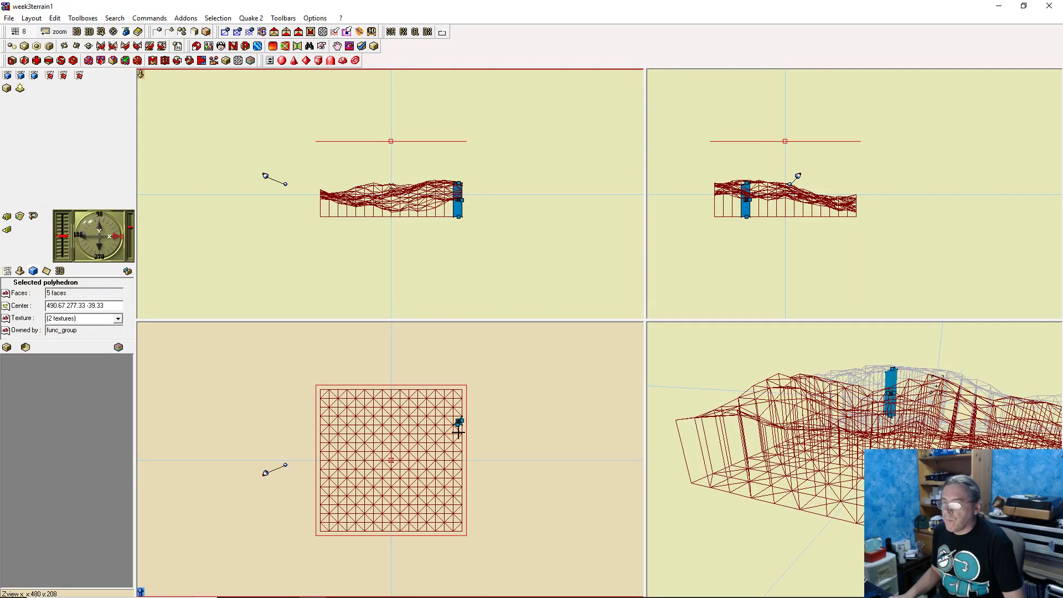
pyautogui.click(461, 432)
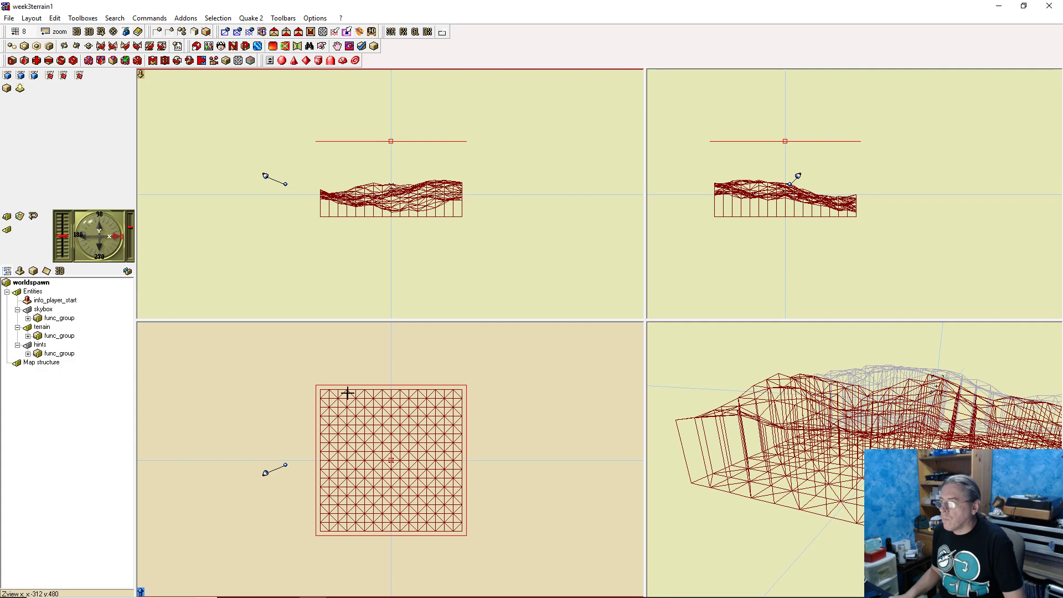
pyautogui.click(348, 394)
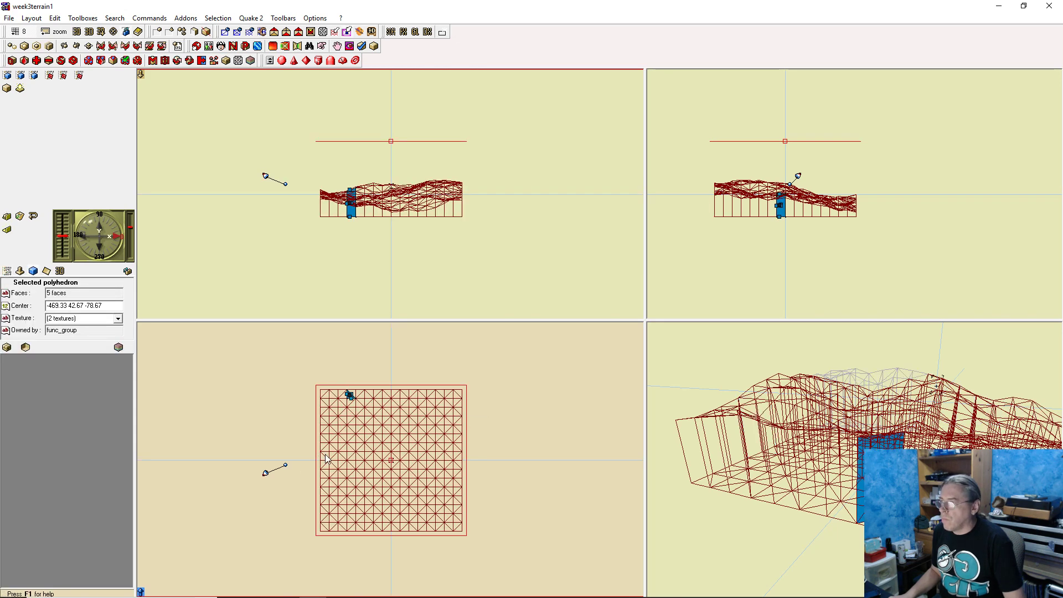
pyautogui.click(326, 483)
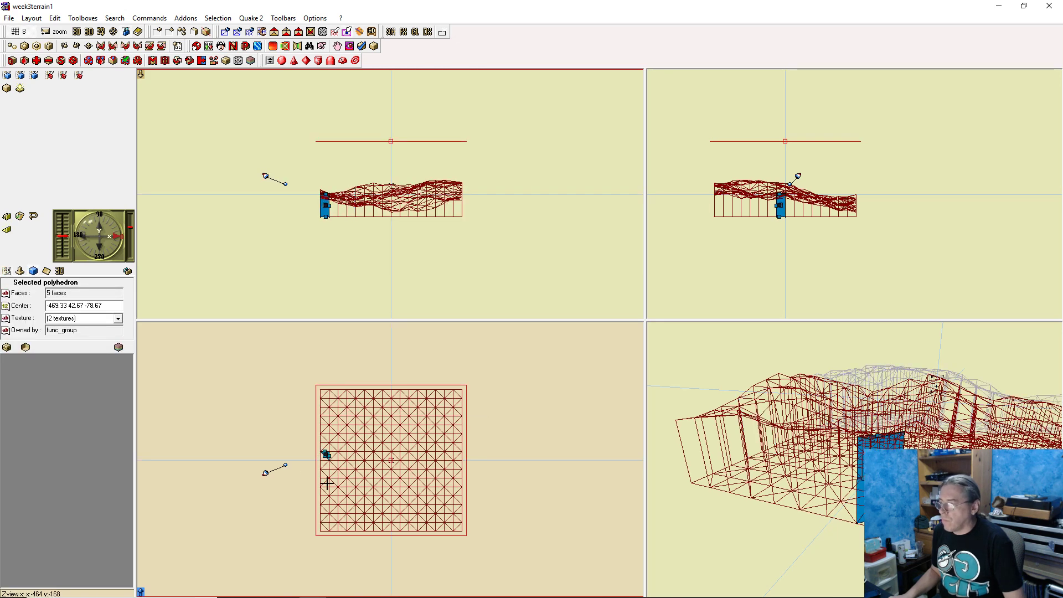
pyautogui.click(457, 426)
pyautogui.click(434, 395)
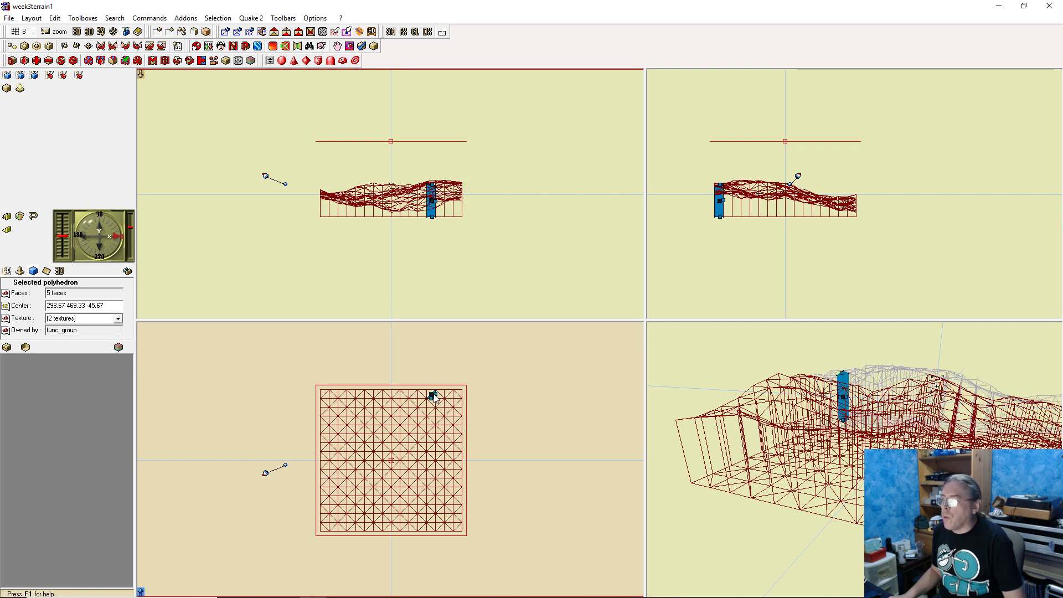
pyautogui.click(441, 393)
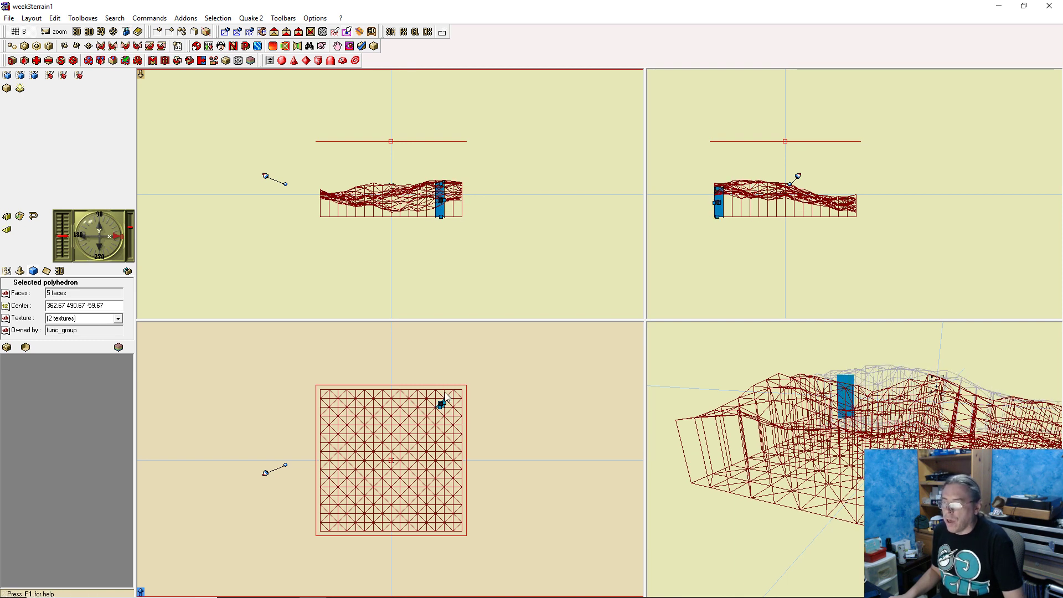
# Glue the top face of the terrain brush in the northeast corner to the tagged skybox ceiling face and clear the selection
pyautogui.click(459, 393)
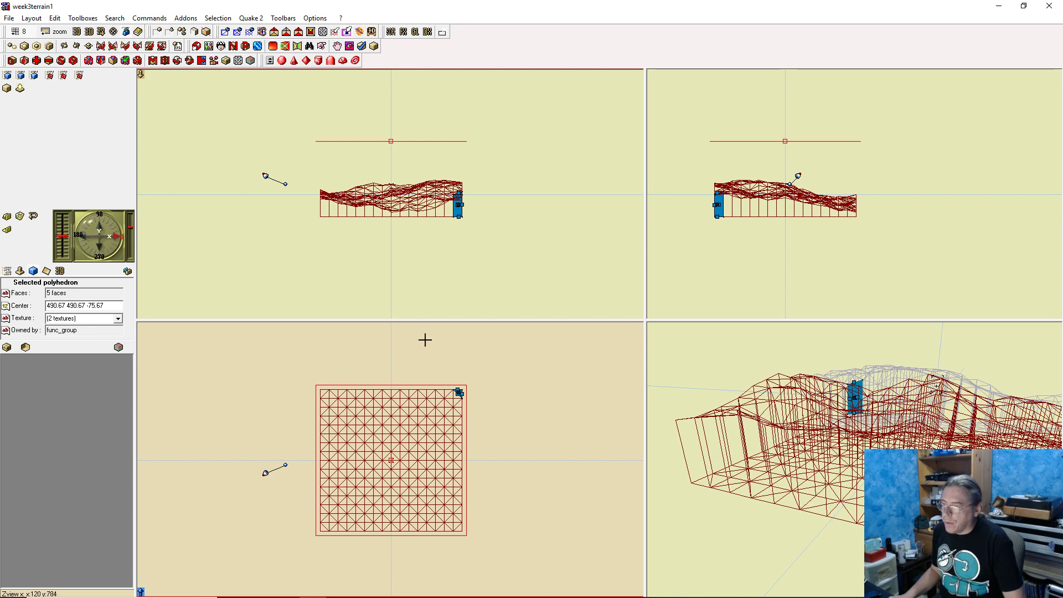
pyautogui.rightClick(458, 192)
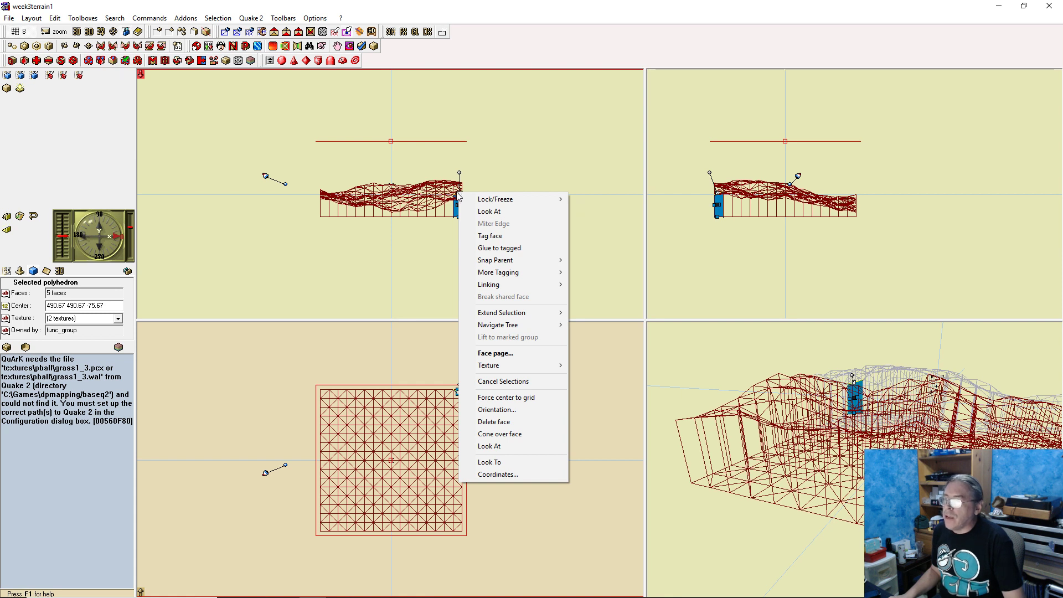
pyautogui.click(508, 247)
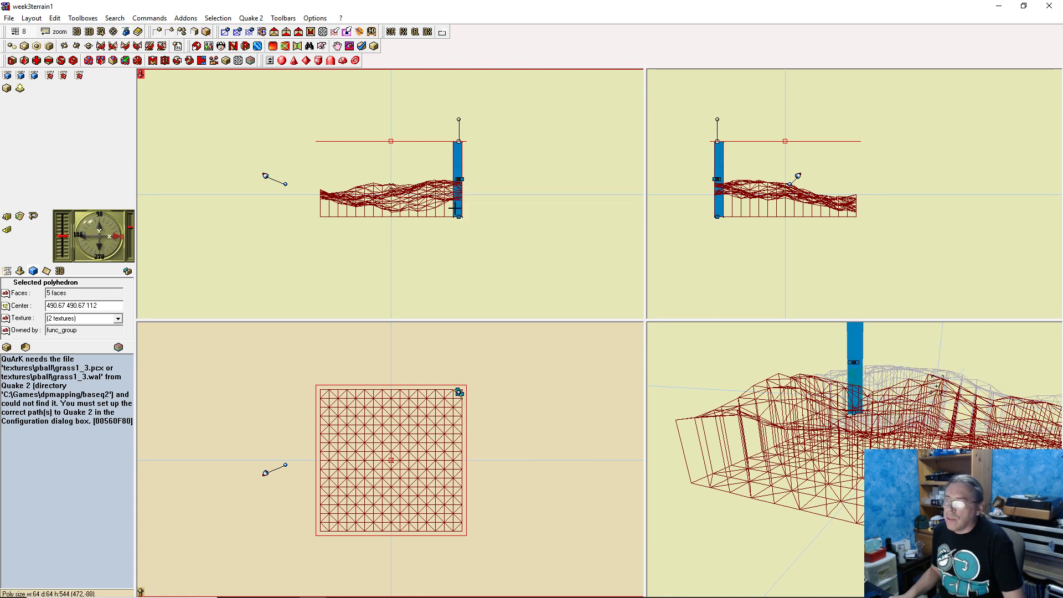
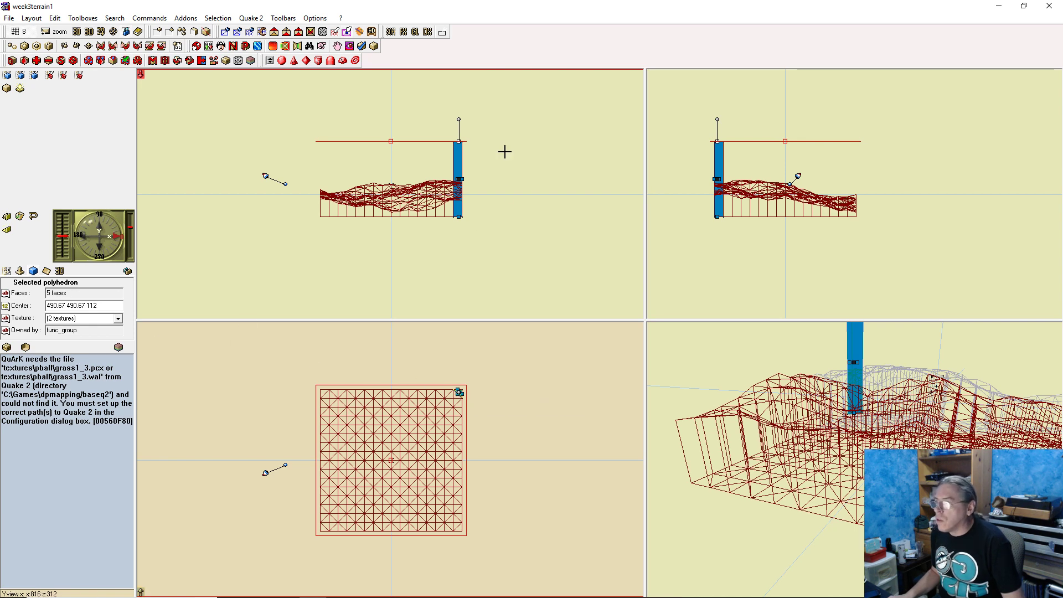
pyautogui.click(466, 258)
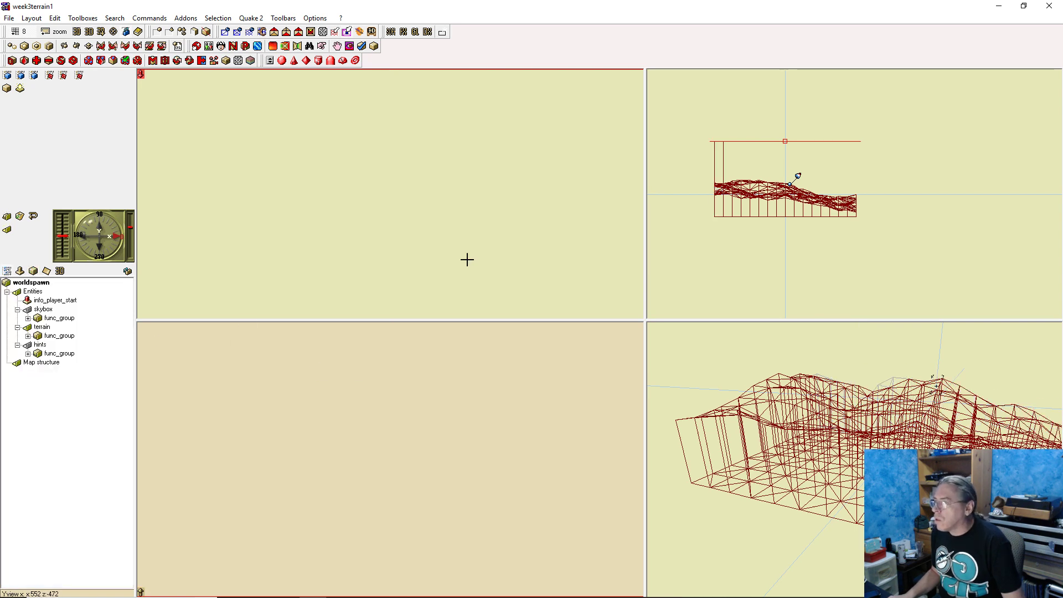
# Replace the texture pball/grass1_3 with pball\grassp1 across the whole map and clear the resulting selection
pyautogui.click(114, 18)
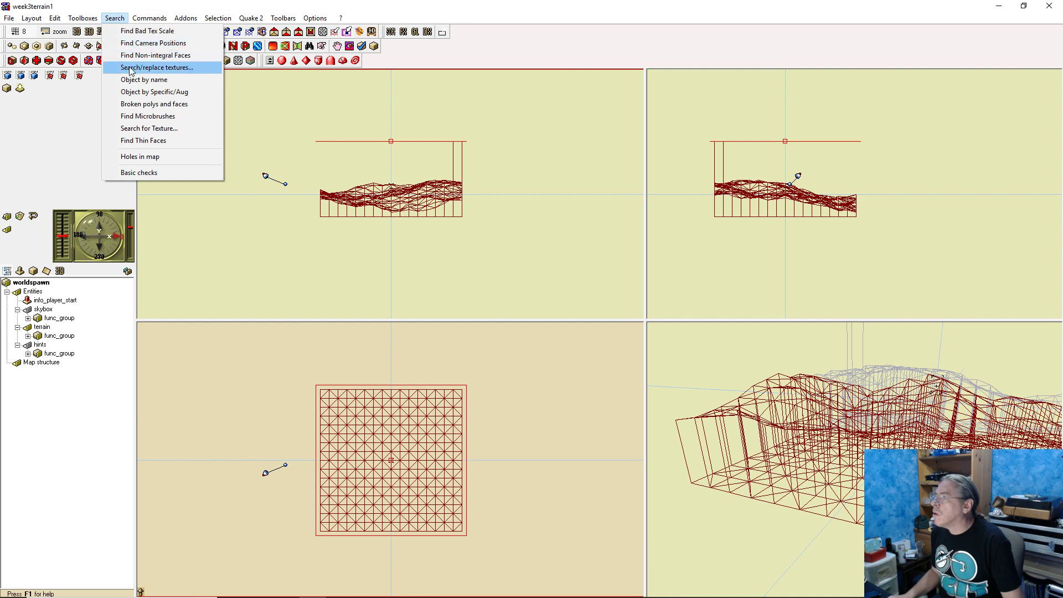
pyautogui.click(156, 67)
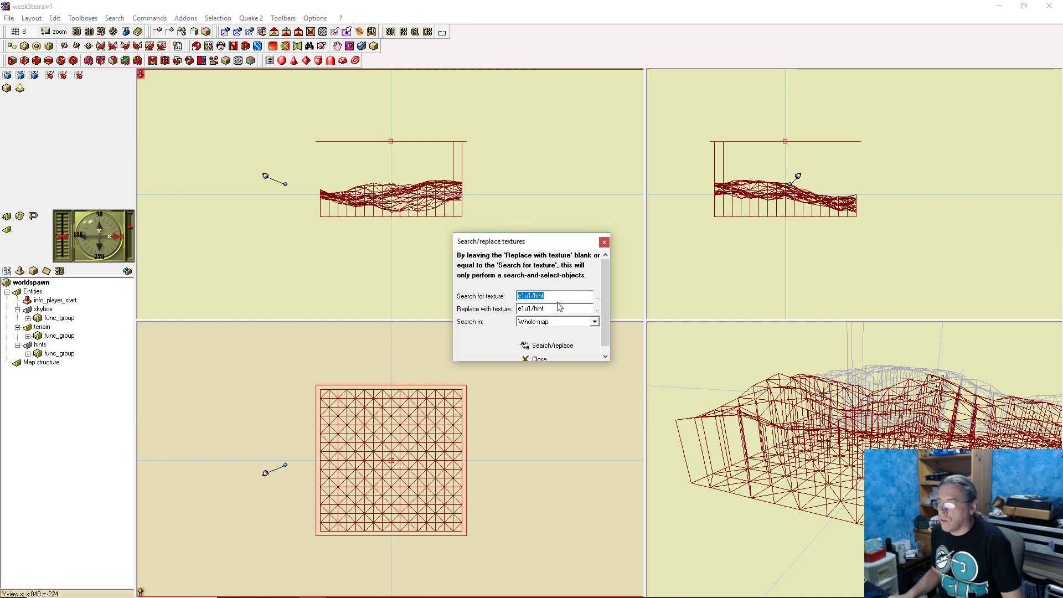
pyautogui.click(597, 296)
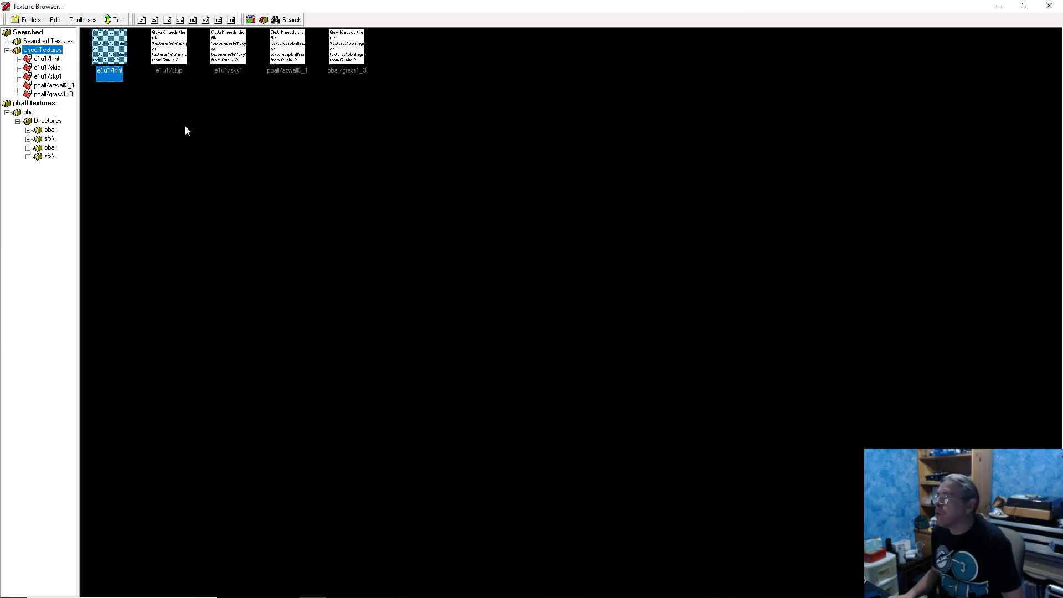
pyautogui.doubleClick(346, 49)
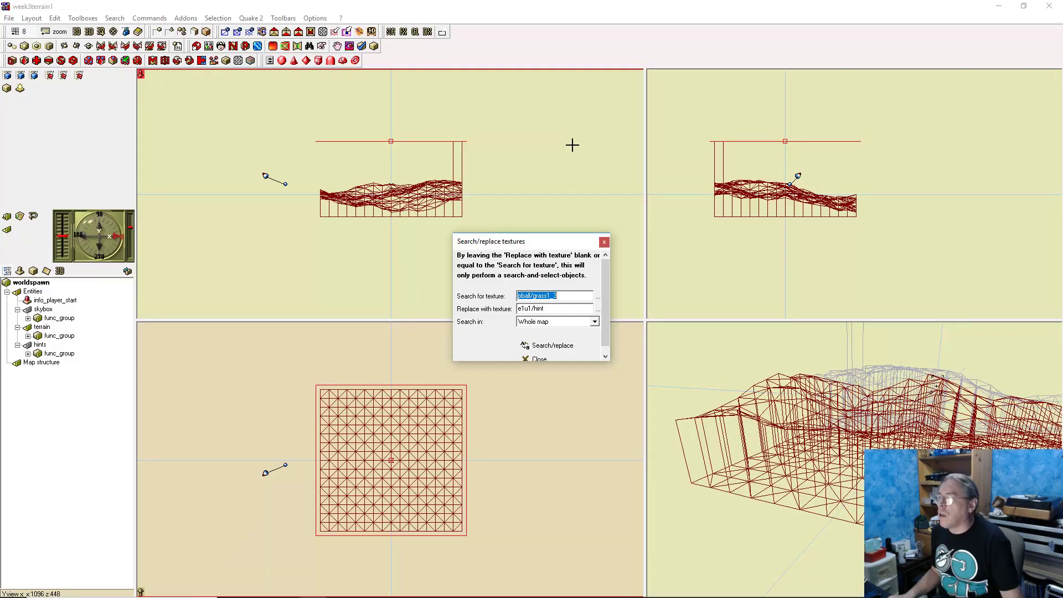
pyautogui.click(597, 309)
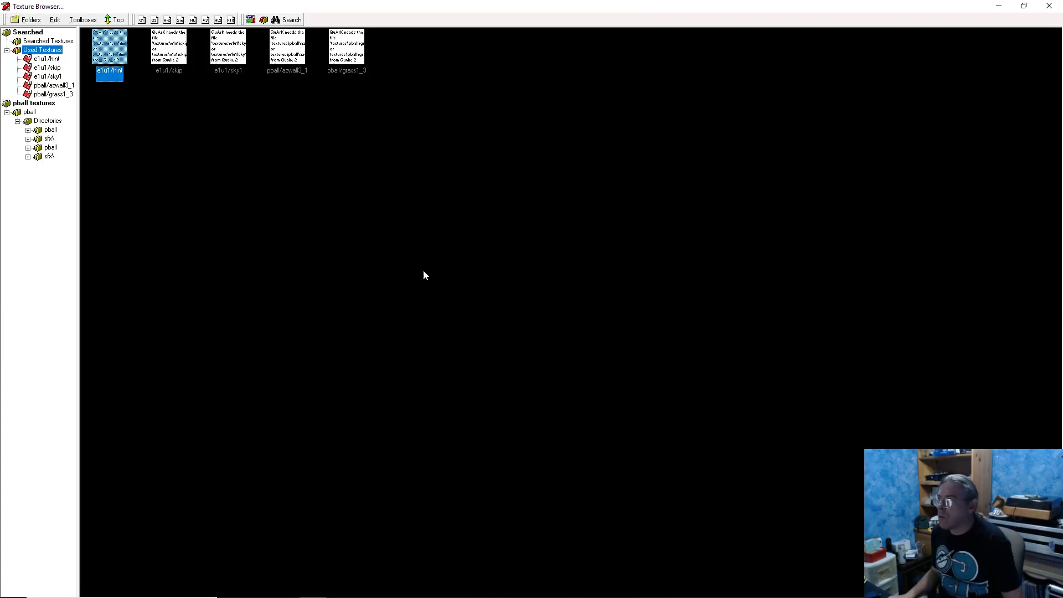
pyautogui.click(49, 130)
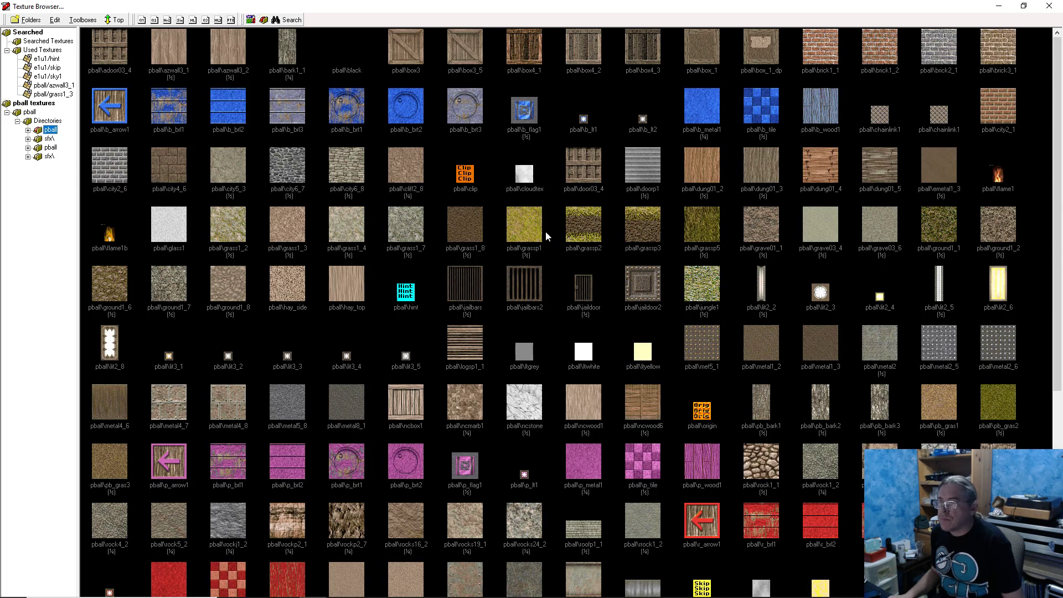
pyautogui.doubleClick(522, 228)
pyautogui.click(573, 346)
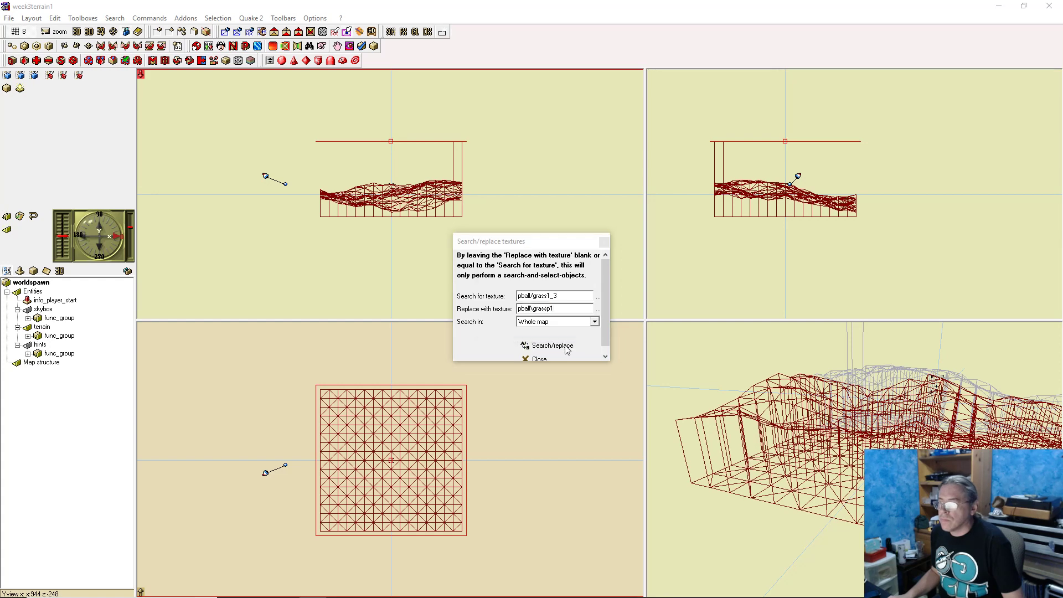
pyautogui.click(510, 320)
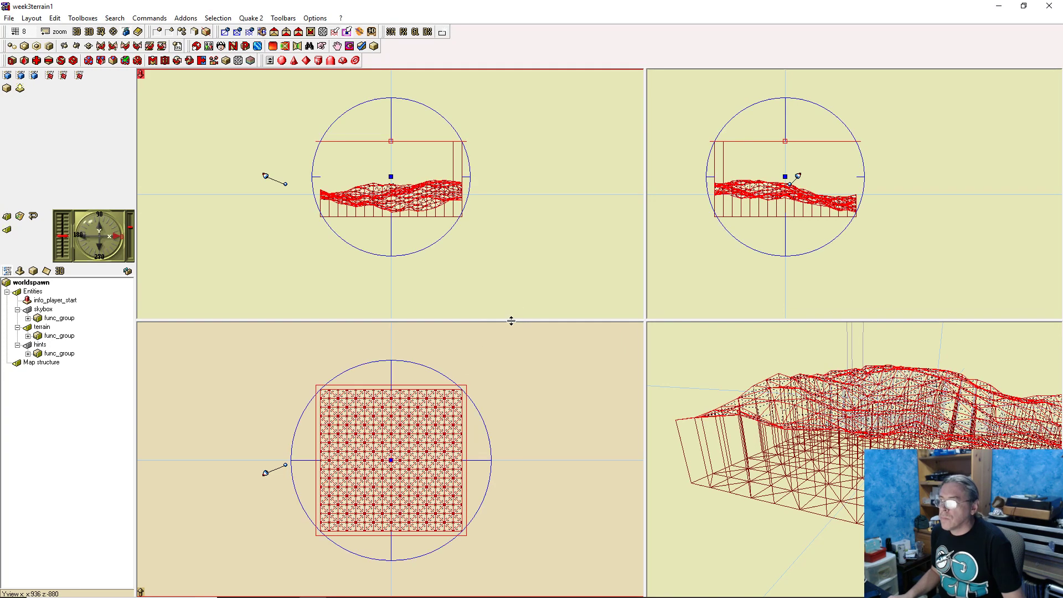
pyautogui.click(545, 254)
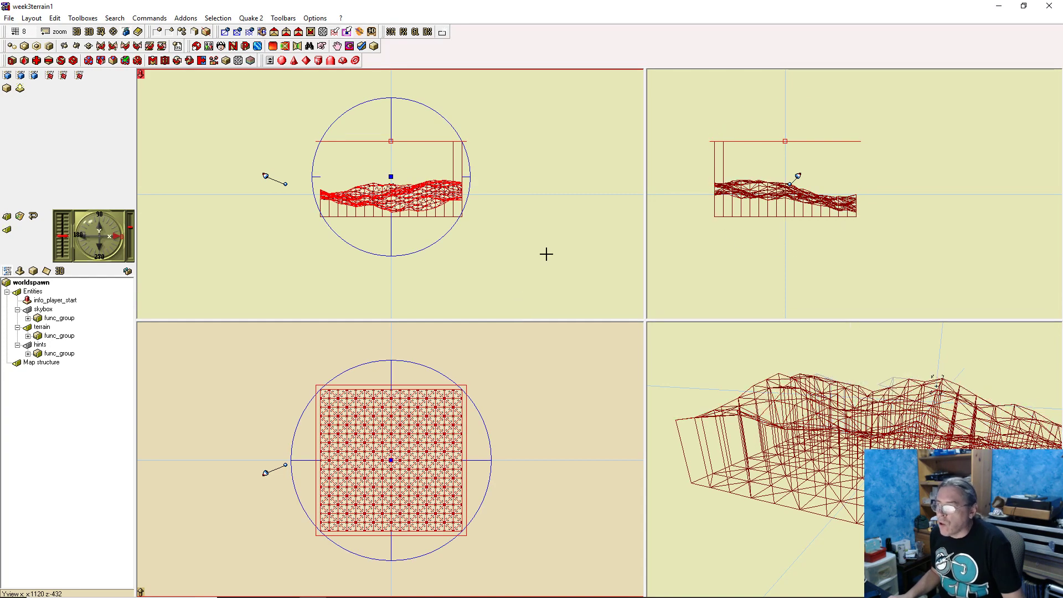
pyautogui.click(455, 210)
pyautogui.click(541, 211)
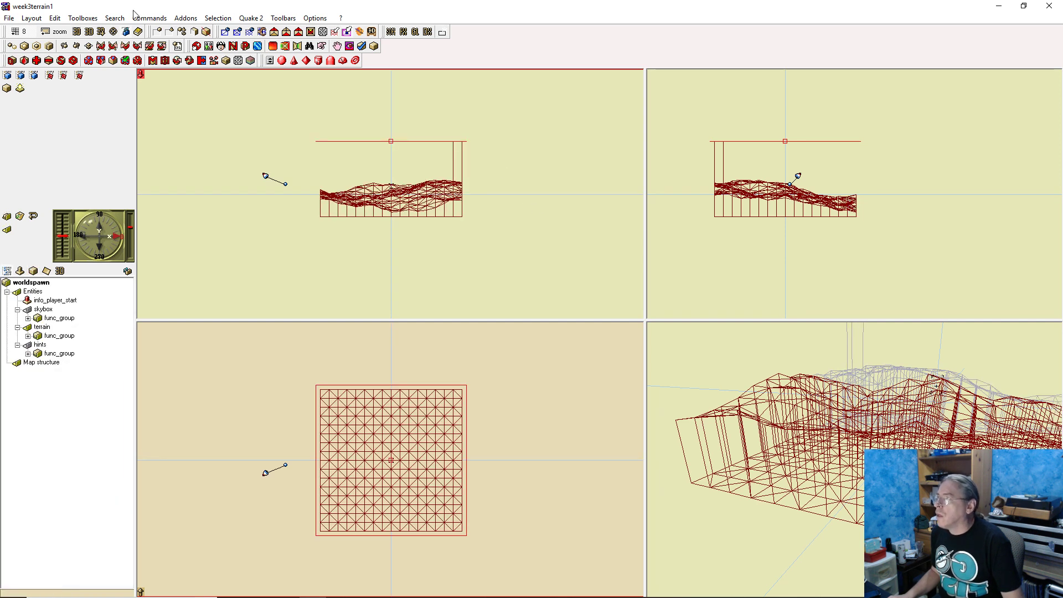
# Replace the texture pball/azwall3_1 with pball\rockp2_1 across the whole map and clear the resulting selection
pyautogui.click(114, 18)
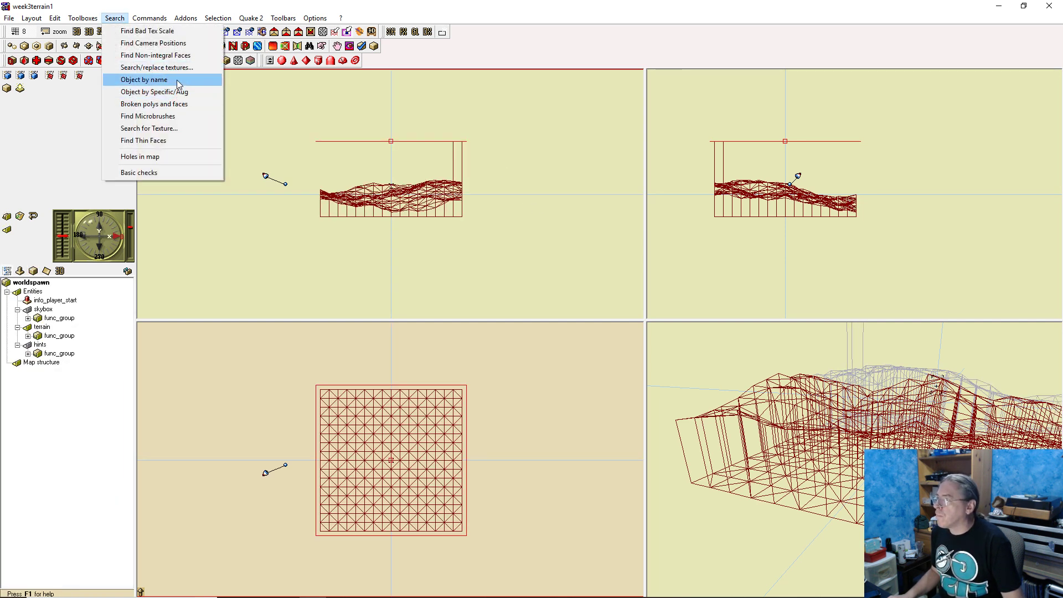
pyautogui.click(166, 67)
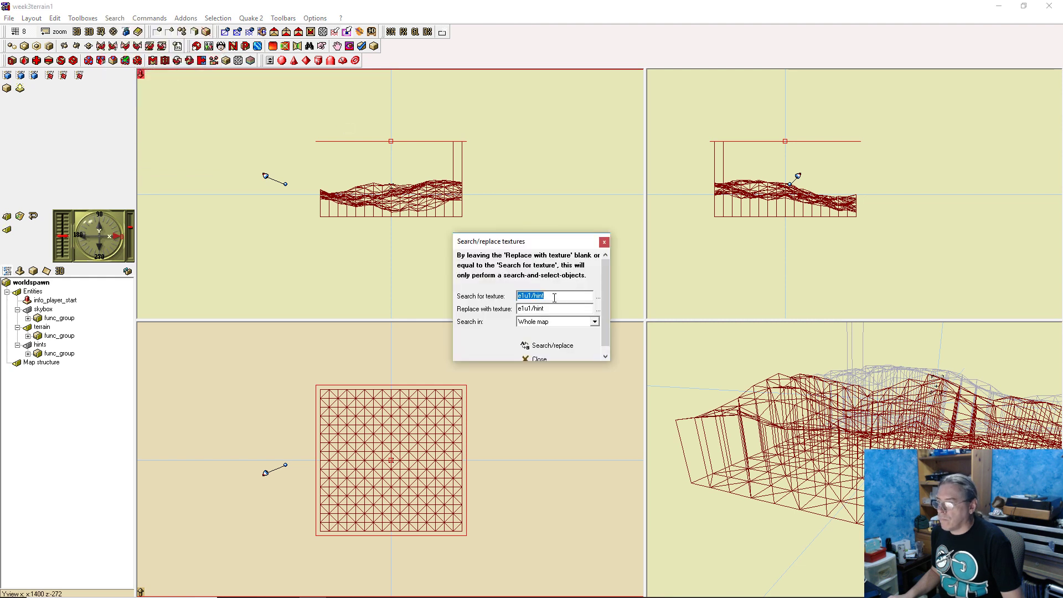
pyautogui.click(598, 298)
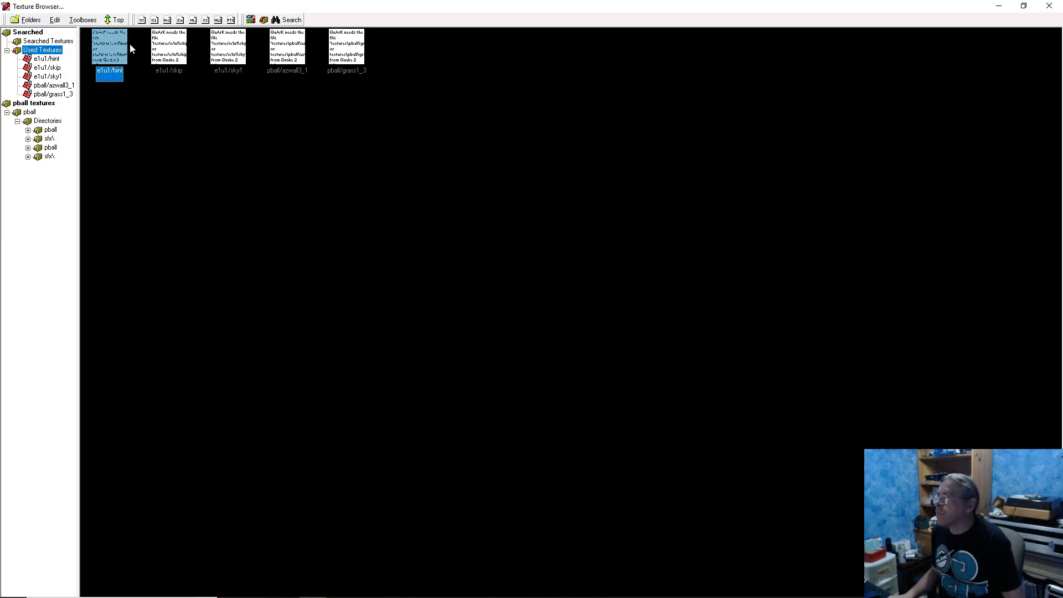
pyautogui.doubleClick(288, 49)
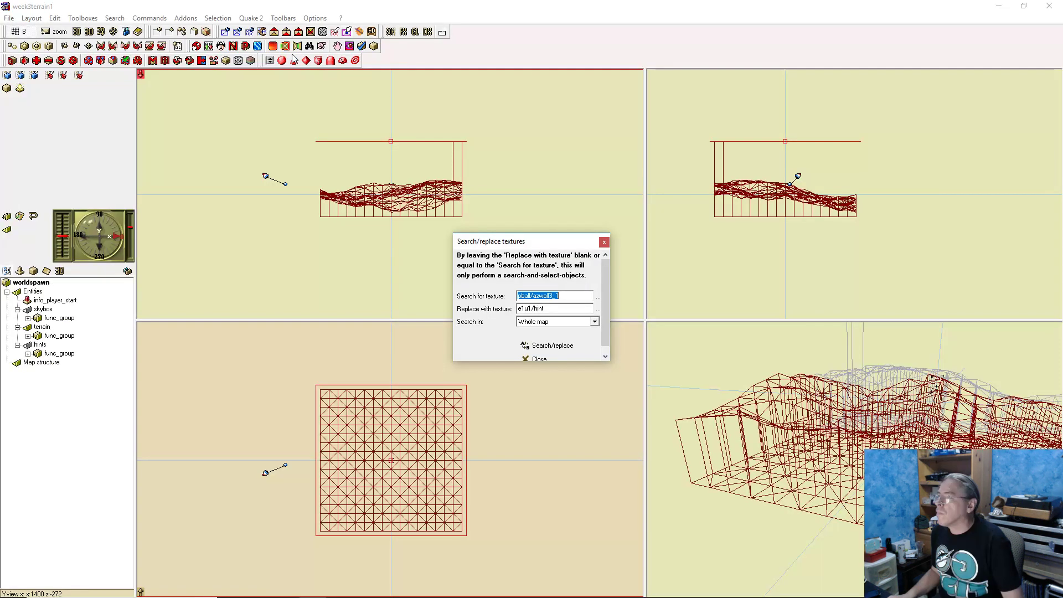
pyautogui.click(597, 310)
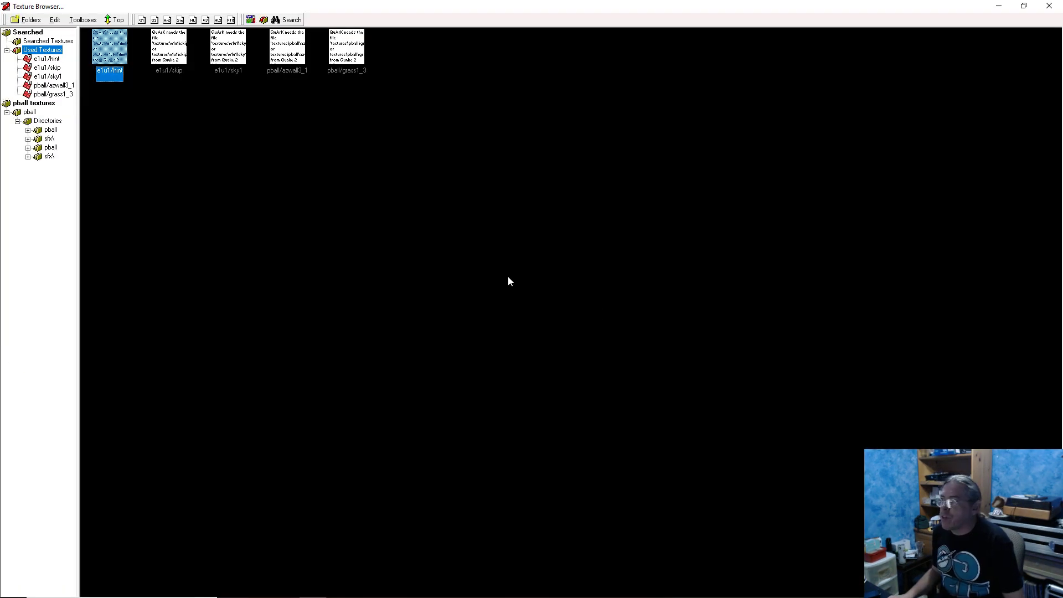
pyautogui.click(49, 130)
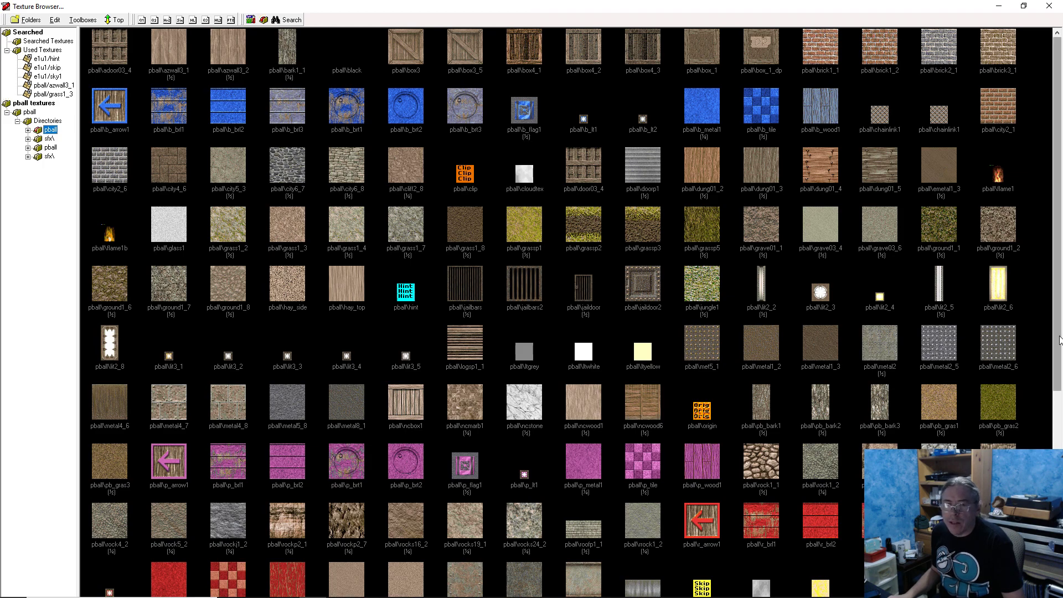
pyautogui.scroll(-5, 641, 251)
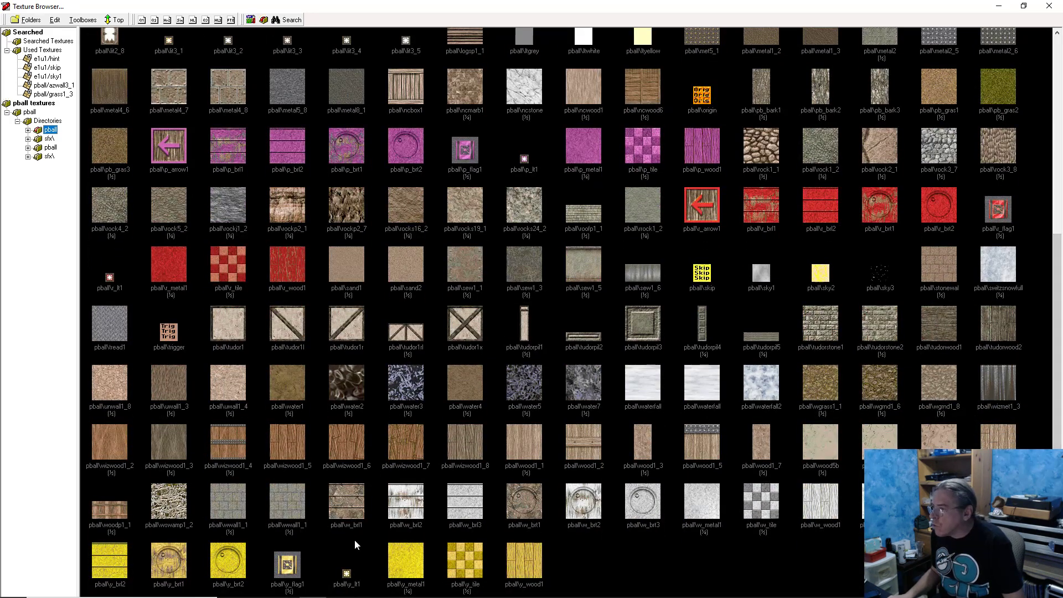
pyautogui.doubleClick(288, 202)
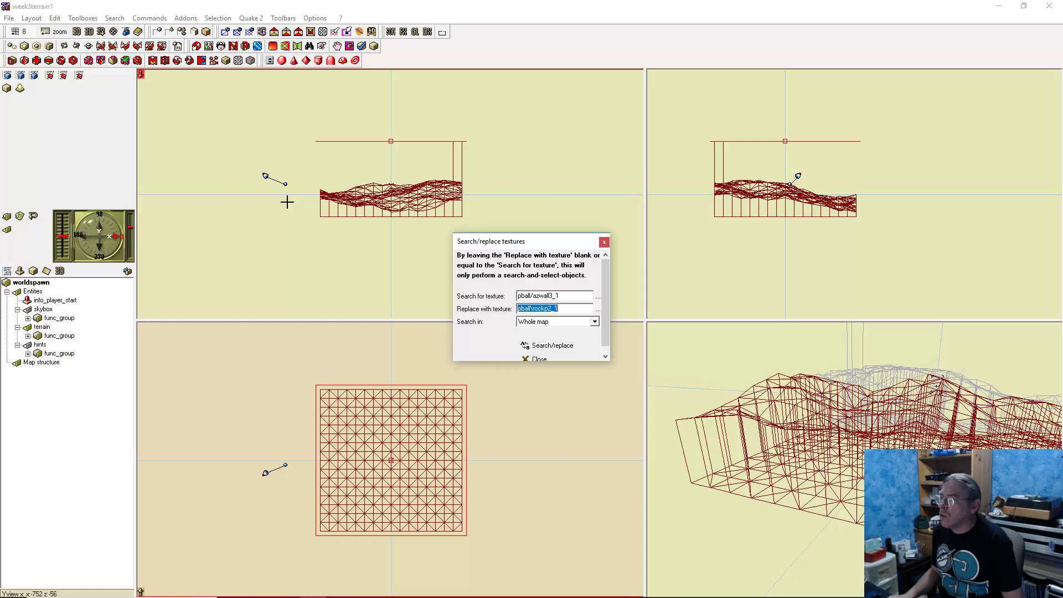
pyautogui.click(564, 348)
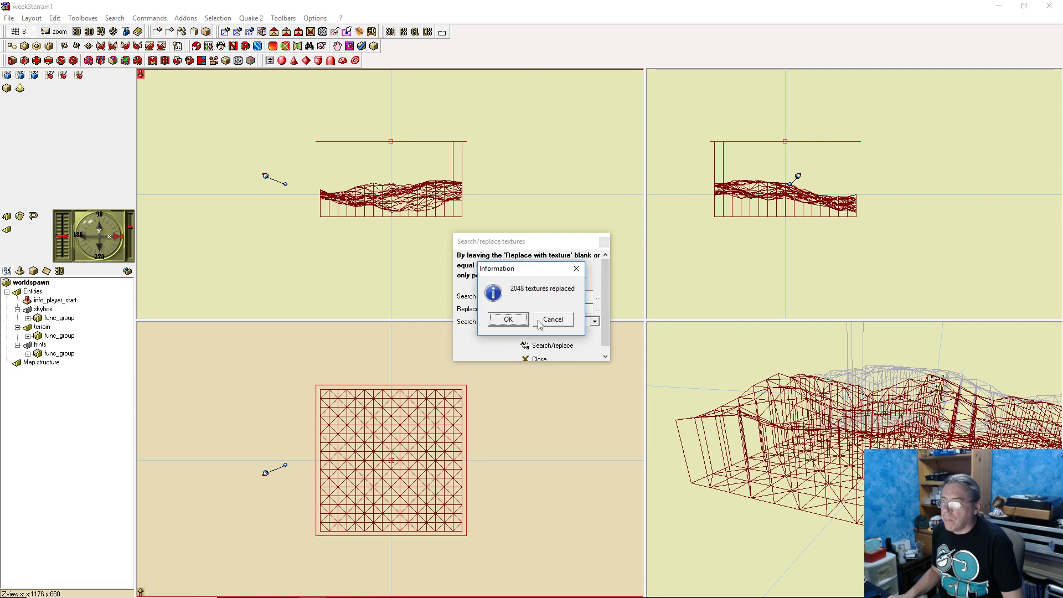
pyautogui.click(515, 318)
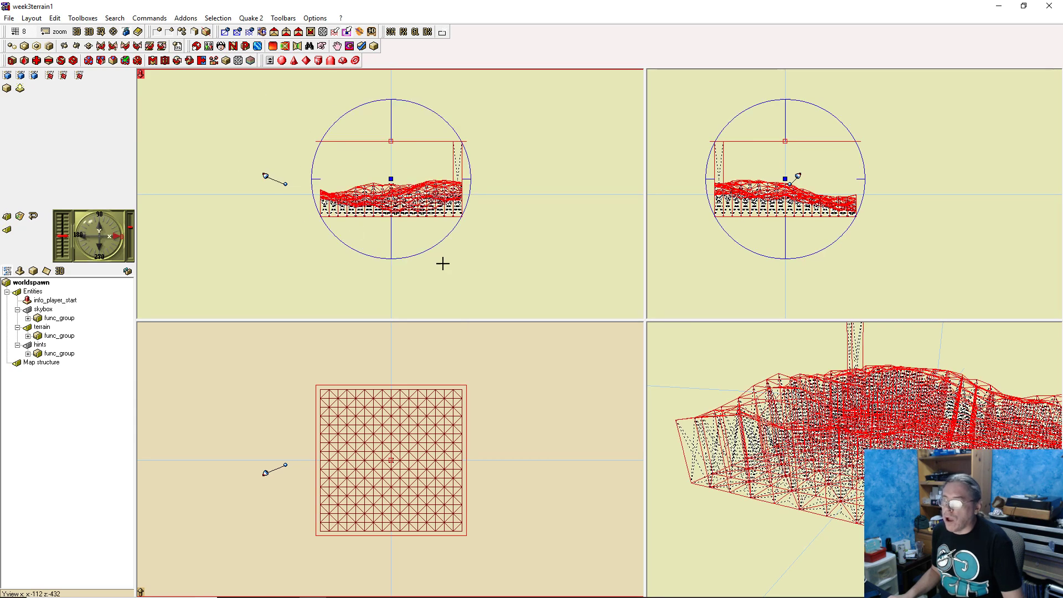
pyautogui.click(545, 252)
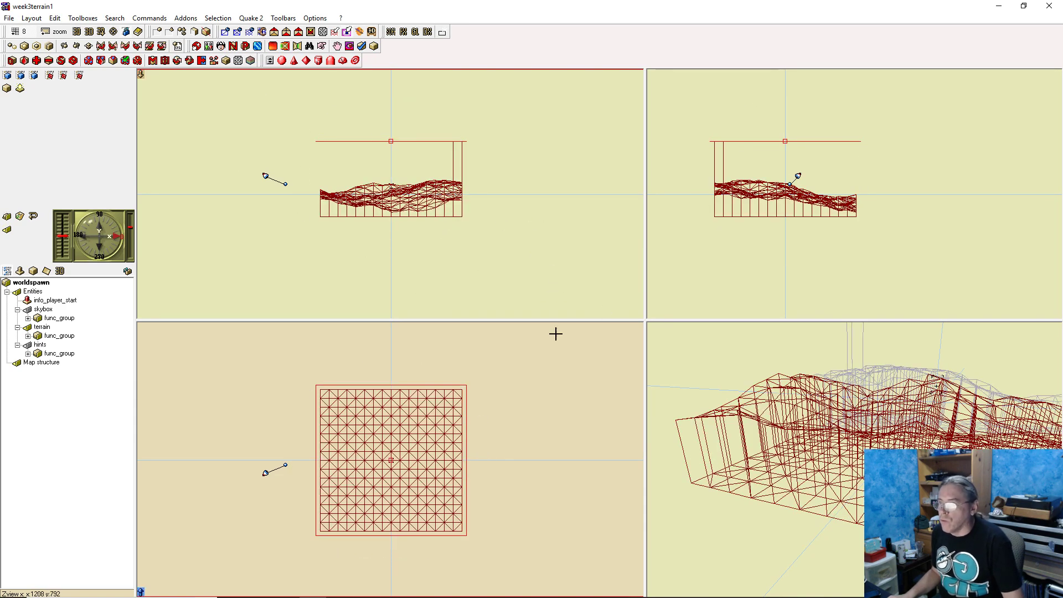
# Try to glue the top face of the southwest-half terrain brush in the northeast corner cell to the tagged ceiling face
pyautogui.click(460, 393)
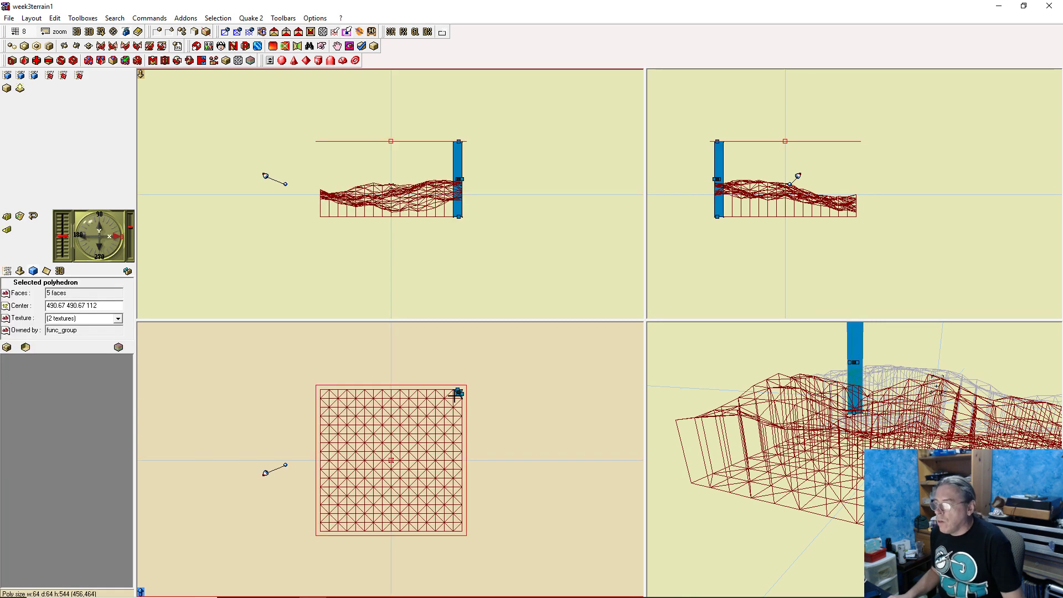
pyautogui.click(456, 398)
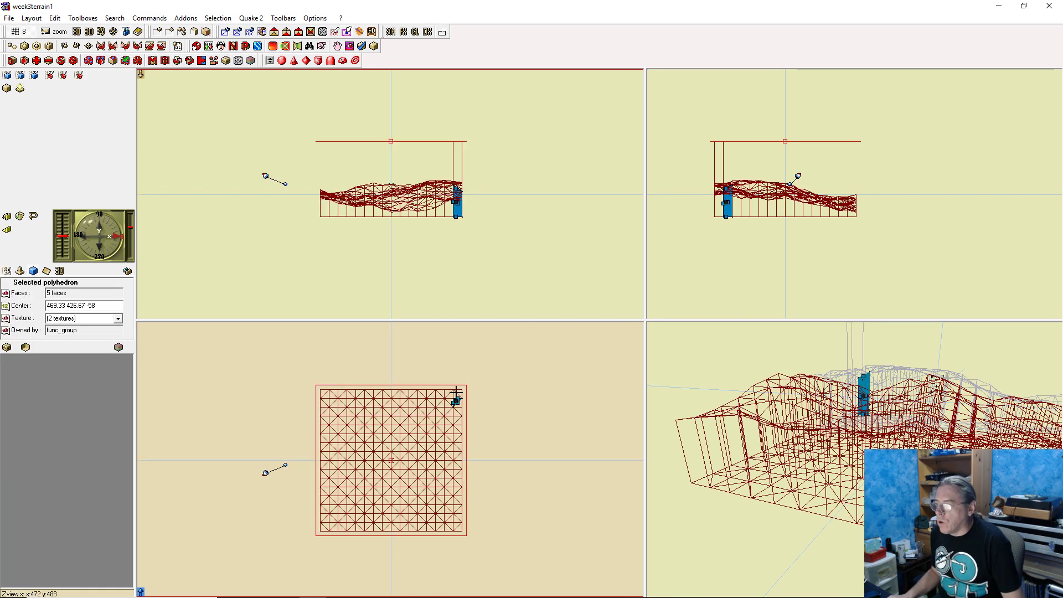
pyautogui.moveTo(495, 415); pyautogui.dragTo(518, 454, button='right')
pyautogui.moveTo(571, 381); pyautogui.dragTo(607, 458, button='right')
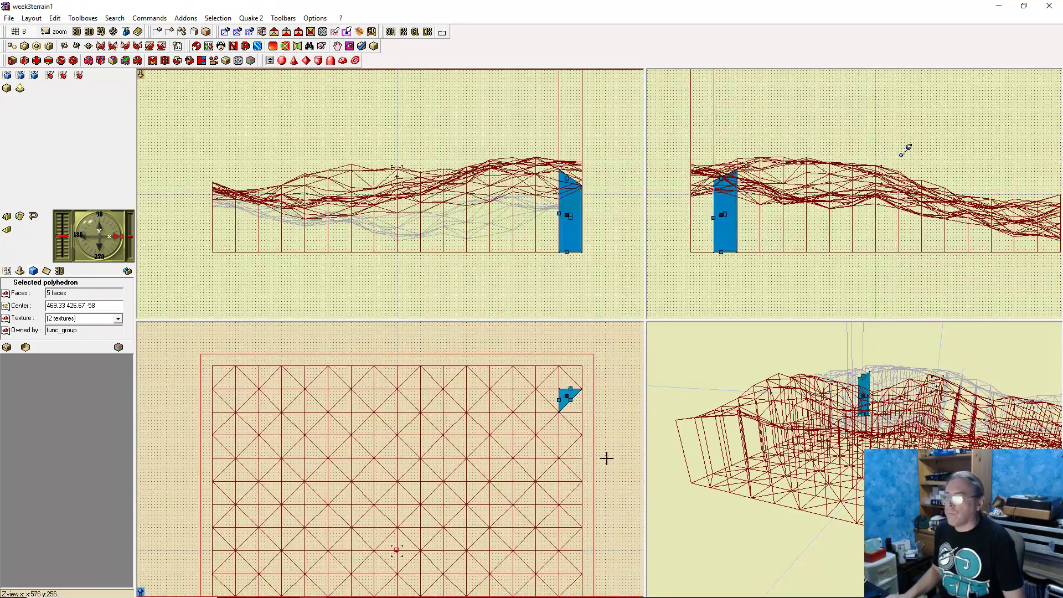
pyautogui.click(564, 382)
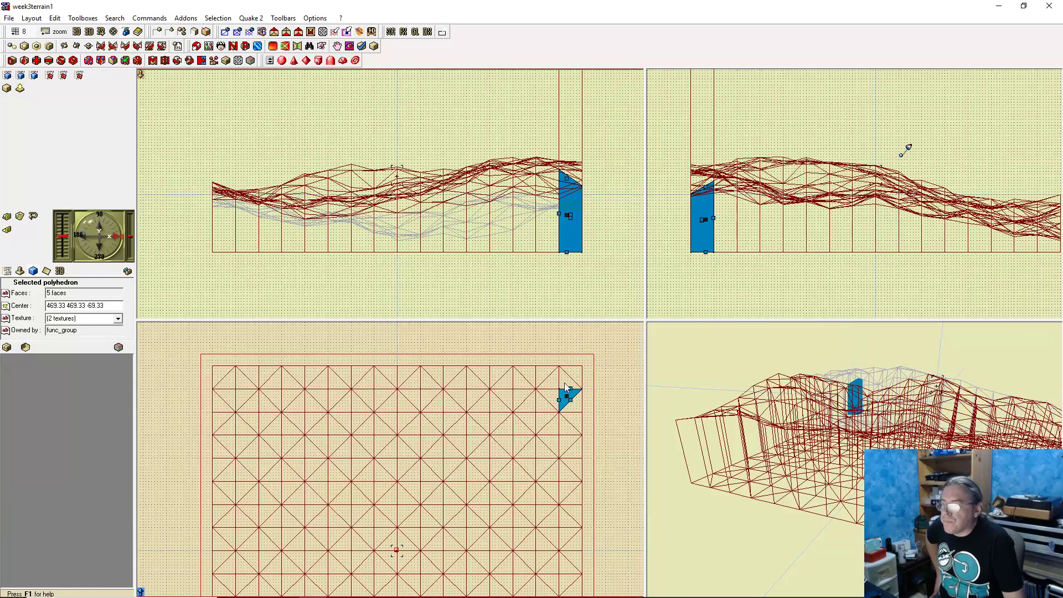
pyautogui.rightClick(566, 185)
pyautogui.click(615, 240)
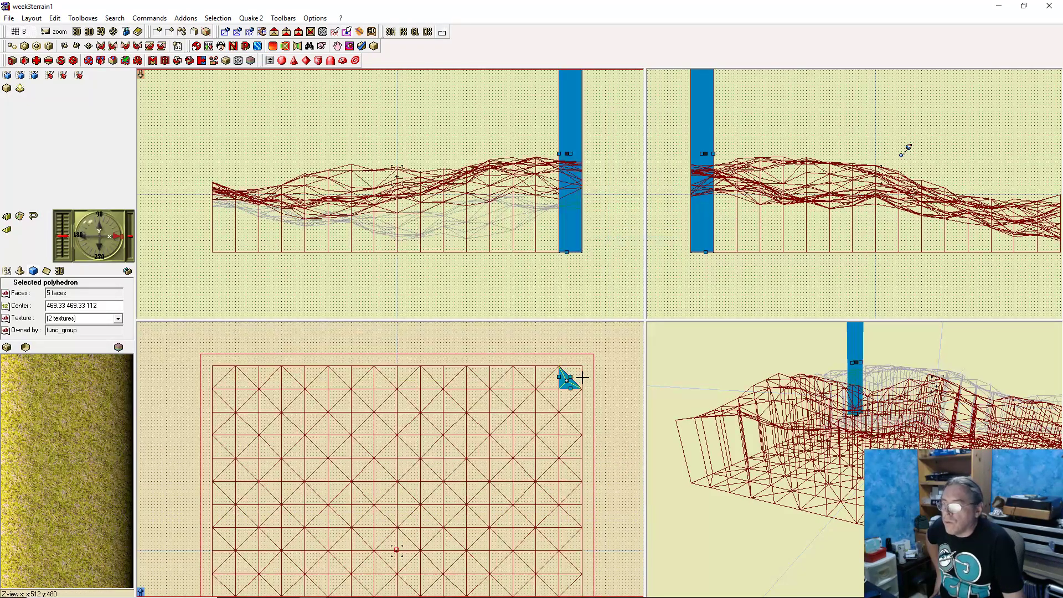
# Tag the top face of the nearest terrain brush west of the northeast corner cell and undo the corner brush's last glue
pyautogui.click(550, 381)
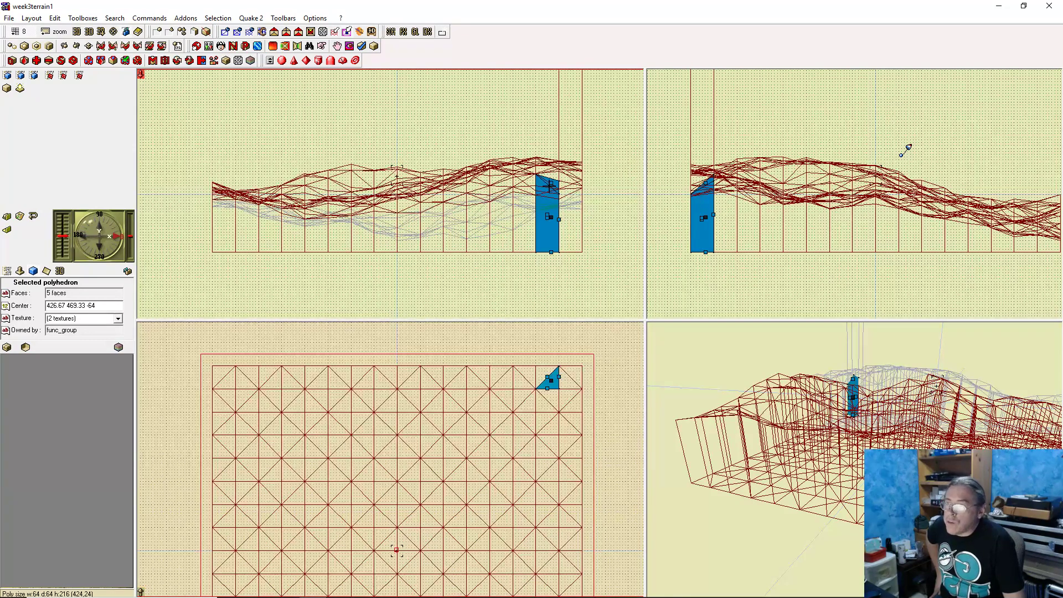
pyautogui.rightClick(550, 186)
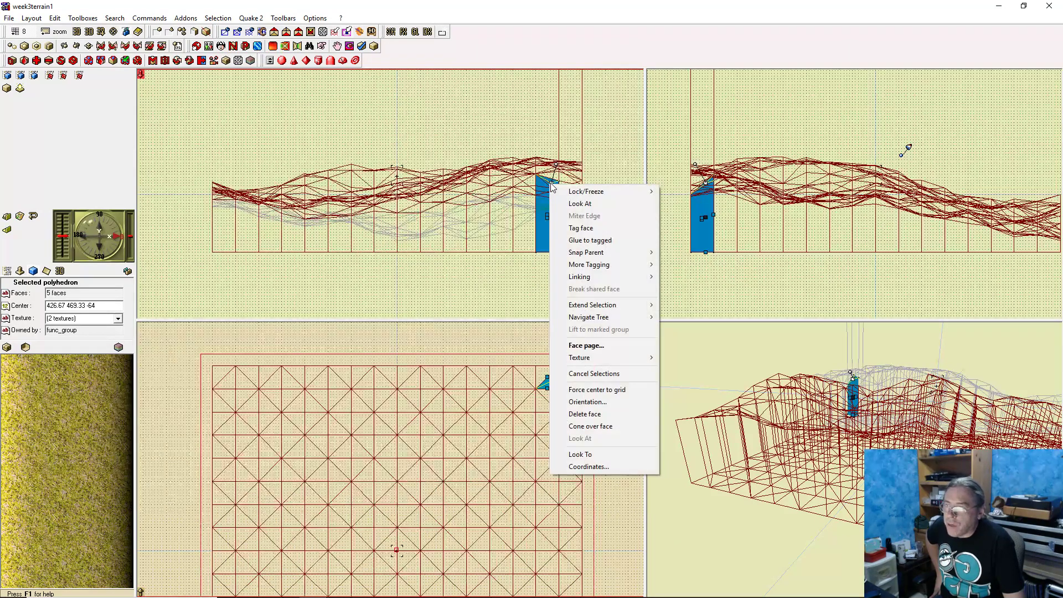
pyautogui.click(574, 227)
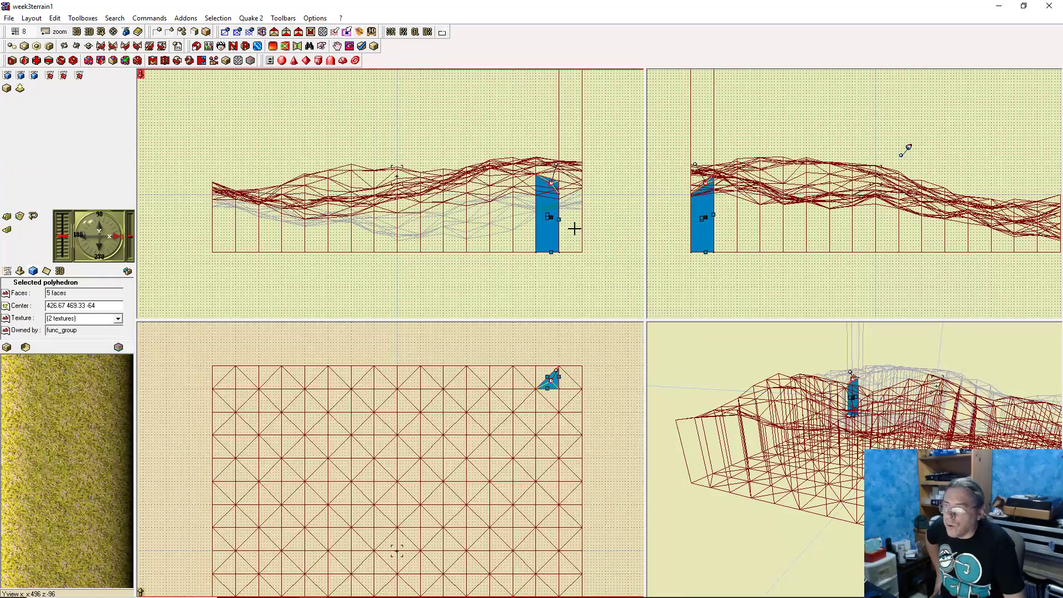
pyautogui.moveTo(568, 229); pyautogui.dragTo(592, 229)
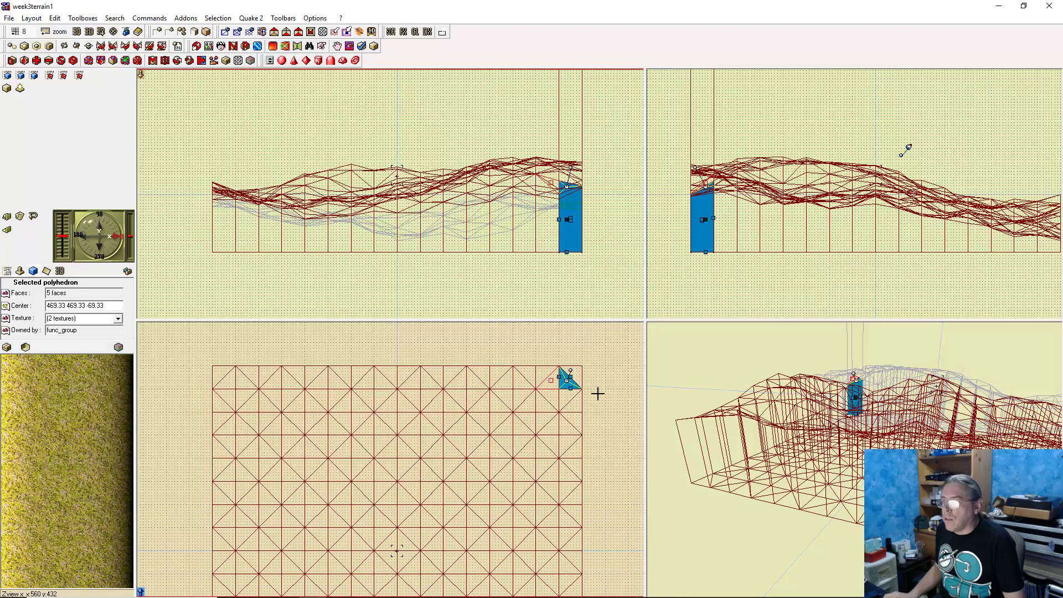
# Make the skybox group visible and tag the underside face of its ceiling brush
pyautogui.click(7, 271)
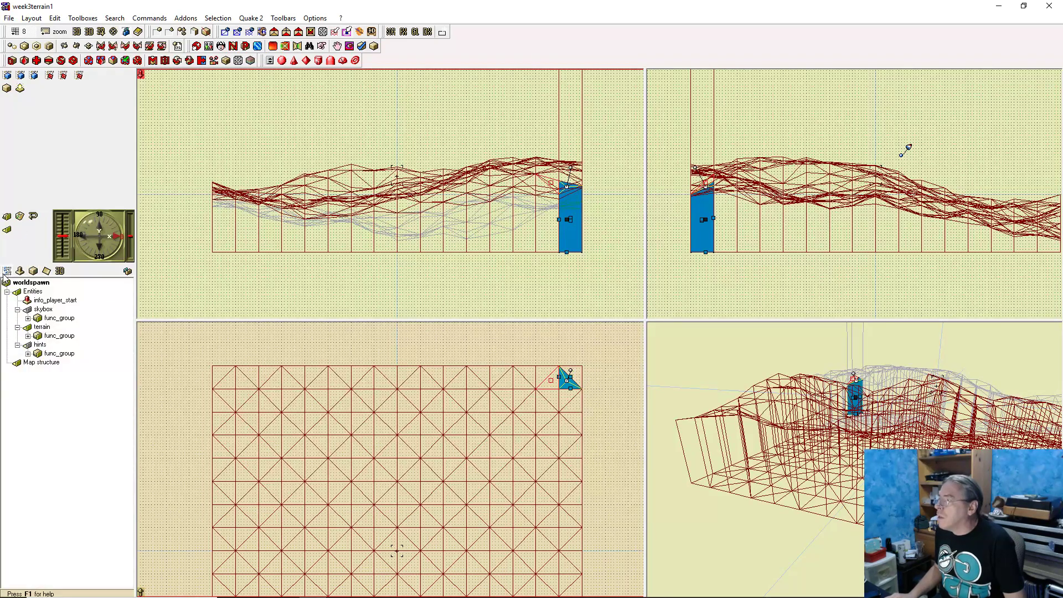
pyautogui.rightClick(42, 311)
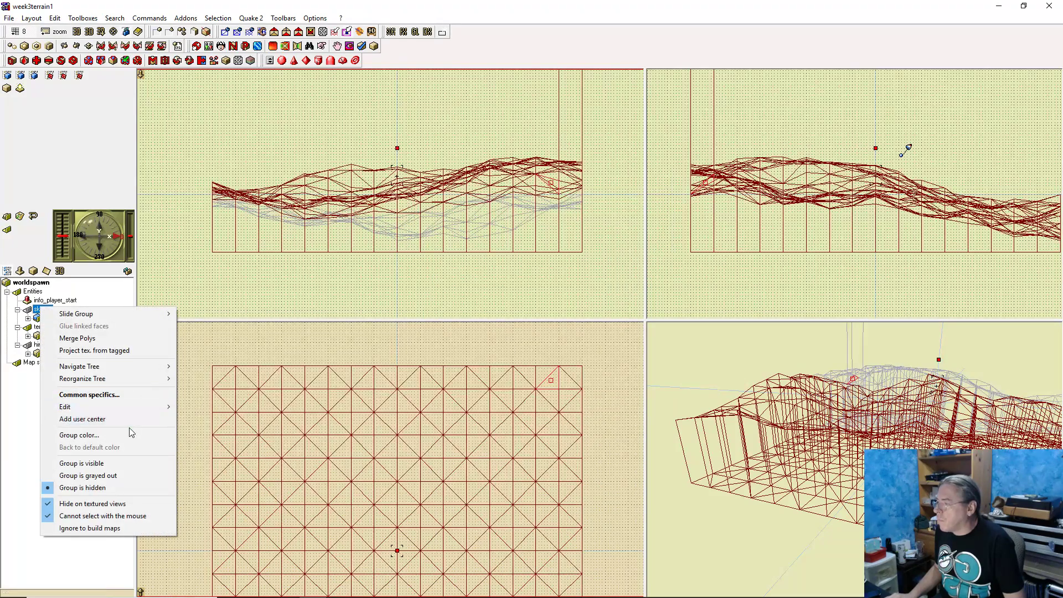
pyautogui.click(131, 463)
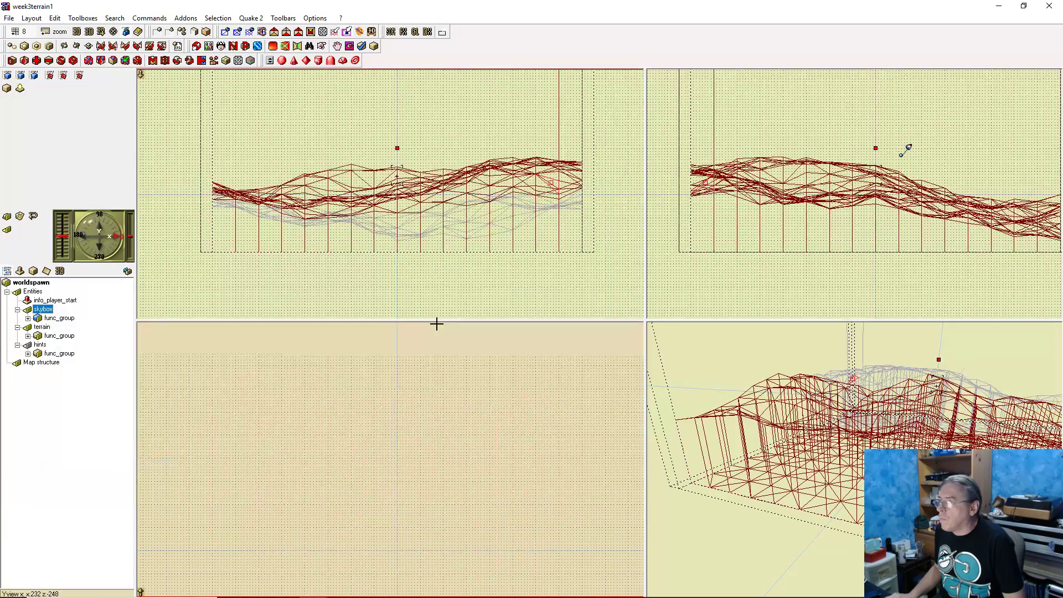
pyautogui.moveTo(615, 156); pyautogui.dragTo(621, 239, button='right')
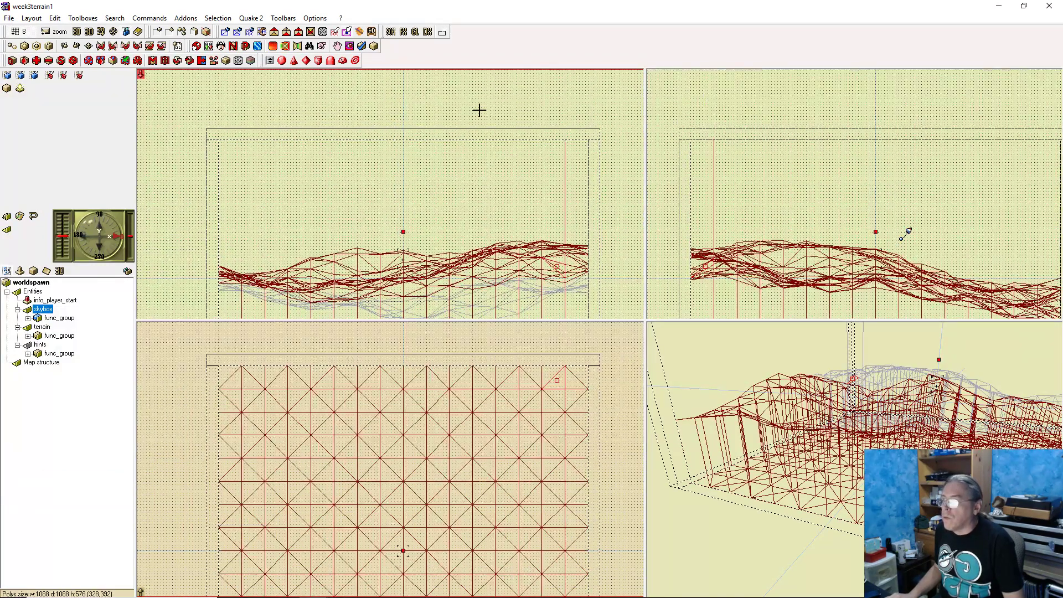
pyautogui.click(447, 132)
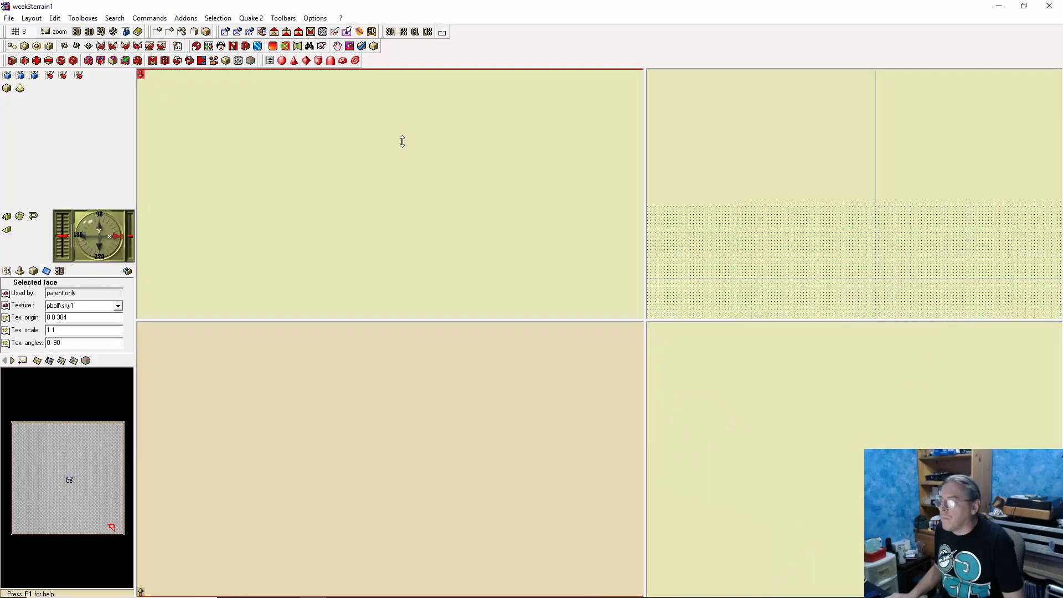
pyautogui.rightClick(403, 142)
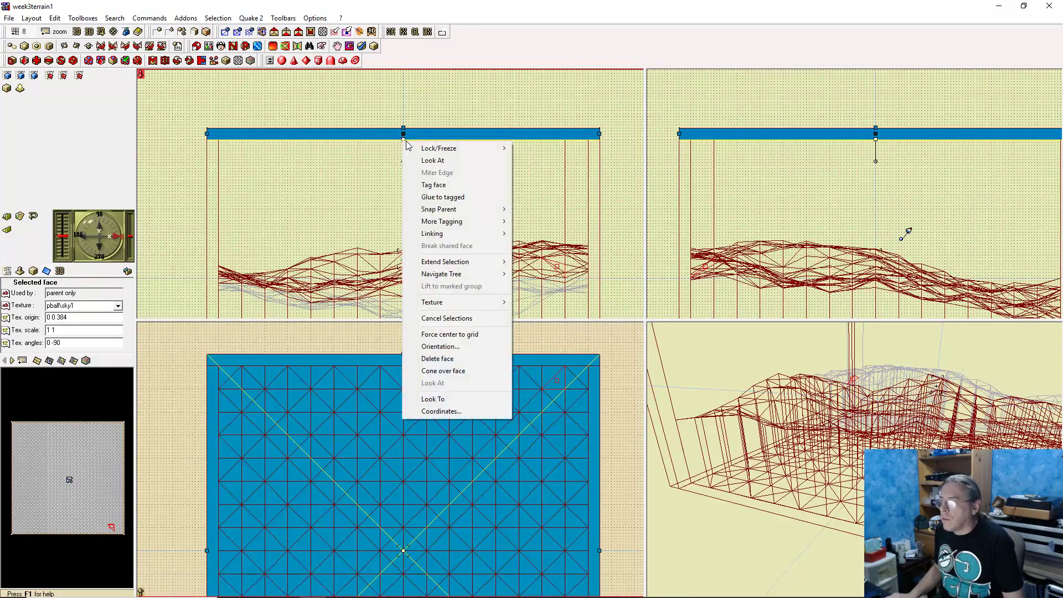
pyautogui.click(475, 187)
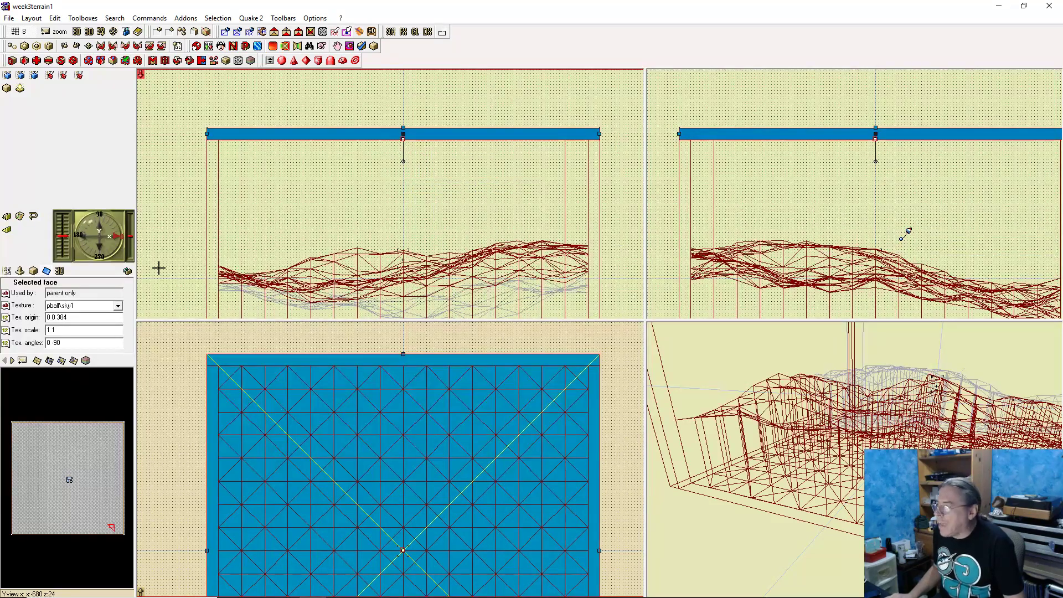
# Set the skybox group back to hidden
pyautogui.click(6, 270)
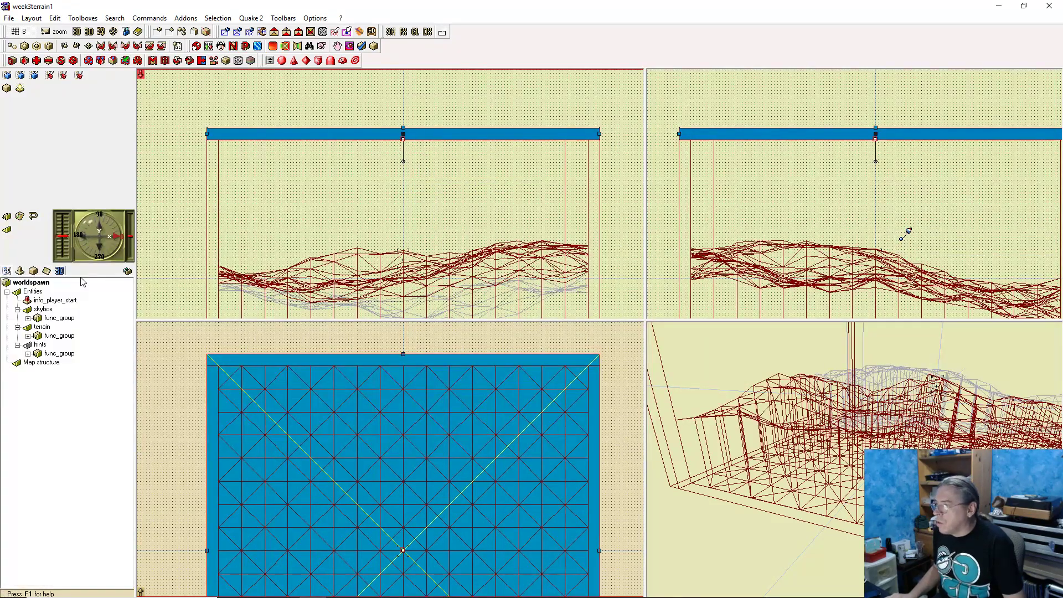
pyautogui.rightClick(48, 310)
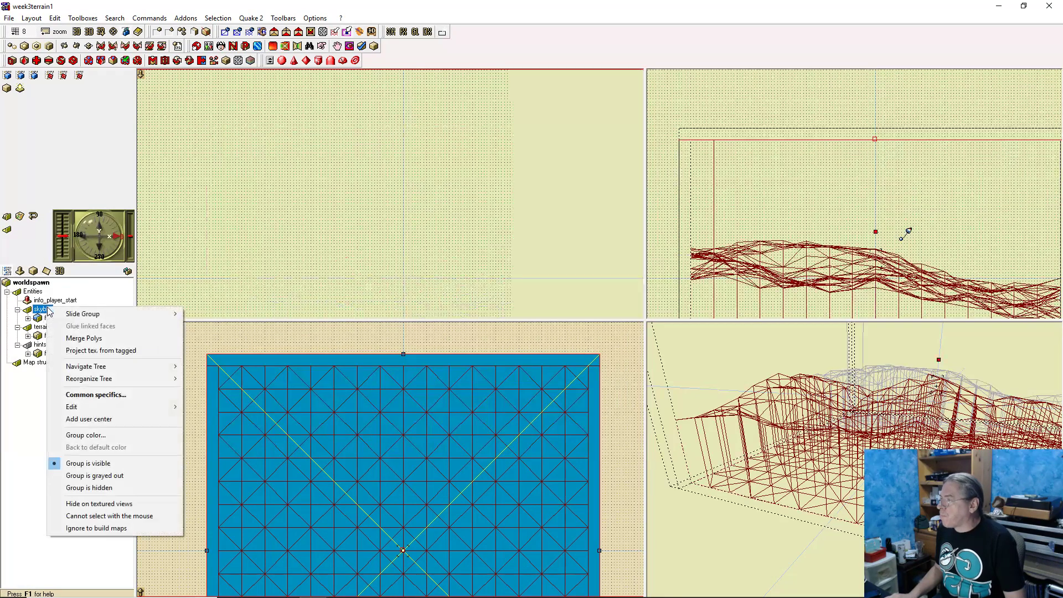
pyautogui.click(117, 488)
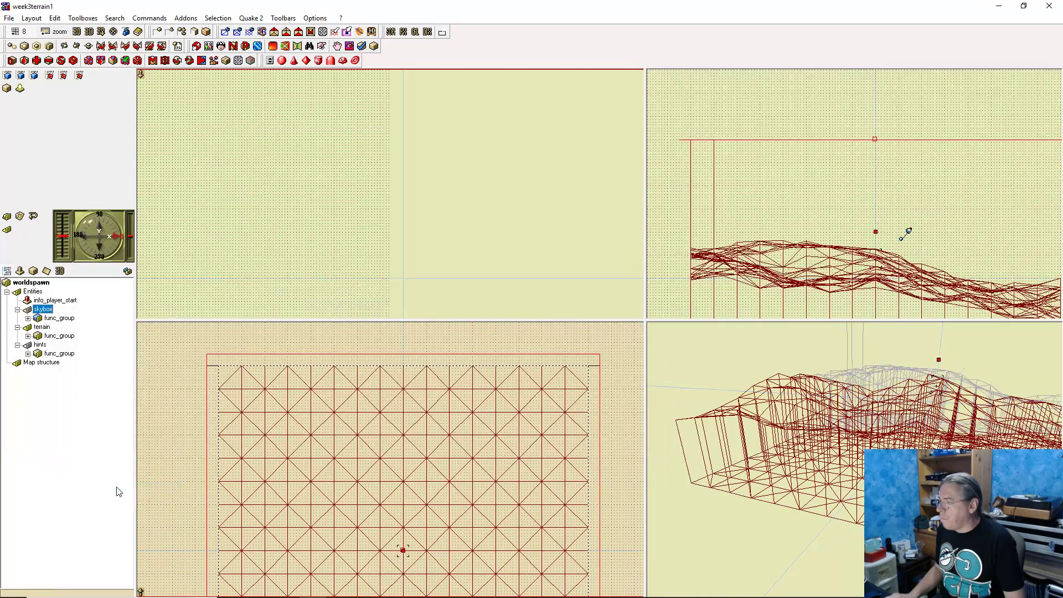
# Glue the top face of the southwest-half brush in the northeast corner cell to the tagged ceiling face
pyautogui.click(585, 375)
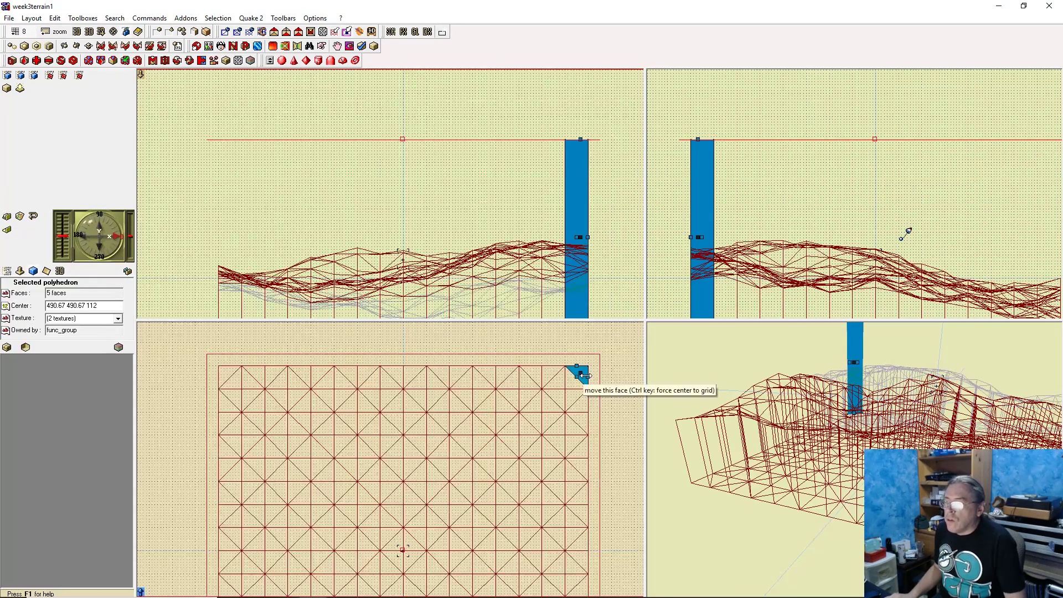
pyautogui.click(574, 380)
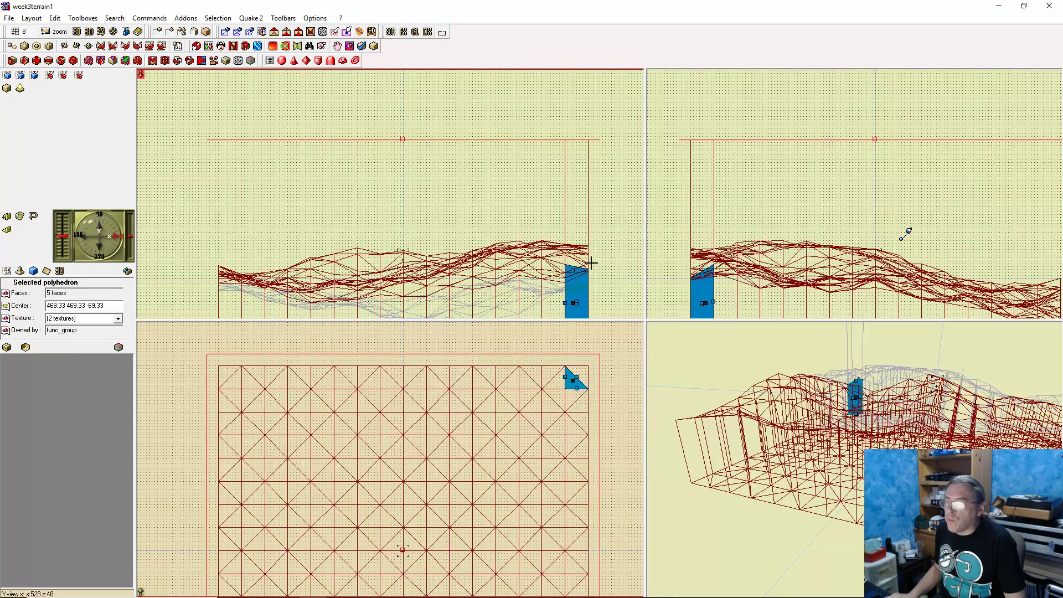
pyautogui.rightClick(573, 270)
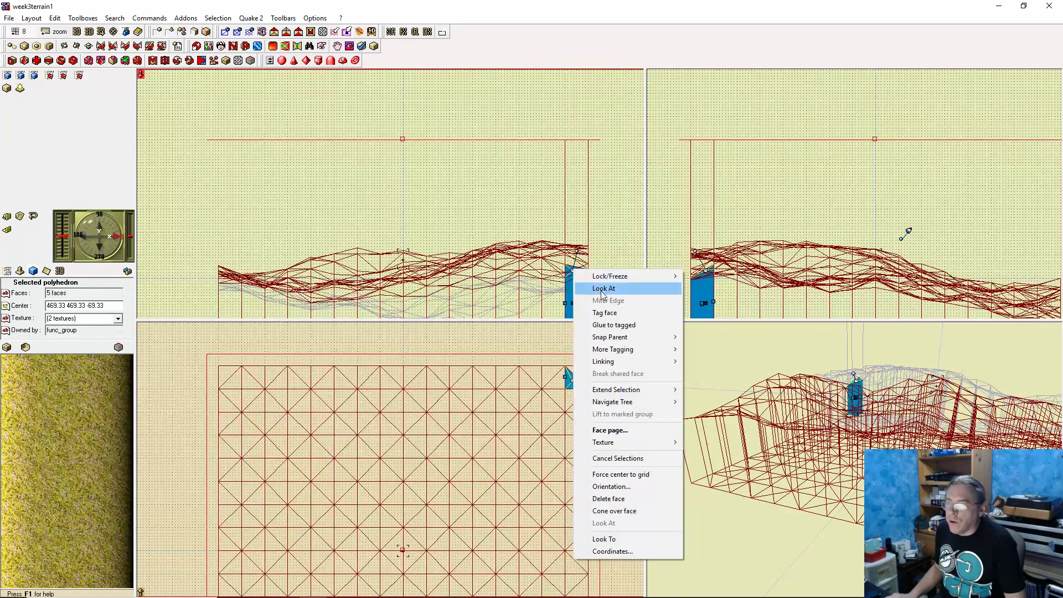
pyautogui.click(624, 325)
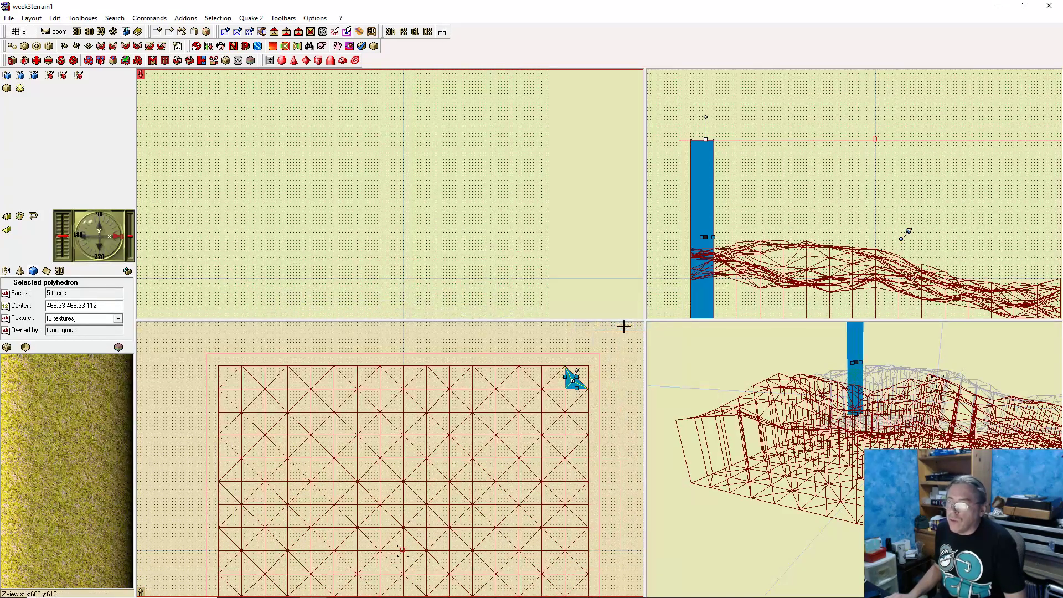
# Glue the top faces of both triangular terrain brushes in the cell directly west of the northeast corner cell to the tagged ceiling face
pyautogui.click(550, 382)
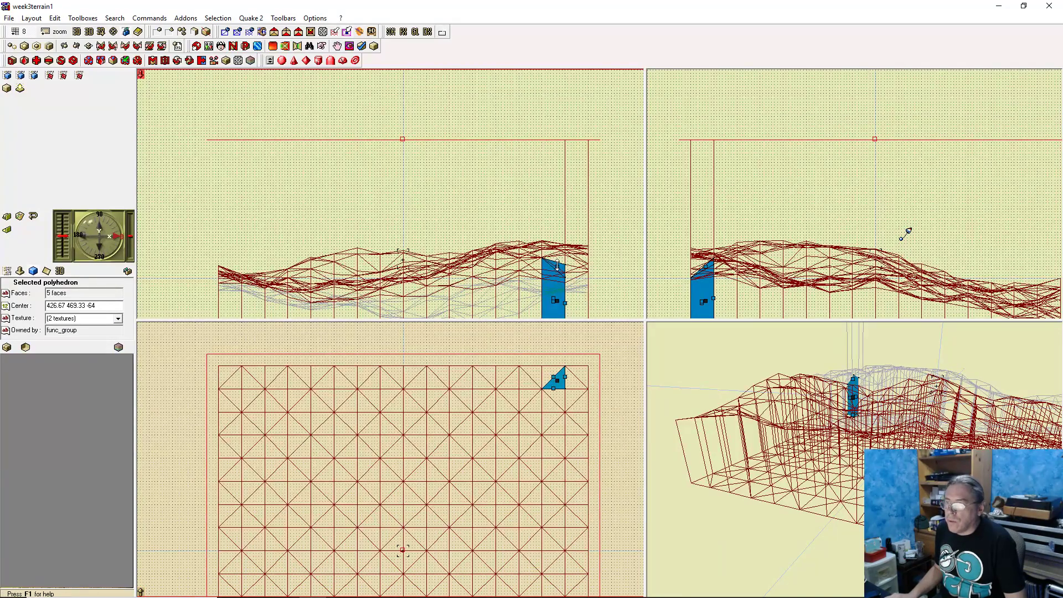
pyautogui.rightClick(556, 266)
pyautogui.click(576, 320)
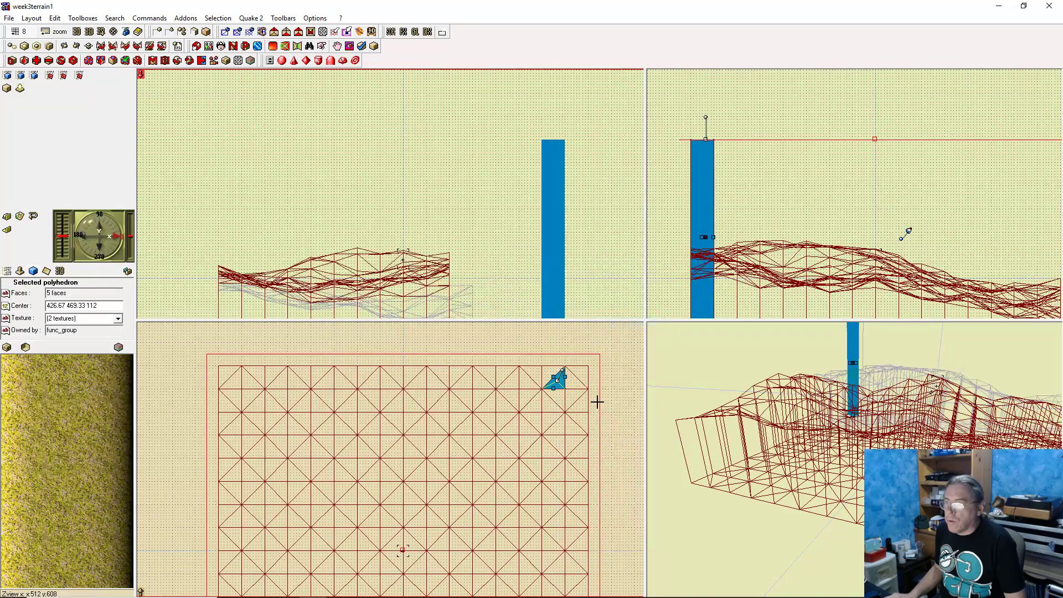
pyautogui.click(549, 373)
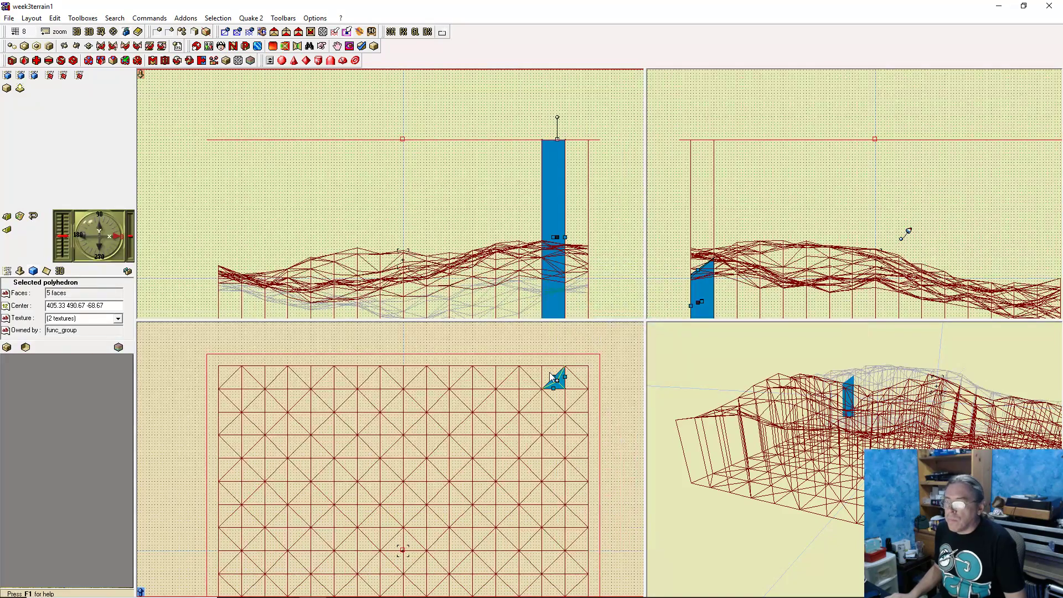
pyautogui.rightClick(550, 270)
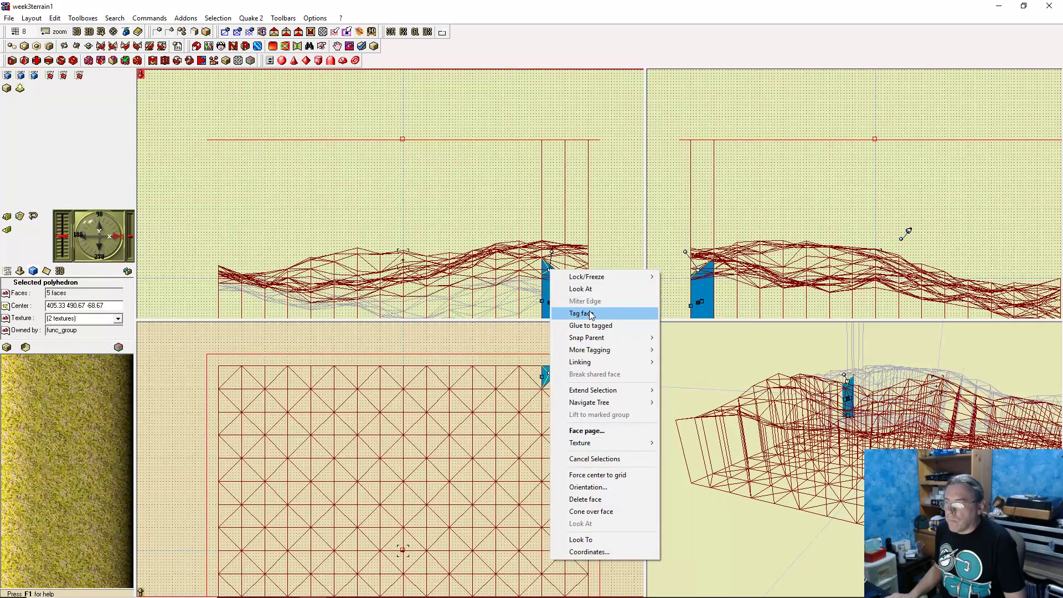
pyautogui.click(601, 326)
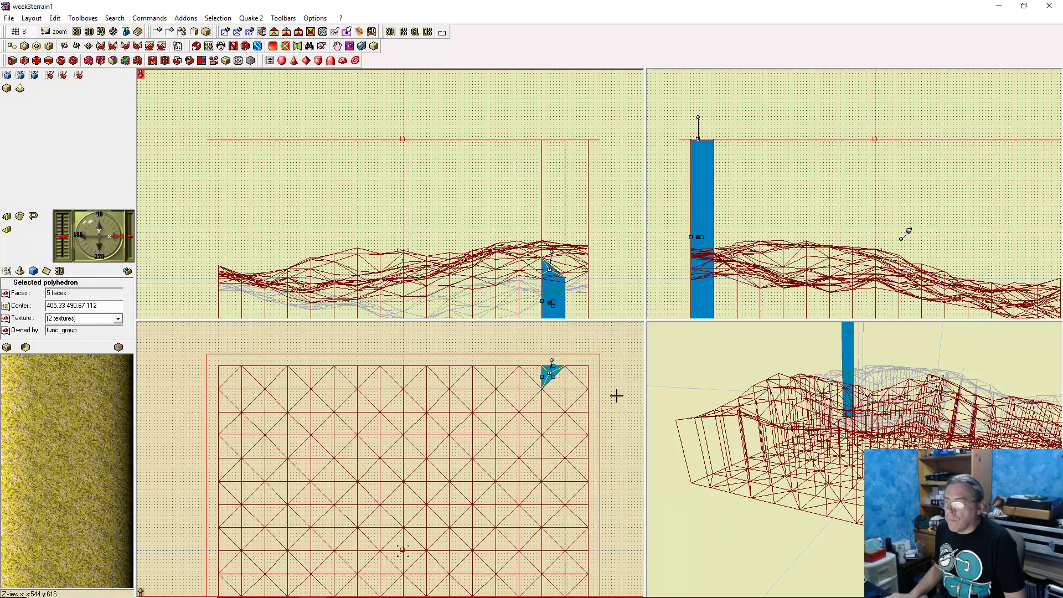
# Glue to the tagged ceiling the tops of the brushes diagonally southwest of the northeast corner cell and in the northwest half directly south of it
pyautogui.click(560, 397)
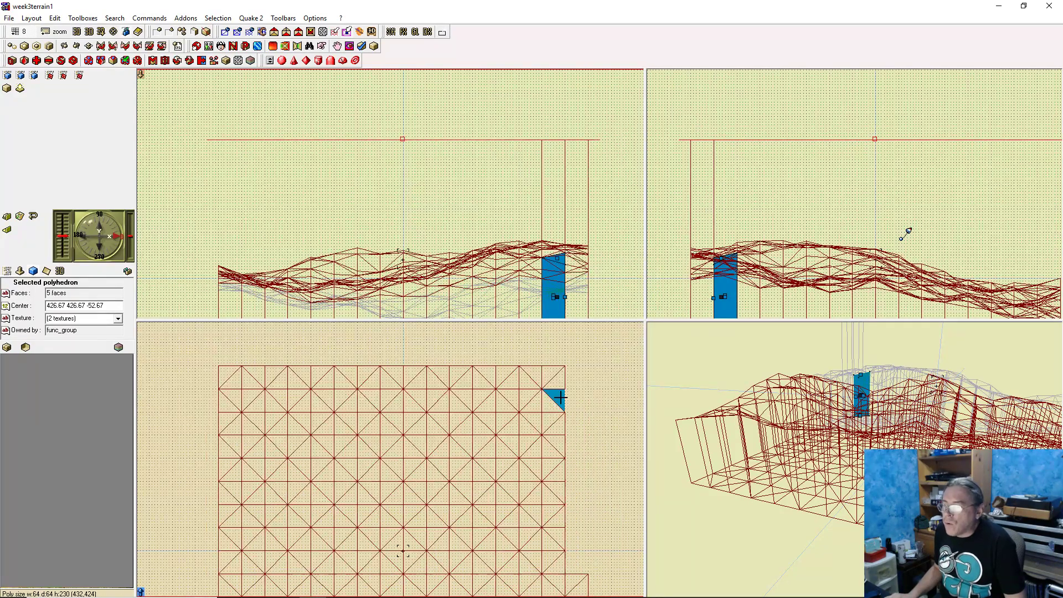
pyautogui.rightClick(559, 256)
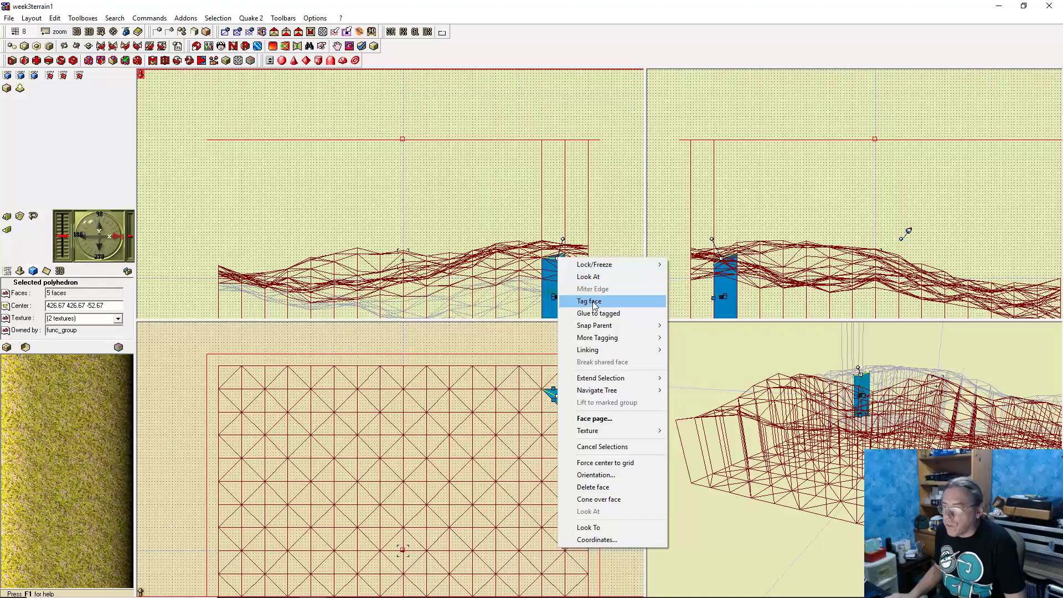
pyautogui.click(607, 314)
pyautogui.click(572, 395)
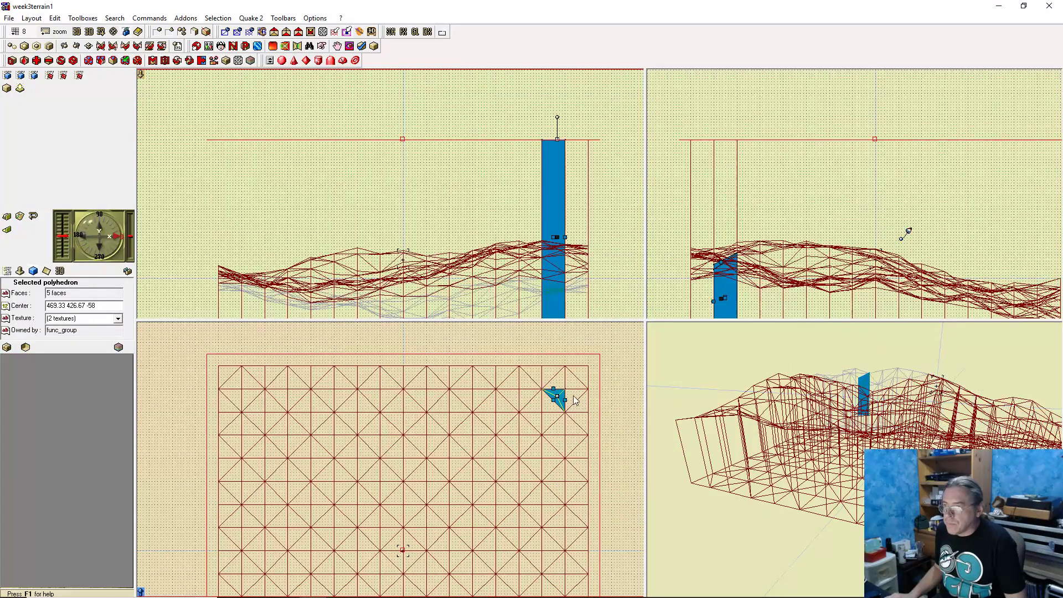
pyautogui.rightClick(574, 261)
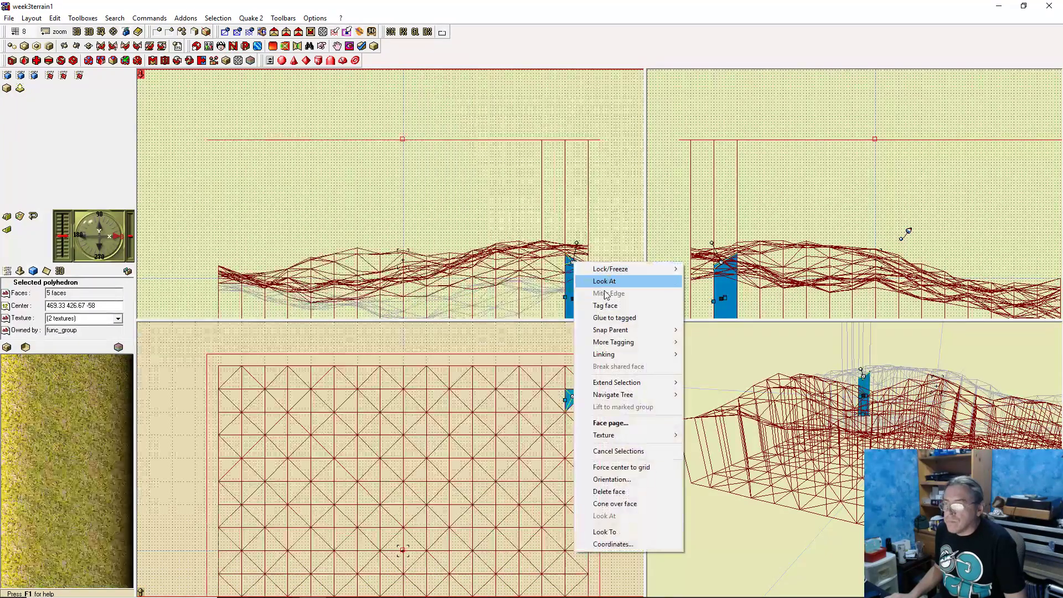
pyautogui.click(614, 317)
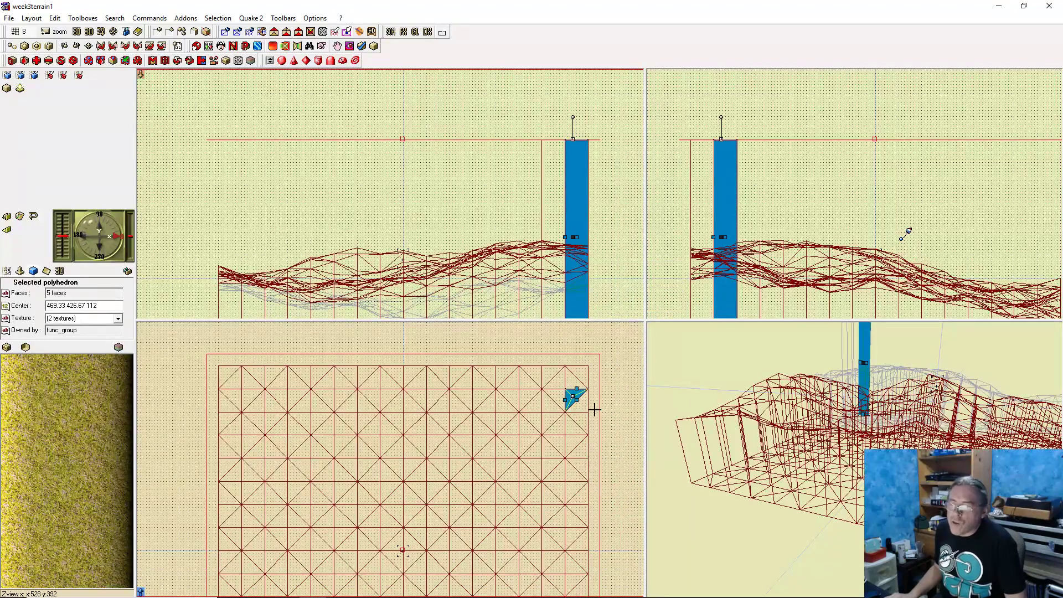
# Glue the top face of the southeast-half brush in the cell directly south of the northeast corner cell to the tagged ceiling face
pyautogui.click(583, 407)
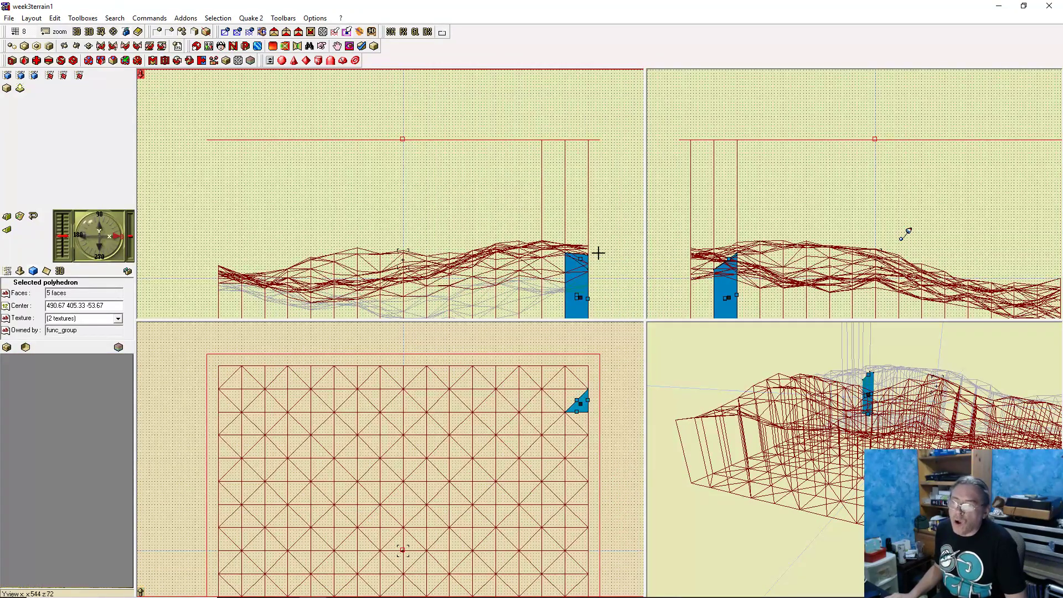
pyautogui.rightClick(581, 258)
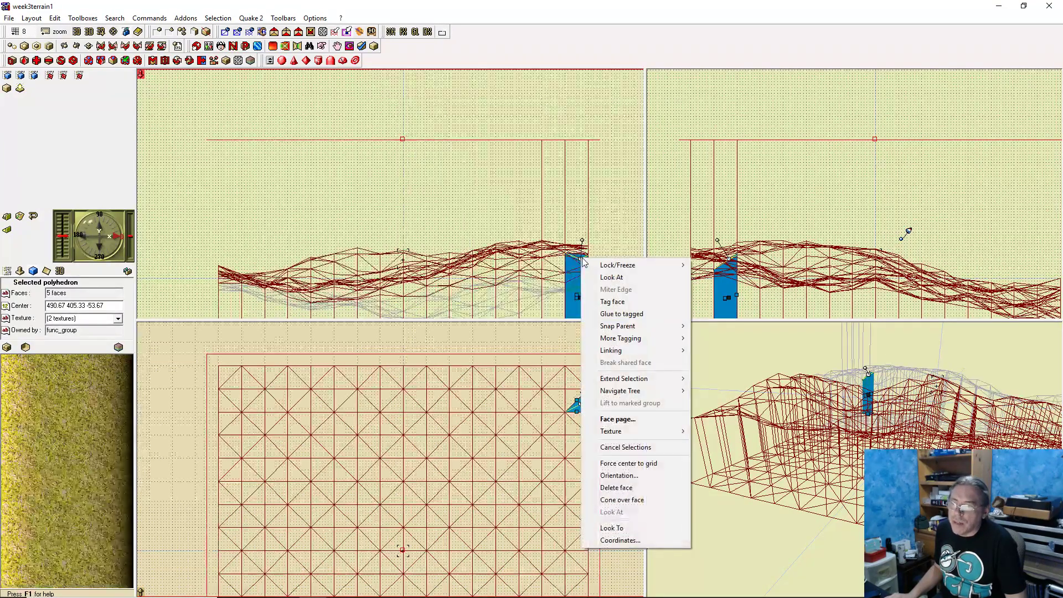
pyautogui.click(628, 314)
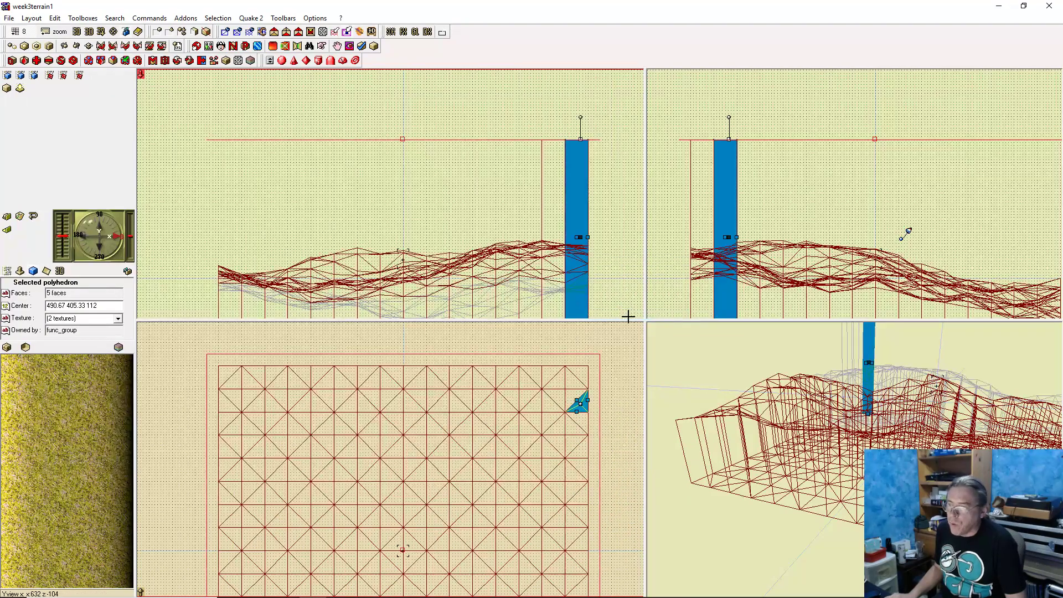
pyautogui.click(631, 393)
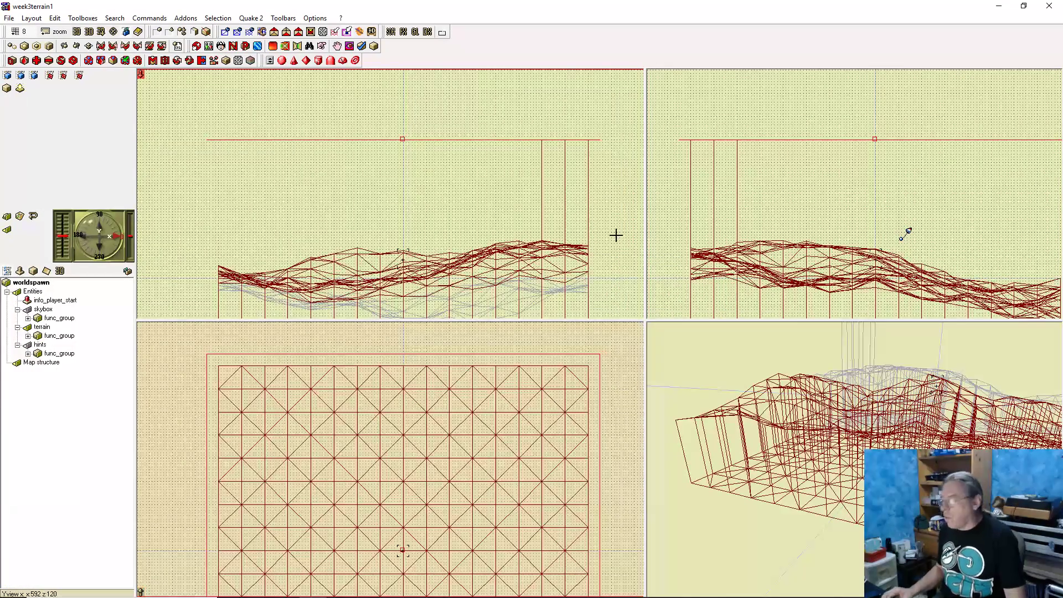
# Rebuild the map, run it in Paintball 2 and enter observer mode with the console command "join o"
pyautogui.press('F9')
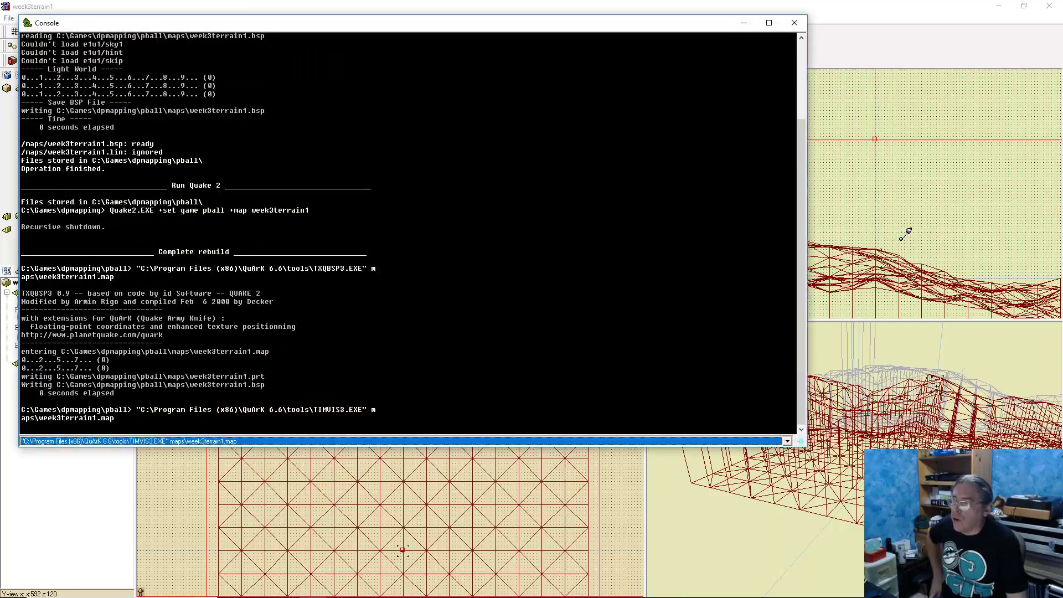
pyautogui.click(473, 5)
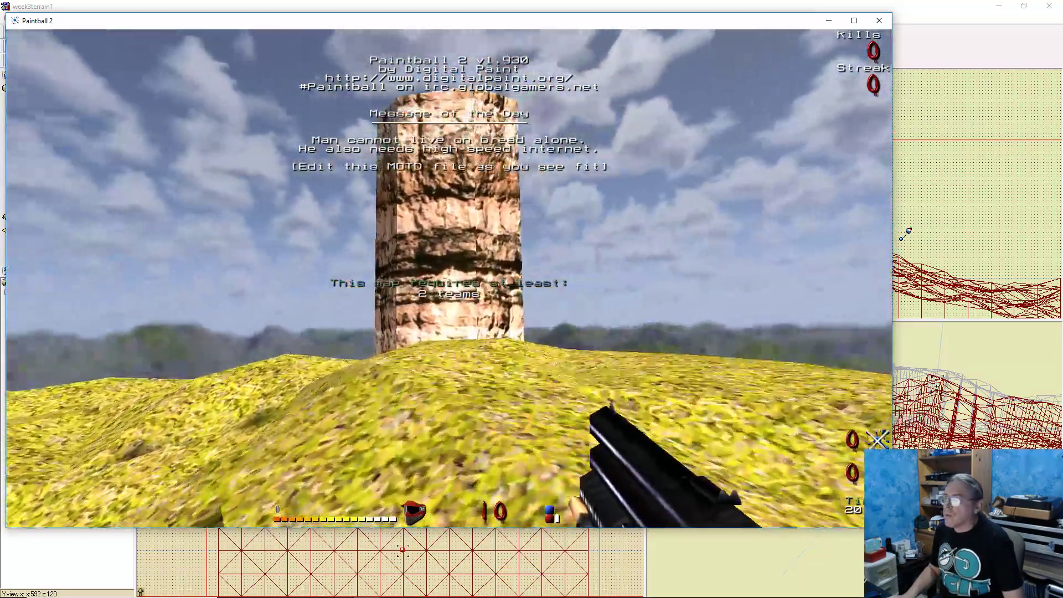
pyautogui.press('`')
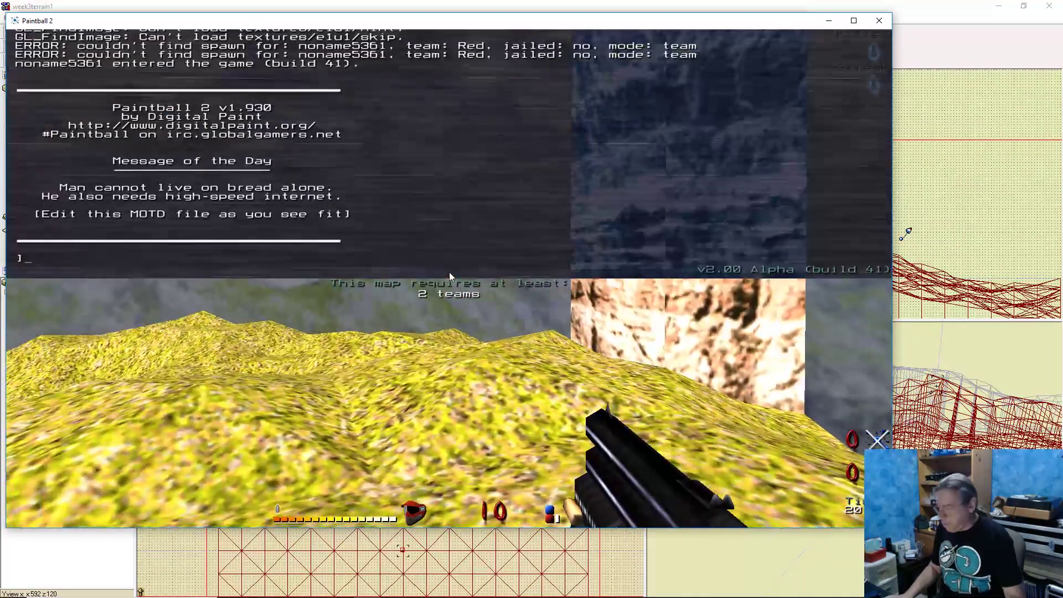
pyautogui.write('join o')
pyautogui.press('Return')
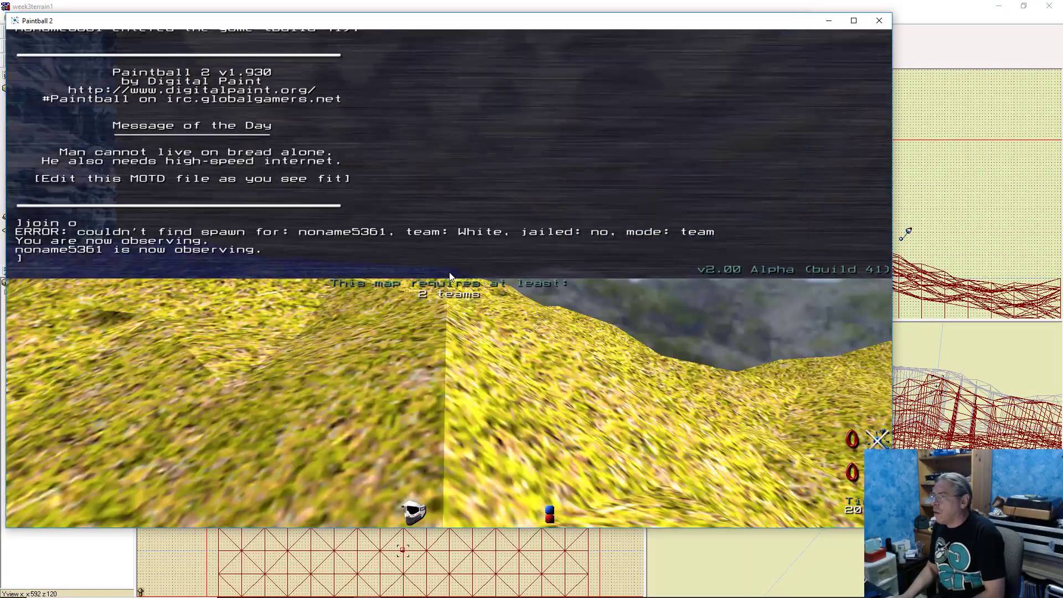
pyautogui.press('`')
pyautogui.click(449, 278)
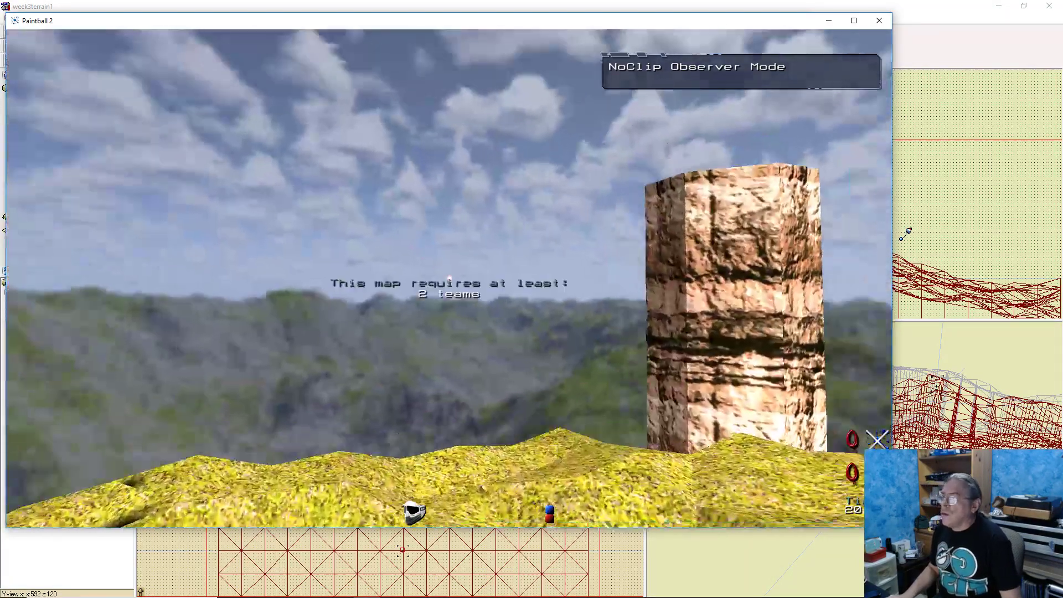
# Fly around the tall rock pillar in the terrain corner to examine its sides, top and base
pyautogui.press('w')
pyautogui.press('w')
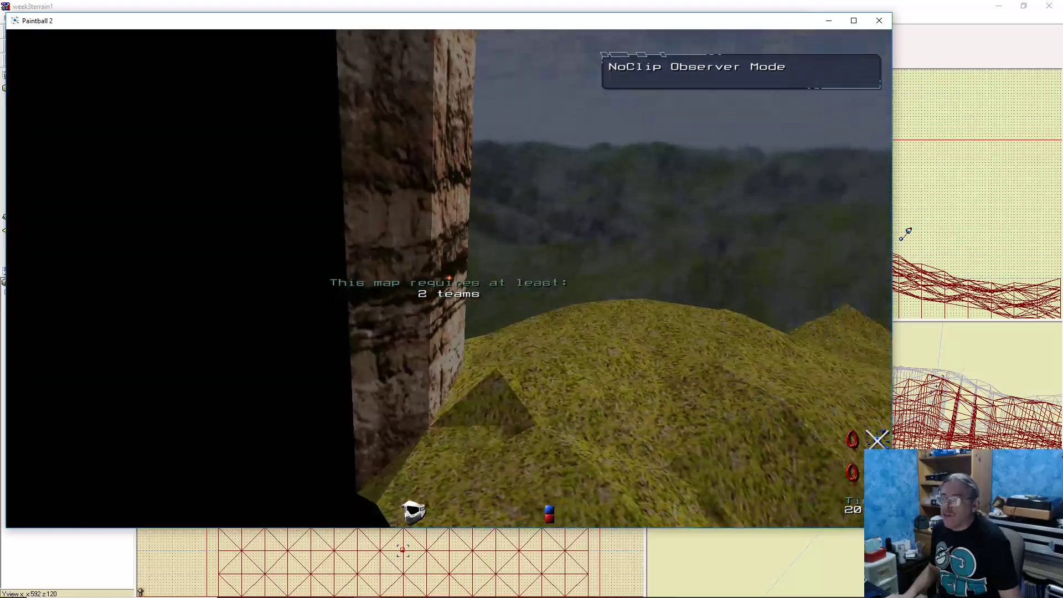
pyautogui.press('w')
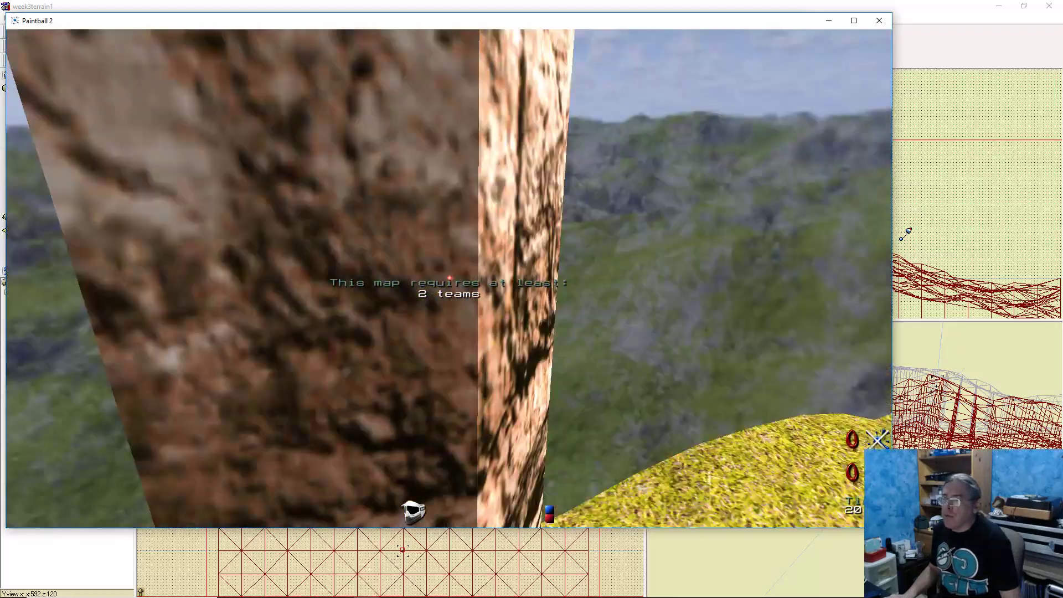
pyautogui.press('s')
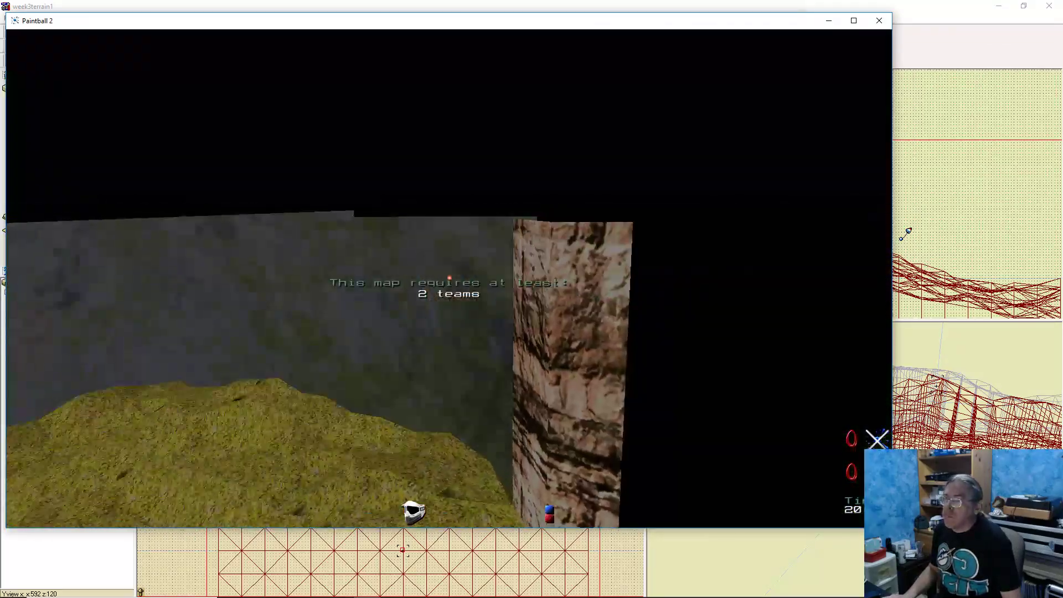
pyautogui.press('w')
pyautogui.press('d')
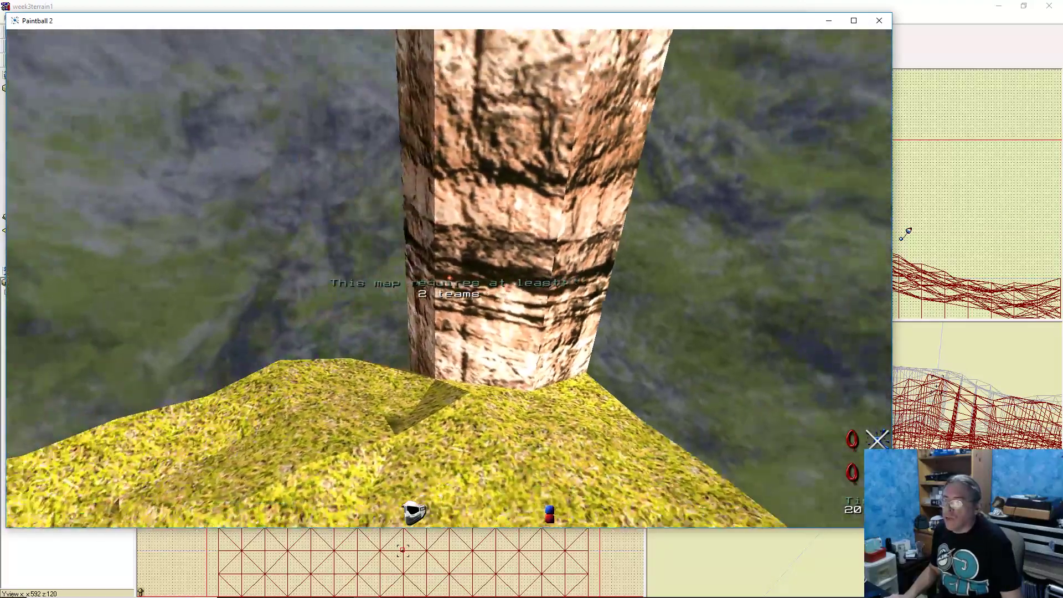
pyautogui.press('a')
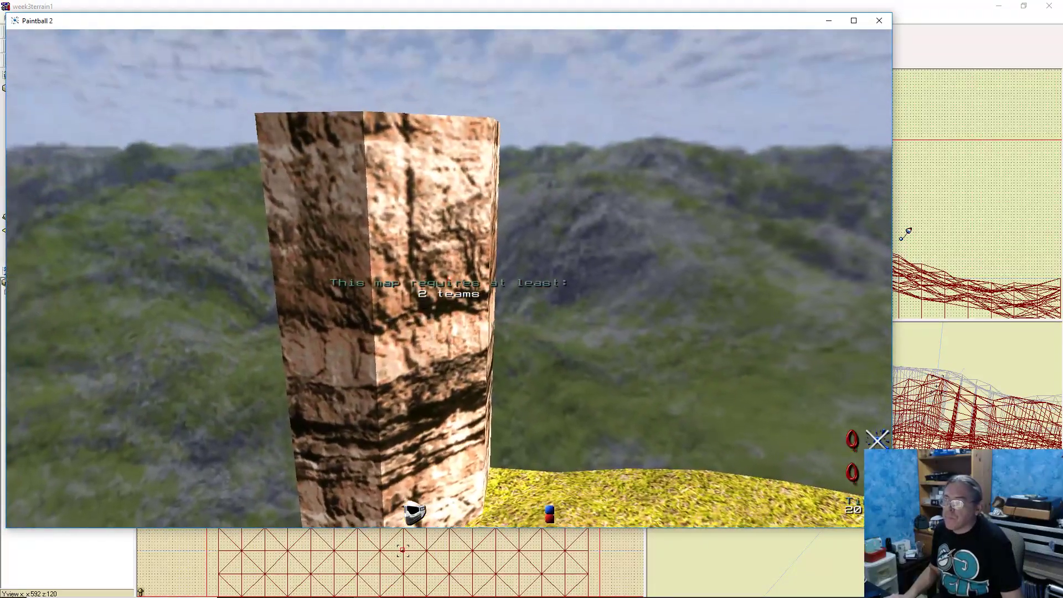
pyautogui.press('d')
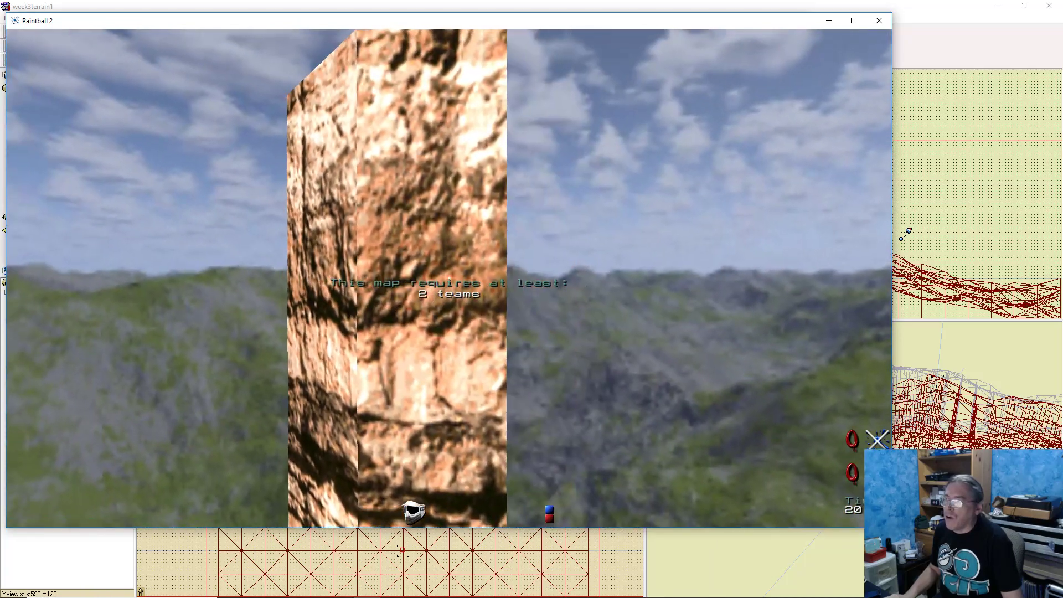
pyautogui.press('a')
pyautogui.press('s')
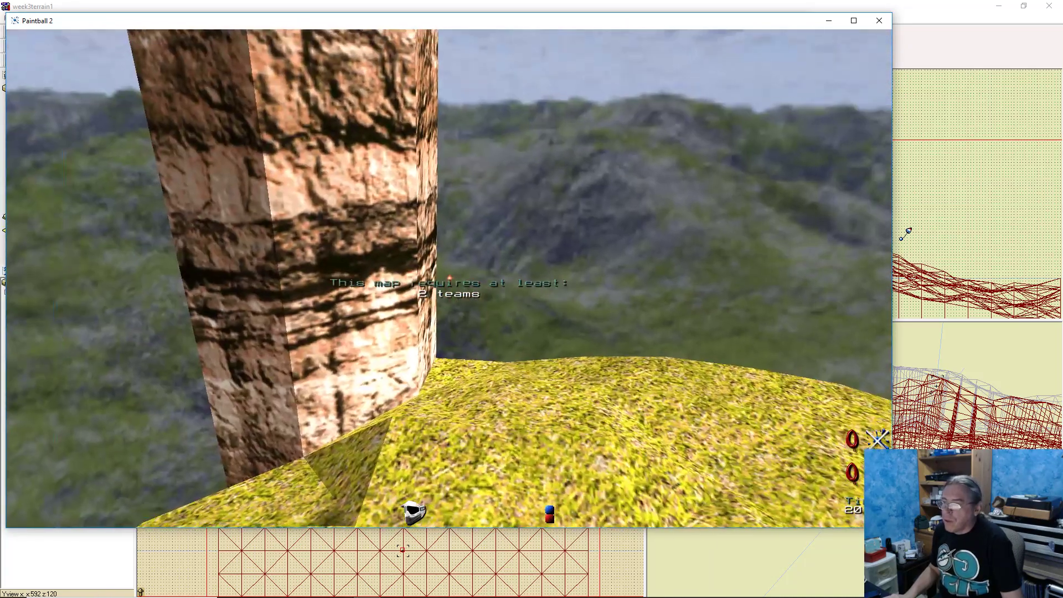
pyautogui.press('w')
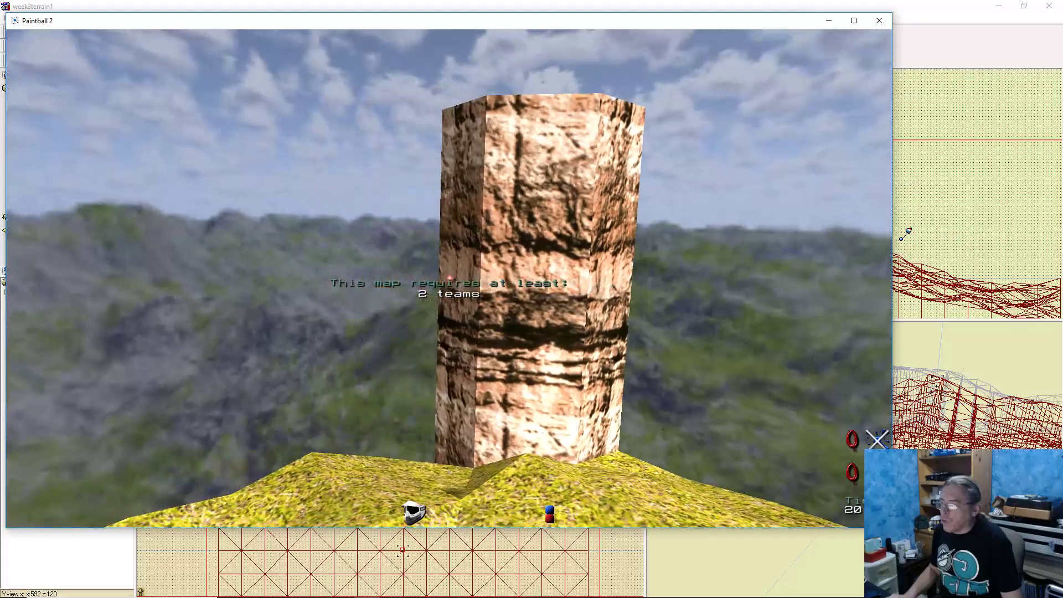
pyautogui.press('s')
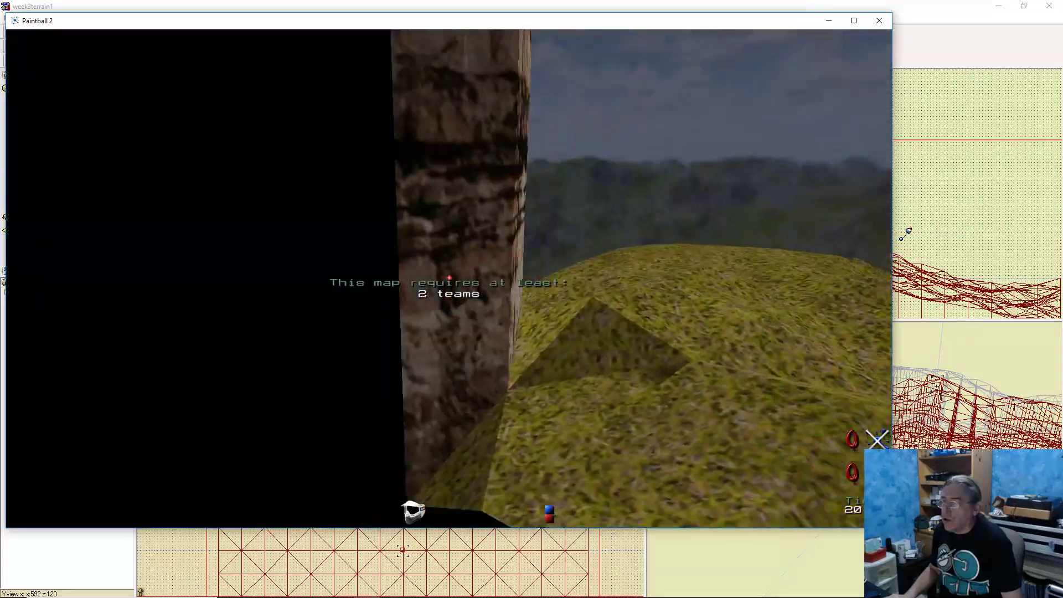
pyautogui.press('s')
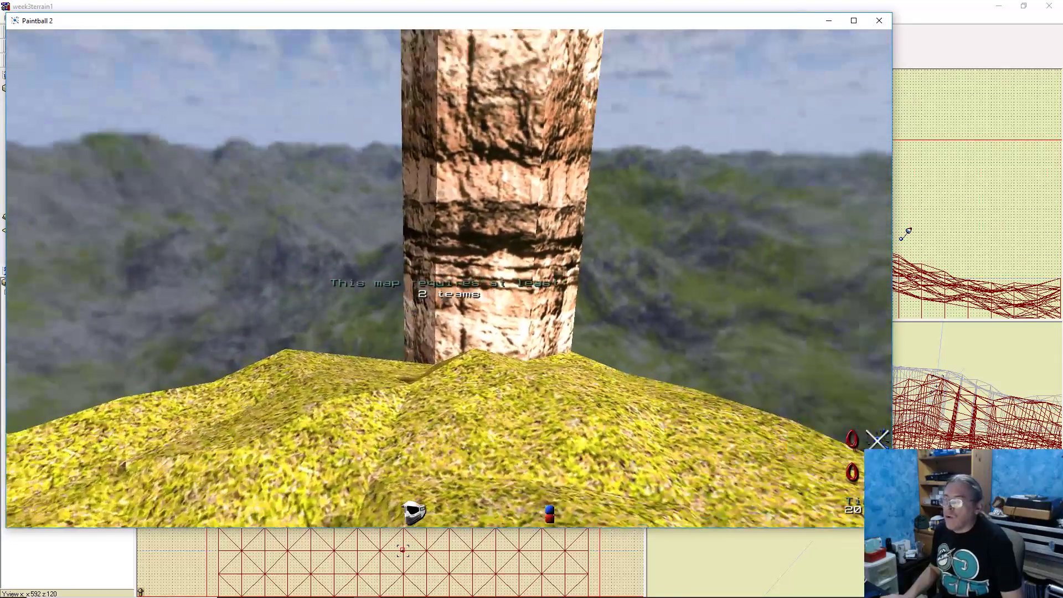
# Exit Paintball 2 with the console command "quit" and return to the QuArK map editor
pyautogui.press('`')
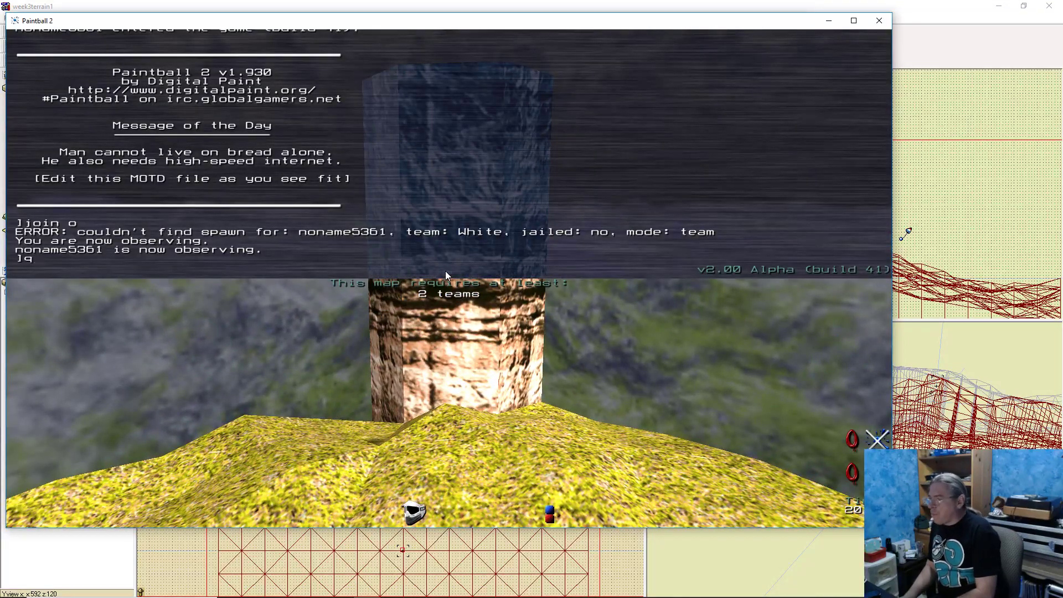
pyautogui.write('qui')
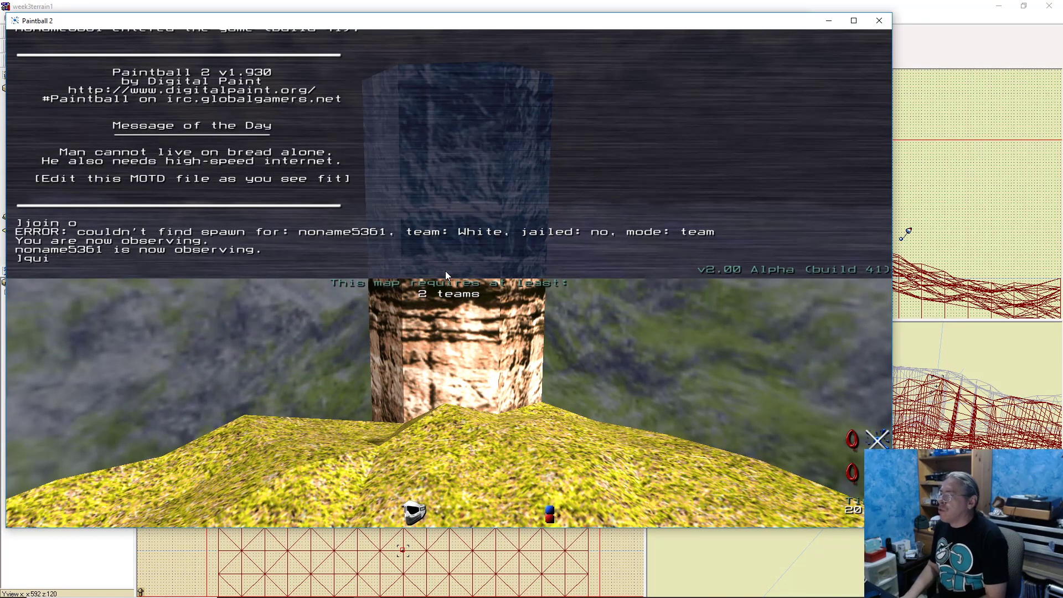
pyautogui.write('y')
pyautogui.press('Return')
pyautogui.write('quit')
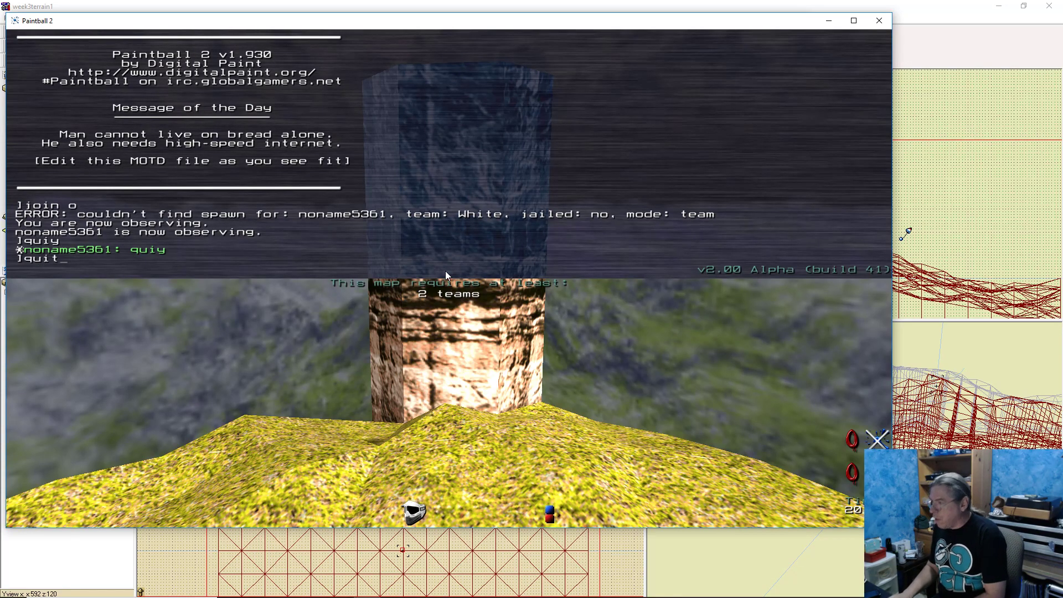
pyautogui.press('Return')
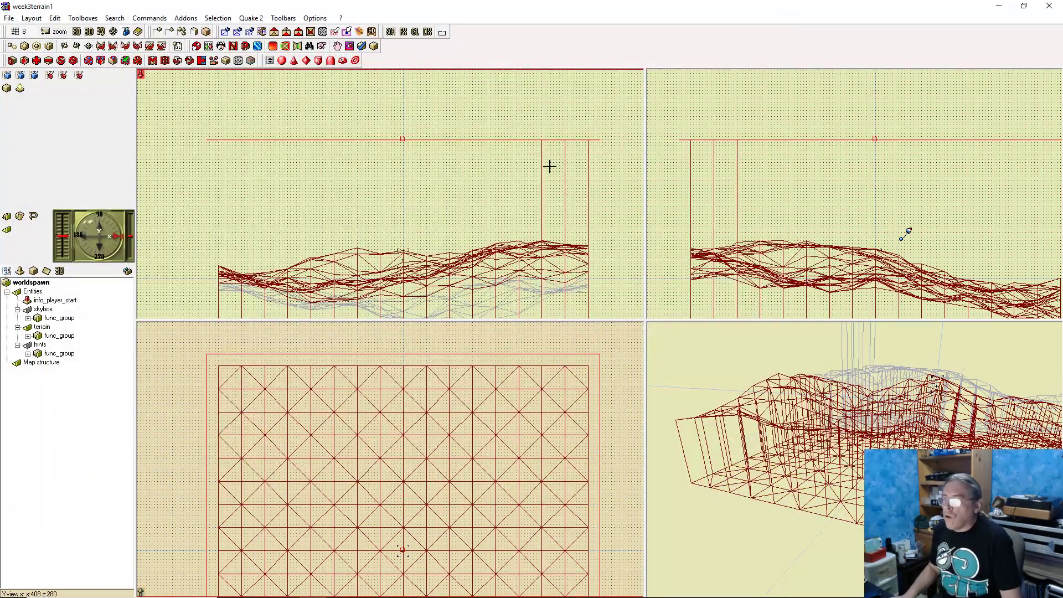
# Glue the top face of the northeast-half brush in the northern row's third cell from the east to the tagged ceiling face
pyautogui.click(549, 376)
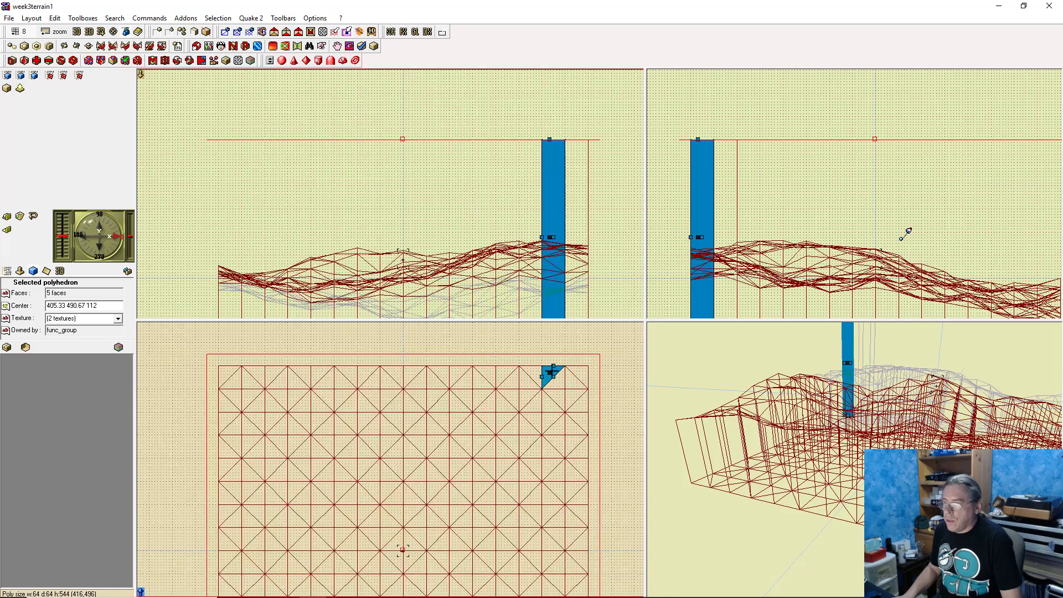
pyautogui.click(534, 372)
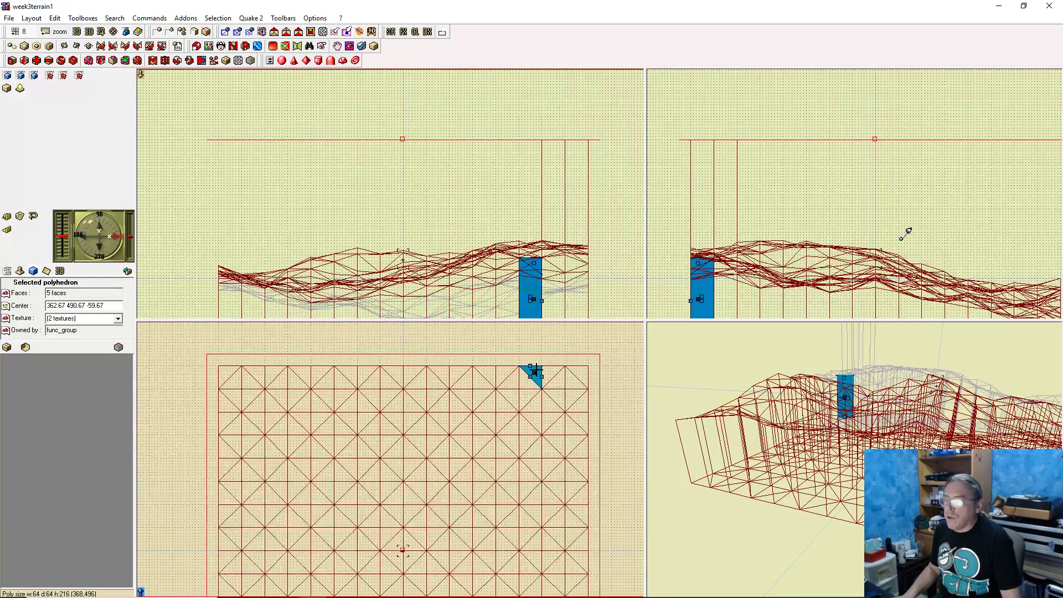
pyautogui.rightClick(534, 264)
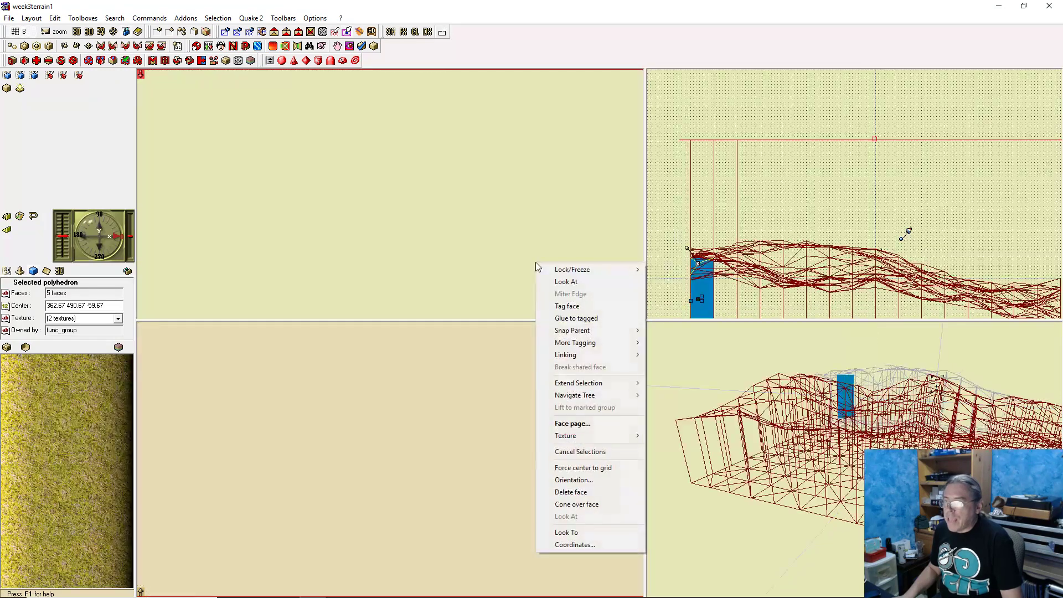
pyautogui.click(587, 321)
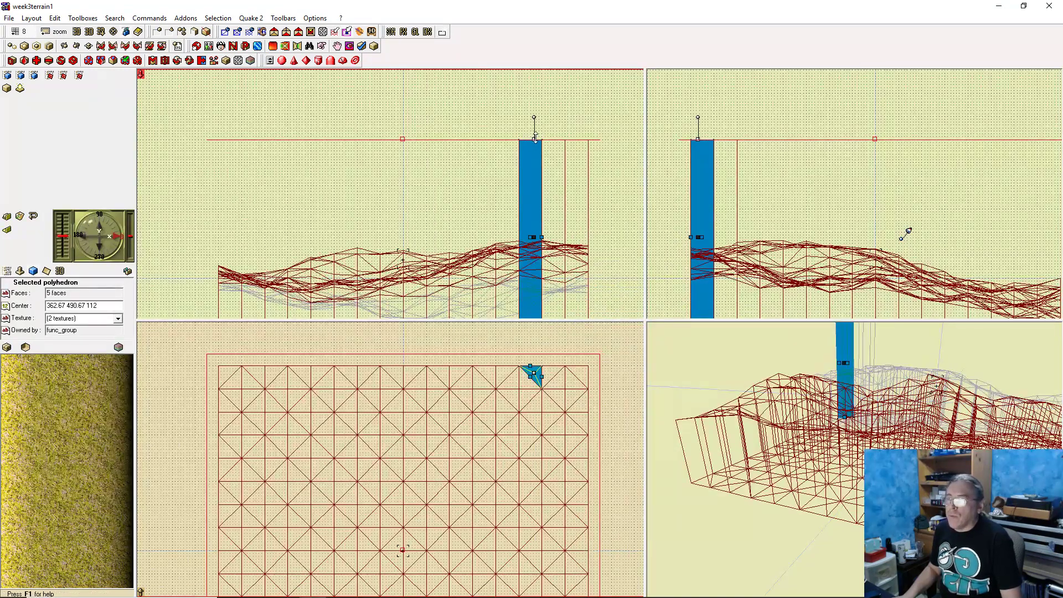
# Open the list of available grid sizes
pyautogui.click(21, 35)
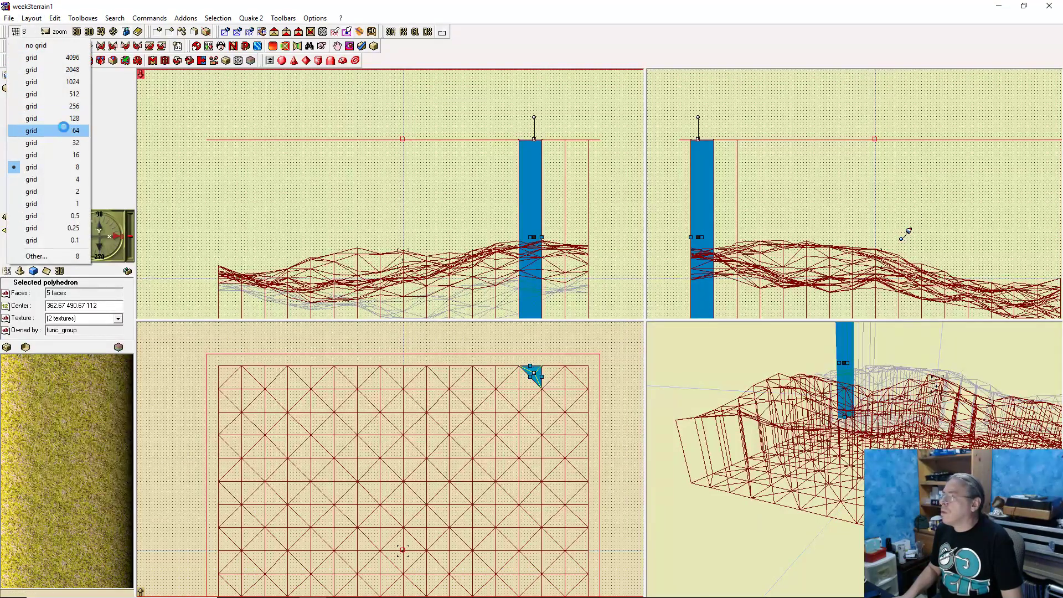
# Set the grid to 64 and lower the selected triangular prism's top face to z 256
pyautogui.click(25, 133)
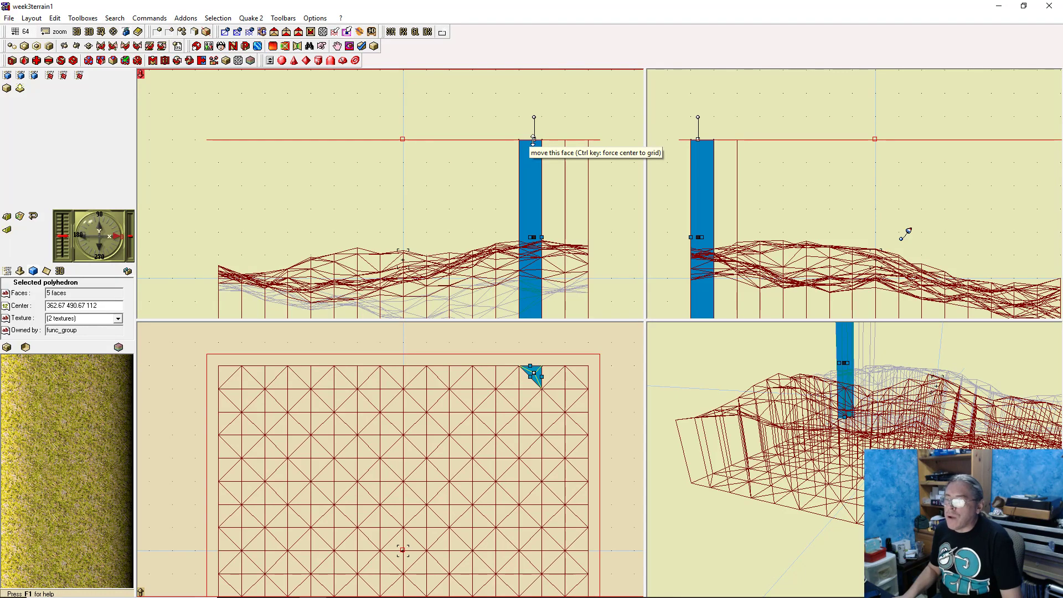
pyautogui.moveTo(533, 140); pyautogui.dragTo(532, 162)
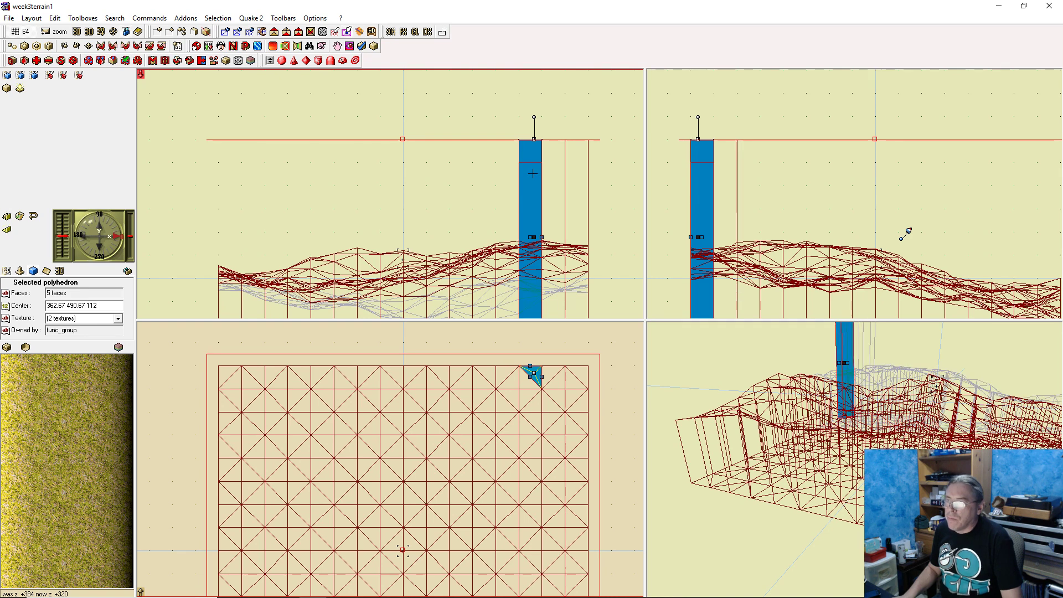
pyautogui.moveTo(533, 198); pyautogui.dragTo(535, 190)
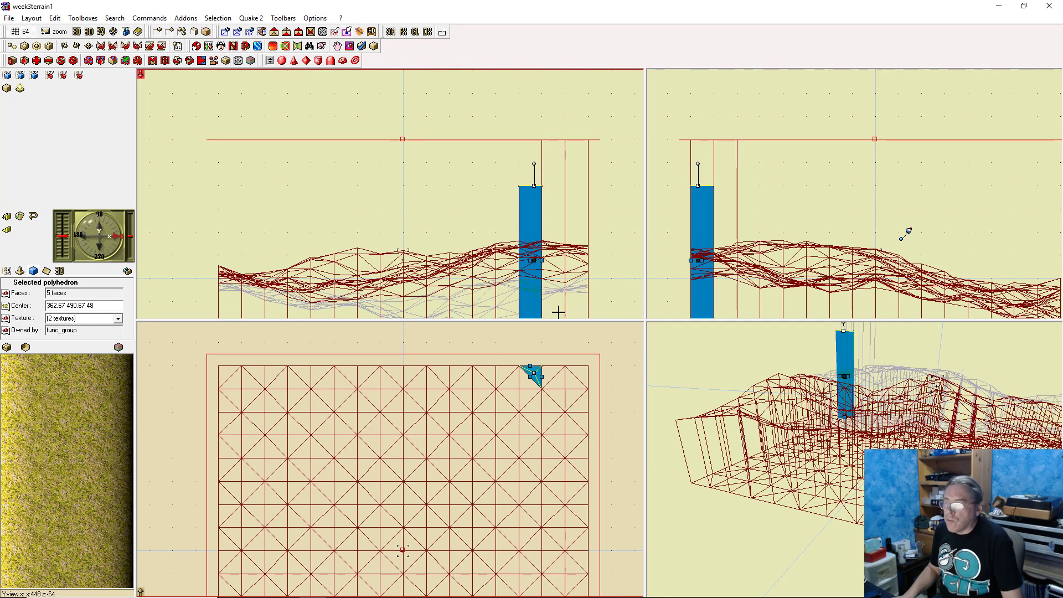
# Glue the top faces of the terrain prisms centred near x 341, y 469 and x 341, y 427 to the tagged face, and lower both to z 256
pyautogui.click(529, 385)
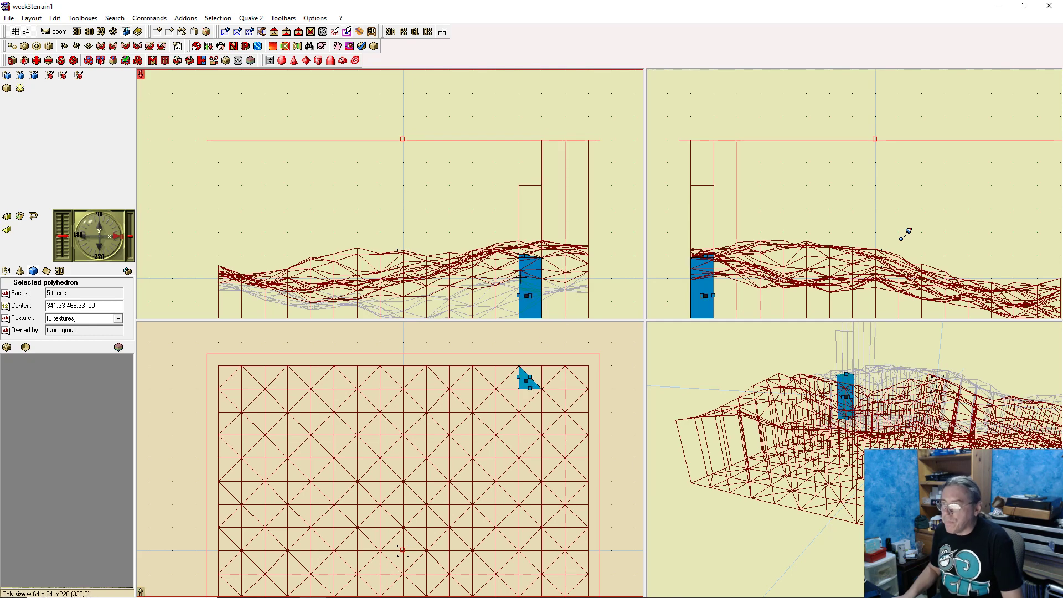
pyautogui.rightClick(526, 257)
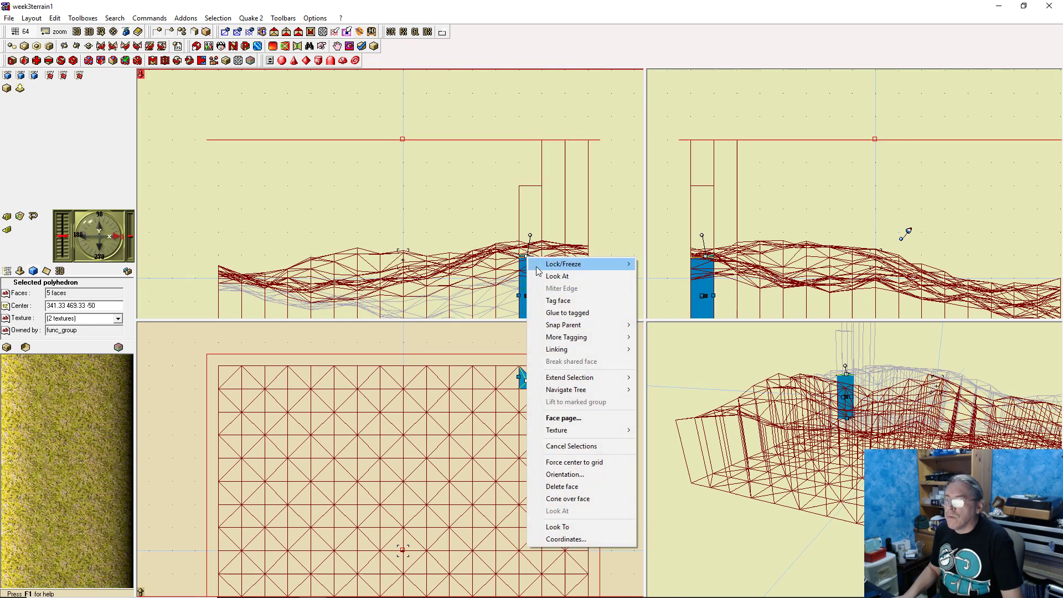
pyautogui.click(568, 312)
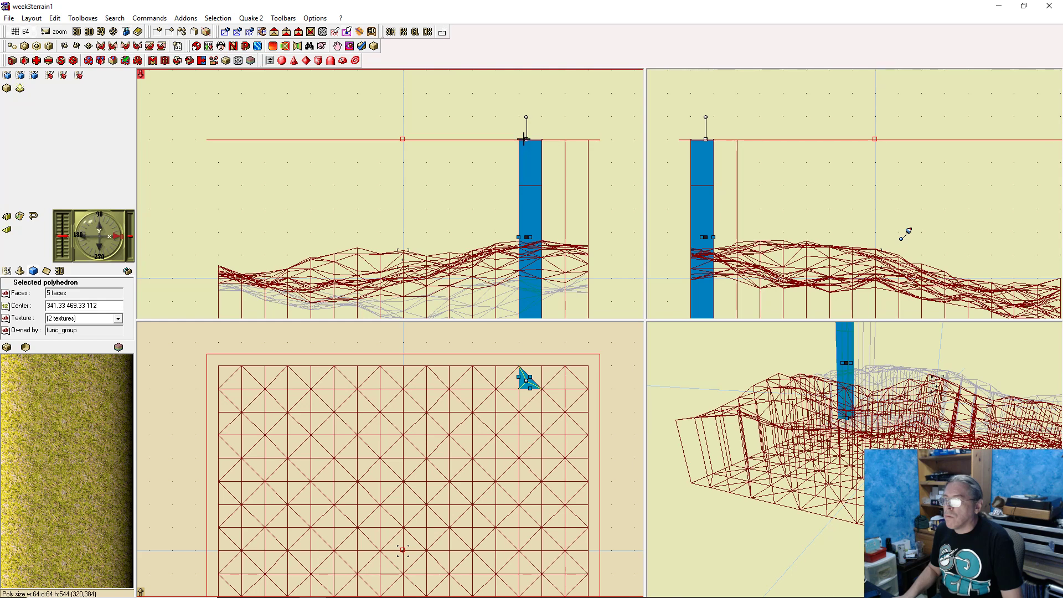
pyautogui.moveTo(526, 138); pyautogui.dragTo(528, 252)
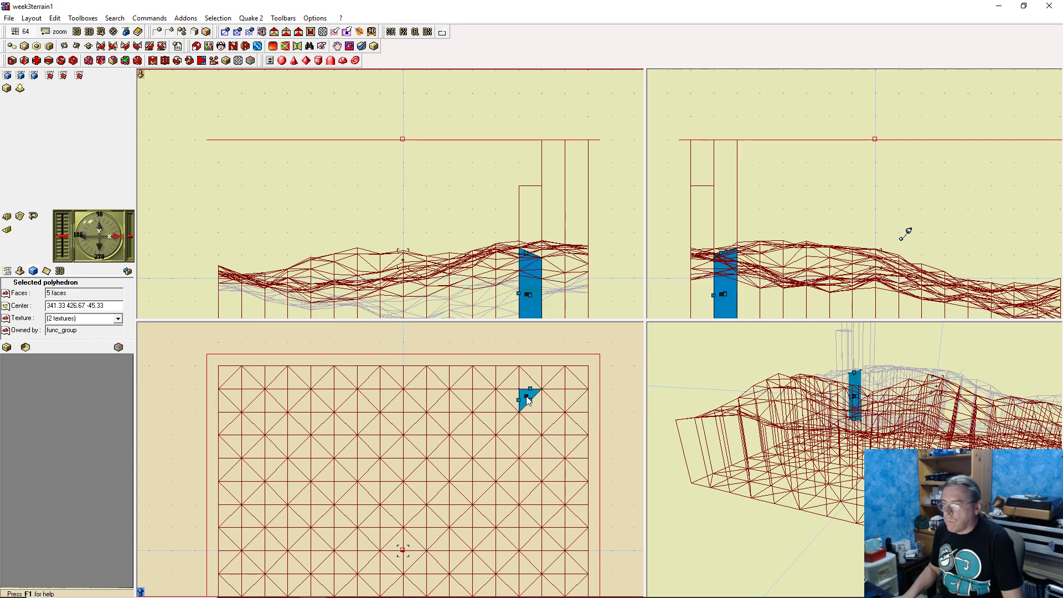
pyautogui.rightClick(527, 254)
pyautogui.click(576, 308)
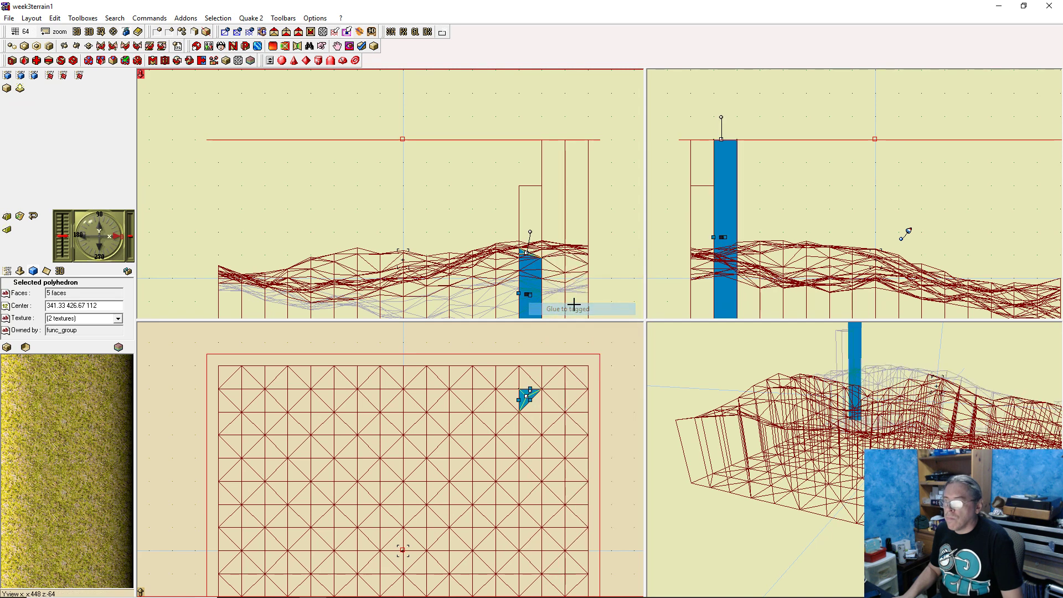
pyautogui.moveTo(526, 138); pyautogui.dragTo(528, 186)
# Glue the top faces of the prisms centred near x 363, y 405 and x 363, y 363 to the tagged face, and lower both to z 256
pyautogui.click(534, 405)
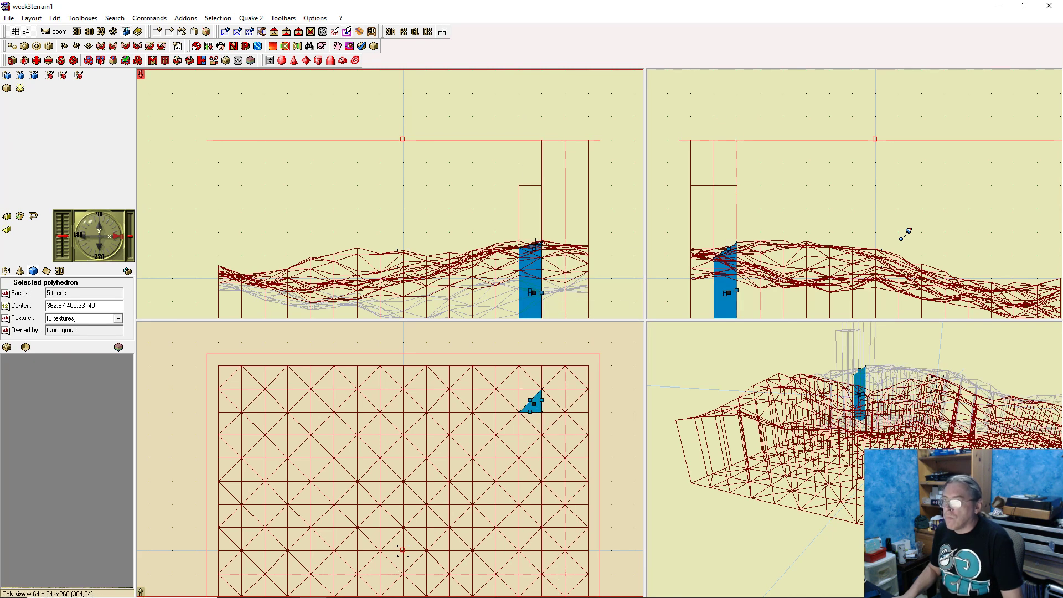
pyautogui.rightClick(534, 248)
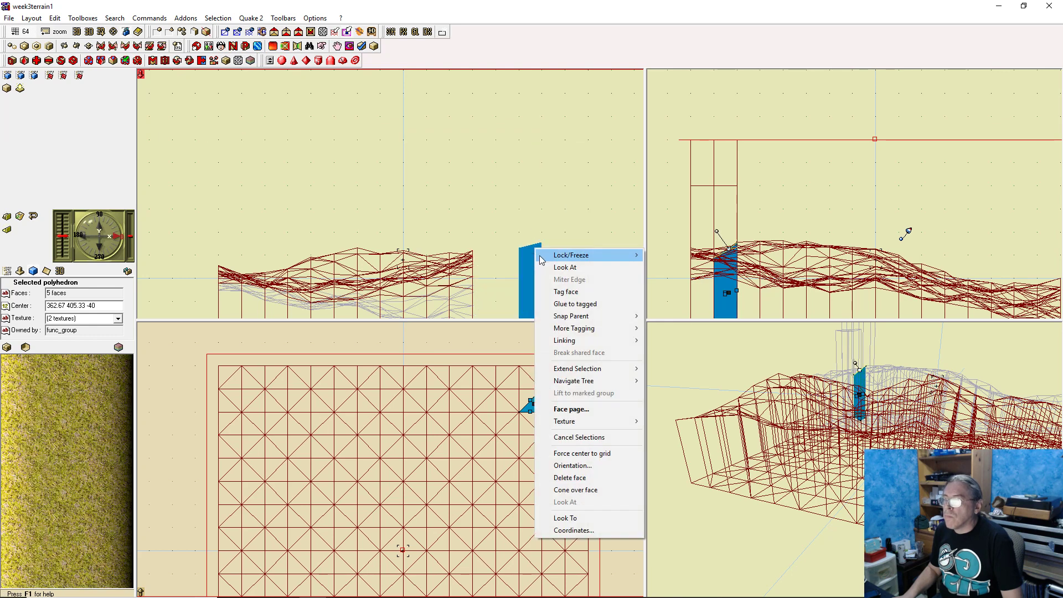
pyautogui.click(553, 304)
pyautogui.moveTo(533, 141); pyautogui.dragTo(535, 185)
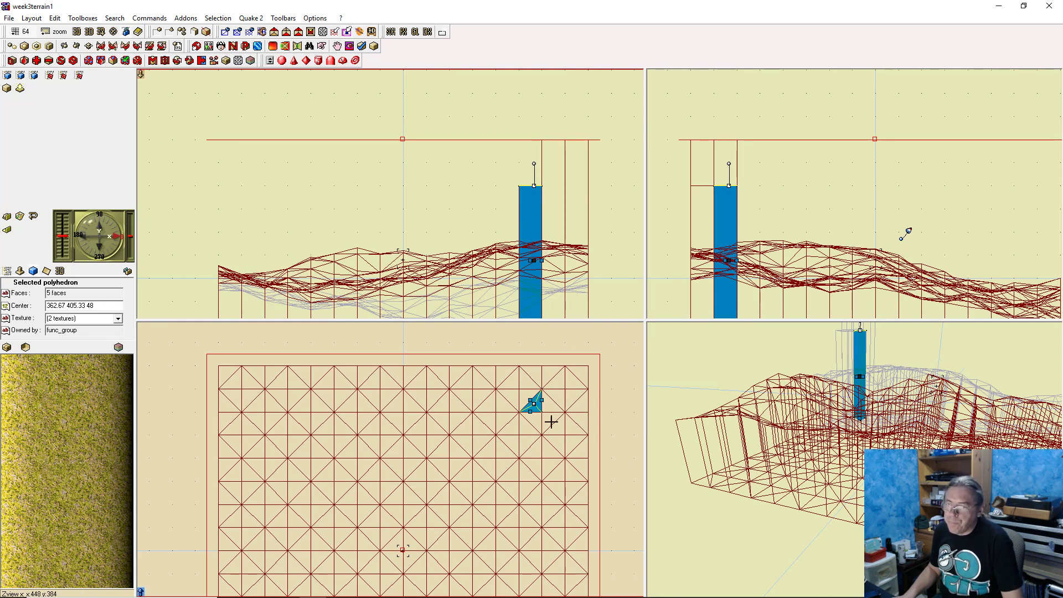
pyautogui.click(534, 419)
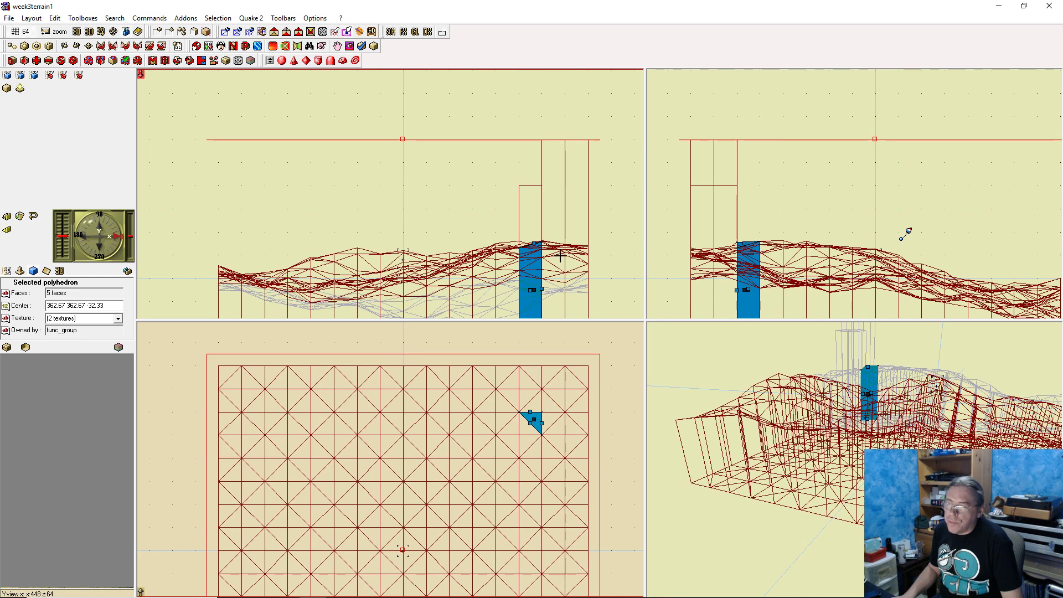
pyautogui.rightClick(534, 244)
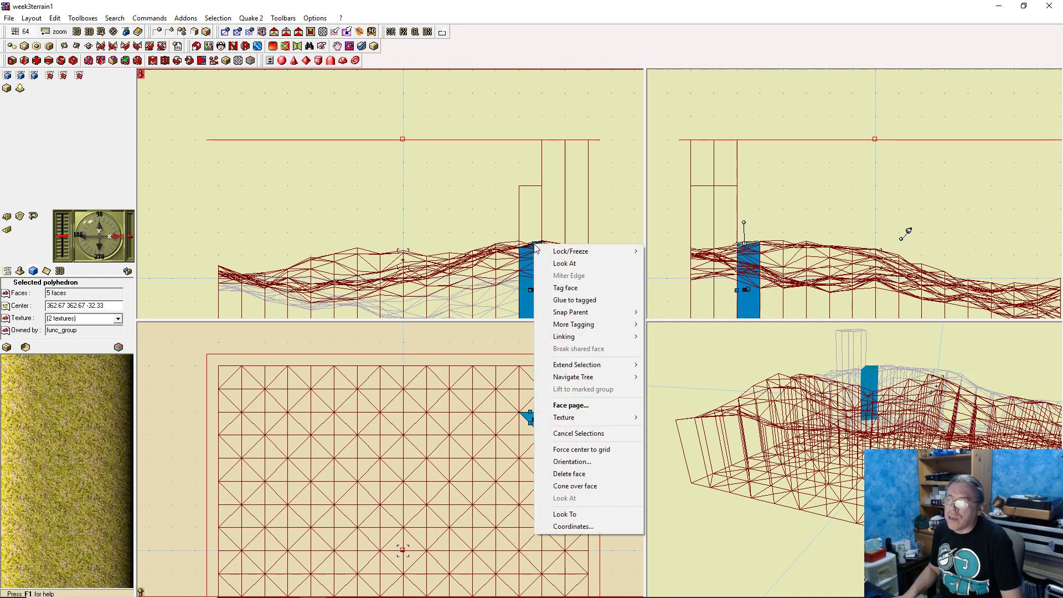
pyautogui.click(573, 302)
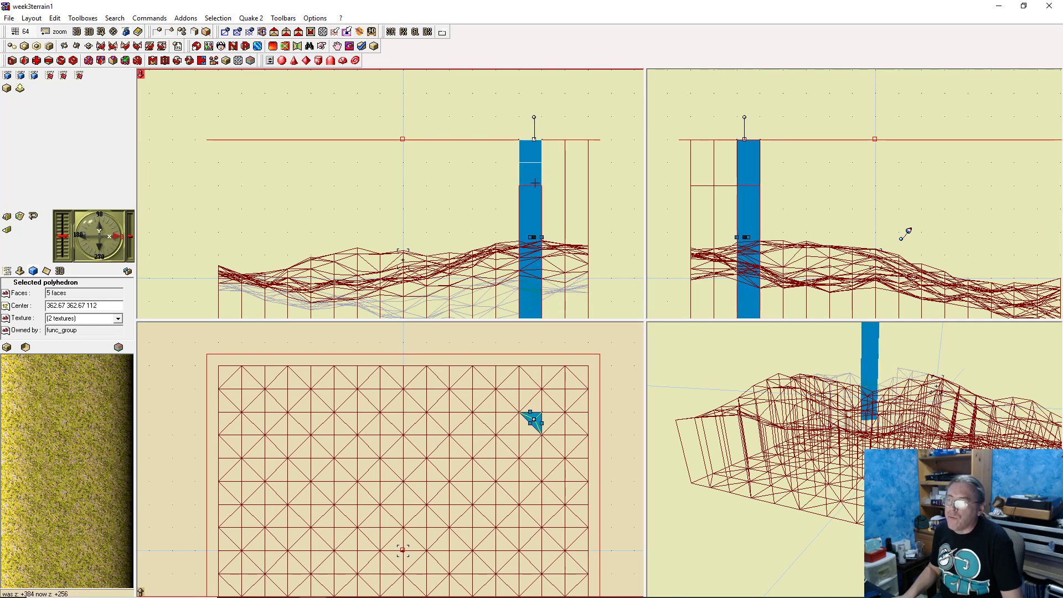
pyautogui.moveTo(535, 182); pyautogui.dragTo(535, 184)
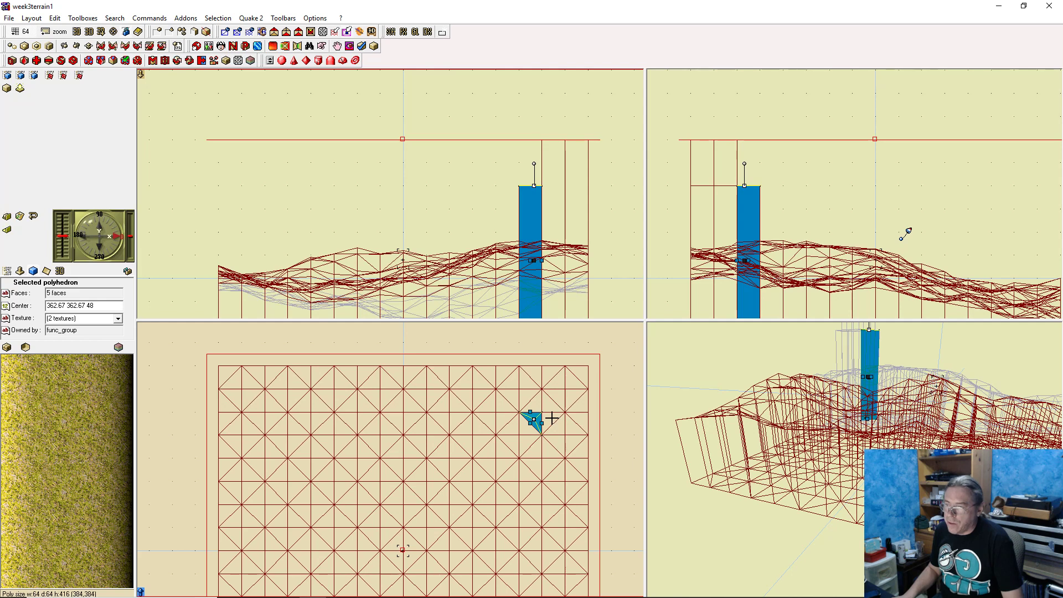
# Raise the sloped top faces of the prisms centred near x 405, y 405 and x 405, y 363 high above the terrain, without gluing them
pyautogui.moveTo(534, 419); pyautogui.dragTo(551, 399)
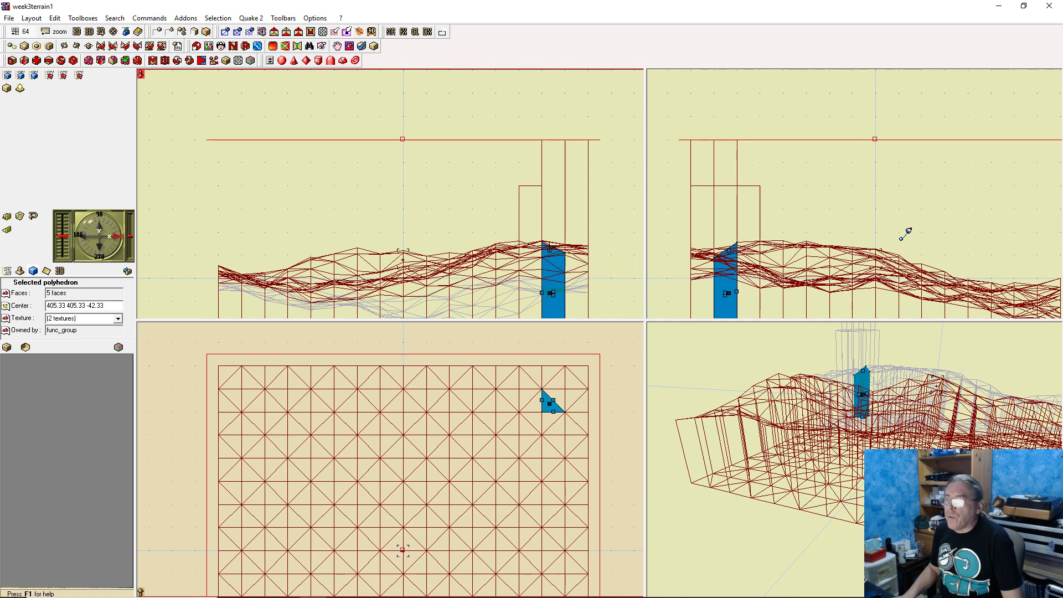
pyautogui.moveTo(548, 250); pyautogui.dragTo(552, 162)
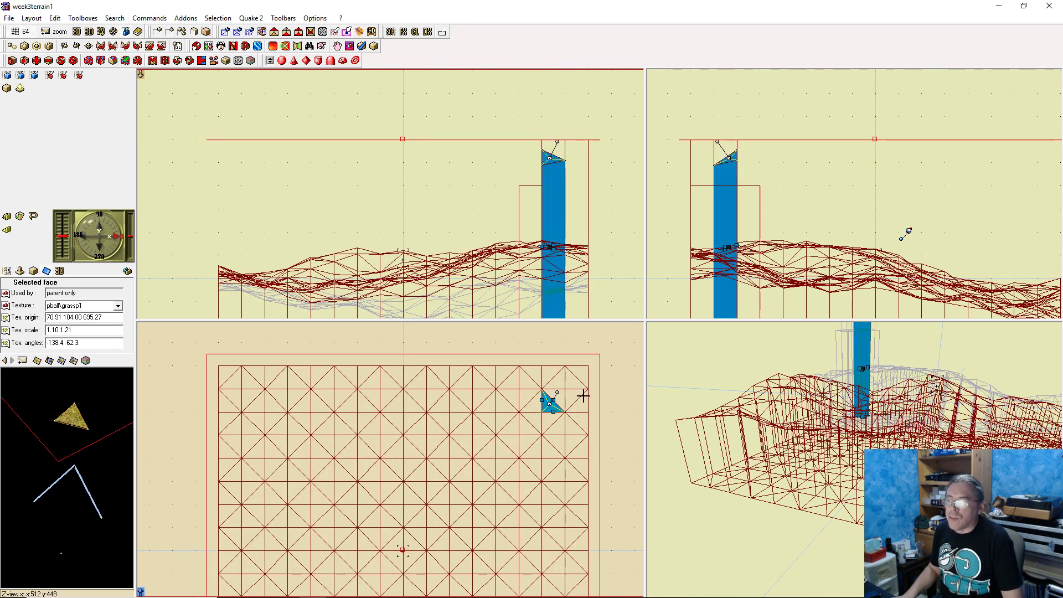
pyautogui.click(549, 418)
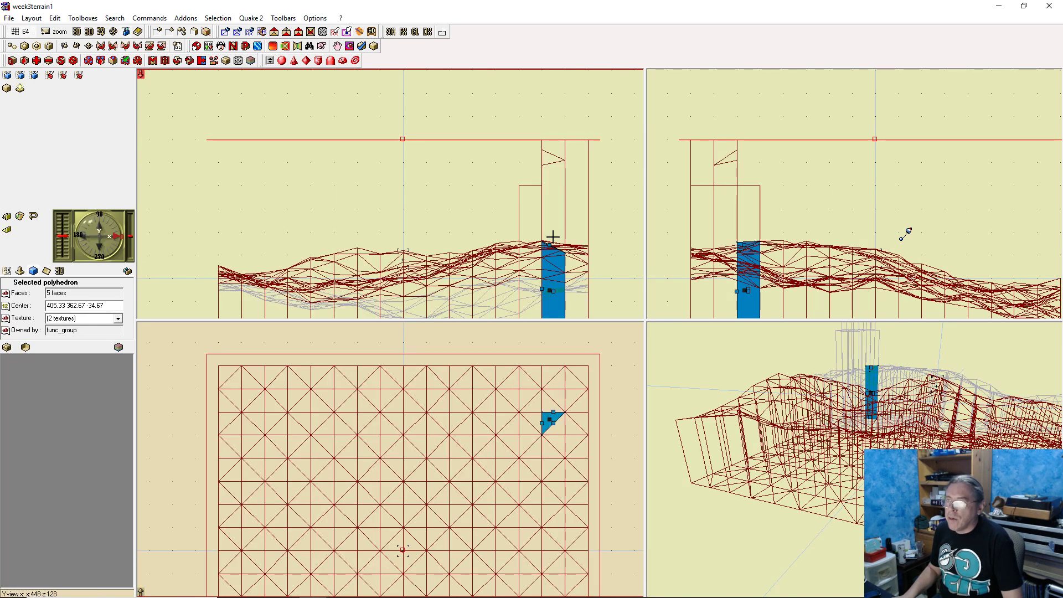
pyautogui.moveTo(549, 245); pyautogui.dragTo(553, 175)
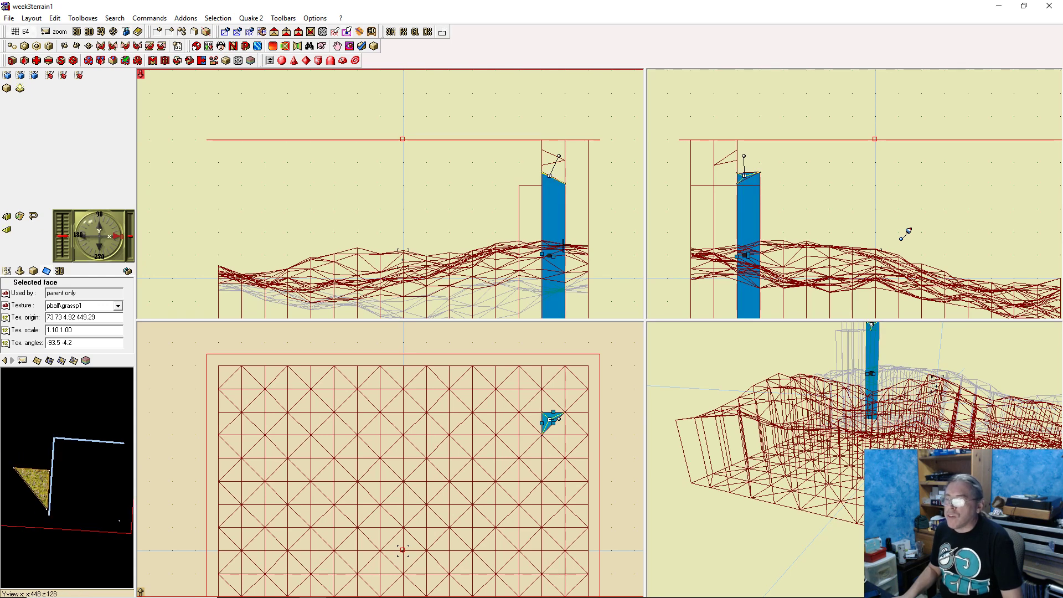
# Glue the top faces of the prisms centred near x 427, y 341 and x 427, y 299 to the tagged face, and lower both to z 256
pyautogui.click(534, 415)
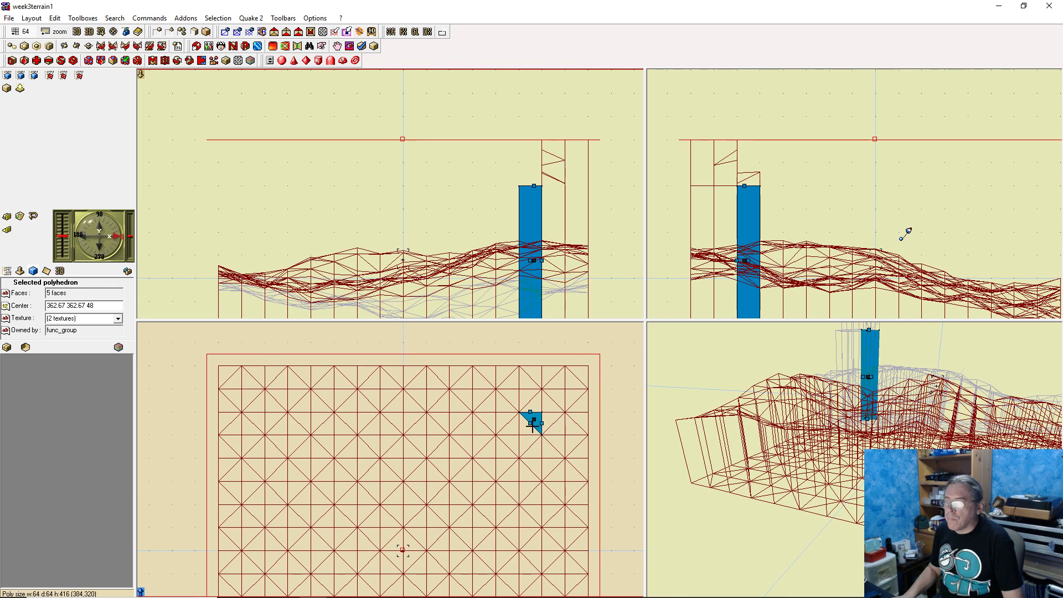
pyautogui.click(553, 429)
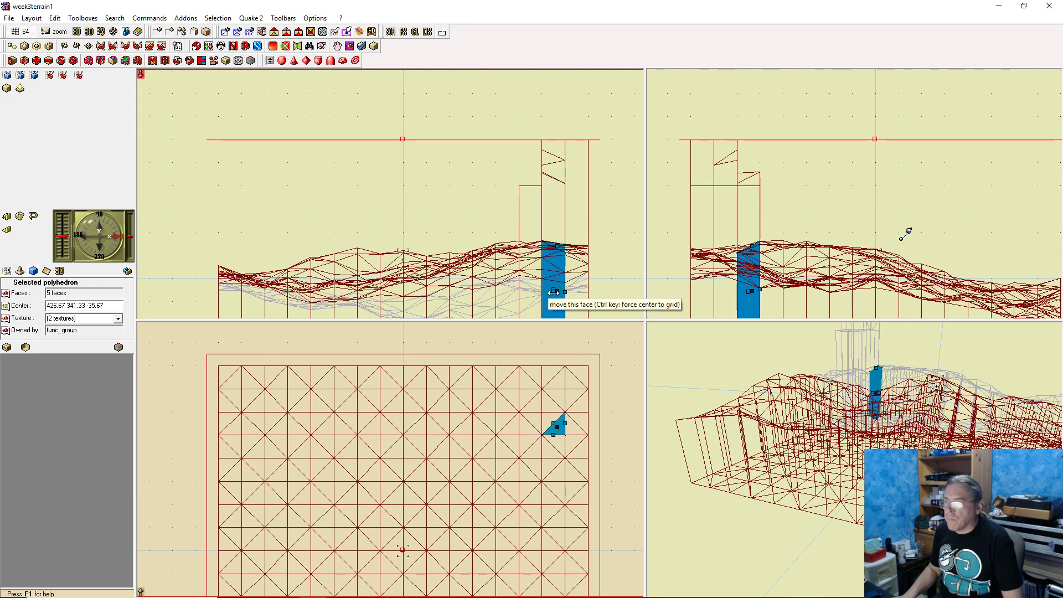
pyautogui.rightClick(557, 249)
pyautogui.click(597, 304)
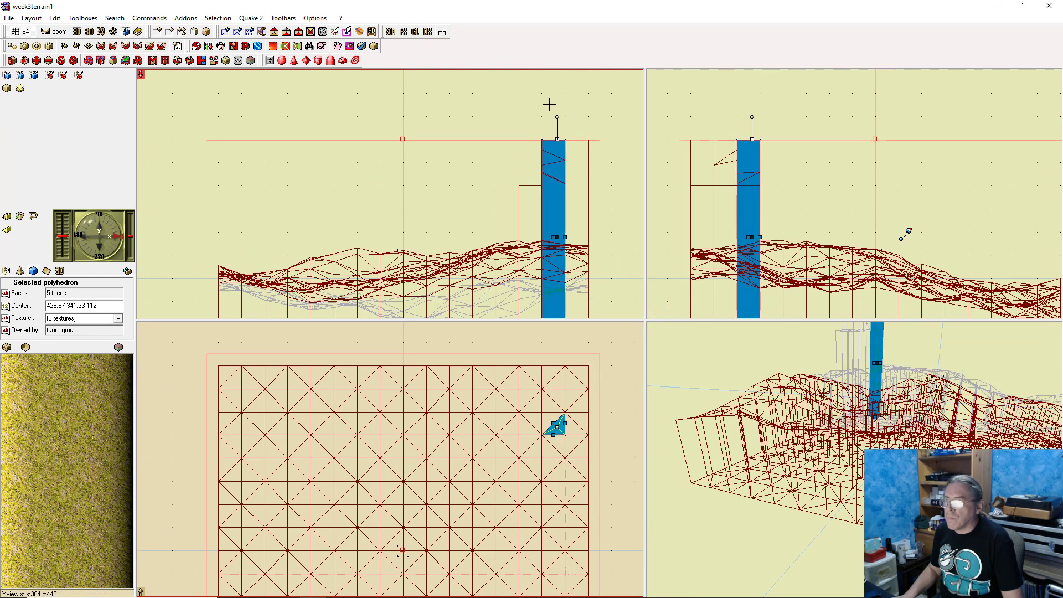
pyautogui.moveTo(557, 140); pyautogui.dragTo(557, 185)
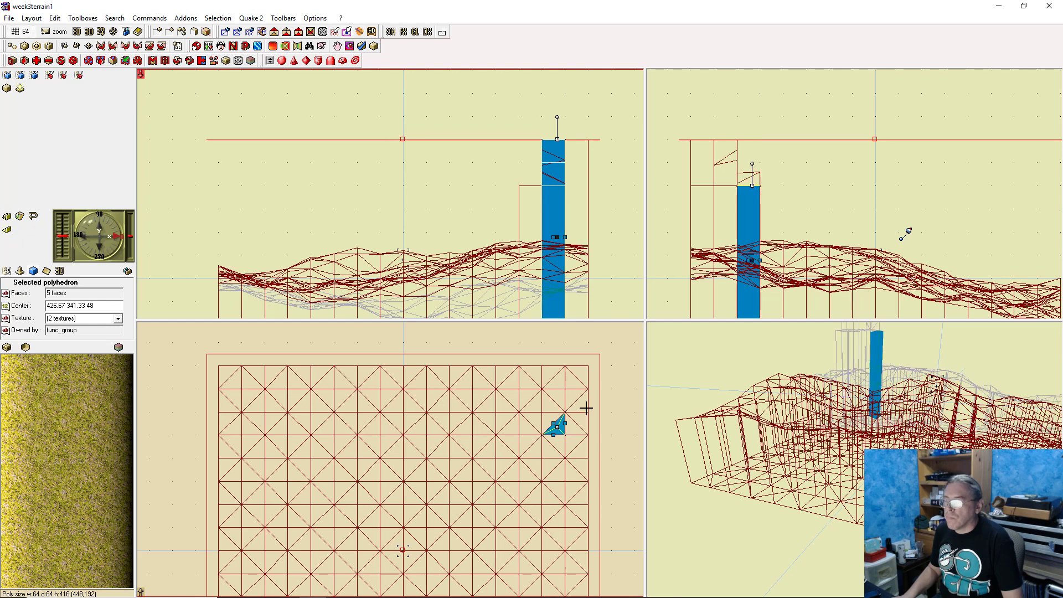
pyautogui.click(558, 442)
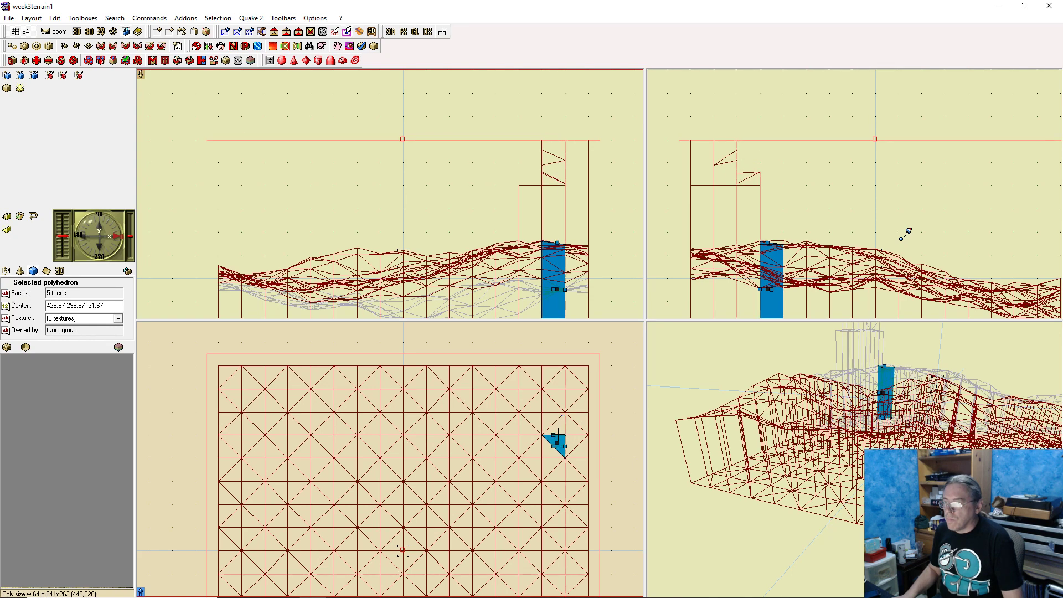
pyautogui.rightClick(558, 242)
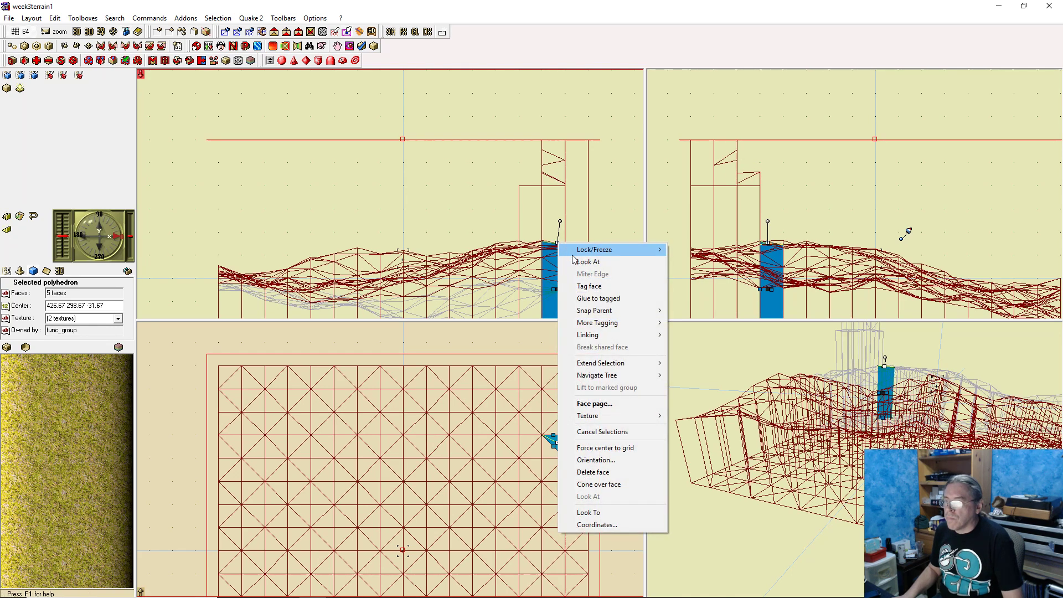
pyautogui.click(584, 299)
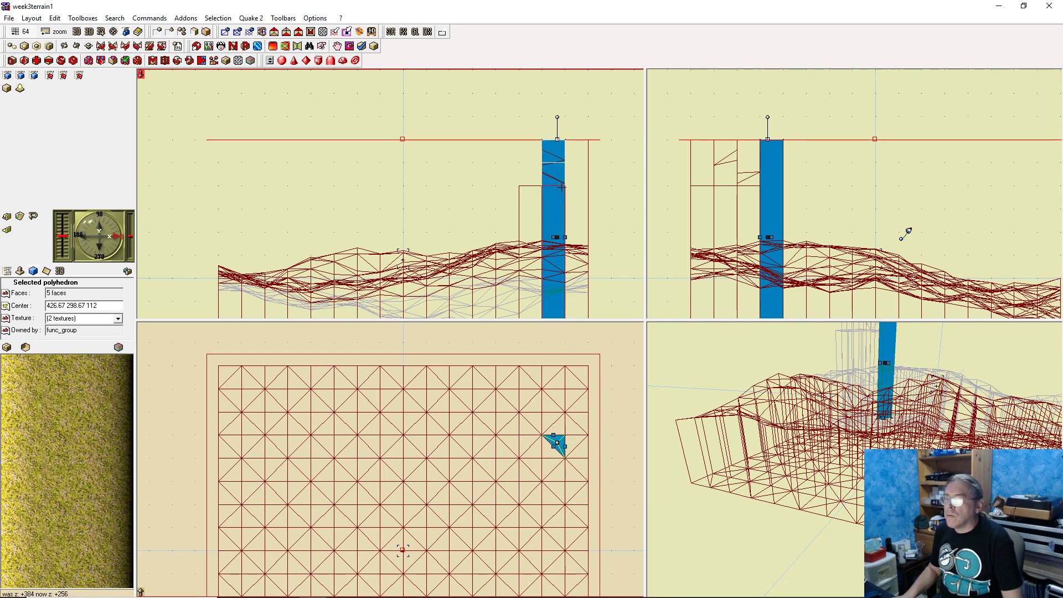
# Glue the top faces of the prisms centred near x 469, y 341 and x 491, y 363 to the tagged face, and lower both to z 256
pyautogui.click(575, 430)
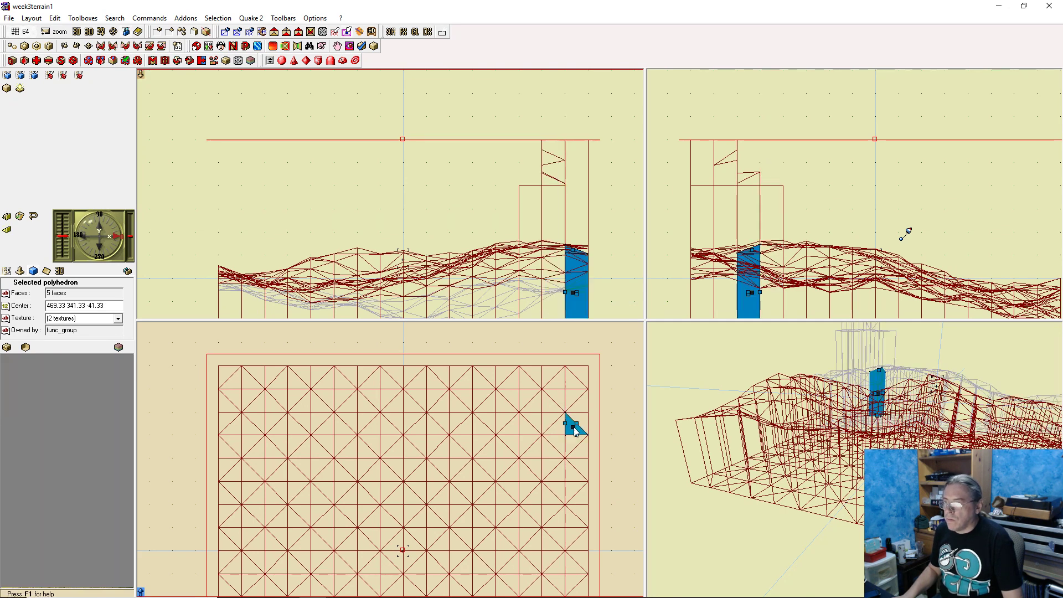
pyautogui.rightClick(574, 249)
pyautogui.click(603, 294)
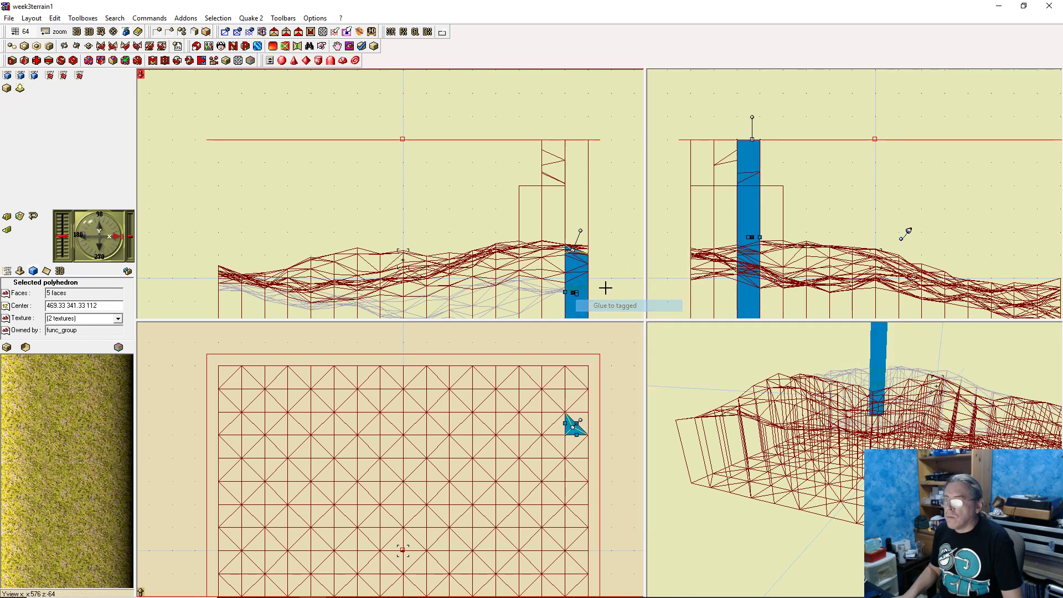
pyautogui.moveTo(573, 138); pyautogui.dragTo(573, 186)
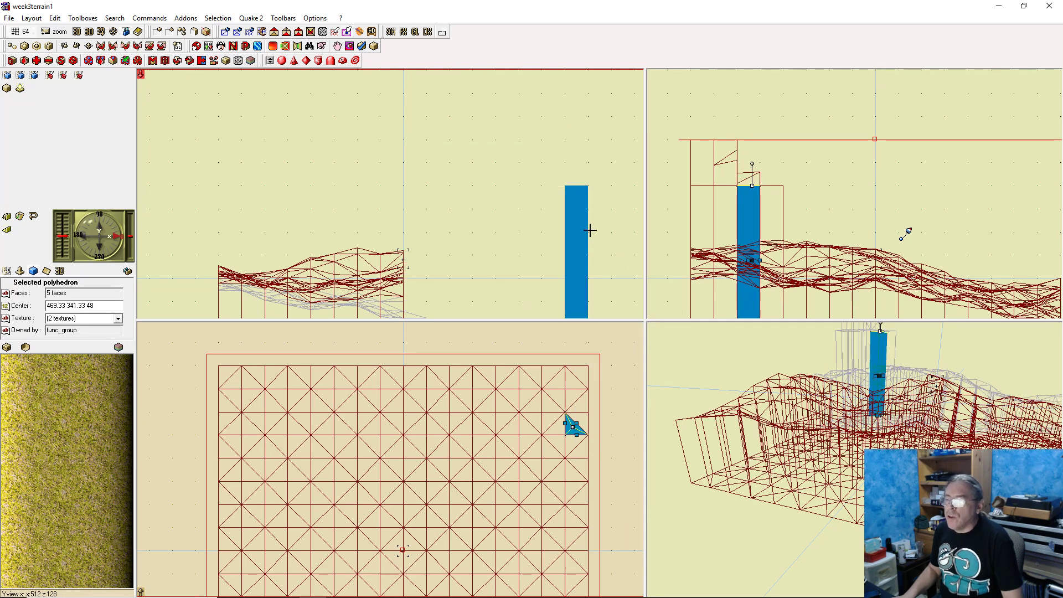
pyautogui.click(585, 421)
pyautogui.click(585, 420)
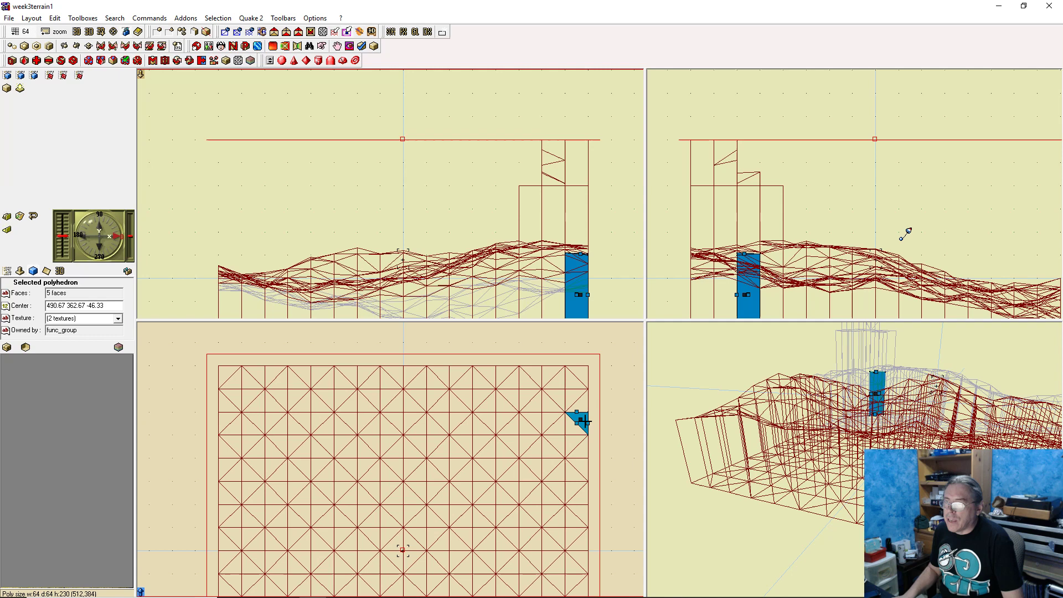
pyautogui.rightClick(581, 255)
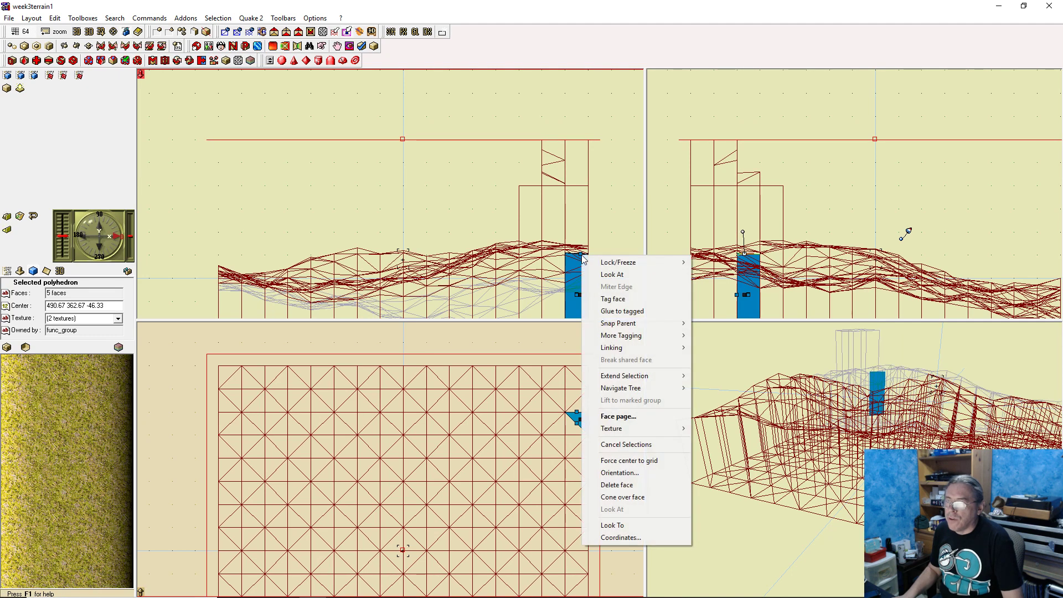
pyautogui.click(614, 312)
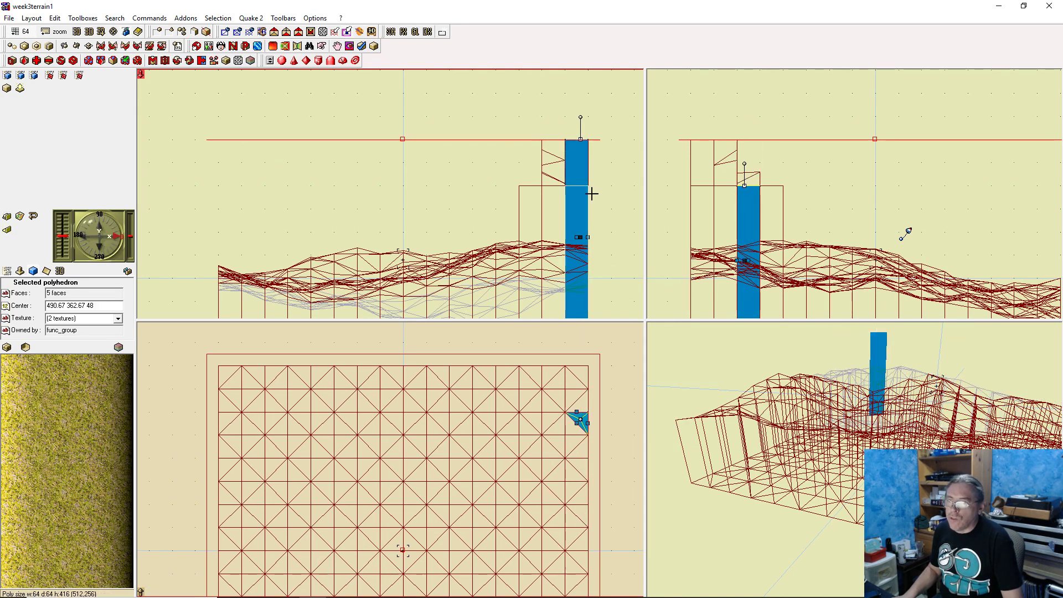
# Examine the raised columns up close in the 3D view and clear the selection
pyautogui.hotkey('ctrl', 'z')
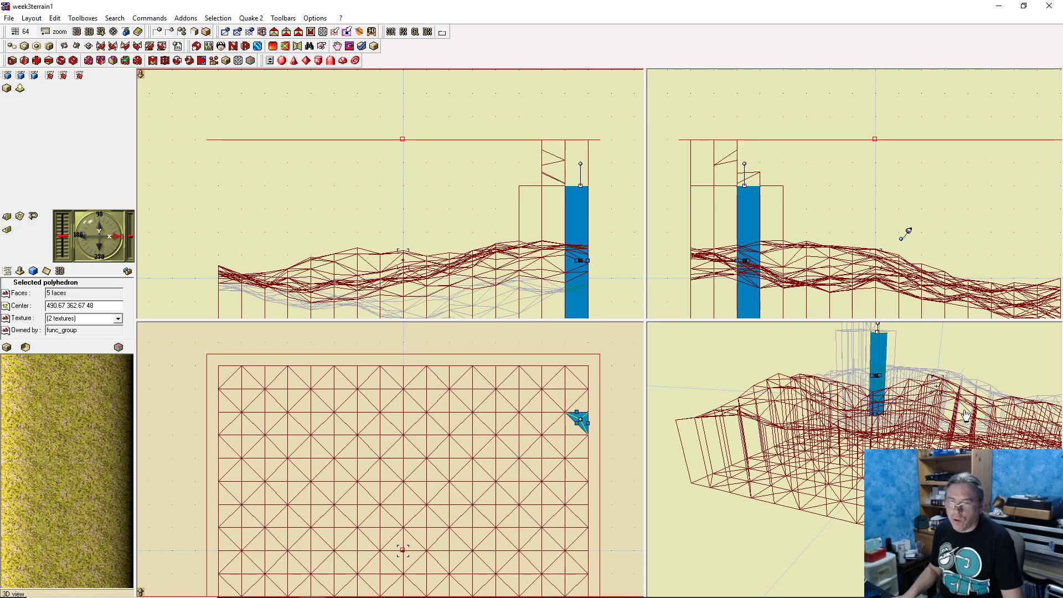
pyautogui.moveTo(915, 374); pyautogui.dragTo(893, 379)
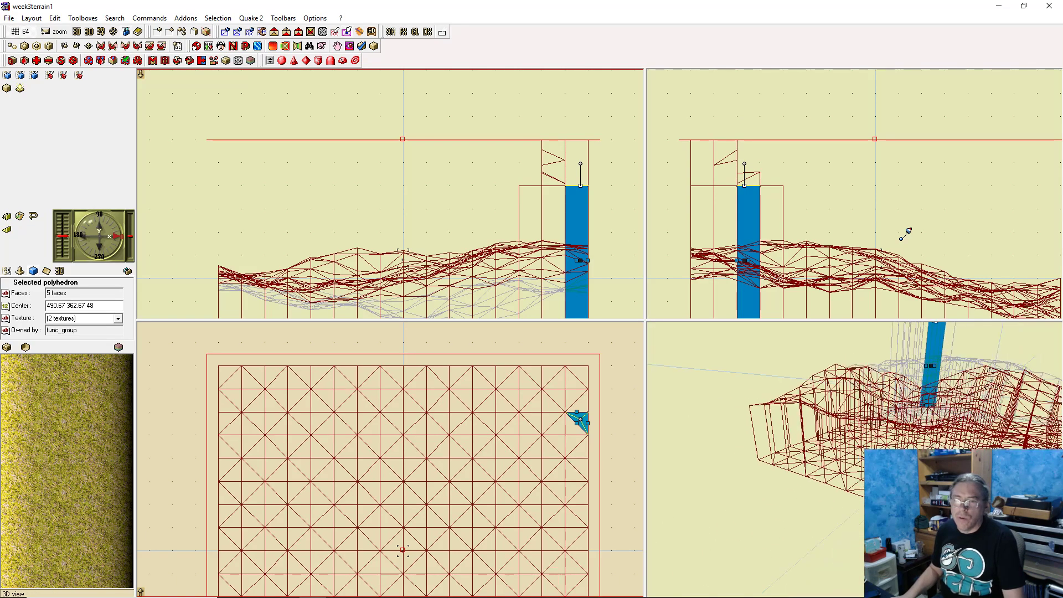
pyautogui.moveTo(893, 379); pyautogui.dragTo(892, 337, button='right')
pyautogui.moveTo(892, 379); pyautogui.dragTo(841, 287)
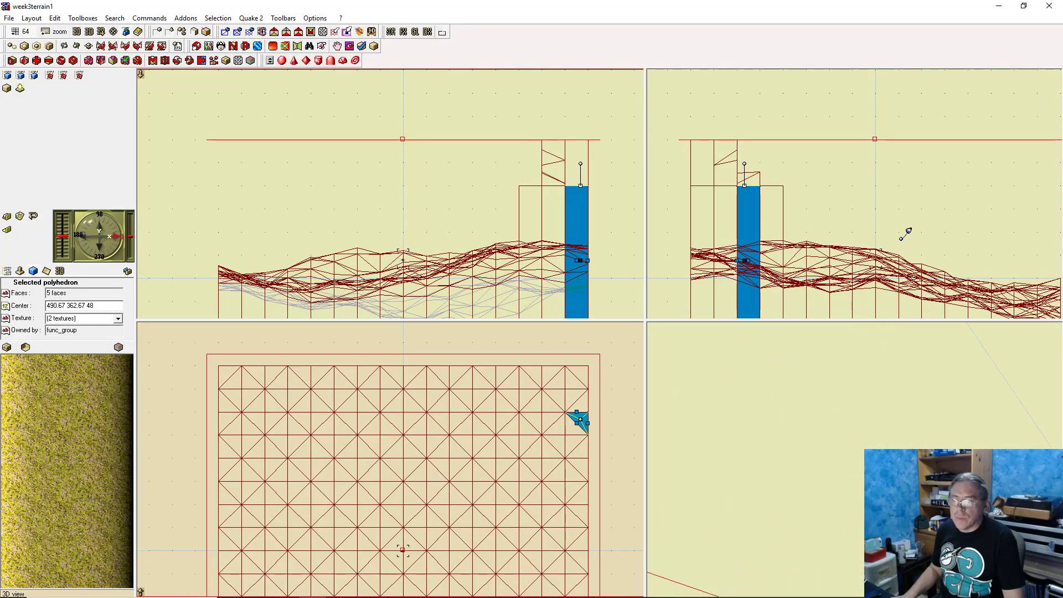
pyautogui.moveTo(943, 422); pyautogui.dragTo(943, 451)
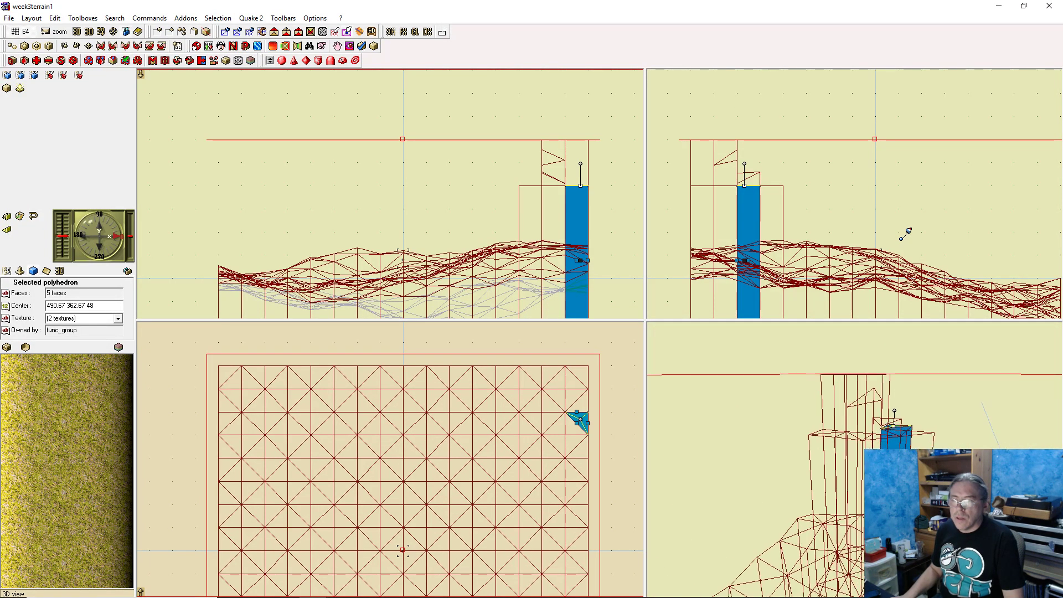
pyautogui.click(834, 361)
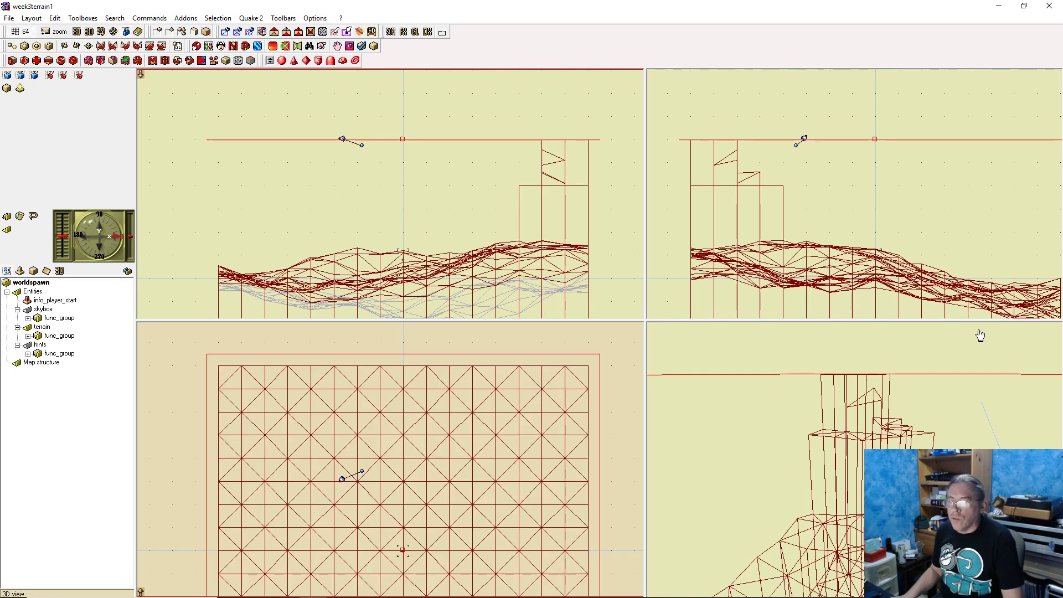
# Glue the top face of the prism centred near x 469, y 299 to the tagged face, and lower it to z 256
pyautogui.click(583, 418)
pyautogui.click(582, 443)
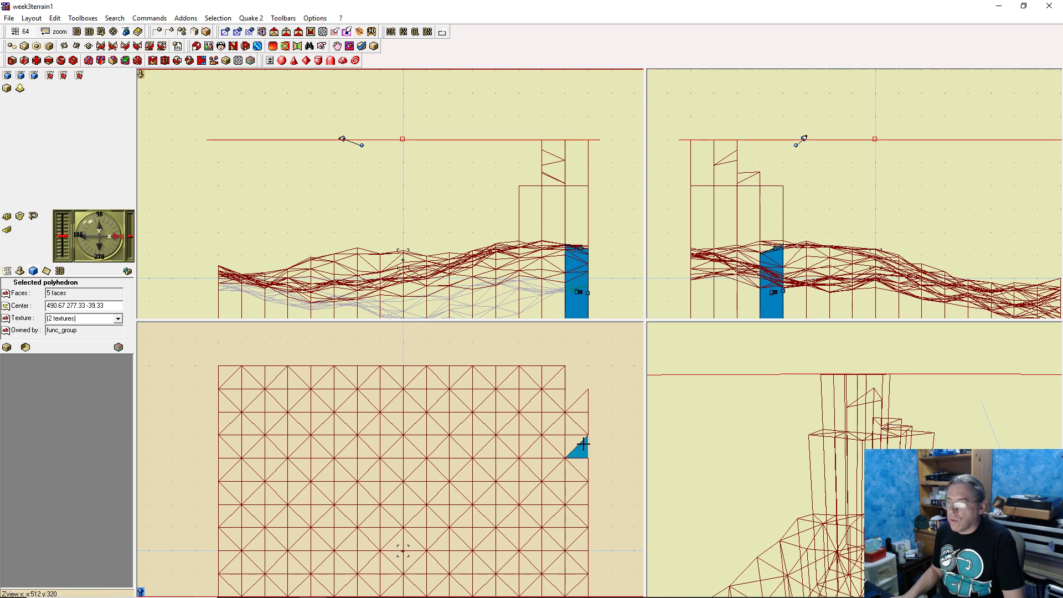
pyautogui.click(573, 429)
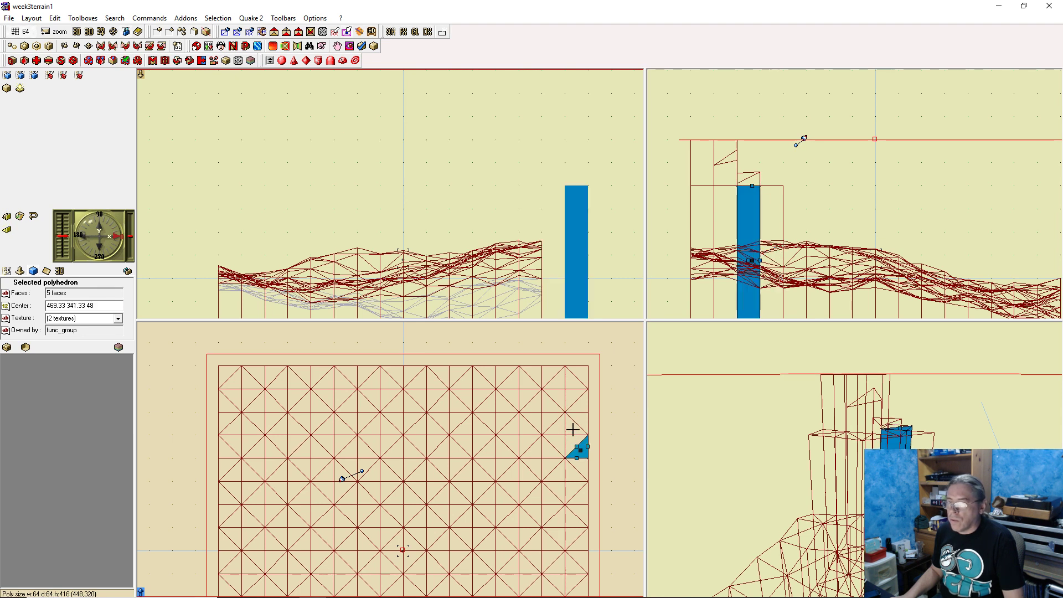
pyautogui.click(560, 427)
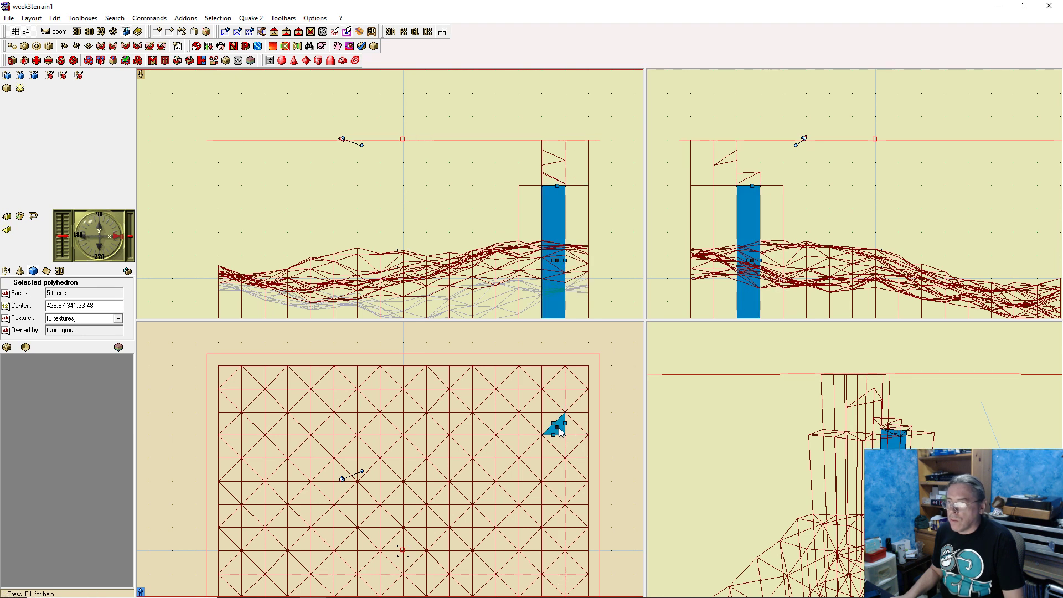
pyautogui.click(576, 440)
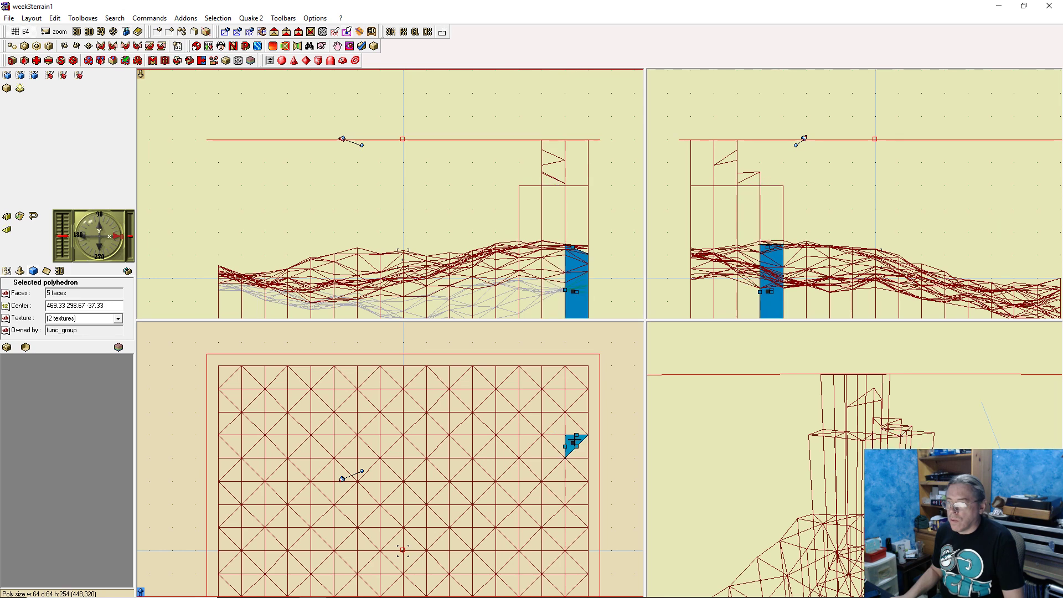
pyautogui.rightClick(574, 247)
pyautogui.click(622, 289)
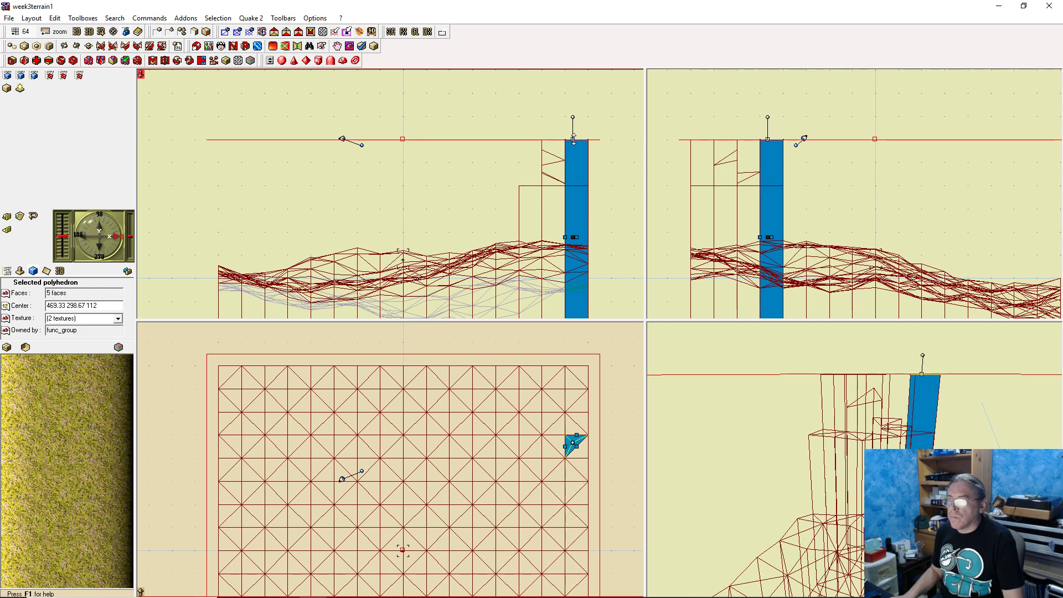
# Raise the sloped top faces of the prisms centred near x 491, y 277 and x 491, y 235 by about 128 units, without gluing them
pyautogui.click(584, 448)
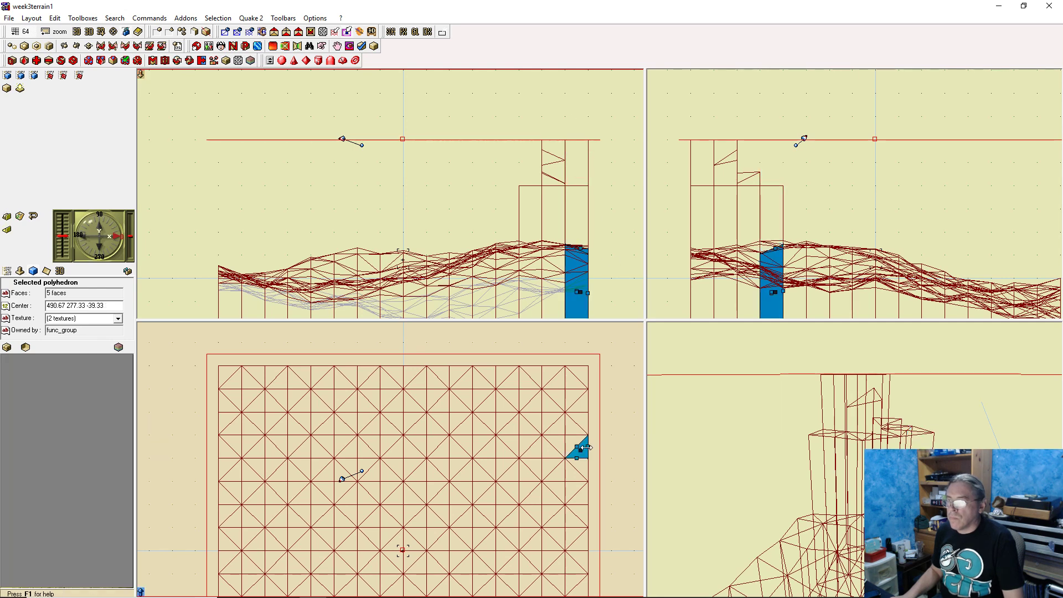
pyautogui.click(581, 249)
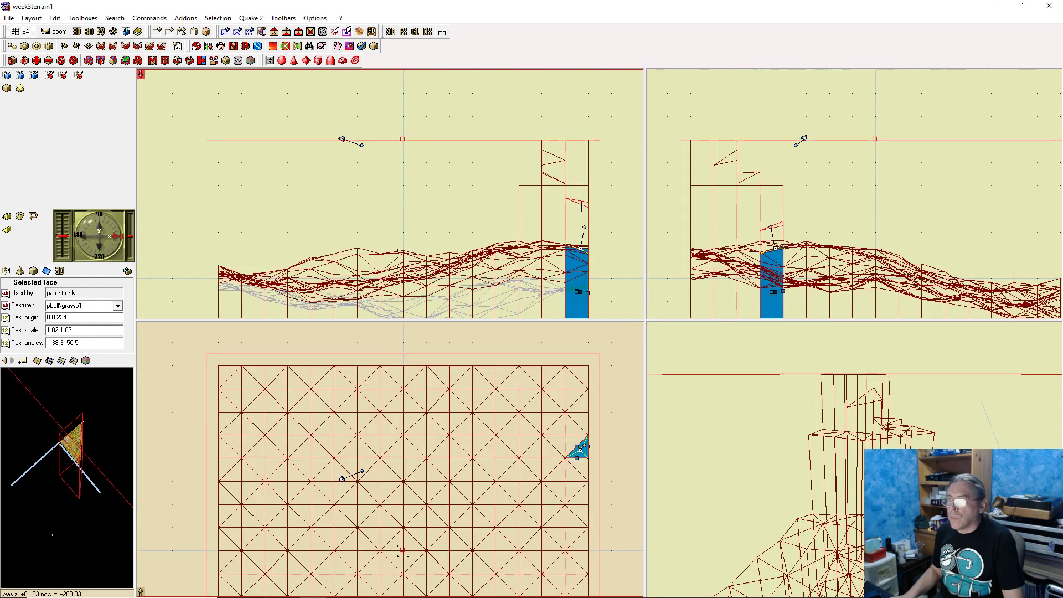
pyautogui.moveTo(581, 247); pyautogui.dragTo(580, 200)
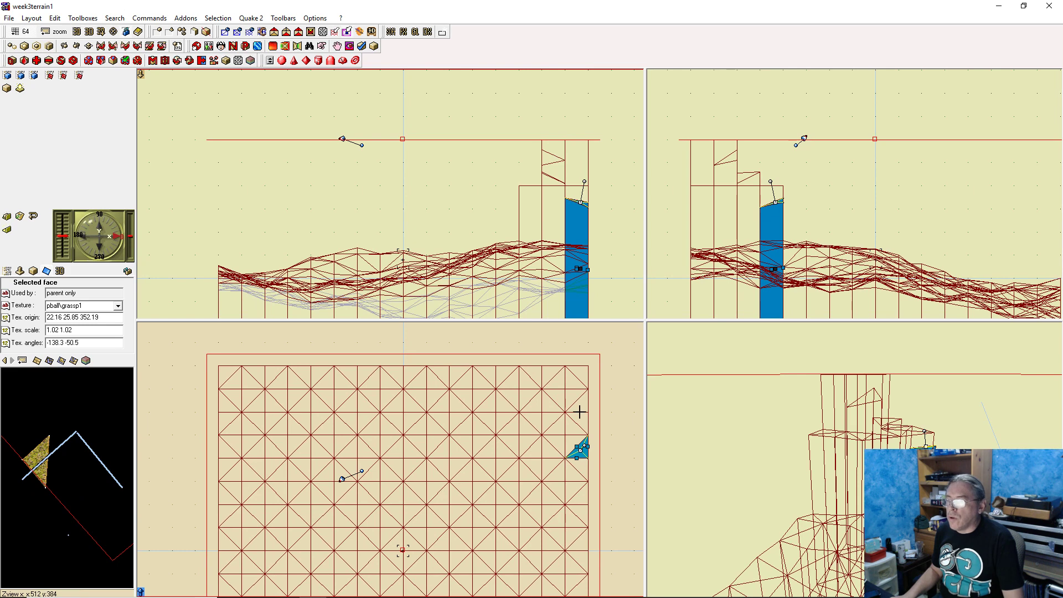
pyautogui.click(582, 466)
pyautogui.moveTo(579, 244); pyautogui.dragTo(585, 204)
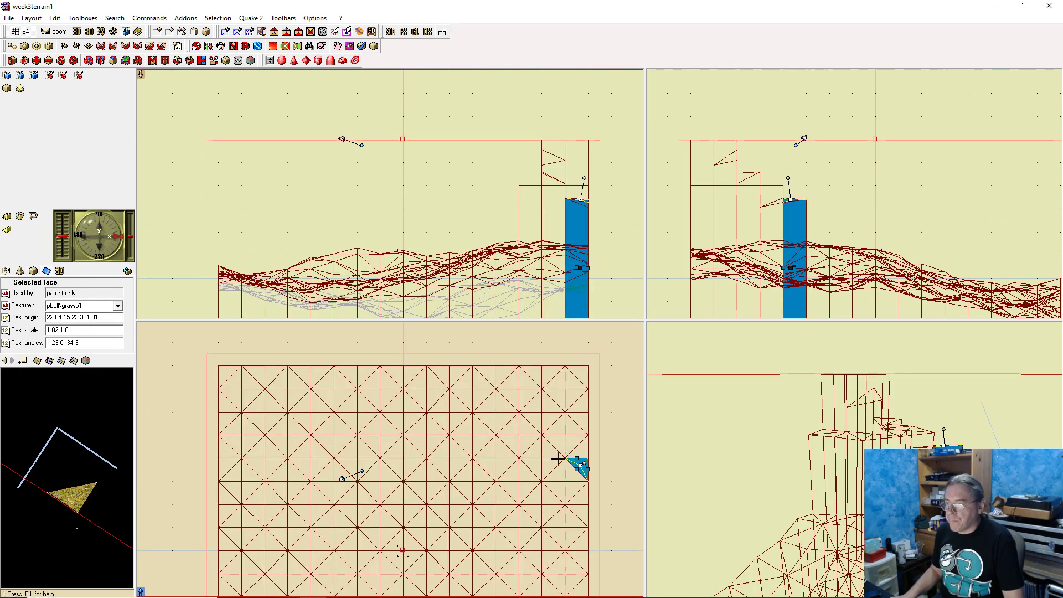
pyautogui.click(633, 225)
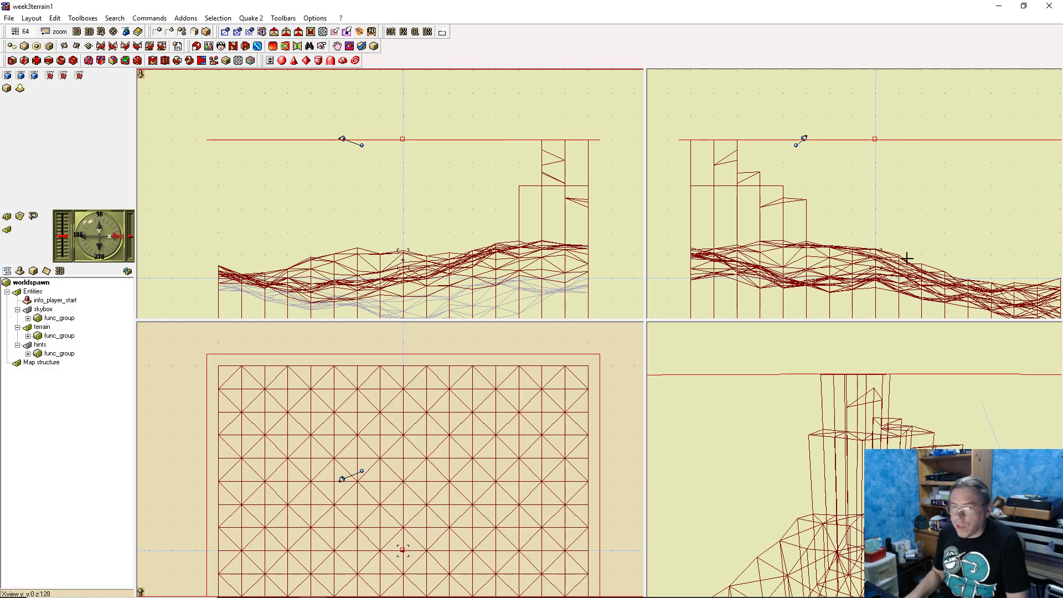
# Build the map, run it in Paintball 2, and enter NoClip Observer Mode
pyautogui.moveTo(960, 397); pyautogui.dragTo(965, 396)
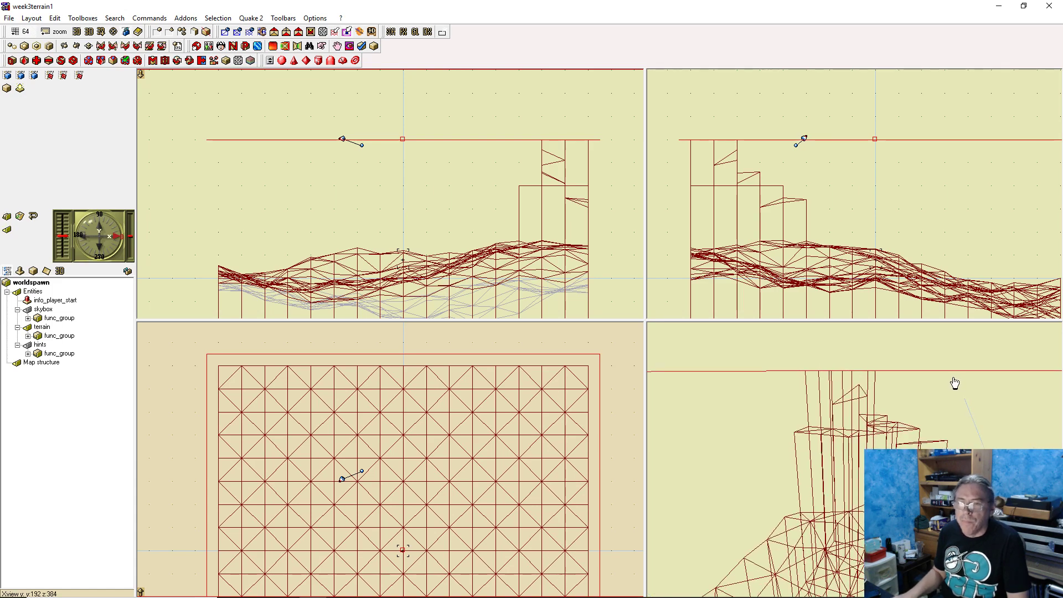
pyautogui.press('F9')
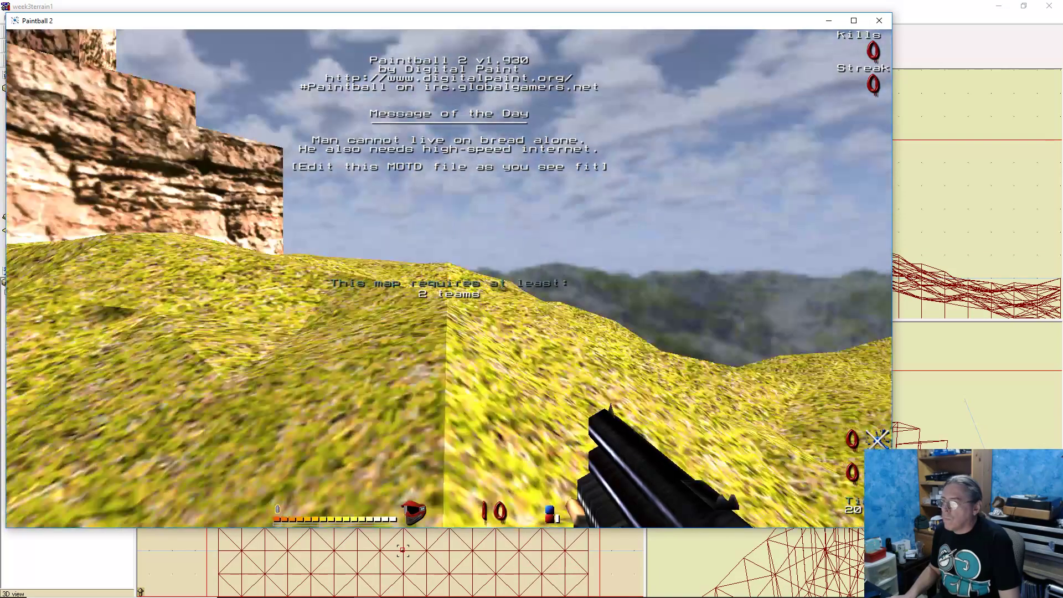
pyautogui.press('w')
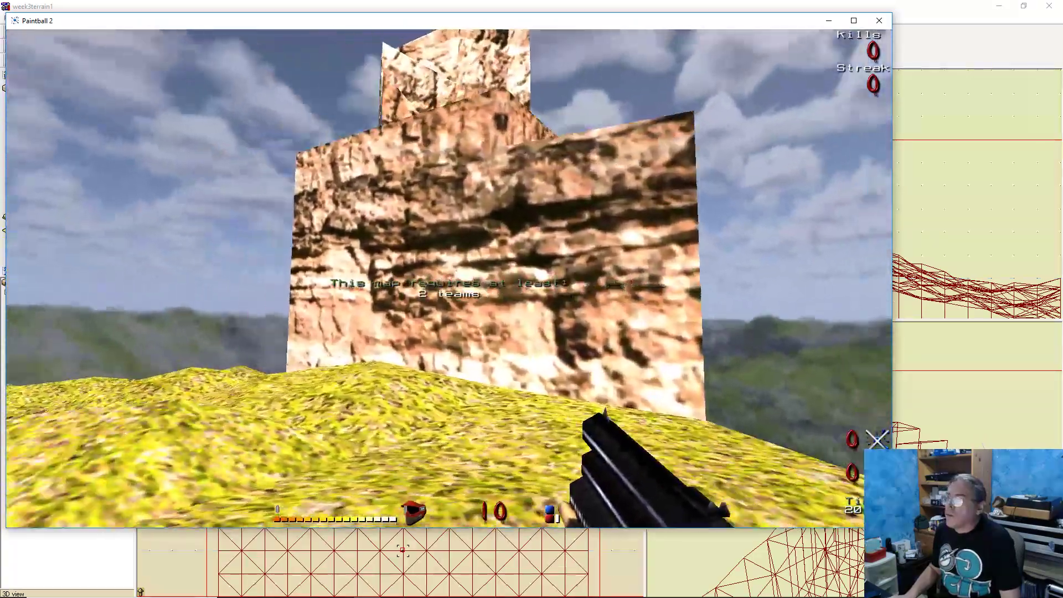
pyautogui.press('a')
pyautogui.press('`')
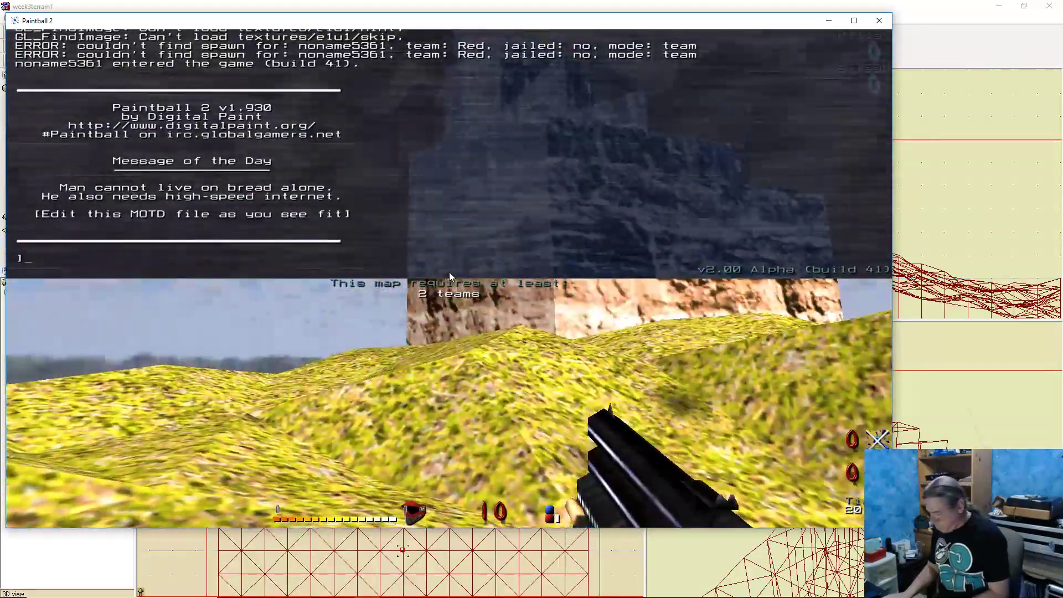
pyautogui.press('`')
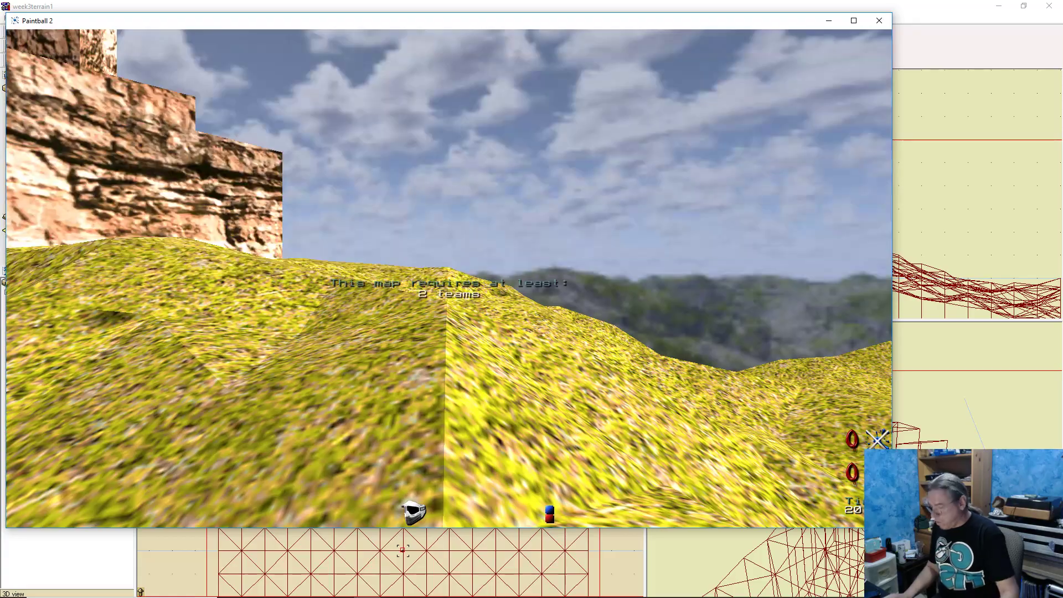
pyautogui.click(449, 277)
# Fly around the cliff columns in the game to examine their walls, ledges and sloped tops, and quit back to the map editor
pyautogui.press('w')
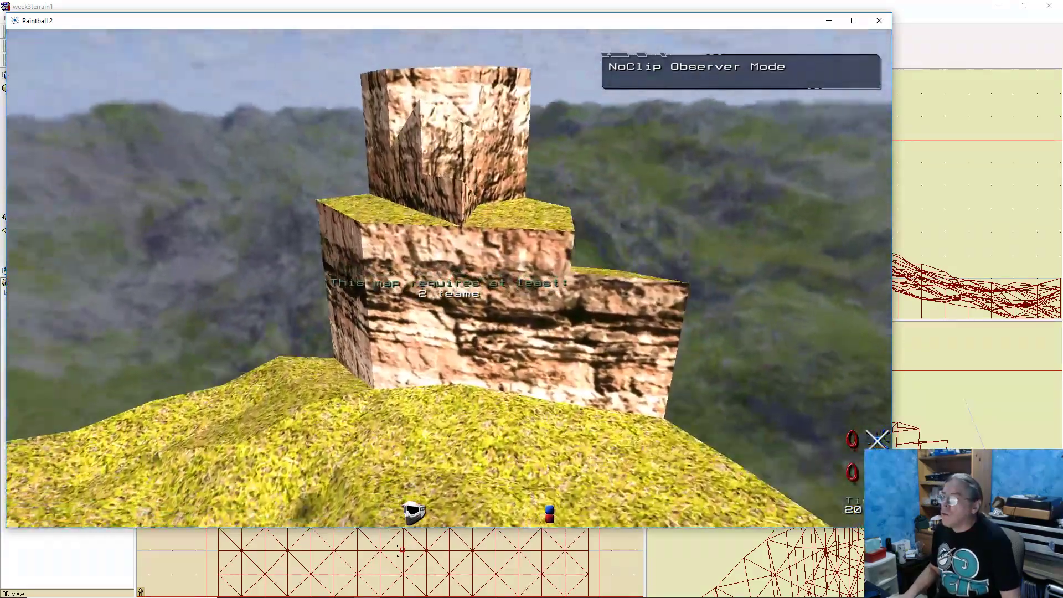
pyautogui.press('s')
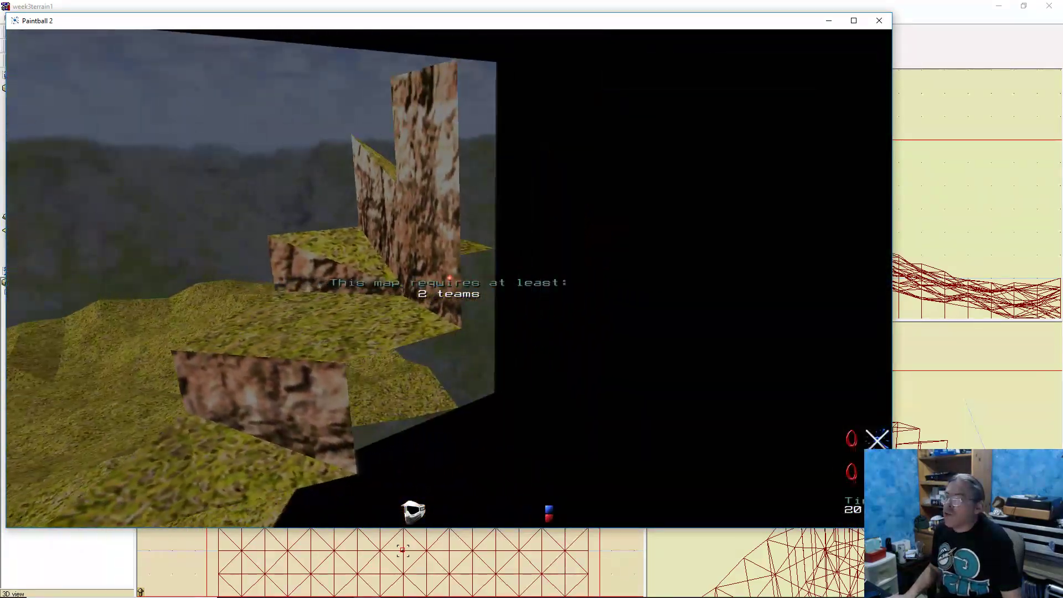
pyautogui.press('w')
pyautogui.press('s')
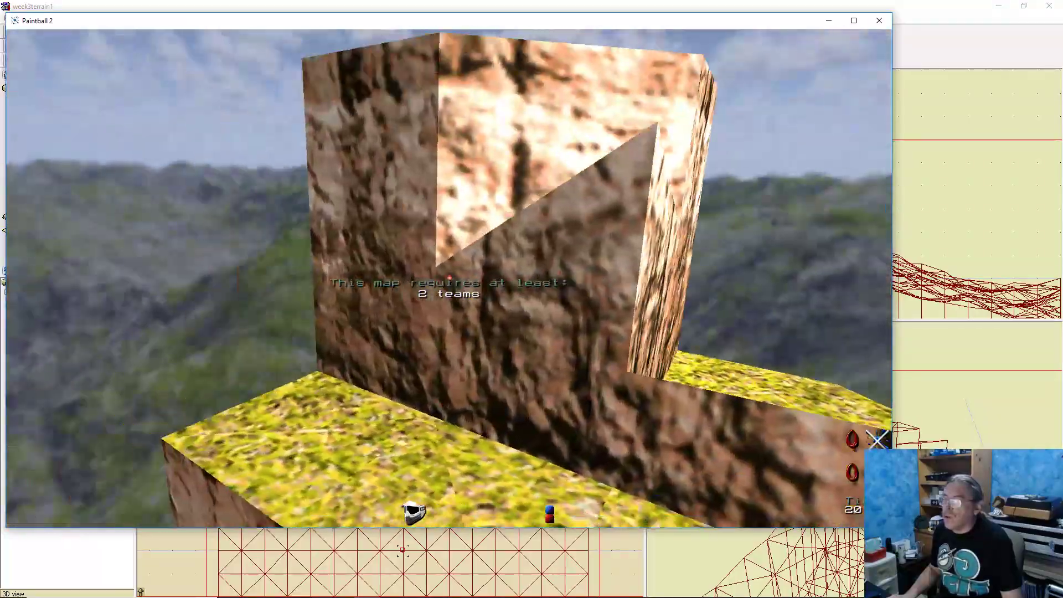
pyautogui.press('d')
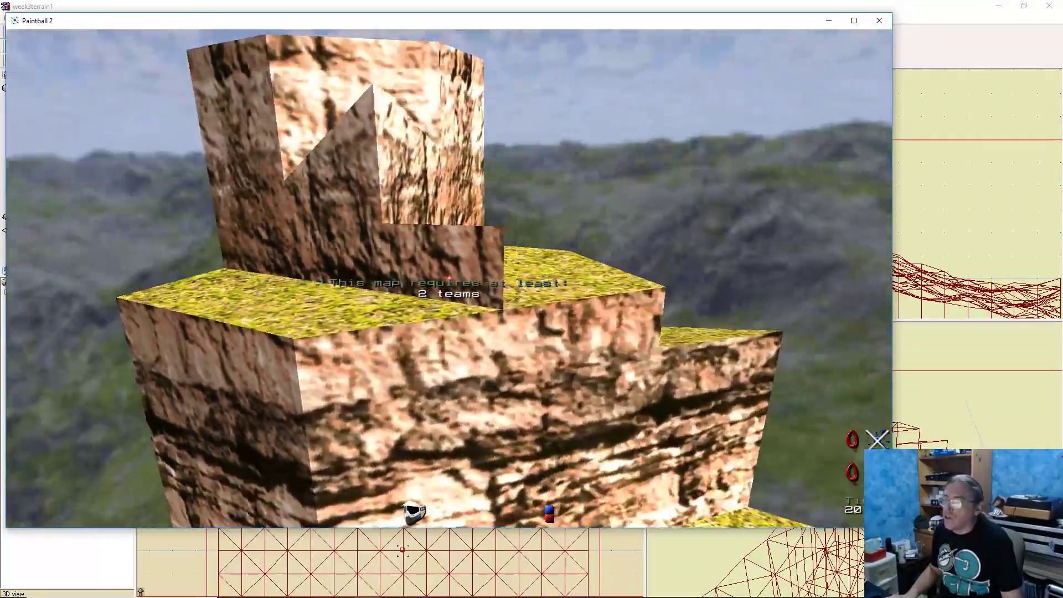
pyautogui.press('s')
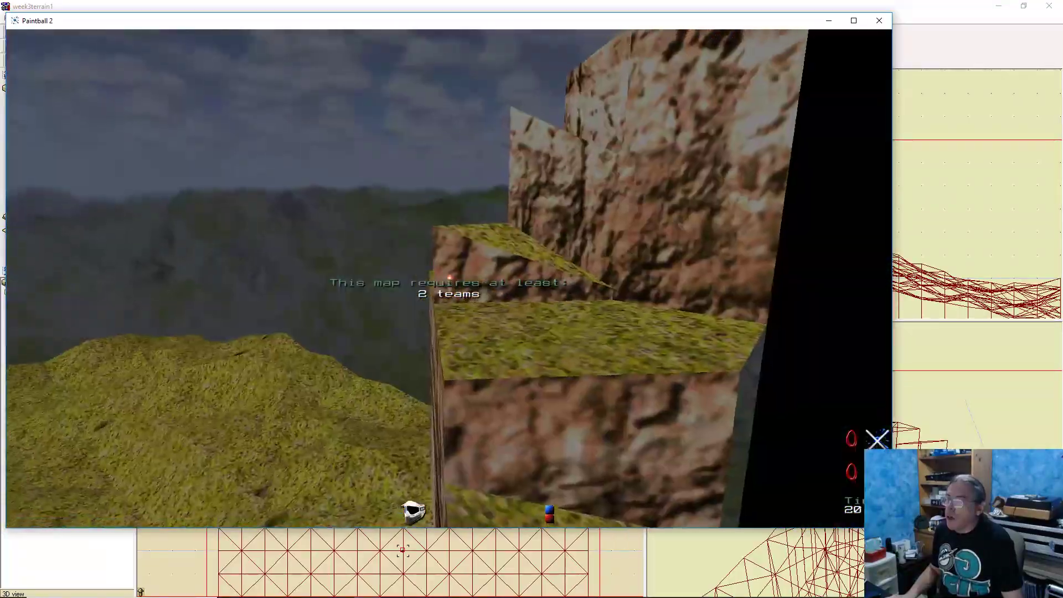
pyautogui.press('w')
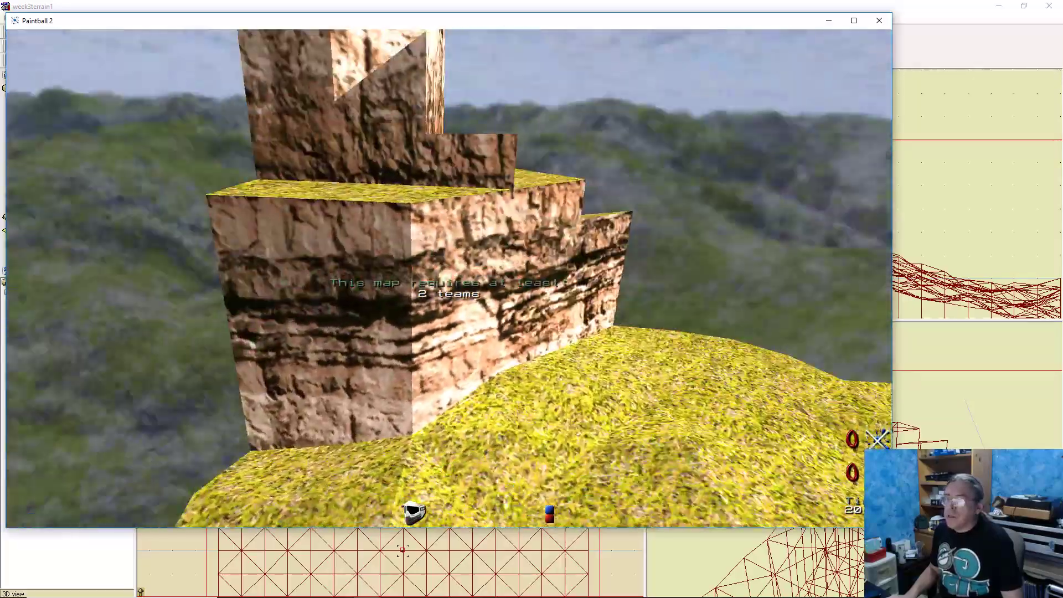
pyautogui.press('w')
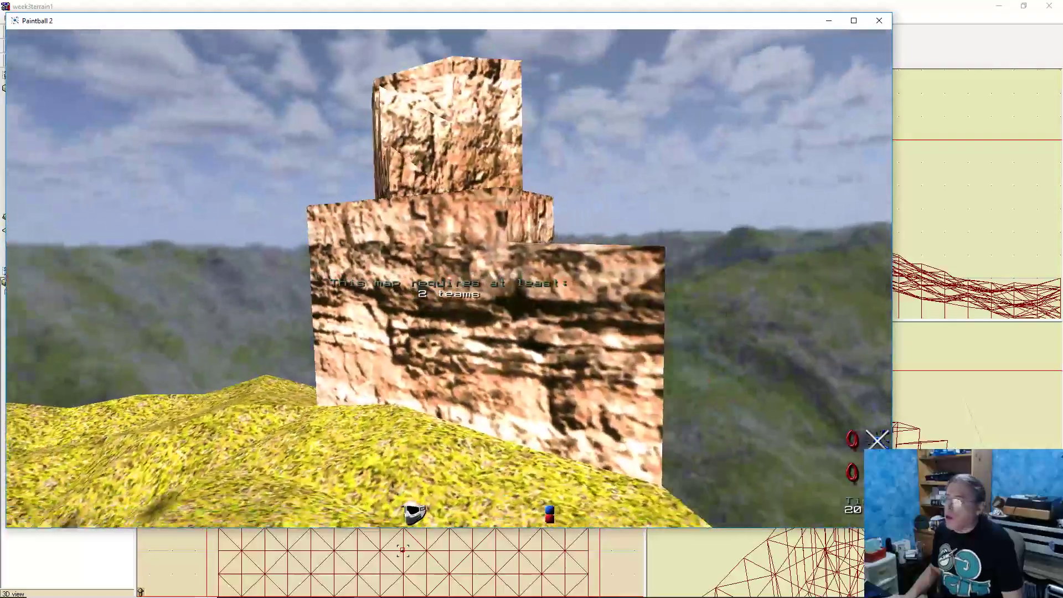
pyautogui.press('w')
pyautogui.press('s')
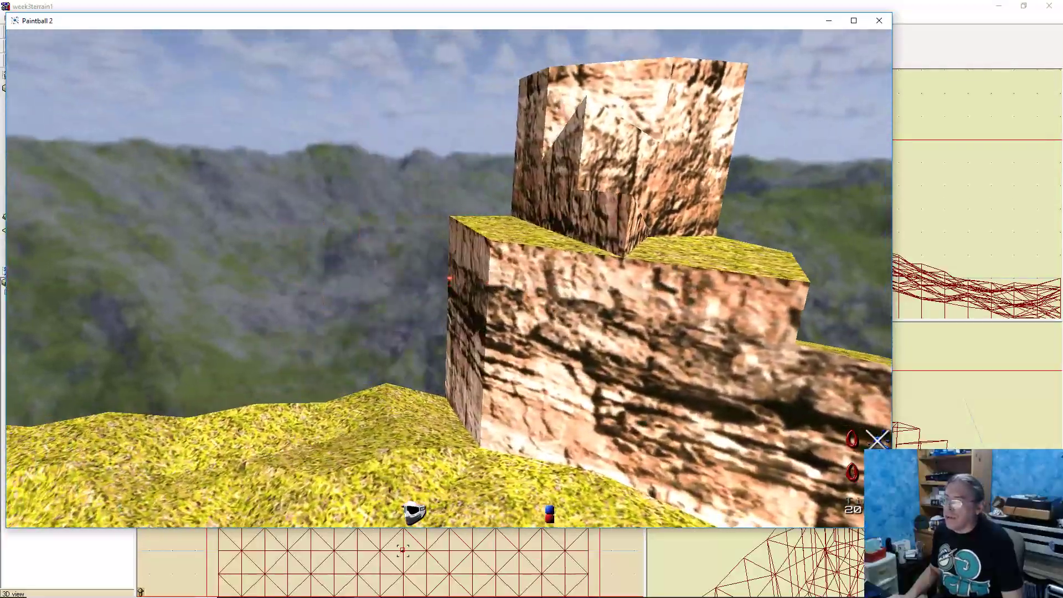
pyautogui.press('Left')
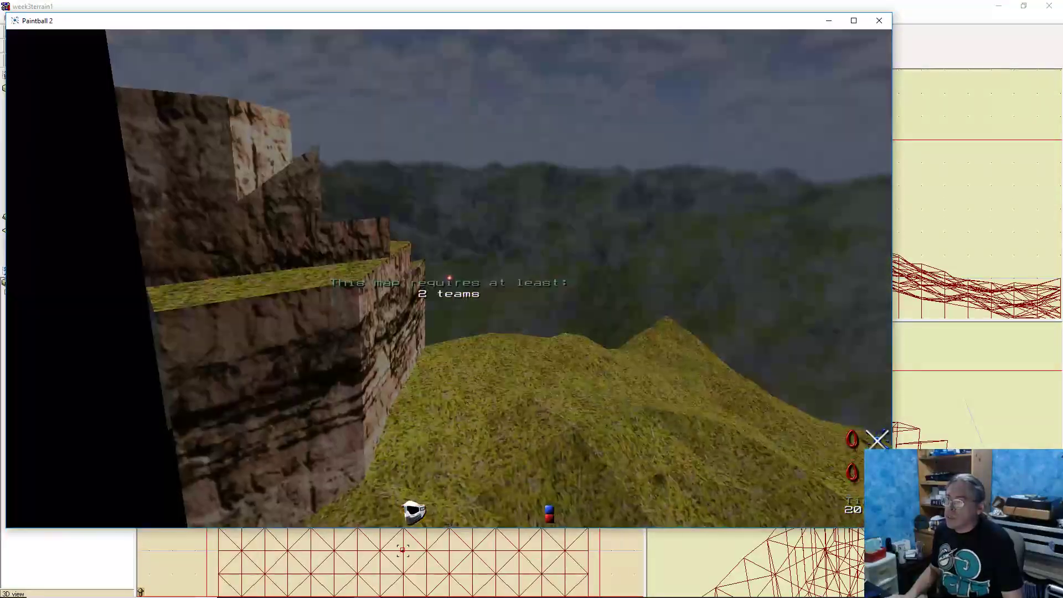
pyautogui.press('Left')
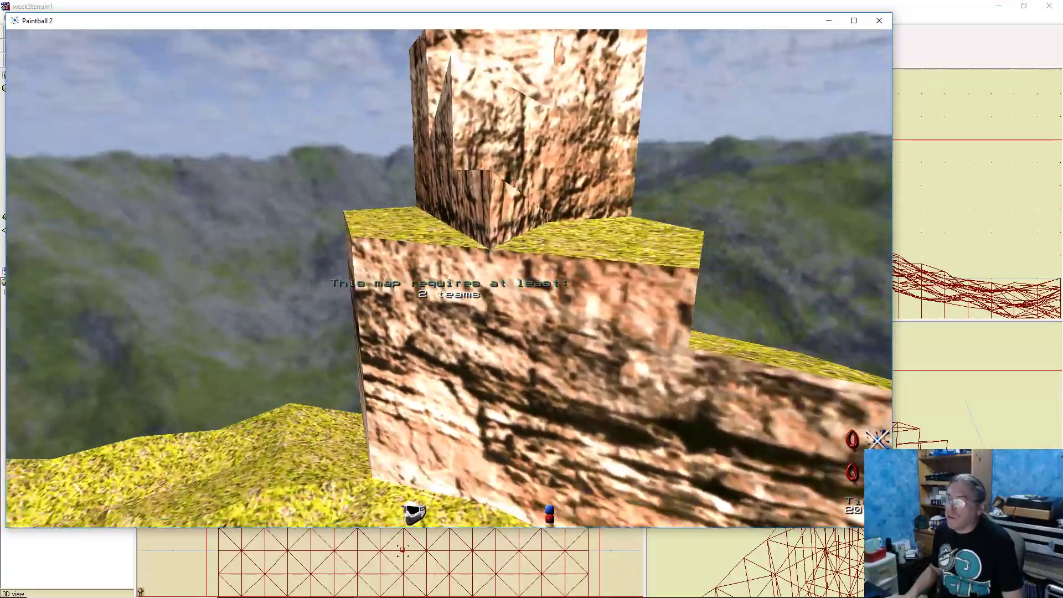
pyautogui.press('Right')
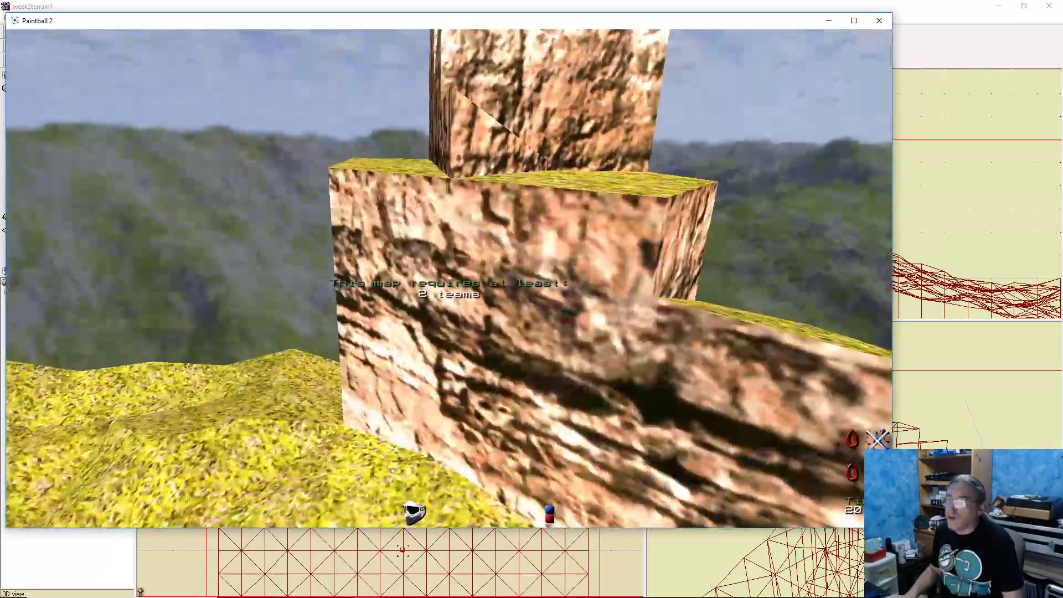
pyautogui.press('`')
pyautogui.write('quit')
pyautogui.press('Return')
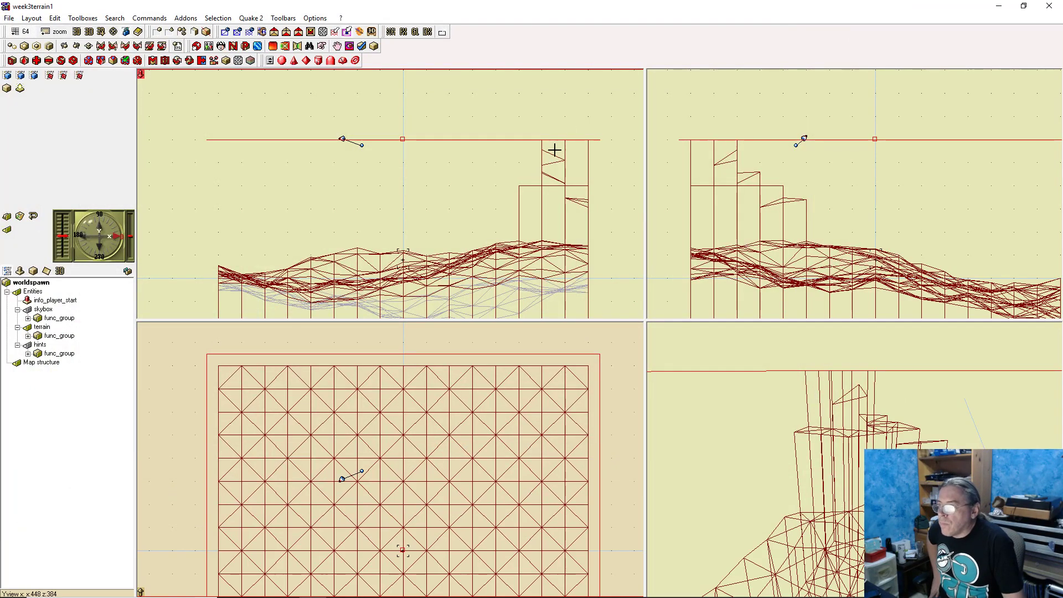
# Glue the sloped top face of the prism centred near x 405, y 405 to the tagged face
pyautogui.click(554, 149)
pyautogui.click(551, 156)
pyautogui.click(551, 157)
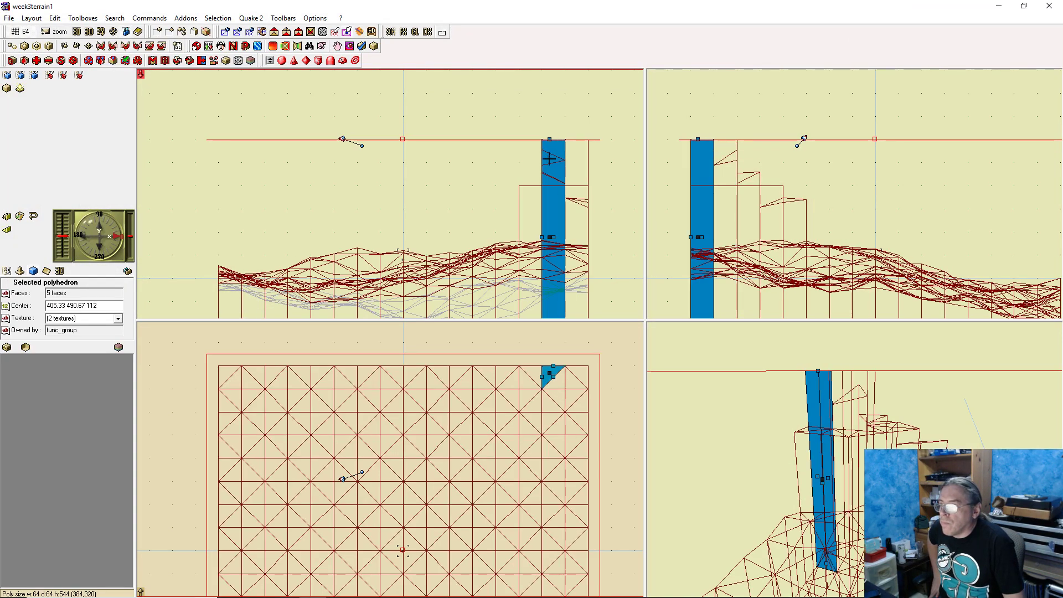
pyautogui.click(550, 157)
pyautogui.rightClick(552, 158)
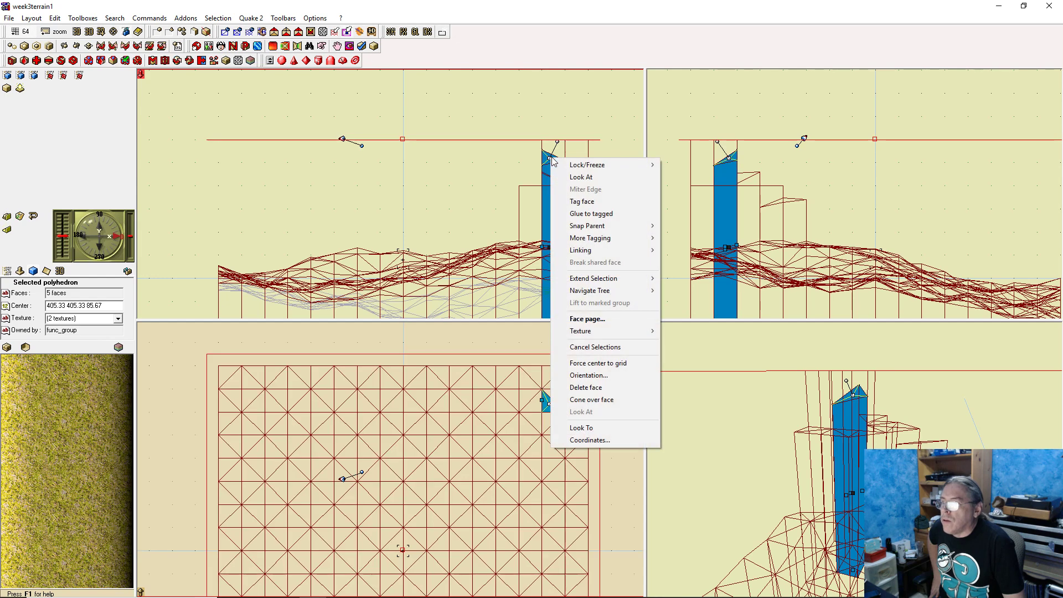
pyautogui.click(603, 215)
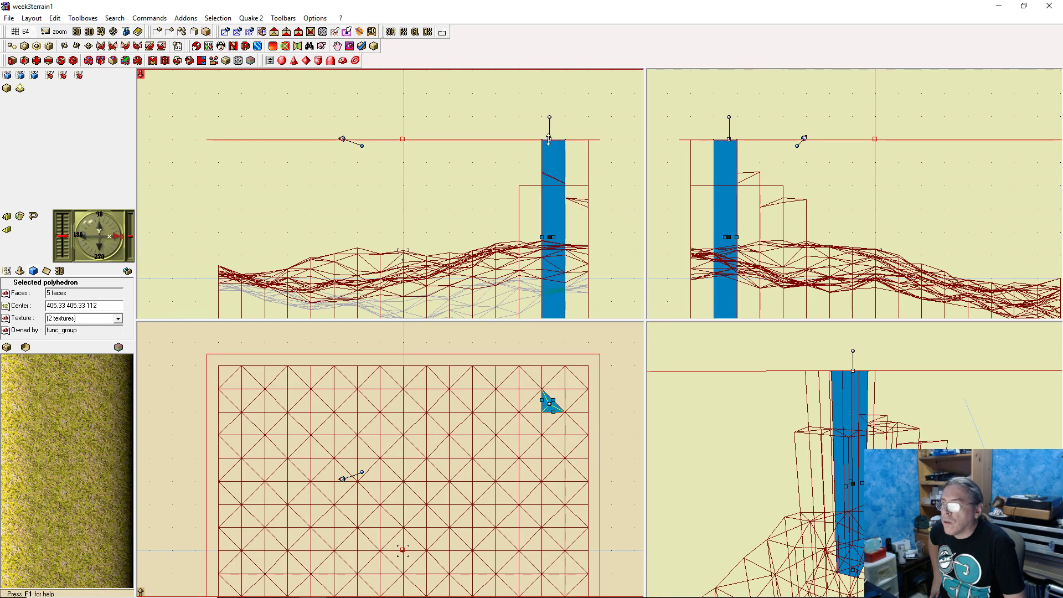
# Glue the sloped top face of the prism centred near x 405, y 363 to the tagged face and lower it by 128 units
pyautogui.moveTo(556, 186); pyautogui.dragTo(556, 185)
pyautogui.click(548, 179)
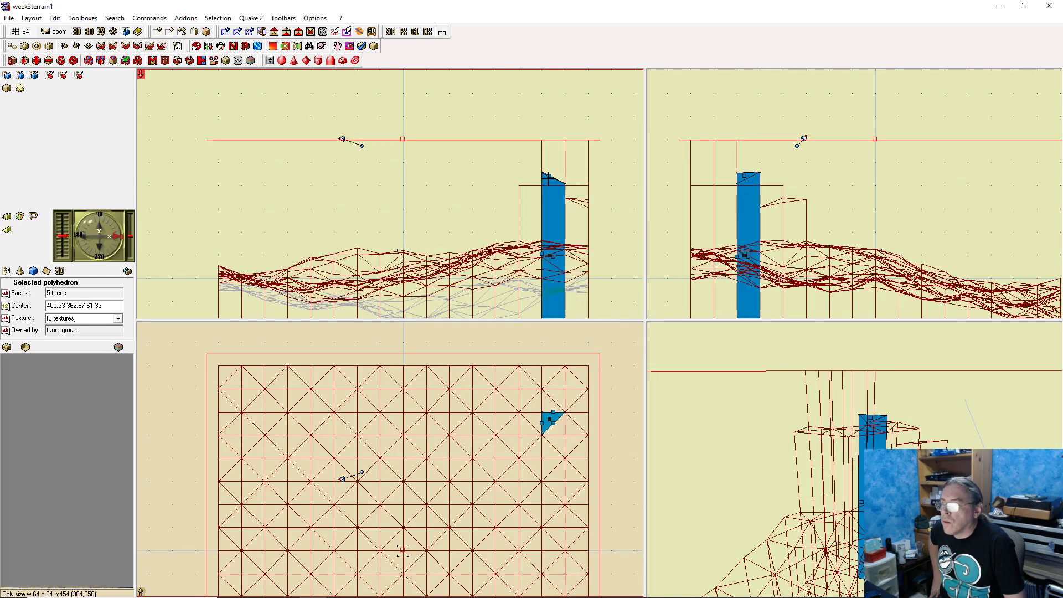
pyautogui.rightClick(548, 174)
pyautogui.click(588, 230)
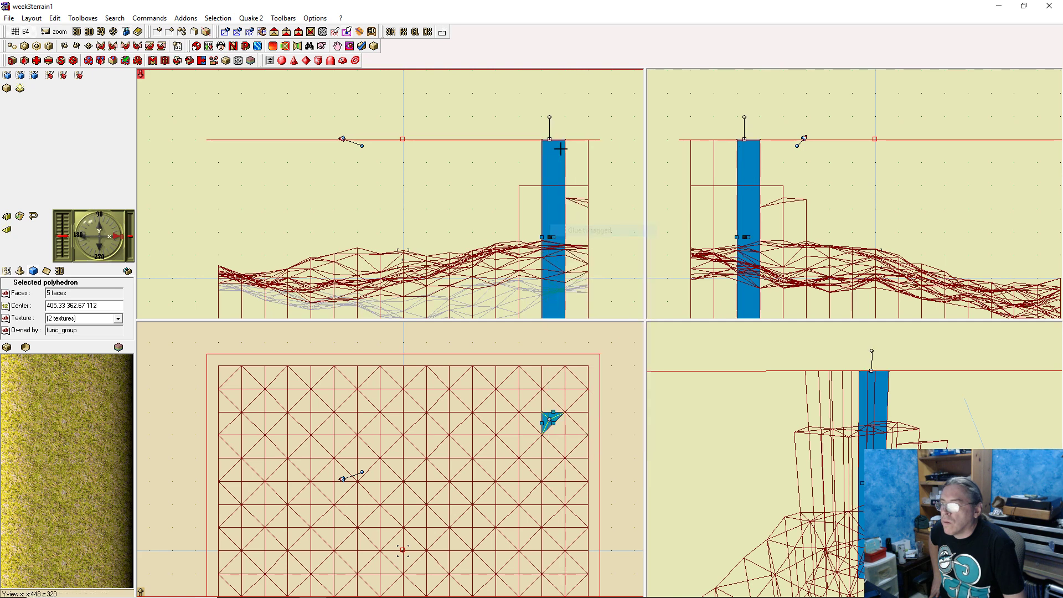
pyautogui.hotkey('ctrl', 'z')
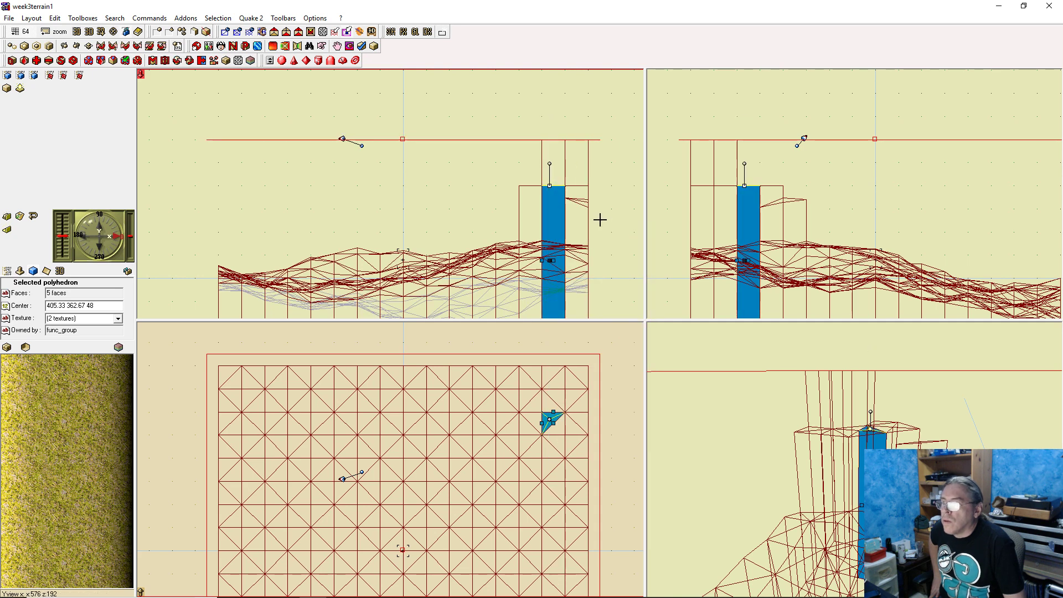
# Glue the sloped top face of the prism centred near x 491, y 277 to the tagged face and lower it by 128 units
pyautogui.click(583, 210)
pyautogui.click(585, 202)
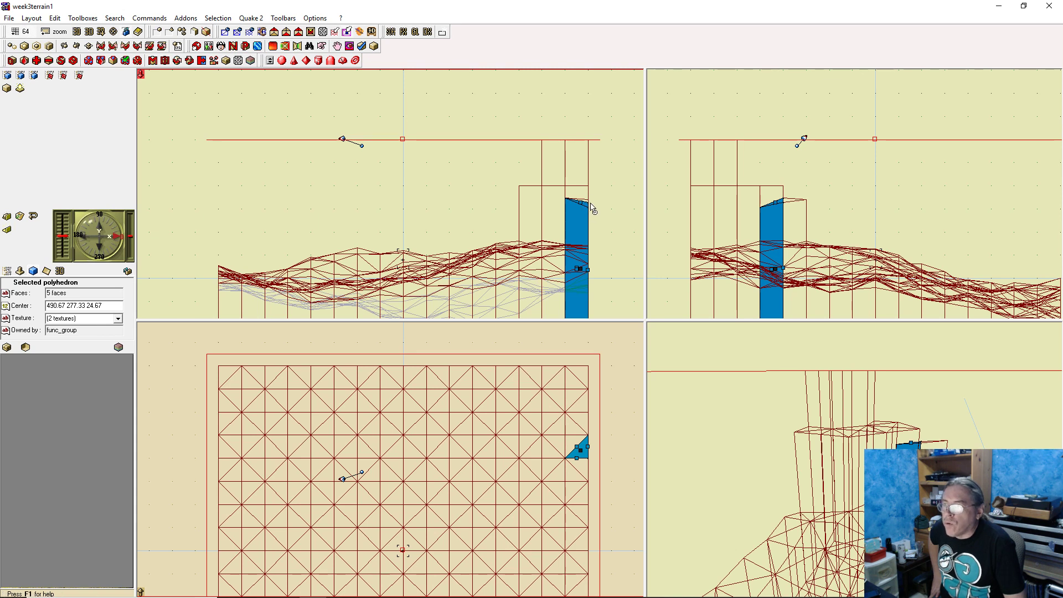
pyautogui.moveTo(589, 203); pyautogui.dragTo(587, 176)
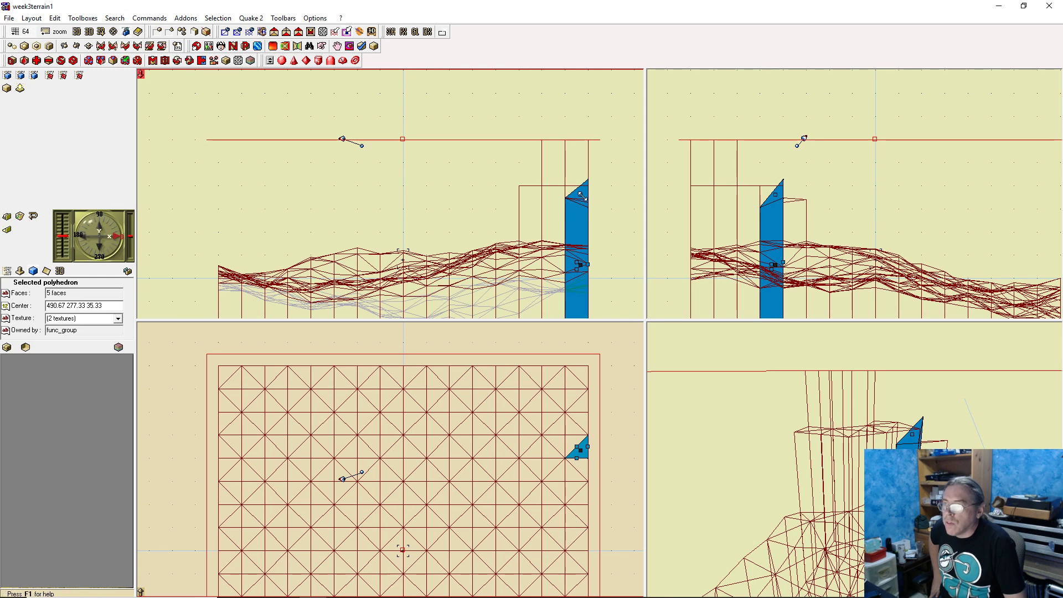
pyautogui.rightClick(581, 195)
pyautogui.click(609, 249)
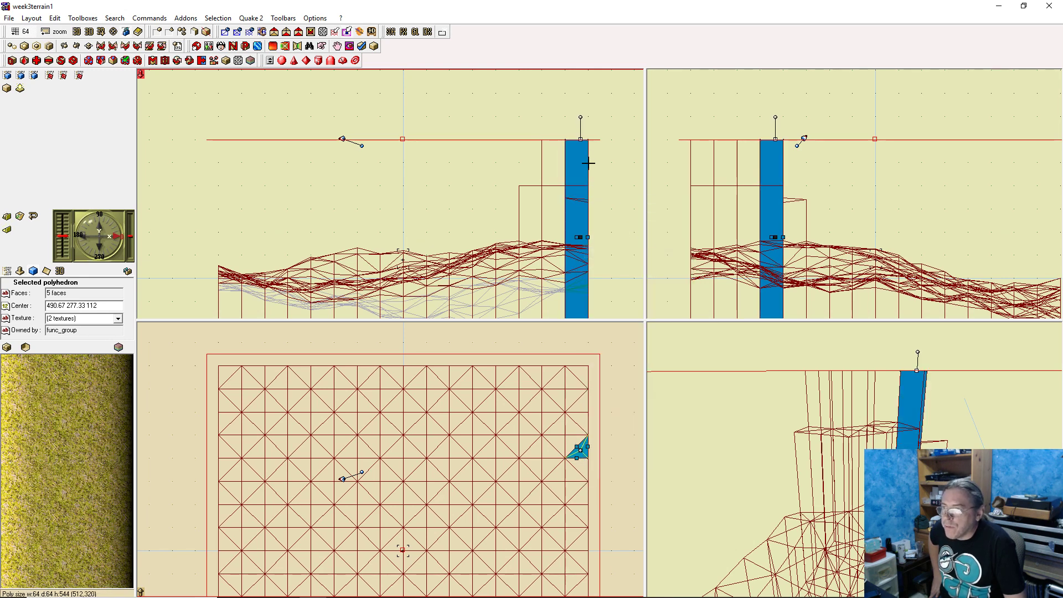
pyautogui.moveTo(582, 141); pyautogui.dragTo(591, 191)
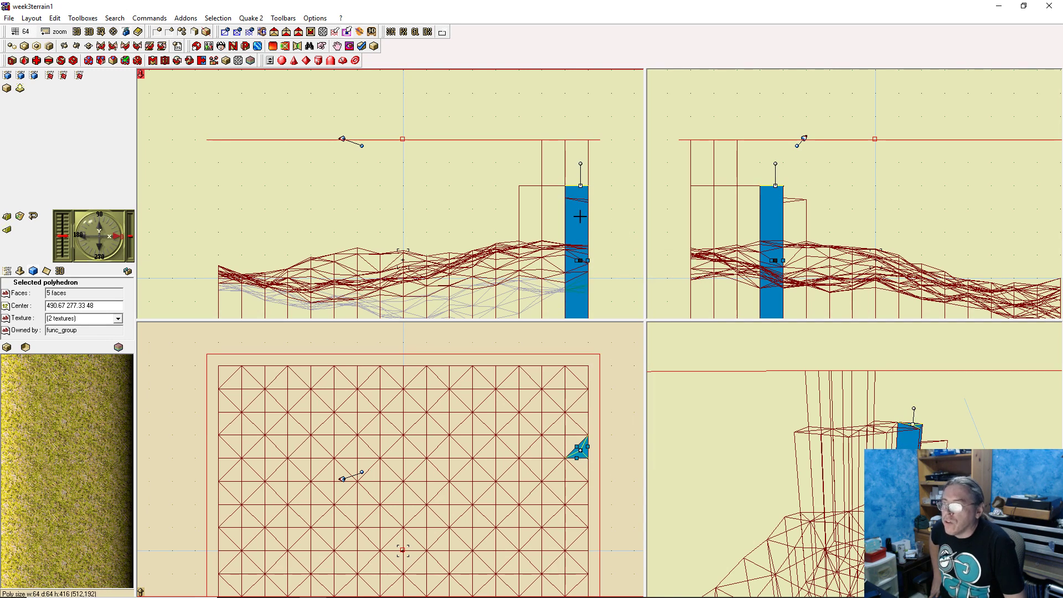
# Glue the sloped top face of the prism centred near x 491, y 235 to the tagged face, lower it by 128 units and deselect the prism
pyautogui.click(580, 217)
pyautogui.click(580, 217)
pyautogui.click(580, 216)
pyautogui.click(580, 215)
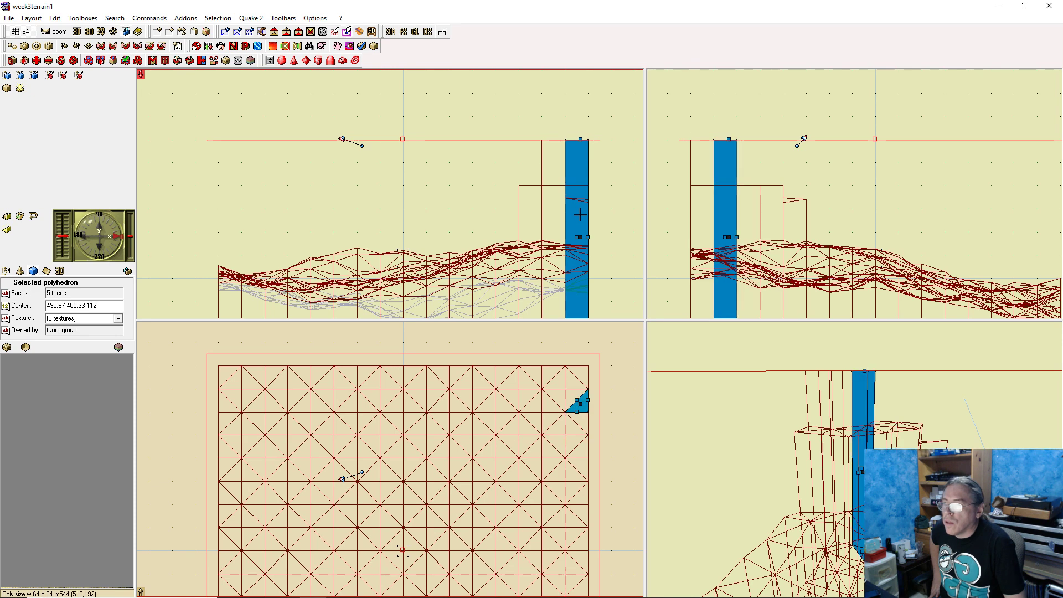
pyautogui.click(579, 214)
pyautogui.click(579, 214)
pyautogui.click(580, 215)
pyautogui.click(579, 213)
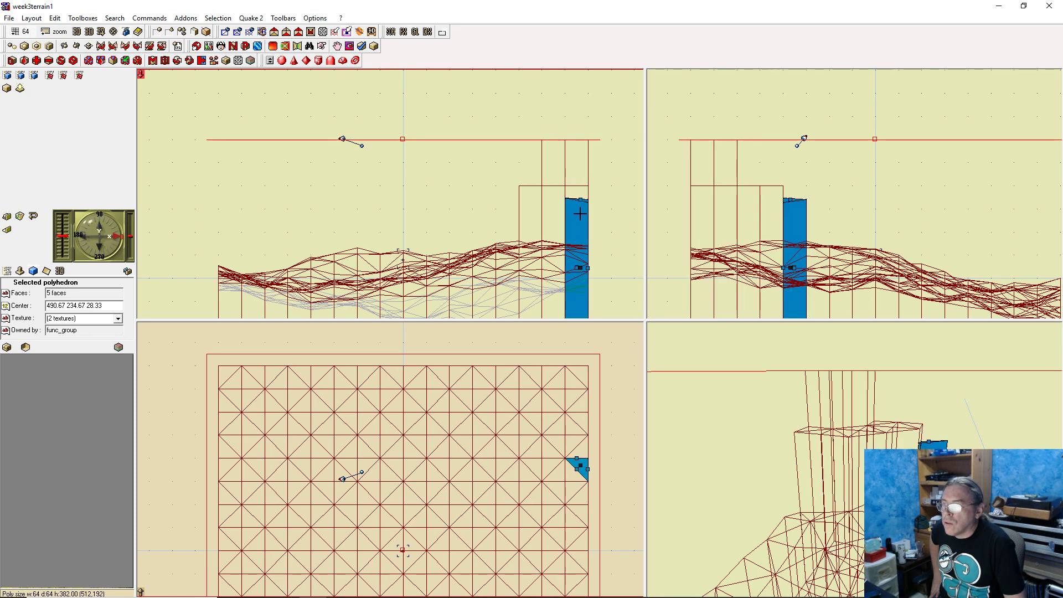
pyautogui.rightClick(582, 201)
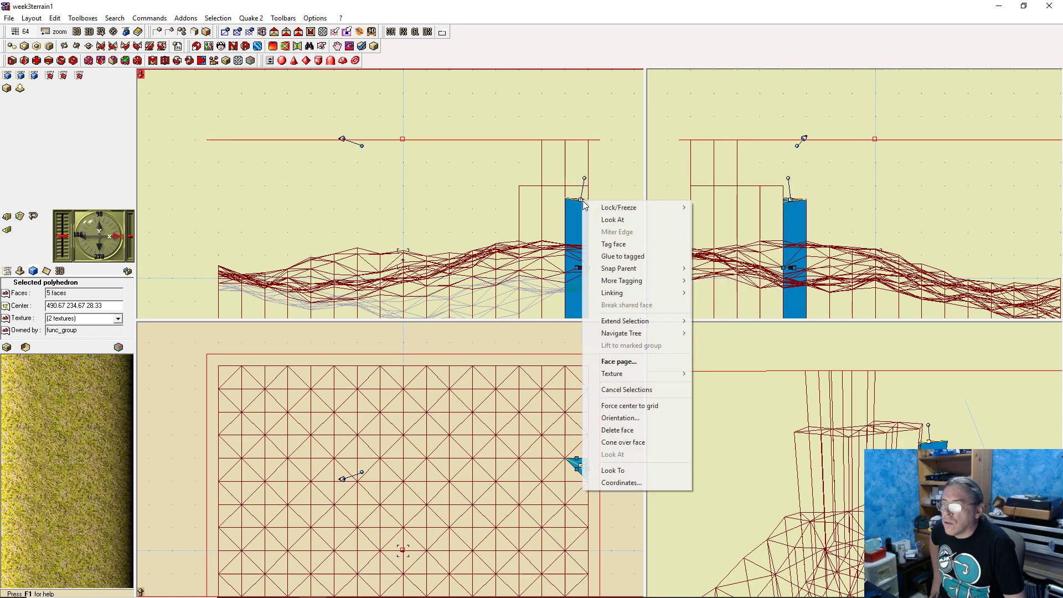
pyautogui.click(613, 257)
pyautogui.moveTo(583, 143); pyautogui.dragTo(581, 186)
pyautogui.click(627, 221)
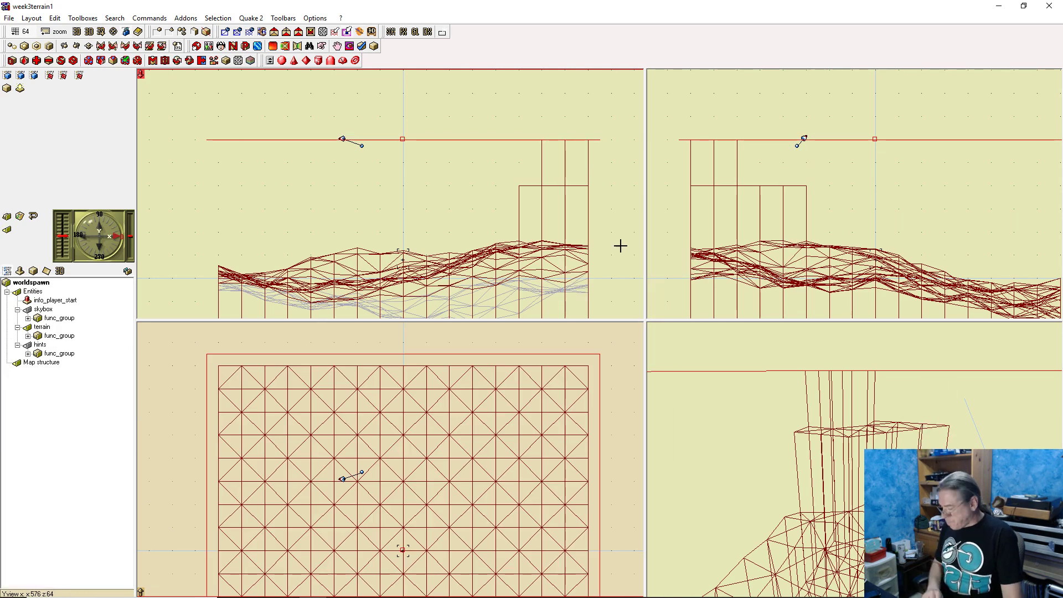
# Build the map, run it in Paintball 2, and join as an observer in NoClip Observer Mode
pyautogui.press('F9')
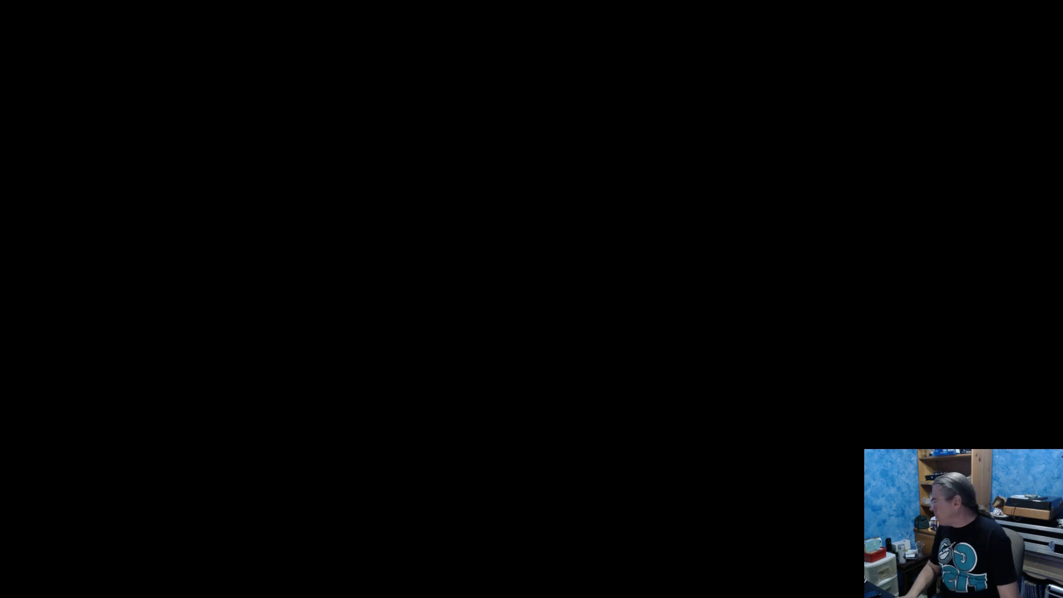
pyautogui.press('`')
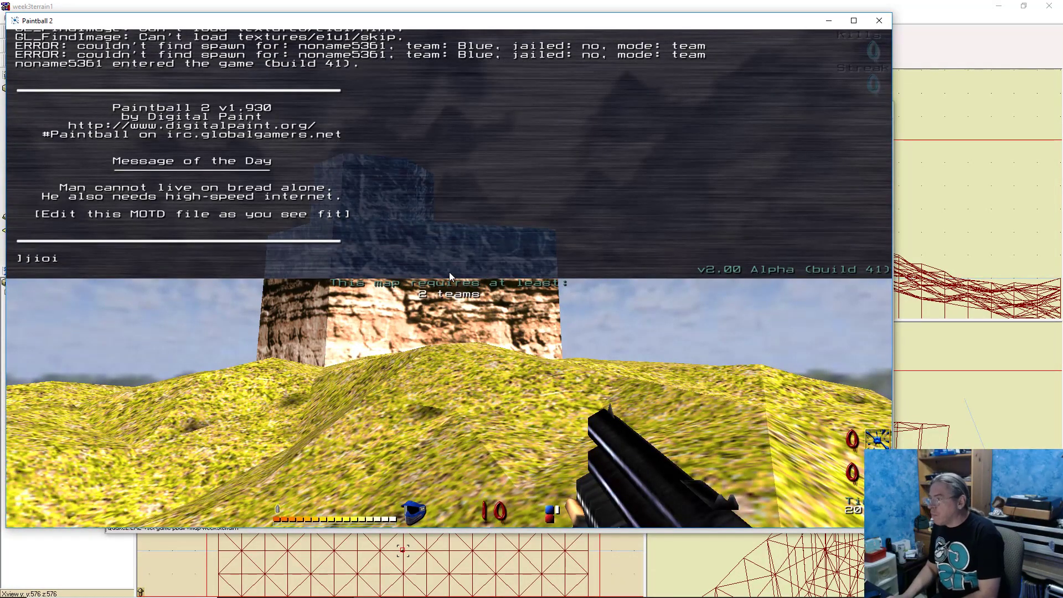
pyautogui.write('join')
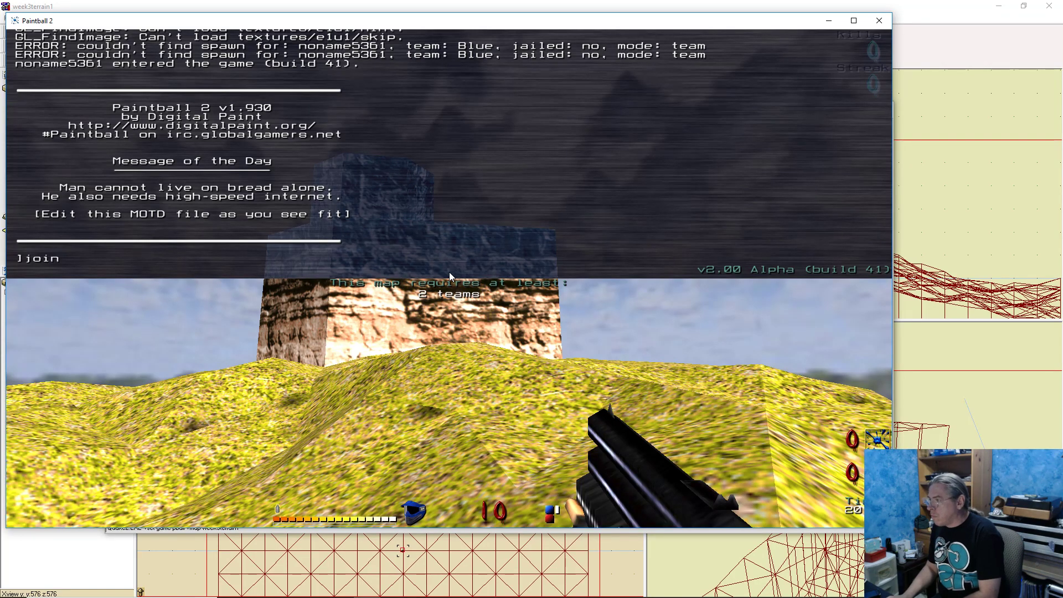
pyautogui.write(' o')
pyautogui.press('Return')
pyautogui.press('`')
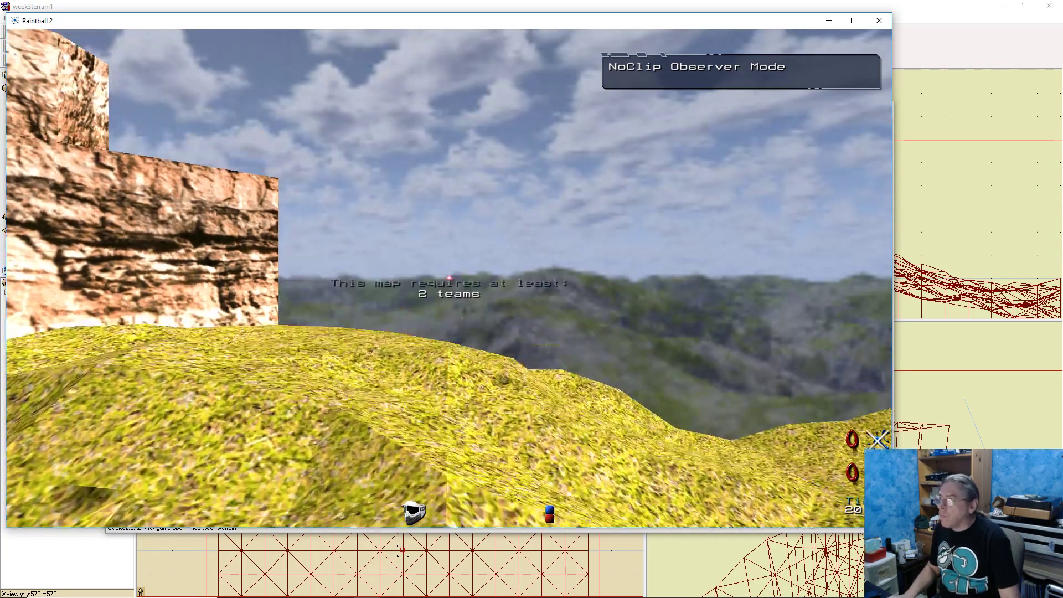
# Fly around the map in the game to examine the levelled cliff ledges and surrounding hills, and quit back to the map editor
pyautogui.press('space')
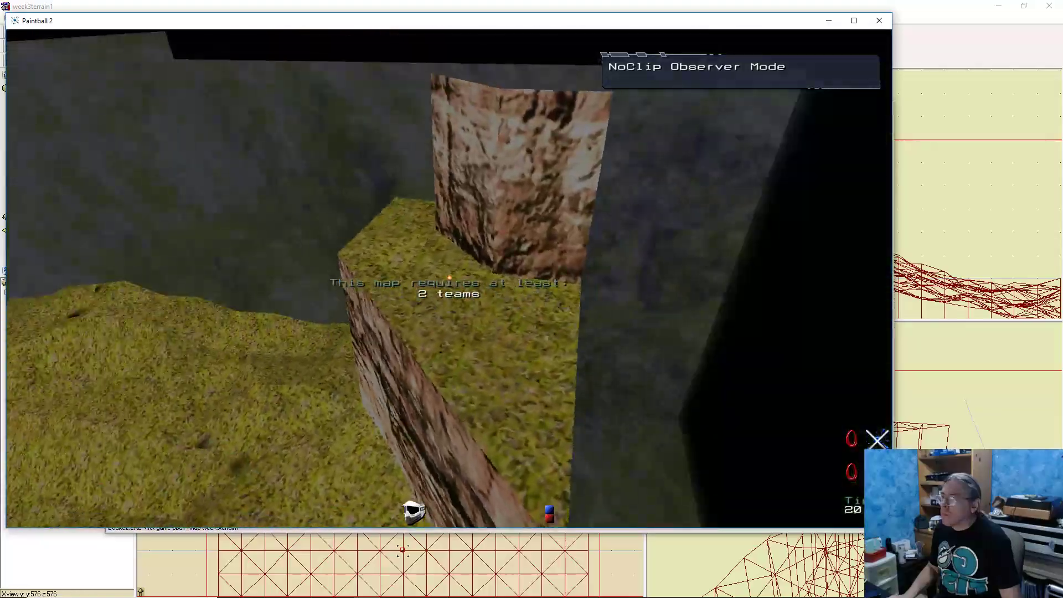
pyautogui.press('w')
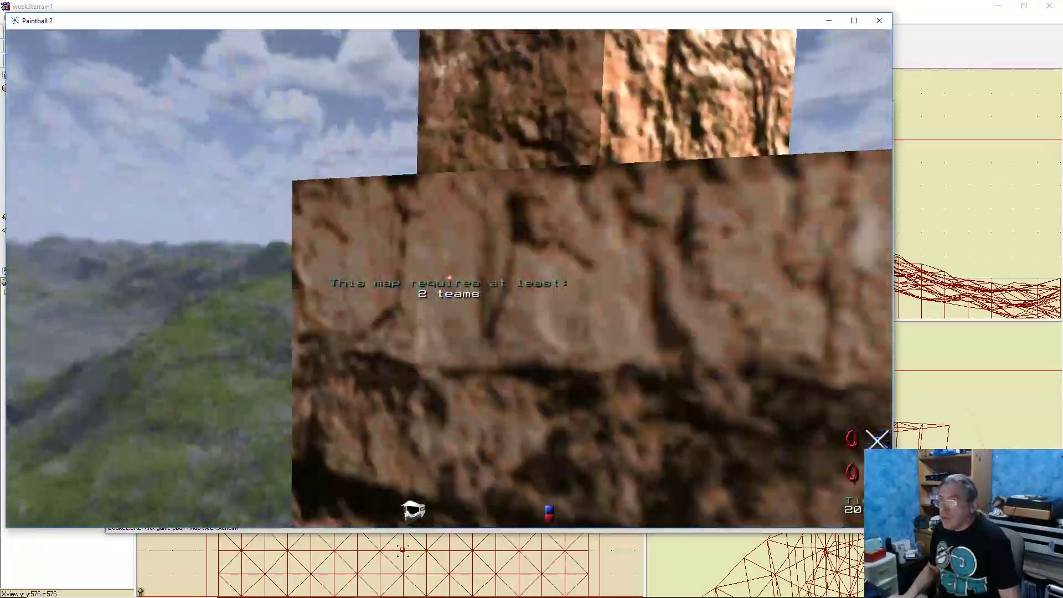
pyautogui.press('w')
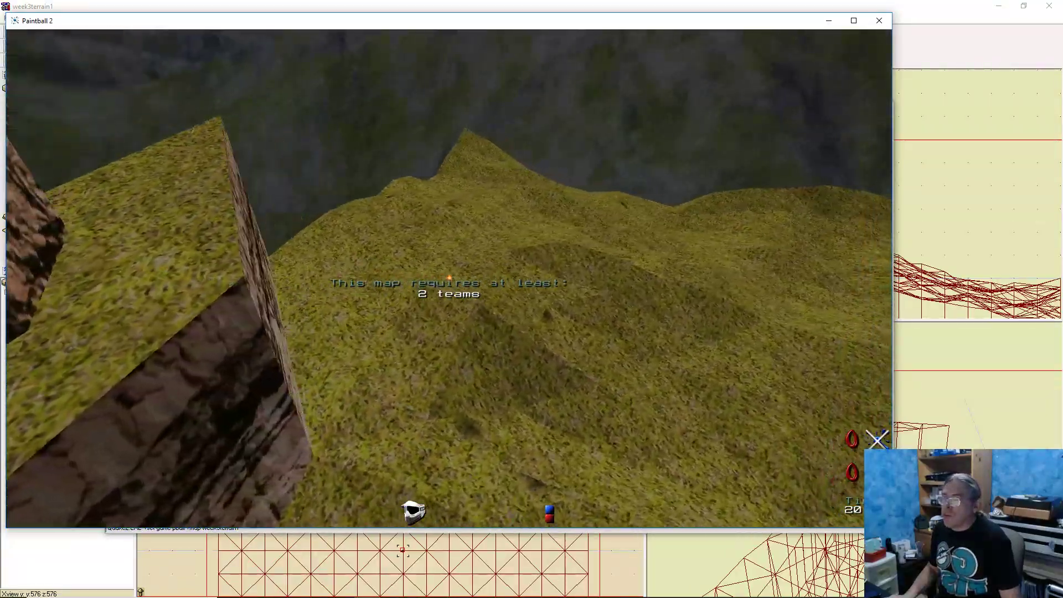
pyautogui.press('s')
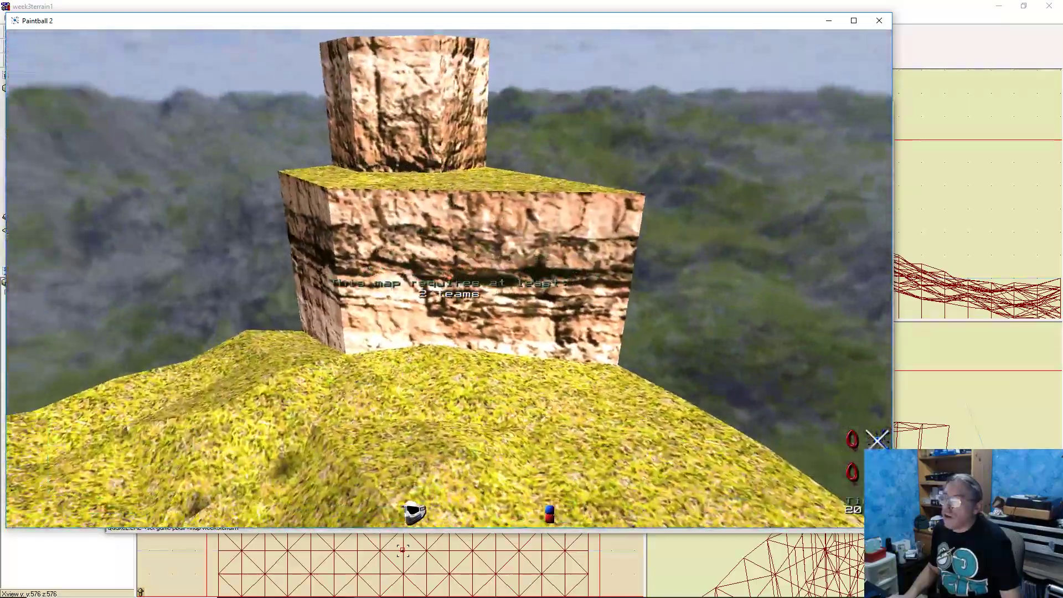
pyautogui.press('w')
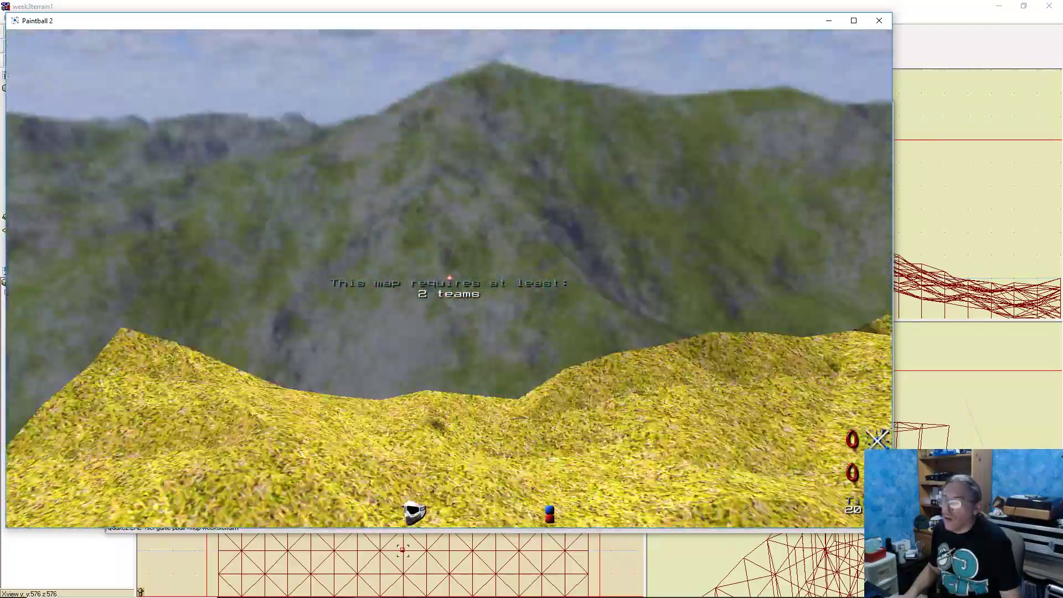
pyautogui.press('w')
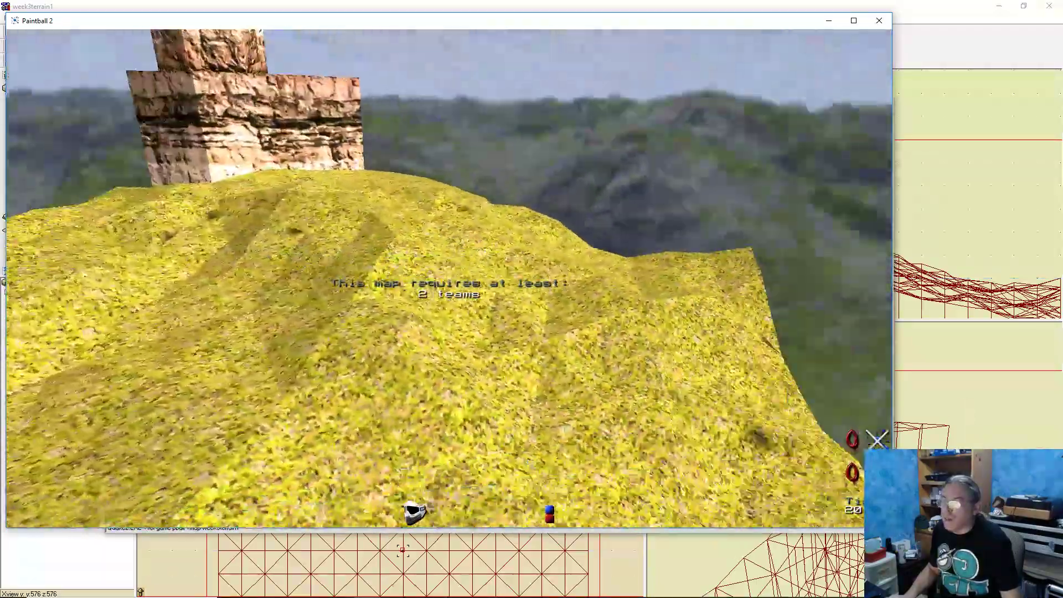
pyautogui.press('w')
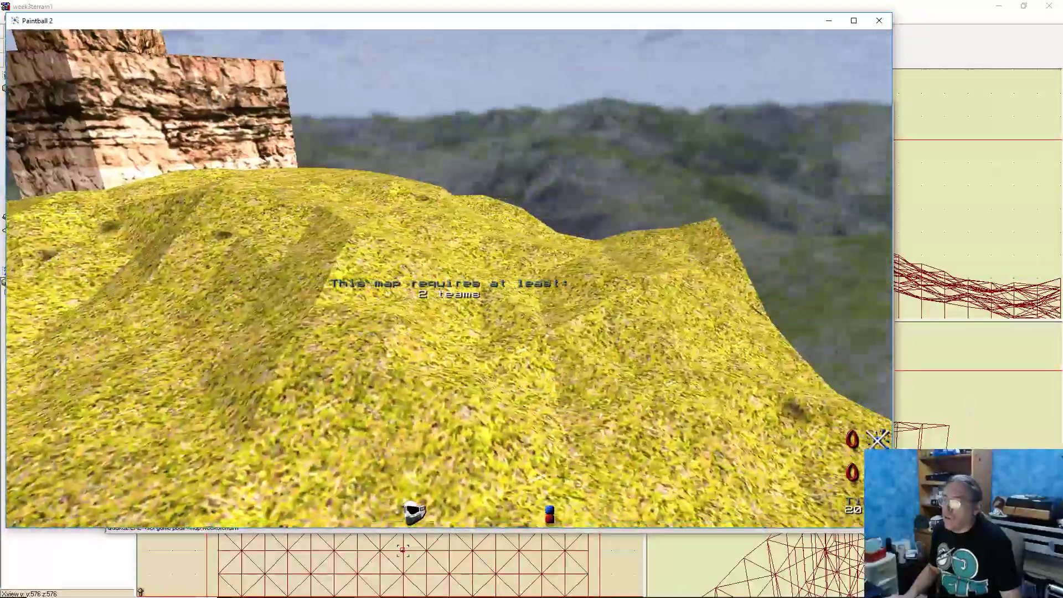
pyautogui.press('w')
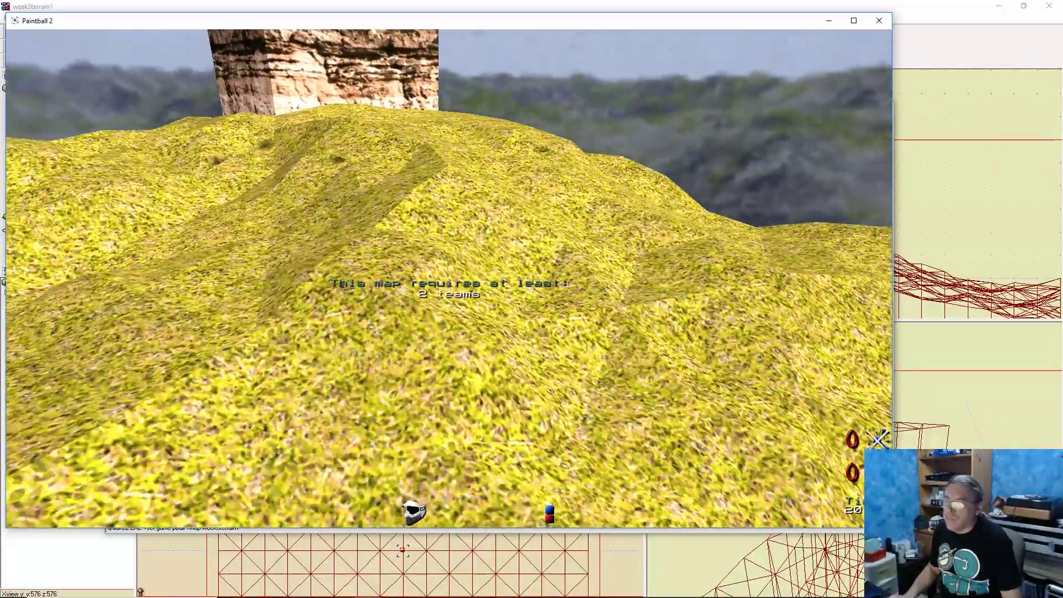
pyautogui.press('`')
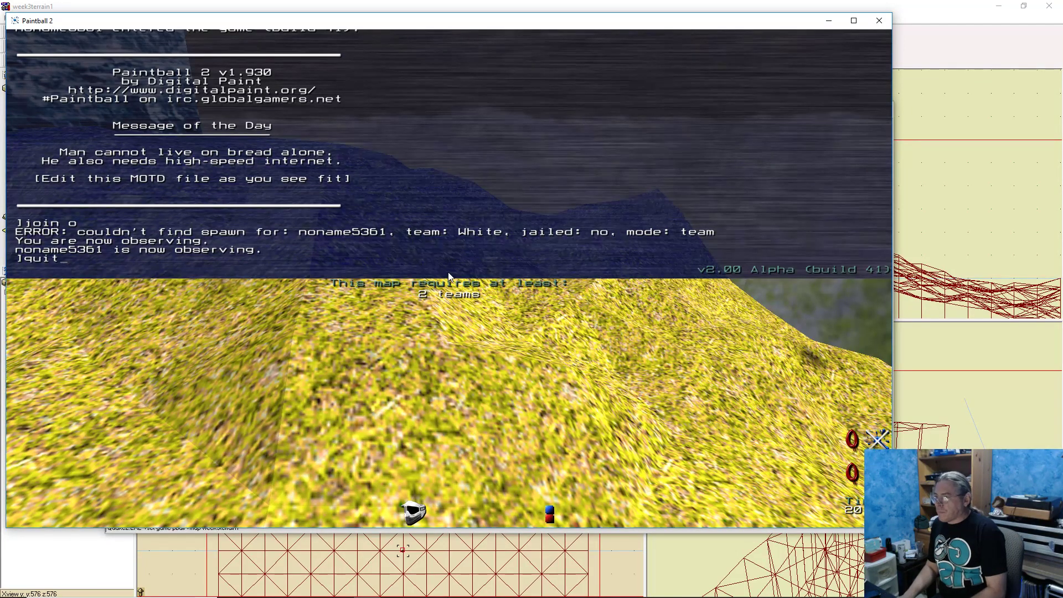
pyautogui.write('quit')
pyautogui.press('Return')
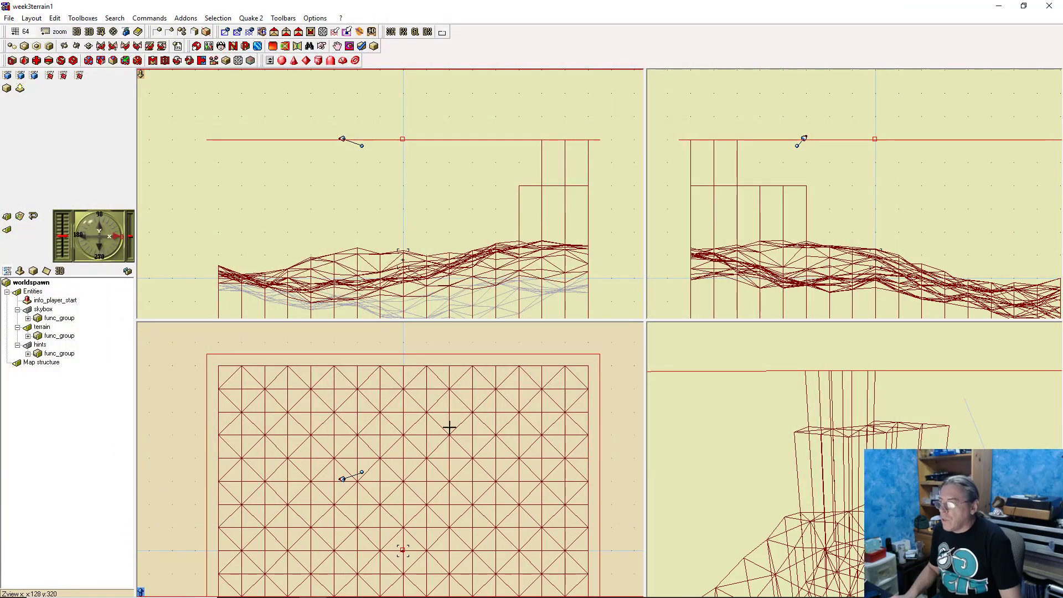
# Examine the terrain prisms in the opposite corner of the map, around x -491, y -491, from above and from the side
pyautogui.click(577, 390)
pyautogui.moveTo(478, 504); pyautogui.dragTo(531, 459)
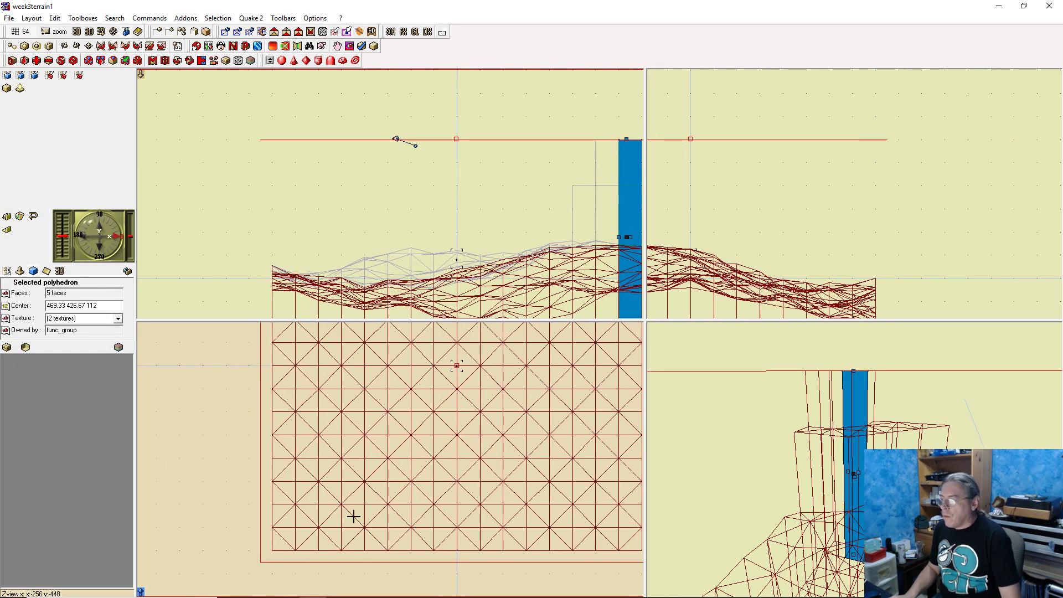
pyautogui.moveTo(353, 515); pyautogui.dragTo(329, 484)
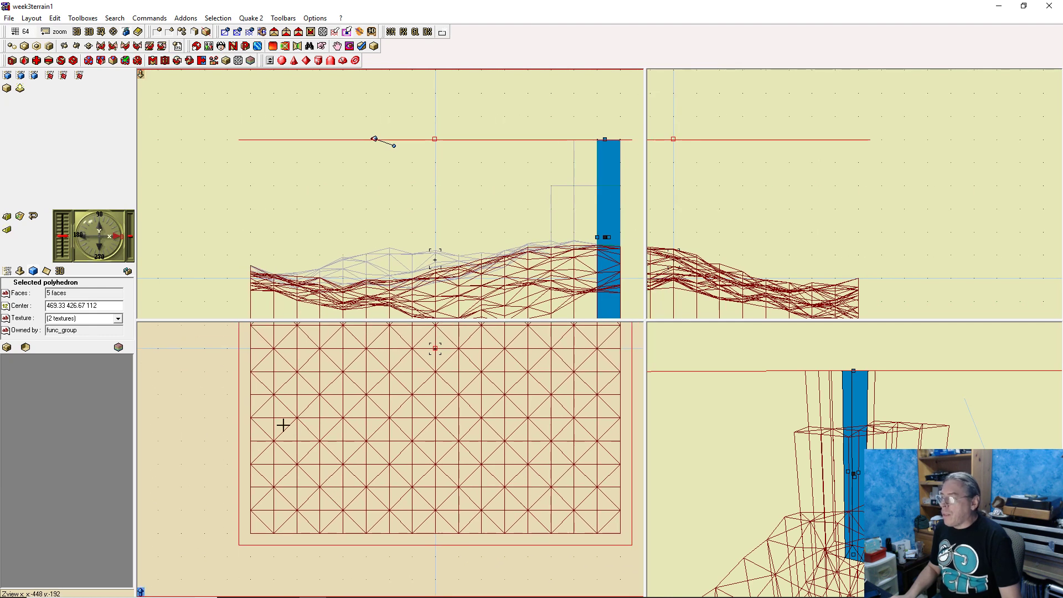
pyautogui.click(264, 470)
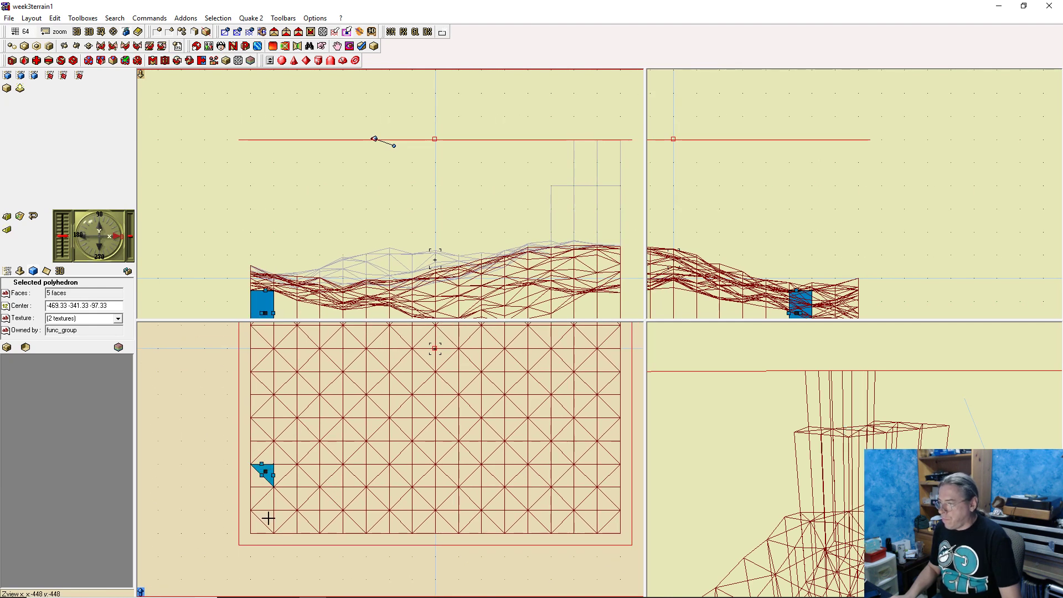
pyautogui.moveTo(264, 472); pyautogui.dragTo(261, 524)
pyautogui.click(256, 529)
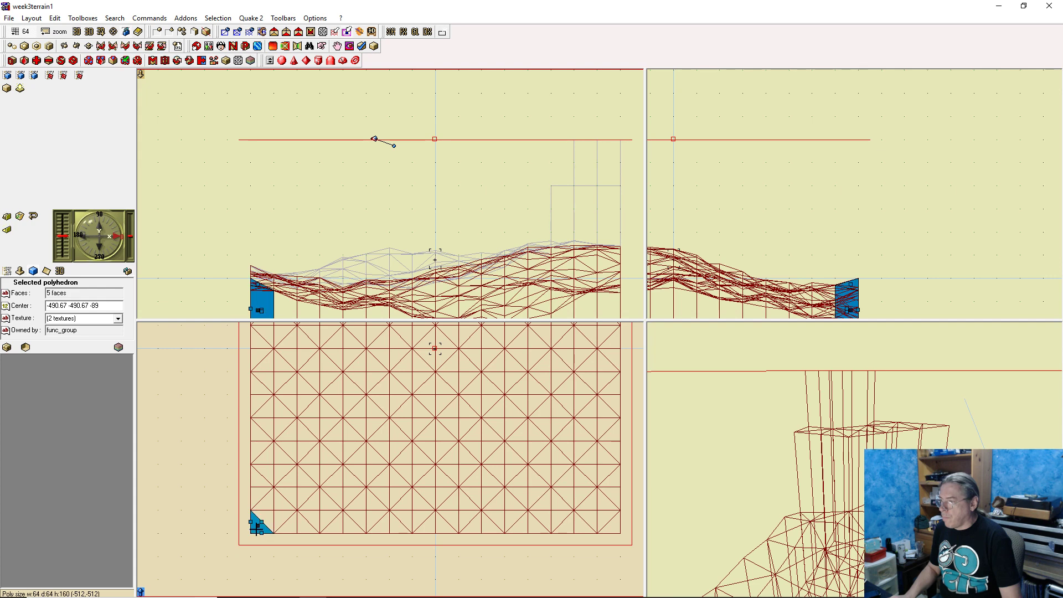
pyautogui.moveTo(212, 404)
pyautogui.mouseDown()
pyautogui.moveTo(332, 439)
pyautogui.moveTo(379, 493)
pyautogui.moveTo(396, 550)
pyautogui.mouseUp()
pyautogui.moveTo(370, 231); pyautogui.dragTo(350, 149, button='right')
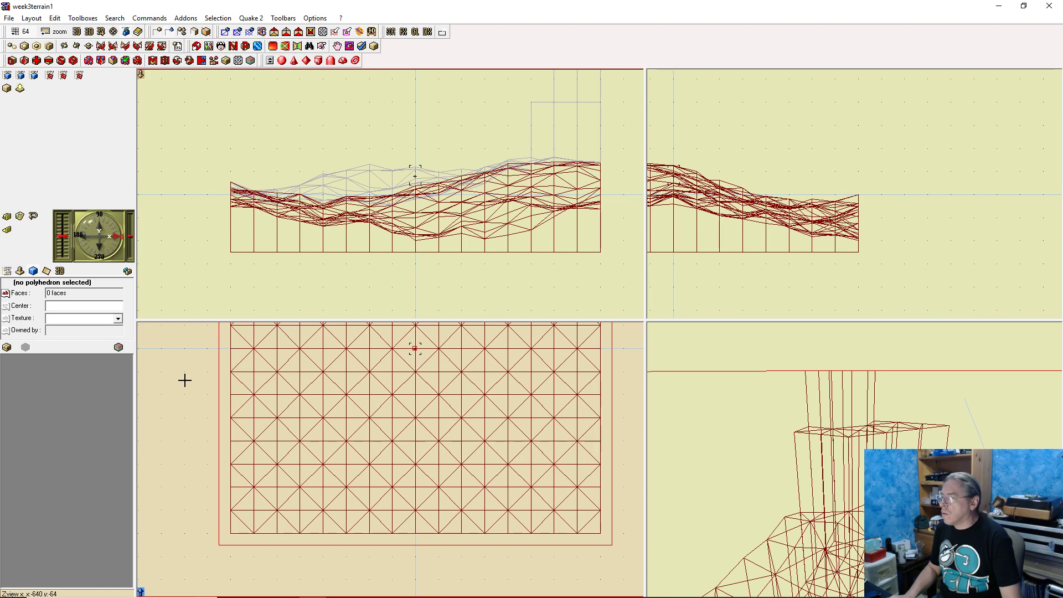
pyautogui.moveTo(184, 380); pyautogui.dragTo(355, 558)
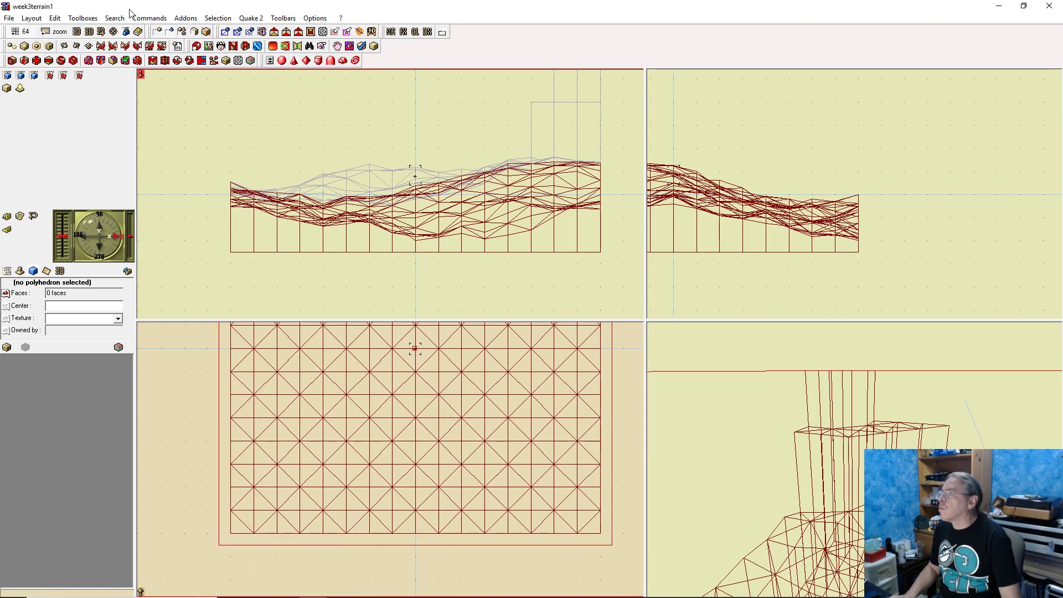
pyautogui.click(271, 421)
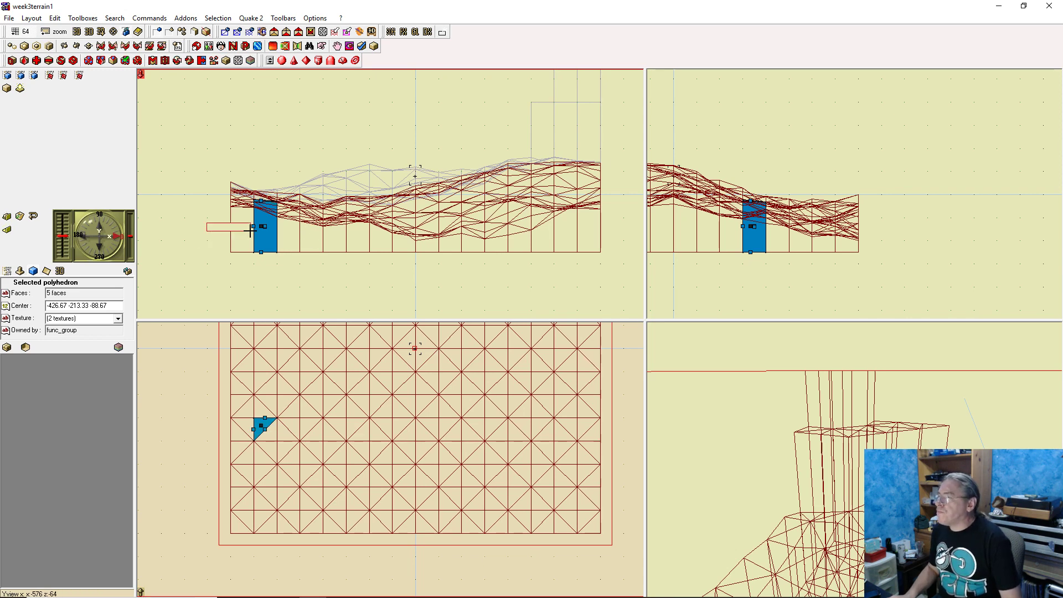
pyautogui.click(171, 228)
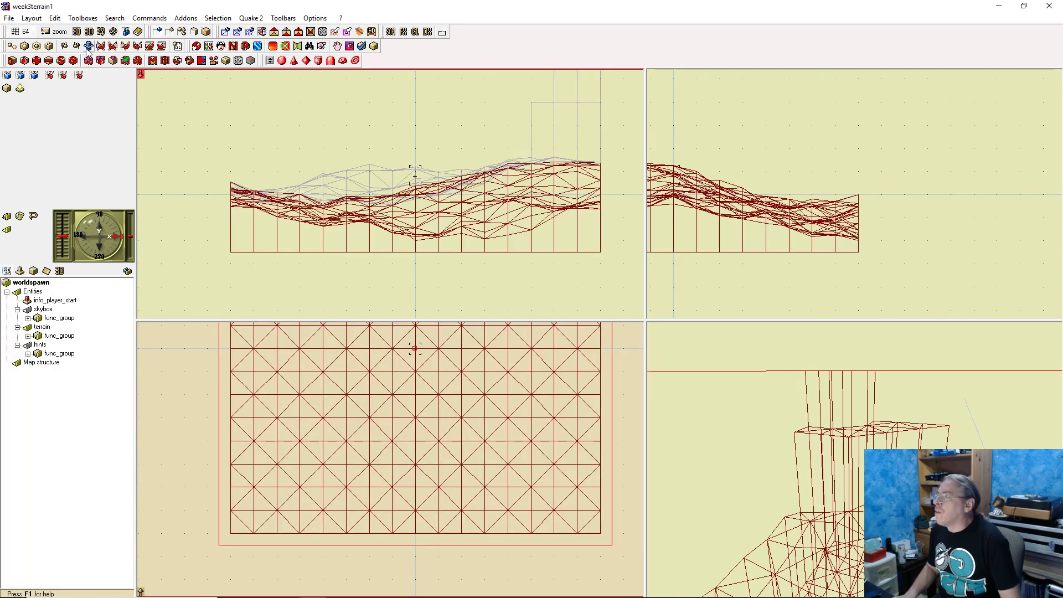
# Insert a 128-unit cube, move it outside the terrain edge to about x -640, y -320, z -192, and deselect it
pyautogui.click(7, 89)
pyautogui.moveTo(391, 197); pyautogui.dragTo(175, 261)
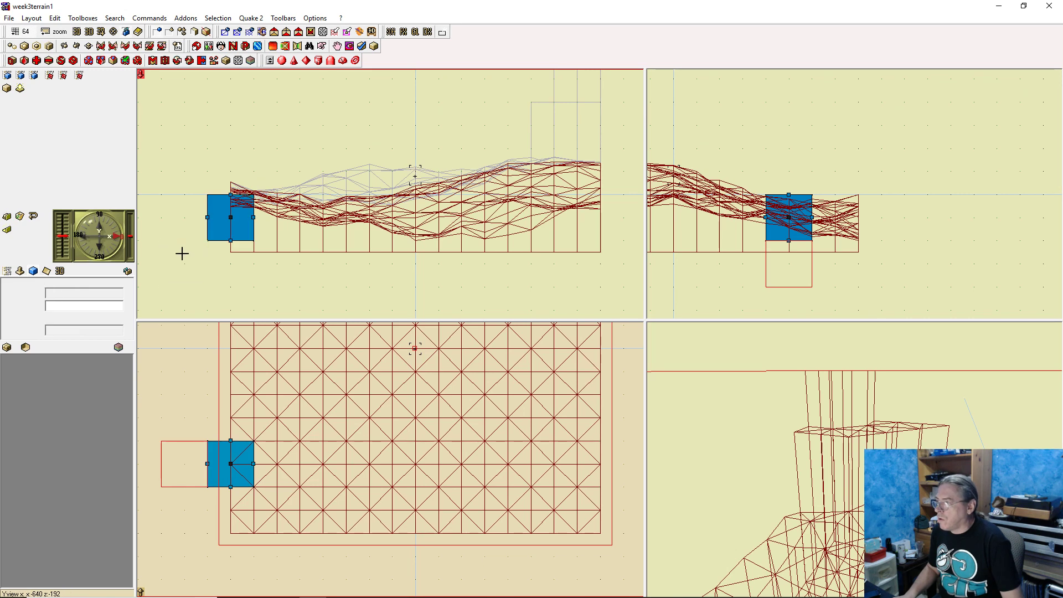
pyautogui.click(219, 204)
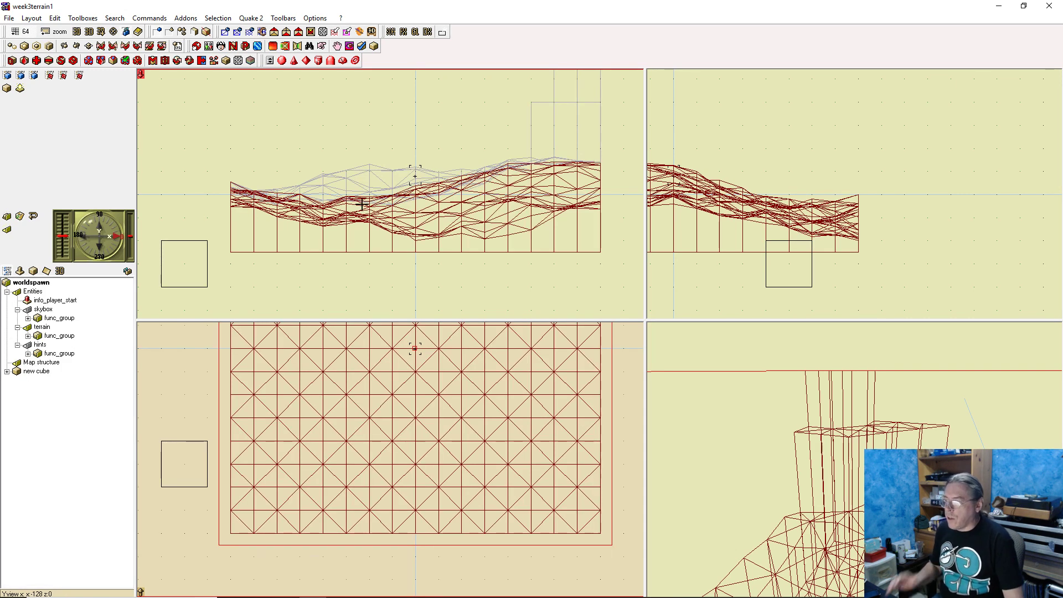
# Glue the top face of the terrain prism near x 299, y 469 to the tagged face to raise it into a column
pyautogui.moveTo(633, 348); pyautogui.dragTo(620, 597, button='right')
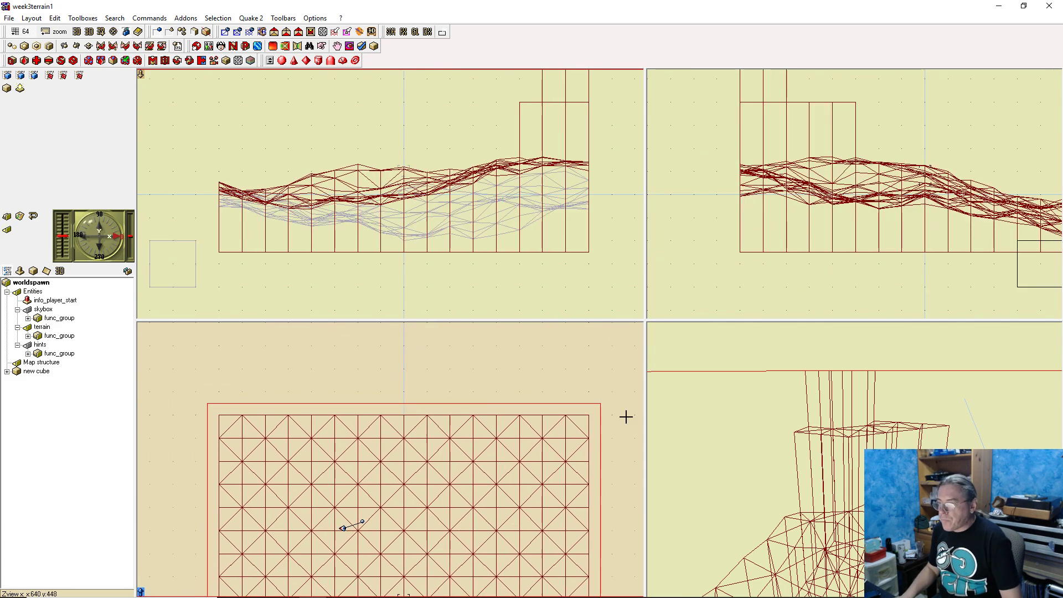
pyautogui.moveTo(576, 489); pyautogui.dragTo(593, 443, button='right')
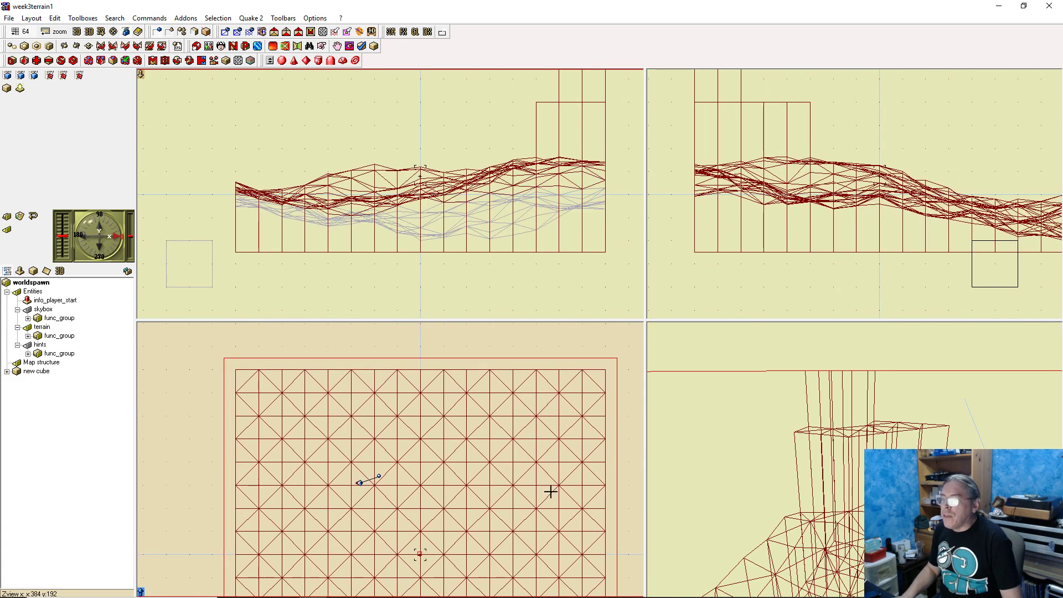
pyautogui.click(556, 376)
pyautogui.click(540, 385)
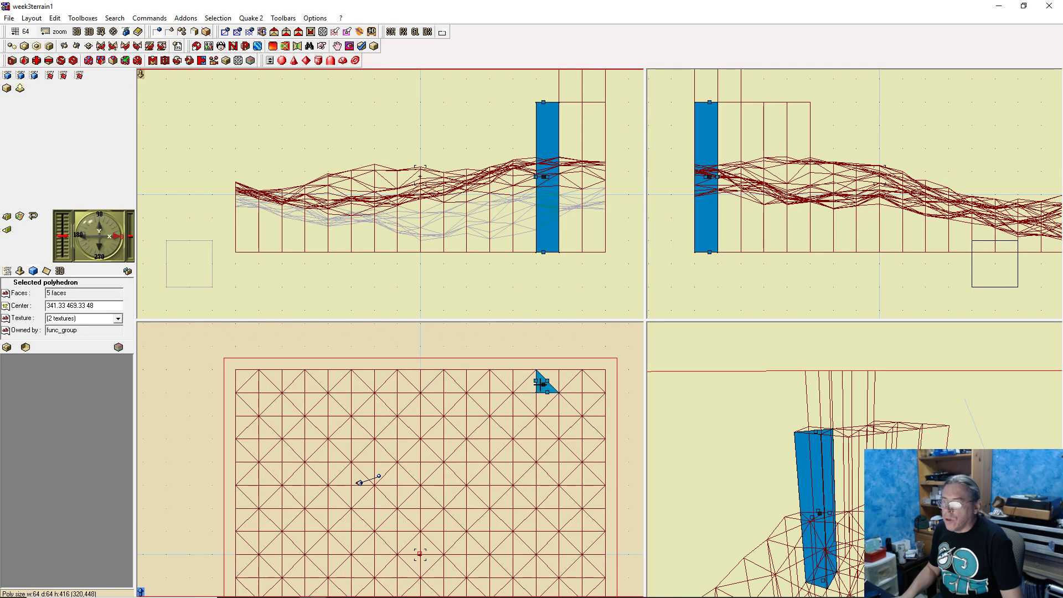
pyautogui.click(527, 384)
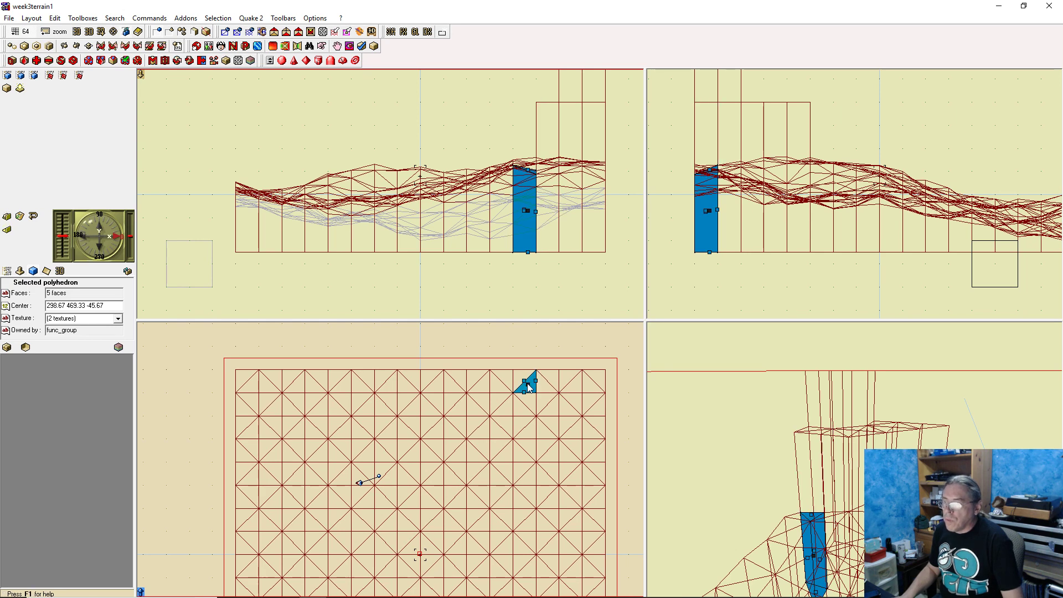
pyautogui.rightClick(527, 170)
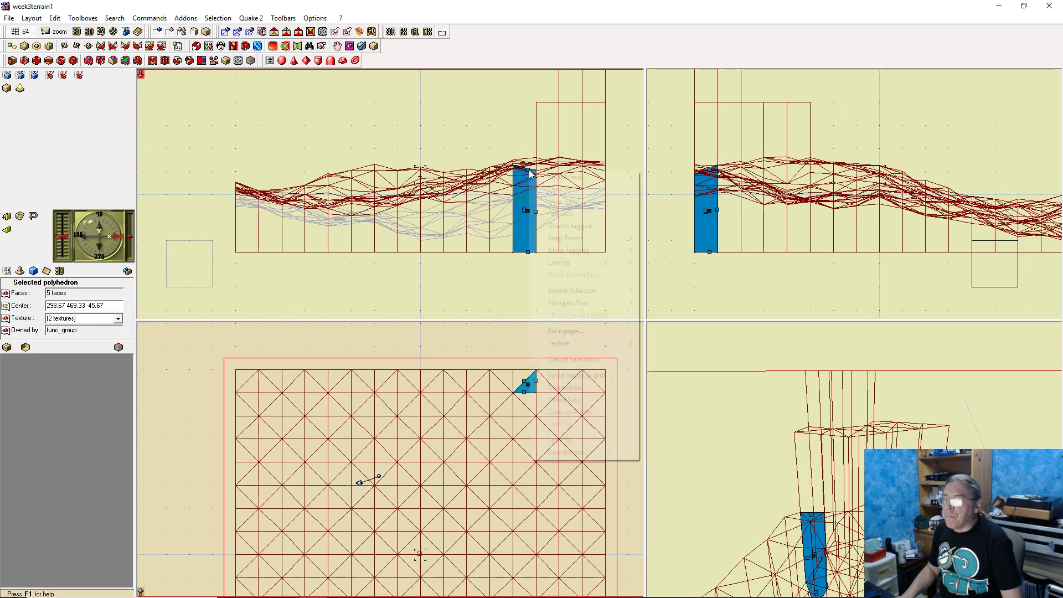
pyautogui.click(581, 225)
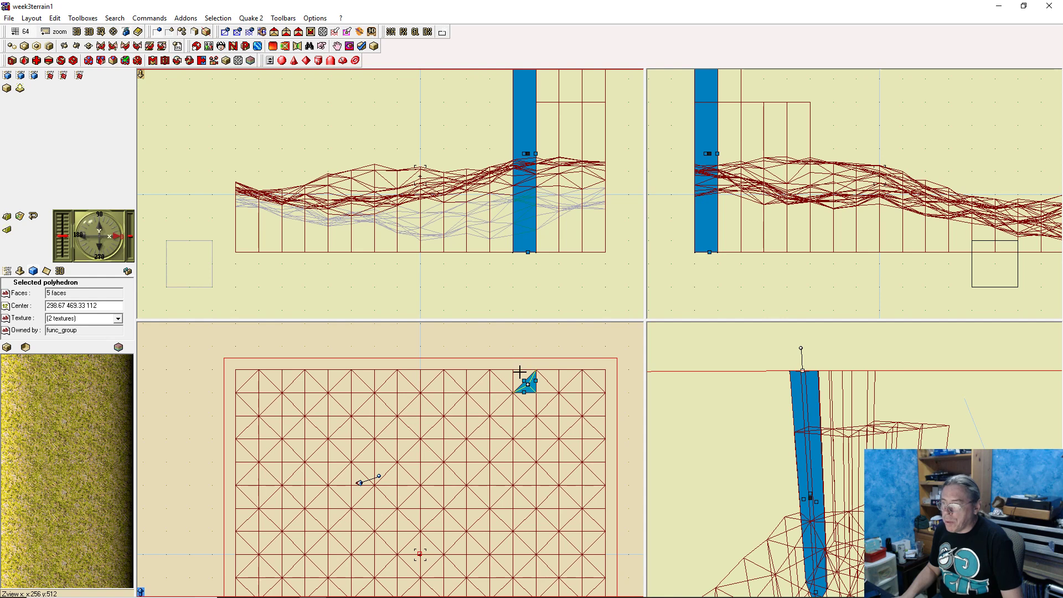
# Glue the top faces of the edge prisms near x 277, y 491 and x 235, y 491 to the tagged face
pyautogui.click(519, 374)
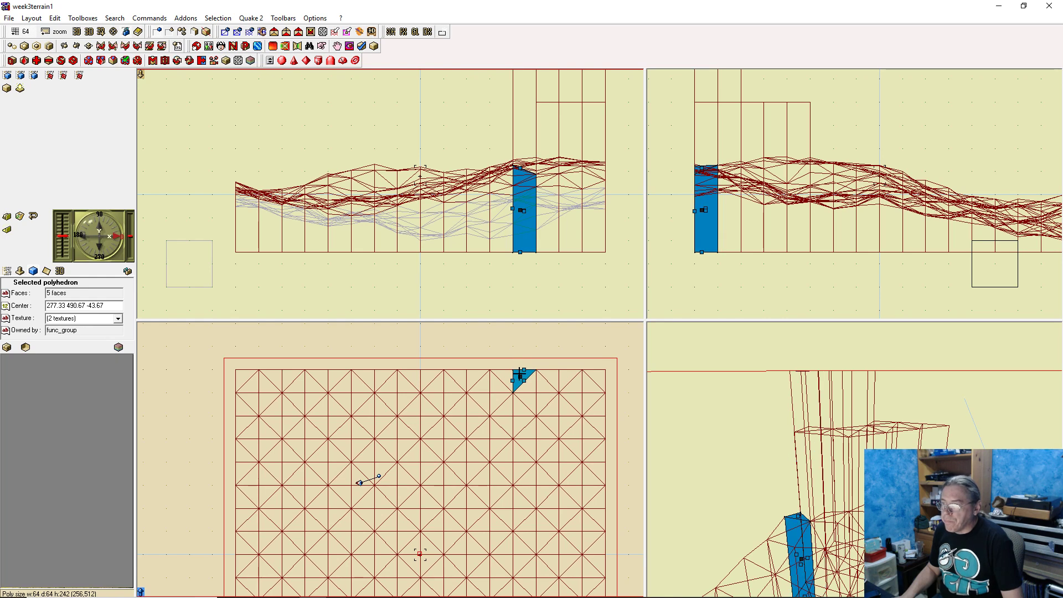
pyautogui.rightClick(519, 171)
pyautogui.click(547, 227)
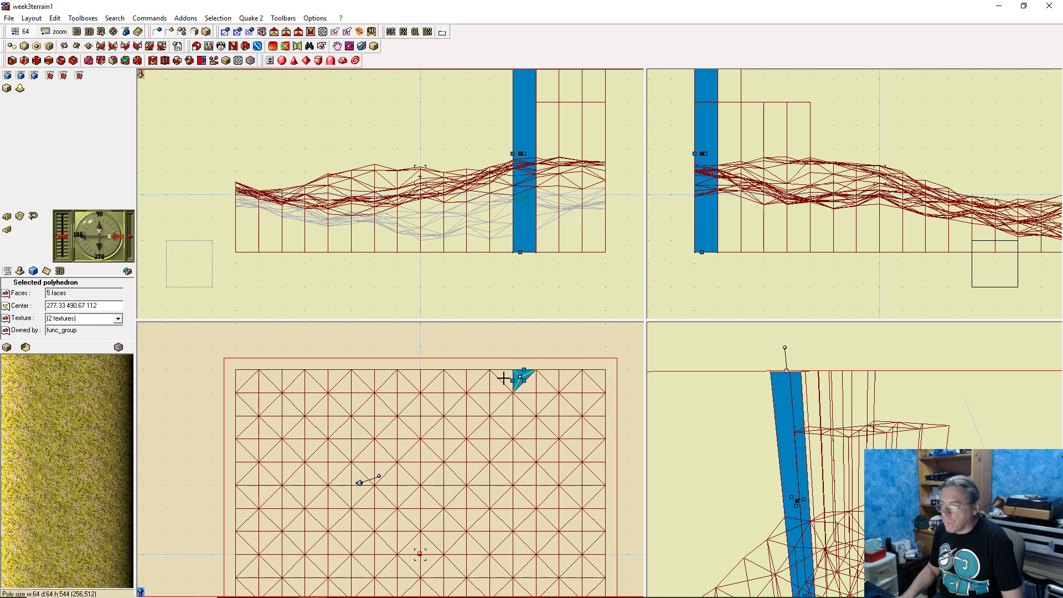
pyautogui.click(504, 378)
pyautogui.rightClick(508, 173)
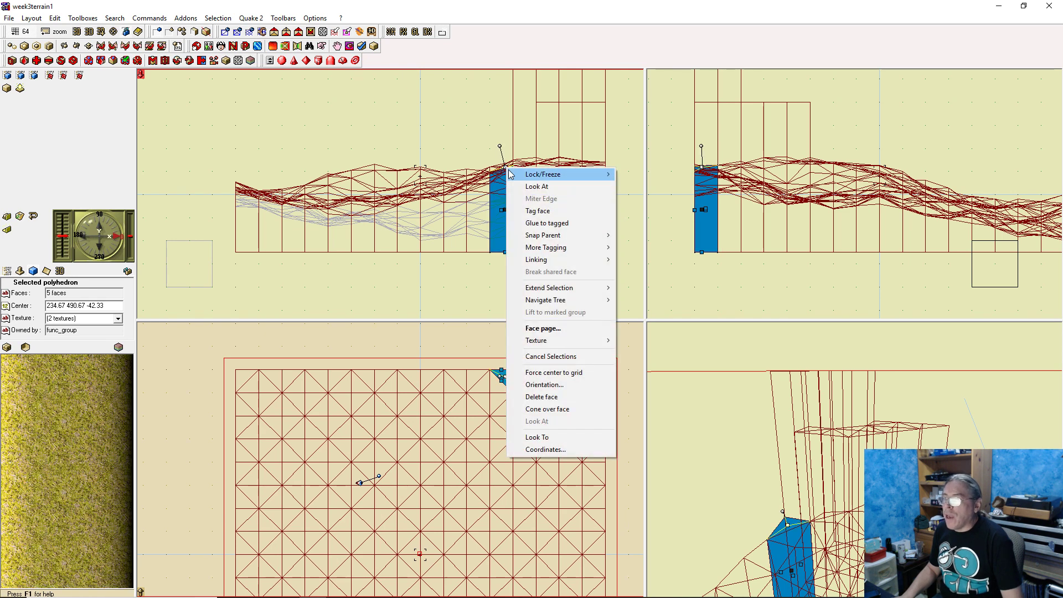
pyautogui.click(545, 223)
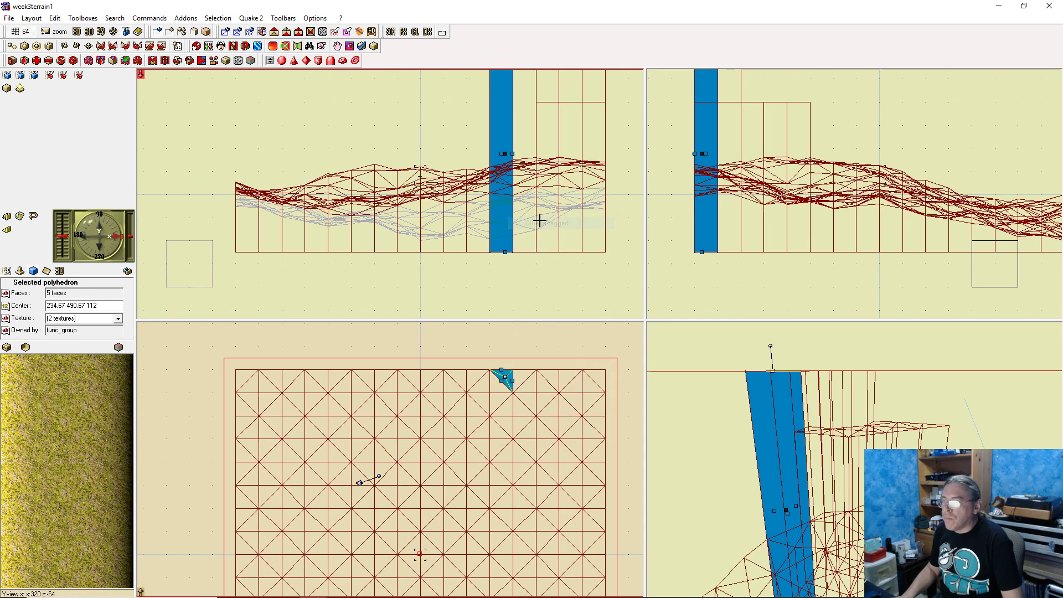
# Glue the top of the edge prism near x 149, y 491 to the tagged face, and lower that top to z 320
pyautogui.click(477, 376)
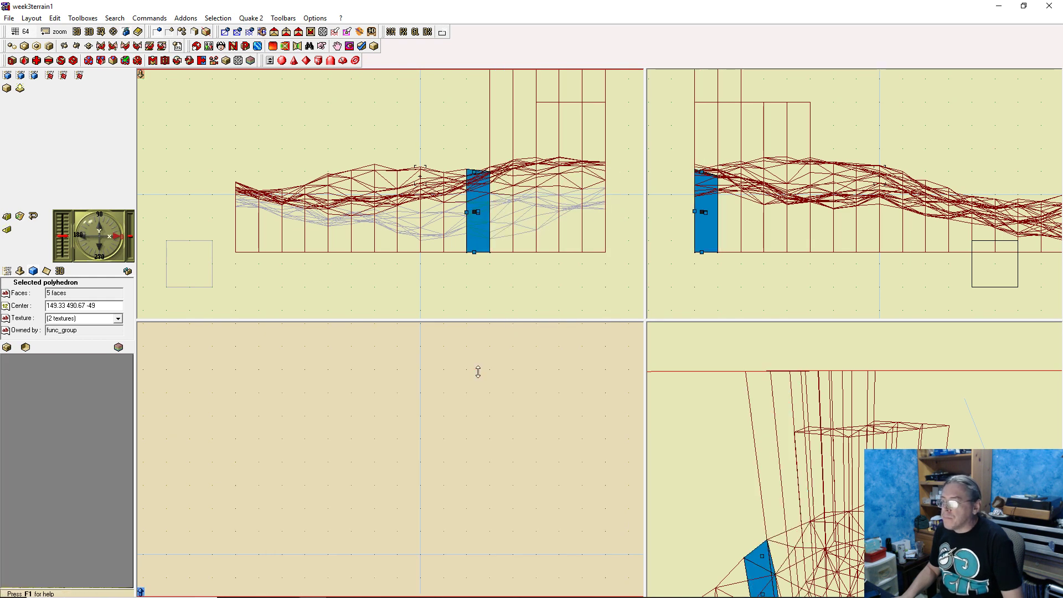
pyautogui.rightClick(475, 170)
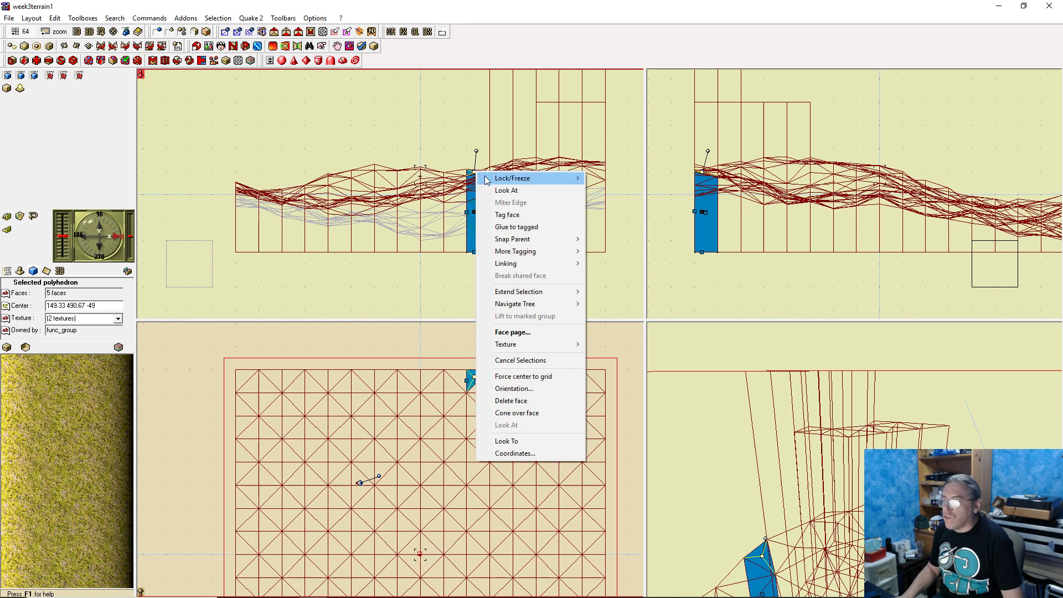
pyautogui.click(524, 226)
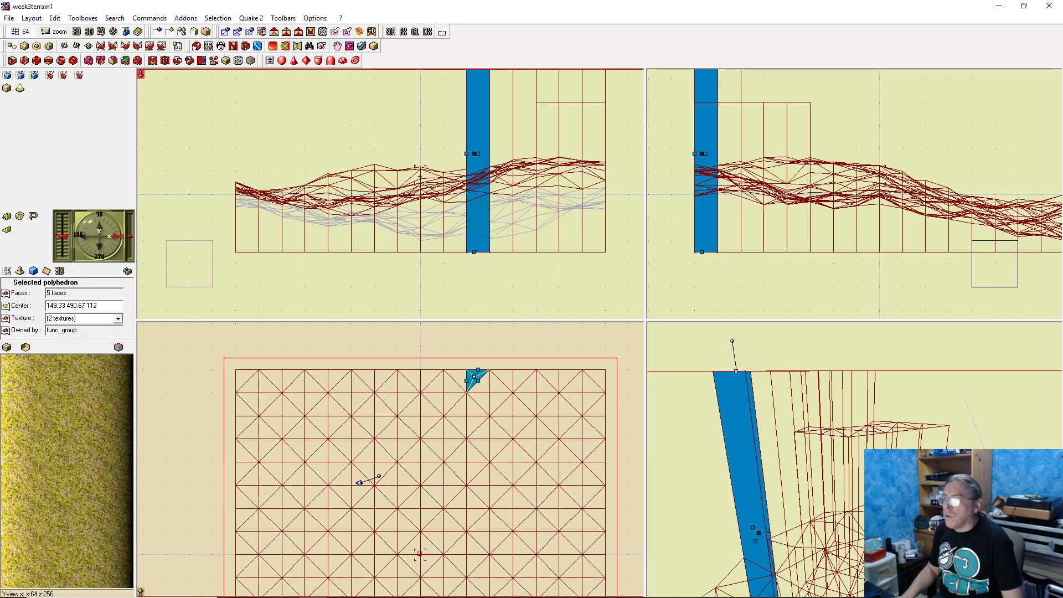
pyautogui.moveTo(448, 100); pyautogui.dragTo(451, 188, button='right')
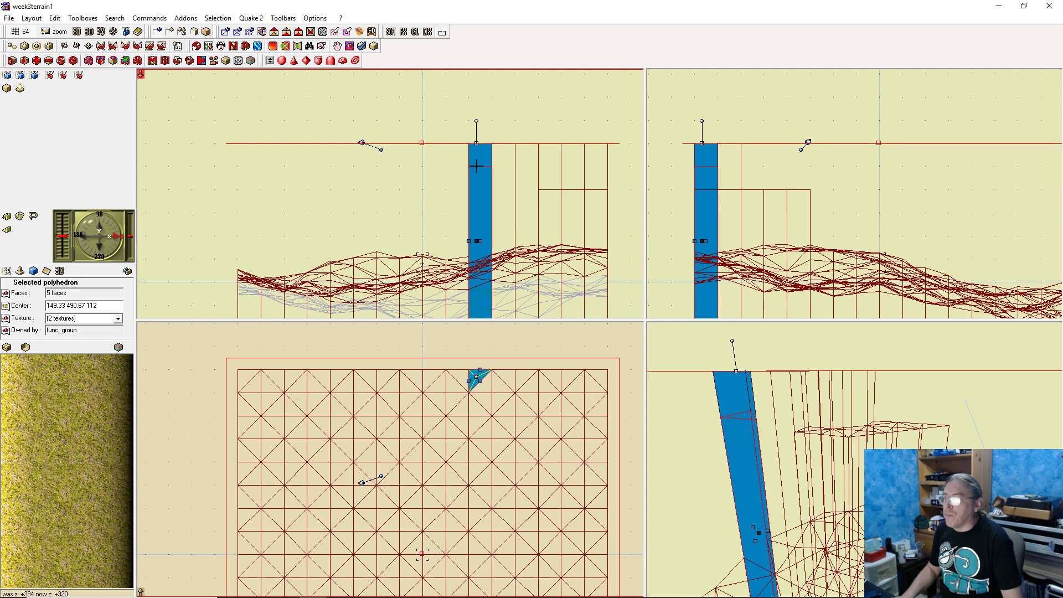
pyautogui.moveTo(476, 166); pyautogui.dragTo(476, 166)
# Glue the top of the edge prism near x 107, y 491 to the tagged face, and lower that top to z 320
pyautogui.click(461, 376)
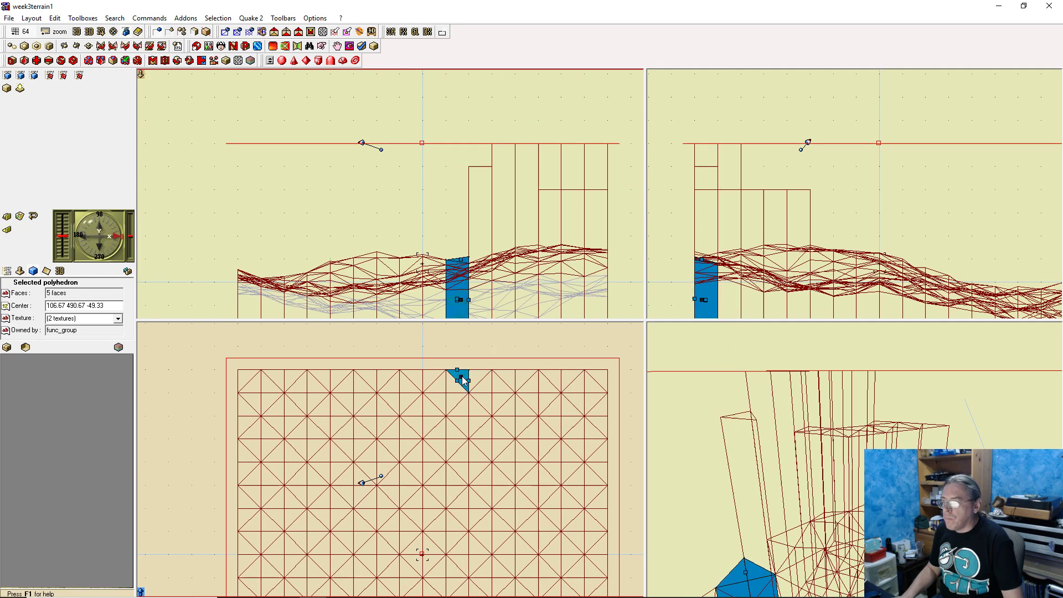
pyautogui.rightClick(460, 257)
pyautogui.click(487, 313)
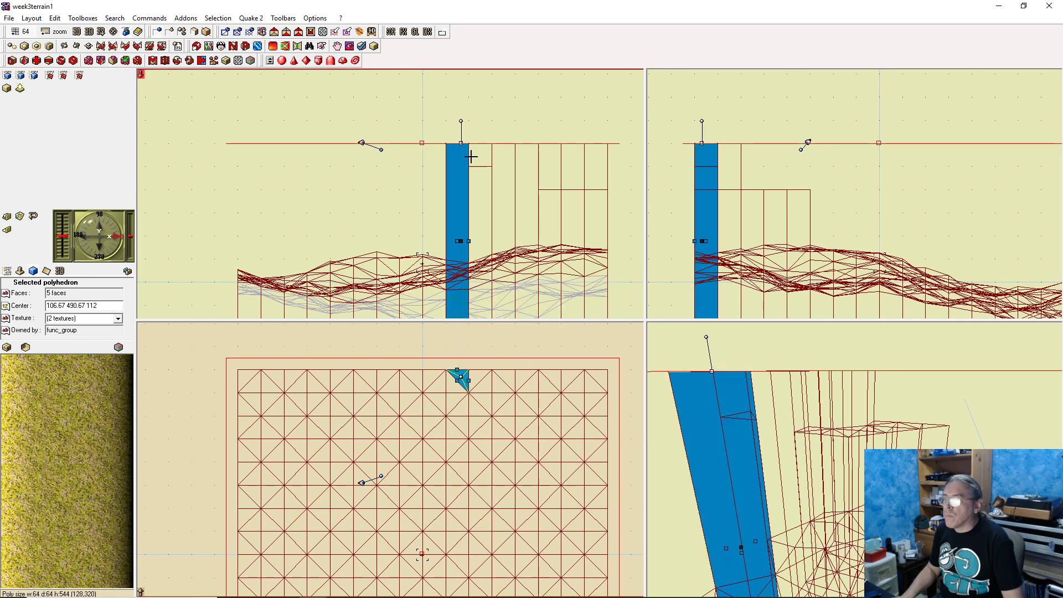
pyautogui.moveTo(460, 160); pyautogui.dragTo(460, 166)
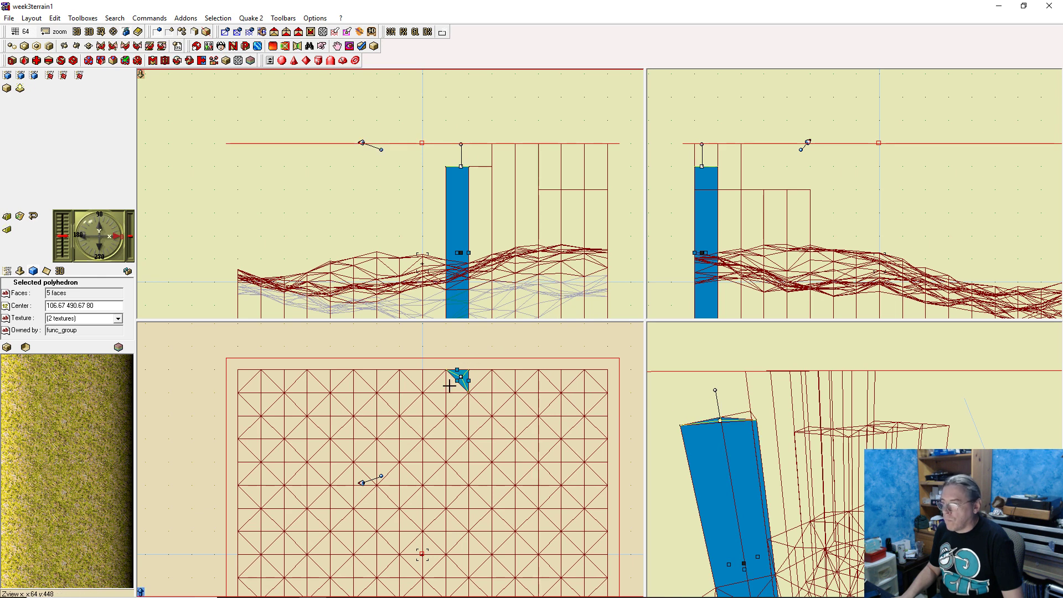
# Glue the top faces of the edge prisms near x 21, y 491 and x -21, y 491 to the tagged face
pyautogui.click(434, 375)
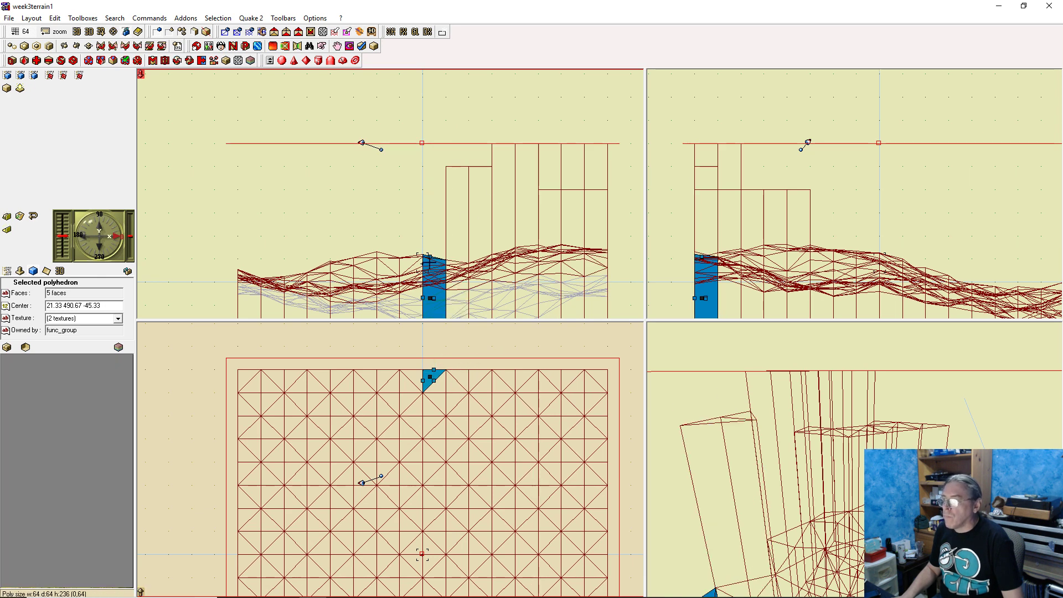
pyautogui.rightClick(429, 256)
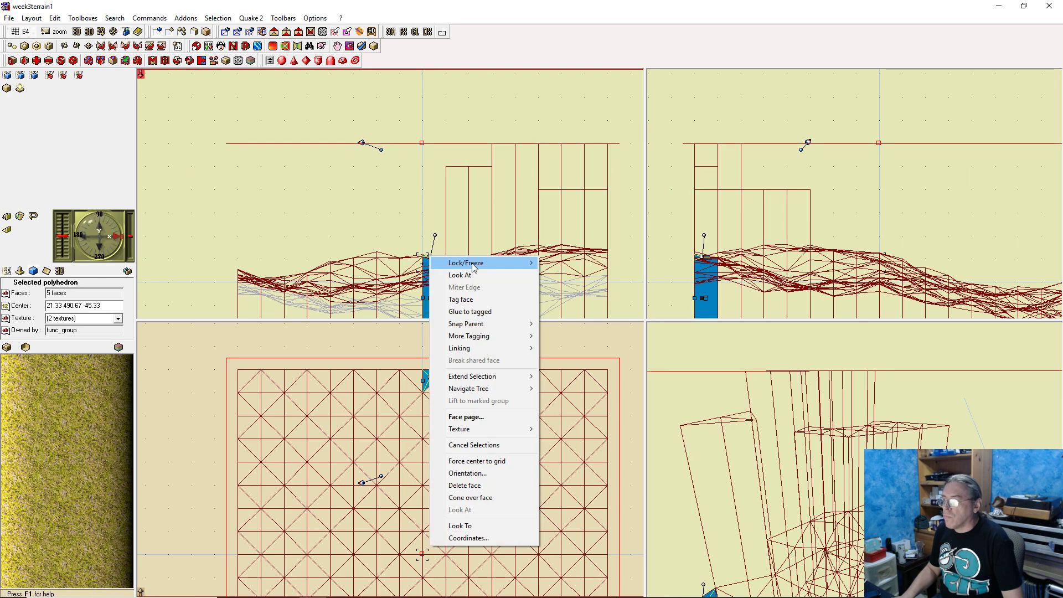
pyautogui.click(481, 310)
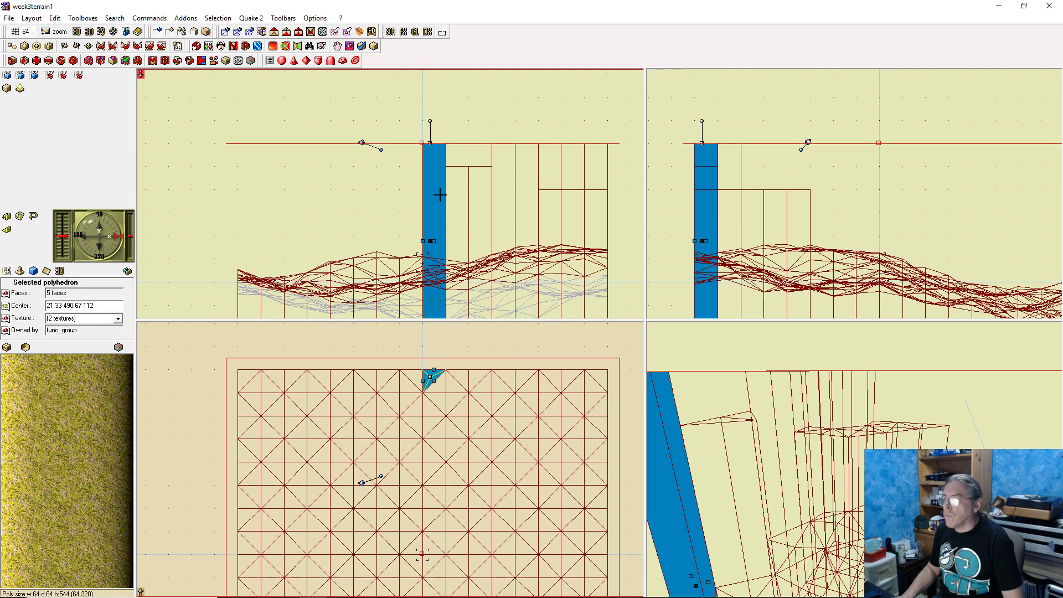
pyautogui.click(415, 377)
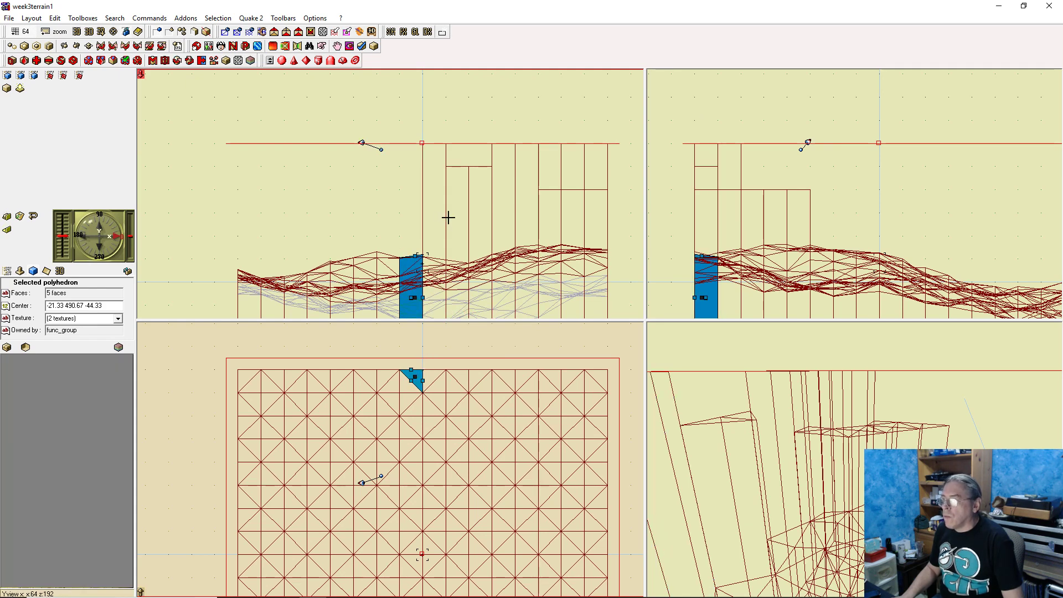
pyautogui.rightClick(418, 256)
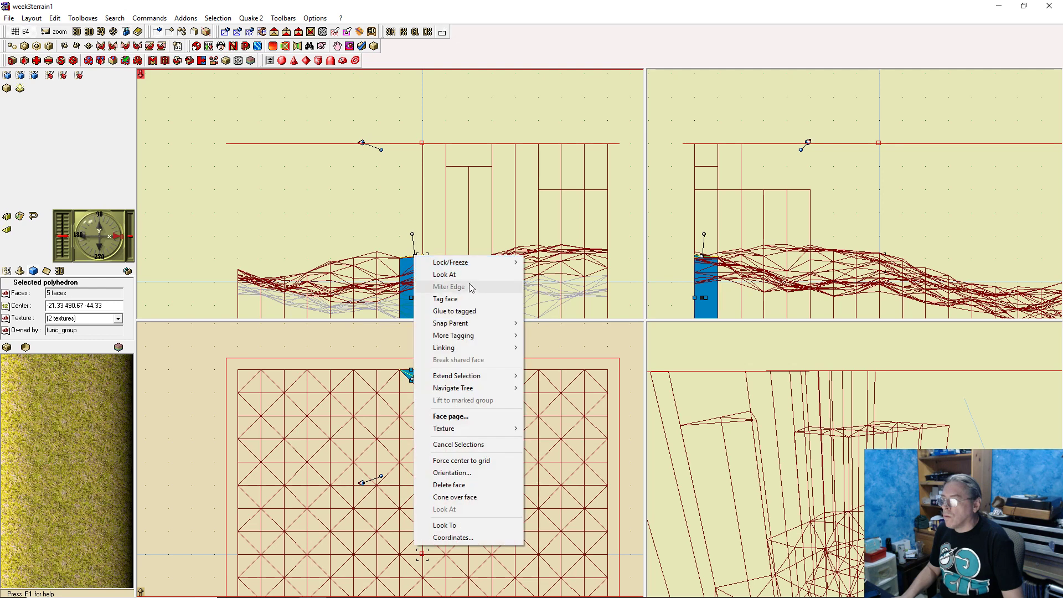
pyautogui.click(469, 311)
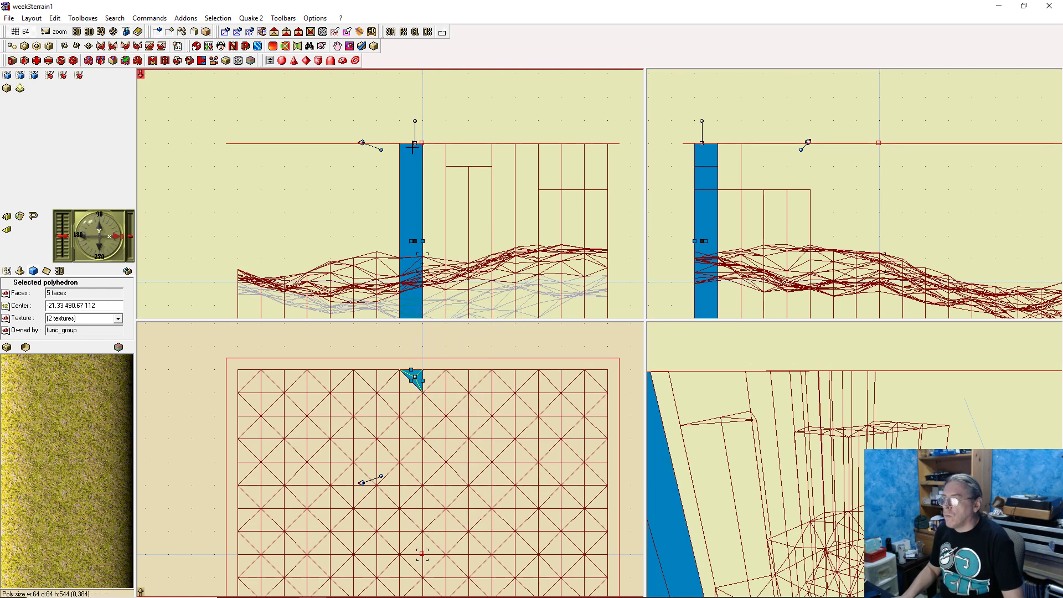
# Glue the tops of the prisms near x -43, y 469 and x -85, y 469 to the tagged face, and lower both to z 320
pyautogui.click(407, 382)
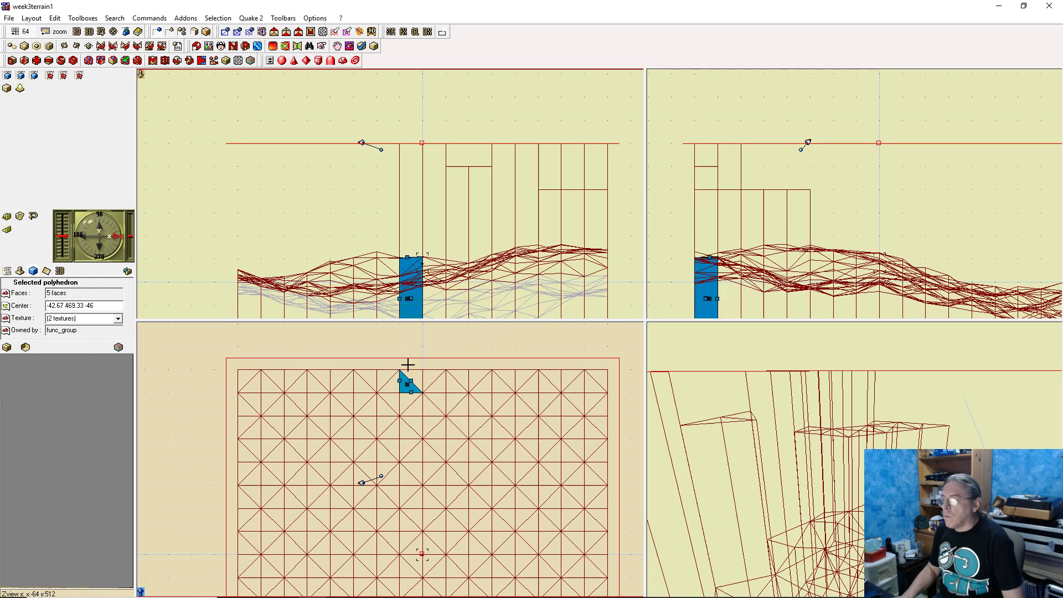
pyautogui.rightClick(409, 259)
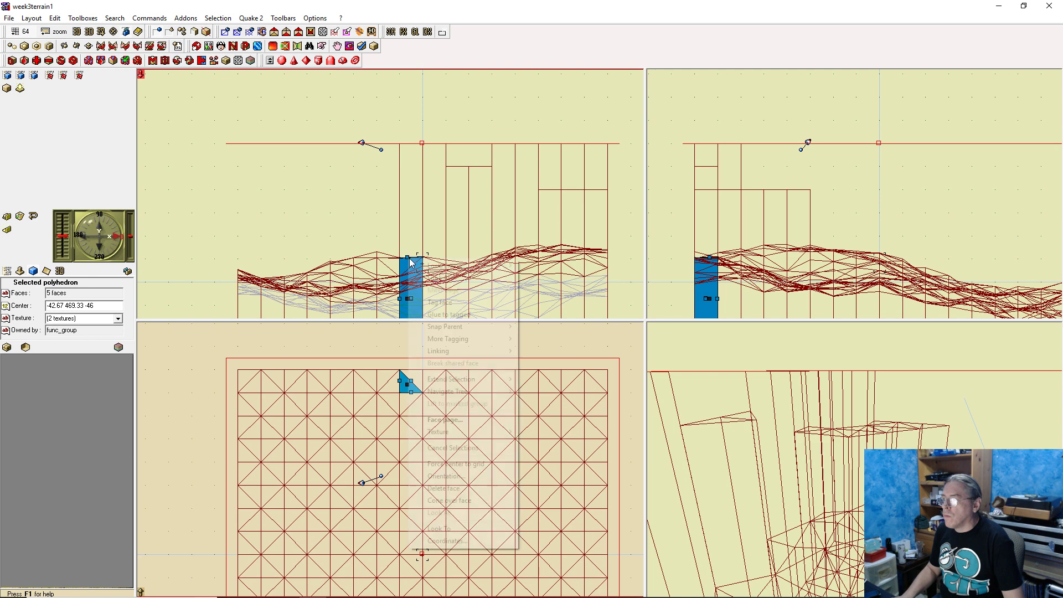
pyautogui.click(465, 312)
pyautogui.moveTo(405, 169); pyautogui.dragTo(404, 170)
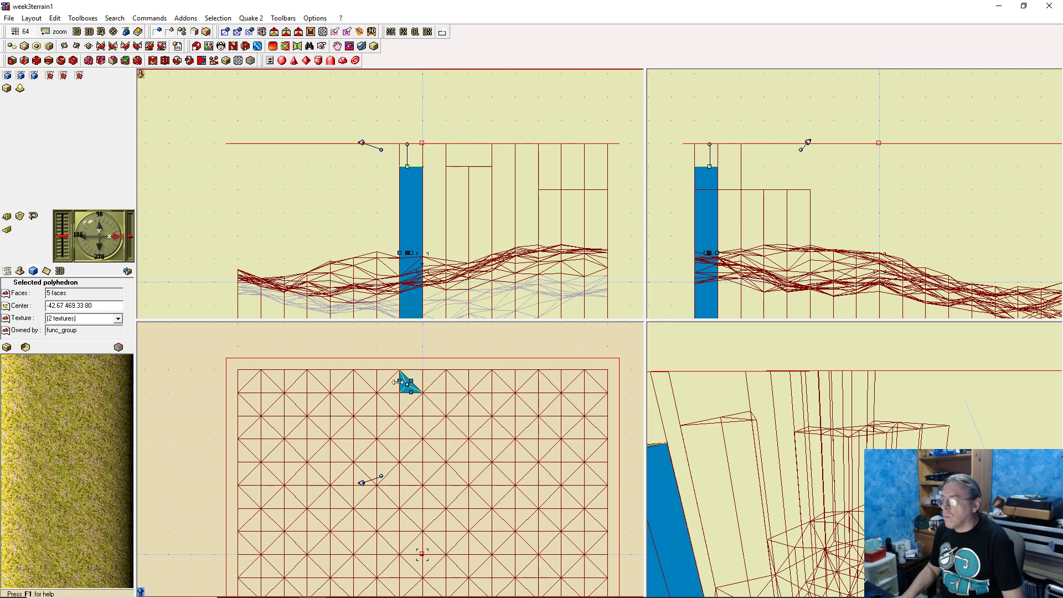
pyautogui.click(392, 380)
pyautogui.rightClick(392, 258)
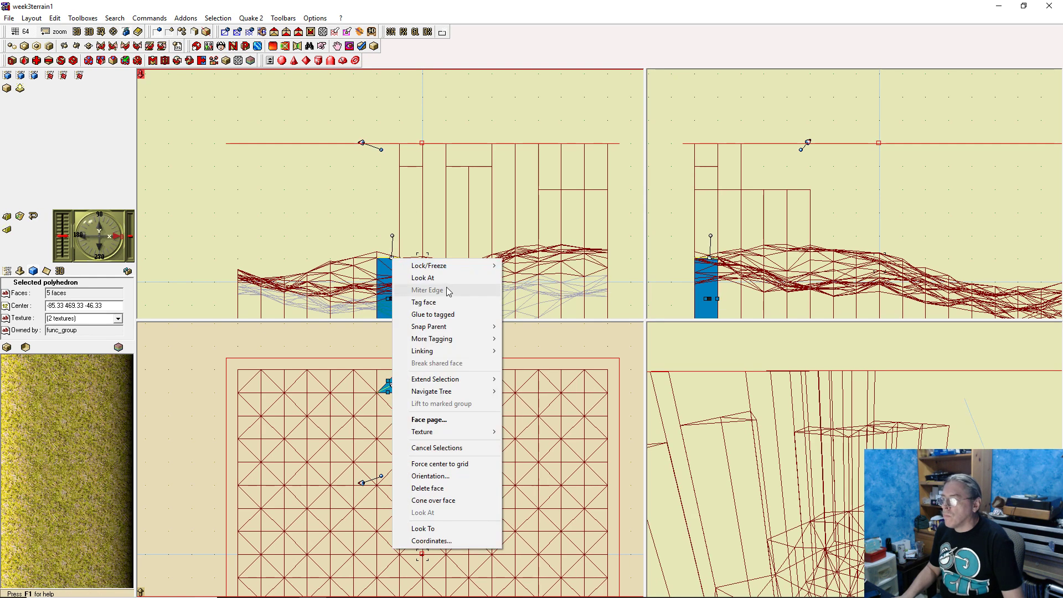
pyautogui.click(437, 315)
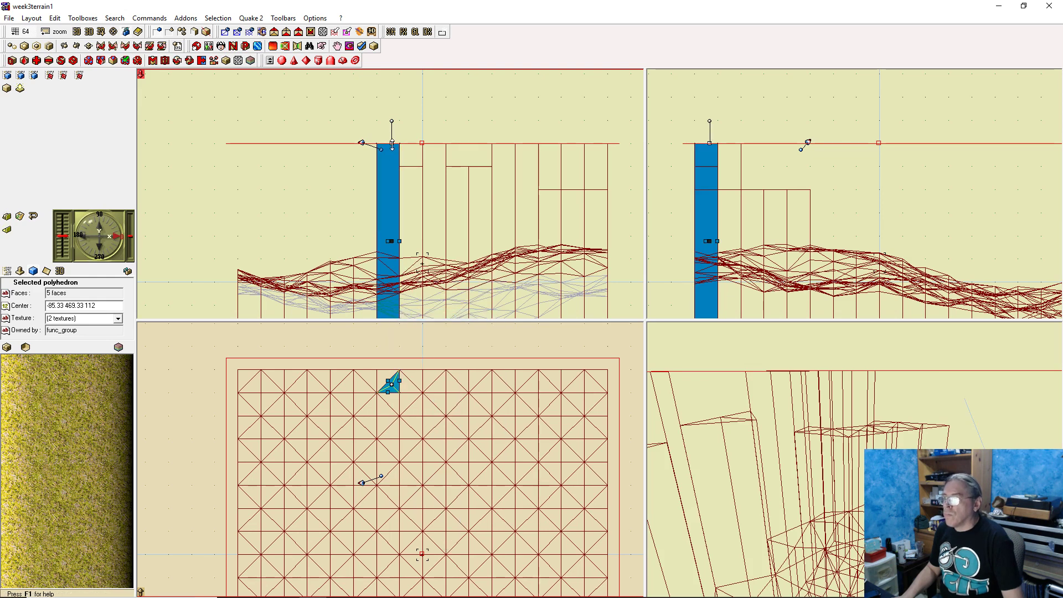
pyautogui.moveTo(392, 144); pyautogui.dragTo(392, 167)
# Glue the top of the edge prism near x -107, y 491 to the tagged face, and lower that top to z 320
pyautogui.click(384, 377)
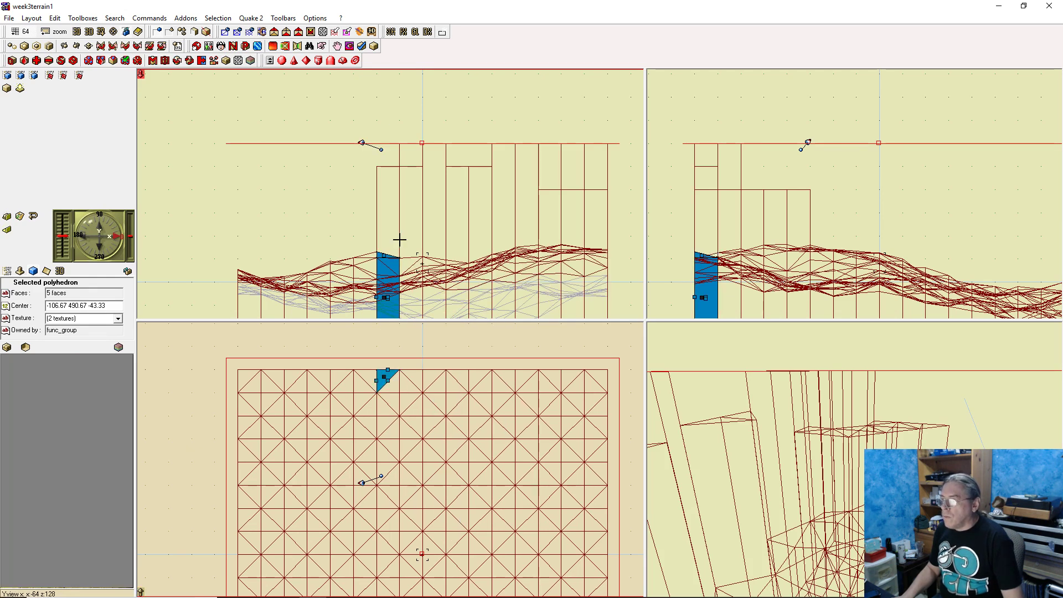
pyautogui.rightClick(387, 259)
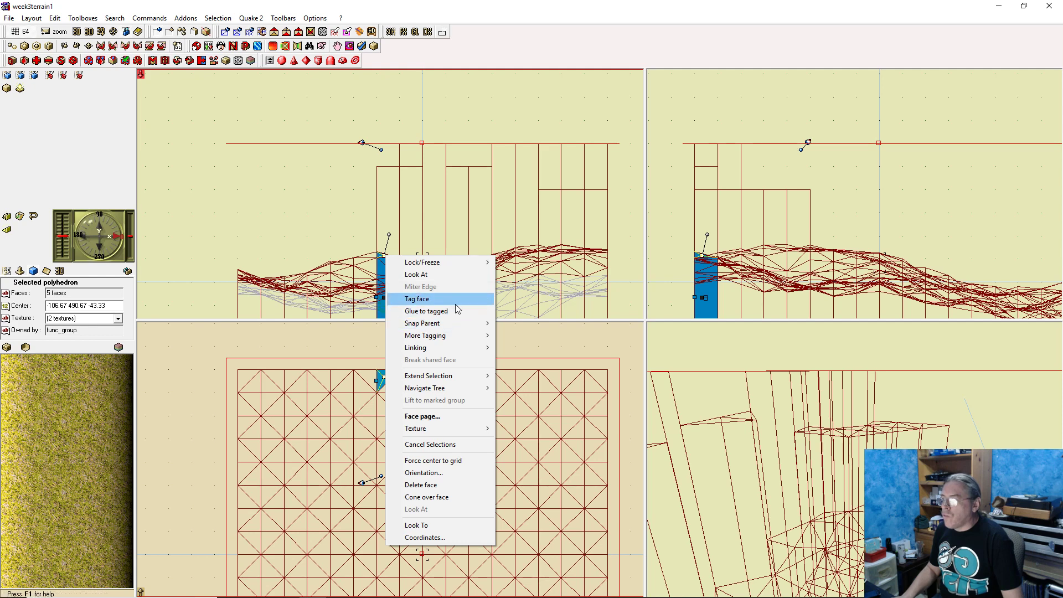
pyautogui.click(432, 309)
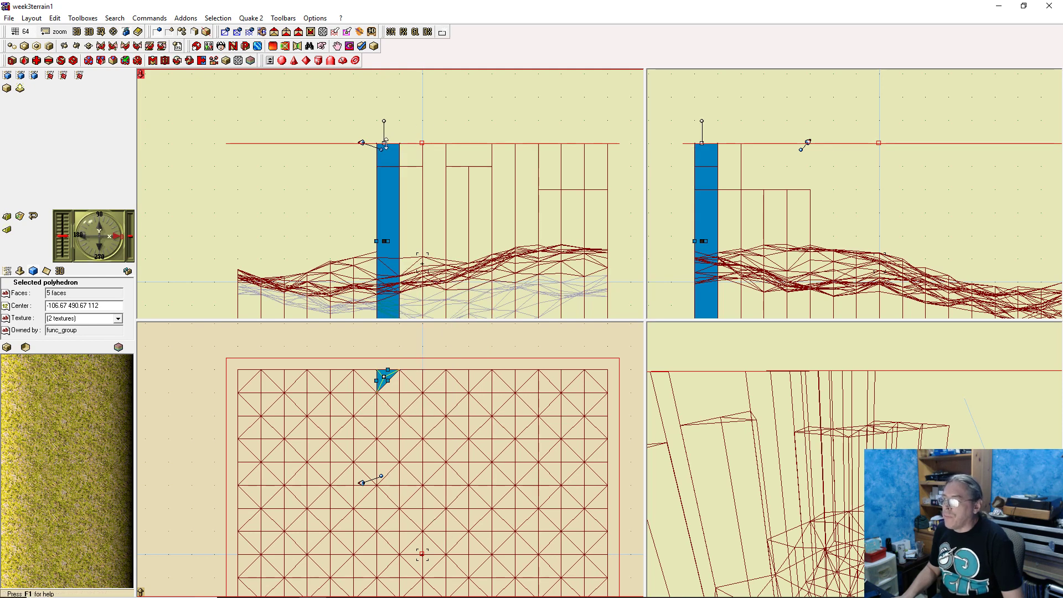
pyautogui.click(384, 142)
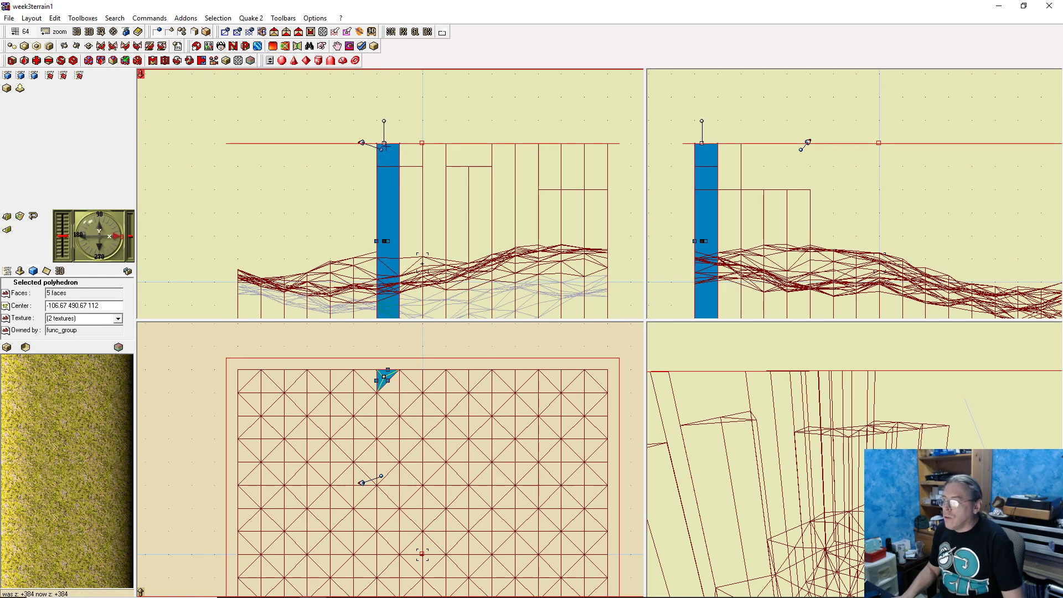
pyautogui.moveTo(384, 143); pyautogui.dragTo(384, 166)
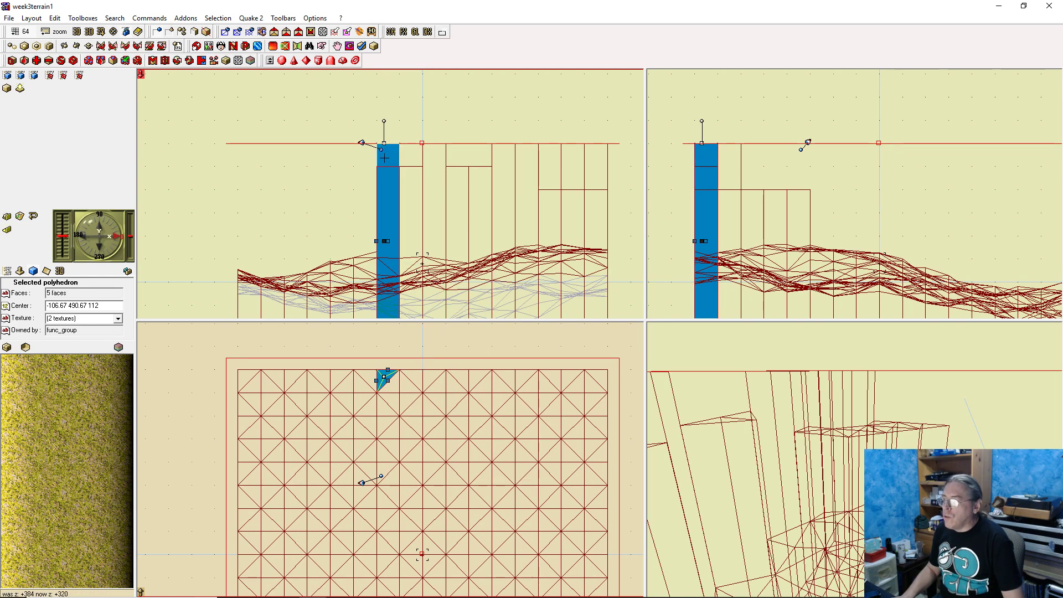
# Glue the top face of the edge prism near x -149, y 491 to the tagged face
pyautogui.click(370, 373)
pyautogui.rightClick(369, 258)
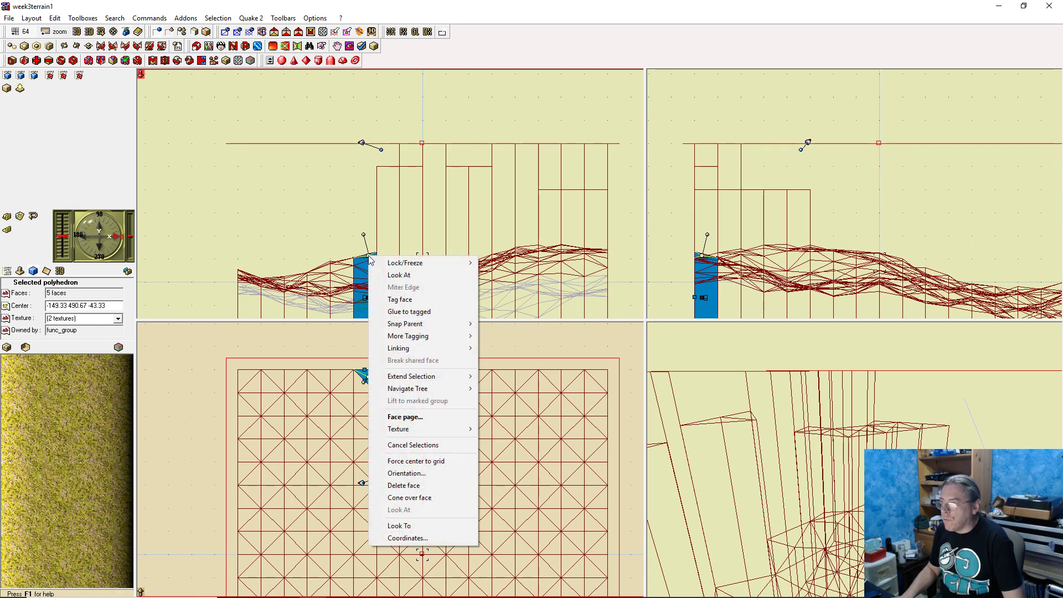
pyautogui.click(409, 312)
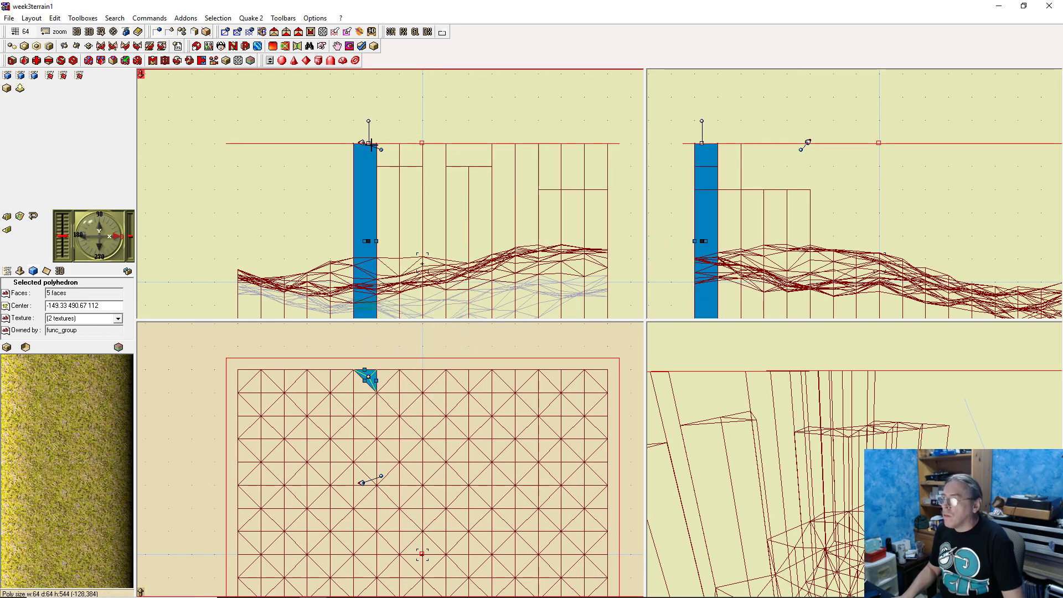
# Lower the top of the edge prism near x -149, y 491 to z 320, and glue the prism top near x -235, y 491 to the tagged face
pyautogui.moveTo(370, 145); pyautogui.dragTo(371, 167)
pyautogui.moveTo(294, 225); pyautogui.dragTo(400, 208, button='right')
pyautogui.click(444, 371)
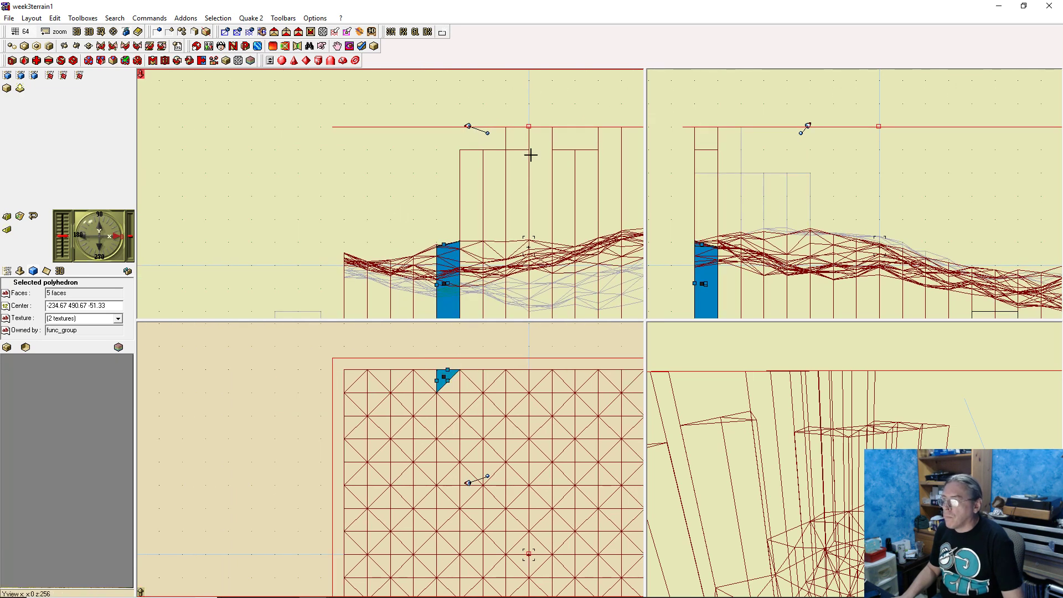
pyautogui.rightClick(445, 242)
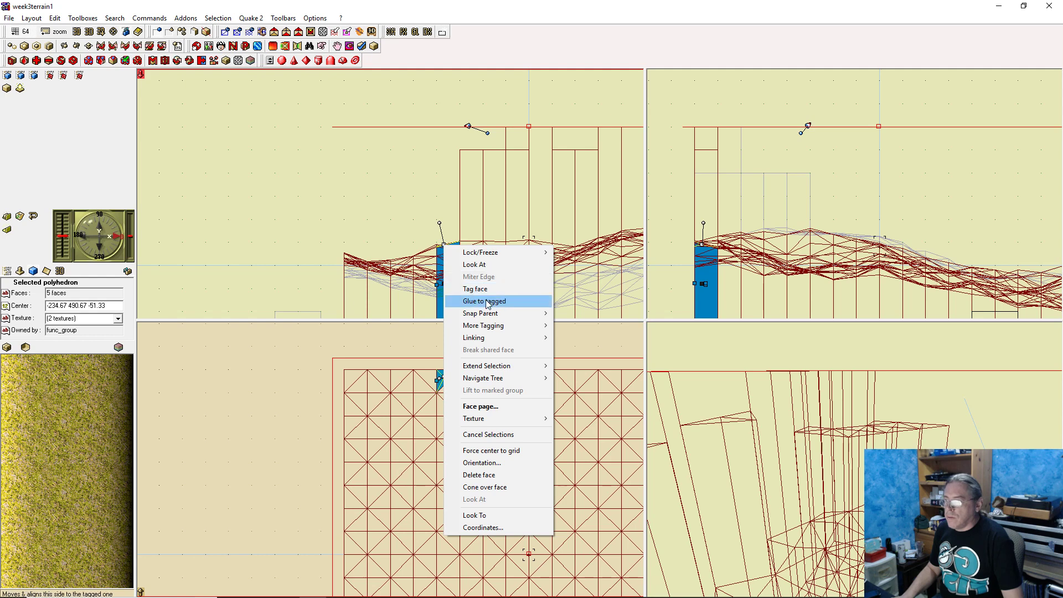
pyautogui.click(482, 300)
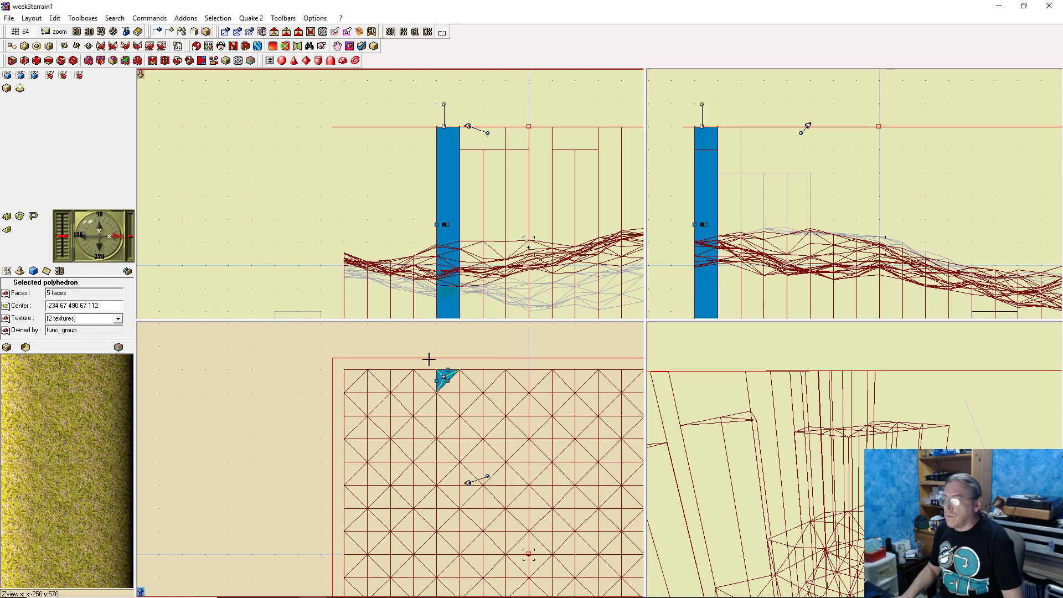
# Glue the top faces of the prisms near x -277, y 491 and x -299, y 469 to the tagged face
pyautogui.click(431, 375)
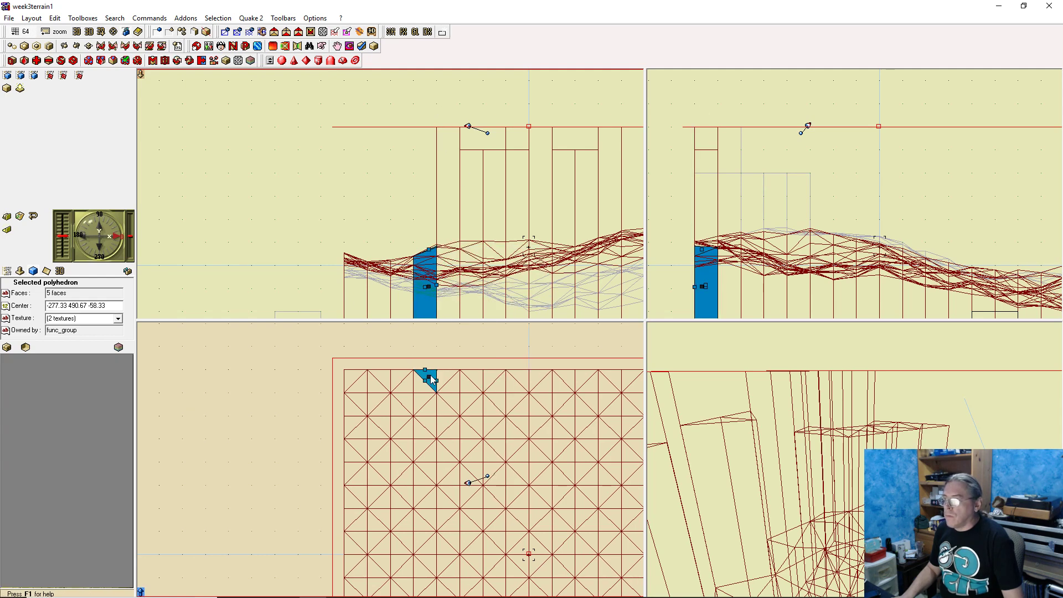
pyautogui.rightClick(428, 248)
pyautogui.click(465, 303)
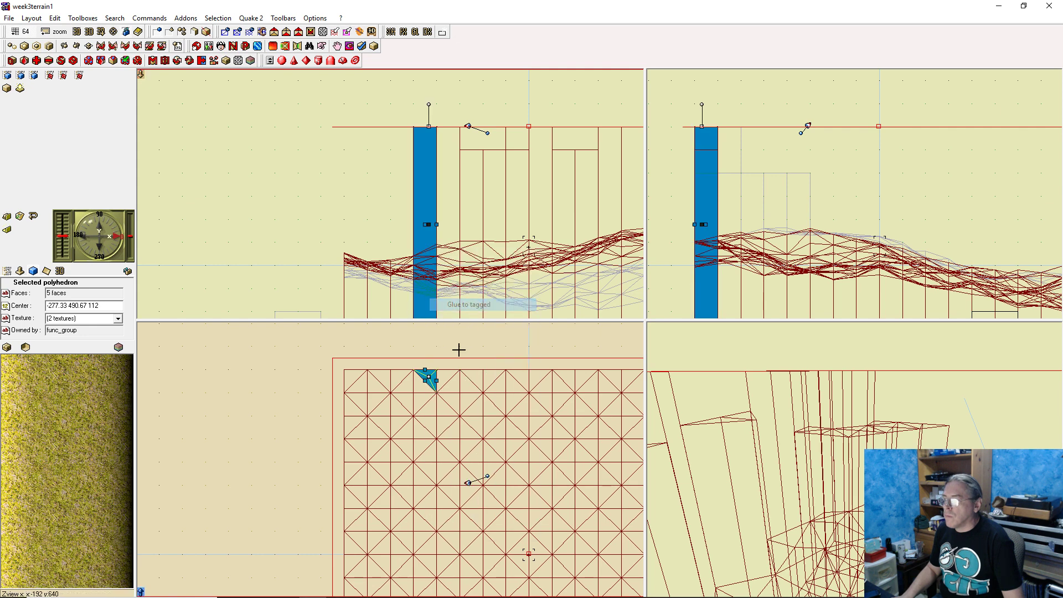
pyautogui.click(424, 382)
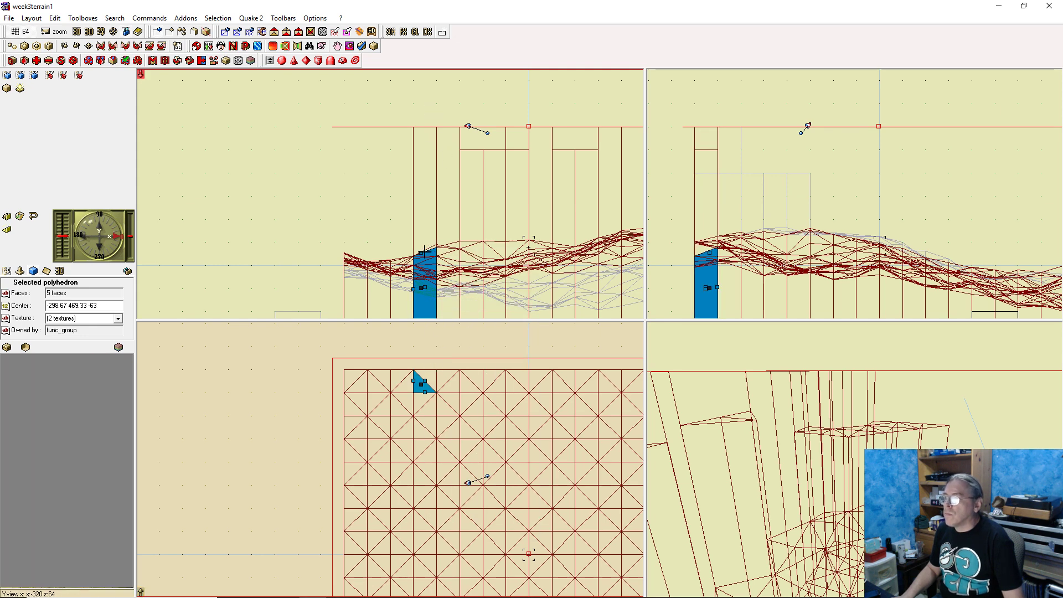
pyautogui.rightClick(424, 252)
pyautogui.click(465, 308)
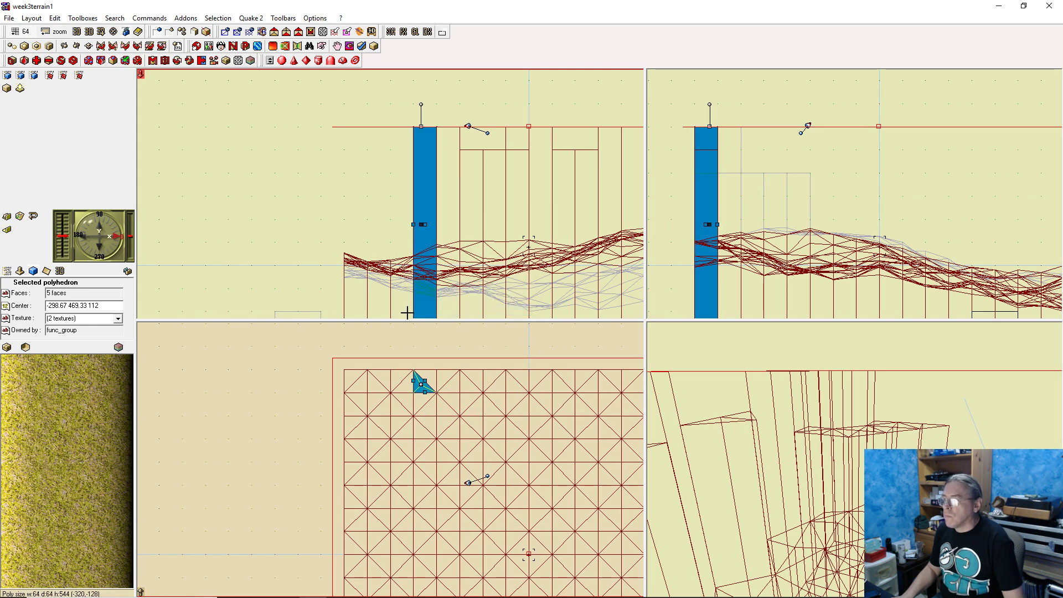
# Glue the top faces of the prisms near x -341, y 469 and x -363, y 491 to the tagged face
pyautogui.click(409, 279)
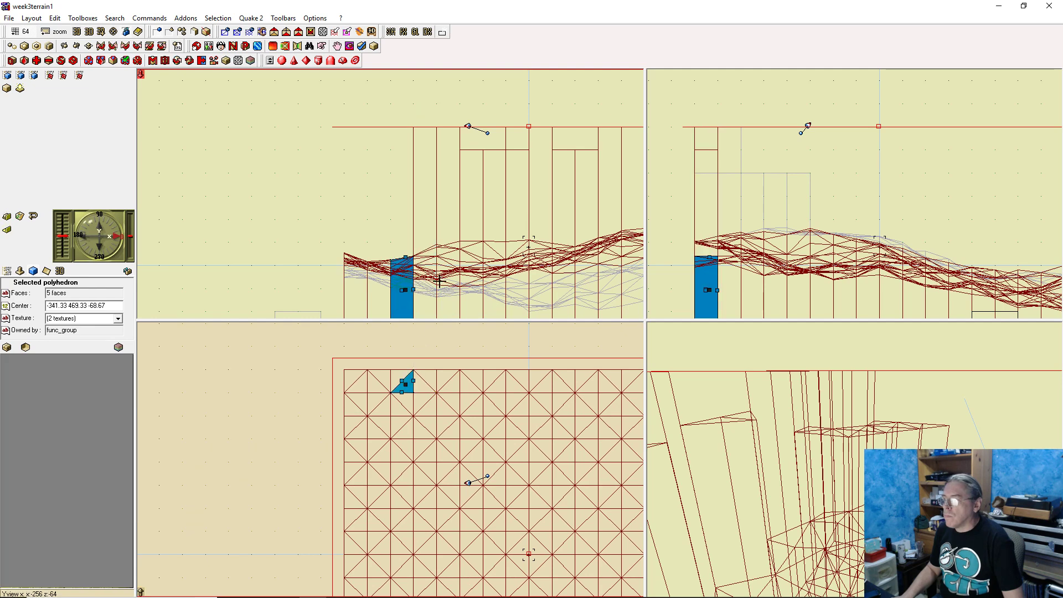
pyautogui.rightClick(407, 258)
pyautogui.click(448, 313)
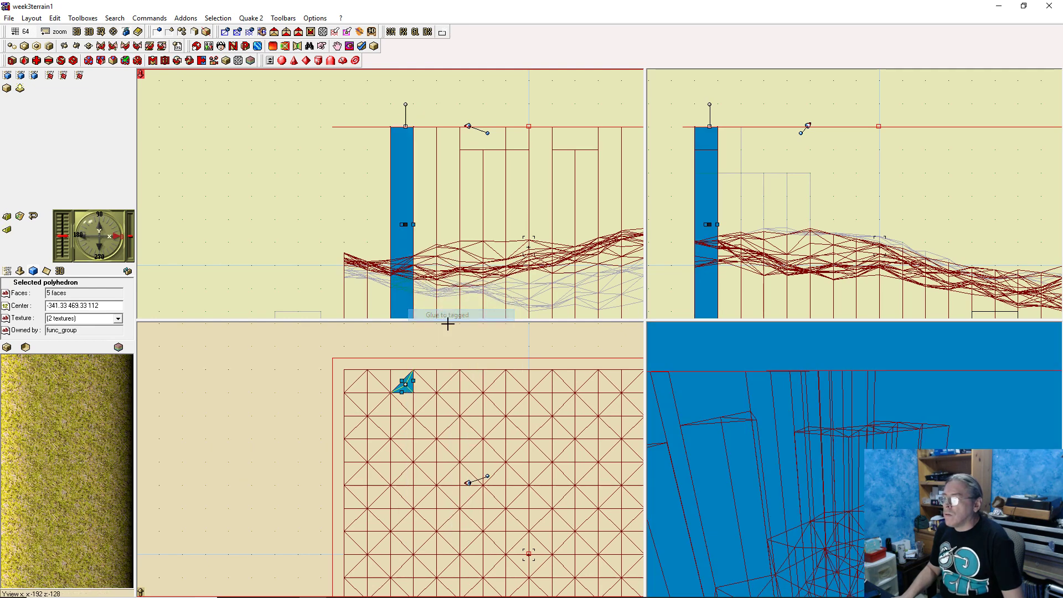
pyautogui.click(401, 369)
pyautogui.rightClick(398, 256)
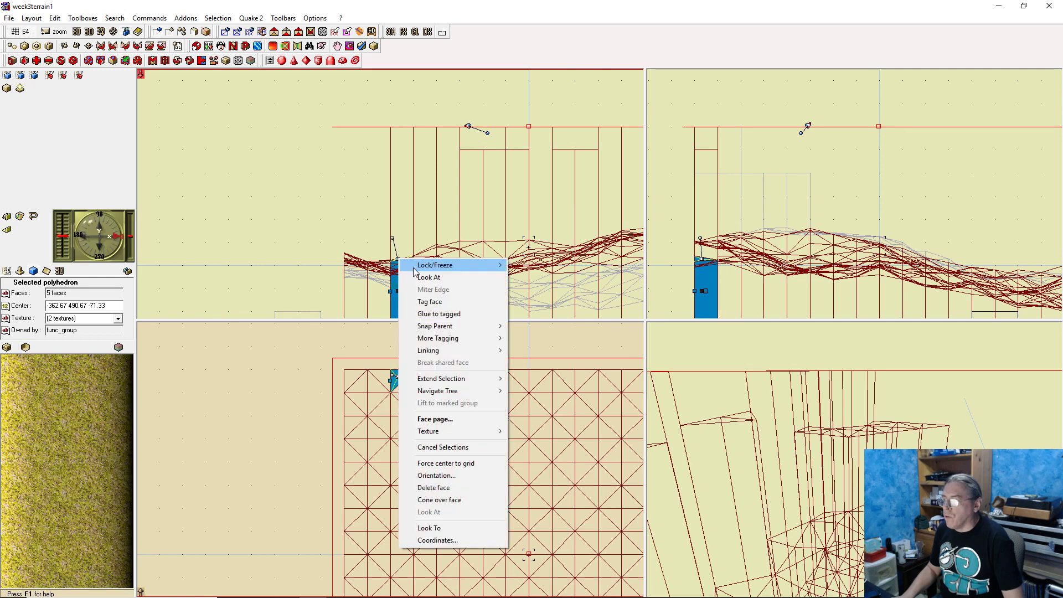
pyautogui.click(449, 311)
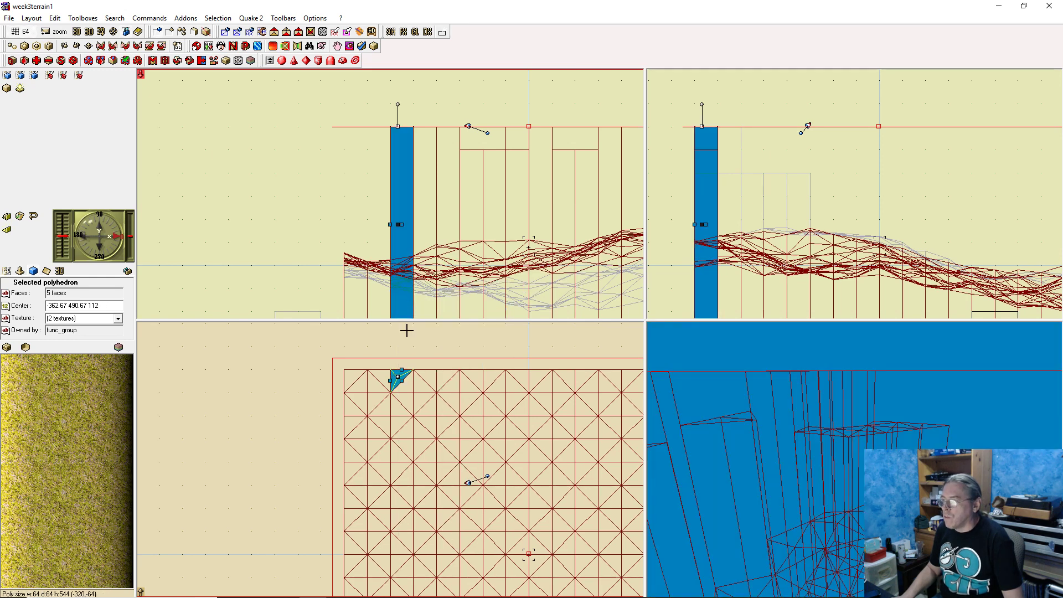
# Glue the top face of the edge prism near x -405, y 491 to the tagged face
pyautogui.click(382, 375)
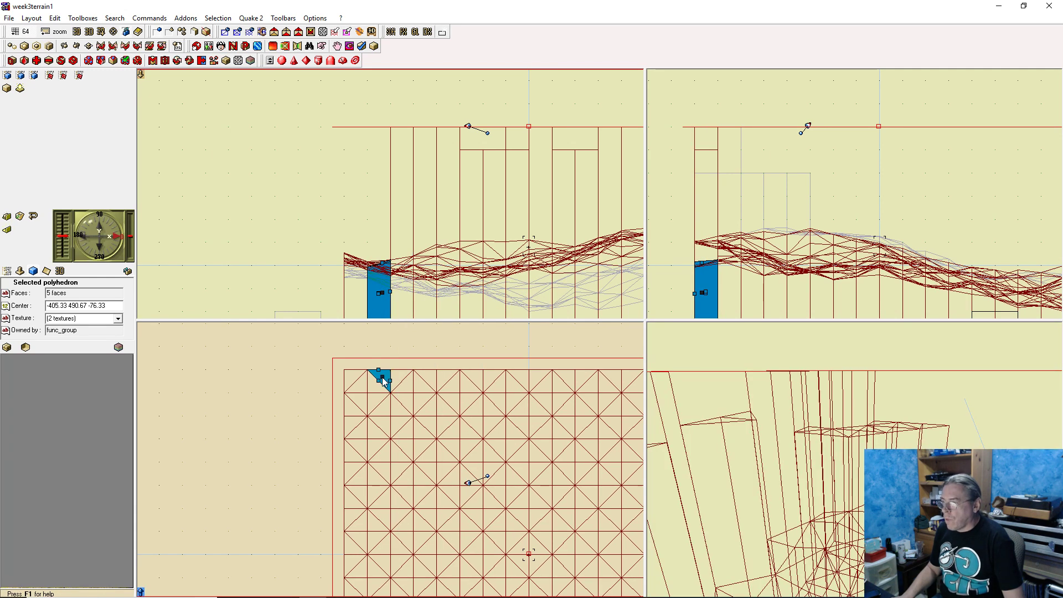
pyautogui.rightClick(385, 268)
pyautogui.click(436, 316)
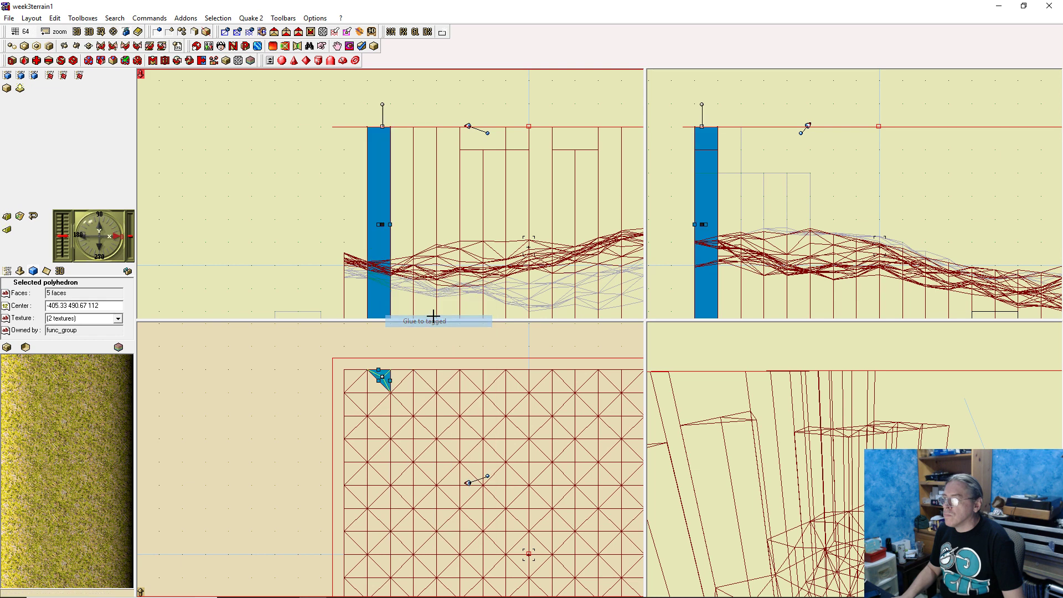
# Glue the top of the corner prism near x -491, y 491 to the tagged face, and lower that top to z 256
pyautogui.click(354, 374)
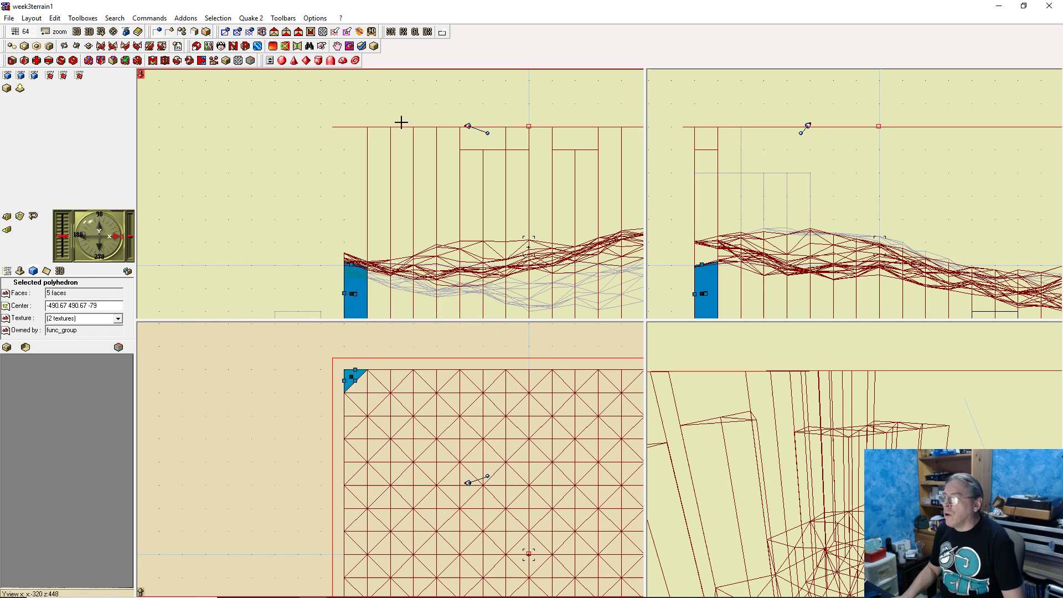
pyautogui.rightClick(353, 267)
pyautogui.click(390, 320)
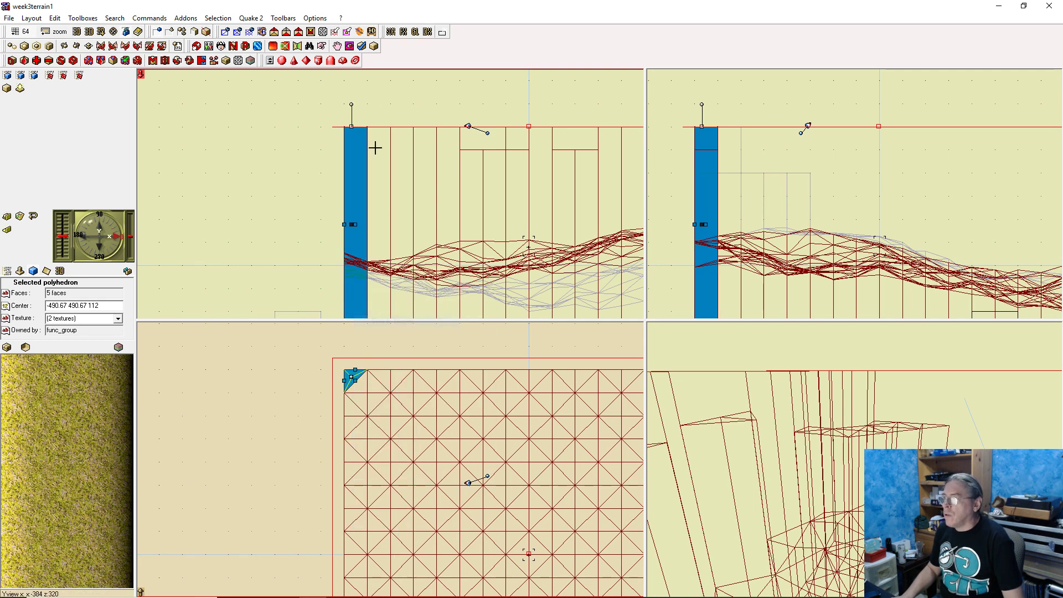
pyautogui.moveTo(352, 128); pyautogui.dragTo(356, 173)
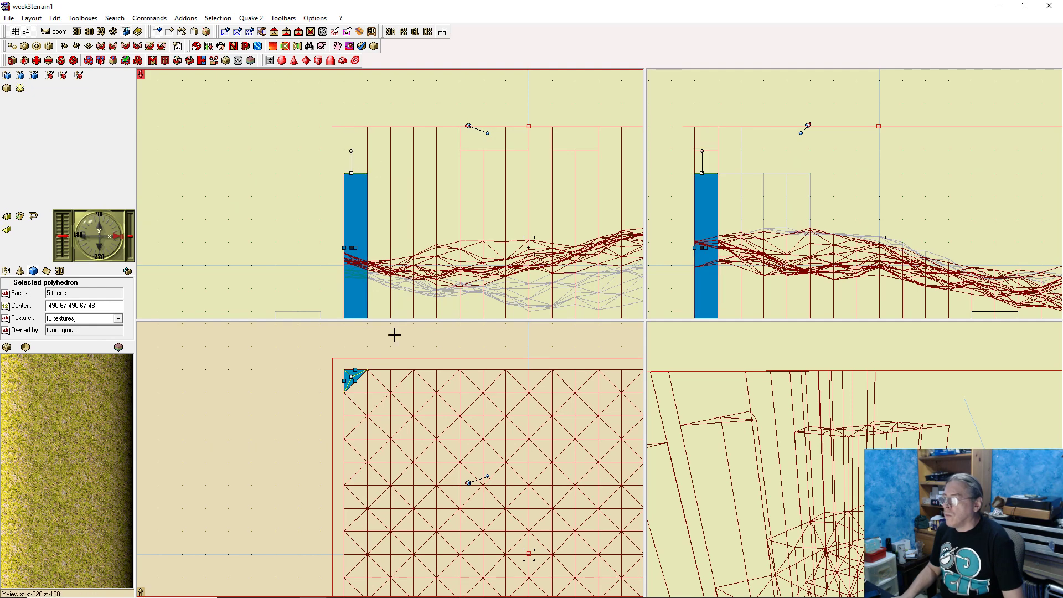
# Glue the top faces of the edge prisms near x -491, y 405 and x -491, y 363 to the tagged face
pyautogui.moveTo(422, 454)
pyautogui.mouseDown(button='right')
pyautogui.moveTo(429, 406)
pyautogui.moveTo(422, 441)
pyautogui.mouseUp(button='right')
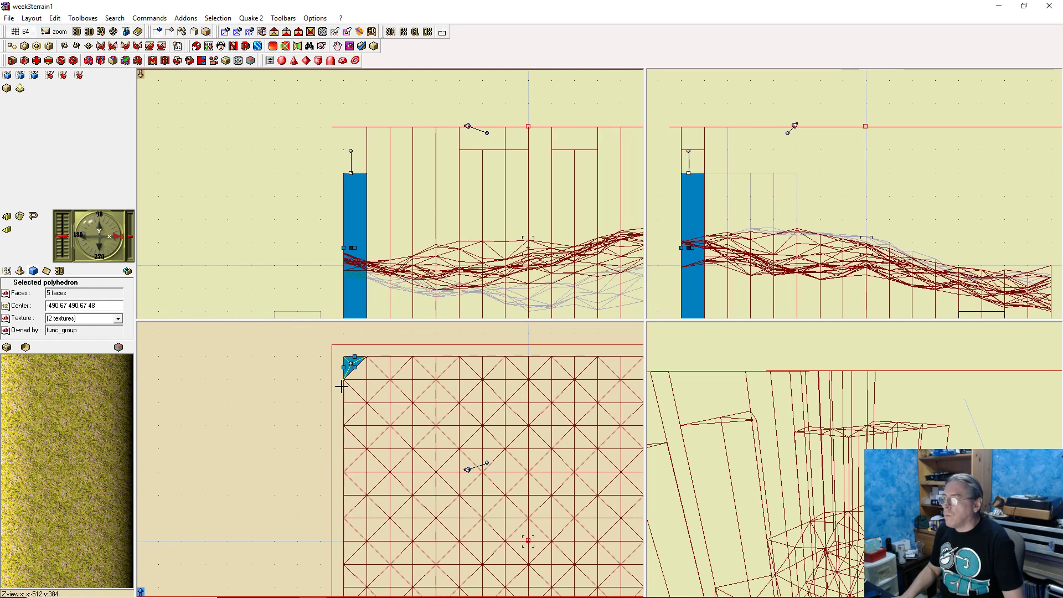
pyautogui.click(349, 396)
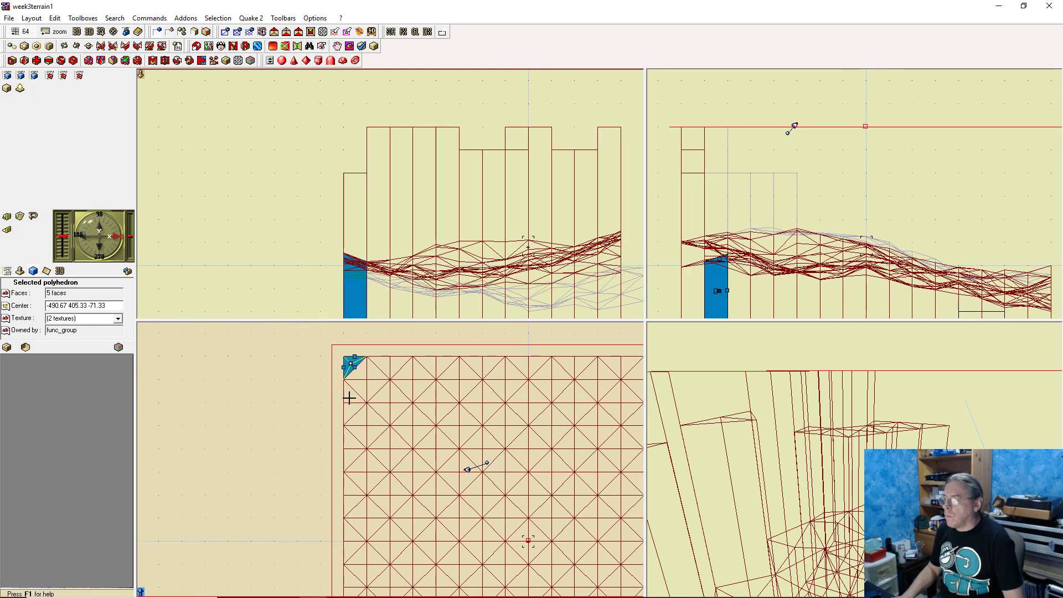
pyautogui.rightClick(351, 257)
pyautogui.click(382, 310)
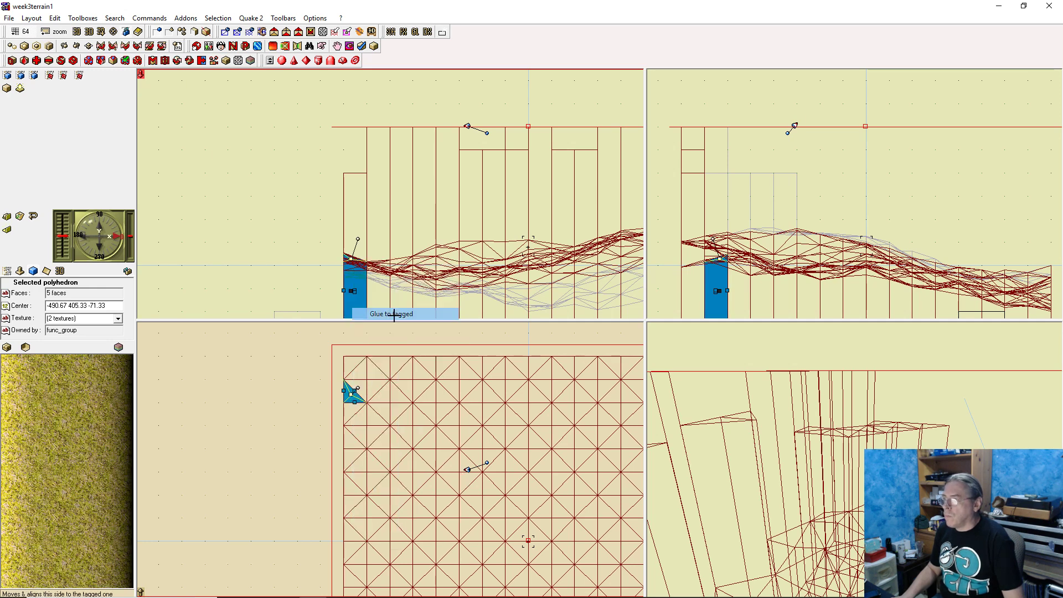
pyautogui.click(350, 409)
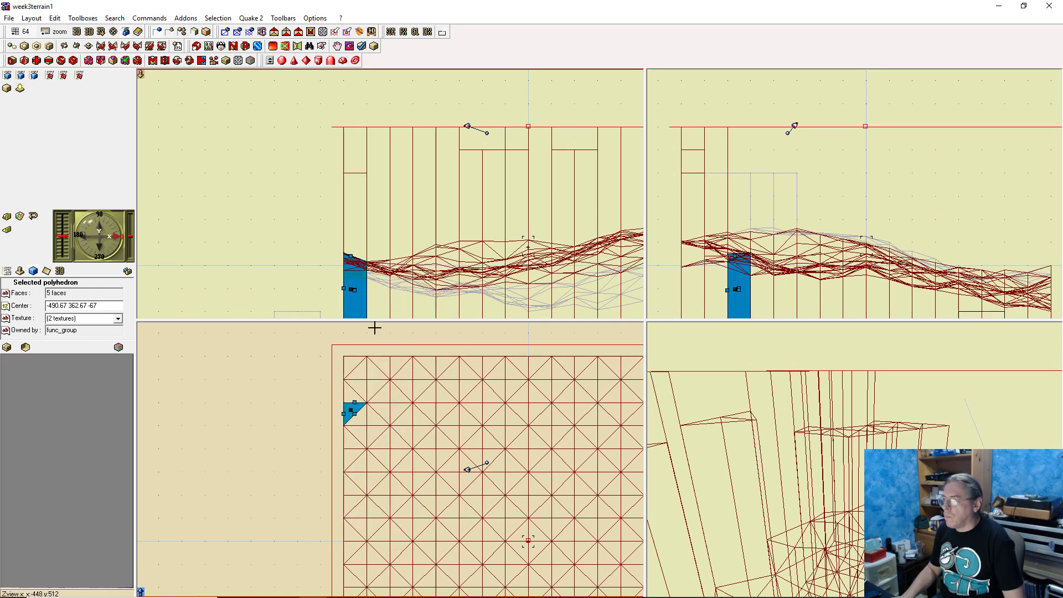
pyautogui.rightClick(351, 256)
pyautogui.click(398, 312)
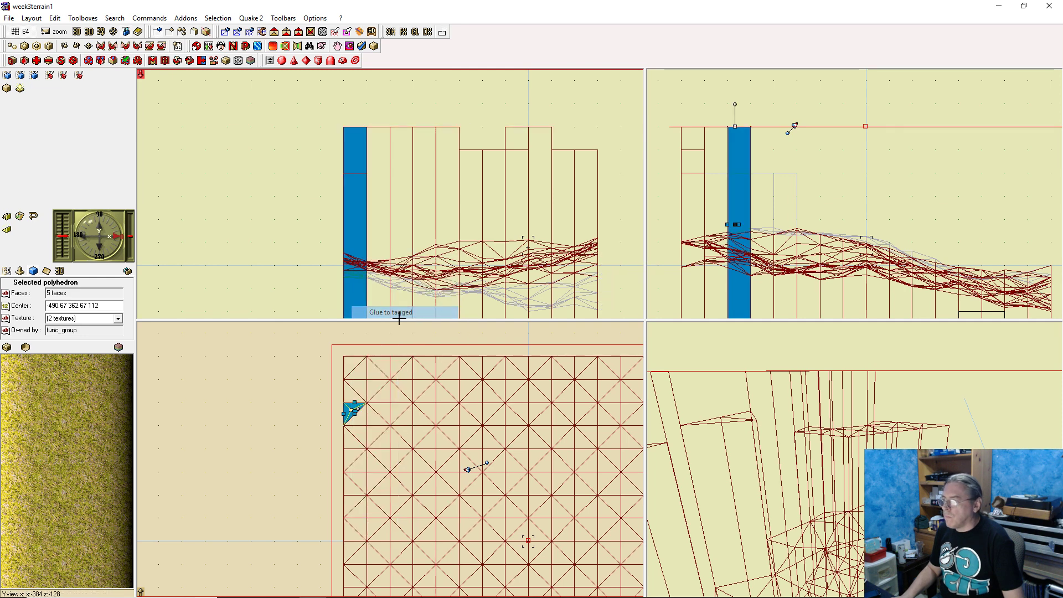
# Glue the top faces of the prisms near x -469, y 341 and x -469, y 299 to the tagged face
pyautogui.scroll(-1, 426, 443)
pyautogui.moveTo(433, 410); pyautogui.dragTo(433, 404)
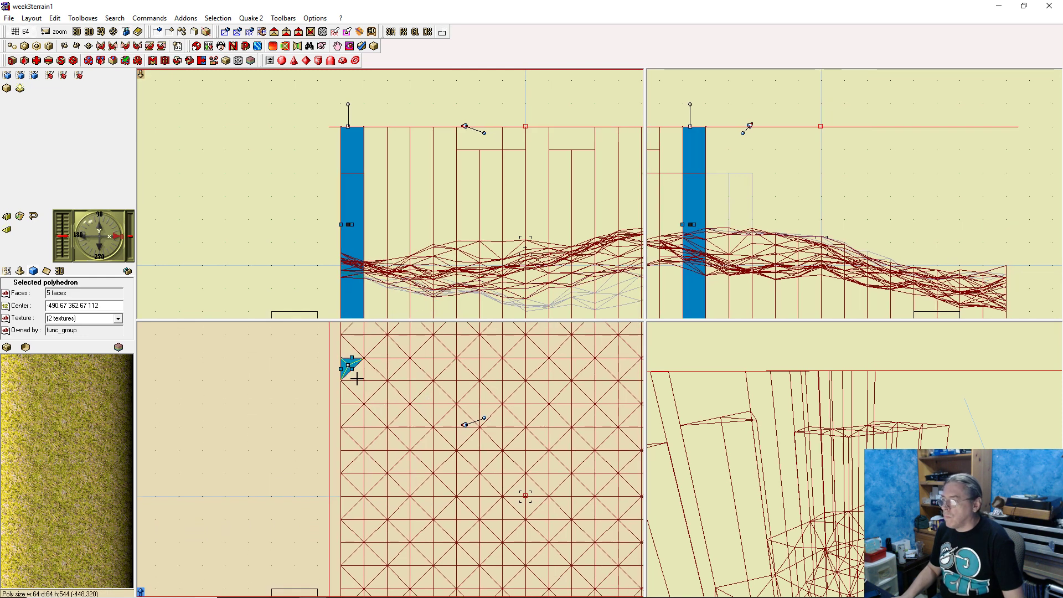
pyautogui.click(357, 377)
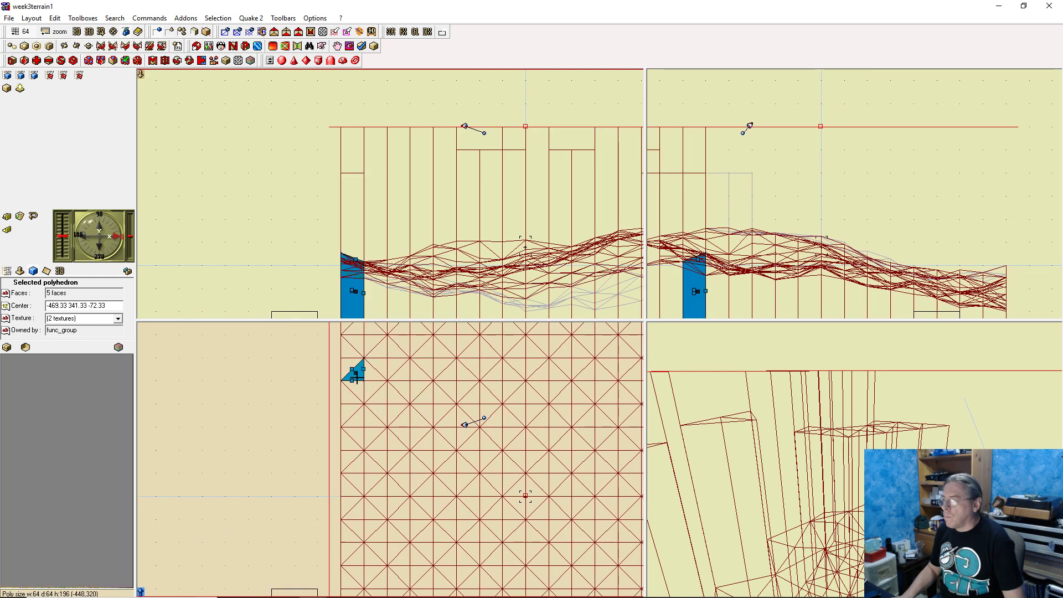
pyautogui.rightClick(355, 260)
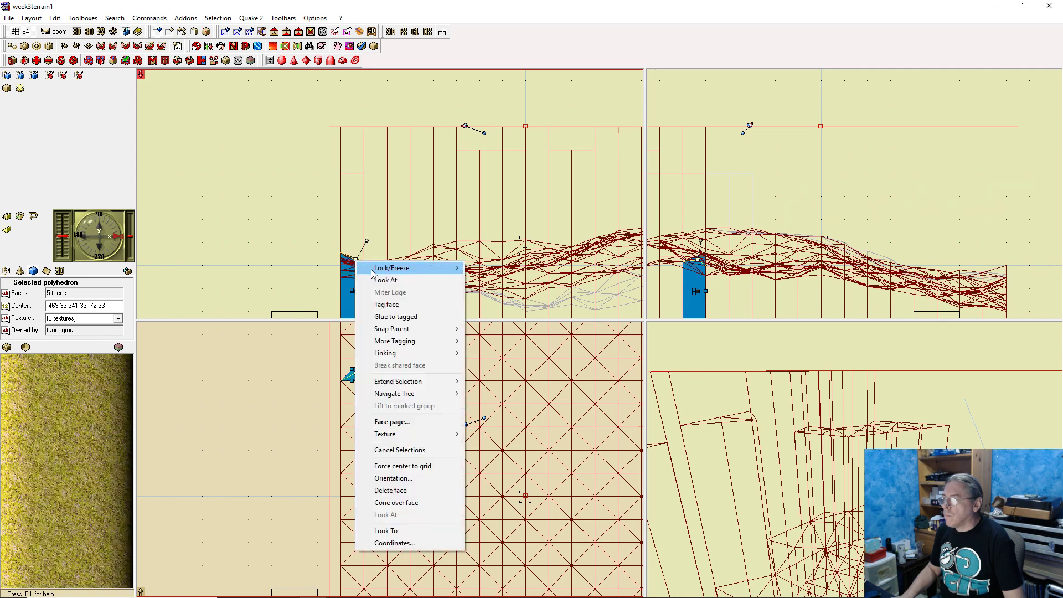
pyautogui.click(410, 316)
pyautogui.click(360, 387)
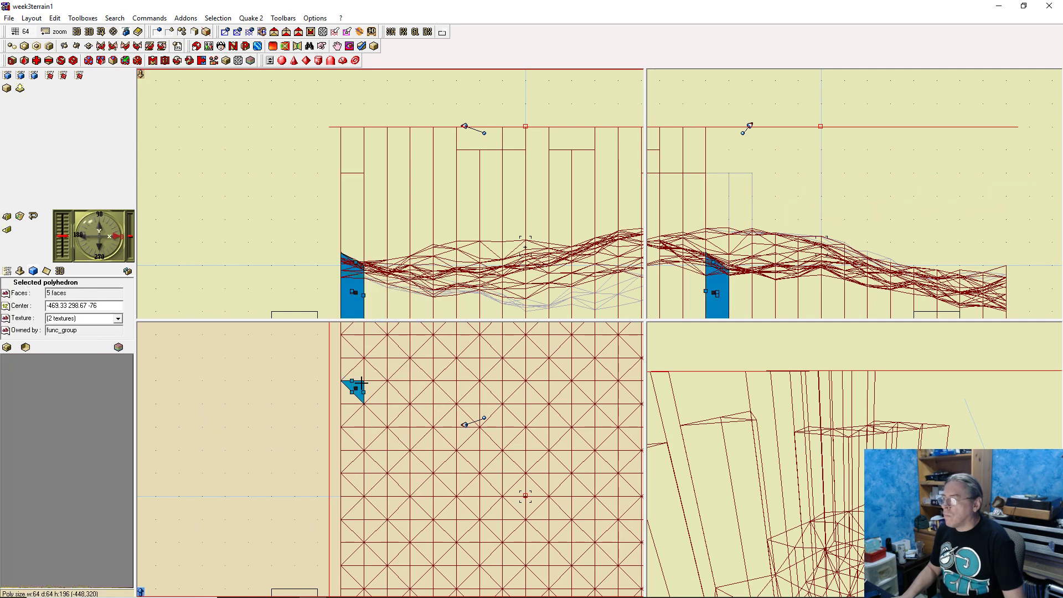
pyautogui.rightClick(354, 263)
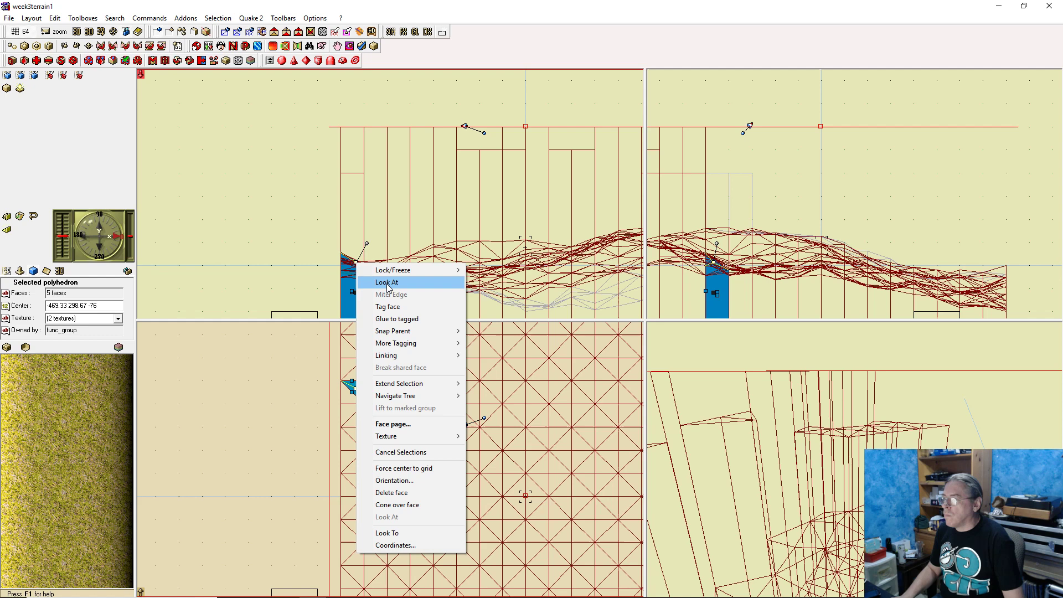
pyautogui.click(394, 316)
# Glue the top faces of the edge prisms near x -491, y 277 and x -491, y 235 to the tagged face
pyautogui.click(343, 399)
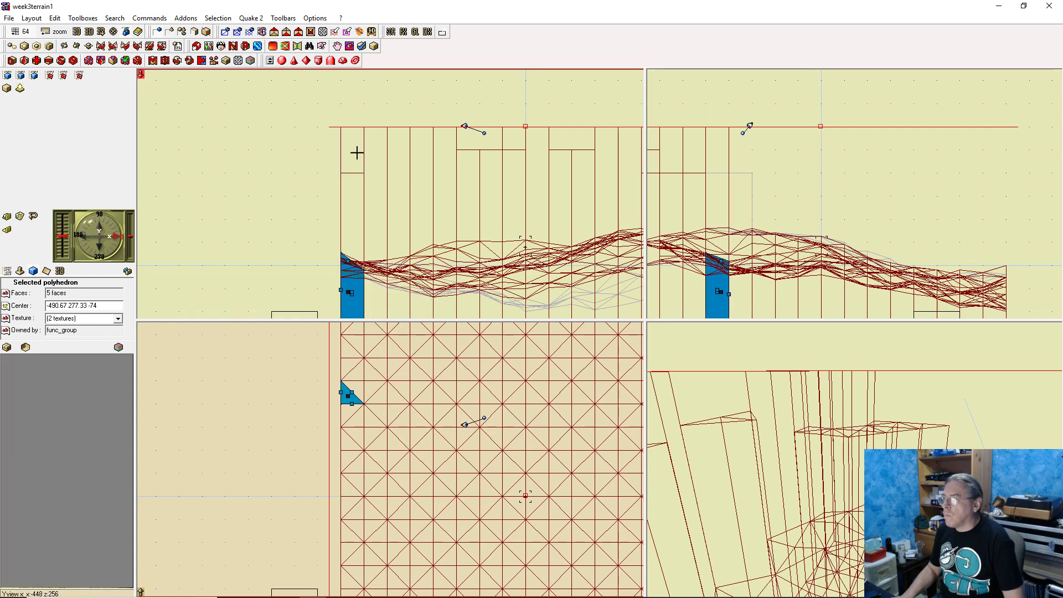
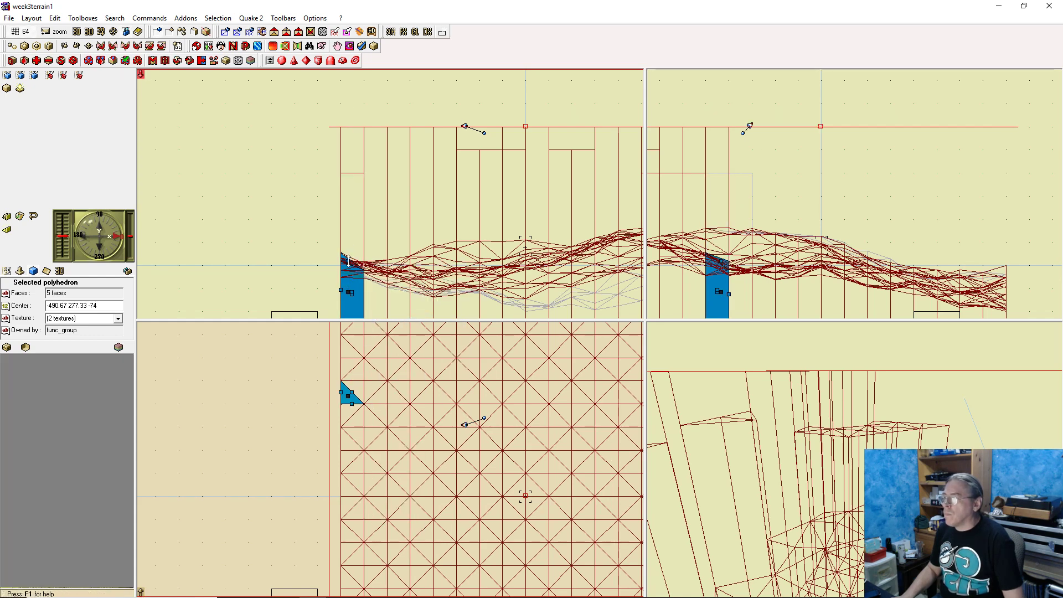
pyautogui.rightClick(348, 260)
pyautogui.click(401, 311)
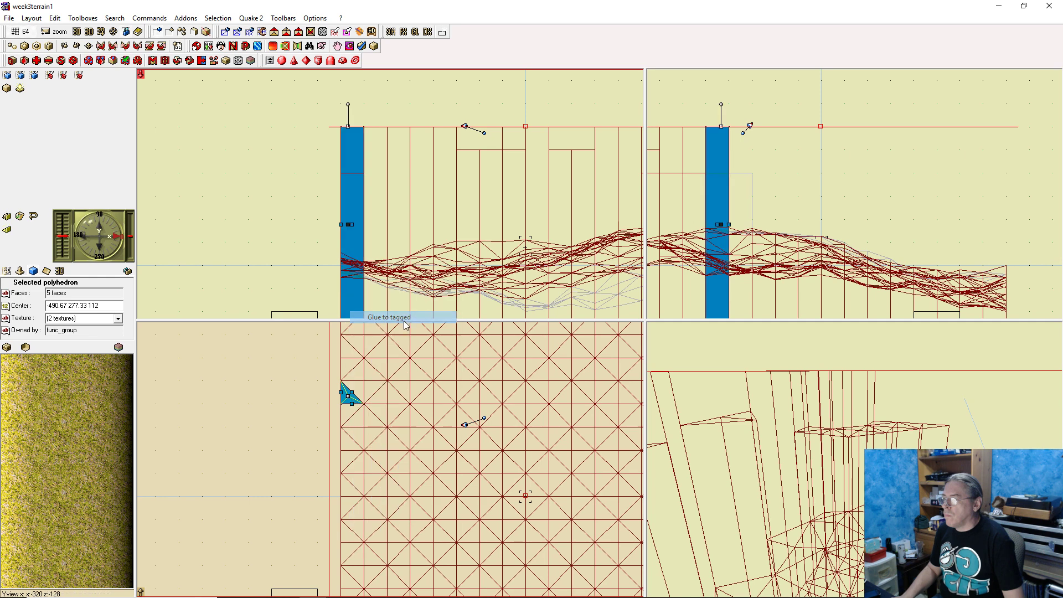
pyautogui.click(345, 412)
pyautogui.rightClick(350, 266)
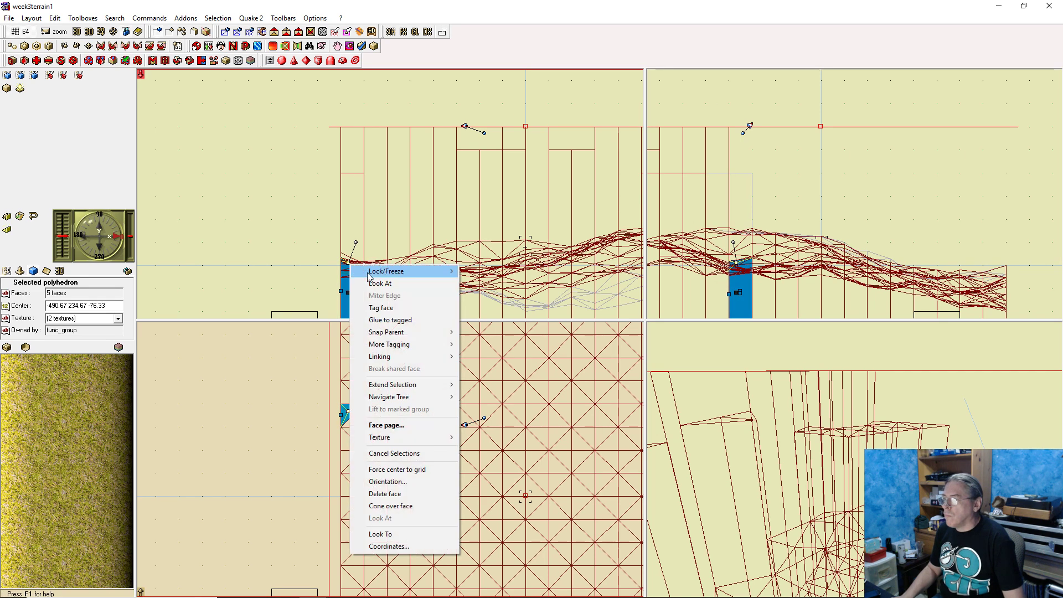
pyautogui.click(390, 320)
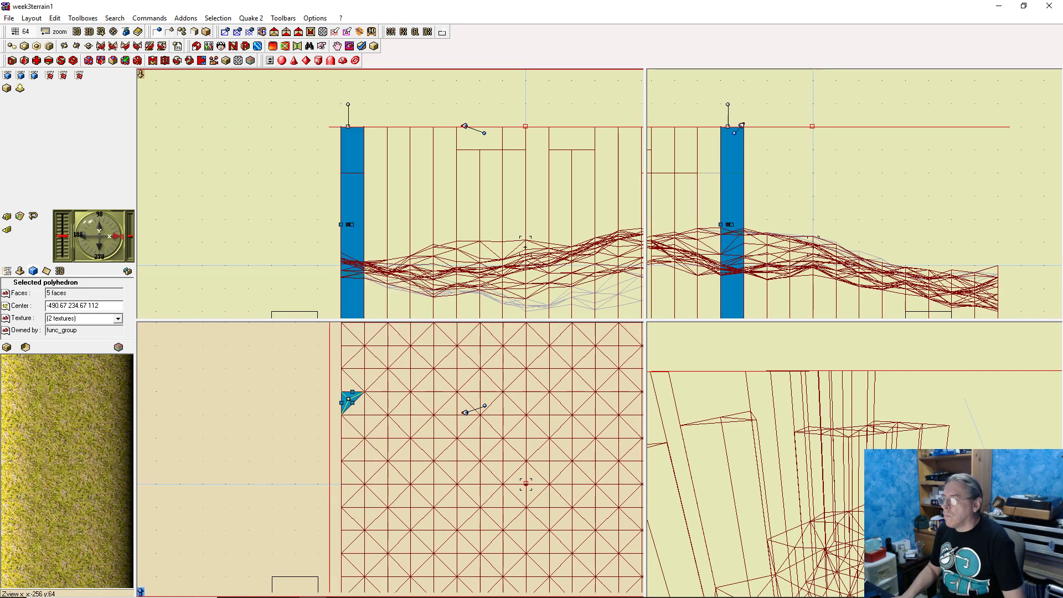
# Glue the top of the edge prism near x -491, y 149 to the tagged face, and lower that top to z 320
pyautogui.moveTo(439, 468); pyautogui.dragTo(427, 415)
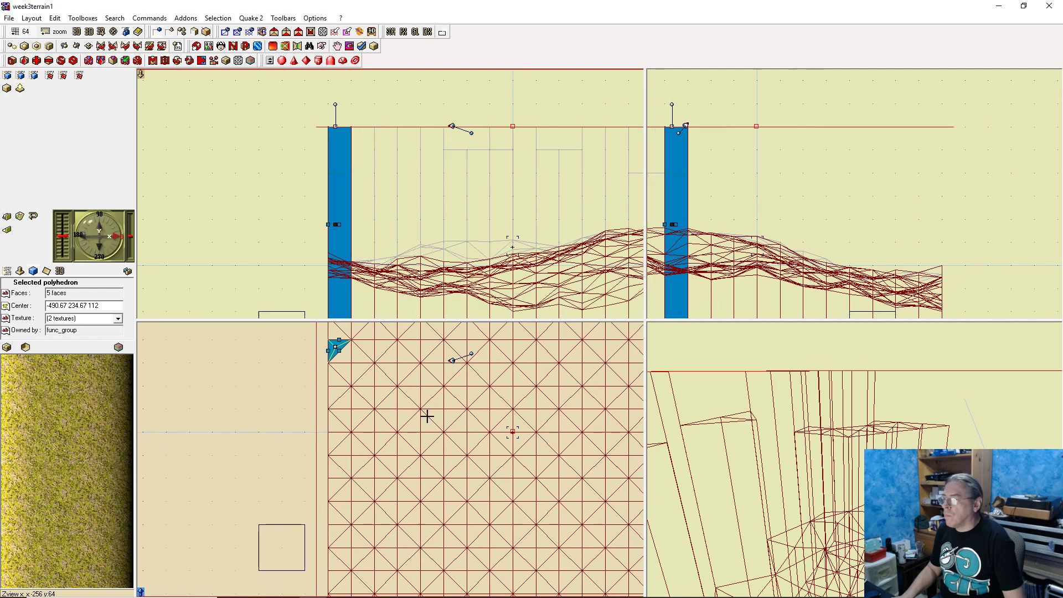
pyautogui.click(336, 376)
pyautogui.rightClick(336, 258)
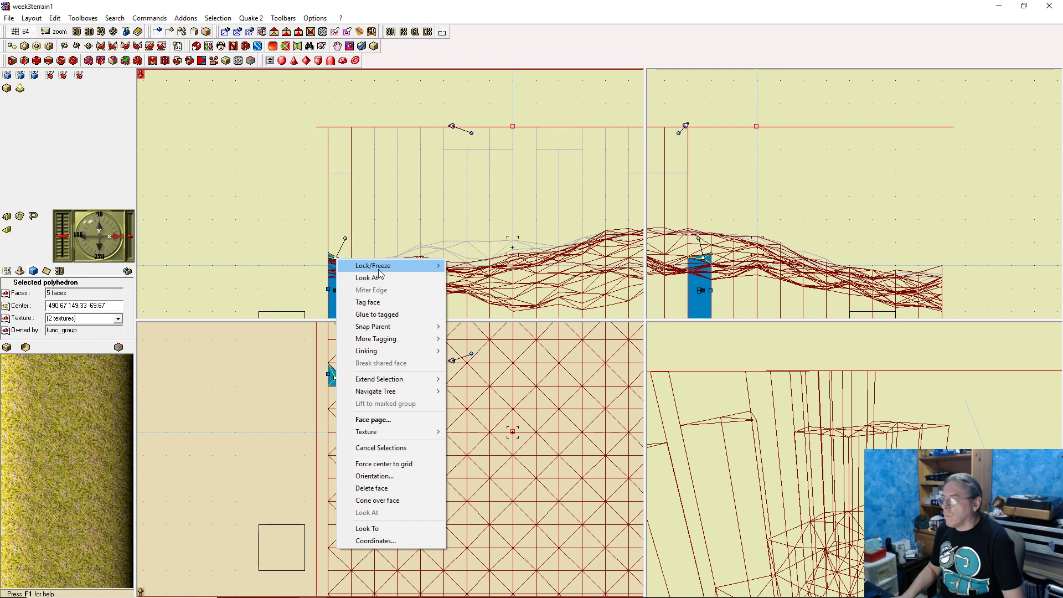
pyautogui.click(390, 314)
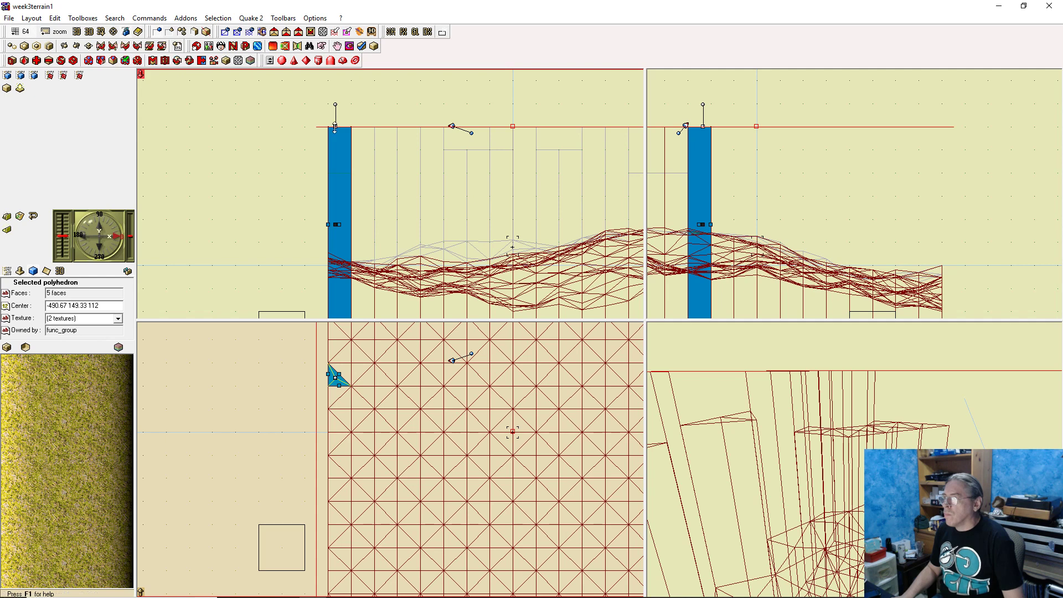
pyautogui.moveTo(335, 126); pyautogui.dragTo(336, 150)
# Glue the top of the edge prism near x -491, y 107 to the tagged face, and lower that top to z 320
pyautogui.click(340, 390)
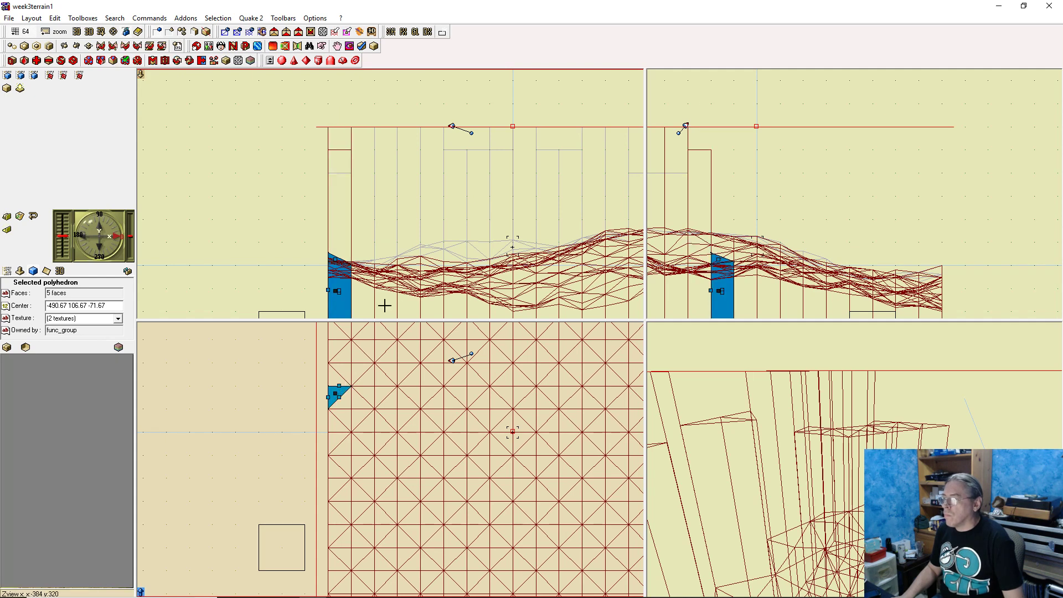
pyautogui.click(336, 258)
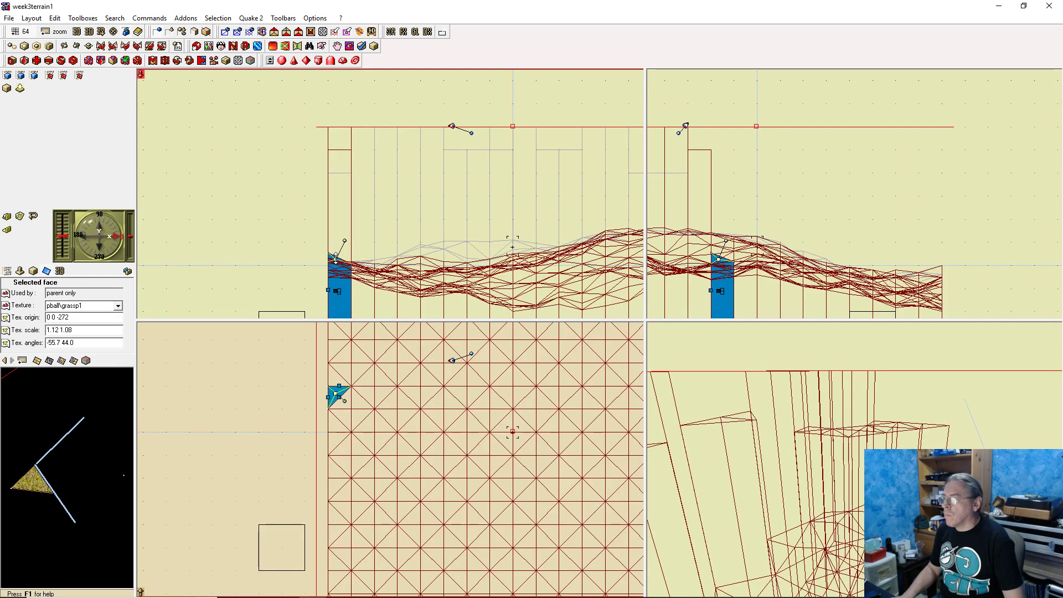
pyautogui.rightClick(336, 259)
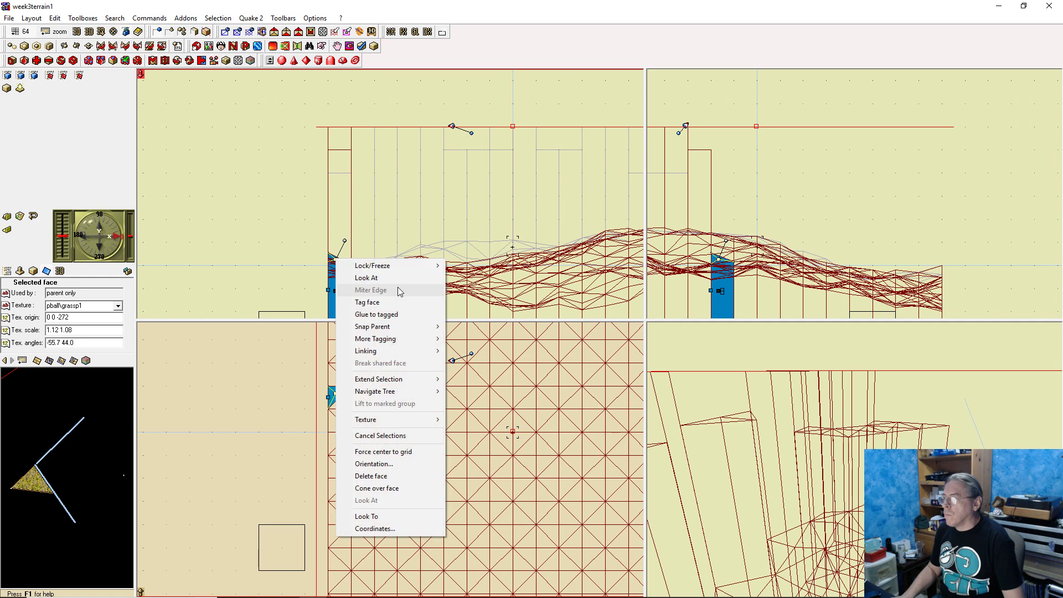
pyautogui.click(422, 321)
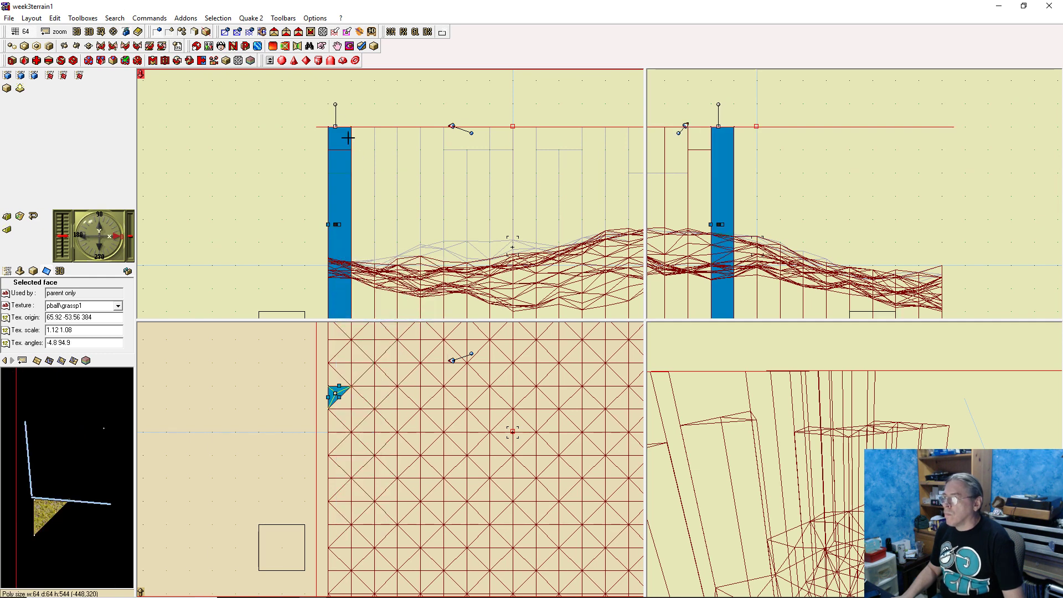
pyautogui.moveTo(336, 126); pyautogui.dragTo(336, 149)
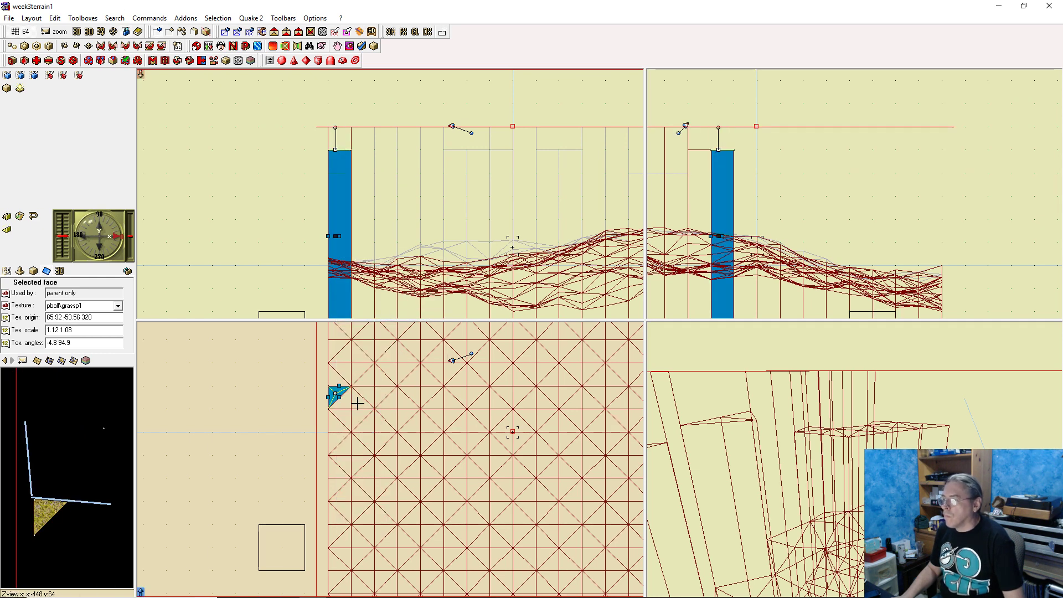
# Glue the top faces of the prisms near x -469, y 85 and x -469, y 43 to the tagged face, and lower both to z 320
pyautogui.click(339, 394)
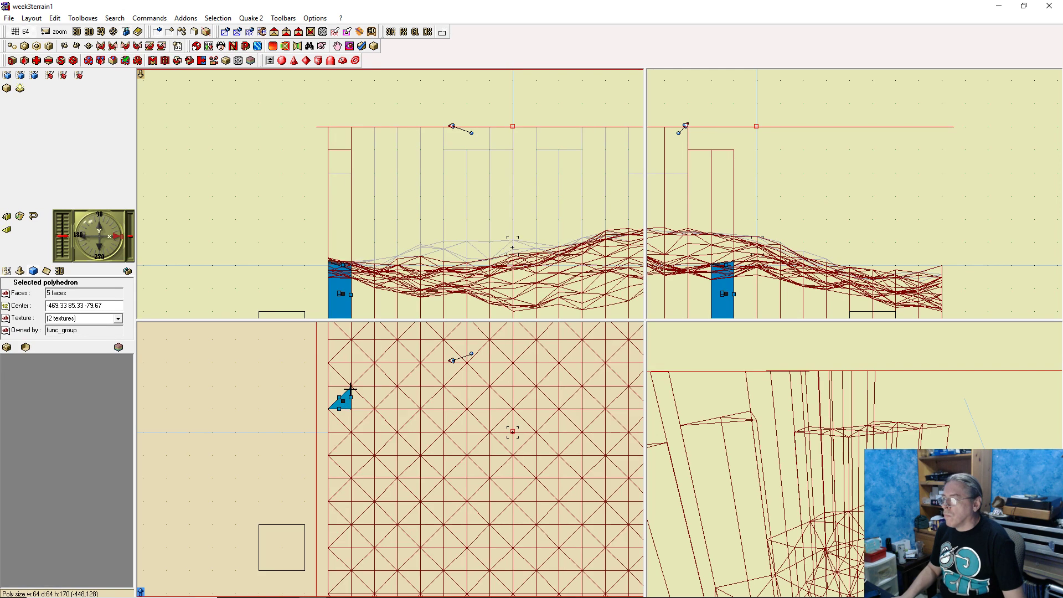
pyautogui.rightClick(343, 264)
pyautogui.click(387, 317)
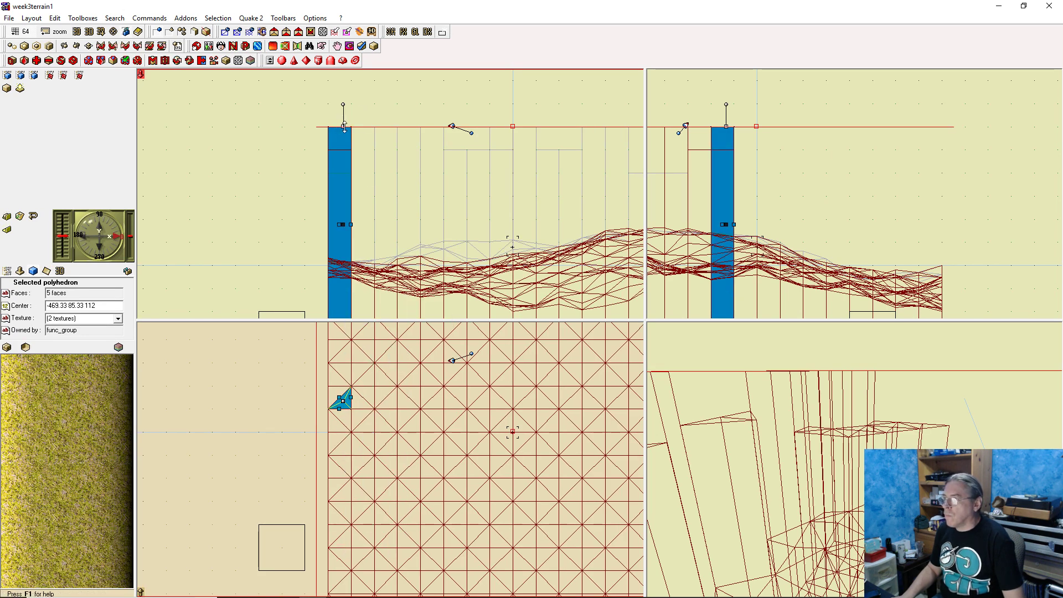
pyautogui.hotkey('ctrl', 'z')
pyautogui.click(414, 412)
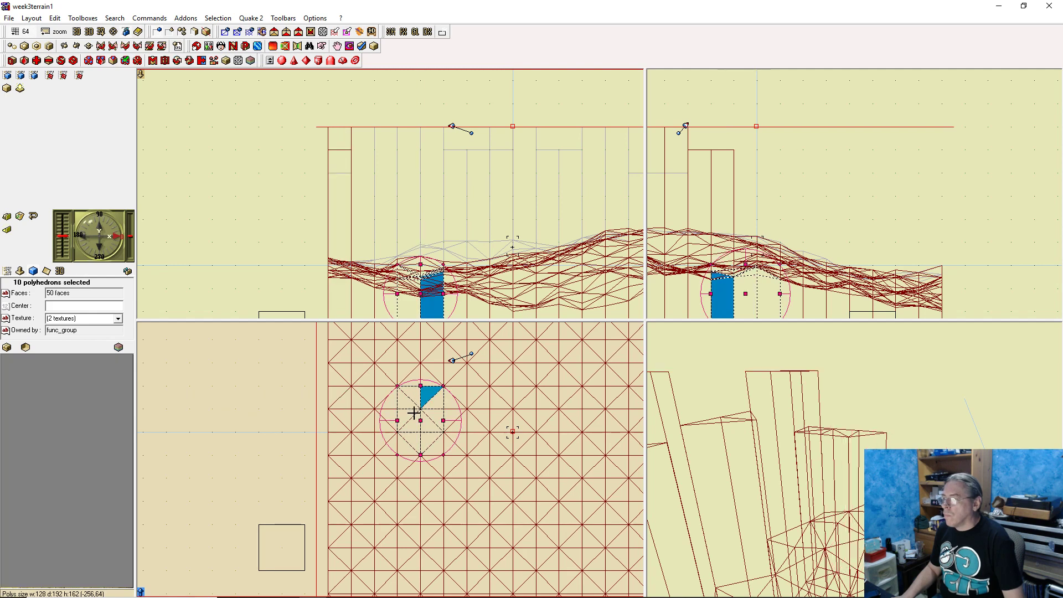
pyautogui.click(344, 413)
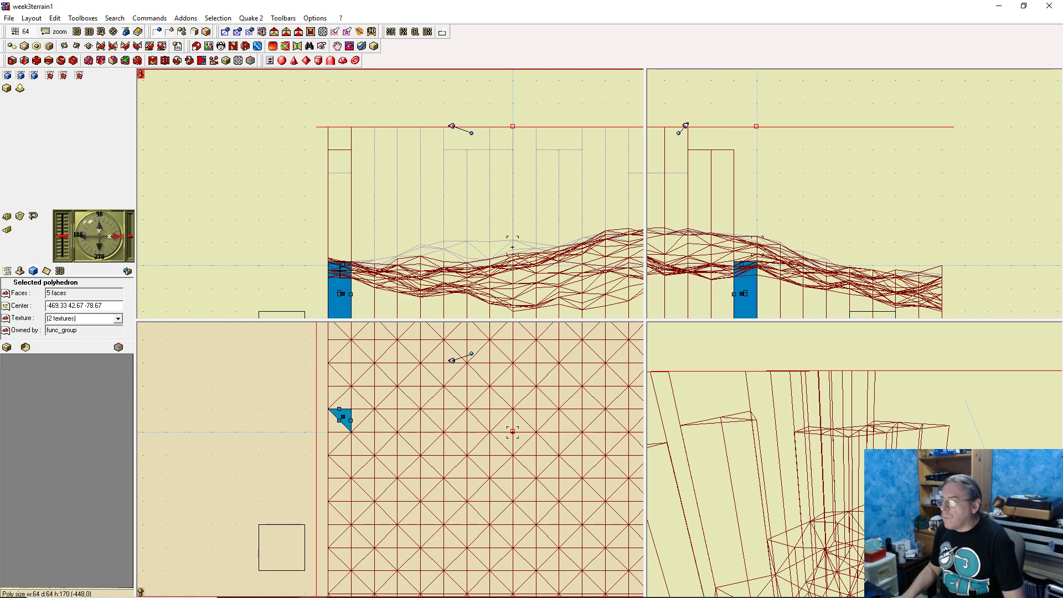
pyautogui.rightClick(343, 265)
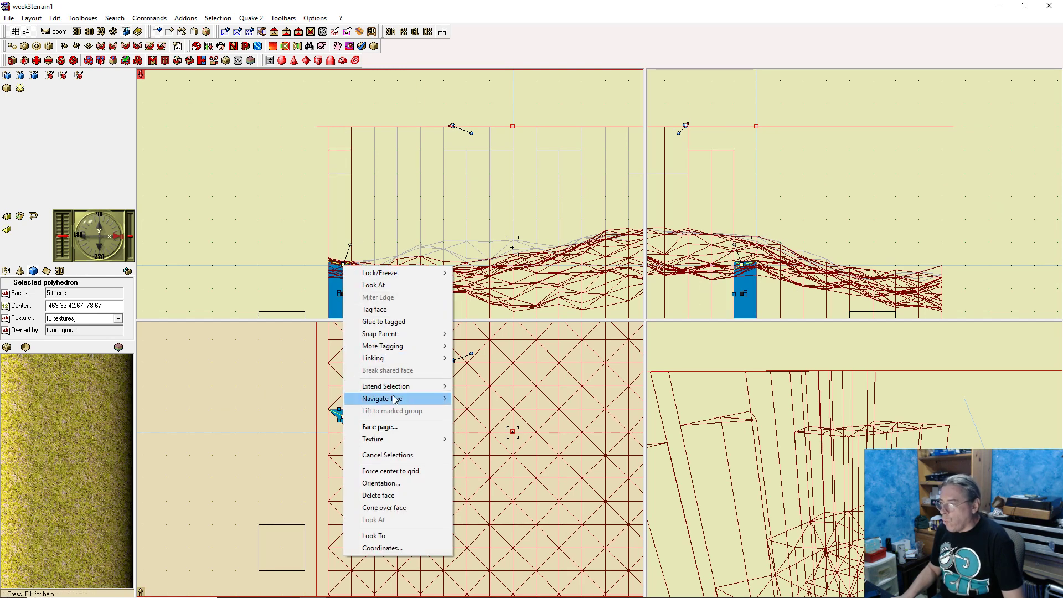
pyautogui.click(413, 322)
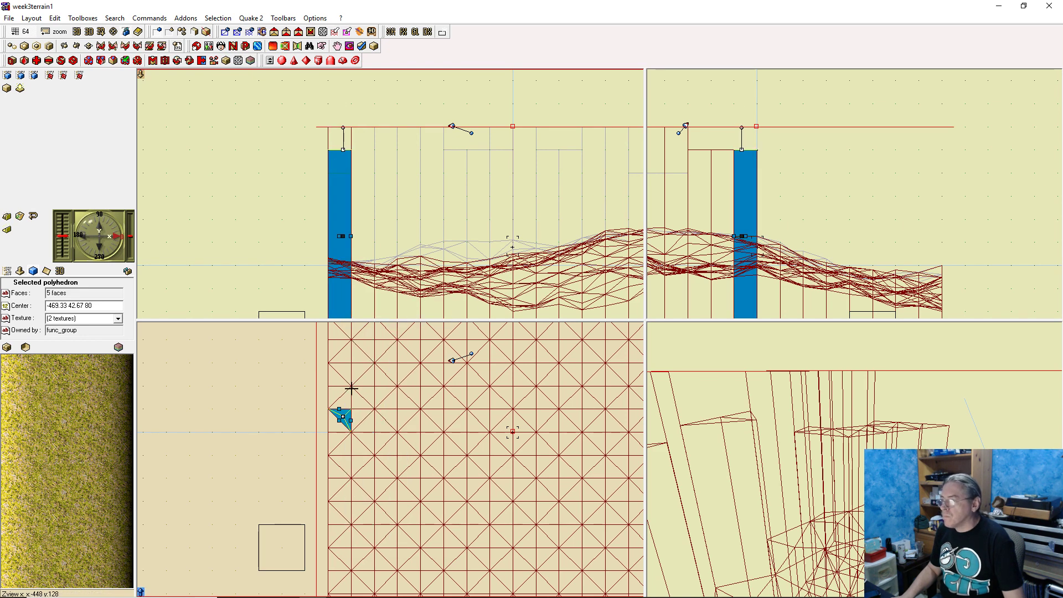
# Glue the top faces of the edge prisms near x -491, y 21 and x -491, y -21 to the tagged face
pyautogui.click(335, 424)
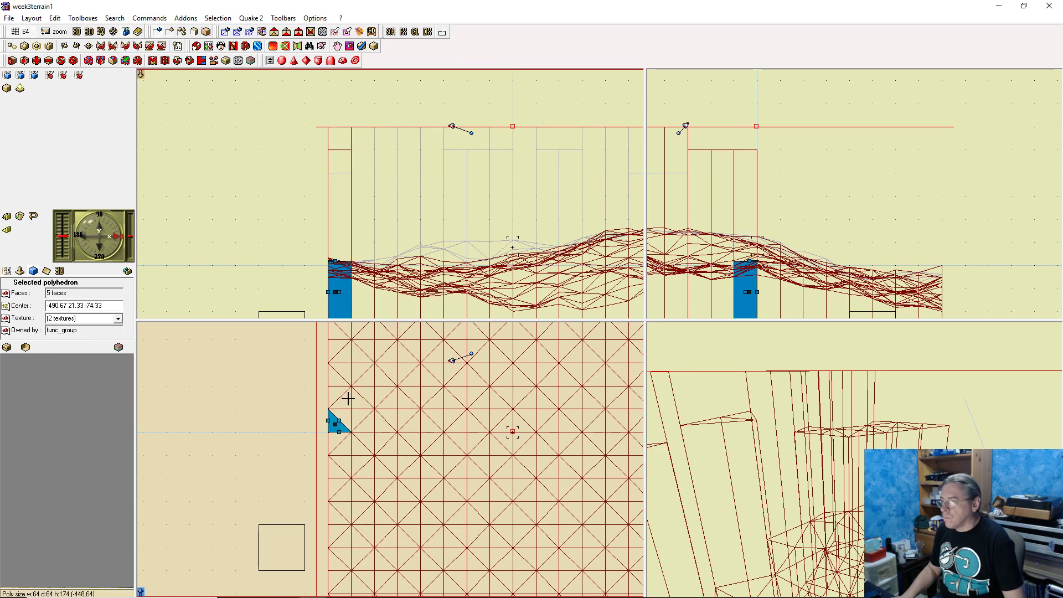
pyautogui.rightClick(336, 264)
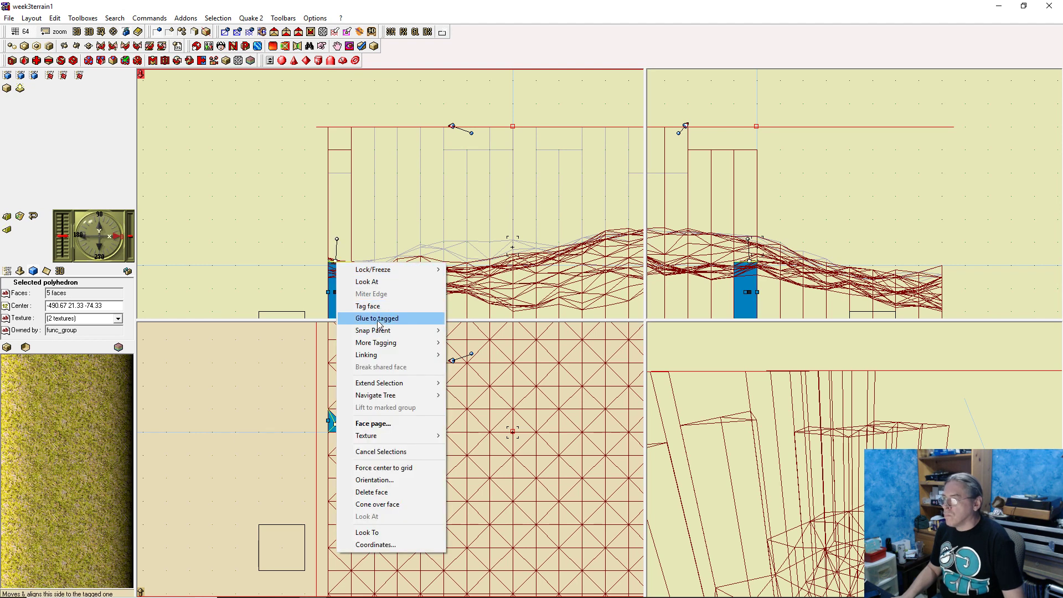
pyautogui.click(378, 319)
pyautogui.click(334, 440)
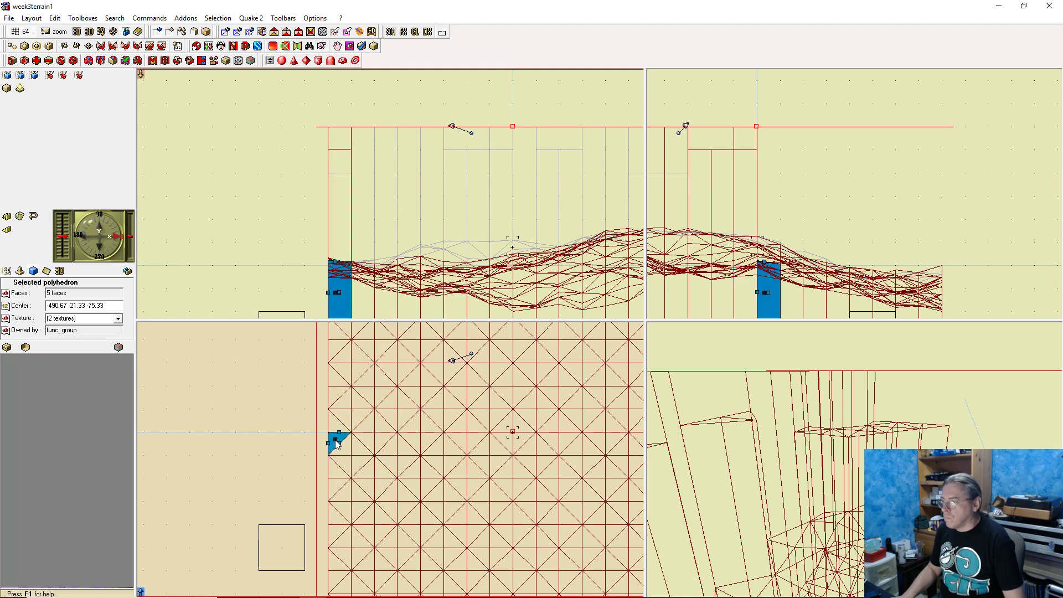
pyautogui.rightClick(336, 261)
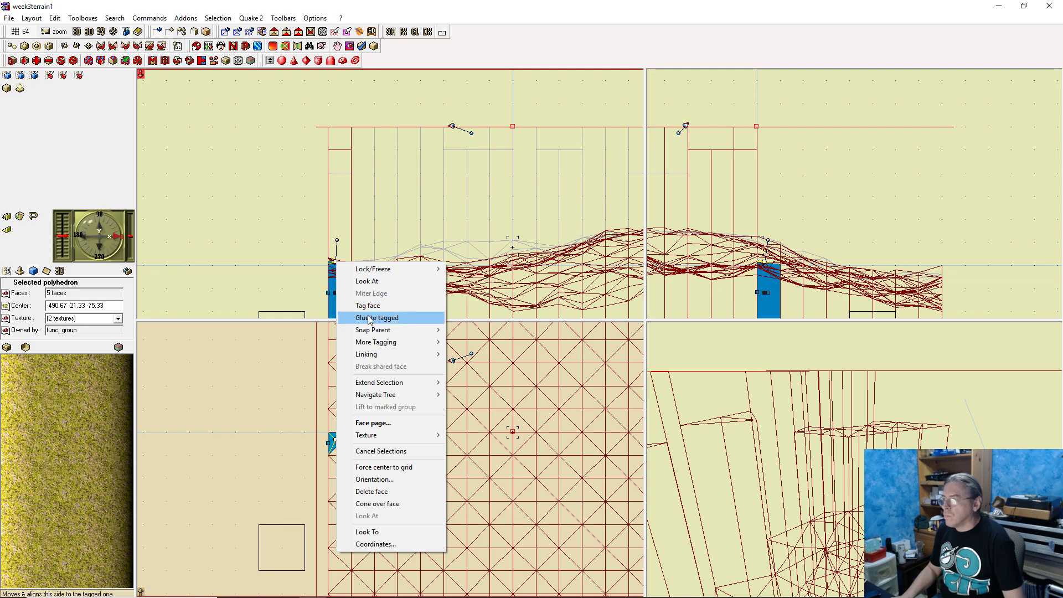
pyautogui.click(361, 316)
# Glue the top faces of the prisms near x -469, y -43 and x -469, y -85 to the tagged face
pyautogui.click(345, 451)
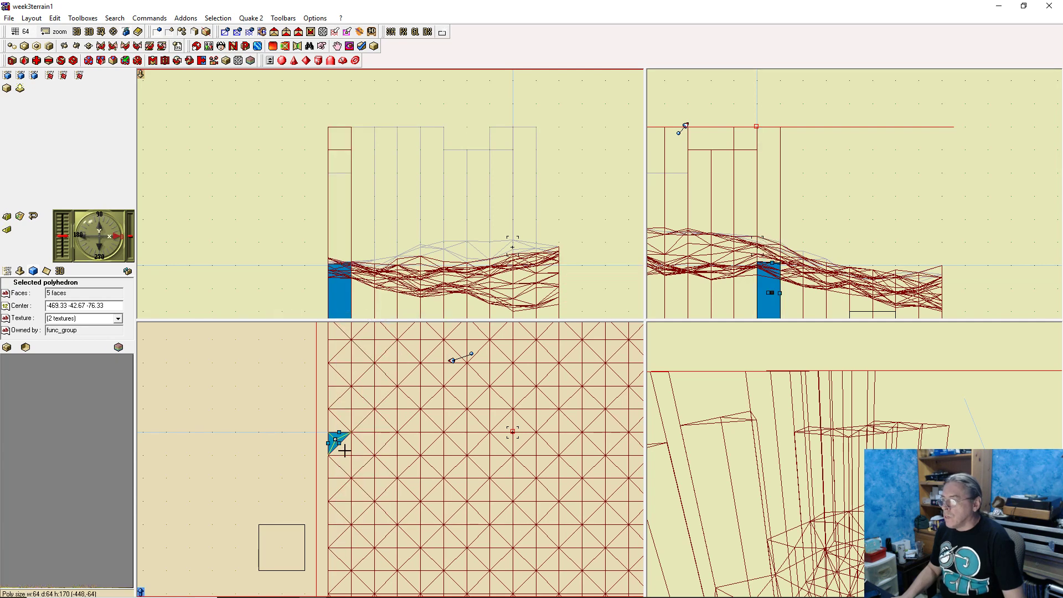
pyautogui.rightClick(345, 262)
pyautogui.click(363, 315)
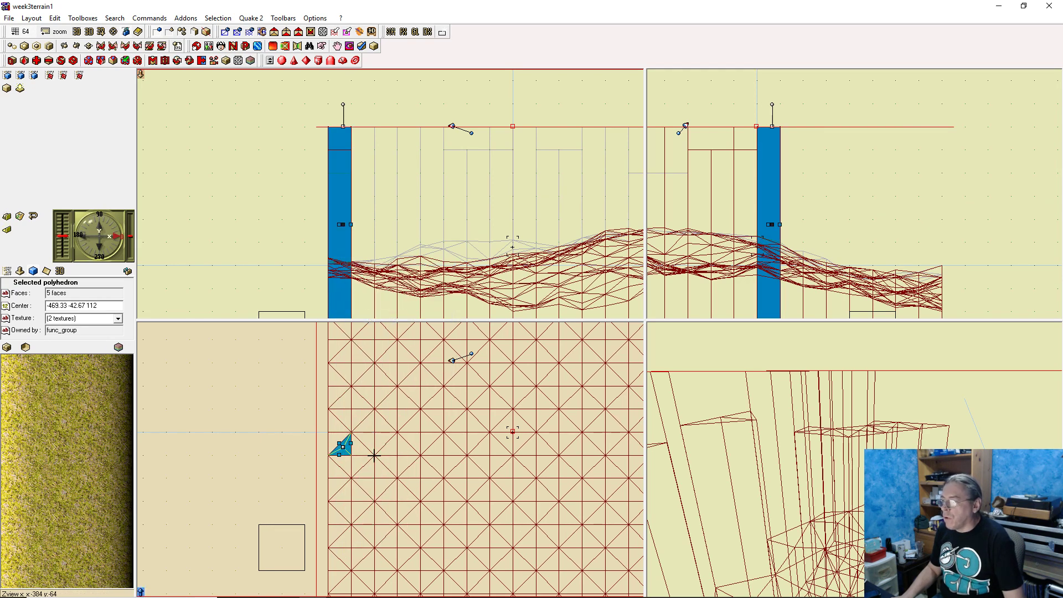
pyautogui.moveTo(359, 448); pyautogui.dragTo(337, 361)
pyautogui.click(327, 381)
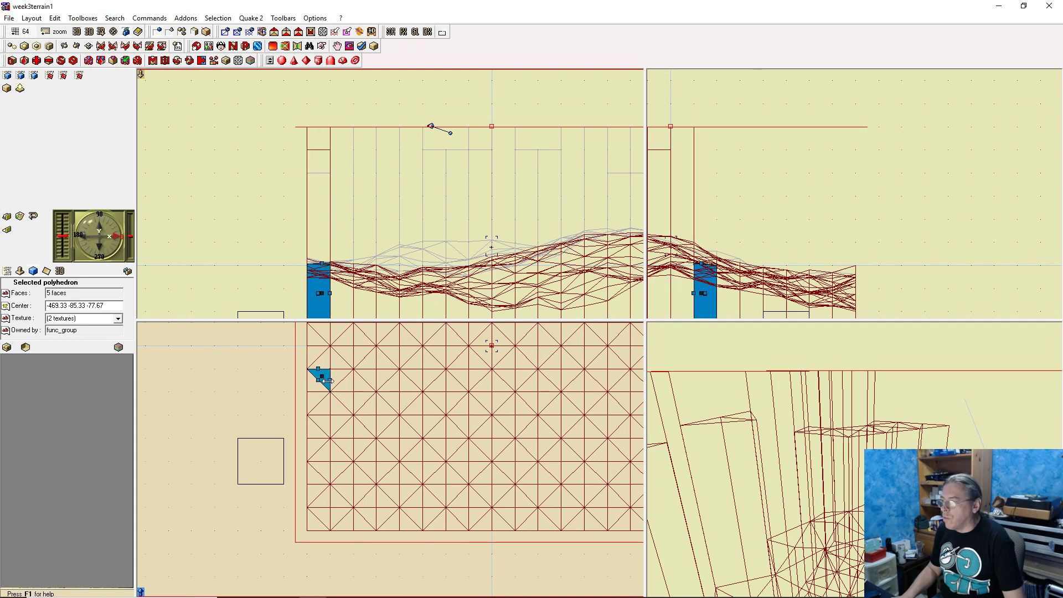
pyautogui.rightClick(324, 264)
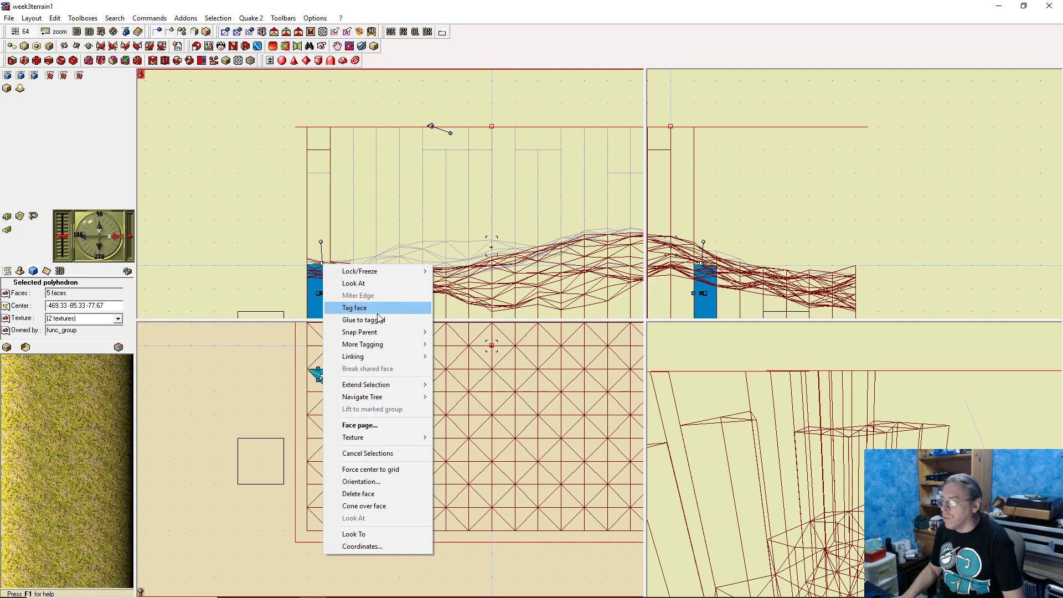
pyautogui.click(360, 315)
# Glue the top faces of the edge prisms near x -491, y -107 and x -491, y -149 to the tagged face
pyautogui.click(312, 386)
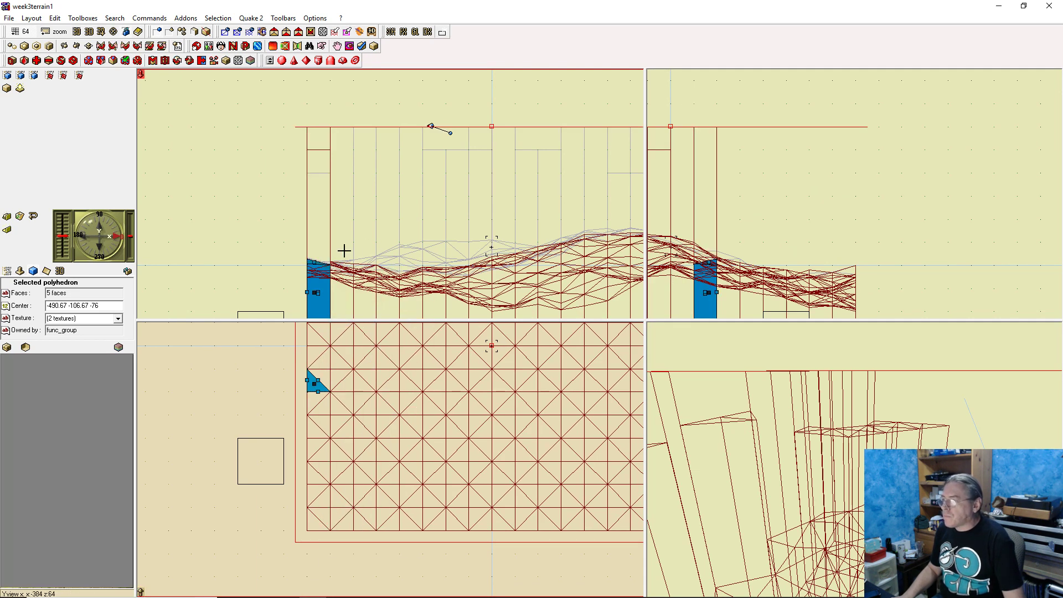
pyautogui.rightClick(316, 260)
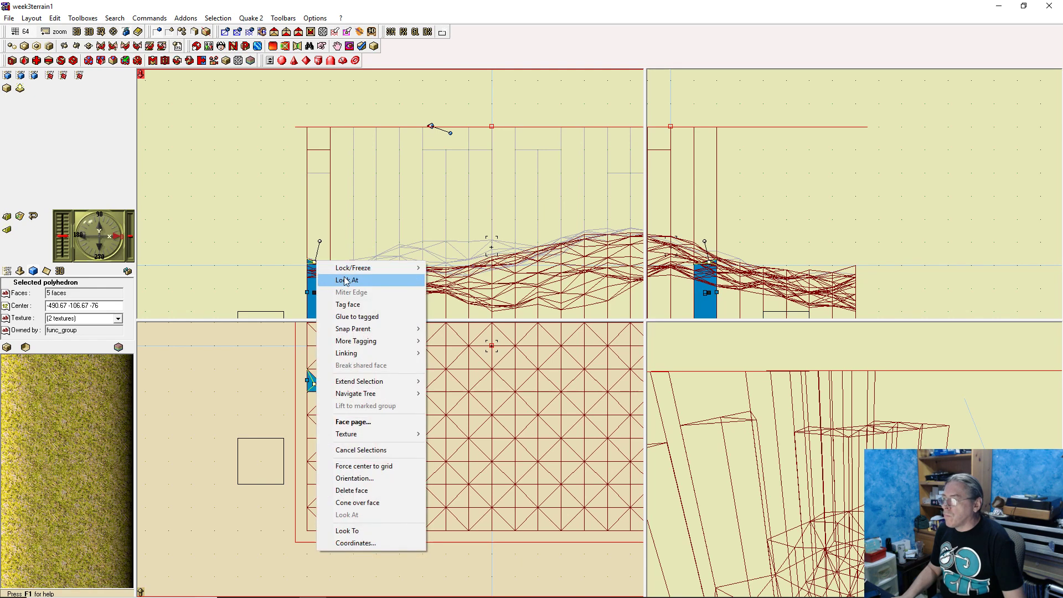
pyautogui.click(365, 315)
pyautogui.click(316, 407)
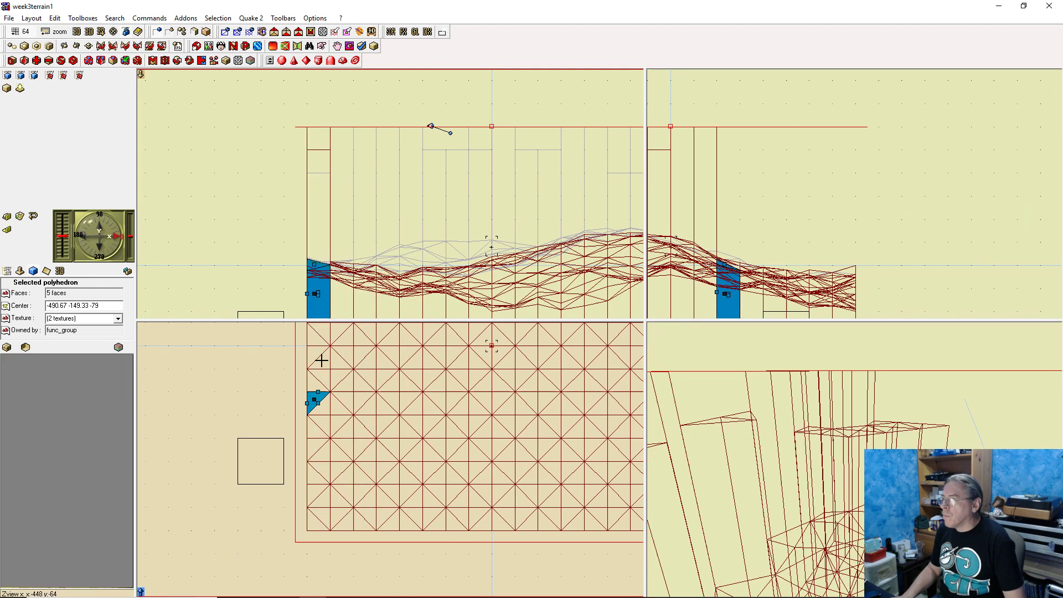
pyautogui.rightClick(314, 265)
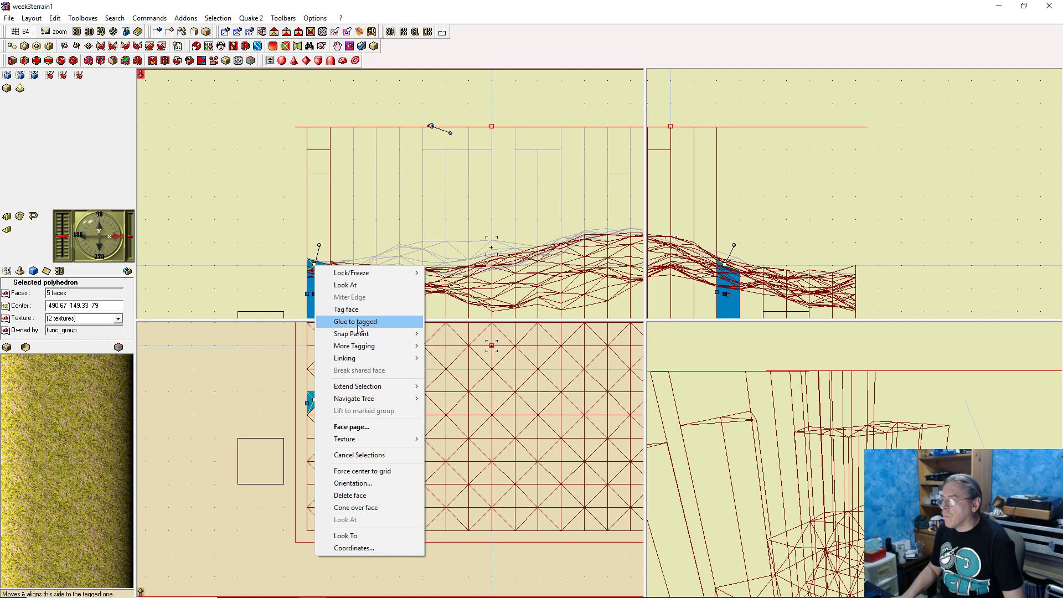
pyautogui.click(365, 321)
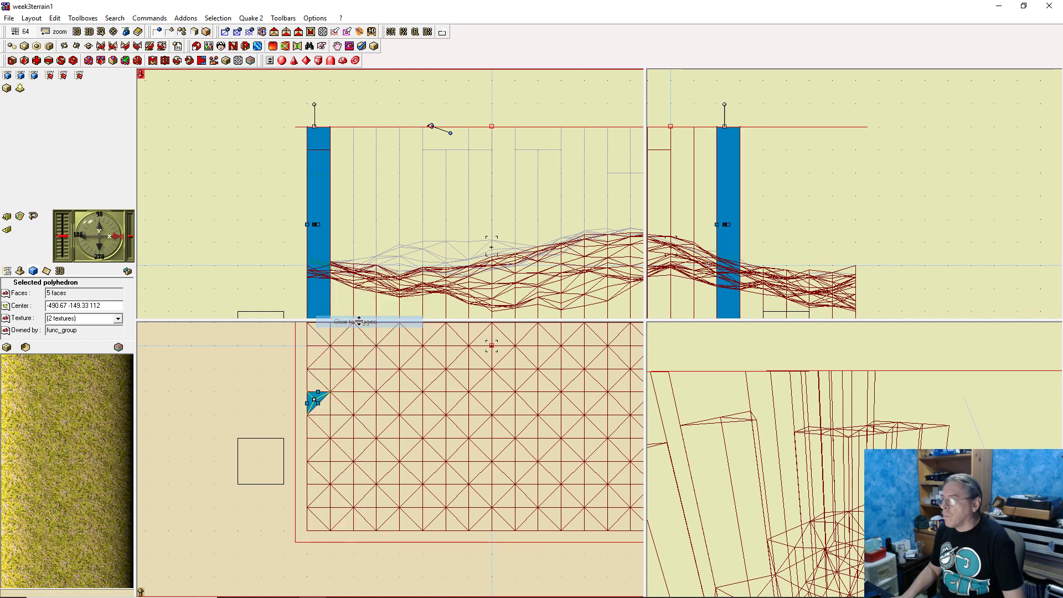
# Glue the top face of the prism near x -469, y -171 to the tagged face
pyautogui.click(326, 409)
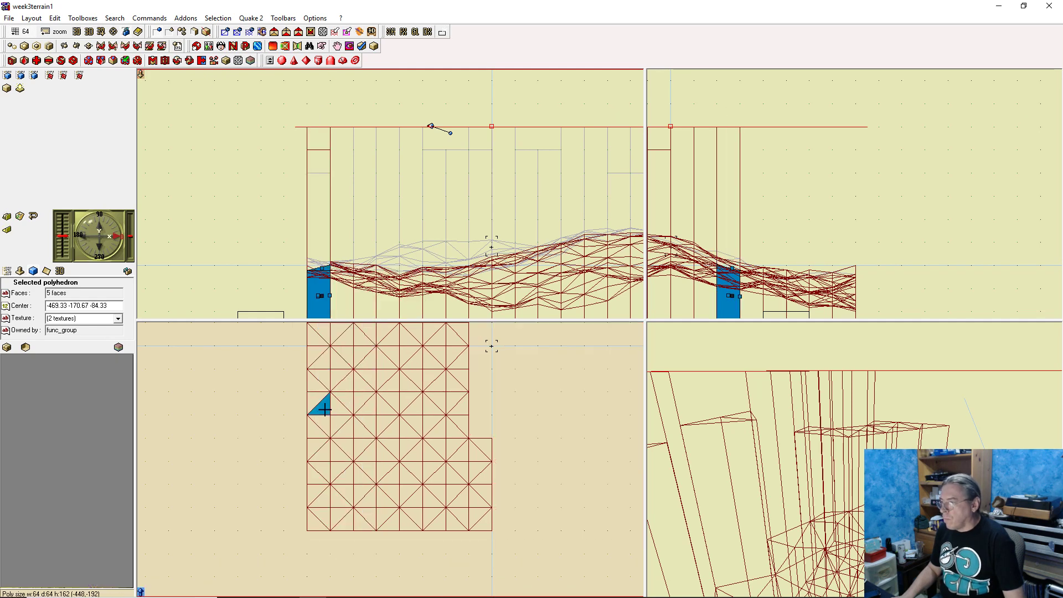
pyautogui.rightClick(321, 271)
pyautogui.click(360, 325)
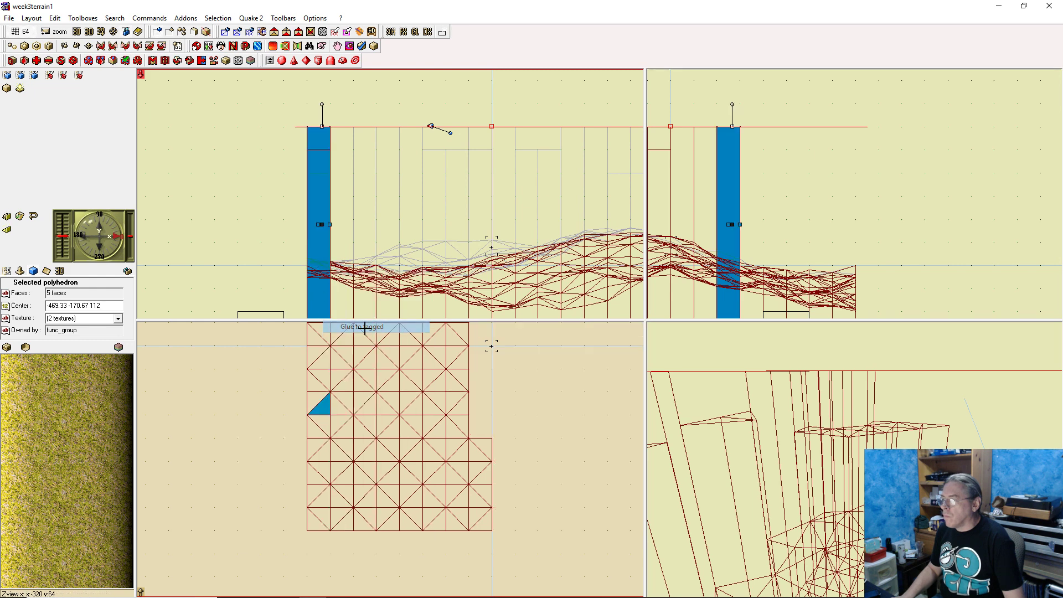
# Glue the top of the edge prism near x -491, y -235 to the tagged face, and lower that top to z 256
pyautogui.click(316, 433)
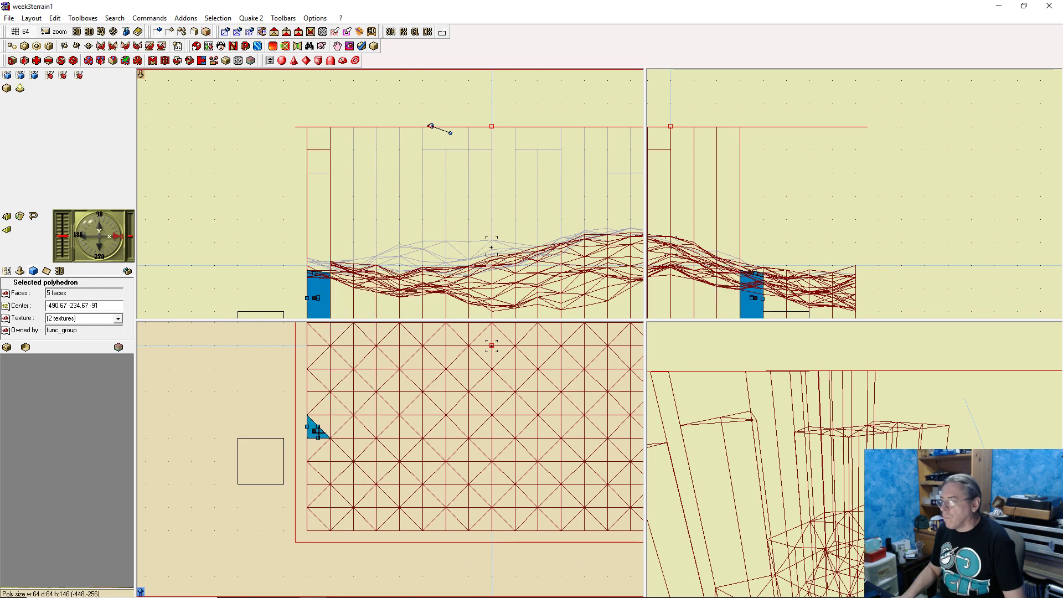
pyautogui.rightClick(316, 272)
pyautogui.click(360, 327)
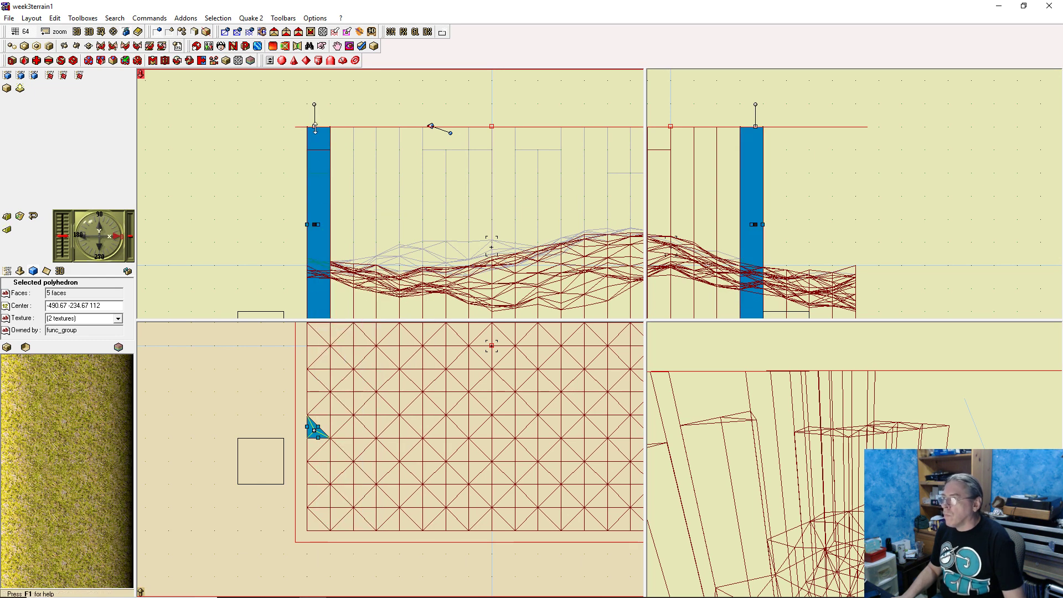
pyautogui.moveTo(316, 130); pyautogui.dragTo(316, 129)
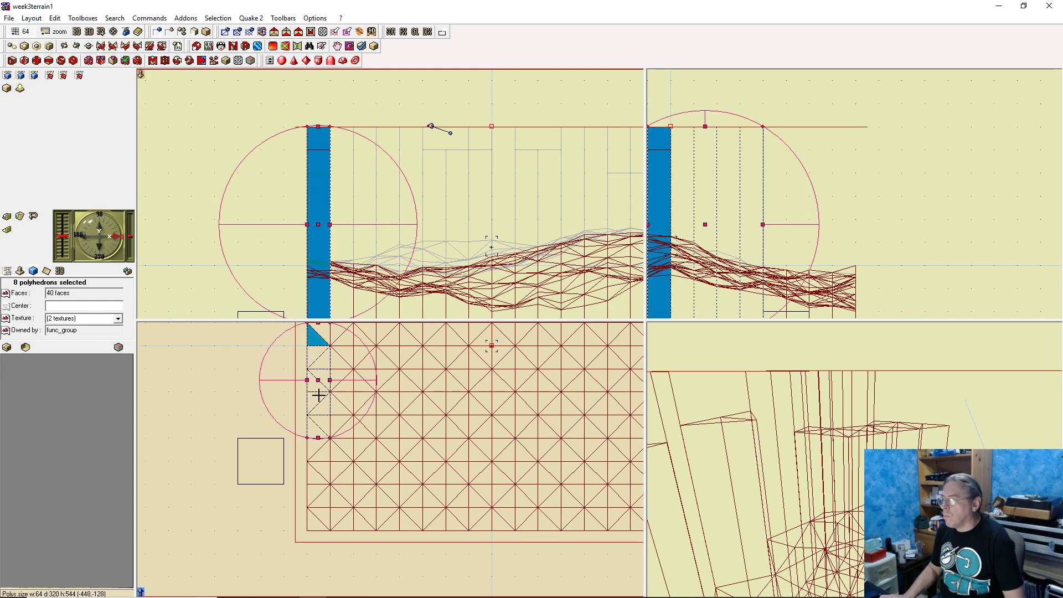
pyautogui.click(311, 429)
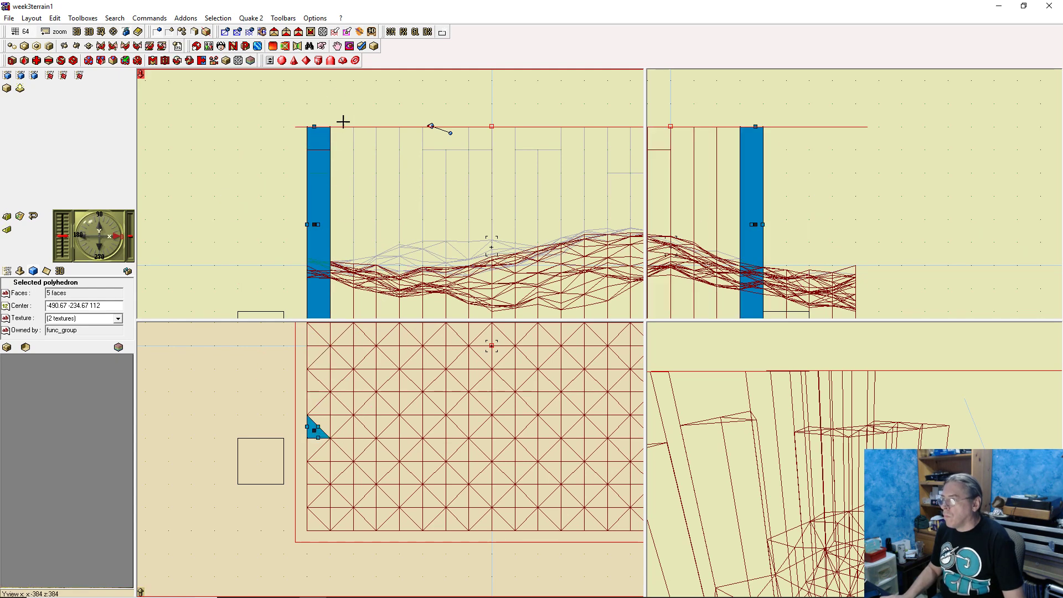
pyautogui.click(315, 127)
pyautogui.moveTo(314, 127); pyautogui.dragTo(316, 173)
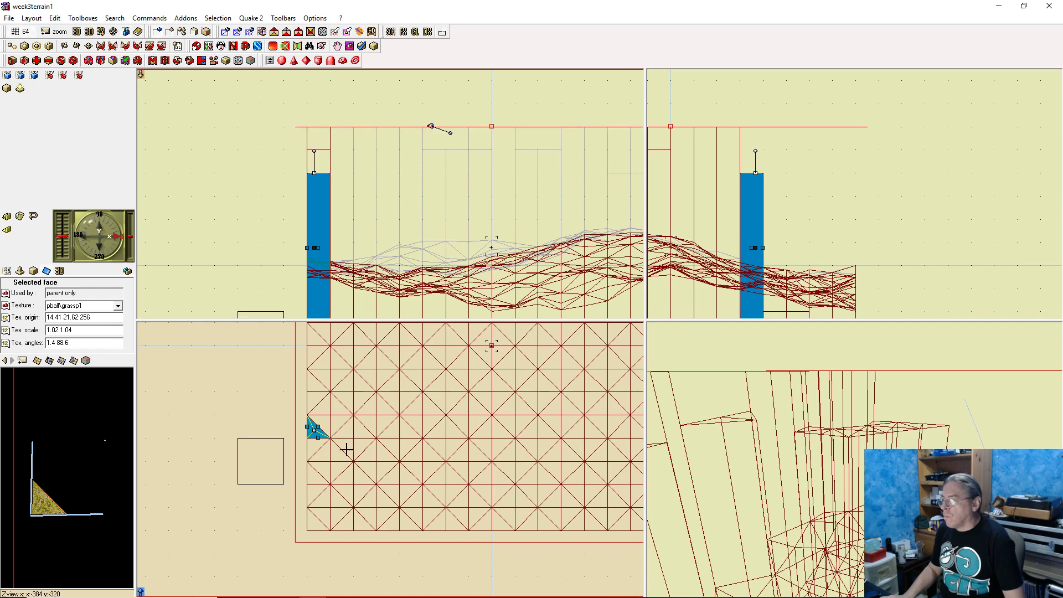
# Glue the top of the edge prism near x -491, y -277 to the tagged face, and lower that top to z 256
pyautogui.click(315, 447)
pyautogui.rightClick(315, 278)
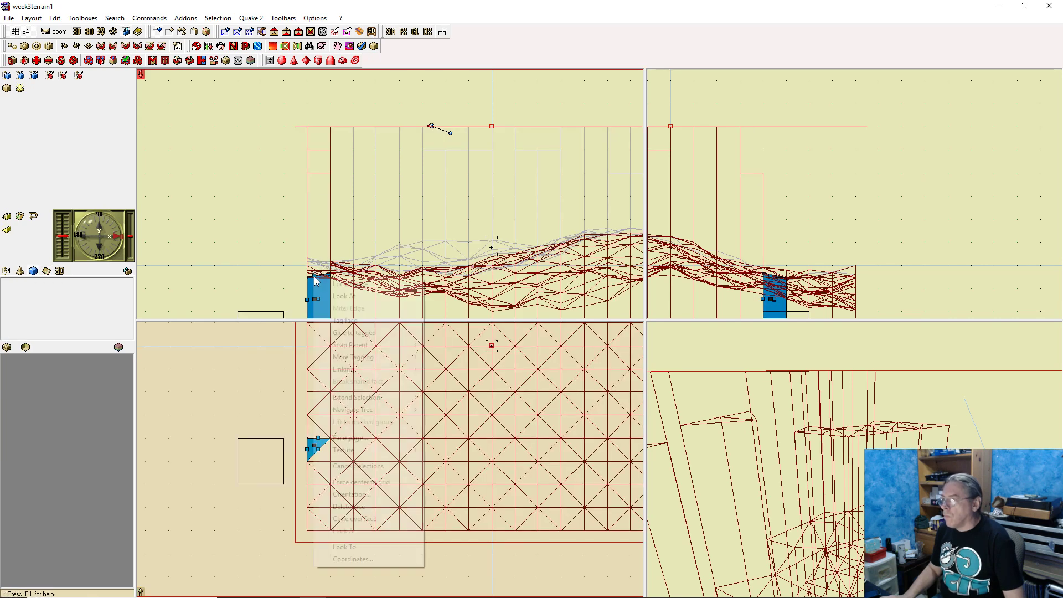
pyautogui.click(350, 332)
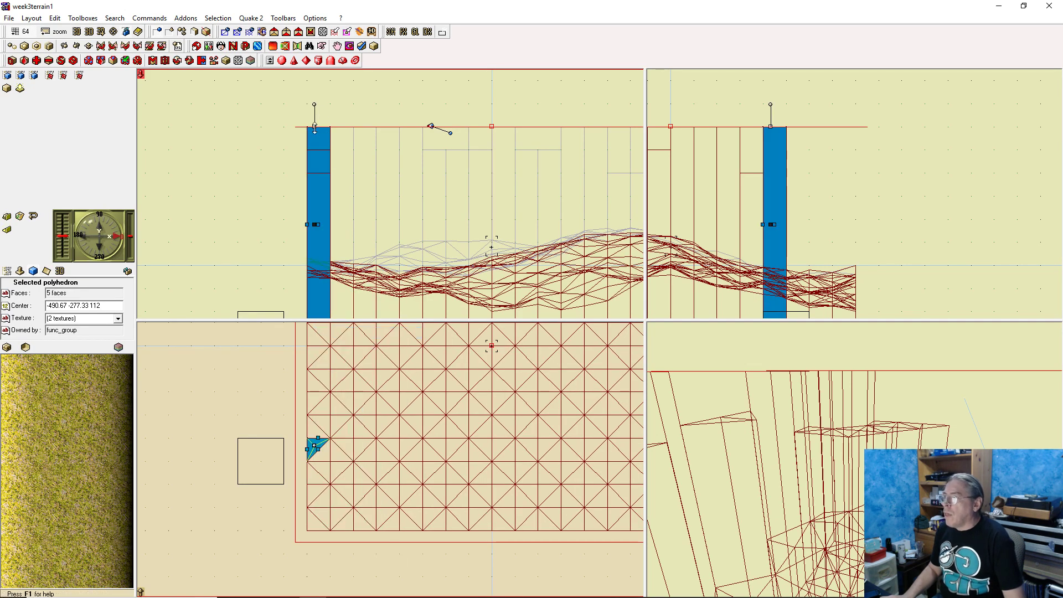
pyautogui.hotkey('ctrl', 'z')
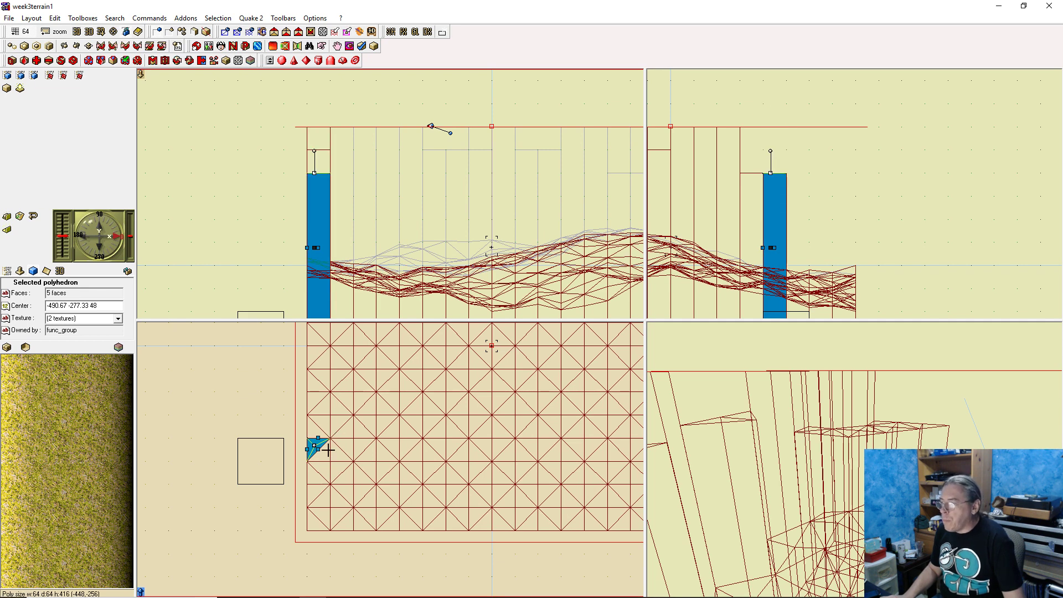
pyautogui.hotkey('ctrl', 'z')
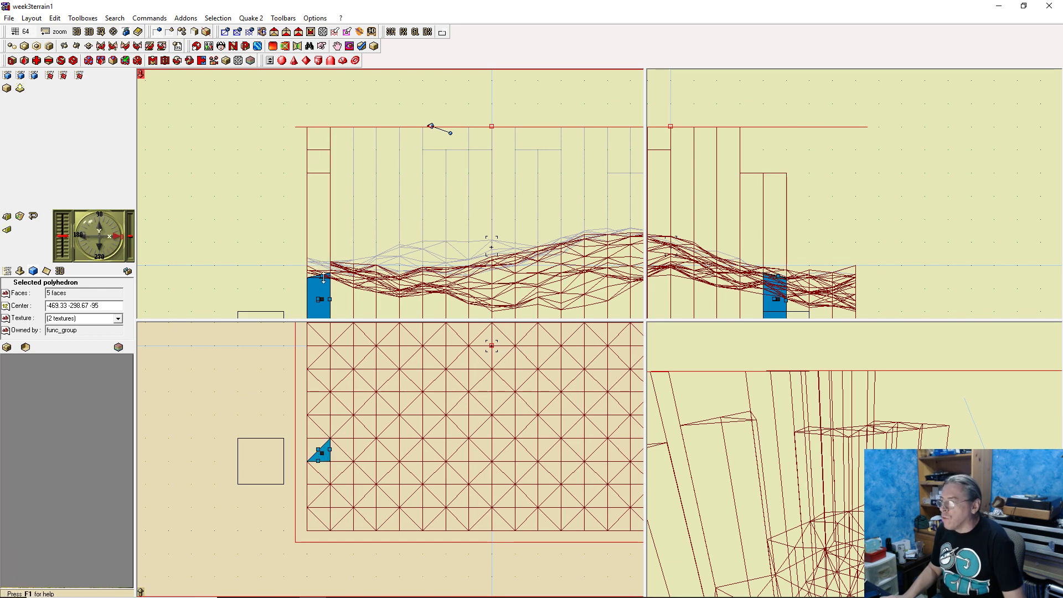
# Glue the top of the edge prism near x -469, y -299 to the tagged face, and lower that top to z 256
pyautogui.rightClick(323, 280)
pyautogui.click(355, 332)
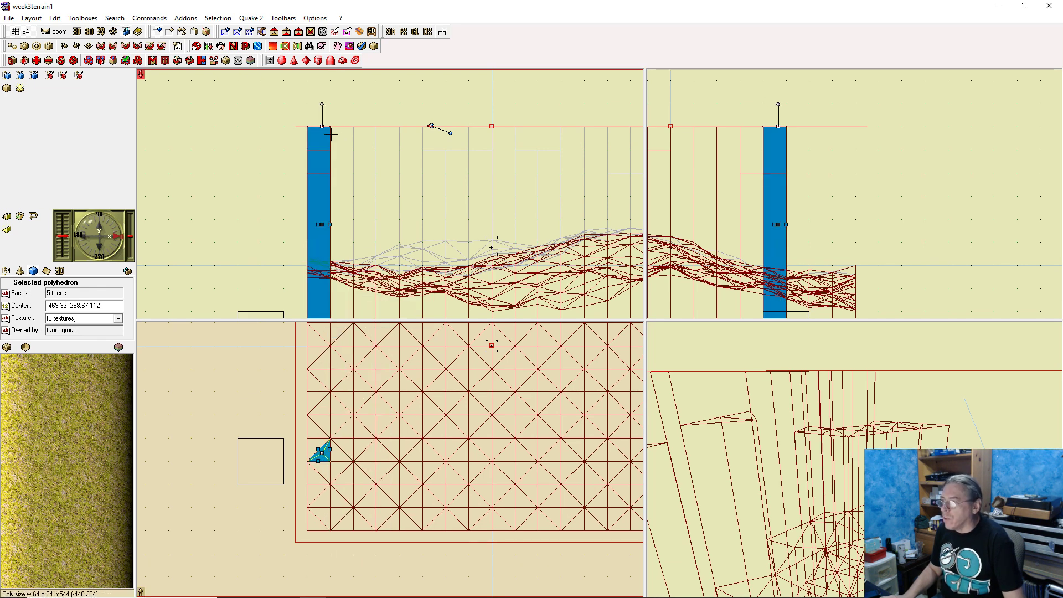
pyautogui.moveTo(323, 126); pyautogui.dragTo(323, 173)
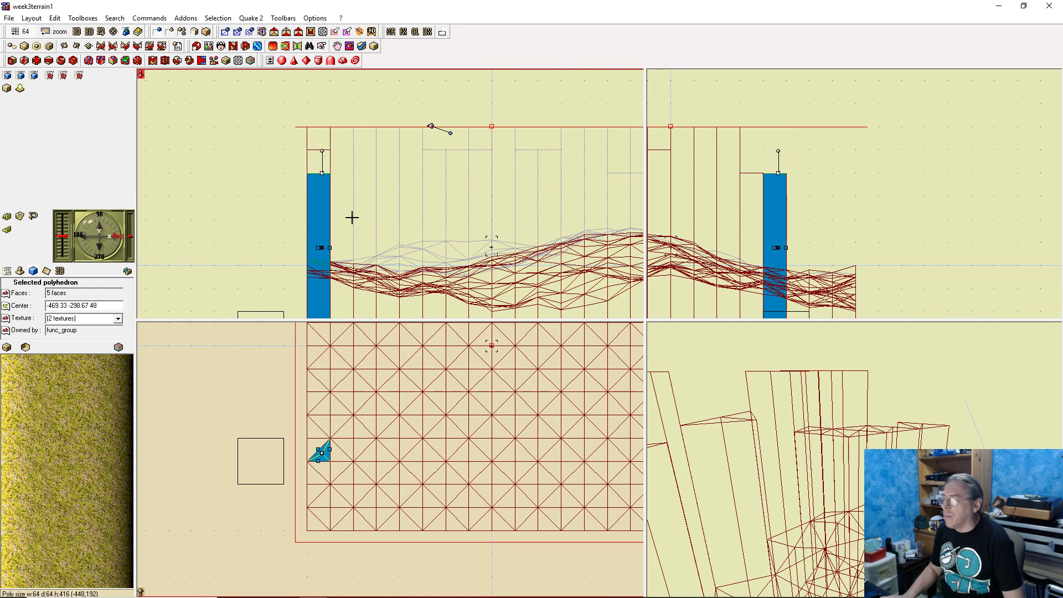
# Glue the top face of the edge prism near x -469, y -341 to the tagged face
pyautogui.moveTo(379, 475); pyautogui.dragTo(381, 346, button='right')
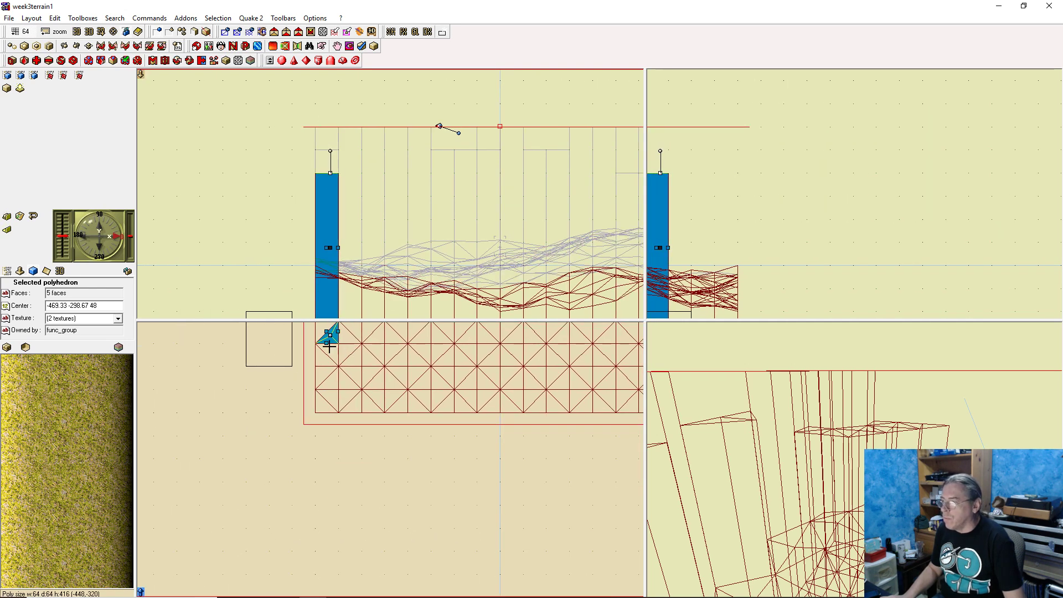
pyautogui.moveTo(378, 383); pyautogui.dragTo(374, 438, button='right')
pyautogui.moveTo(326, 390); pyautogui.dragTo(329, 409)
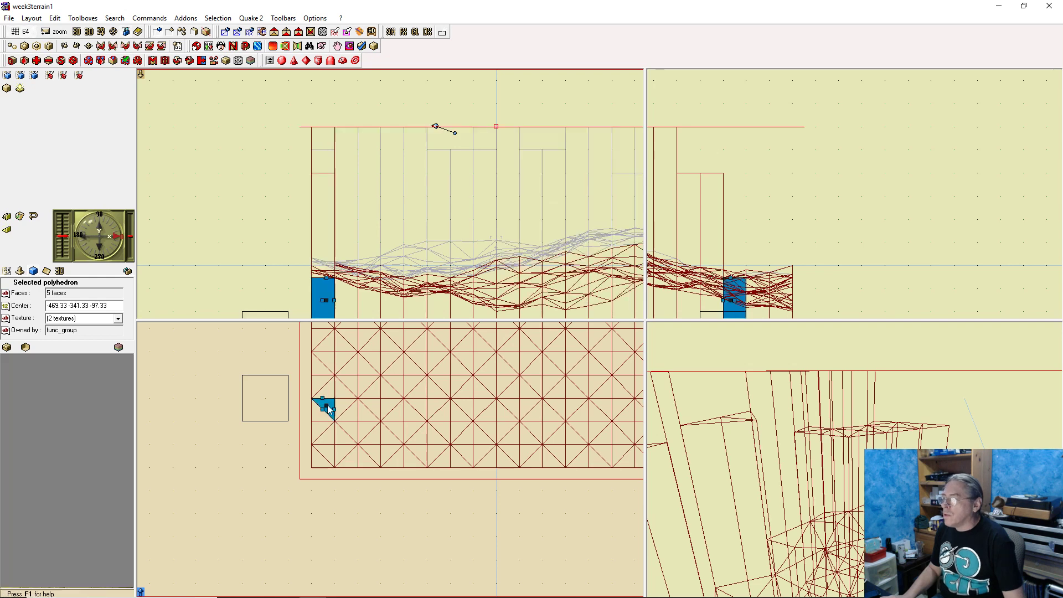
pyautogui.rightClick(326, 276)
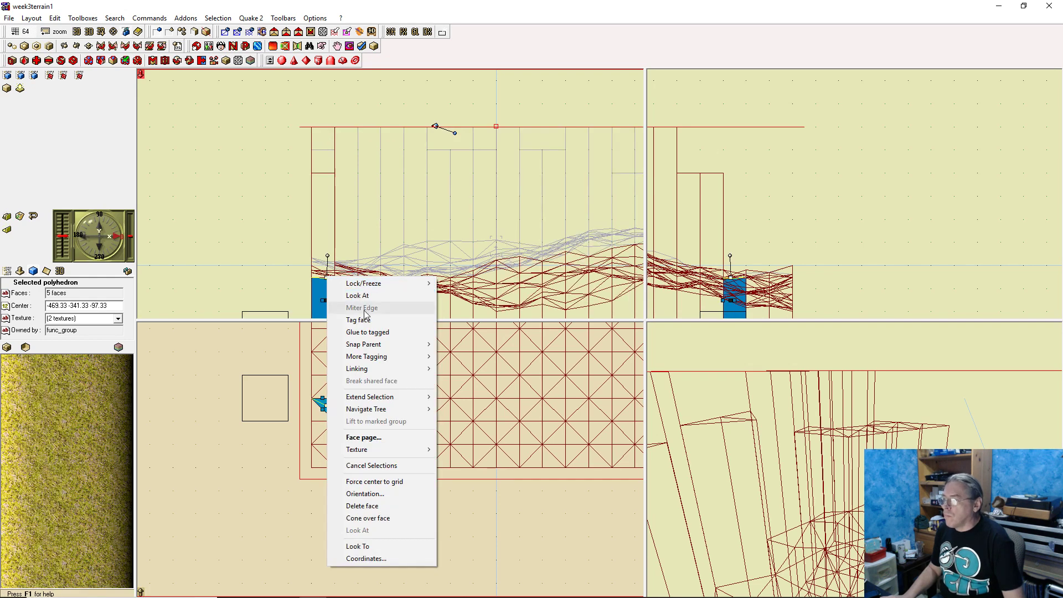
pyautogui.click(382, 331)
# Glue the top faces of the edge prisms near x -491, y -363 and x -491, y -405 to the tagged face
pyautogui.click(313, 416)
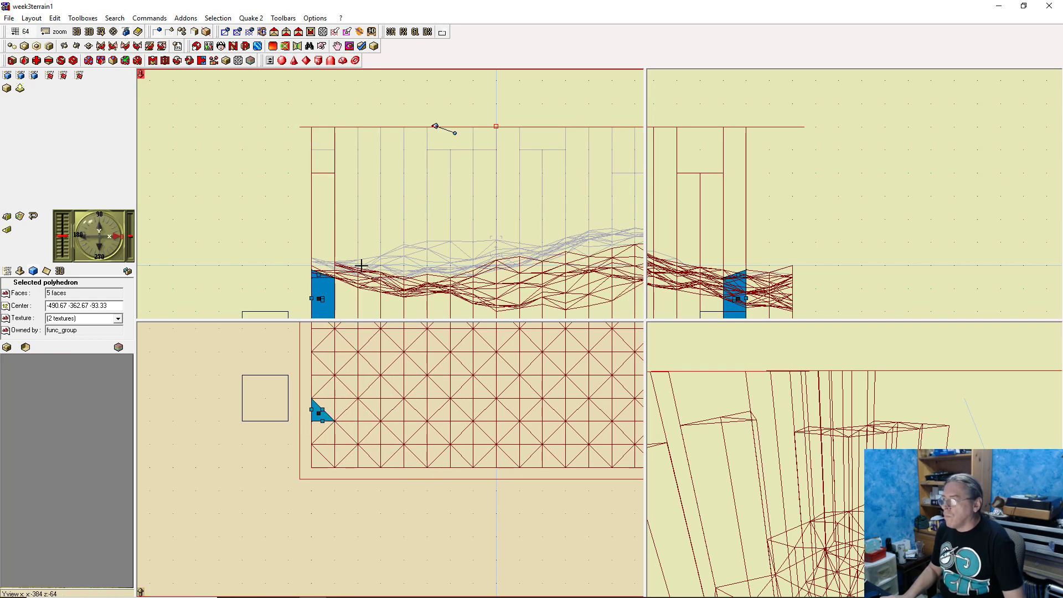
pyautogui.rightClick(322, 275)
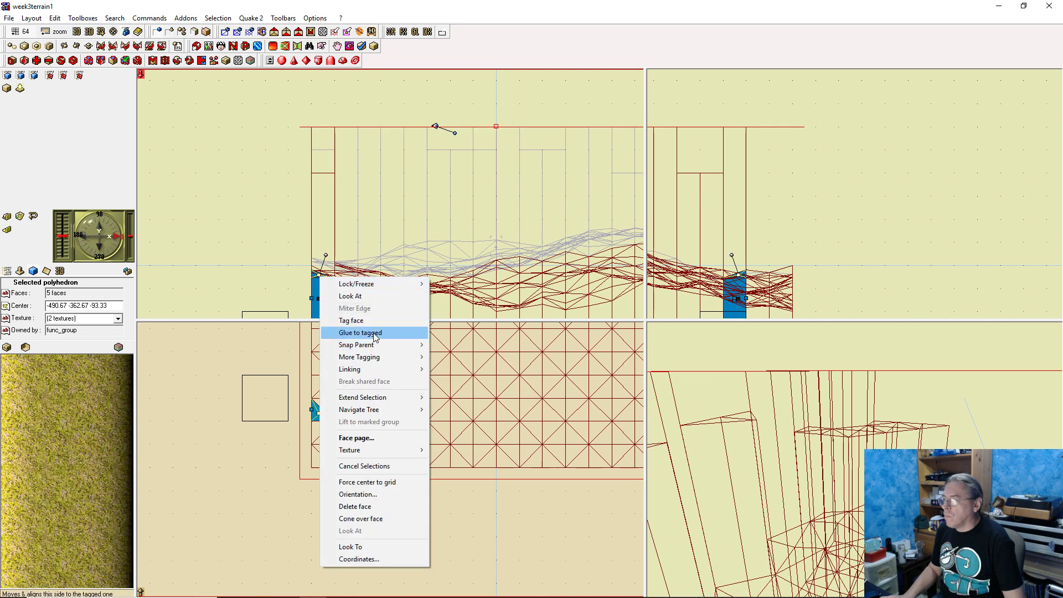
pyautogui.click(375, 334)
pyautogui.click(318, 430)
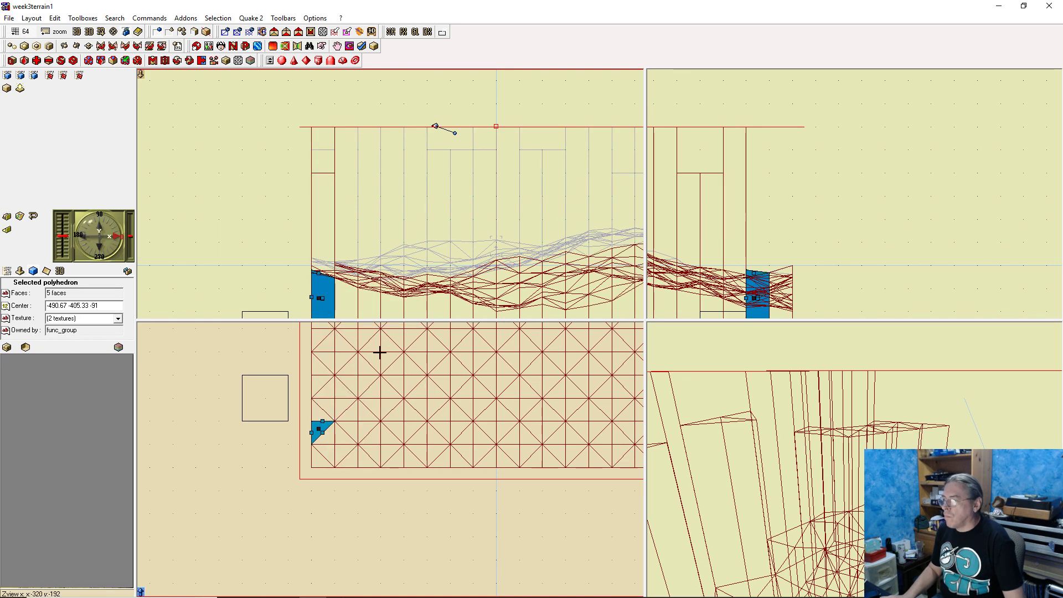
pyautogui.rightClick(320, 273)
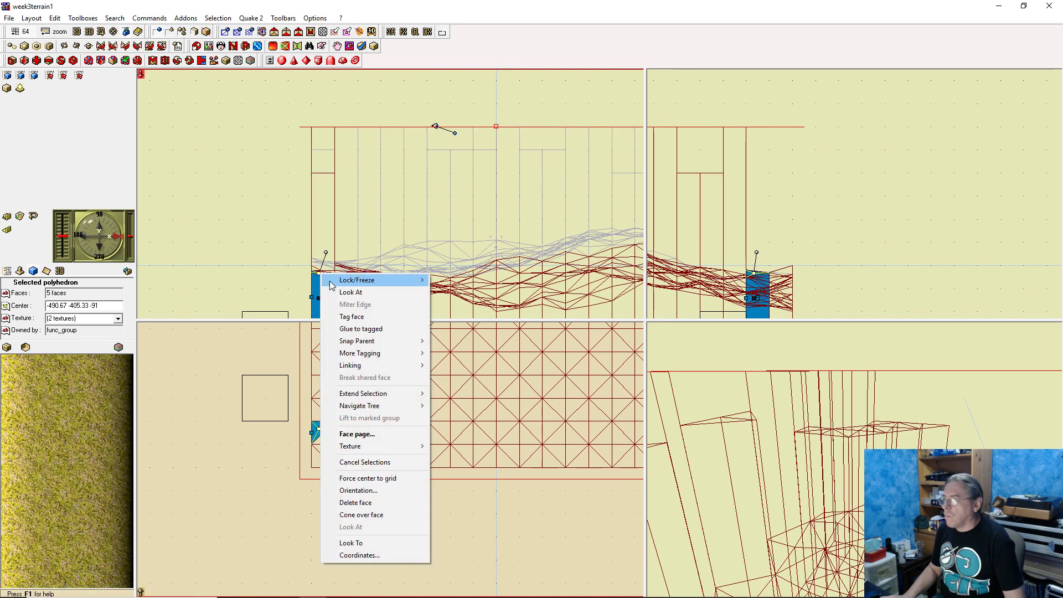
pyautogui.click(368, 326)
# Glue the top of the corner prism near x -491, y -491 to the tagged face, lower that top to z 320, and deselect it
pyautogui.click(325, 456)
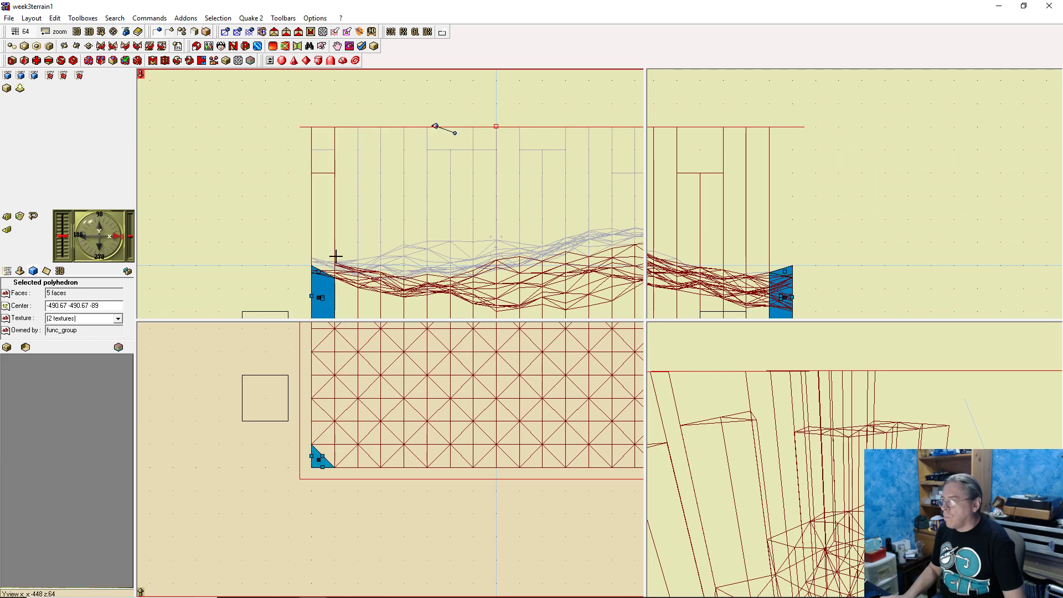
pyautogui.rightClick(321, 274)
pyautogui.click(360, 327)
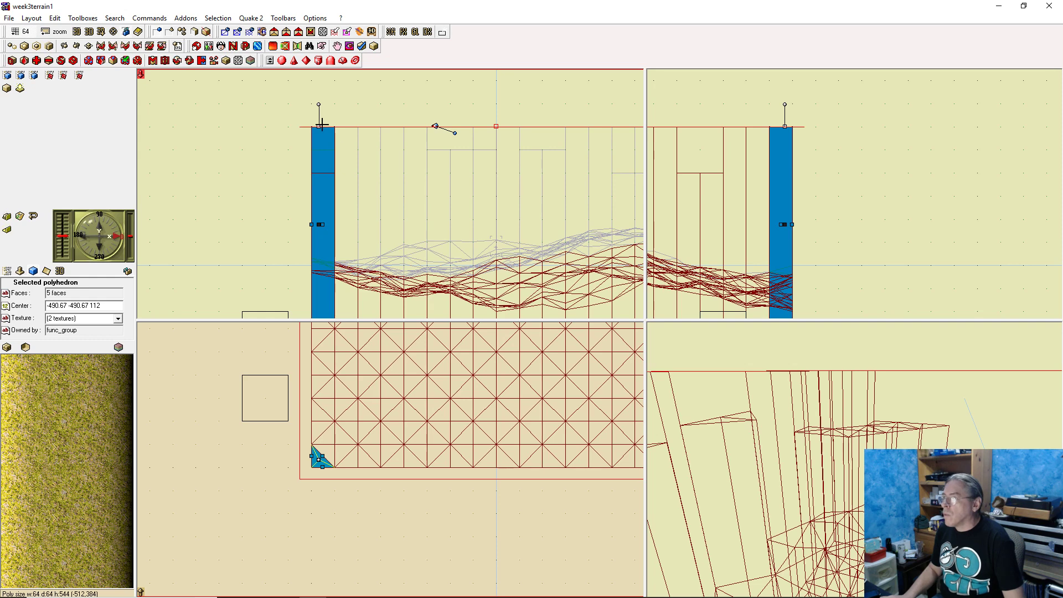
pyautogui.moveTo(320, 122); pyautogui.dragTo(320, 145)
pyautogui.press('Escape')
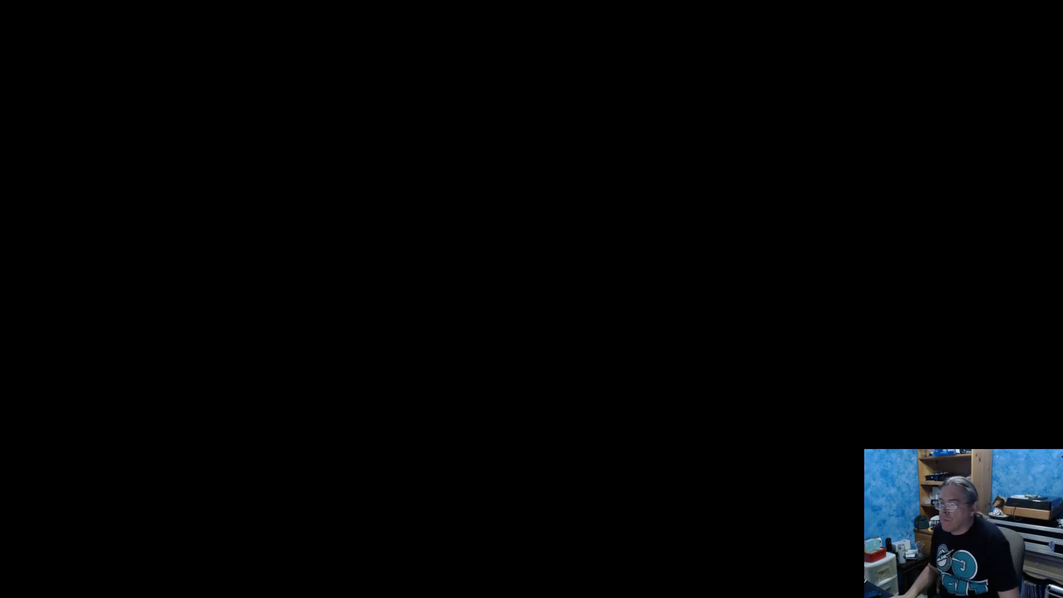
# In the Paintball 2 test run of week3terrain1, switch to observer mode with the console command join o
pyautogui.press('s')
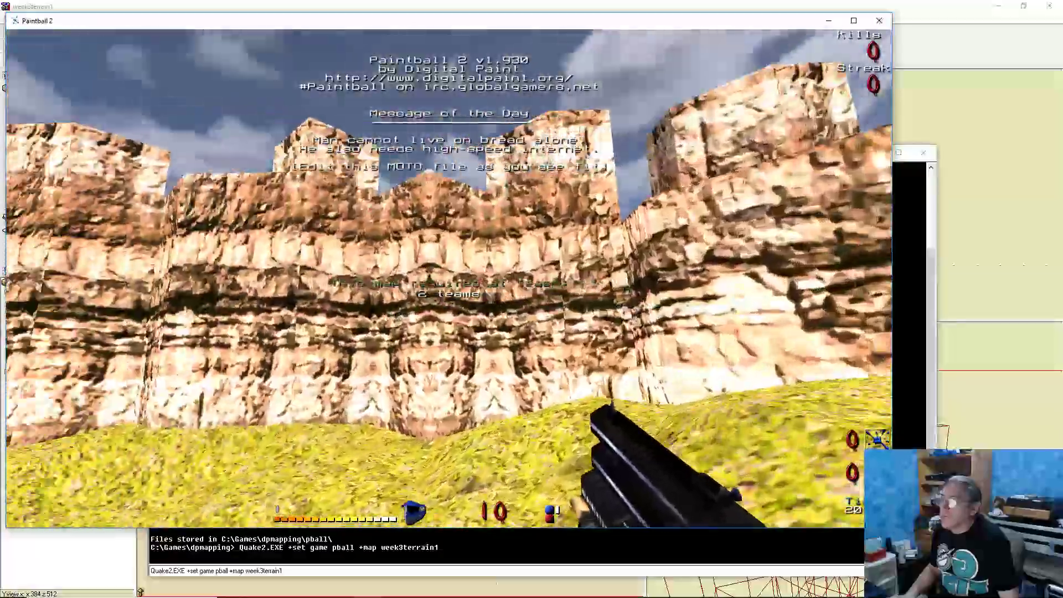
pyautogui.press('w')
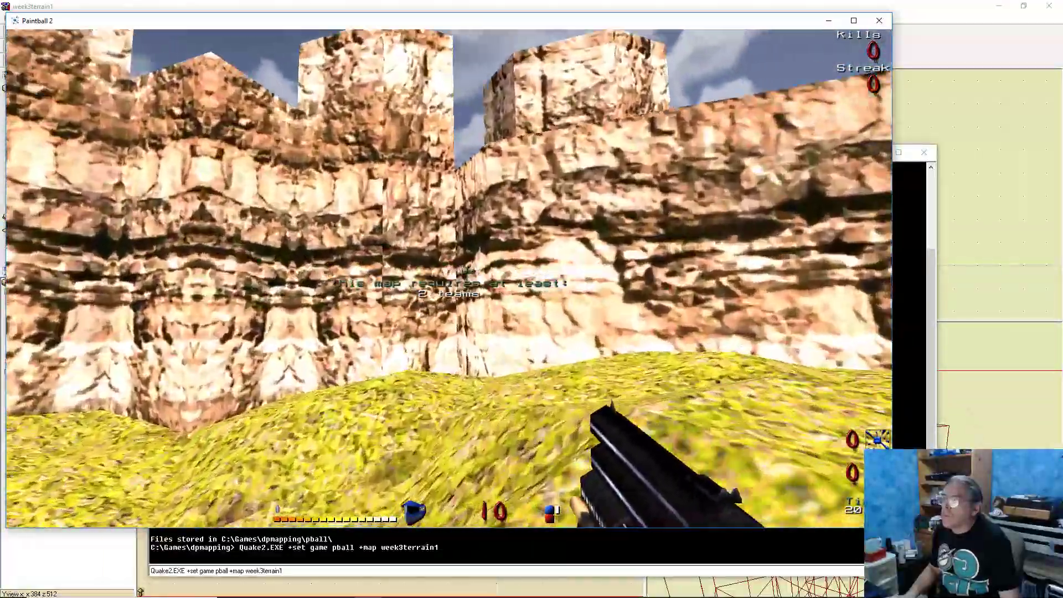
pyautogui.press('`')
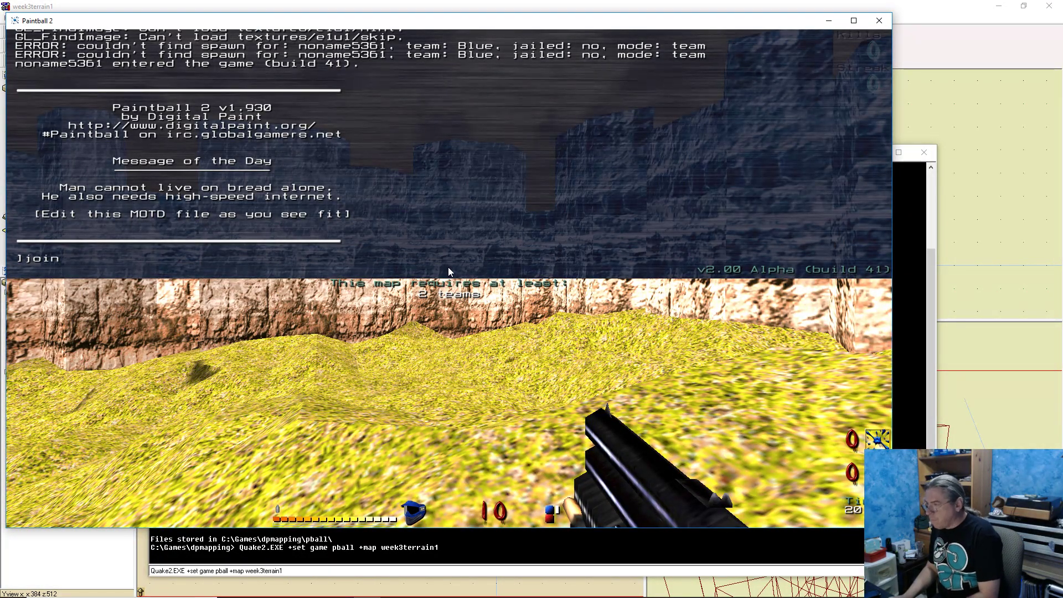
pyautogui.press('Return')
pyautogui.press('`')
pyautogui.click(448, 278)
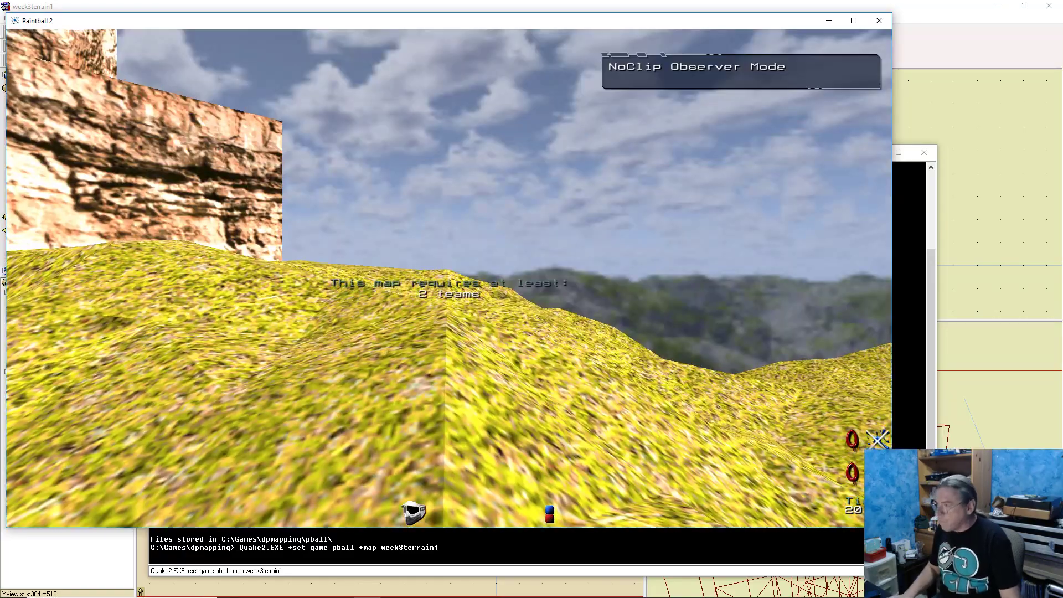
# Fly around the map as an observer and examine the stepped cliff columns, their tops and the terrain at their base
pyautogui.press('space')
pyautogui.press('w')
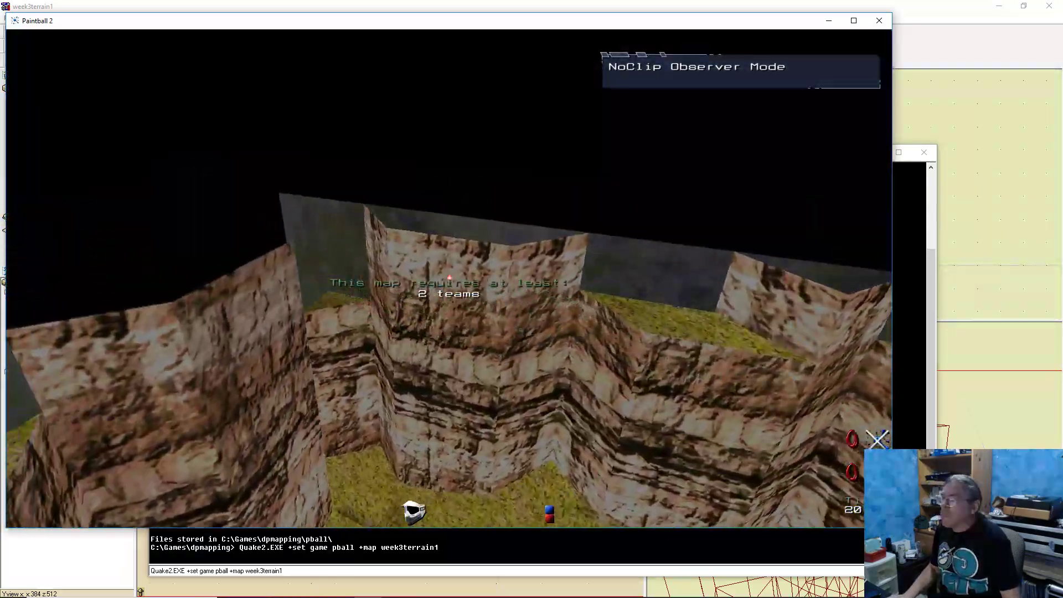
pyautogui.press('w')
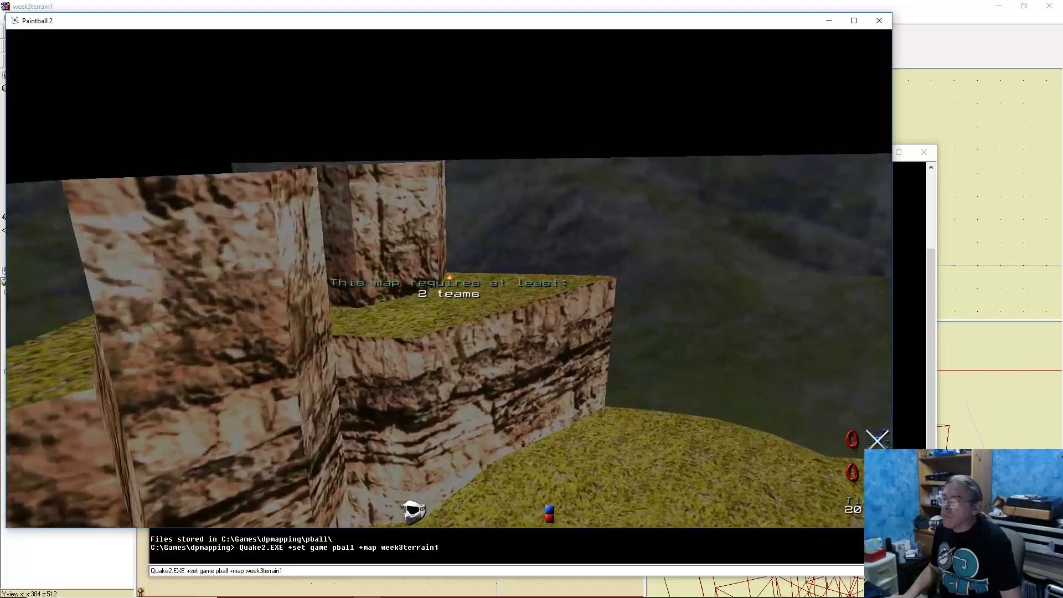
pyautogui.press('s')
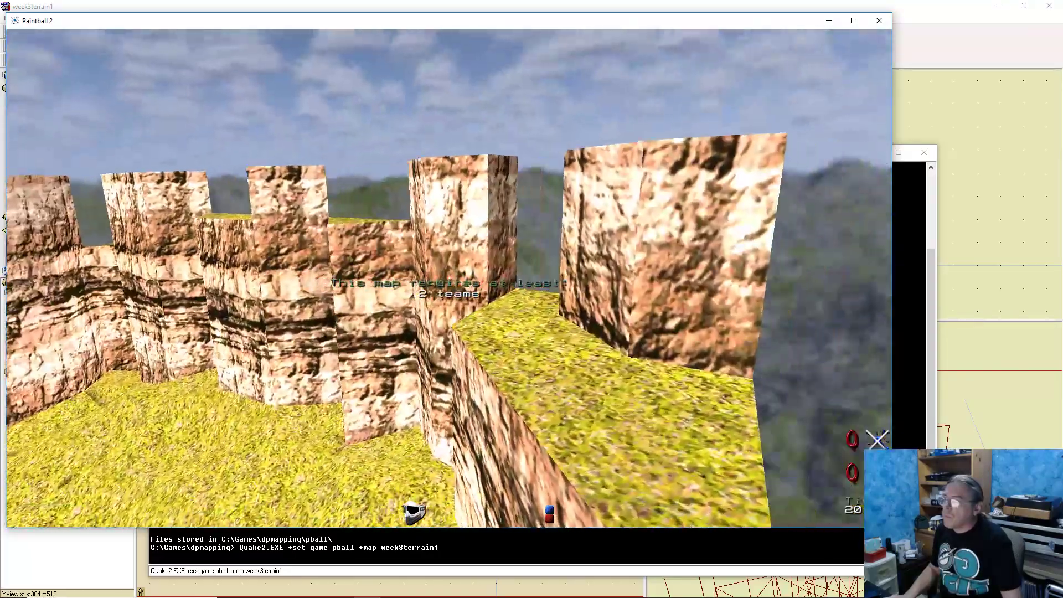
pyautogui.press('w')
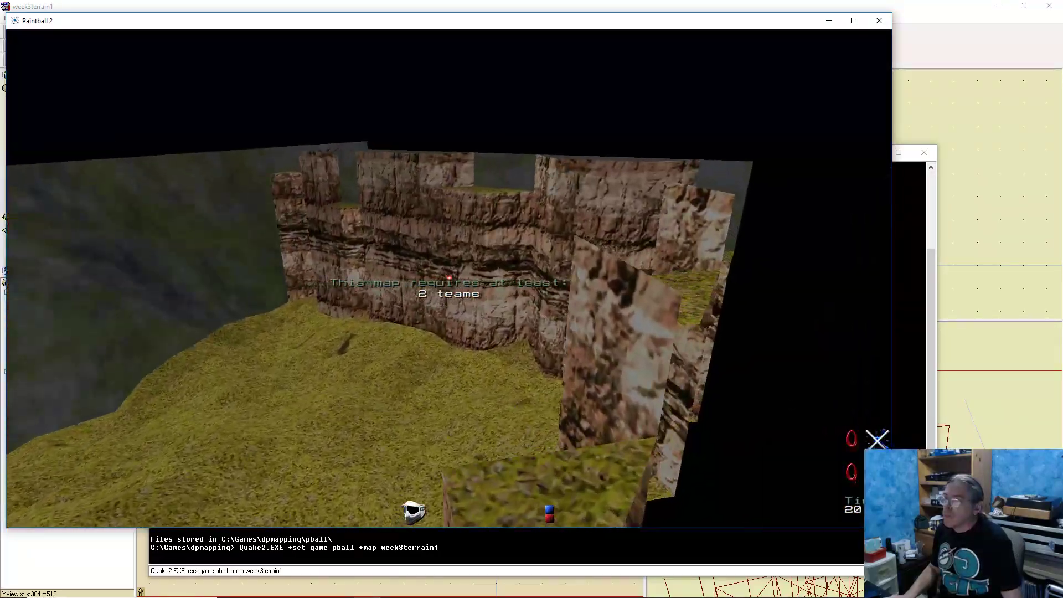
pyautogui.press('w')
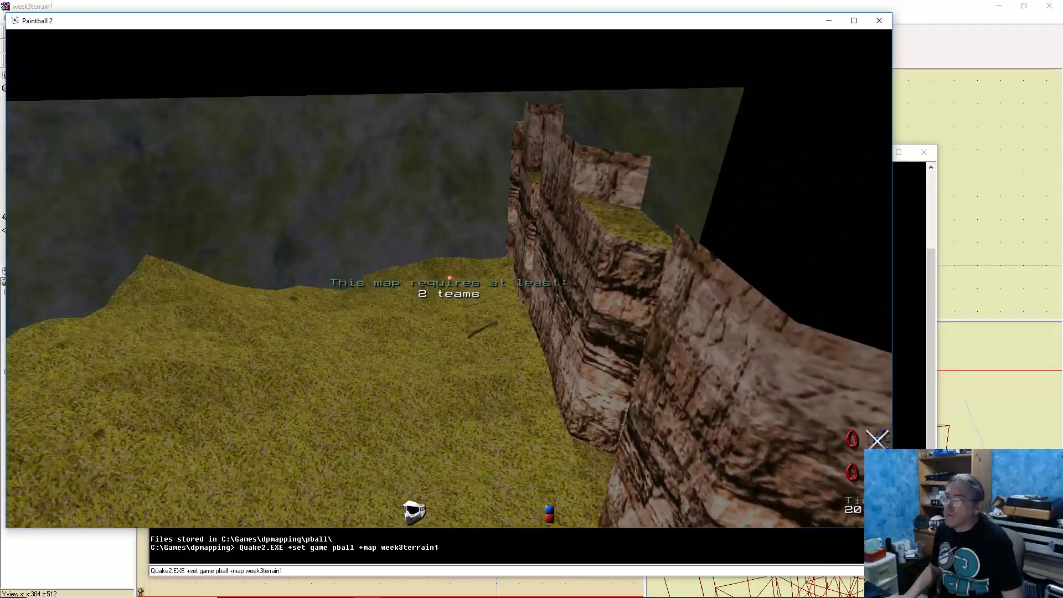
pyautogui.press('w')
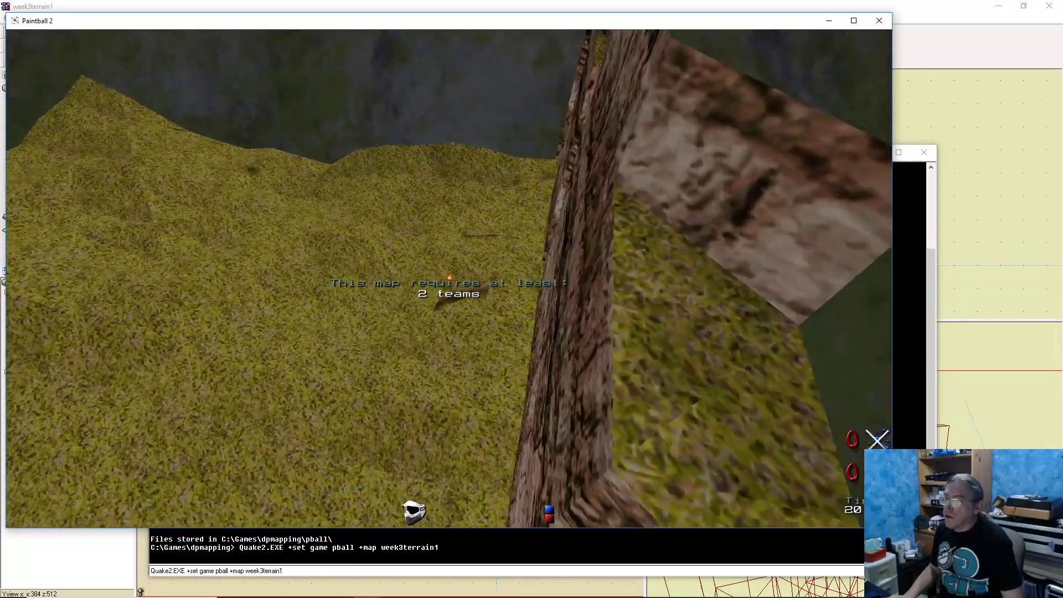
pyautogui.press('s')
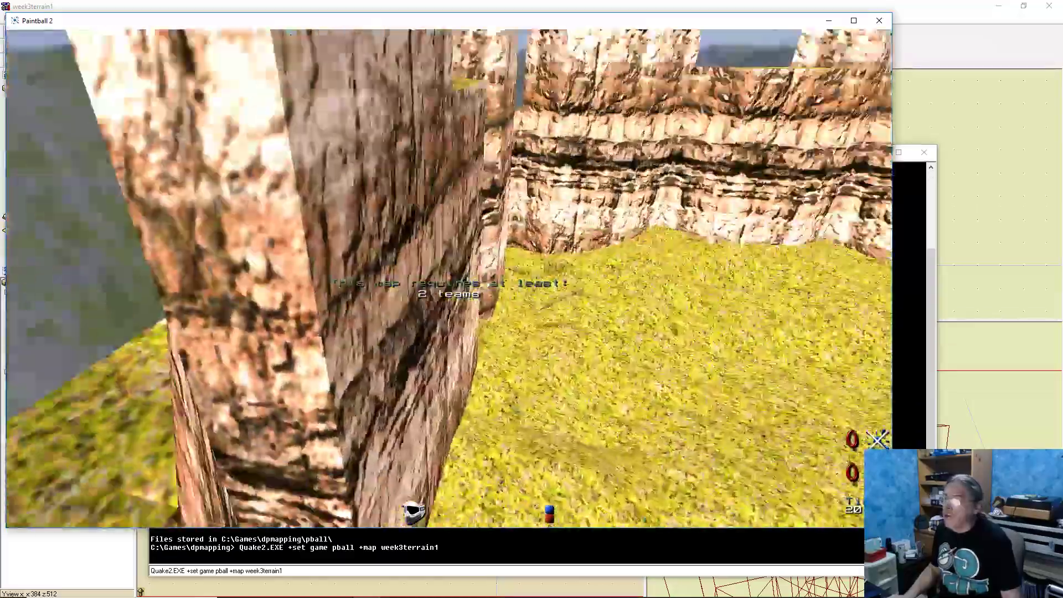
pyautogui.press('s')
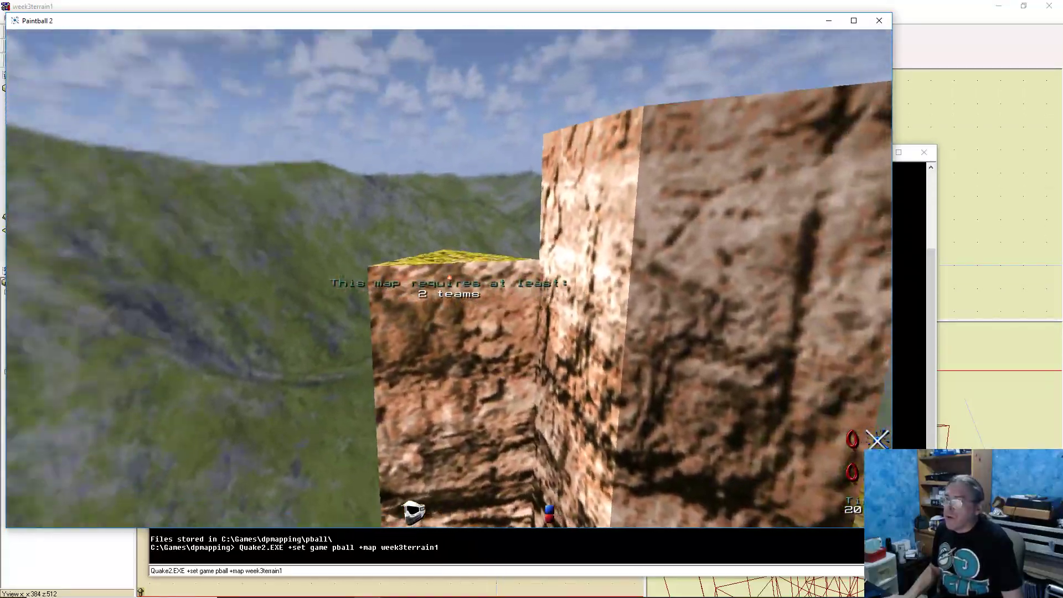
pyautogui.press('w')
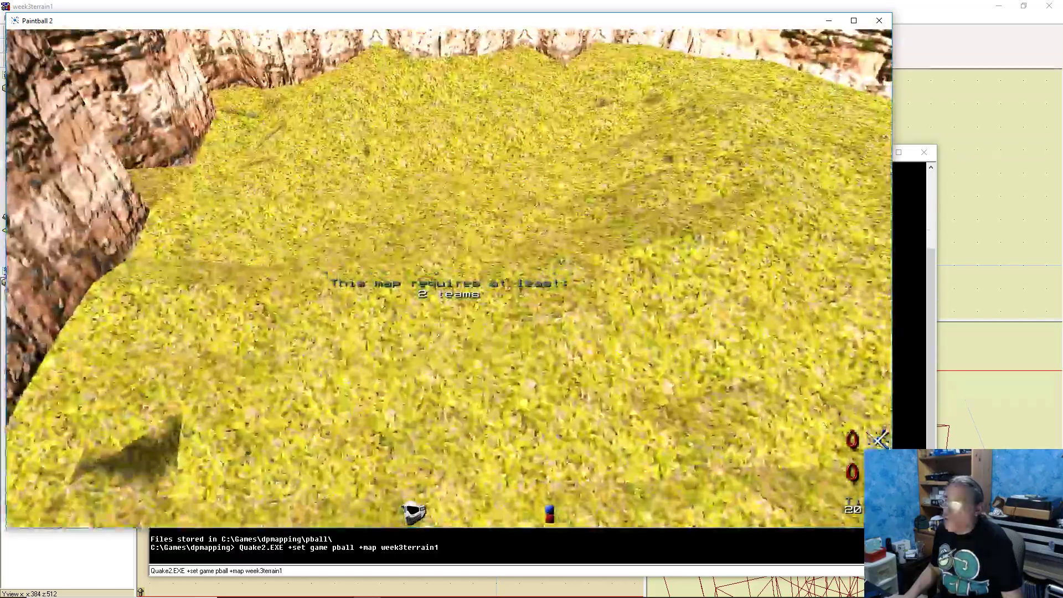
pyautogui.press('w')
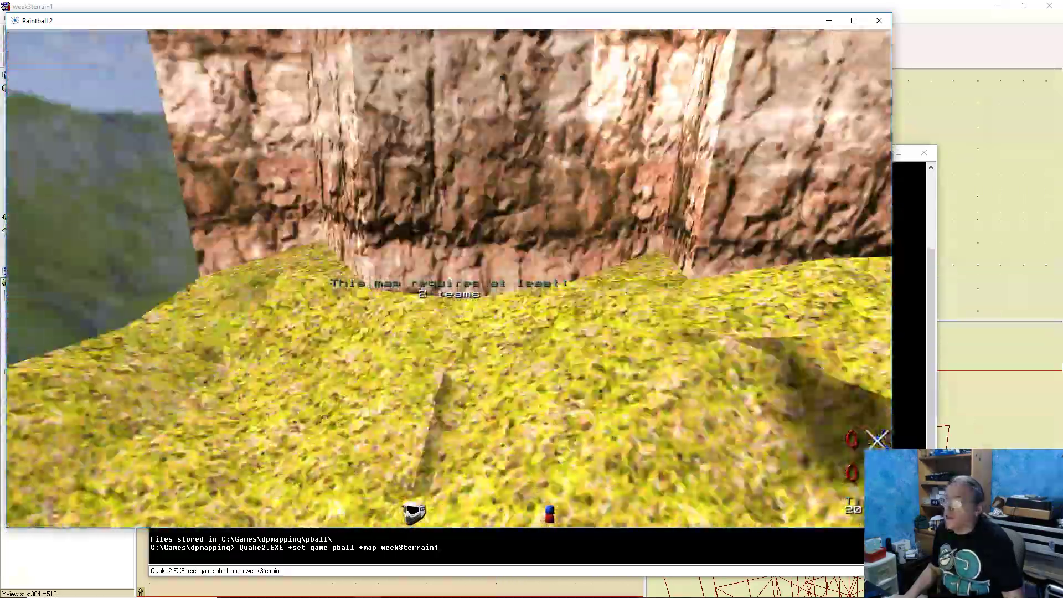
pyautogui.press('w')
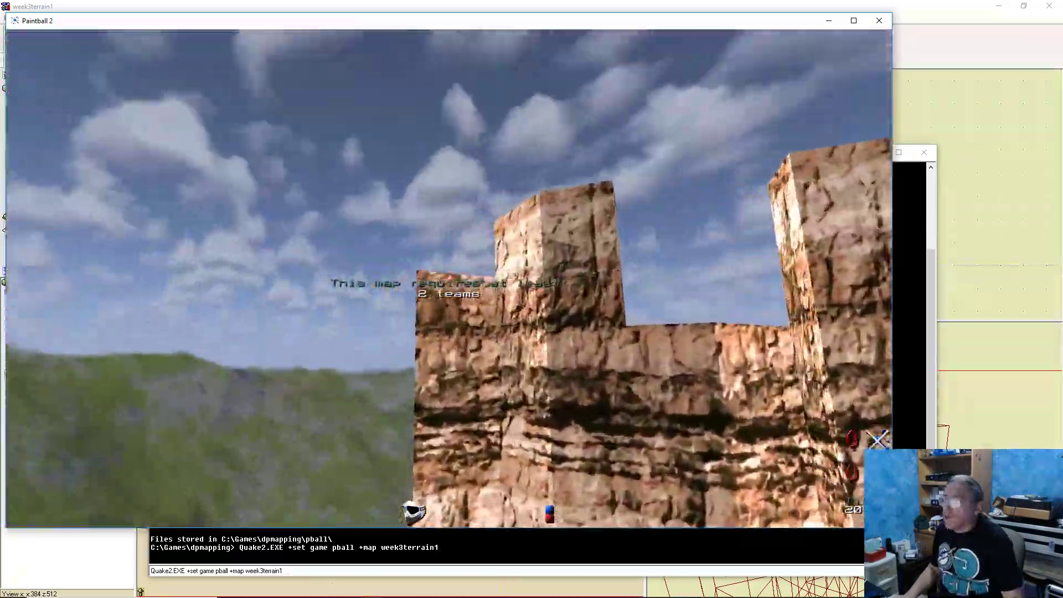
pyautogui.press('w')
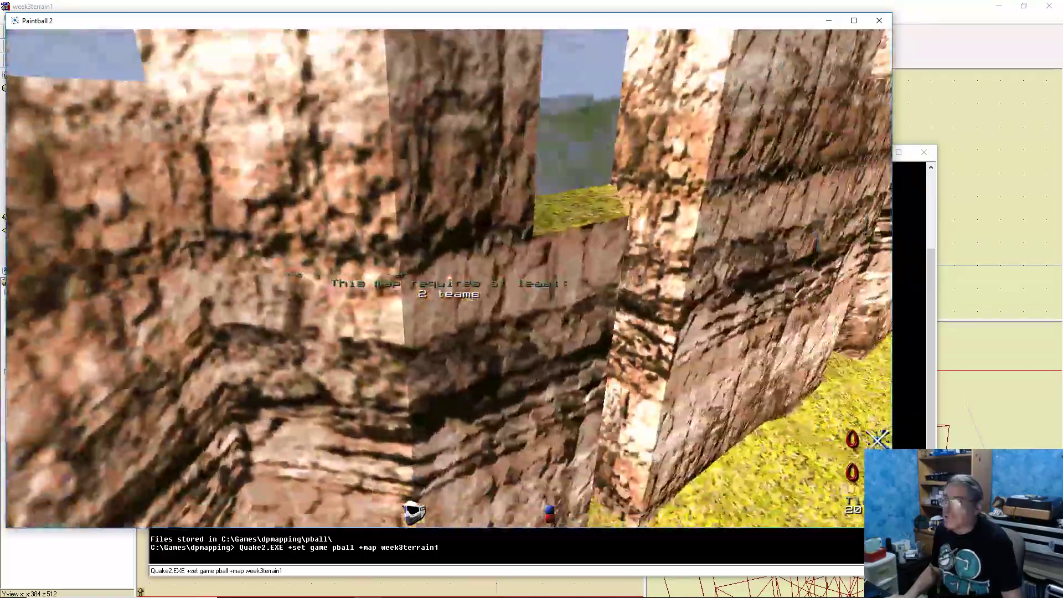
# End the test run with the console command quit and return to the map editor
pyautogui.press('`')
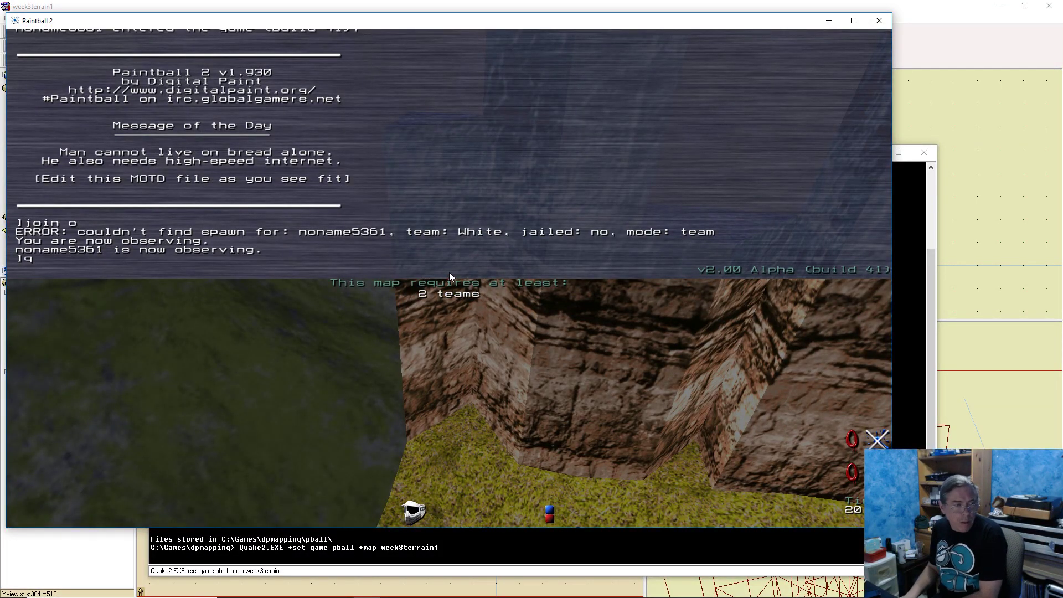
pyautogui.write('quit')
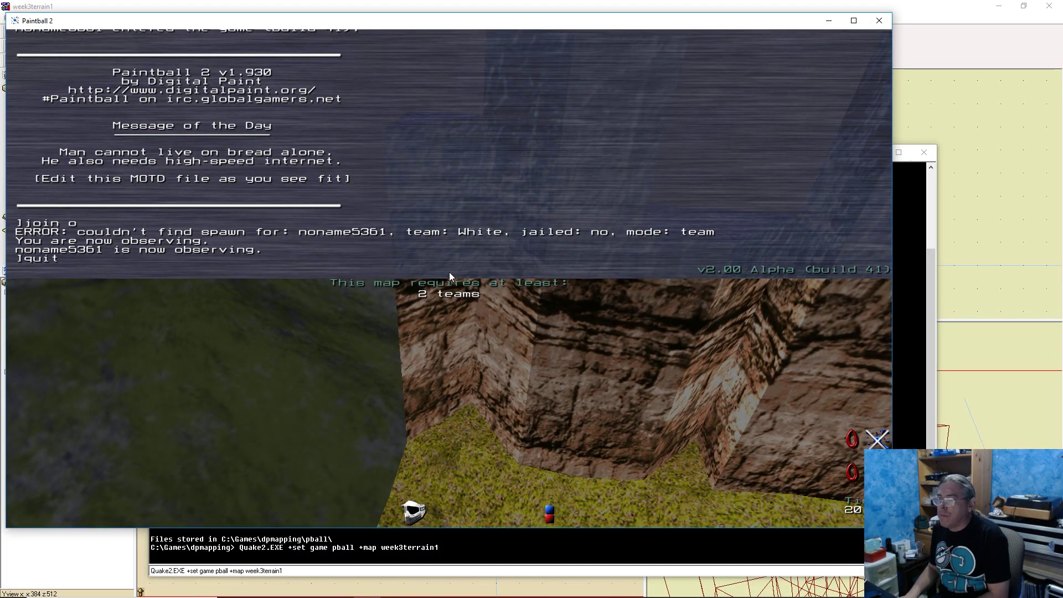
pyautogui.press('Return')
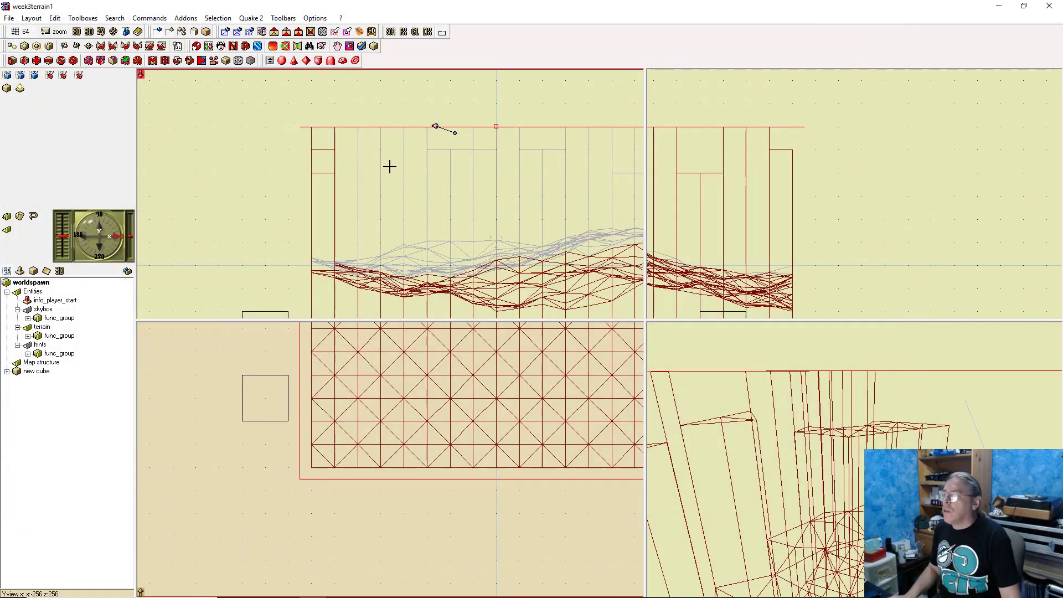
# Glue the tops of the edge prisms near x -405, y -491 and x -363, y -491 to the tagged face
pyautogui.click(321, 461)
pyautogui.moveTo(321, 461); pyautogui.dragTo(353, 460)
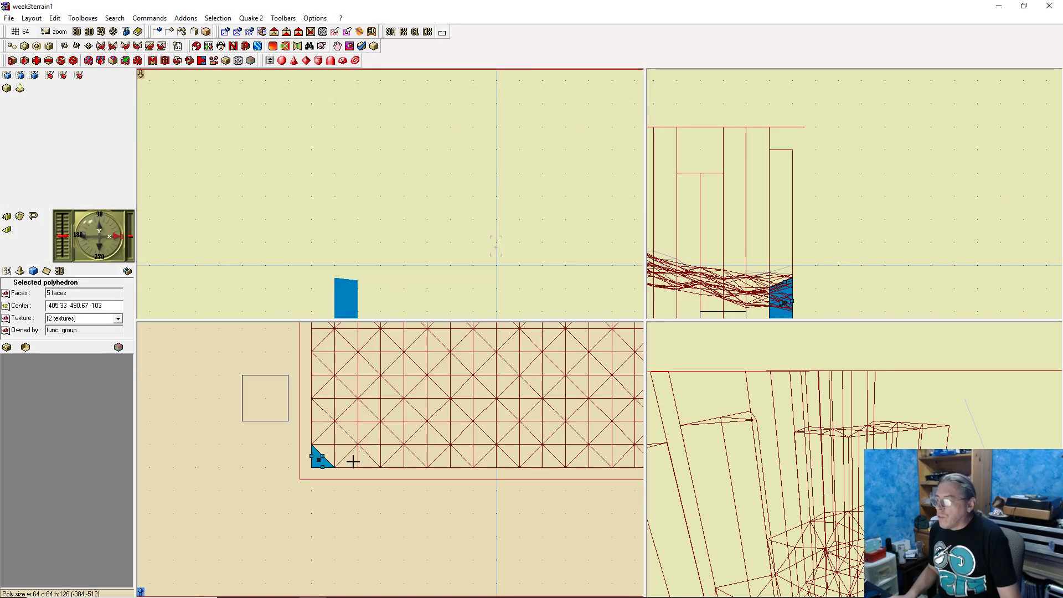
pyautogui.rightClick(349, 280)
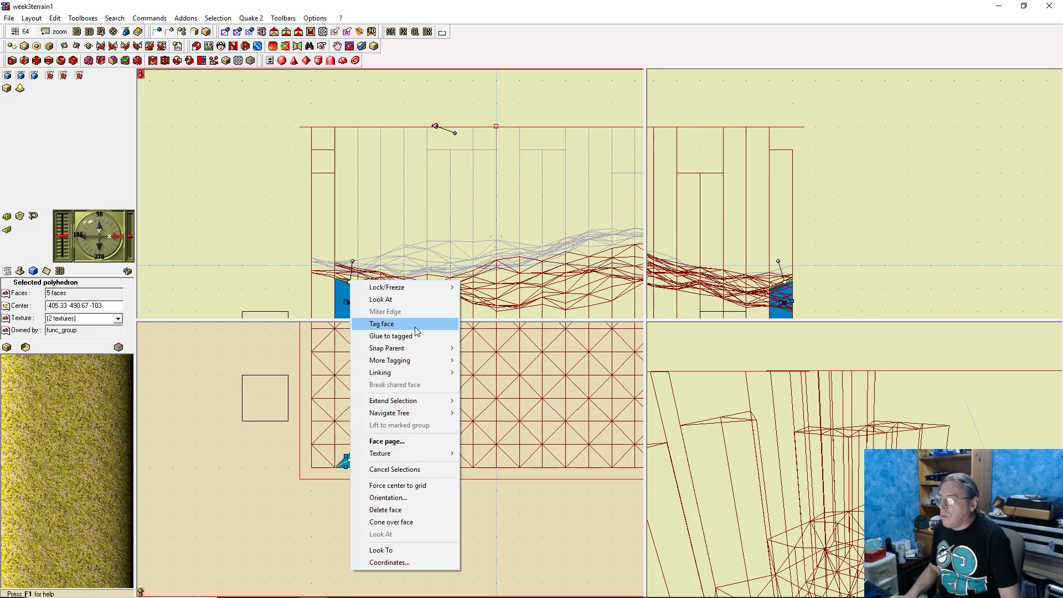
pyautogui.click(411, 335)
pyautogui.click(368, 459)
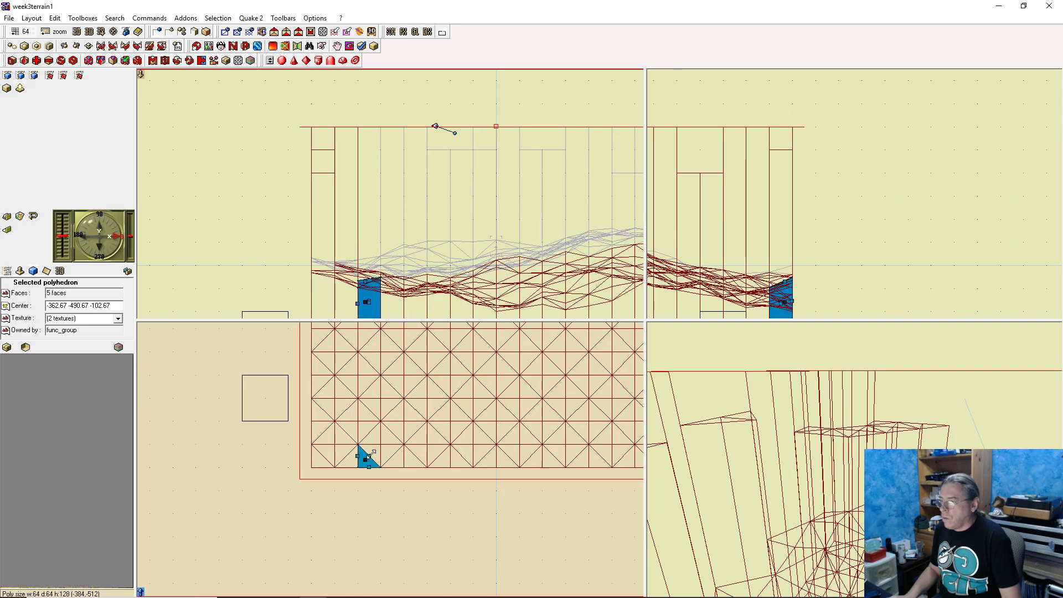
pyautogui.rightClick(365, 282)
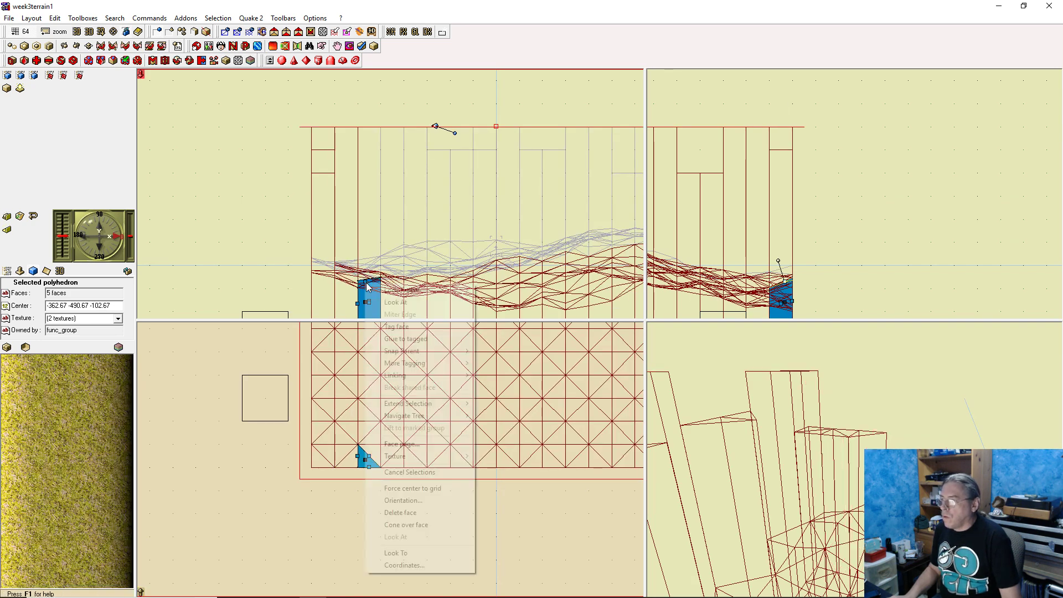
pyautogui.click(423, 336)
# Glue the tops of the prisms near x -341, y -469 and x -341, y -427 to the tagged face
pyautogui.click(376, 451)
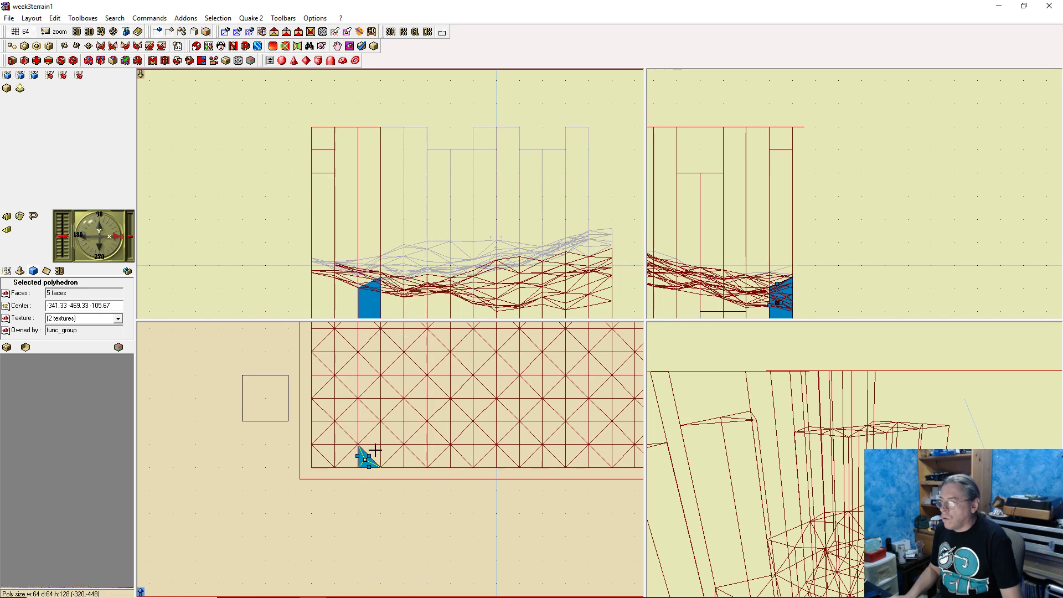
pyautogui.rightClick(373, 284)
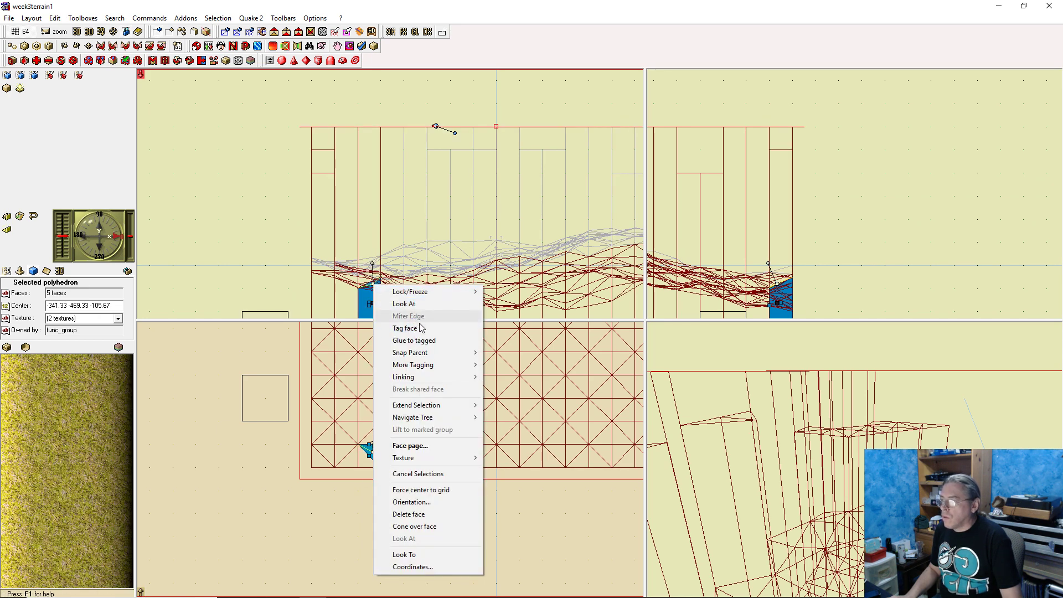
pyautogui.click(430, 340)
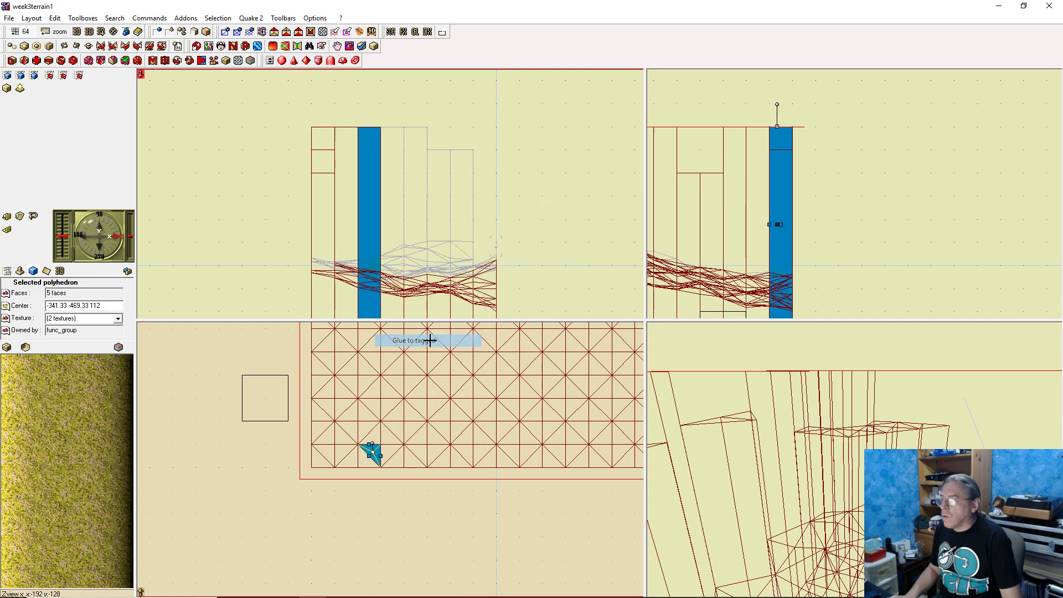
pyautogui.click(377, 434)
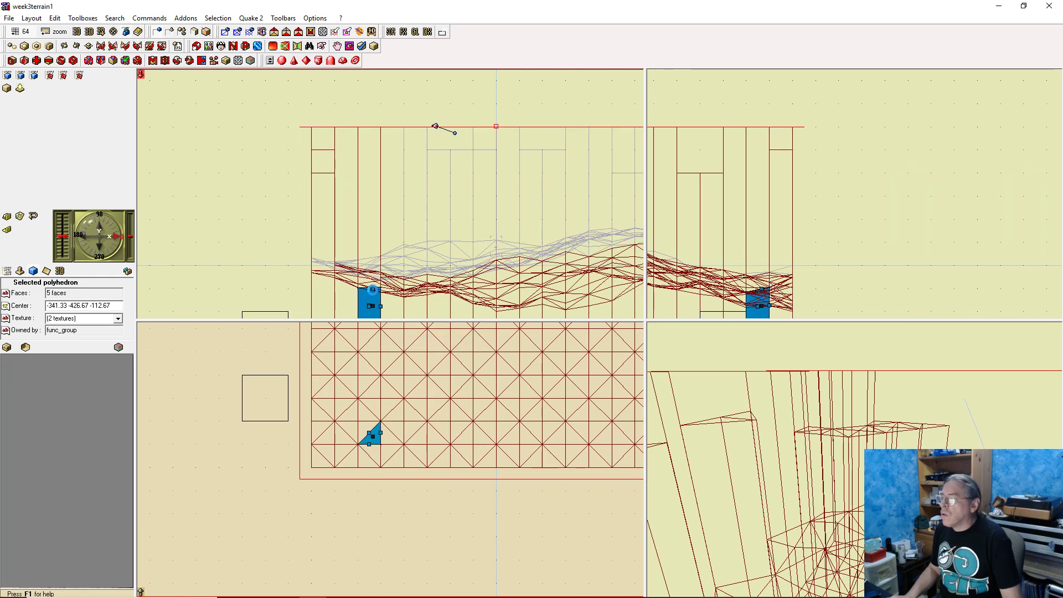
pyautogui.rightClick(372, 289)
pyautogui.click(423, 346)
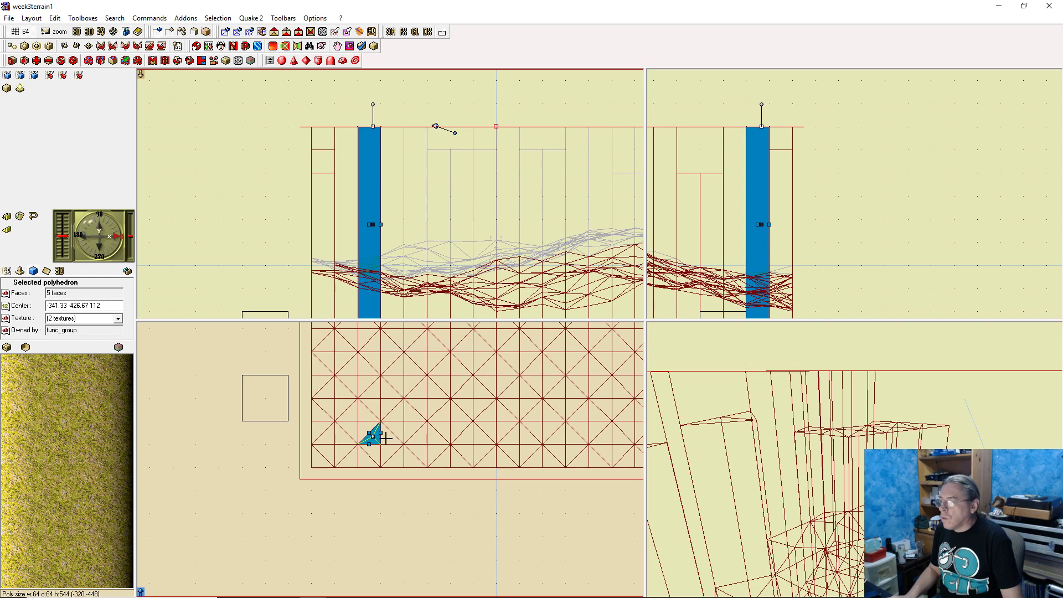
# Glue the tops of the prisms near x -299, y -427 and x -299, y -469 to the tagged face
pyautogui.click(391, 436)
pyautogui.rightClick(389, 288)
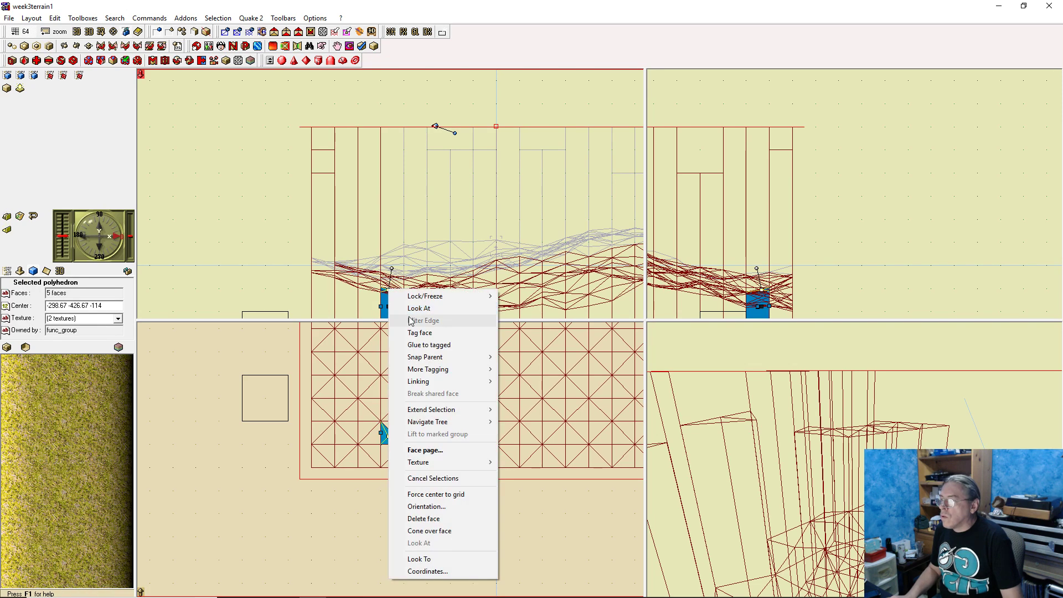
pyautogui.click(423, 347)
pyautogui.click(383, 452)
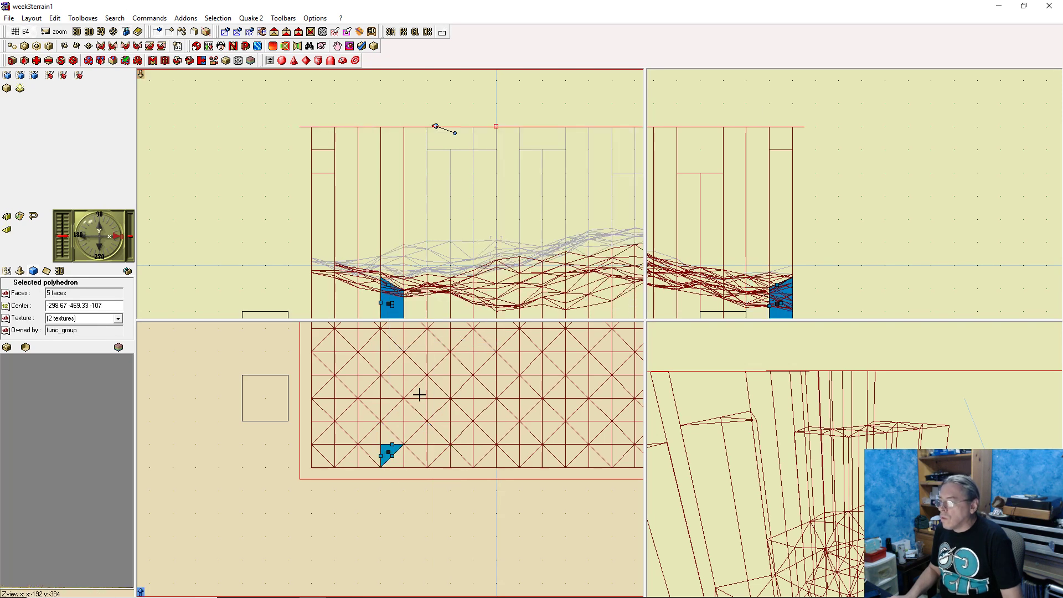
pyautogui.rightClick(387, 285)
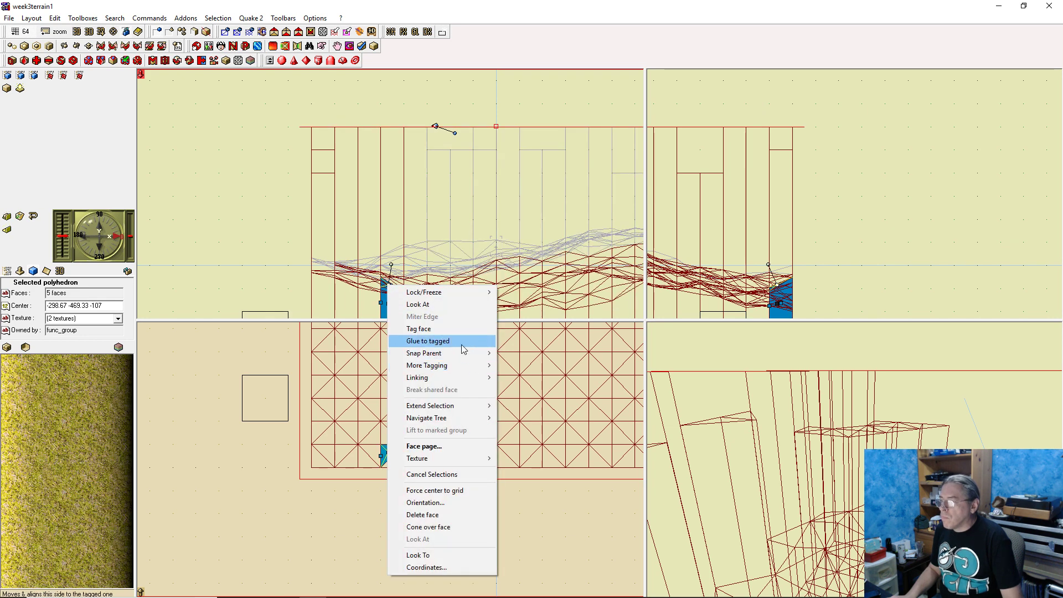
pyautogui.click(462, 347)
# Tag the top of the edge prism near x -277, y -491 and glue the top of the prism near x -213, y -469 to it
pyautogui.click(396, 460)
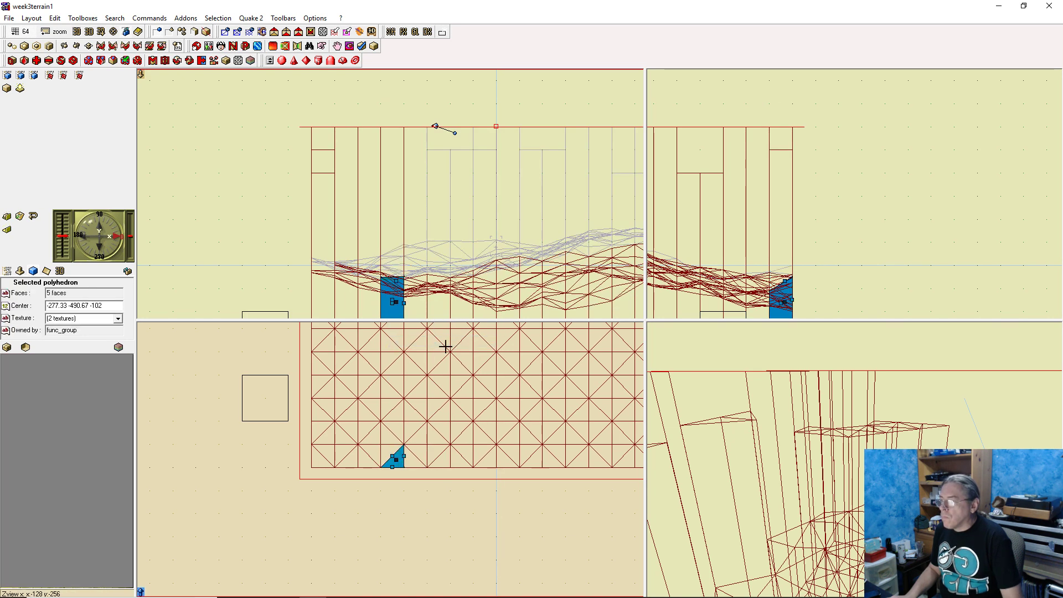
pyautogui.rightClick(396, 281)
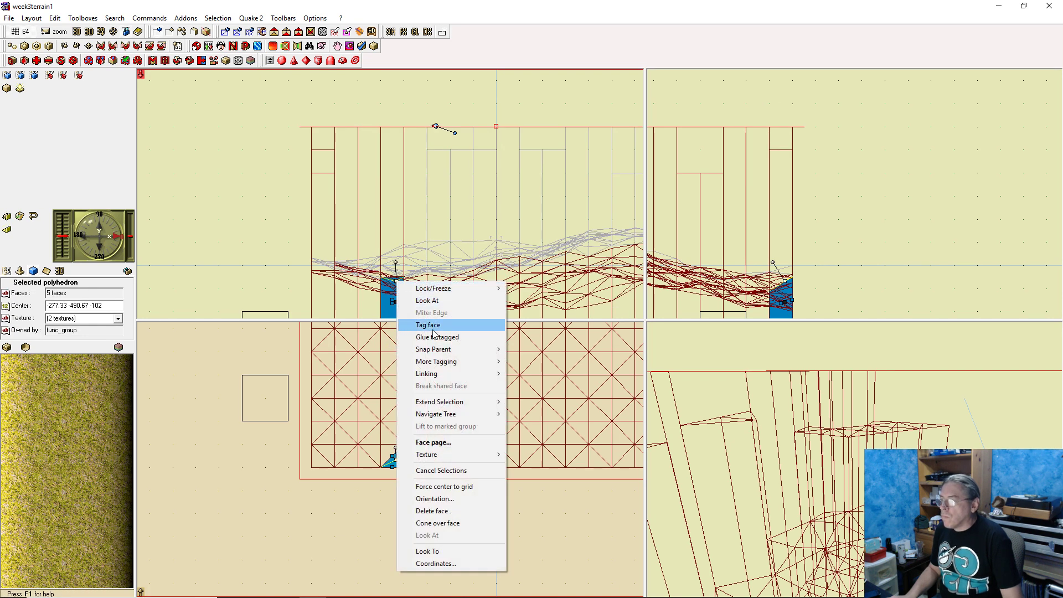
pyautogui.click(451, 325)
pyautogui.click(398, 430)
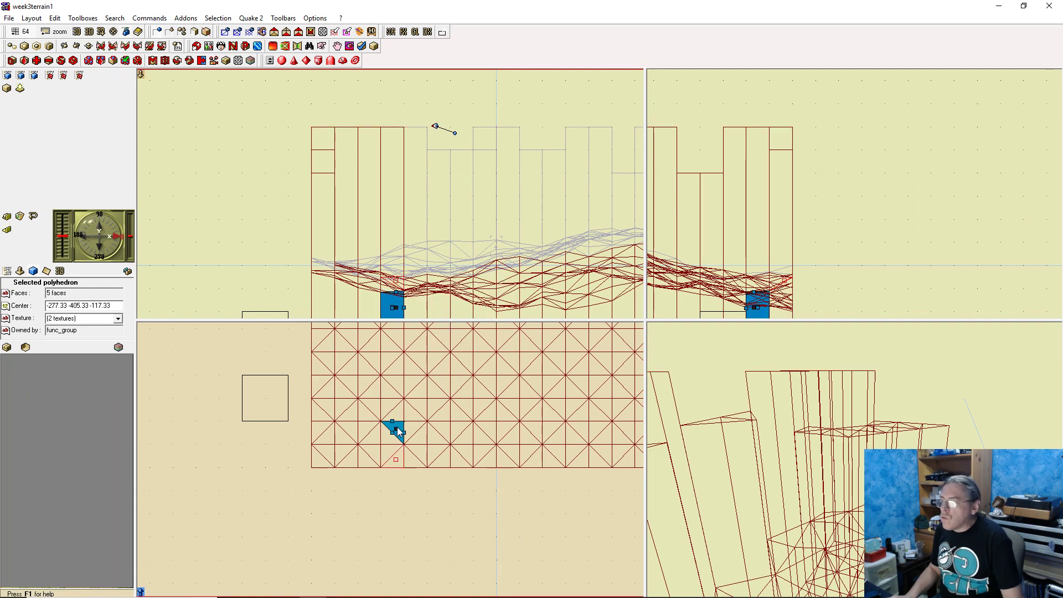
pyautogui.click(389, 439)
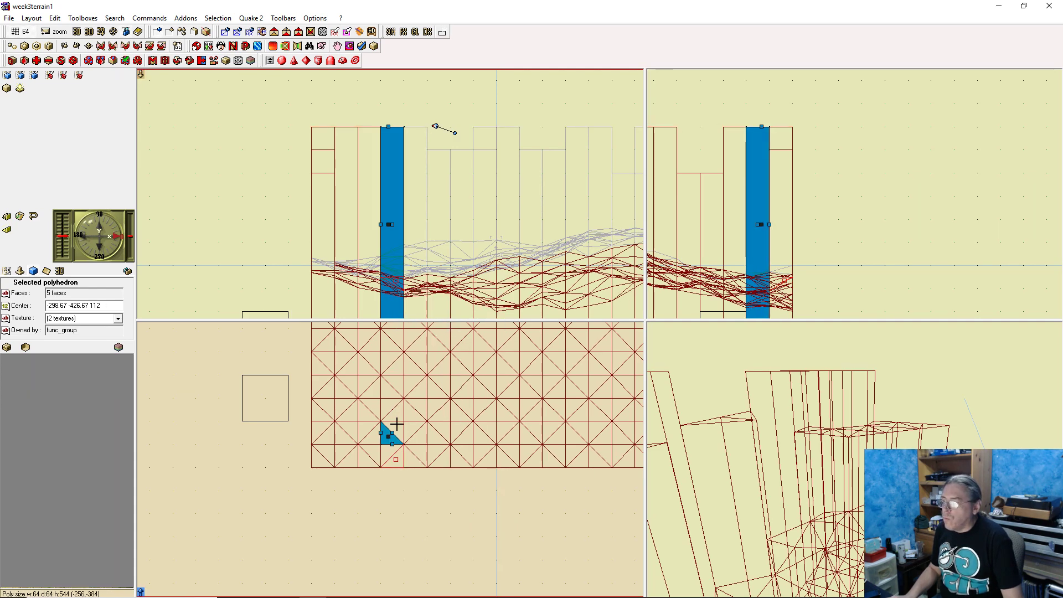
pyautogui.click(396, 423)
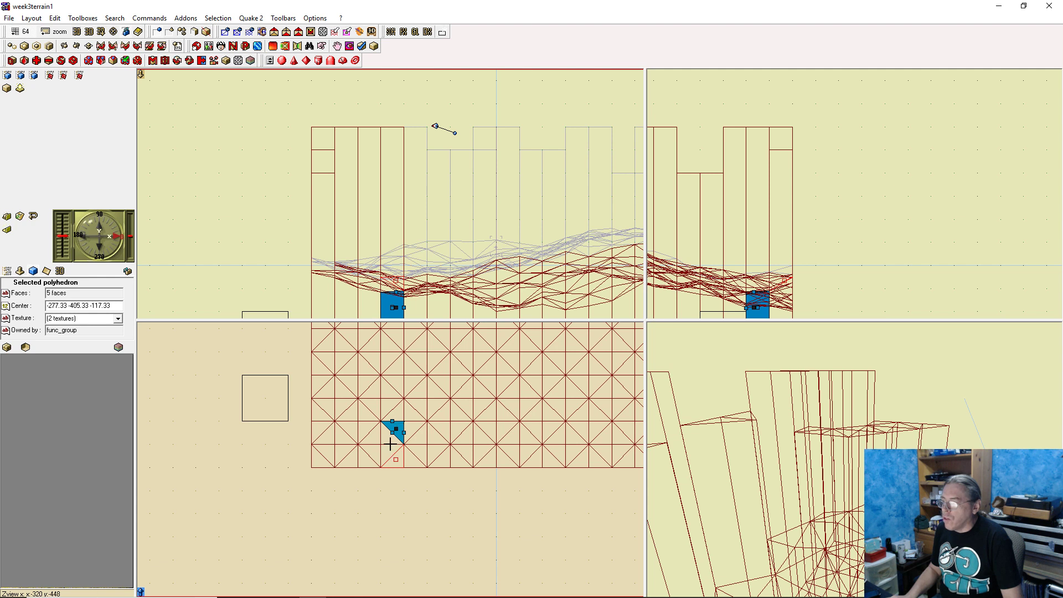
pyautogui.click(383, 437)
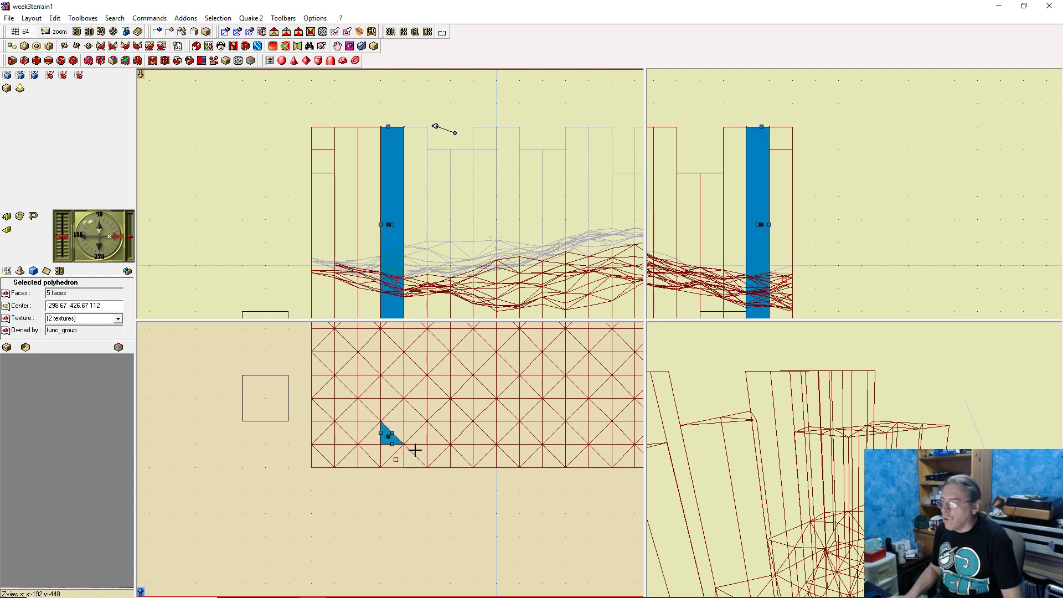
pyautogui.click(417, 449)
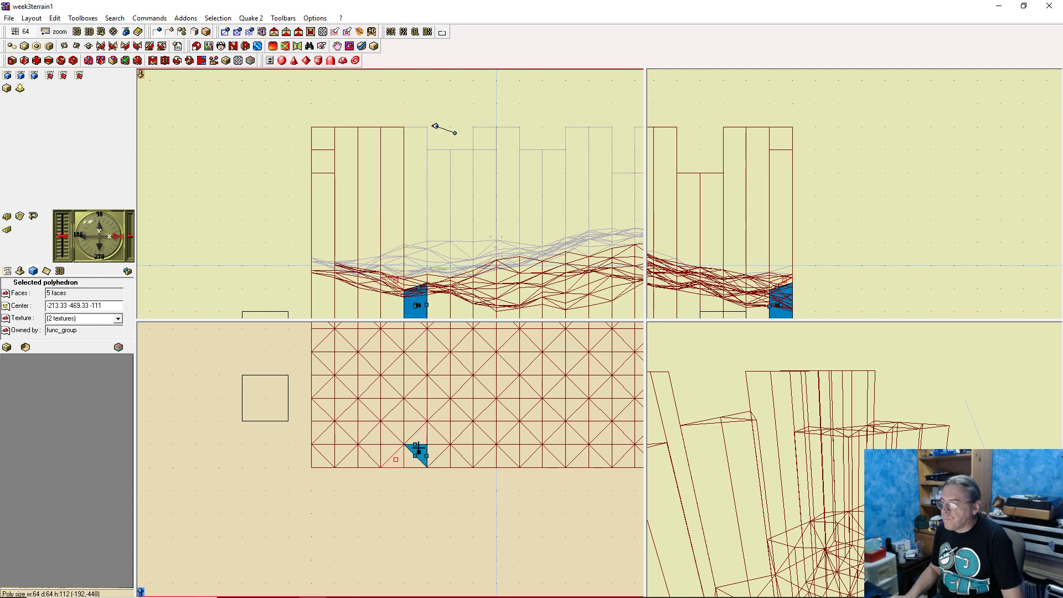
pyautogui.rightClick(418, 289)
pyautogui.click(470, 345)
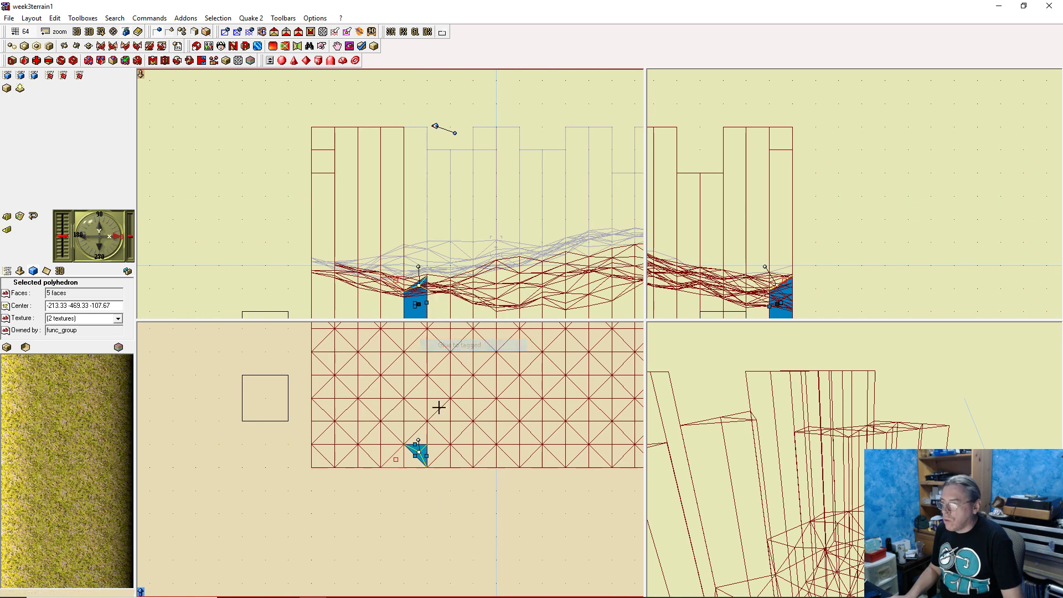
pyautogui.click(411, 458)
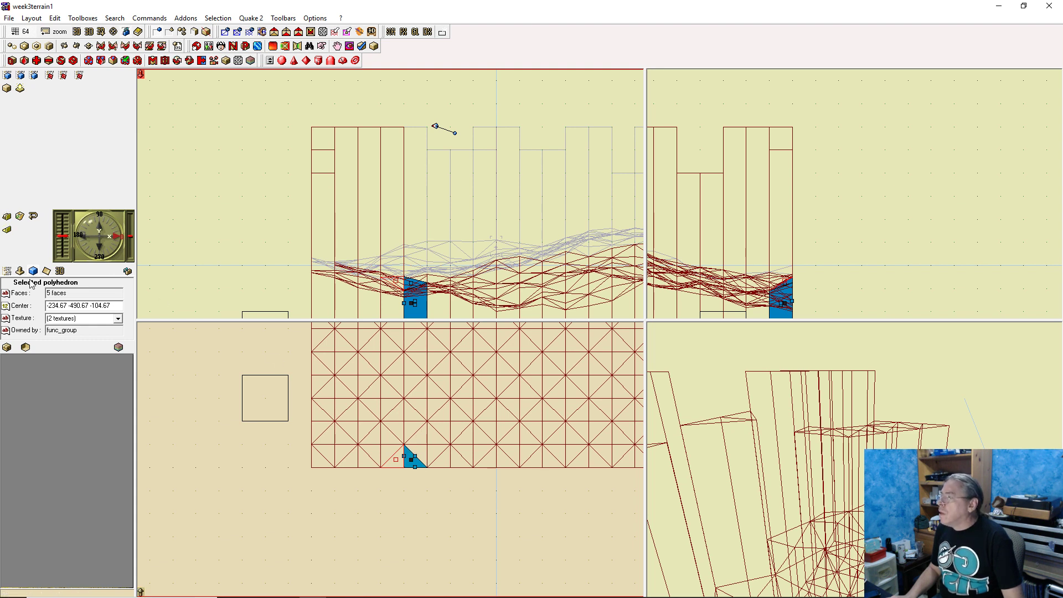
# Make the skybox group visible and tag the underside of its ceiling brush centred at 0 0 400
pyautogui.click(7, 271)
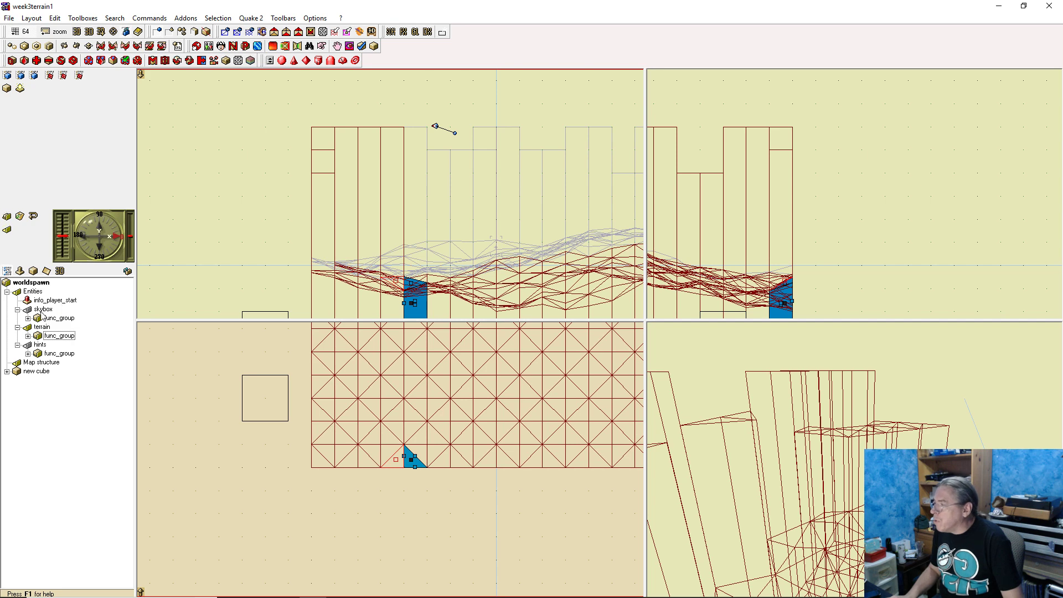
pyautogui.rightClick(53, 311)
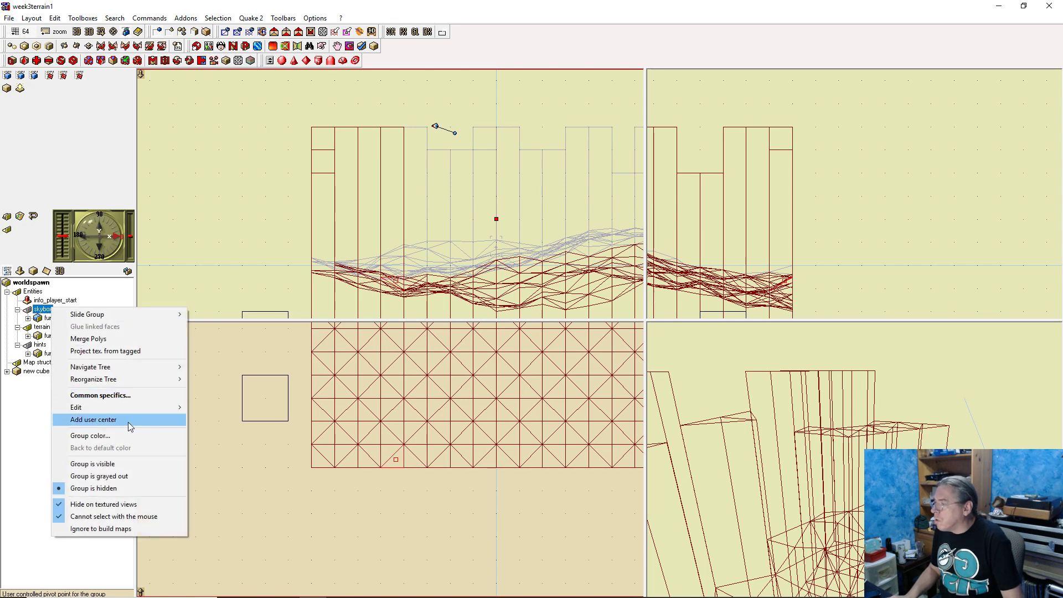
pyautogui.click(142, 463)
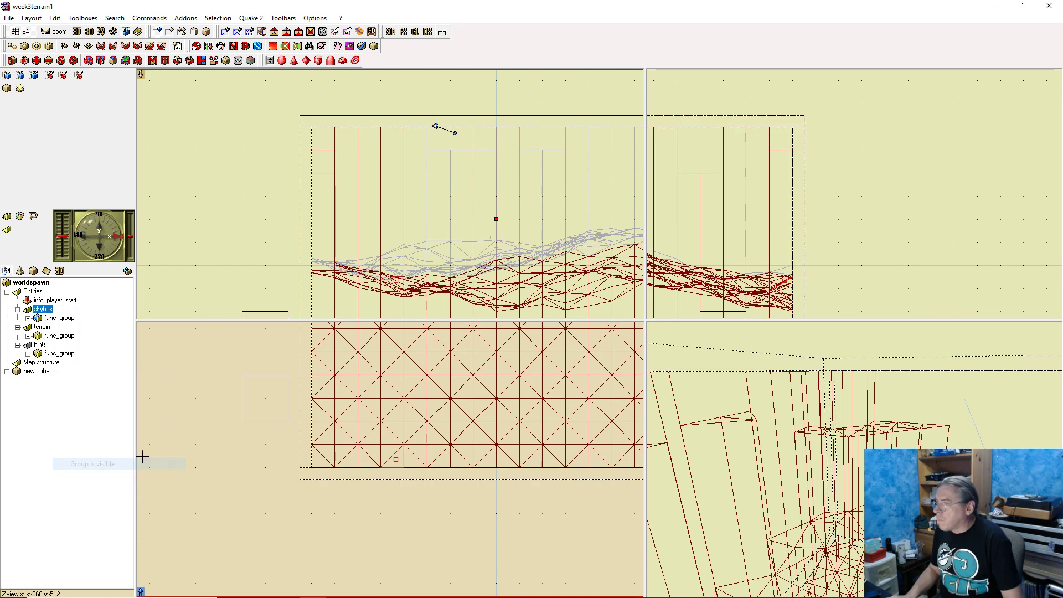
pyautogui.click(405, 119)
pyautogui.rightClick(497, 127)
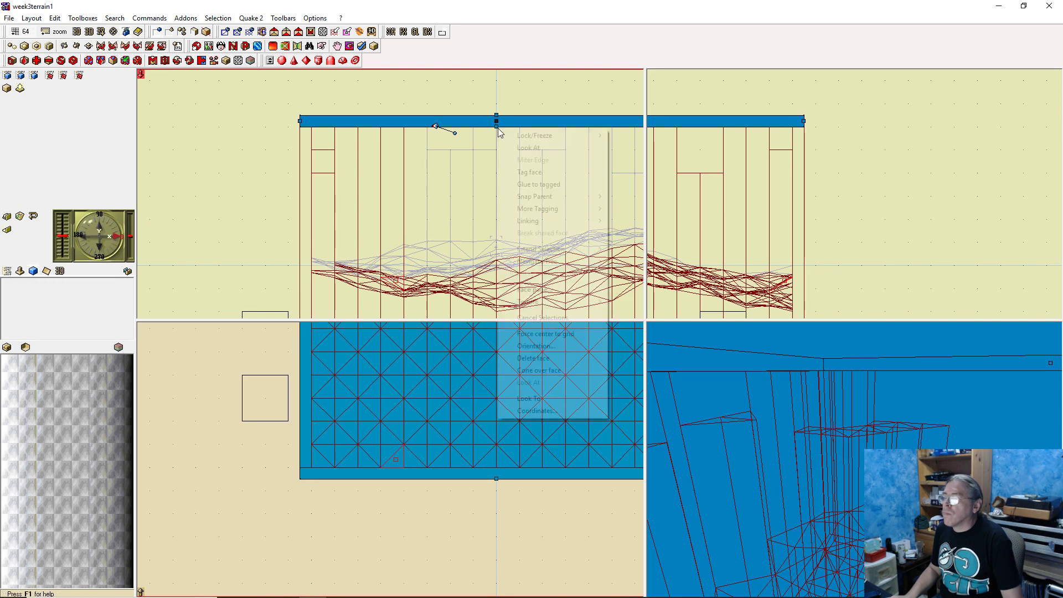
pyautogui.click(583, 172)
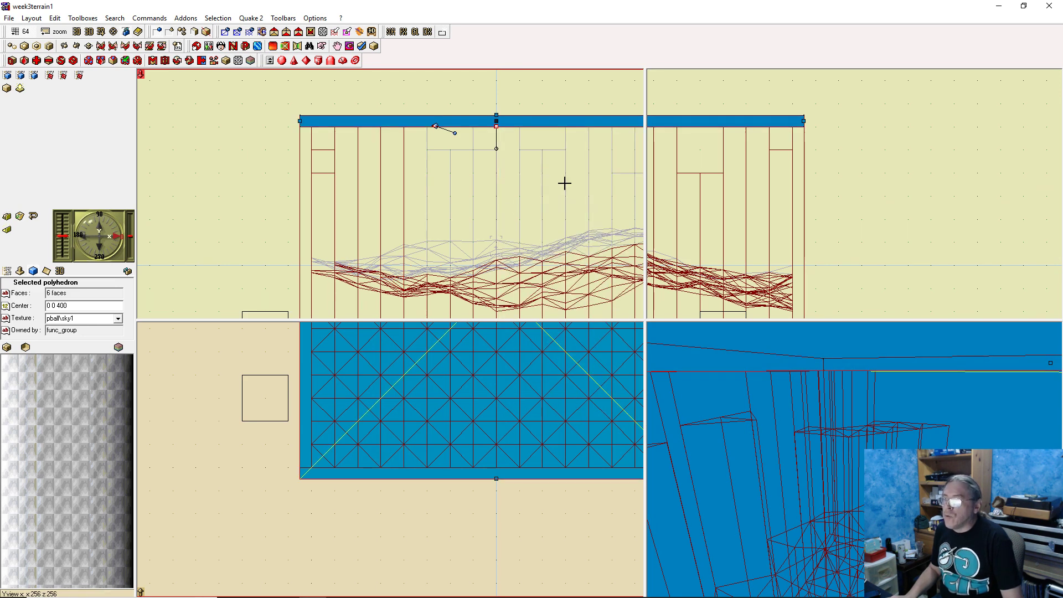
# Set the skybox group back to hidden
pyautogui.click(7, 272)
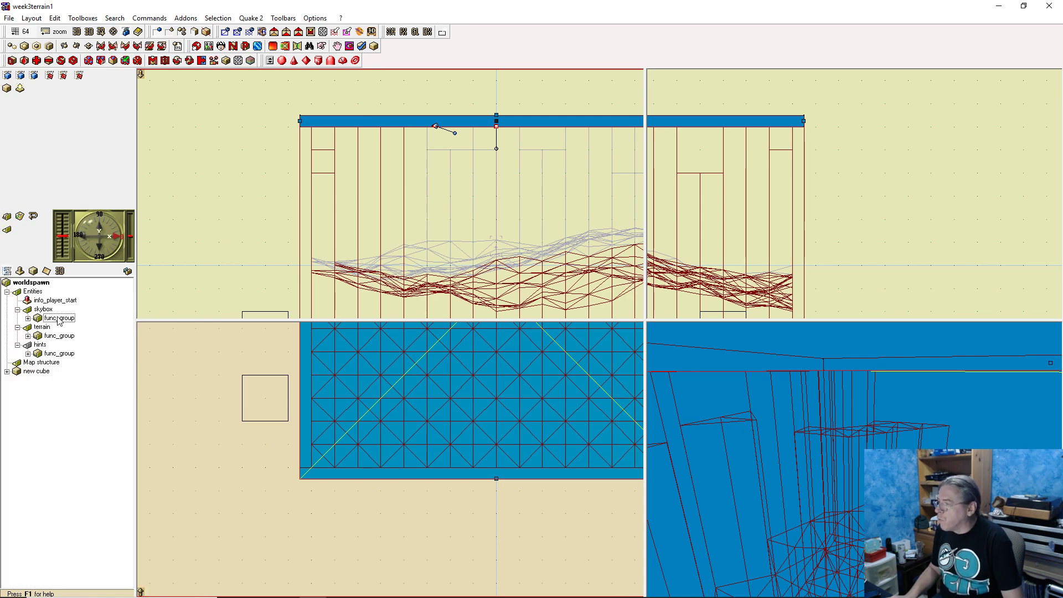
pyautogui.rightClick(49, 312)
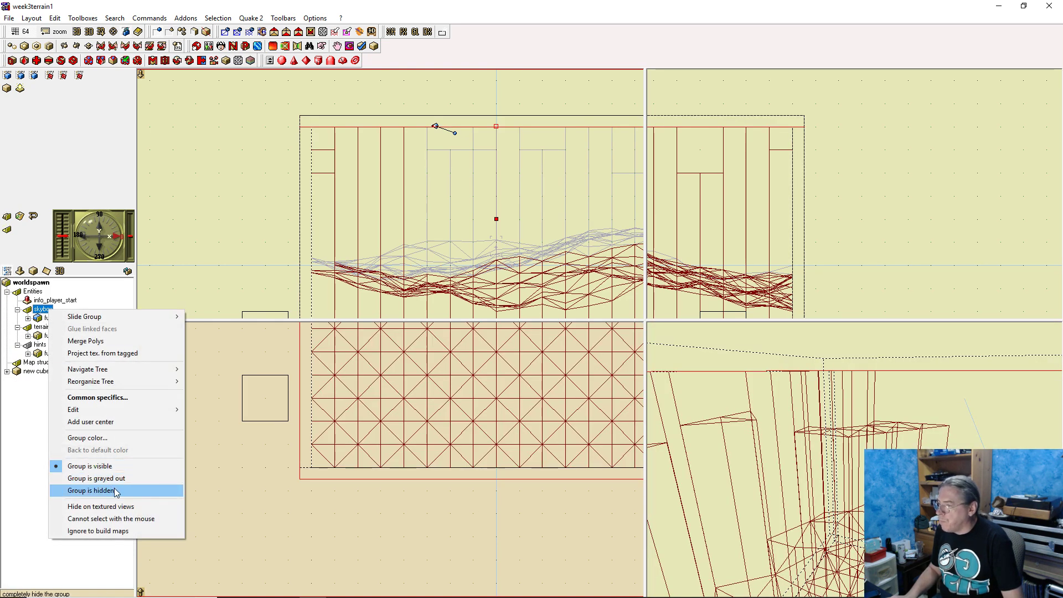
pyautogui.click(91, 491)
# Glue the top of the edge prism near x -277, y -491 to the tagged underside of the sky ceiling
pyautogui.click(386, 432)
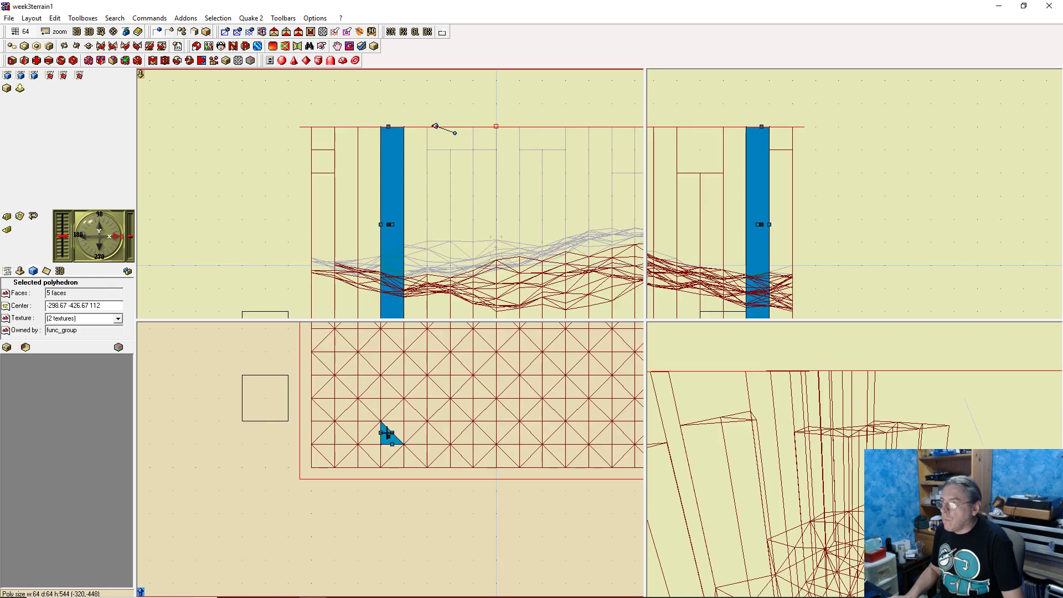
pyautogui.moveTo(391, 445); pyautogui.dragTo(390, 455)
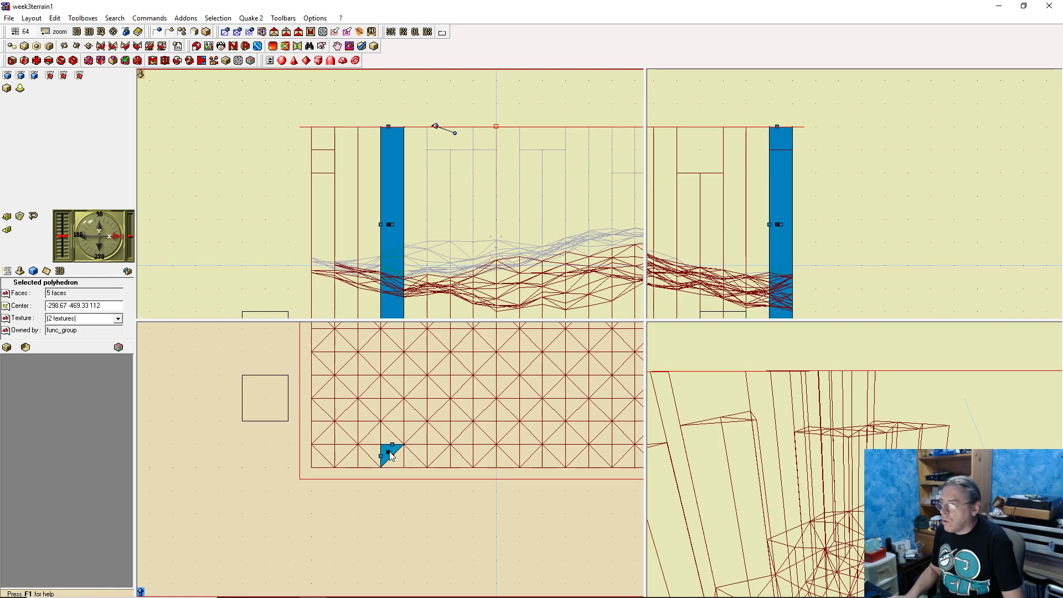
pyautogui.click(397, 460)
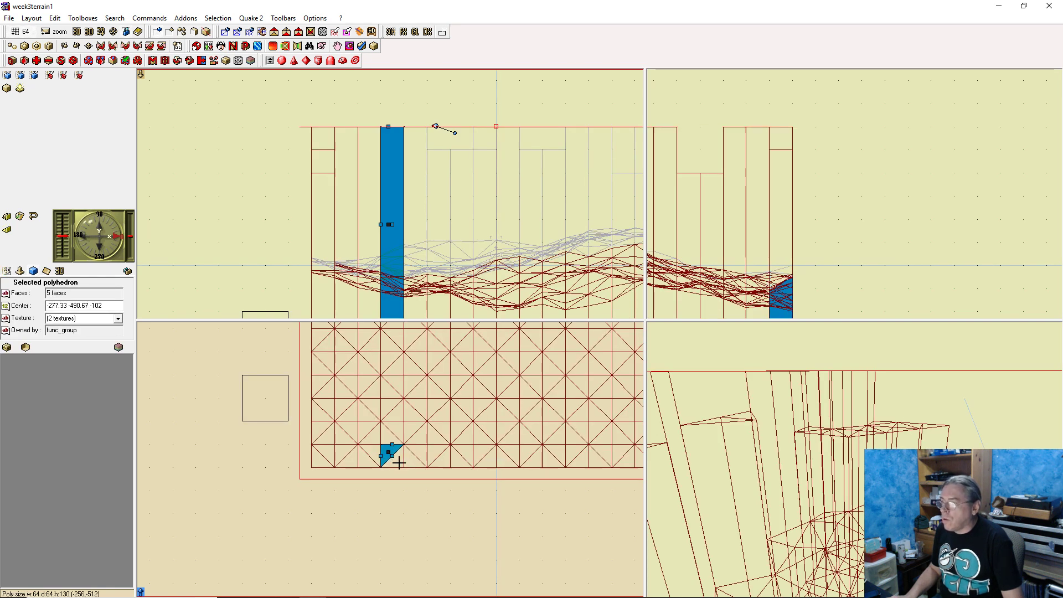
pyautogui.rightClick(398, 281)
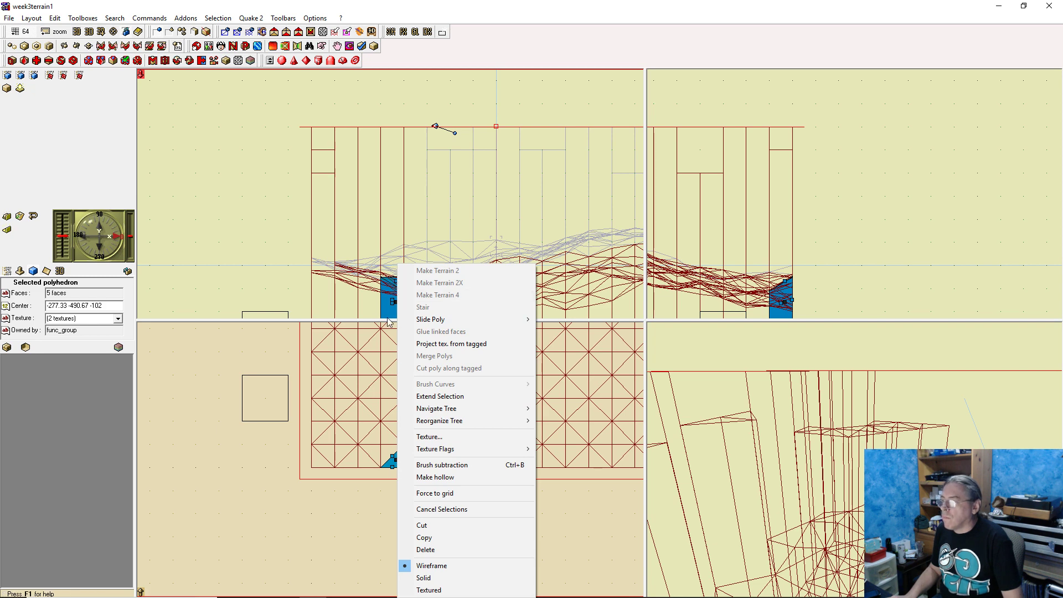
pyautogui.click(386, 469)
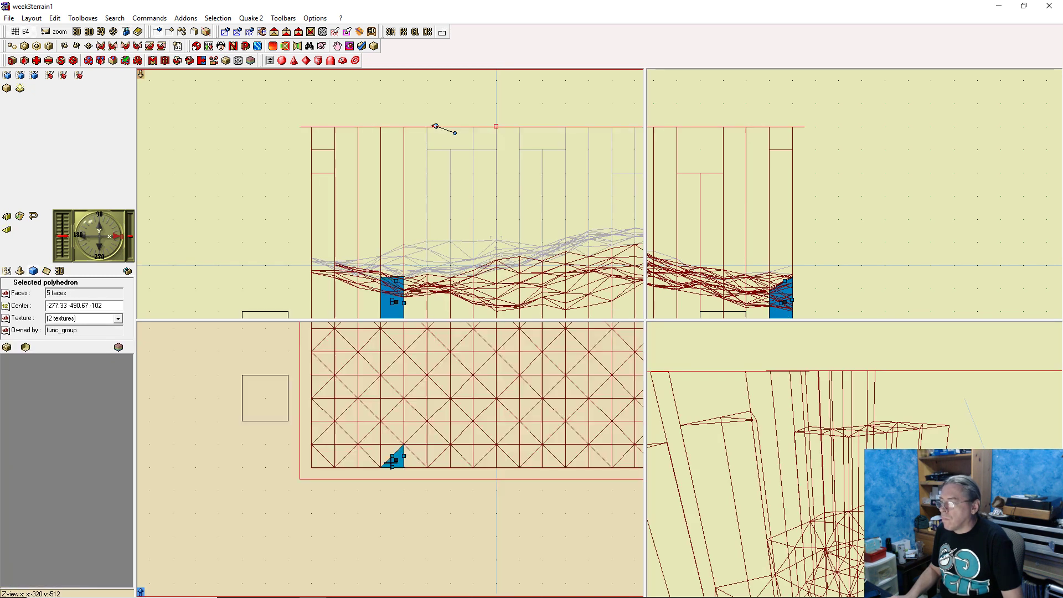
pyautogui.rightClick(397, 282)
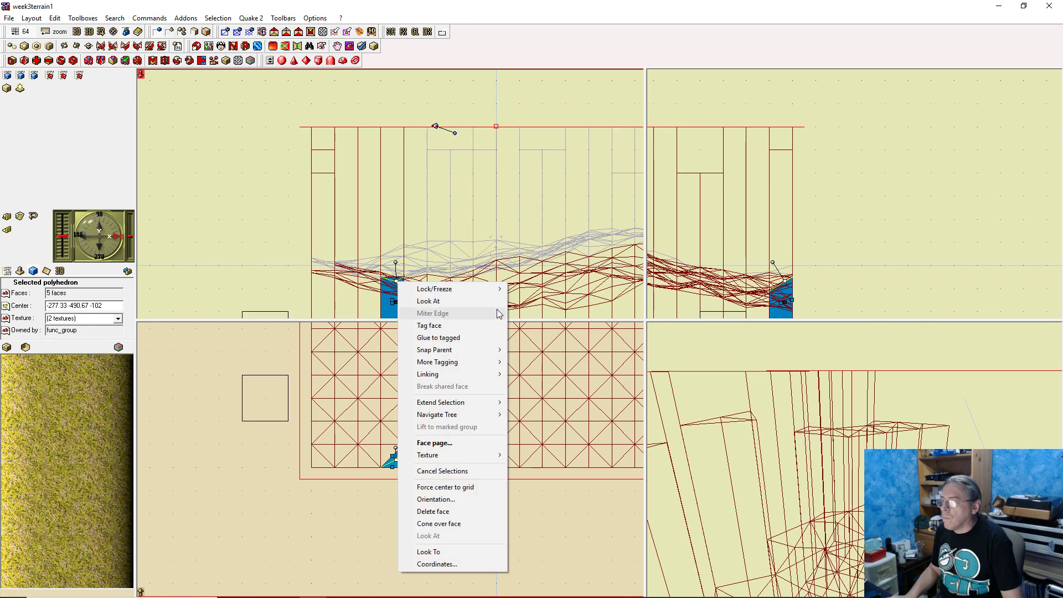
pyautogui.click(480, 339)
# Glue the tops of the edge prisms near x -213, y -469 and x -235, y -491 to the tagged sky ceiling
pyautogui.click(420, 448)
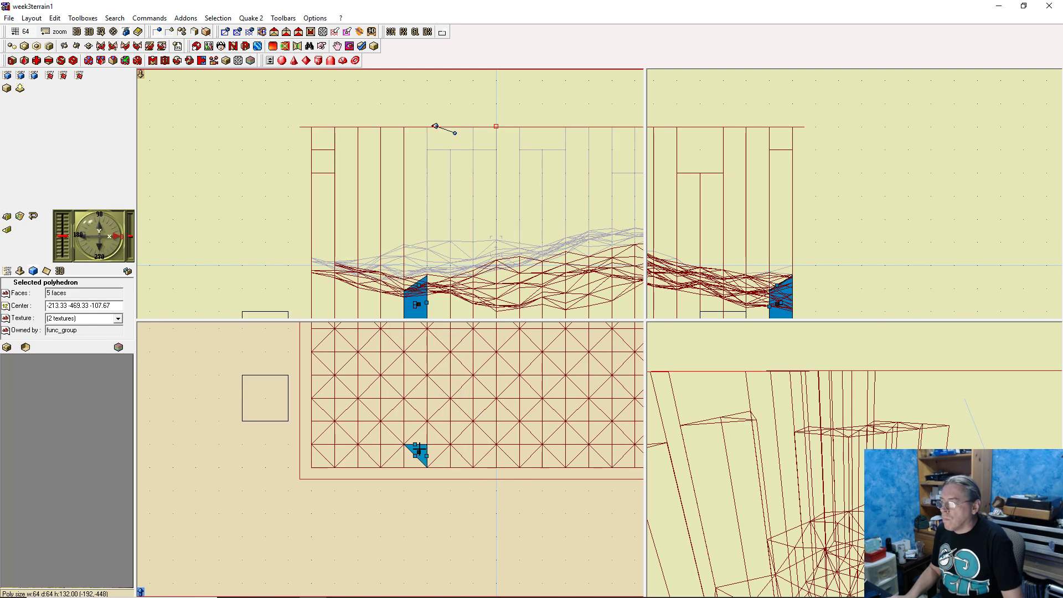
pyautogui.rightClick(419, 285)
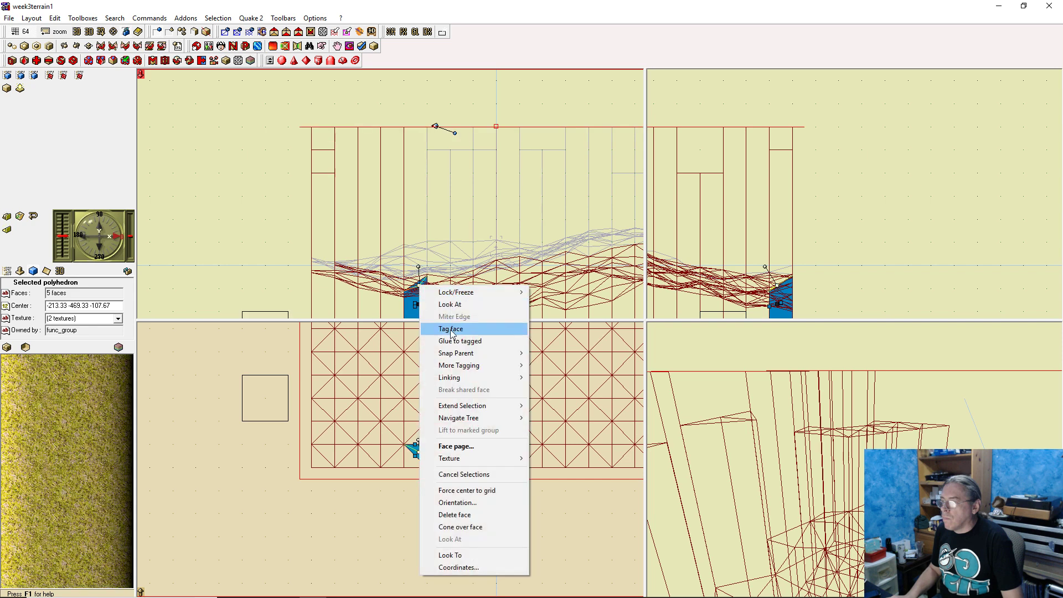
pyautogui.click(476, 339)
pyautogui.hotkey('ctrl', 'z')
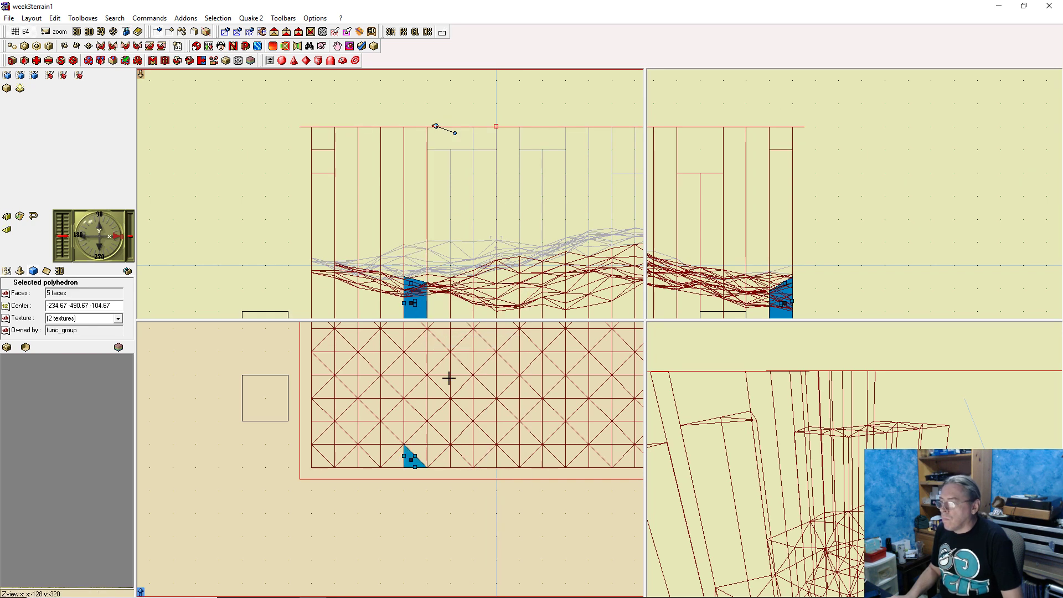
pyautogui.rightClick(411, 284)
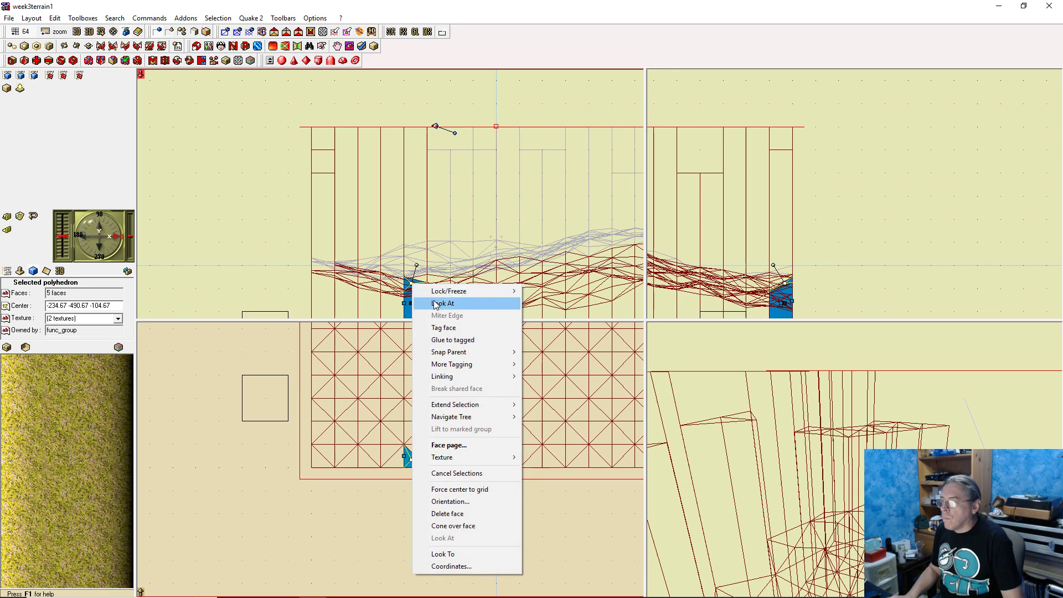
pyautogui.click(453, 341)
# Glue the tops of the edge prisms near x -171, y -469 and x -149, y -491 to the tagged sky ceiling
pyautogui.click(436, 454)
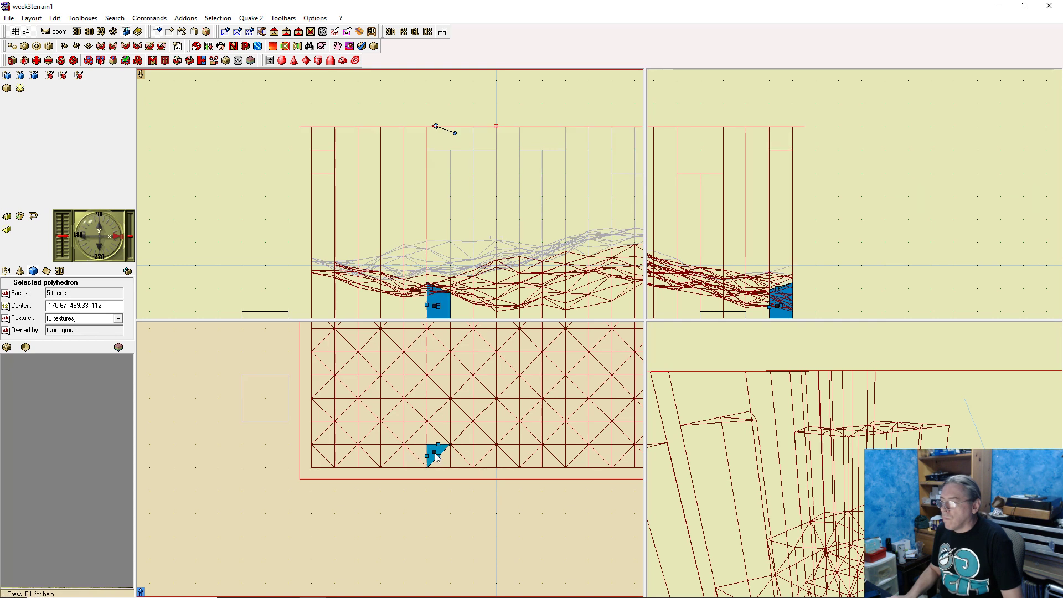
pyautogui.rightClick(436, 287)
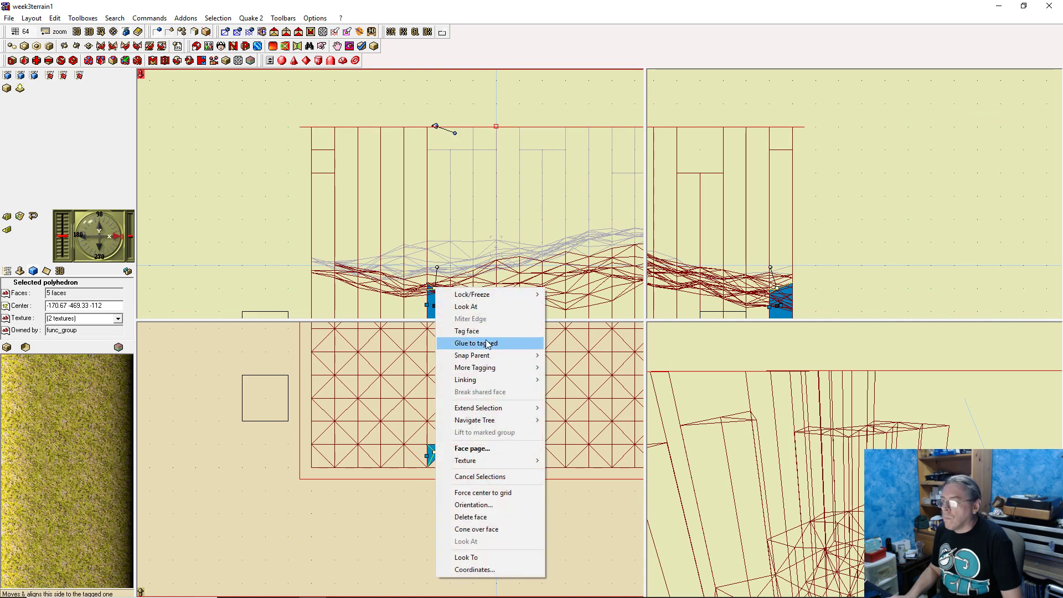
pyautogui.click(476, 343)
pyautogui.click(443, 455)
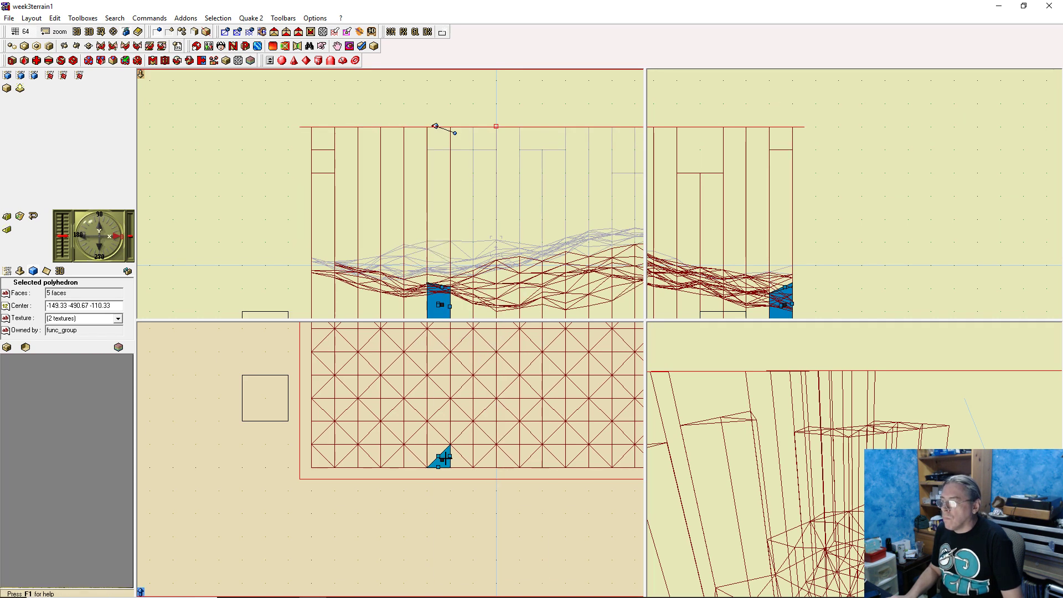
pyautogui.rightClick(443, 287)
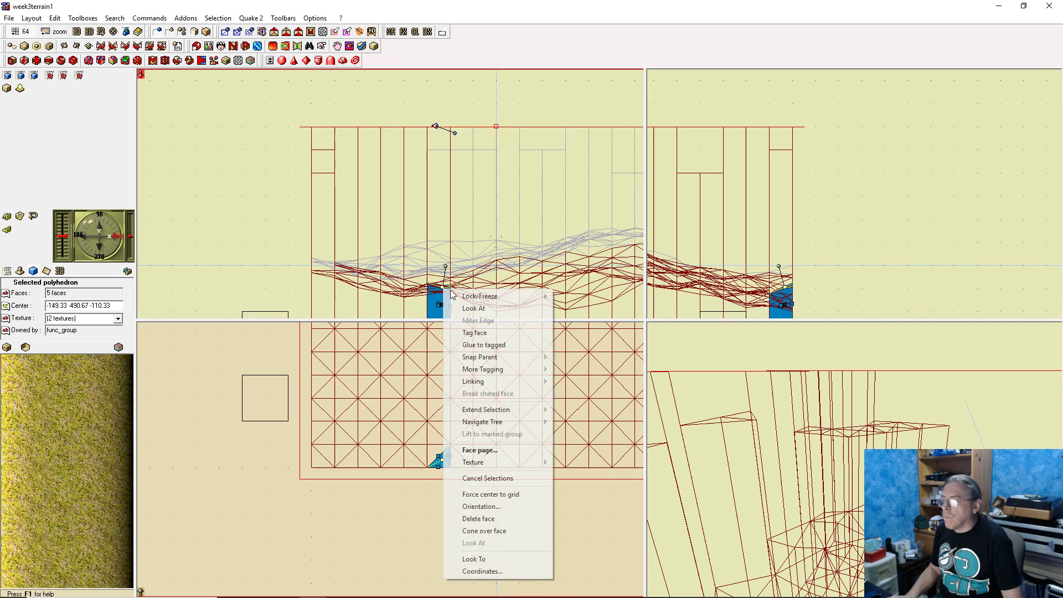
pyautogui.click(486, 344)
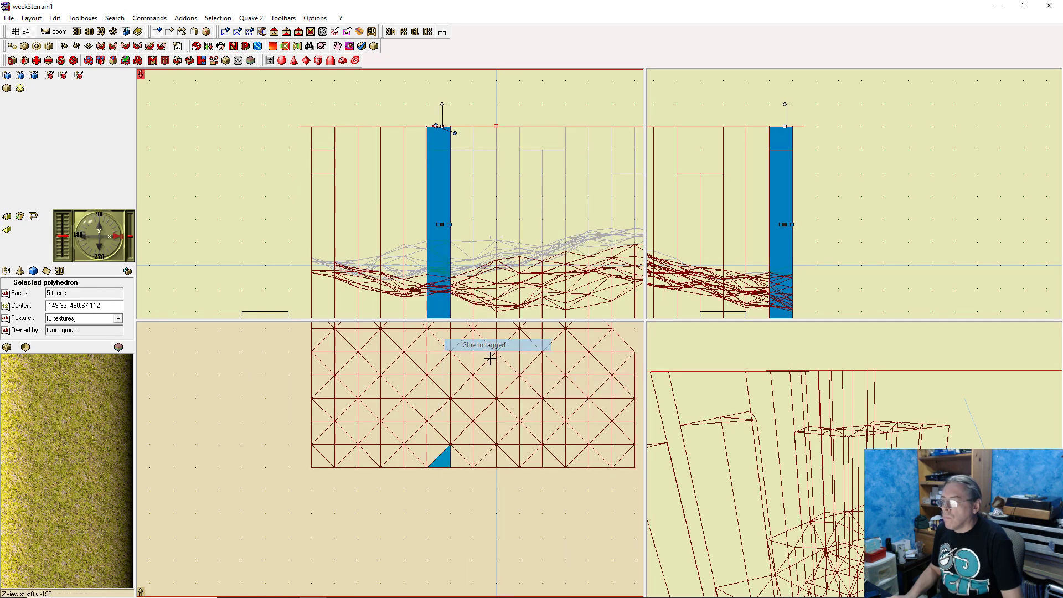
# Glue the top of the edge prism near x -107, y -491 to the sky ceiling and lower that top to z 320
pyautogui.click(458, 458)
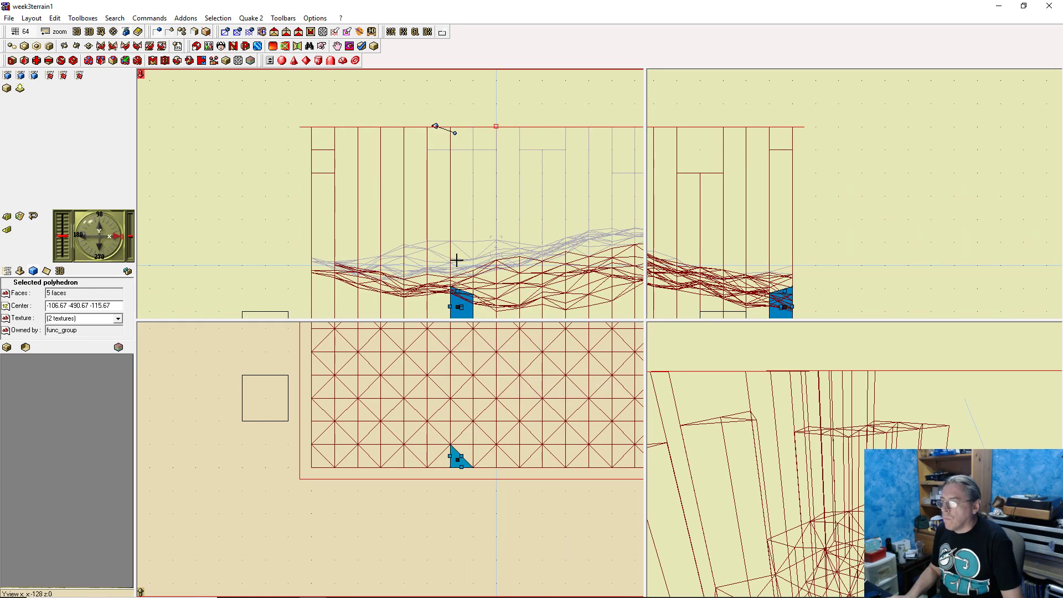
pyautogui.rightClick(455, 291)
pyautogui.click(532, 345)
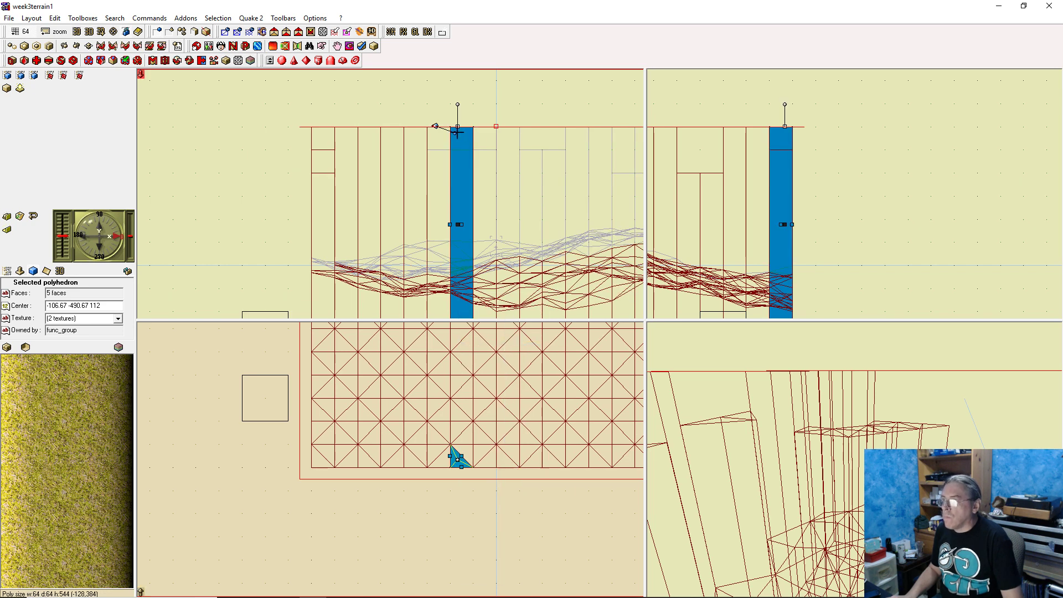
pyautogui.moveTo(457, 127); pyautogui.dragTo(457, 149)
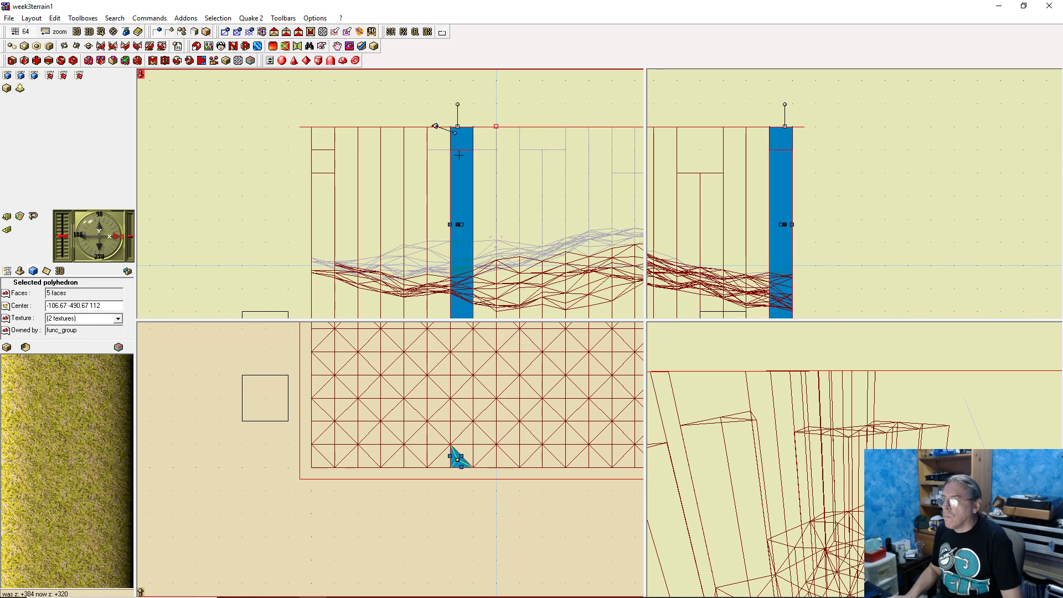
# Glue the top of the edge prism near x -21, y -491 to the sky ceiling and lower that top to z 320
pyautogui.click(489, 462)
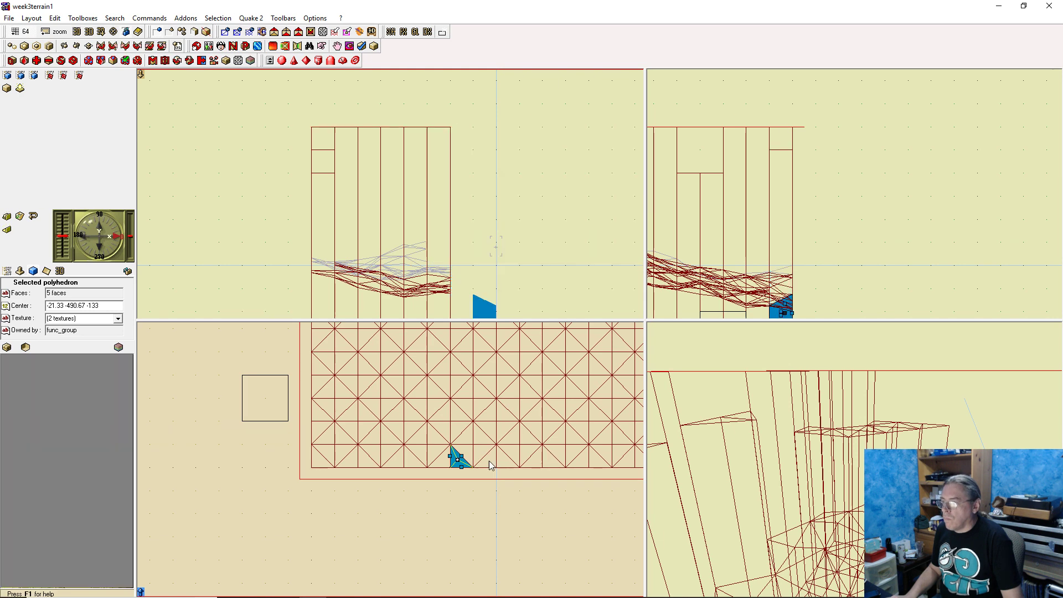
pyautogui.rightClick(490, 301)
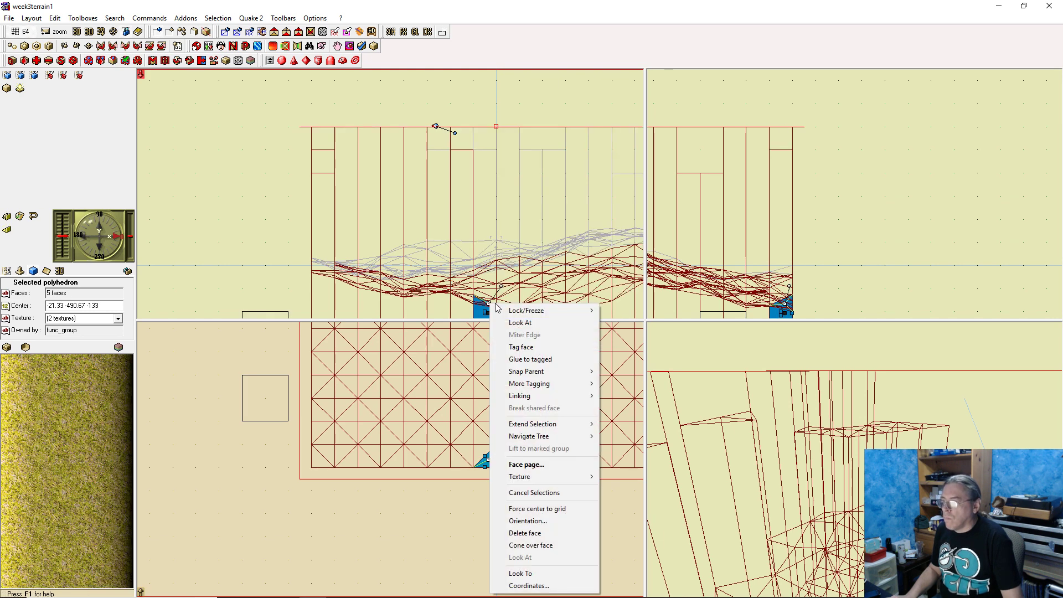
pyautogui.click(532, 359)
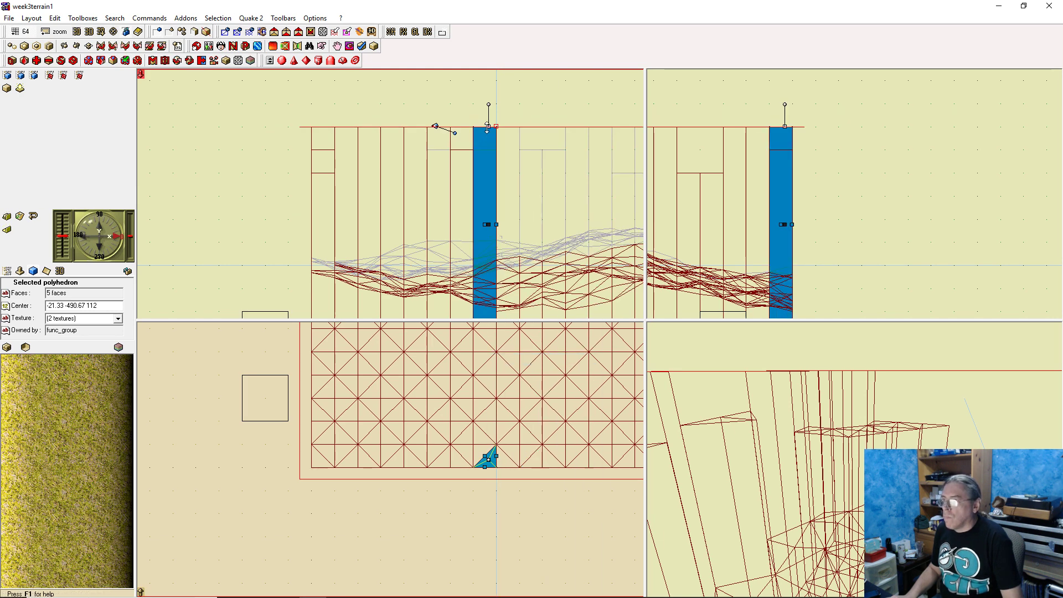
pyautogui.moveTo(487, 128); pyautogui.dragTo(487, 150)
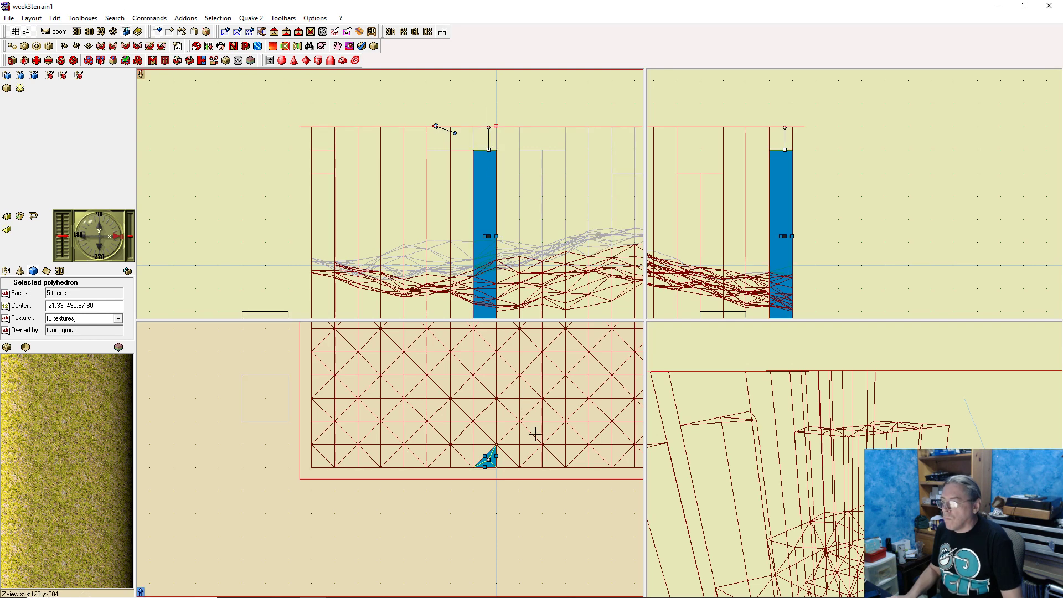
# Glue the tops of the prisms near x 21, y -491 and x 43, y -469 to the sky ceiling and lower both to z 320
pyautogui.click(505, 460)
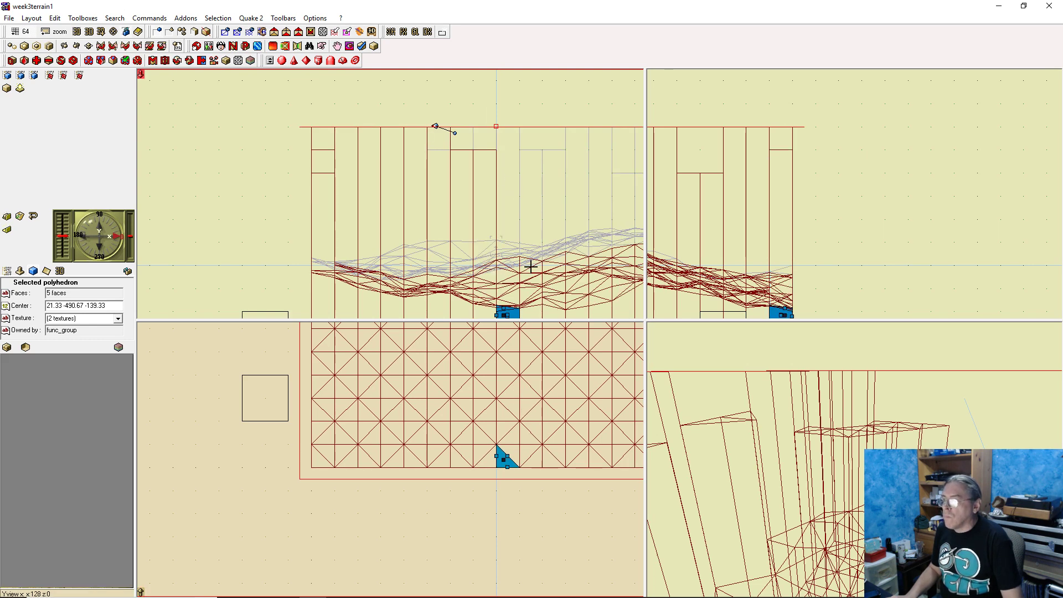
pyautogui.rightClick(502, 305)
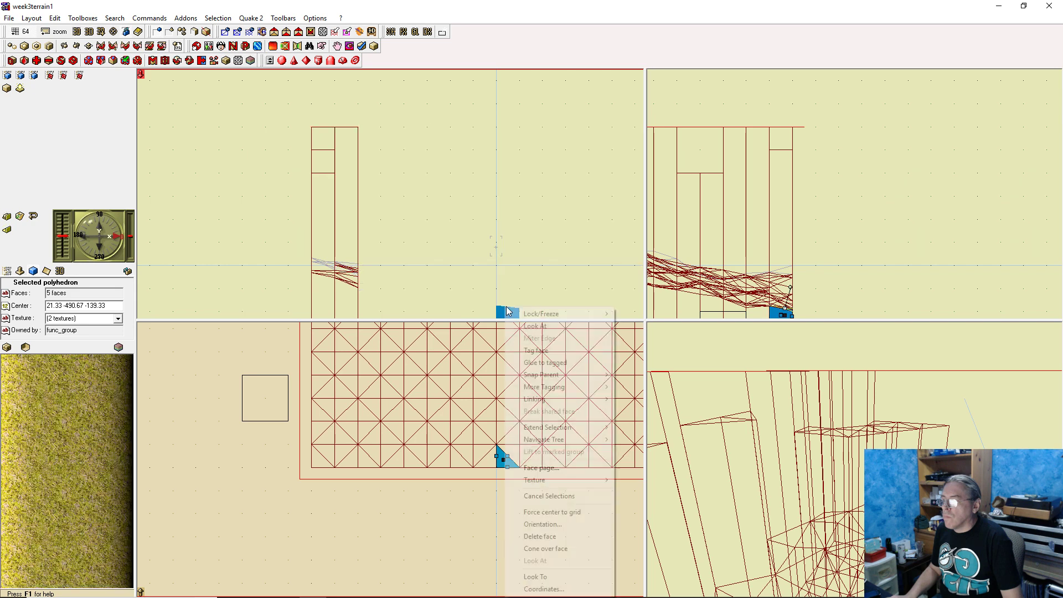
pyautogui.click(575, 362)
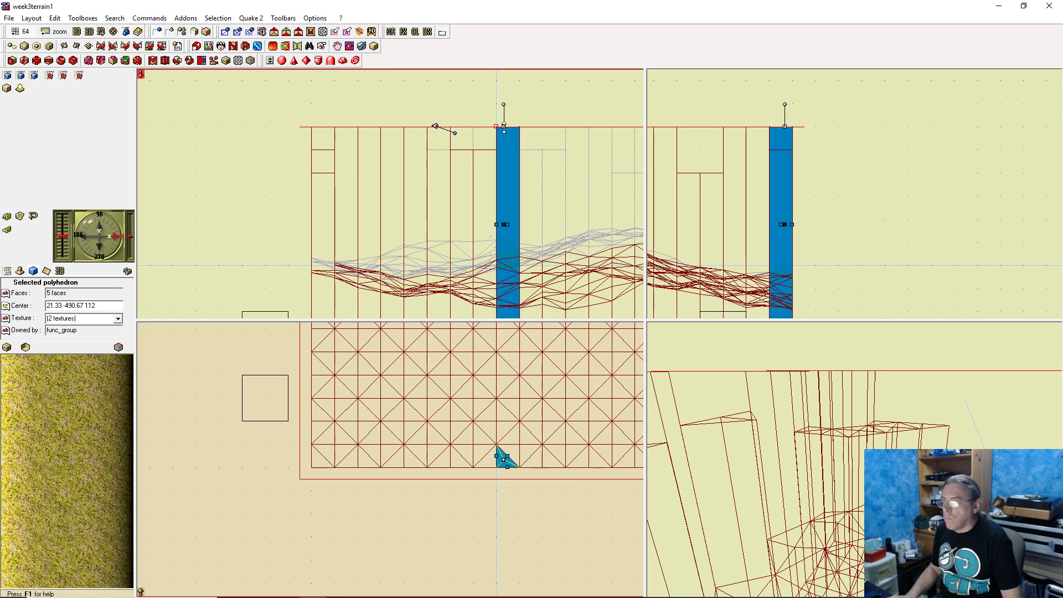
pyautogui.click(509, 453)
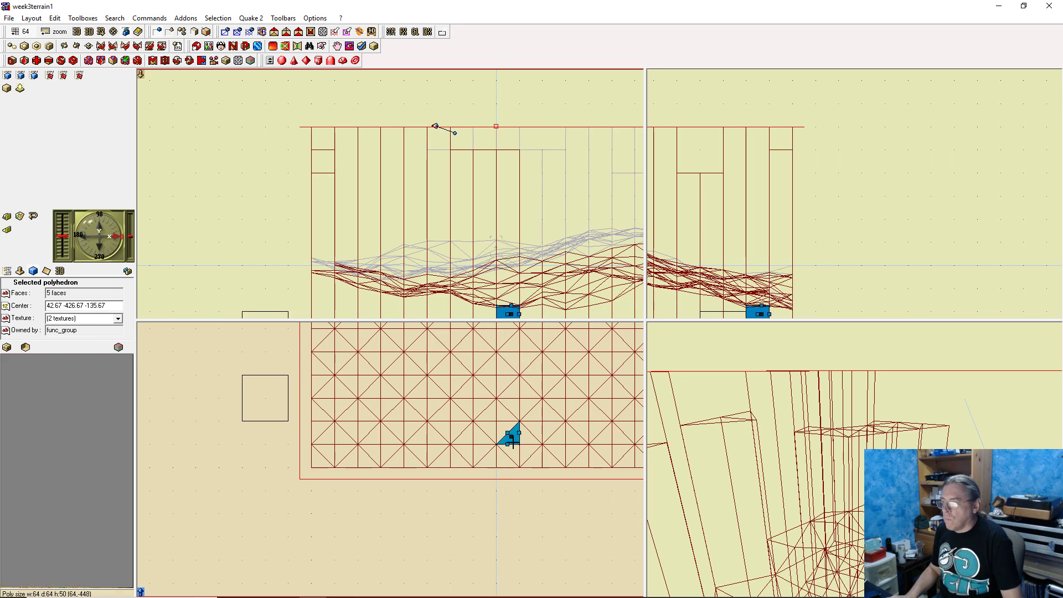
pyautogui.rightClick(511, 305)
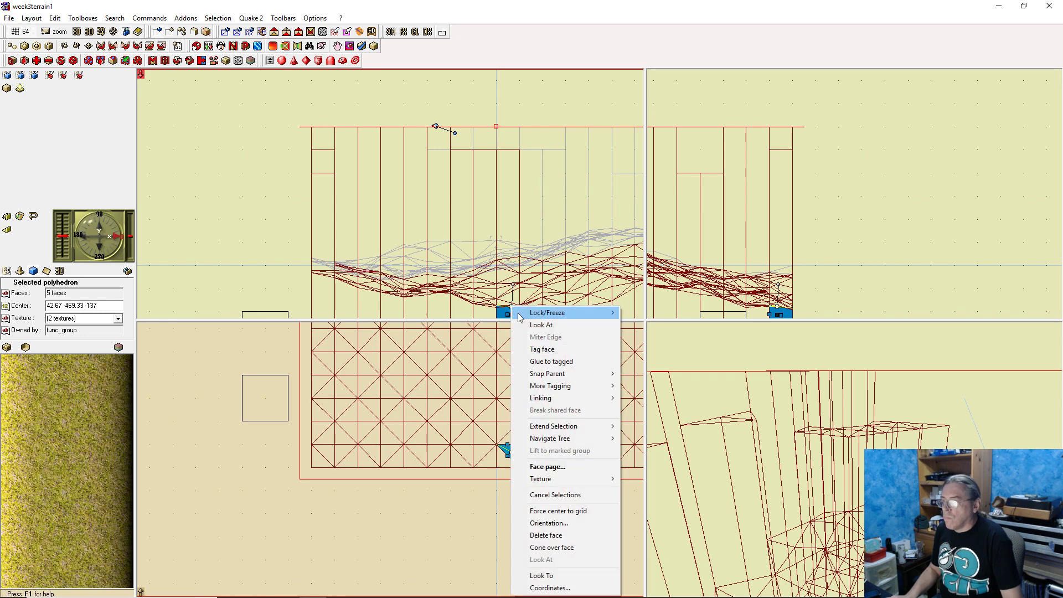
pyautogui.click(556, 361)
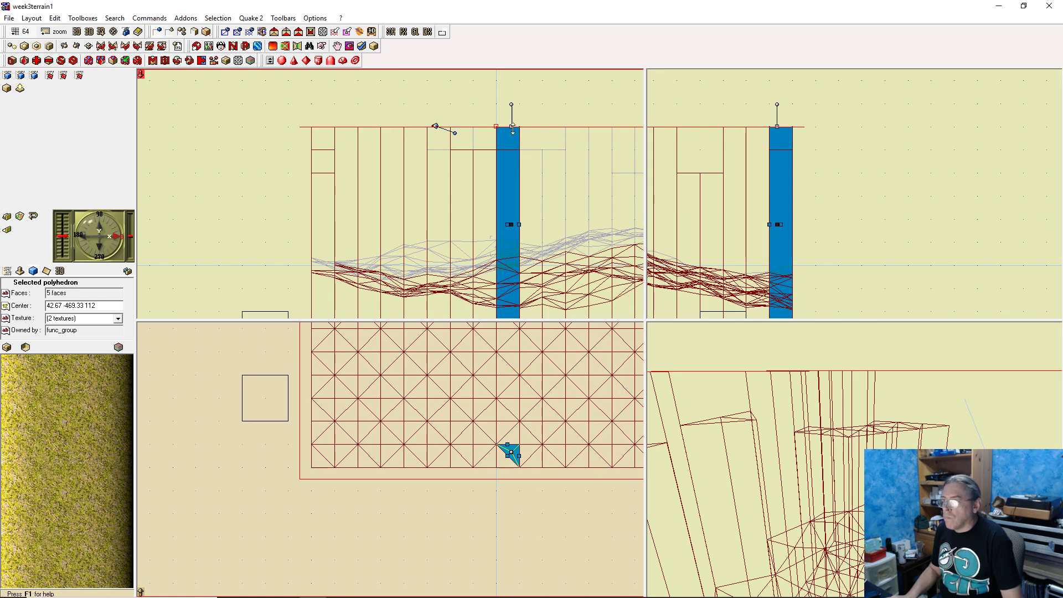
pyautogui.moveTo(511, 127); pyautogui.dragTo(511, 149)
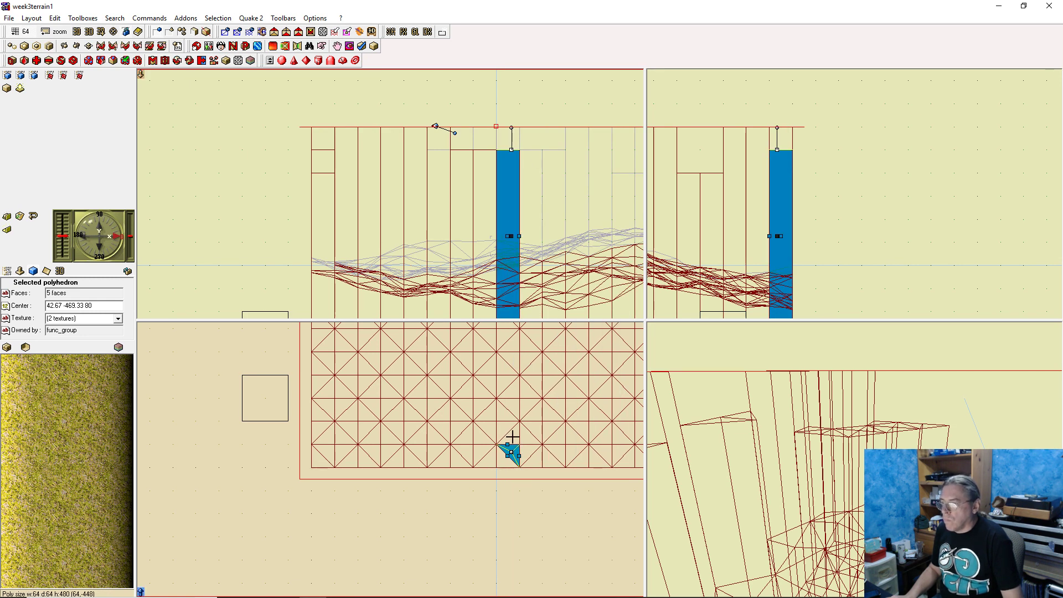
# Glue the top of the prism near x 43, y -427 to the sky ceiling and lower that top to z 320
pyautogui.click(512, 437)
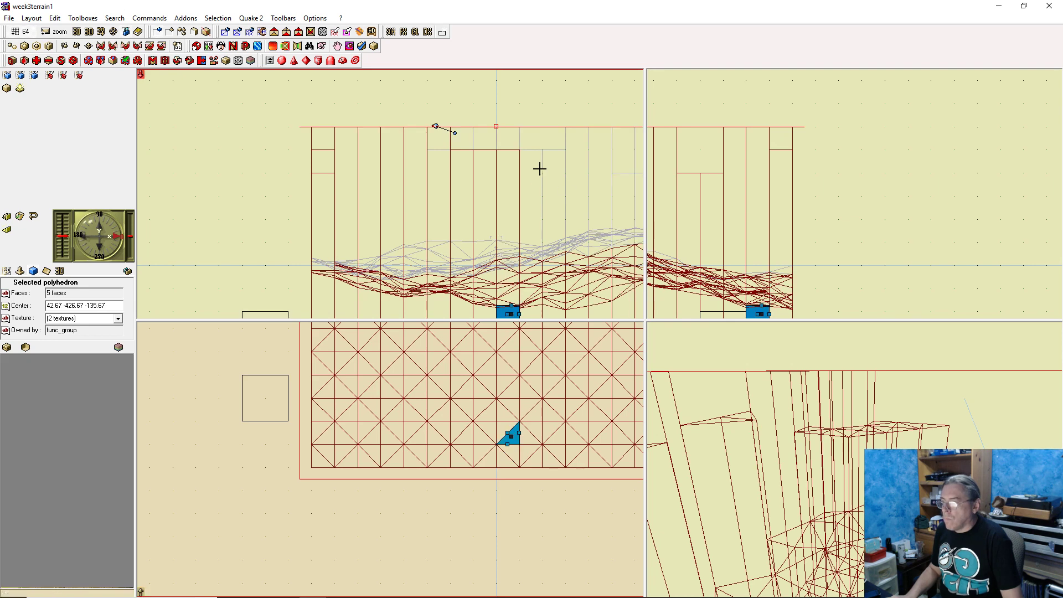
pyautogui.rightClick(512, 303)
pyautogui.click(556, 359)
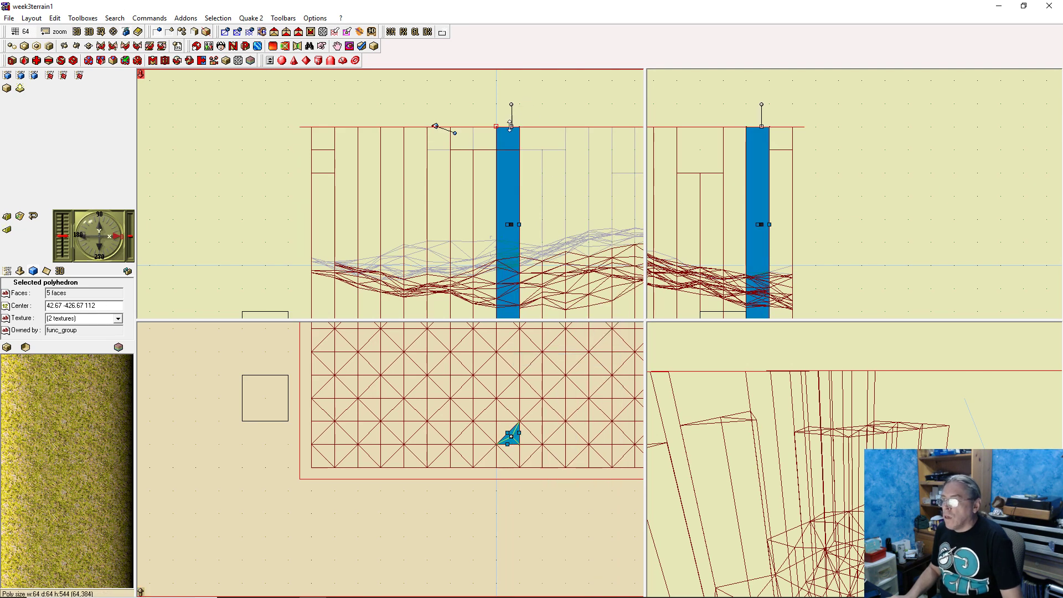
pyautogui.moveTo(509, 127); pyautogui.dragTo(510, 150)
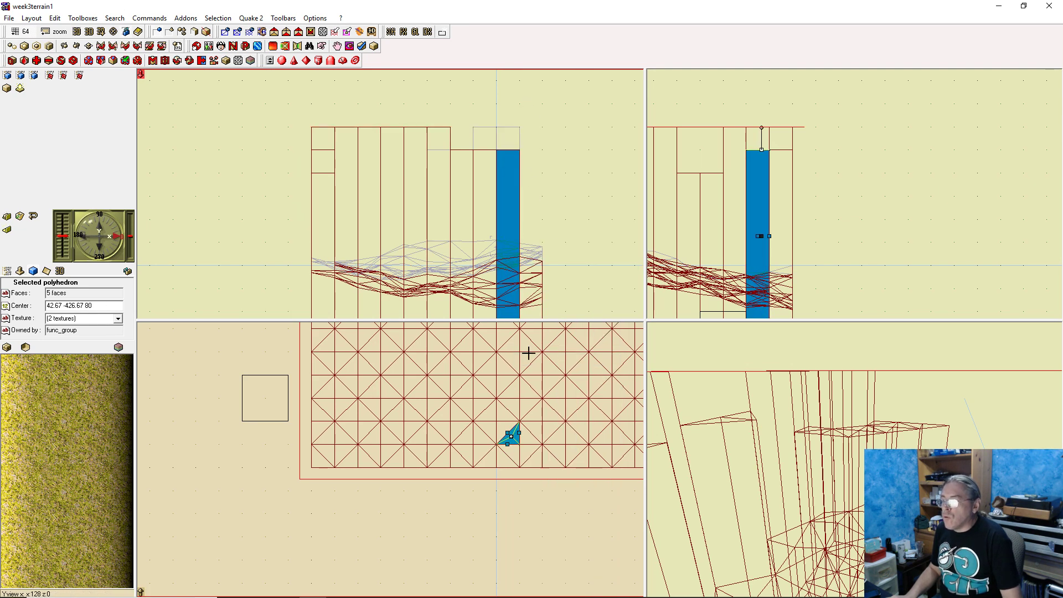
# Glue the top of the prism near x 85, y -427 to the sky ceiling and lower that top to z 320
pyautogui.click(526, 435)
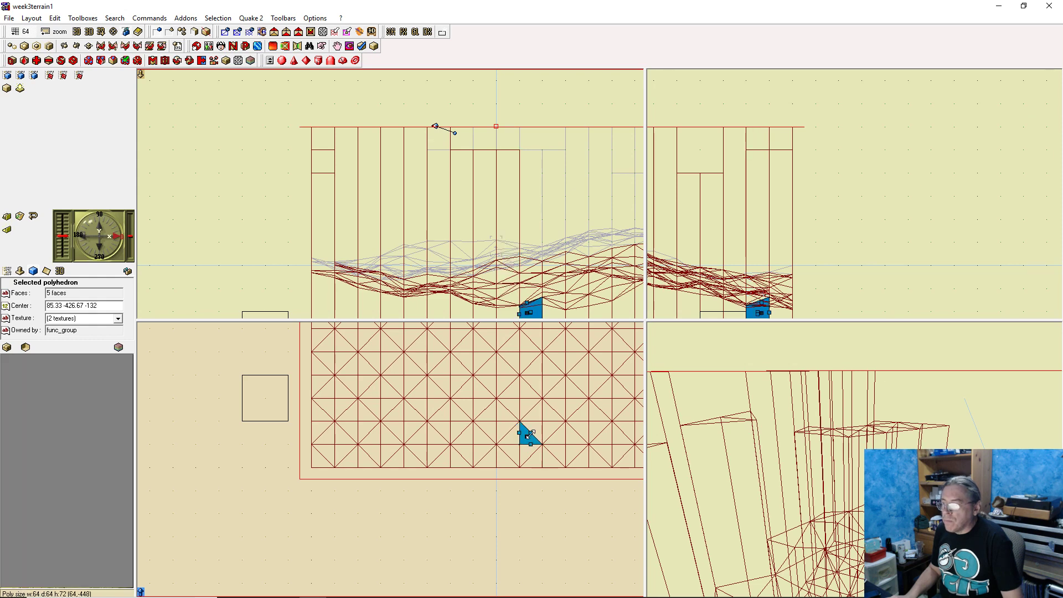
pyautogui.rightClick(529, 302)
pyautogui.click(570, 358)
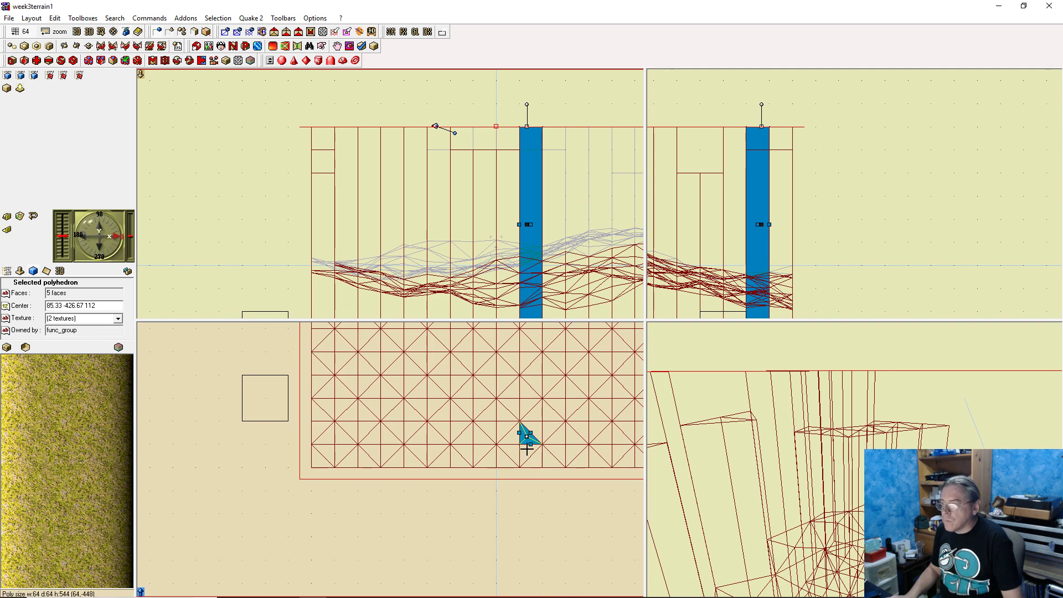
pyautogui.moveTo(527, 127); pyautogui.dragTo(527, 150)
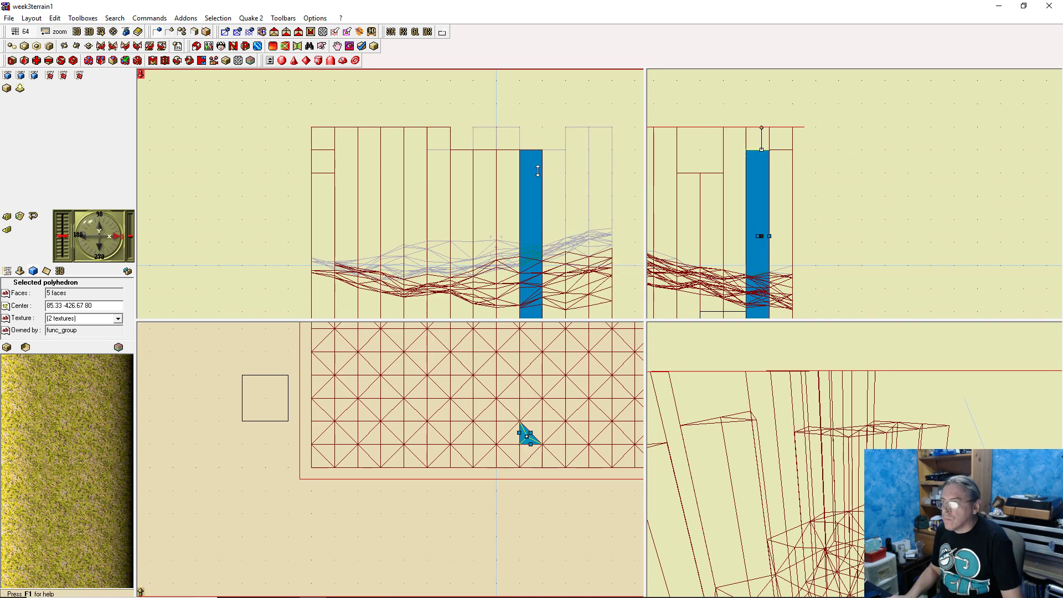
# Glue the tops of the prisms near x 85, y -469 and x 107, y -491 to the tagged sky ceiling
pyautogui.click(525, 454)
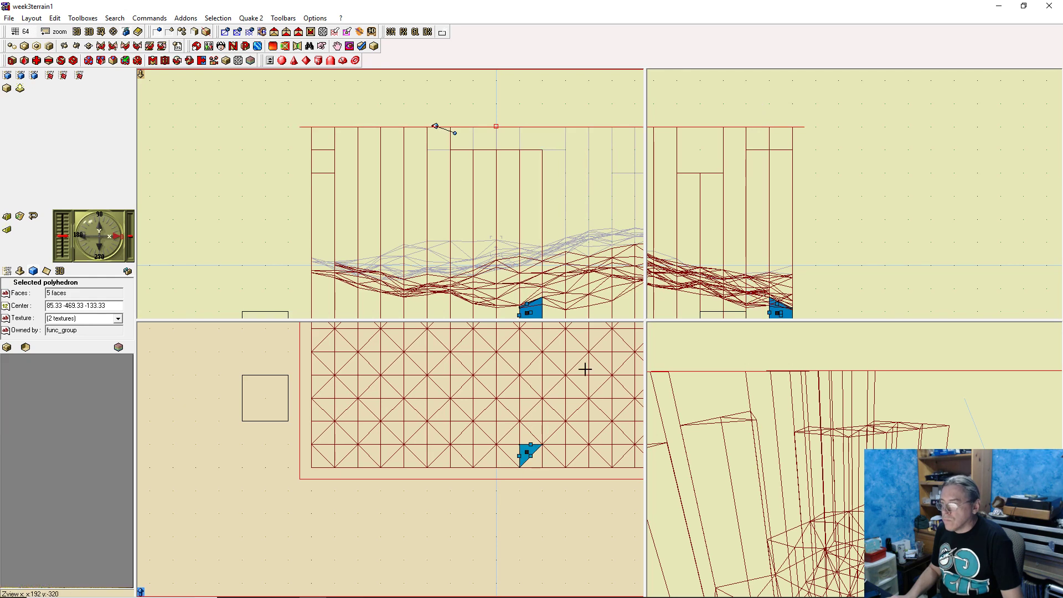
pyautogui.rightClick(526, 302)
pyautogui.click(581, 360)
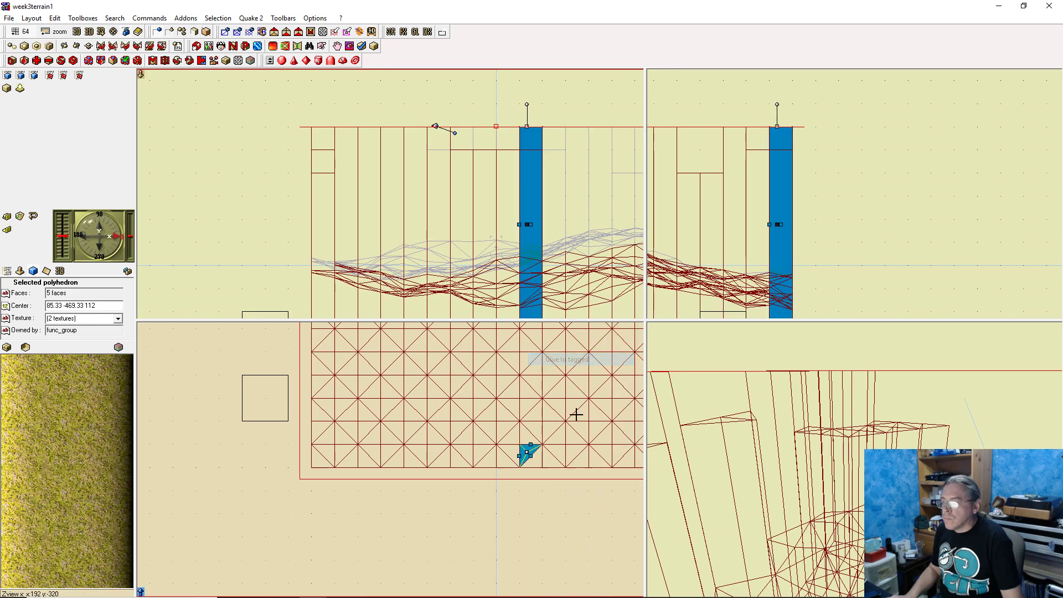
pyautogui.click(539, 462)
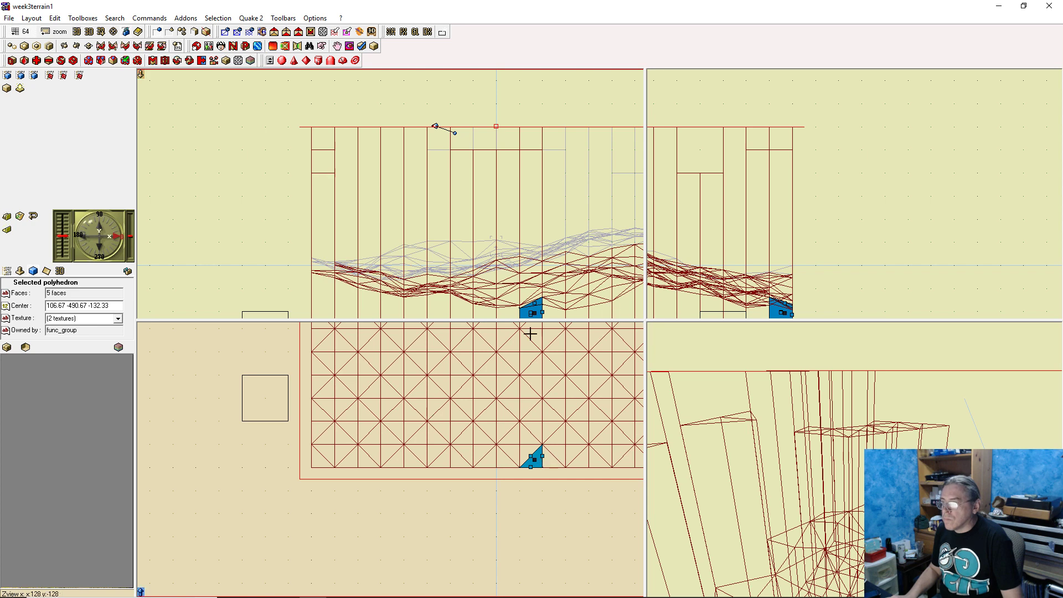
pyautogui.rightClick(535, 305)
pyautogui.click(594, 360)
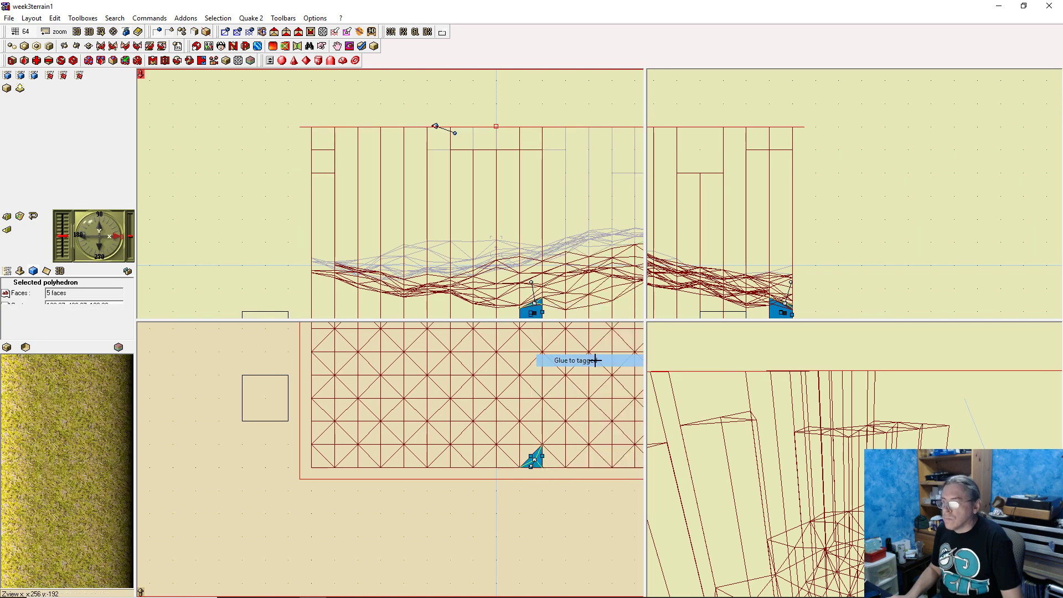
# Glue the tops of the prisms near x 149, y -491 and x 171, y -469 to the tagged sky ceiling
pyautogui.click(549, 468)
pyautogui.click(551, 458)
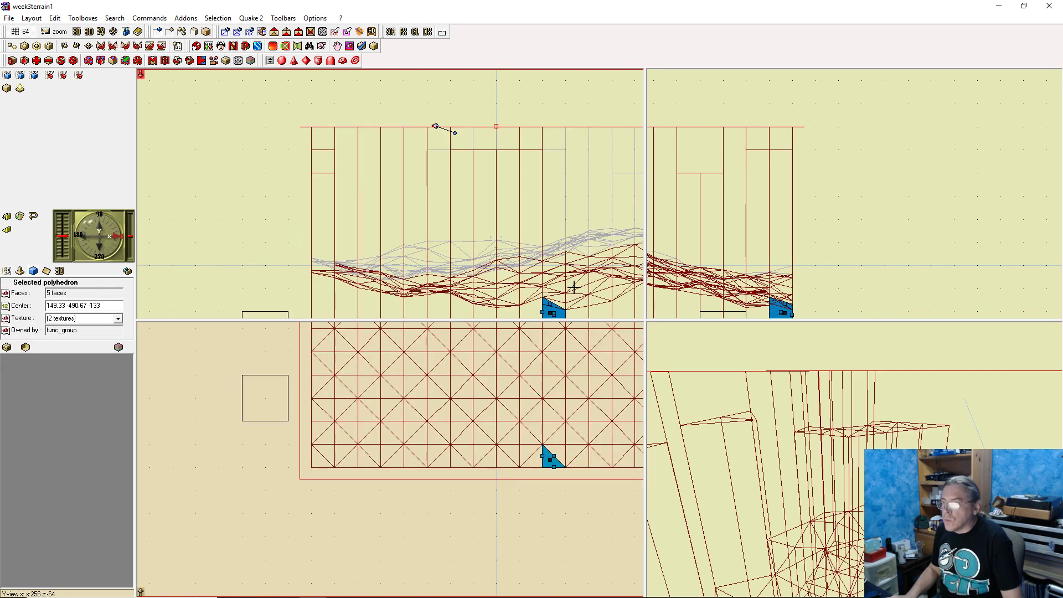
pyautogui.rightClick(550, 305)
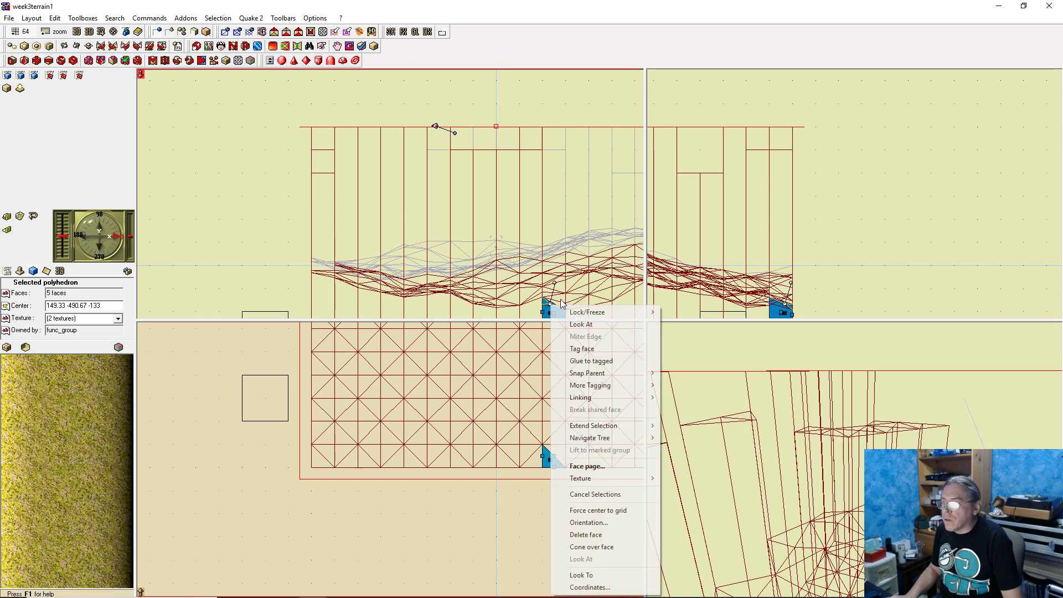
pyautogui.click(597, 361)
pyautogui.hotkey('ctrl', 'z')
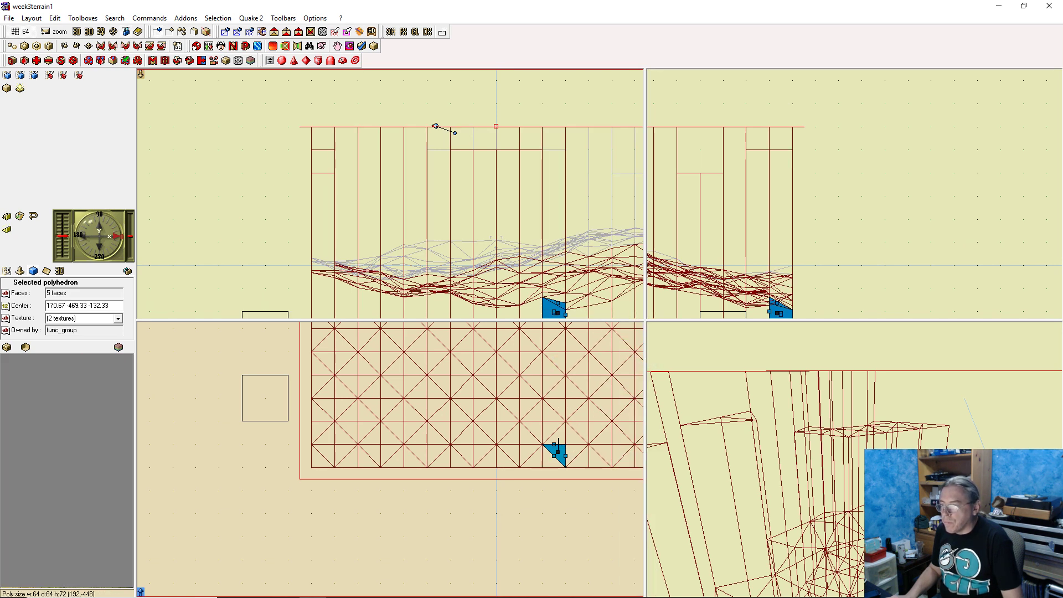
pyautogui.rightClick(558, 303)
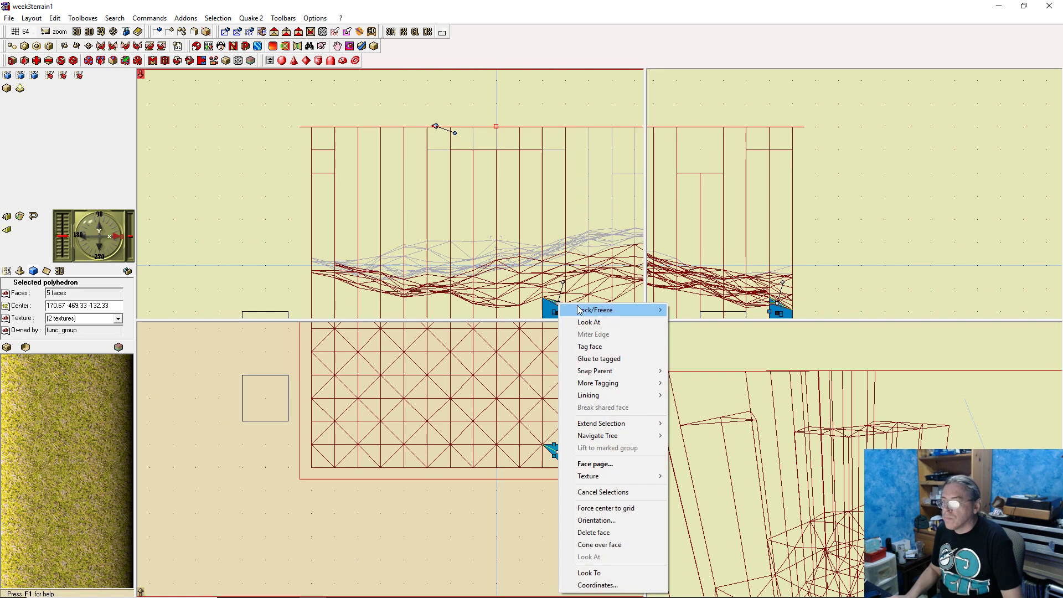
pyautogui.click(610, 361)
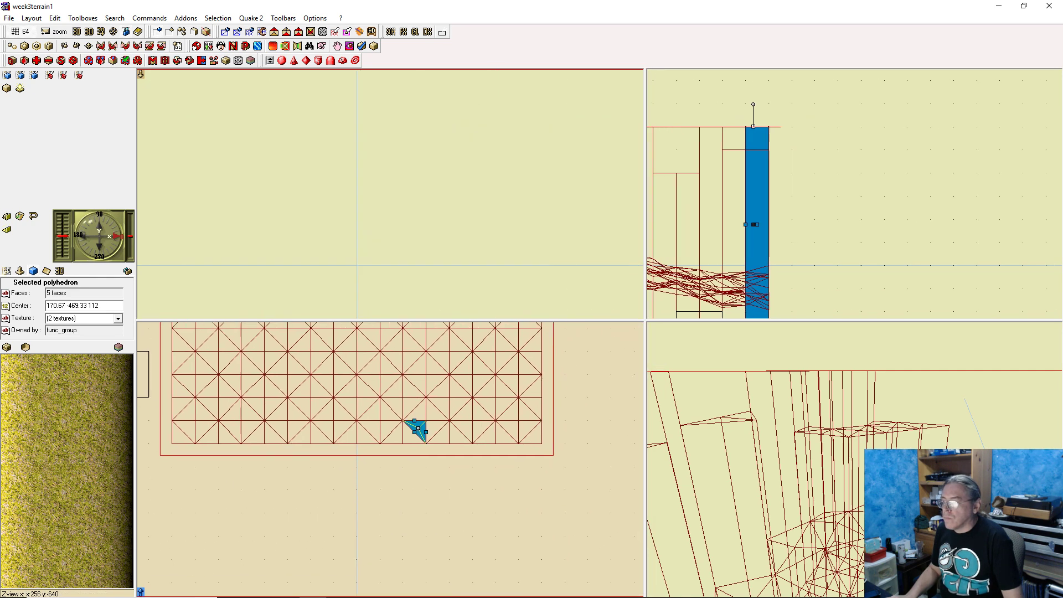
# Glue the tops of the prisms near x 213, y -469 and x 235, y -491 to the tagged sky ceiling
pyautogui.hotkey('ctrl', 'z')
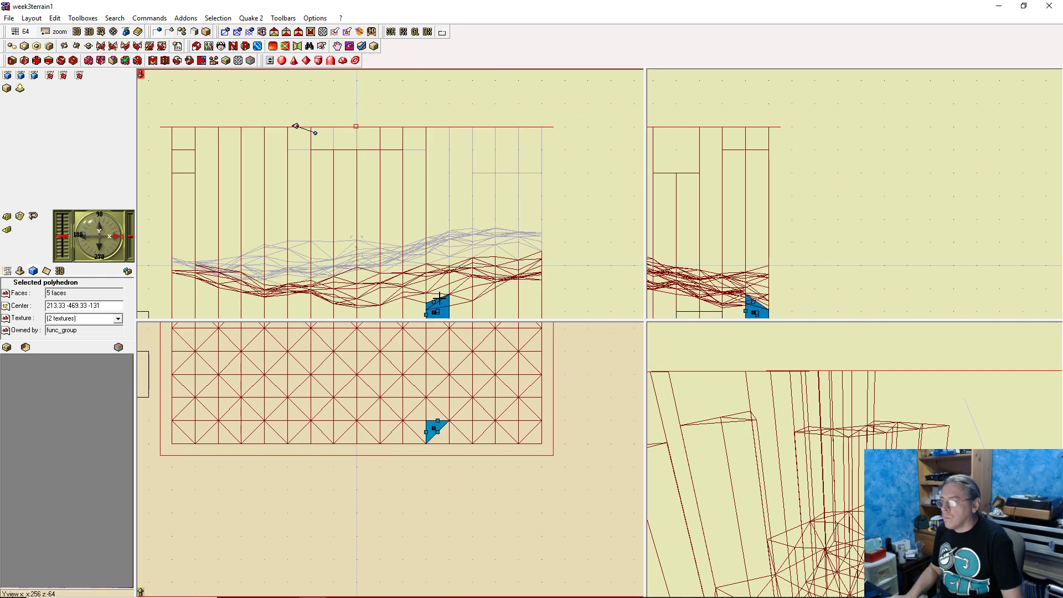
pyautogui.rightClick(435, 303)
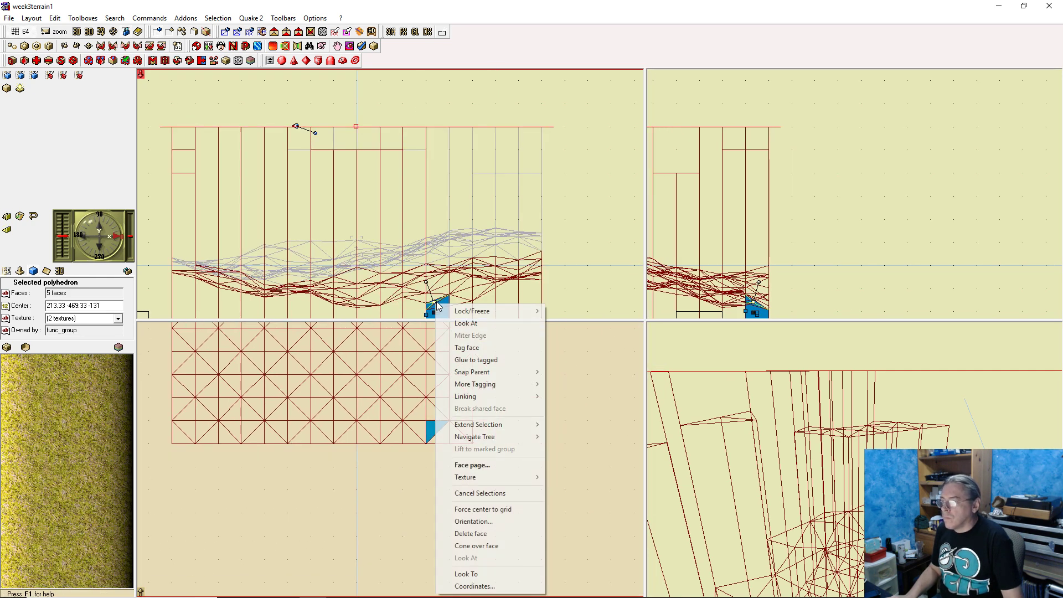
pyautogui.click(491, 361)
pyautogui.hotkey('ctrl', 'z')
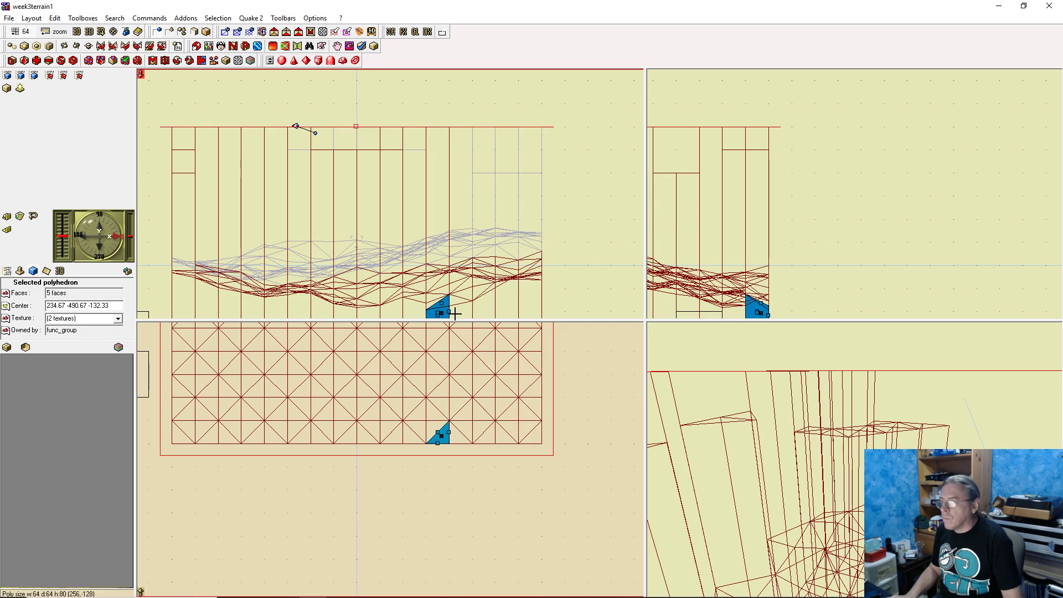
pyautogui.rightClick(441, 303)
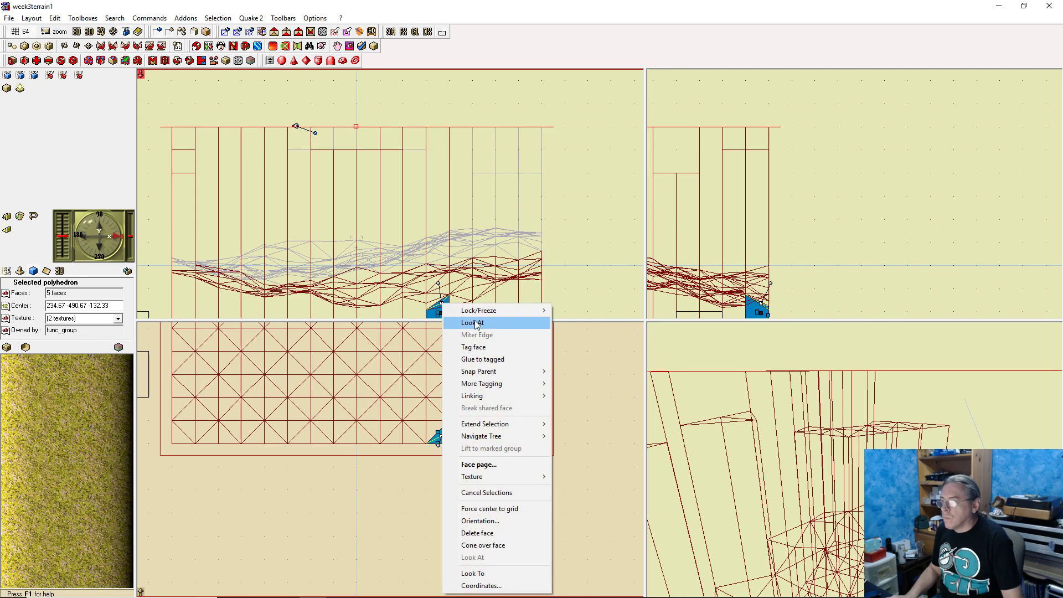
pyautogui.click(490, 356)
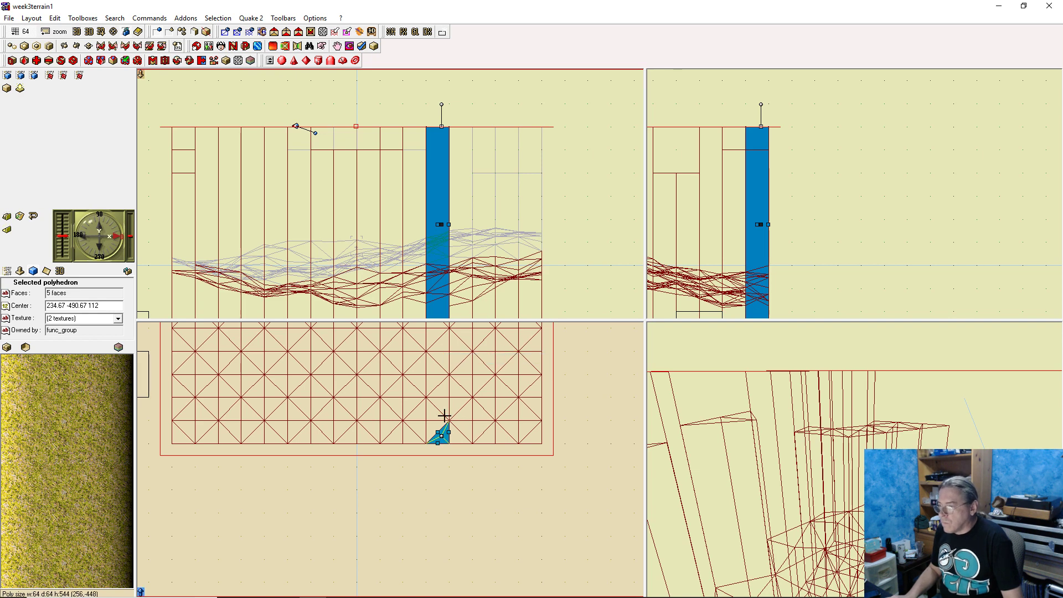
# Glue the top of the prism near x 171, y -427 to the sky ceiling and lower that top to z 256
pyautogui.hotkey('ctrl', 'z')
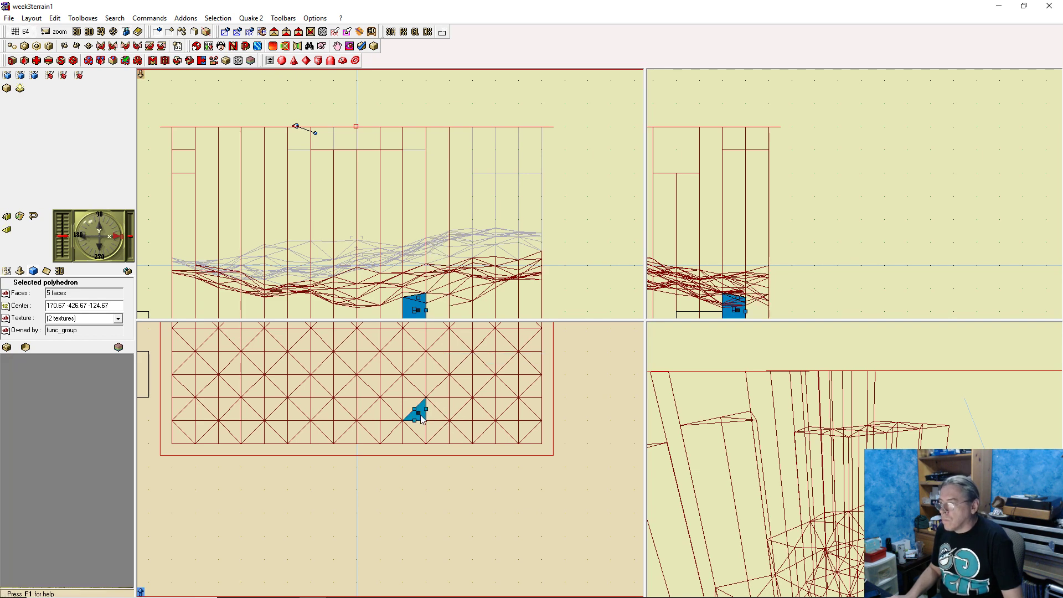
pyautogui.rightClick(419, 300)
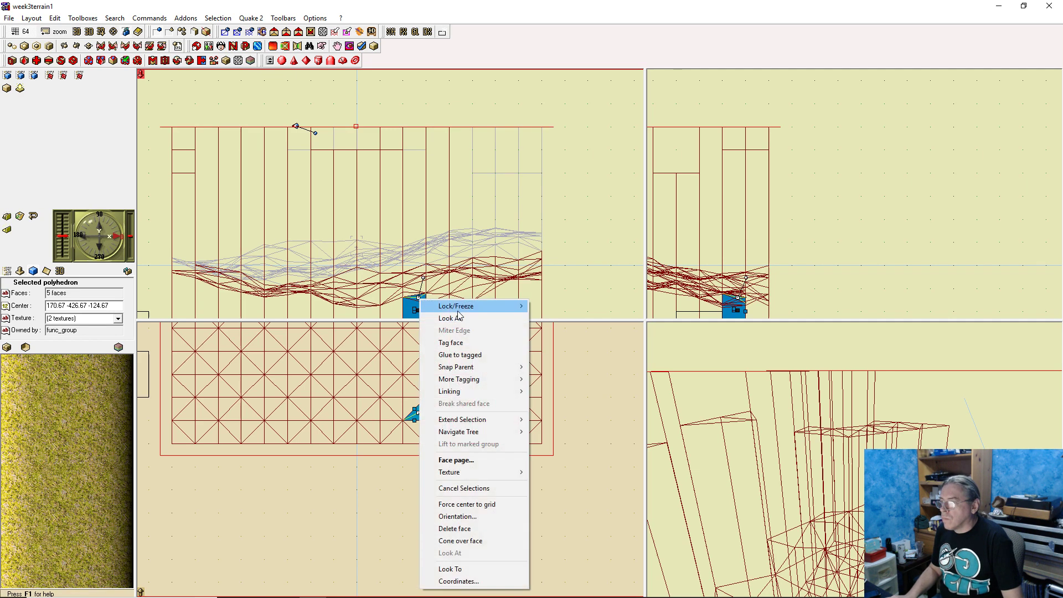
pyautogui.click(469, 353)
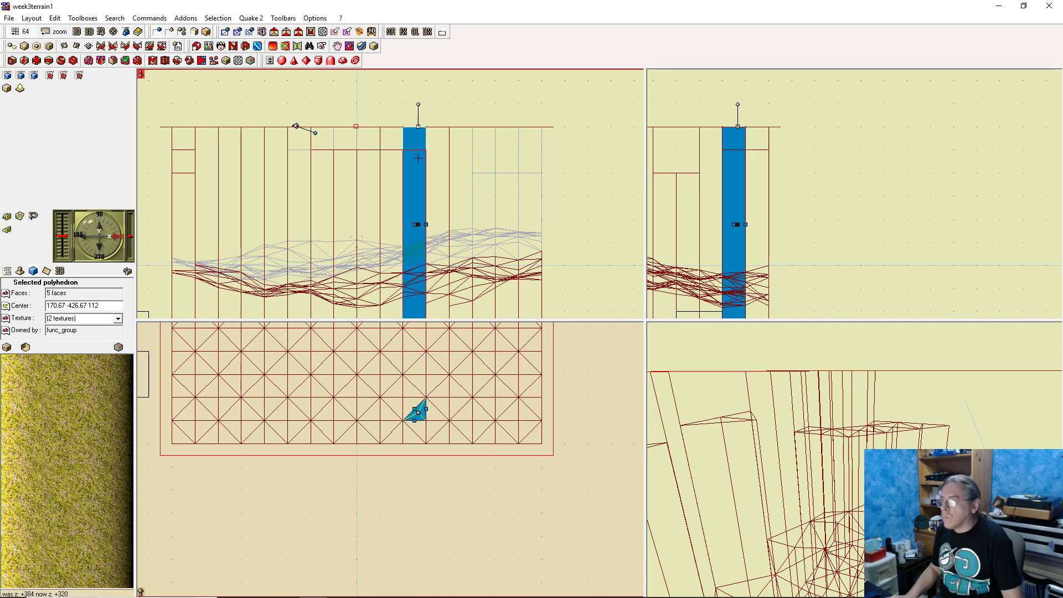
pyautogui.moveTo(419, 125); pyautogui.dragTo(420, 173)
# Glue the top of the prism near x 213, y -427 to the sky ceiling and lower that top to z 256
pyautogui.click(437, 410)
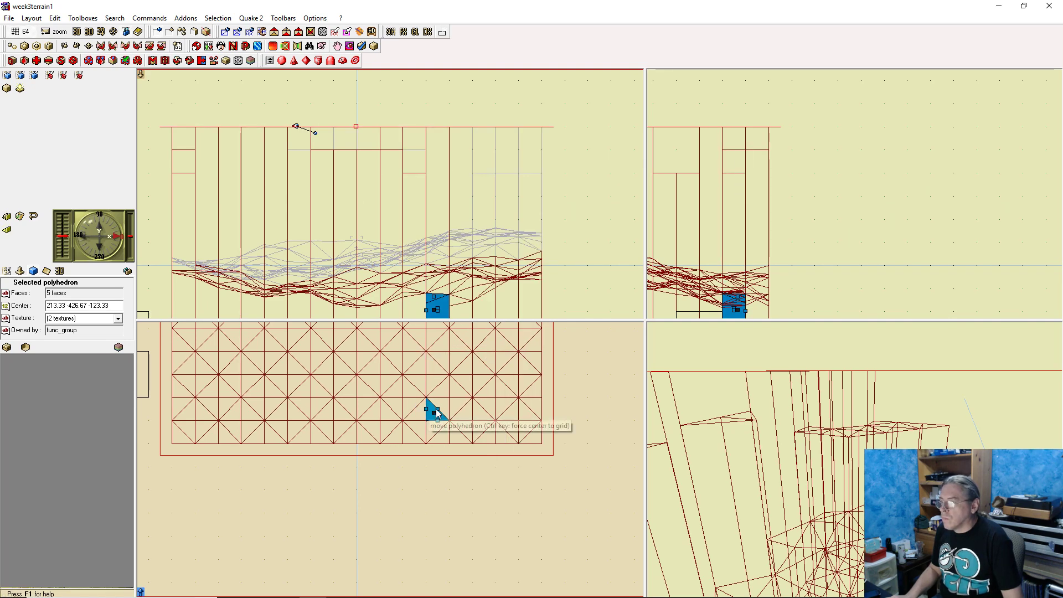
pyautogui.rightClick(434, 298)
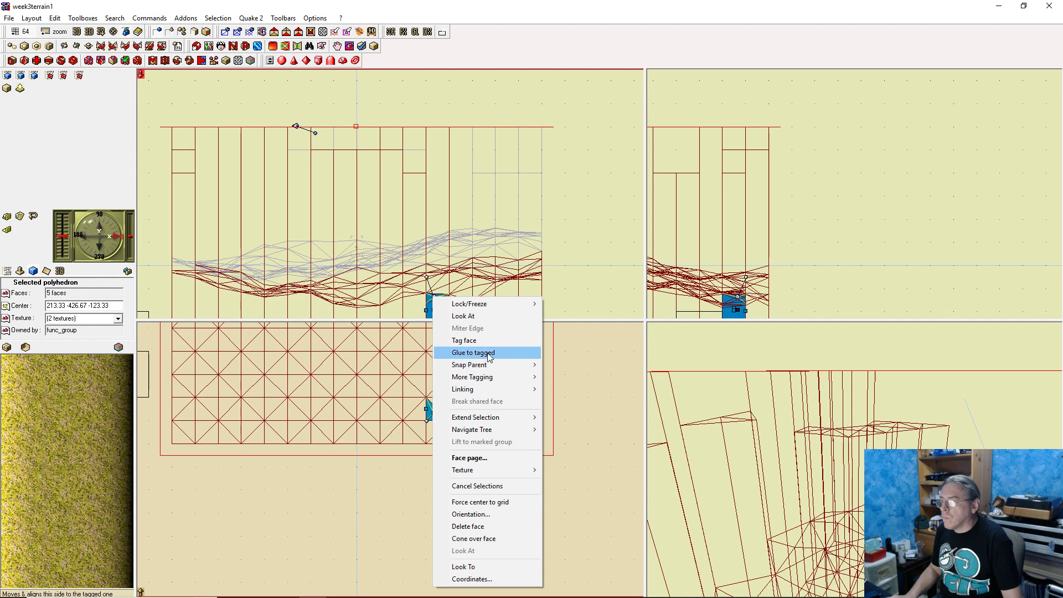
pyautogui.click(470, 352)
pyautogui.moveTo(433, 127); pyautogui.dragTo(433, 172)
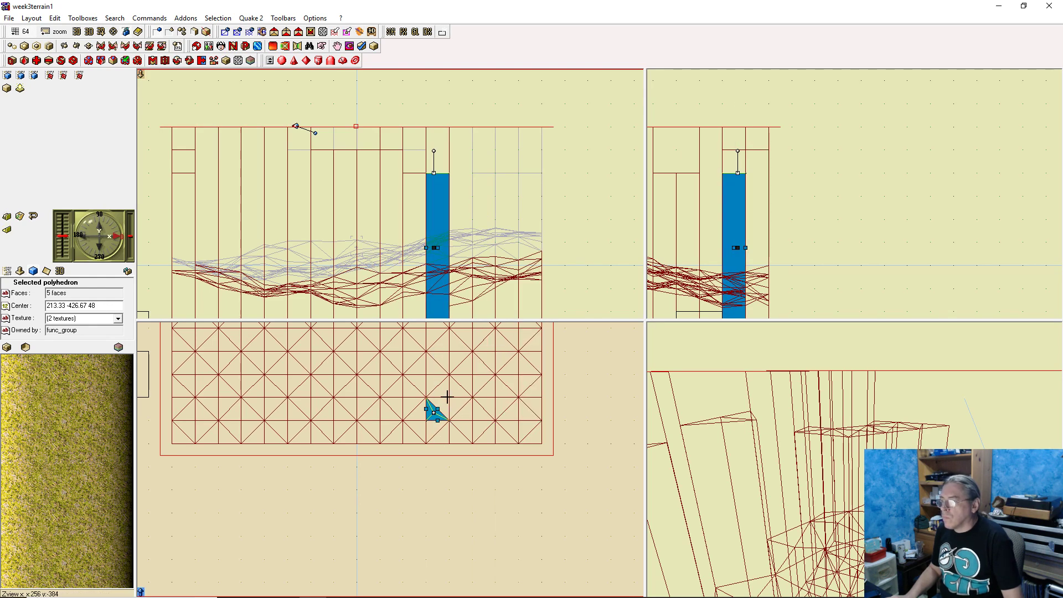
# Try to glue the top of the prism near x 235, y -405 to the tagged sky ceiling
pyautogui.click(447, 401)
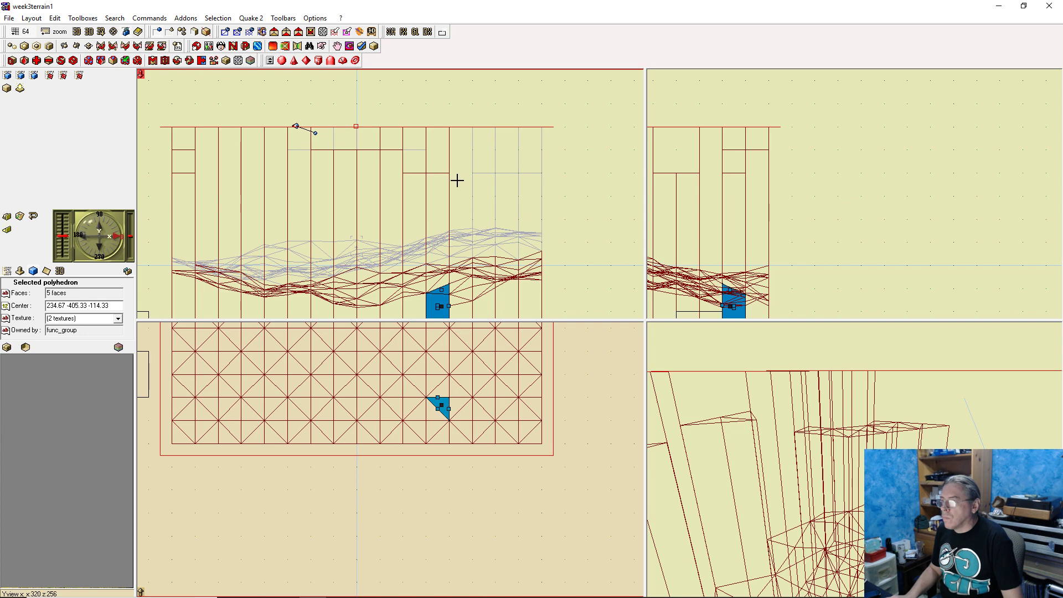
pyautogui.click(432, 412)
pyautogui.click(440, 398)
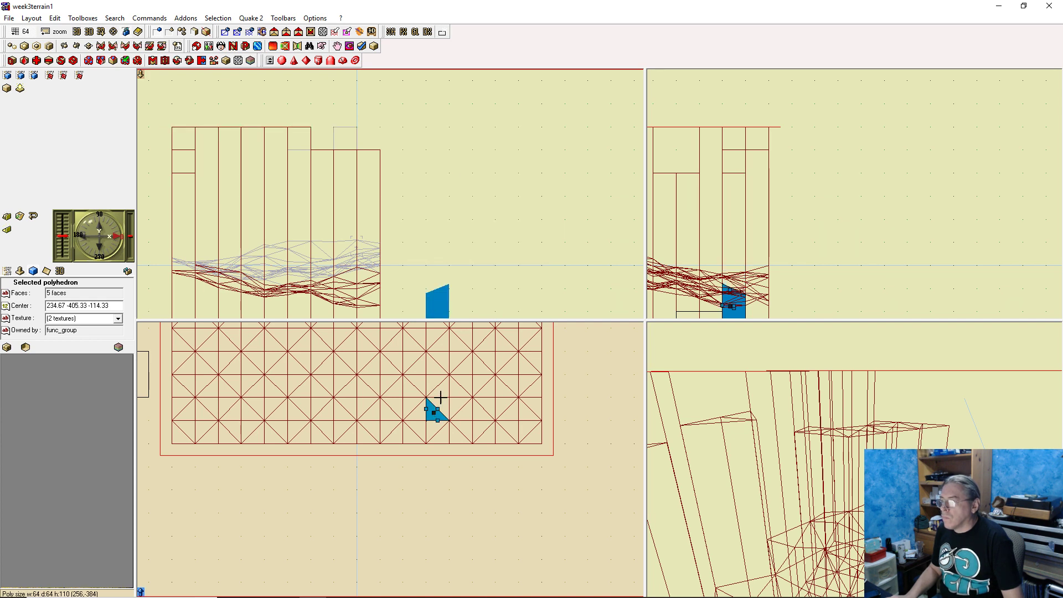
pyautogui.rightClick(441, 288)
pyautogui.click(440, 287)
pyautogui.rightClick(442, 288)
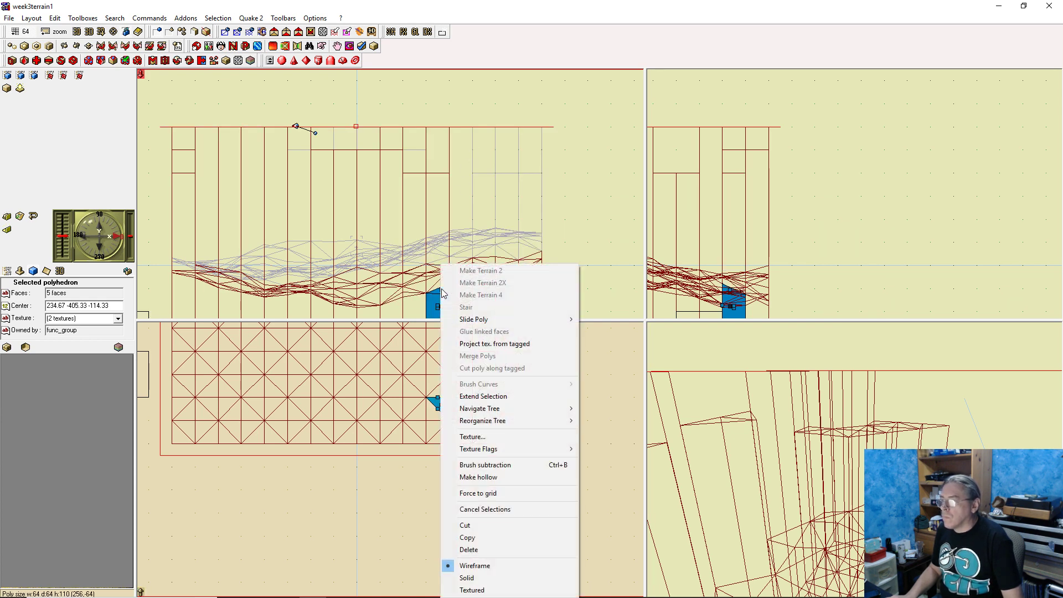
pyautogui.click(434, 303)
pyautogui.click(435, 401)
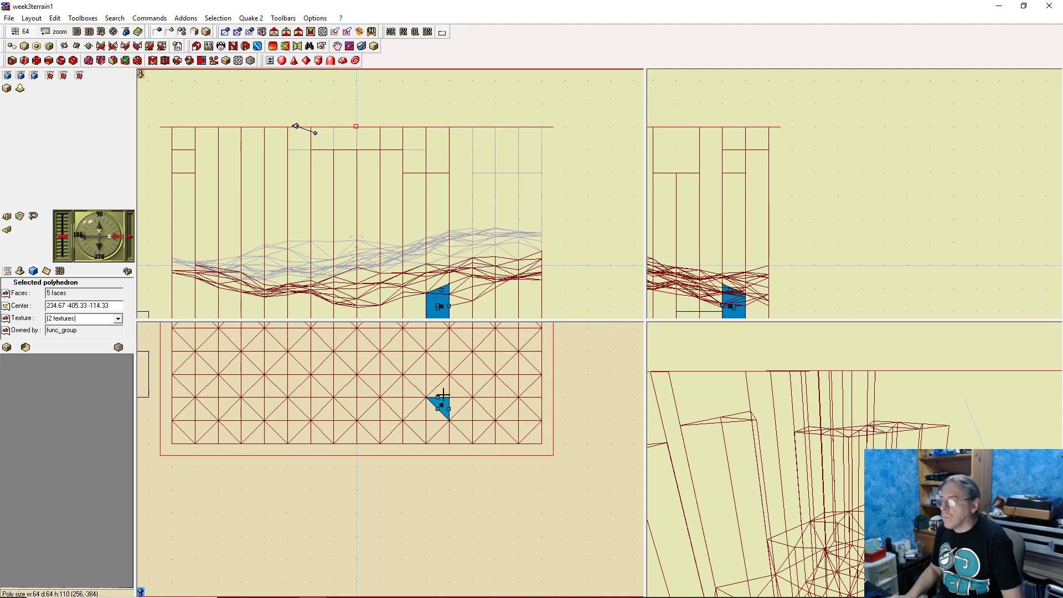
pyautogui.rightClick(442, 289)
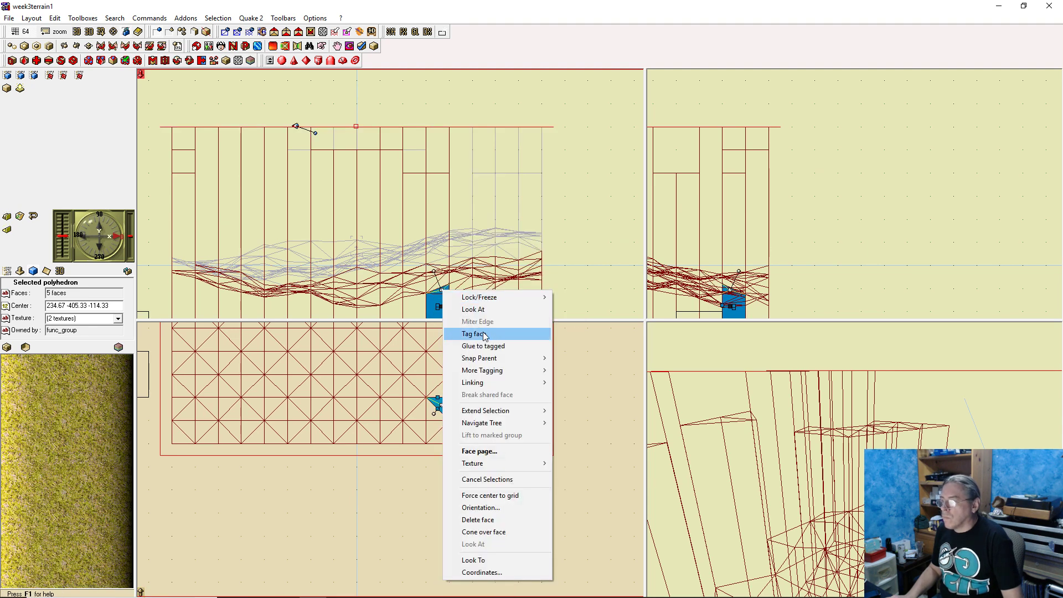
pyautogui.click(486, 343)
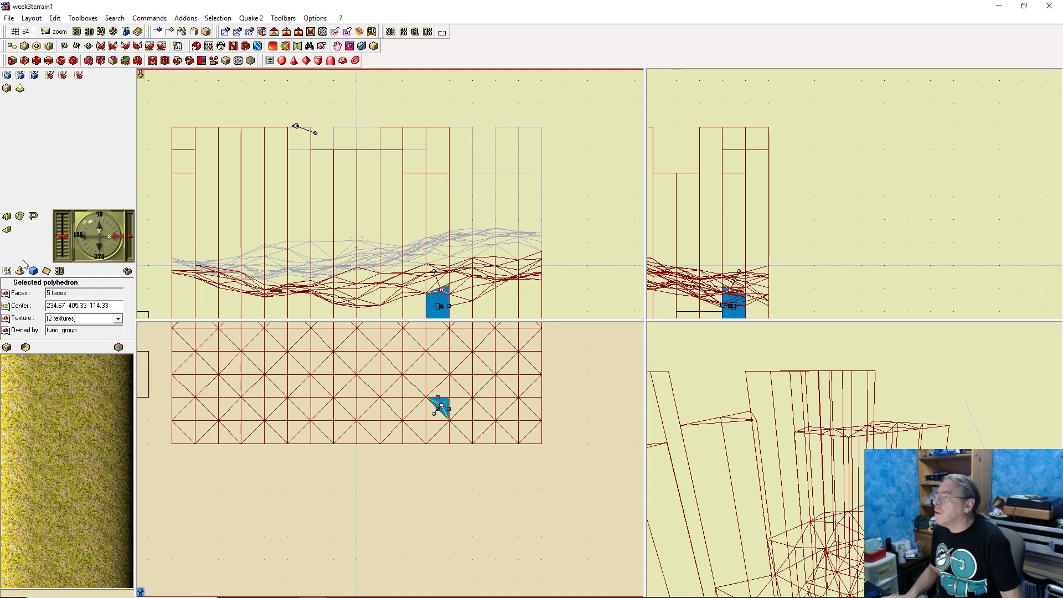
# Make the hidden skybox group visible in the map views
pyautogui.click(8, 272)
pyautogui.click(44, 310)
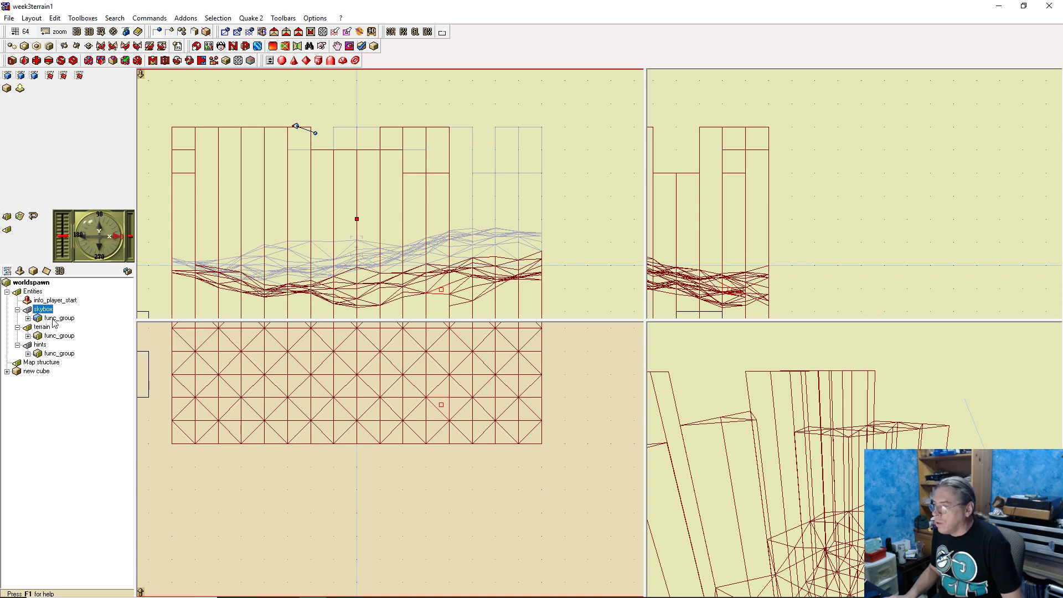
pyautogui.click(58, 319)
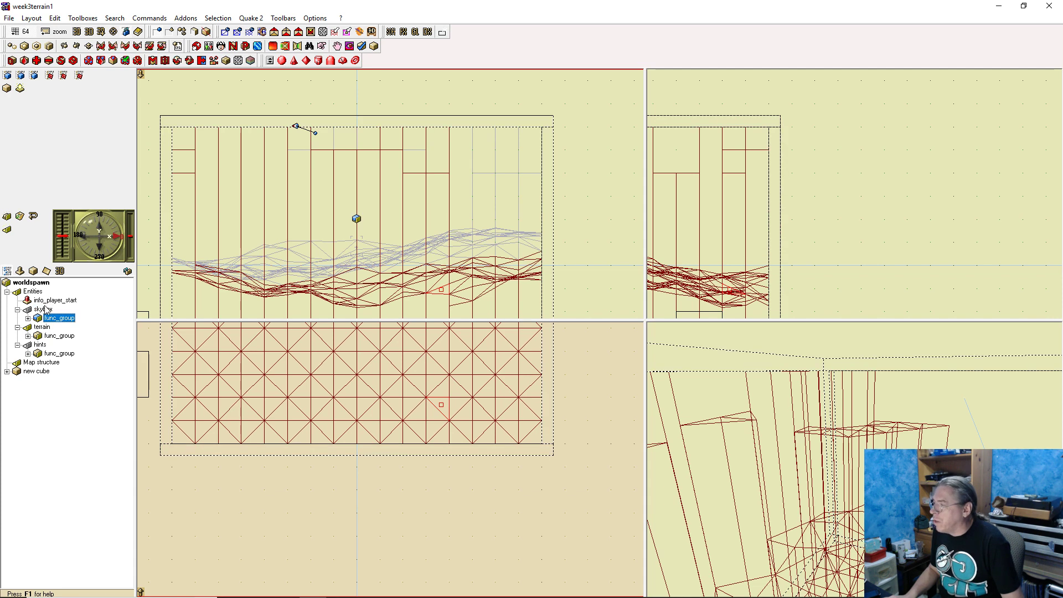
pyautogui.rightClick(45, 308)
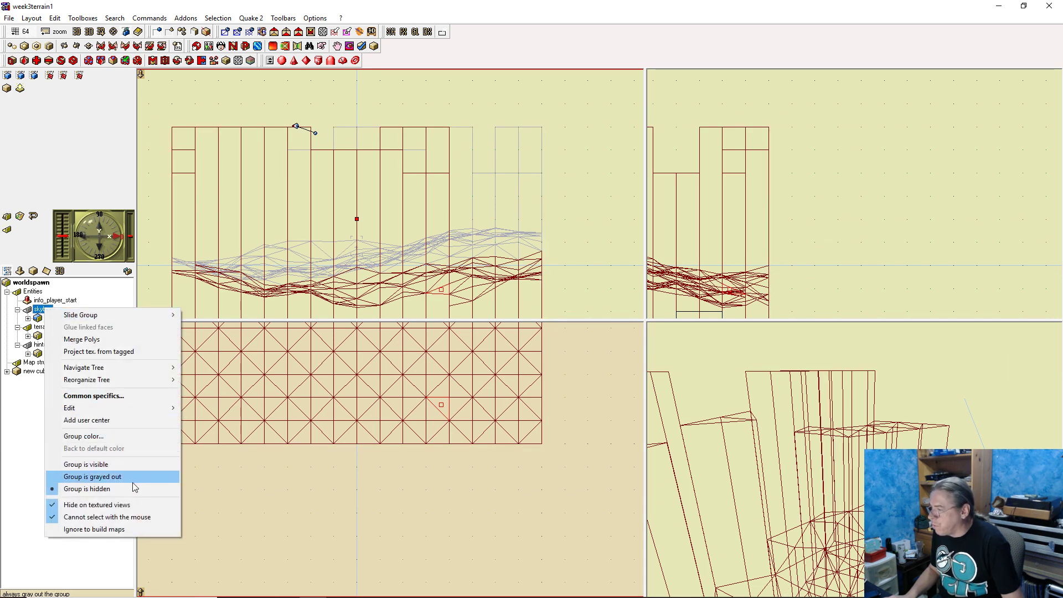
pyautogui.click(133, 466)
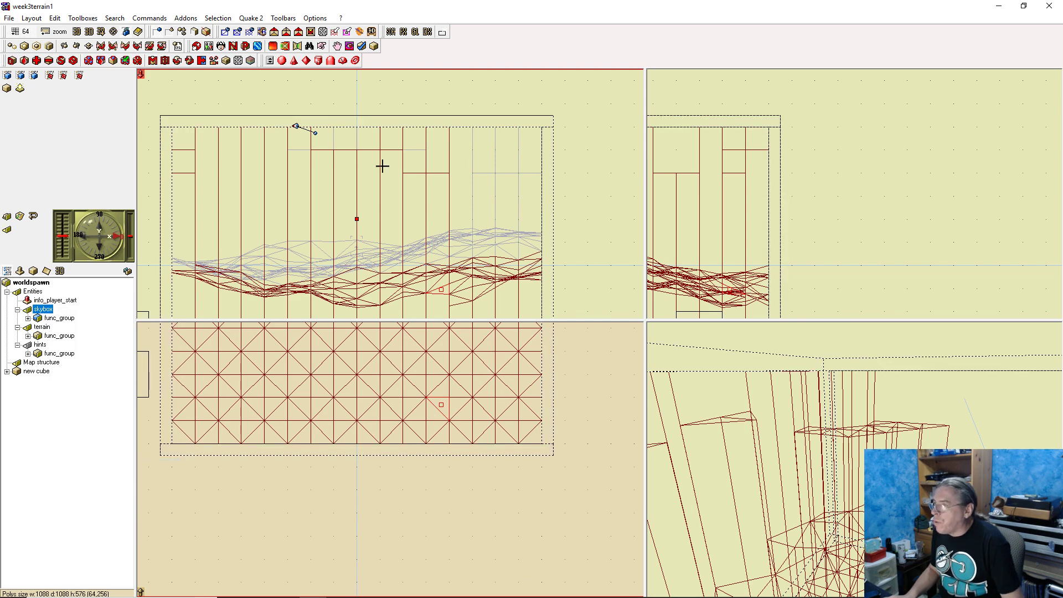
# Tag the underside of the skybox's ceiling brush as the glue target and return to the map's group tree
pyautogui.click(360, 119)
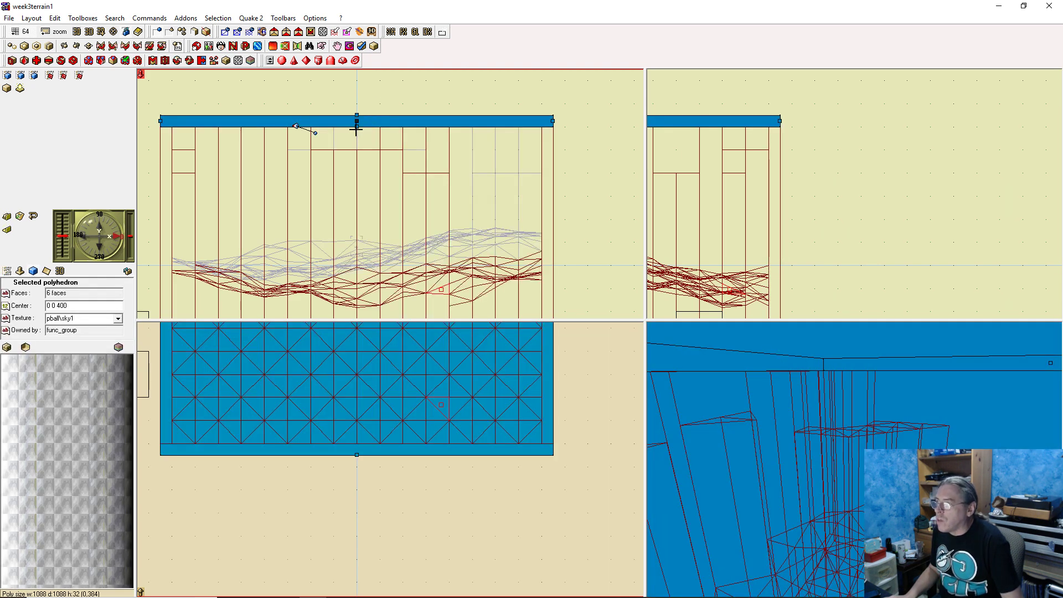
pyautogui.rightClick(356, 126)
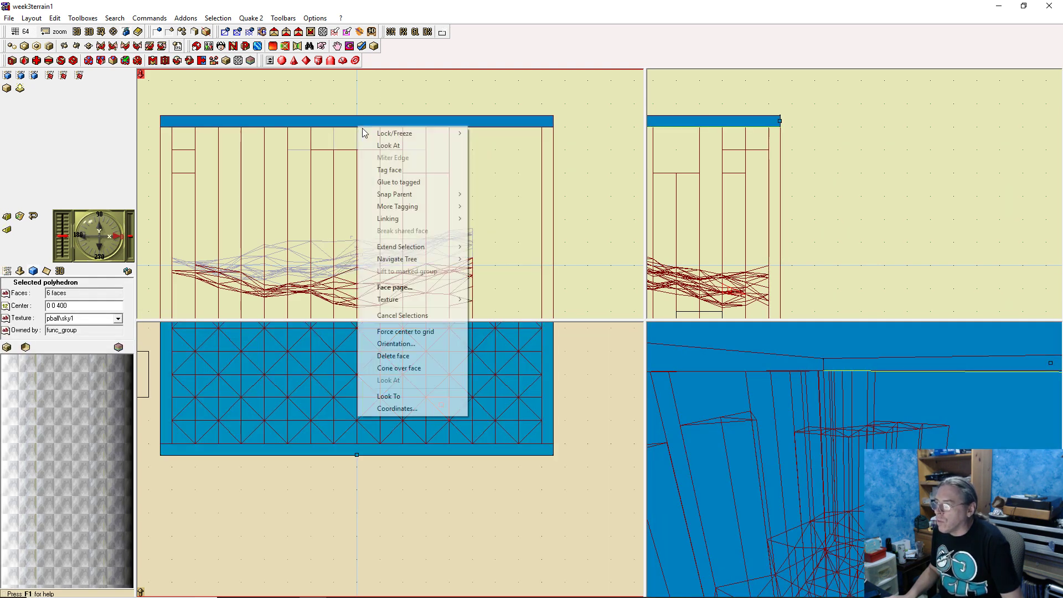
pyautogui.click(436, 171)
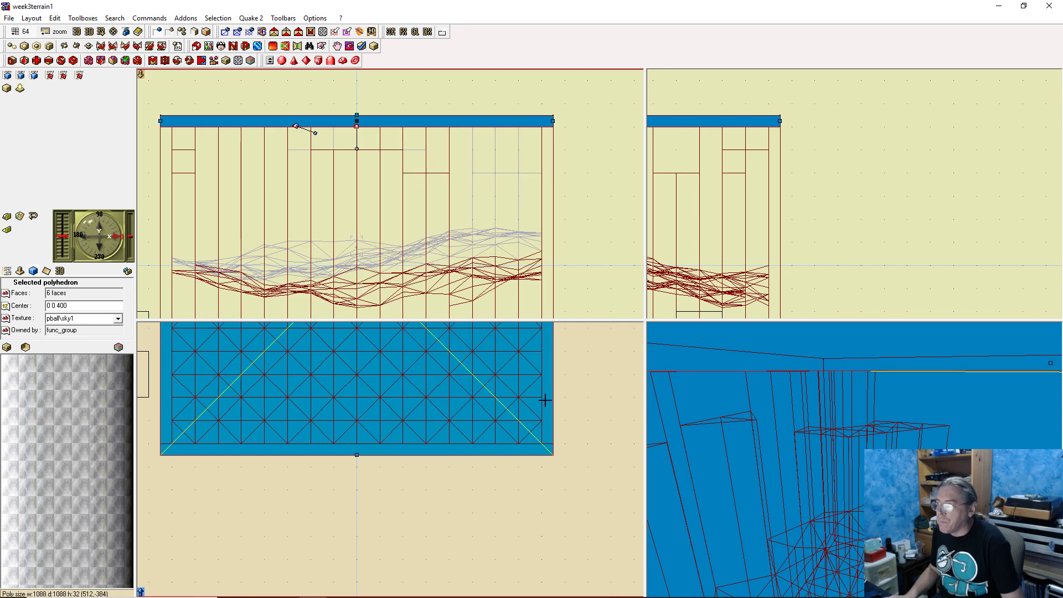
pyautogui.click(7, 271)
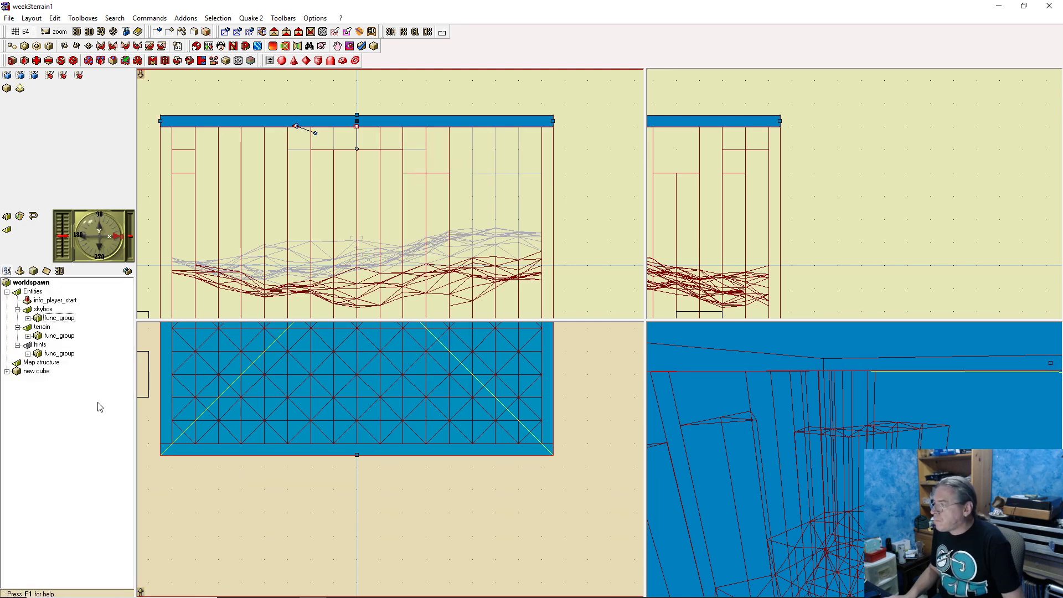
# Make the skybox group unselectable in the map views
pyautogui.rightClick(50, 312)
pyautogui.click(141, 490)
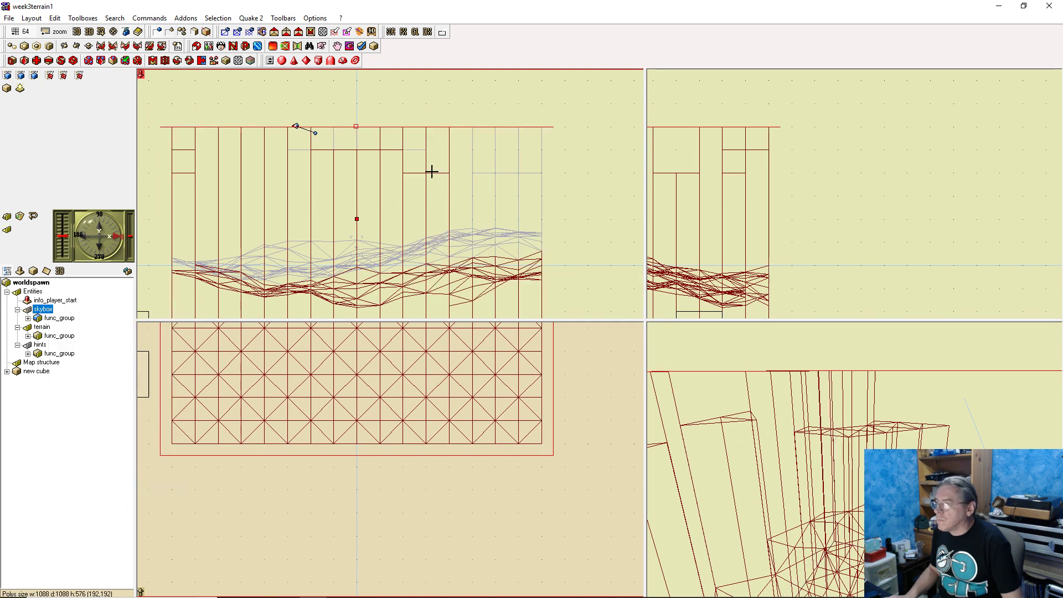
# Examine individual triangular terrain prisms near the map's southern edge to compare their heights
pyautogui.click(428, 408)
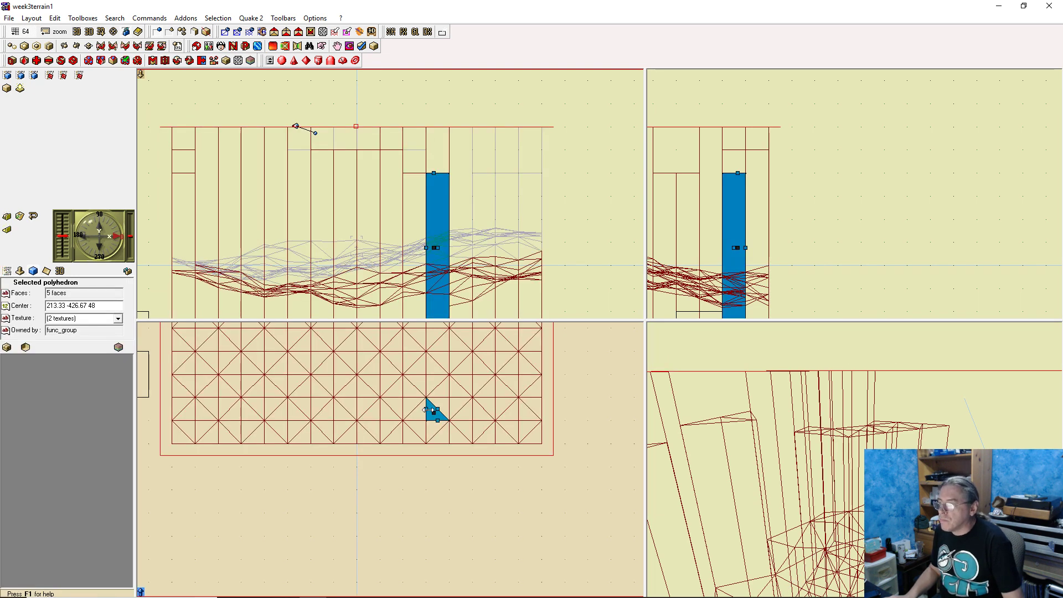
pyautogui.moveTo(428, 409); pyautogui.dragTo(432, 432)
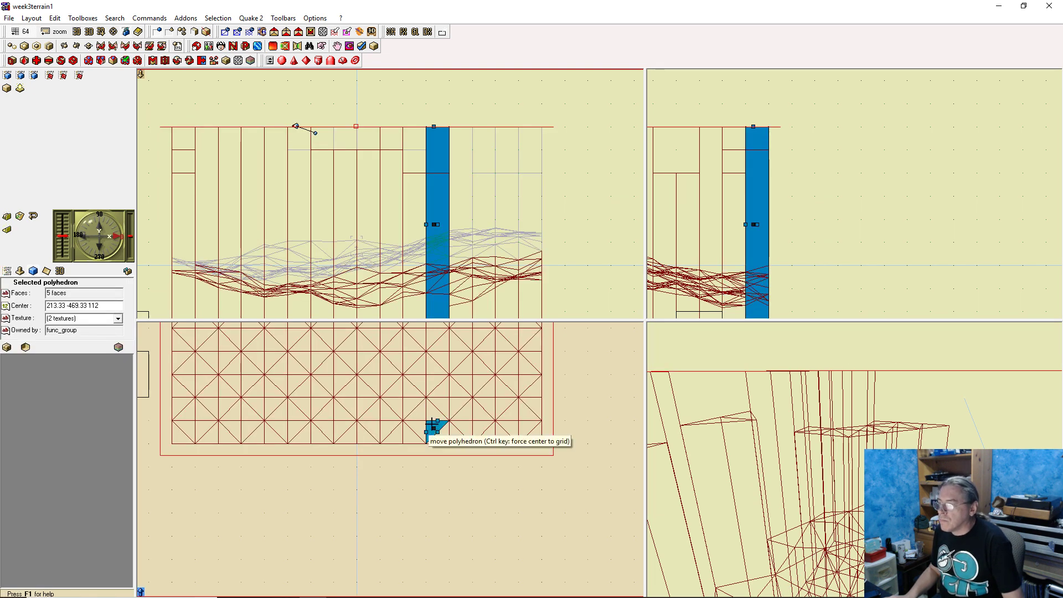
pyautogui.click(434, 415)
pyautogui.click(440, 403)
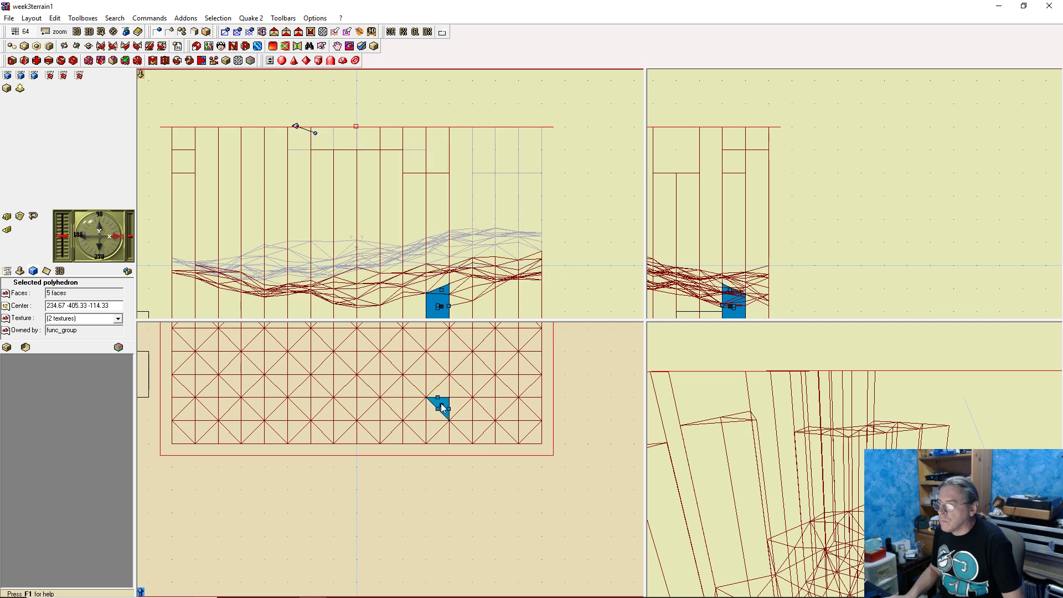
pyautogui.click(418, 396)
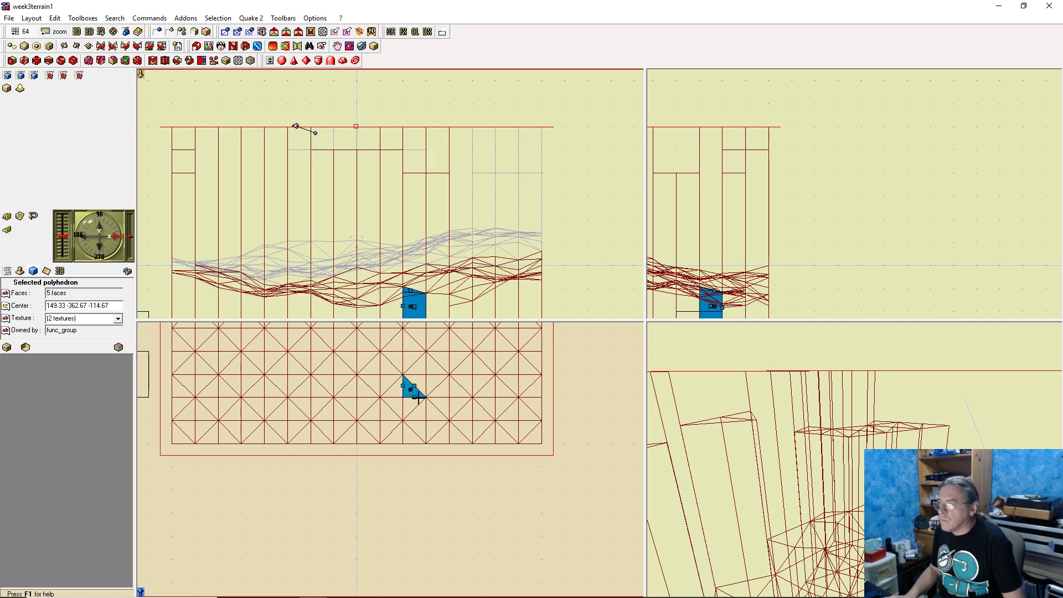
pyautogui.click(419, 410)
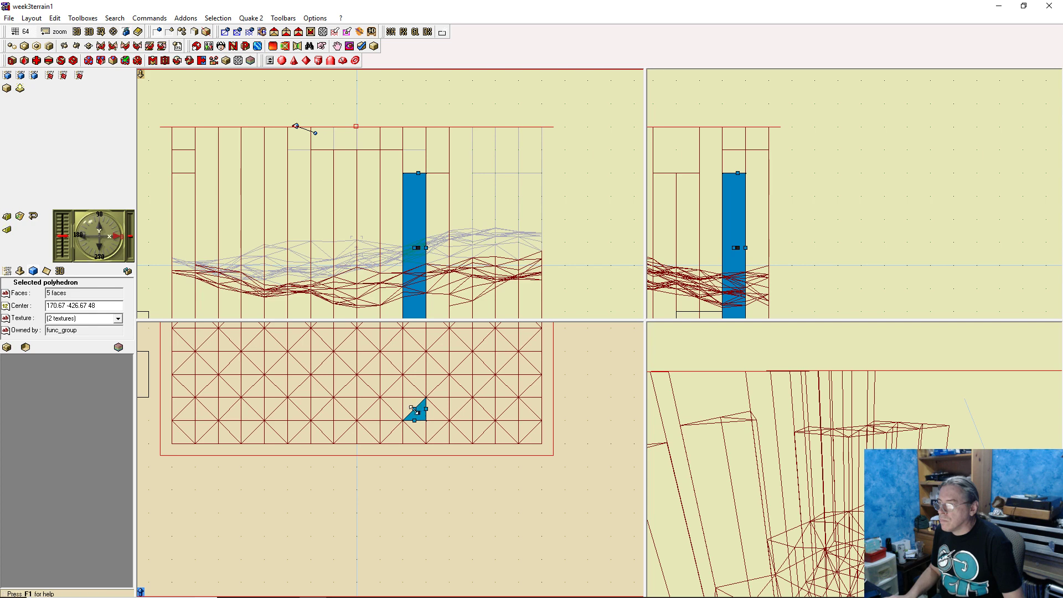
pyautogui.click(440, 410)
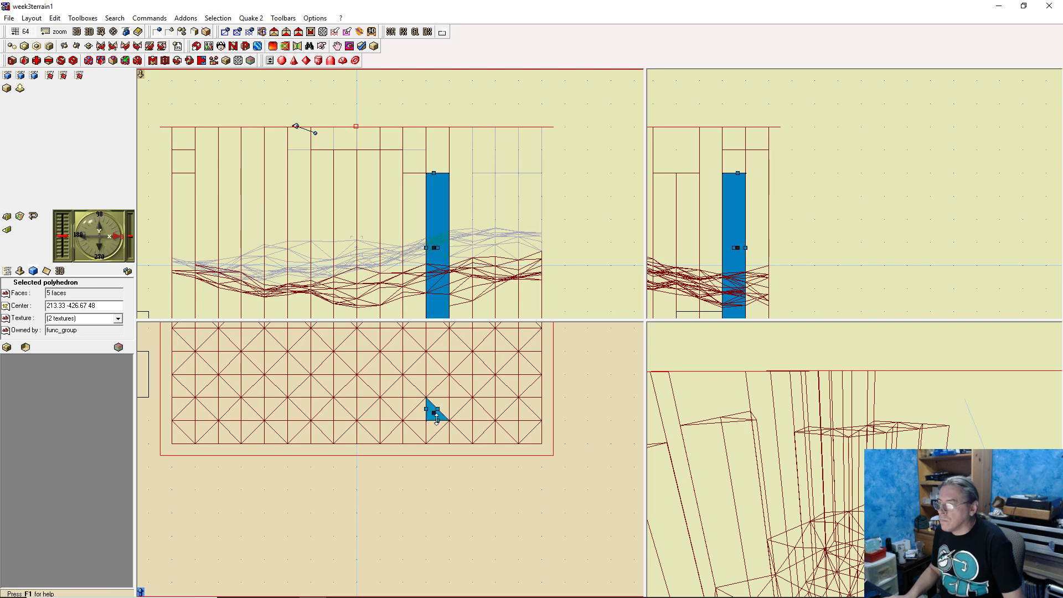
pyautogui.click(435, 432)
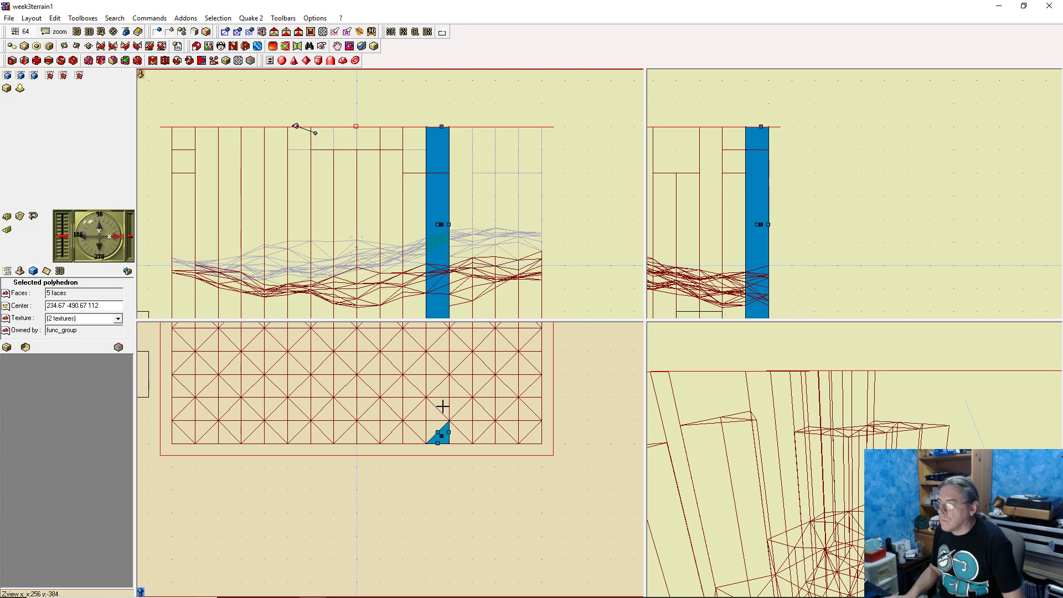
# Glue the top face of the terrain prism centred at 234.67, -405.33 to the tagged face and lower it by 128 units
pyautogui.click(442, 406)
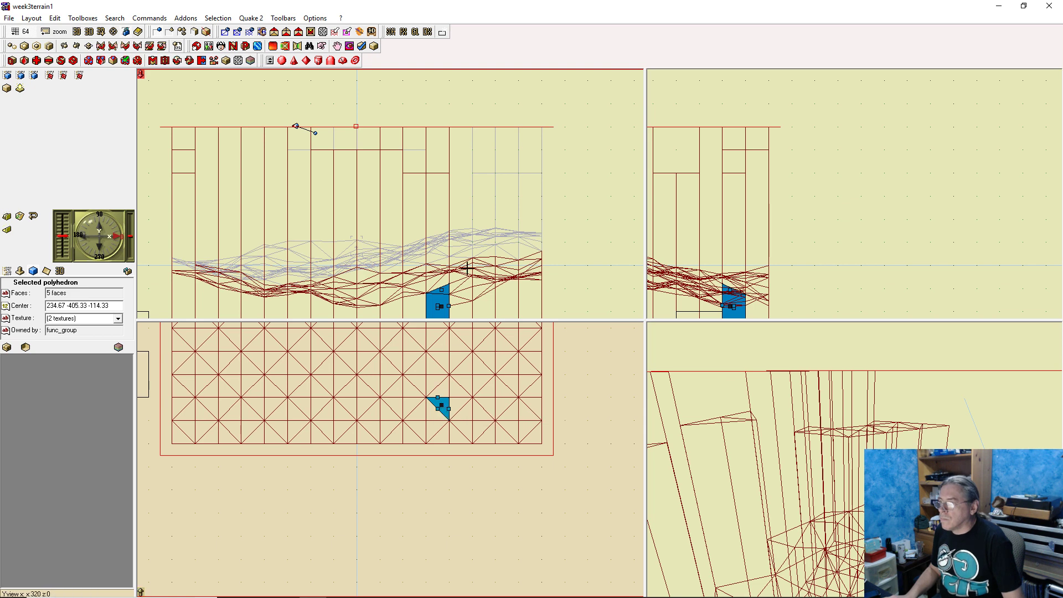
pyautogui.rightClick(442, 289)
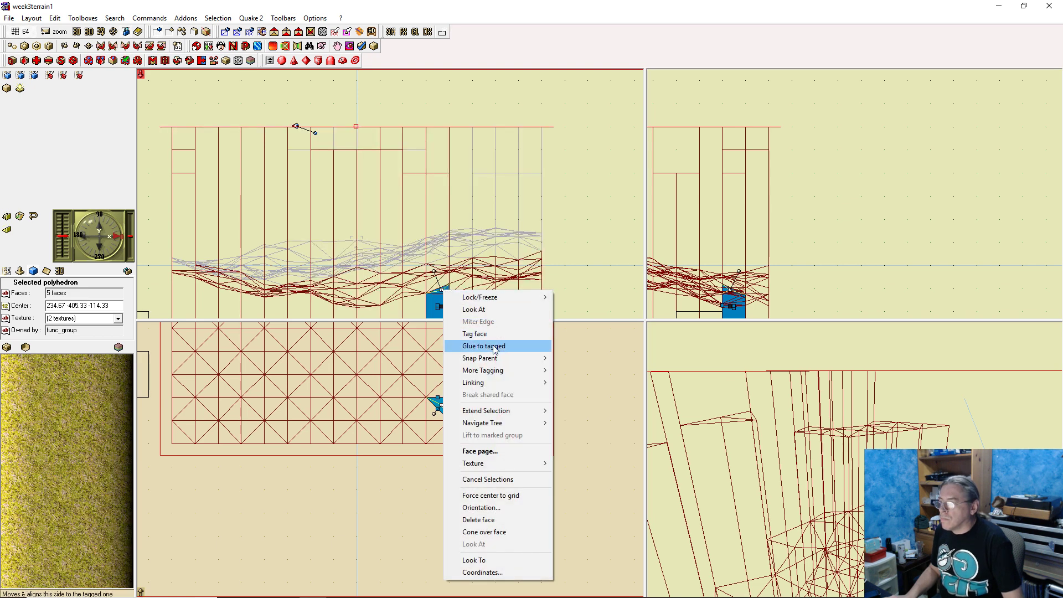
pyautogui.click(481, 346)
pyautogui.moveTo(442, 125); pyautogui.dragTo(442, 173)
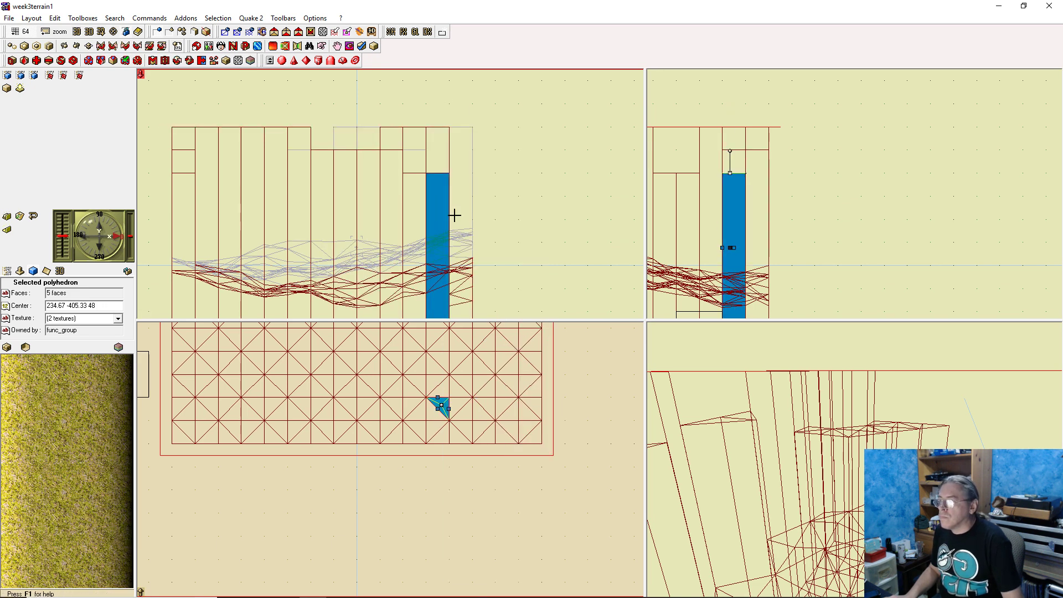
# Glue the top face of the terrain prism centred at 277.33, -405.33 to the tagged face and lower it by 128 units
pyautogui.click(457, 405)
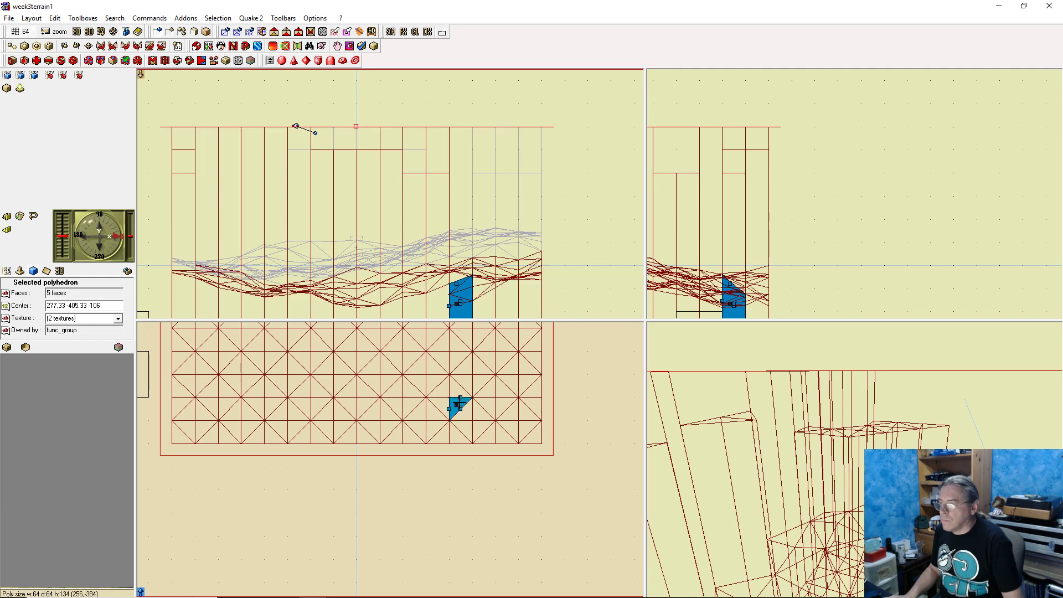
pyautogui.rightClick(457, 284)
pyautogui.click(487, 340)
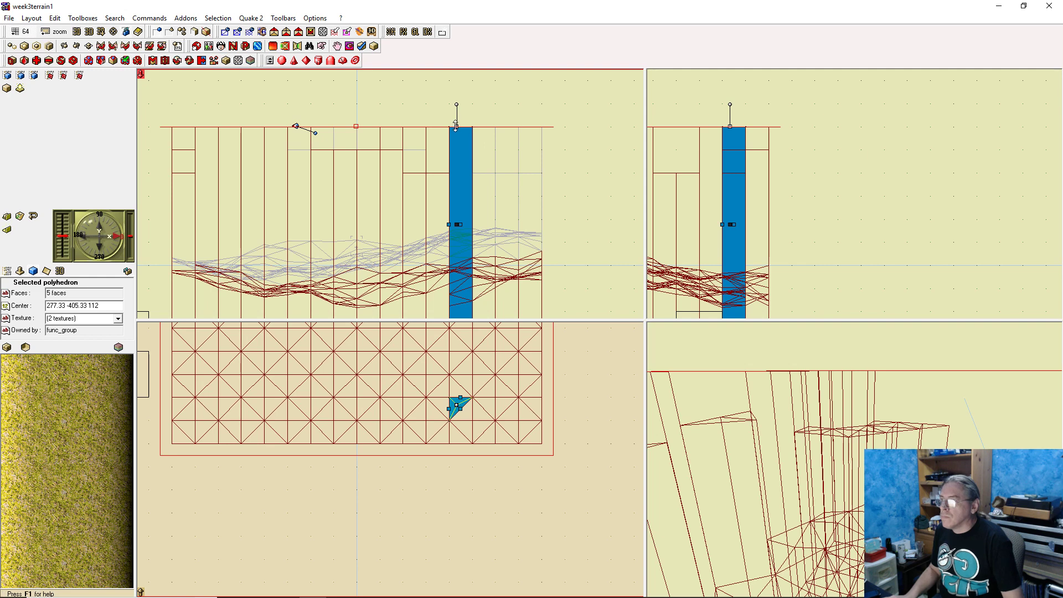
pyautogui.moveTo(455, 126); pyautogui.dragTo(455, 173)
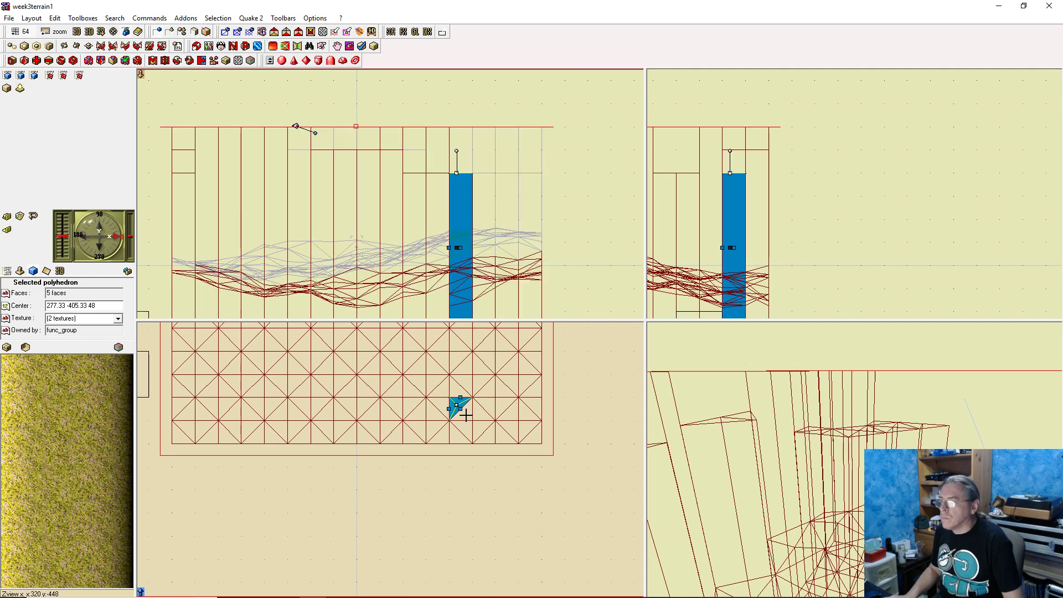
# Glue the top faces of the terrain prisms centred at 298.67, -426.67, at 298.67, -469.33 and at 277.33, -490.67 to the tagged face
pyautogui.click(465, 414)
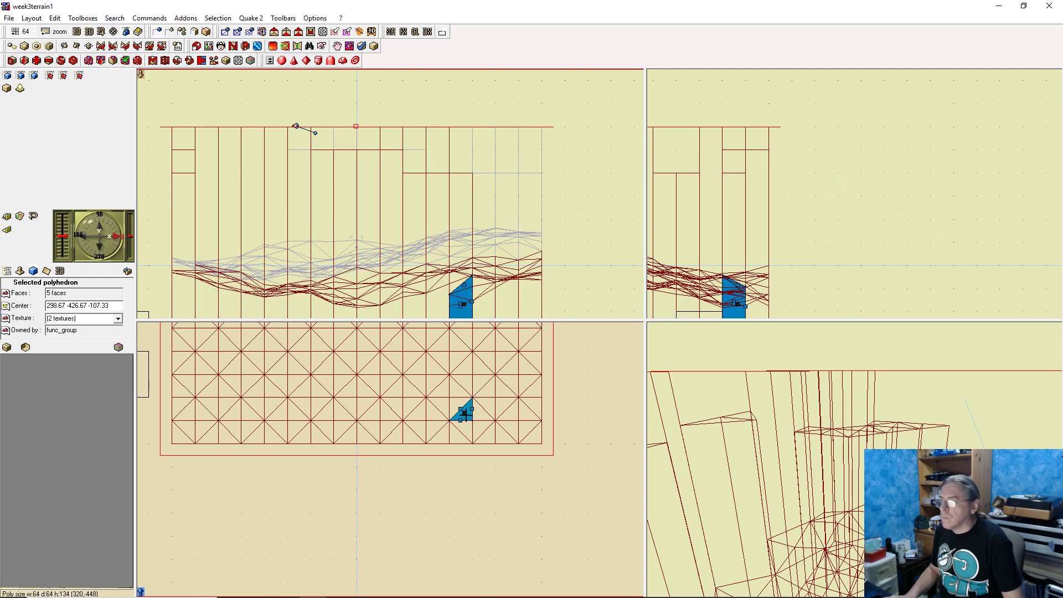
pyautogui.rightClick(464, 285)
pyautogui.click(516, 343)
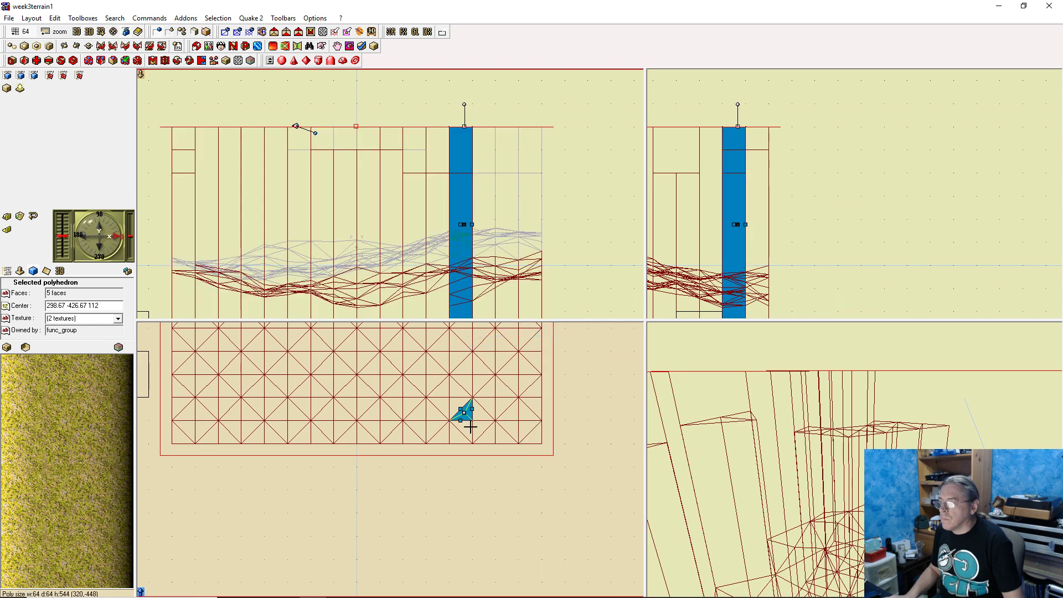
pyautogui.click(470, 429)
pyautogui.rightClick(465, 295)
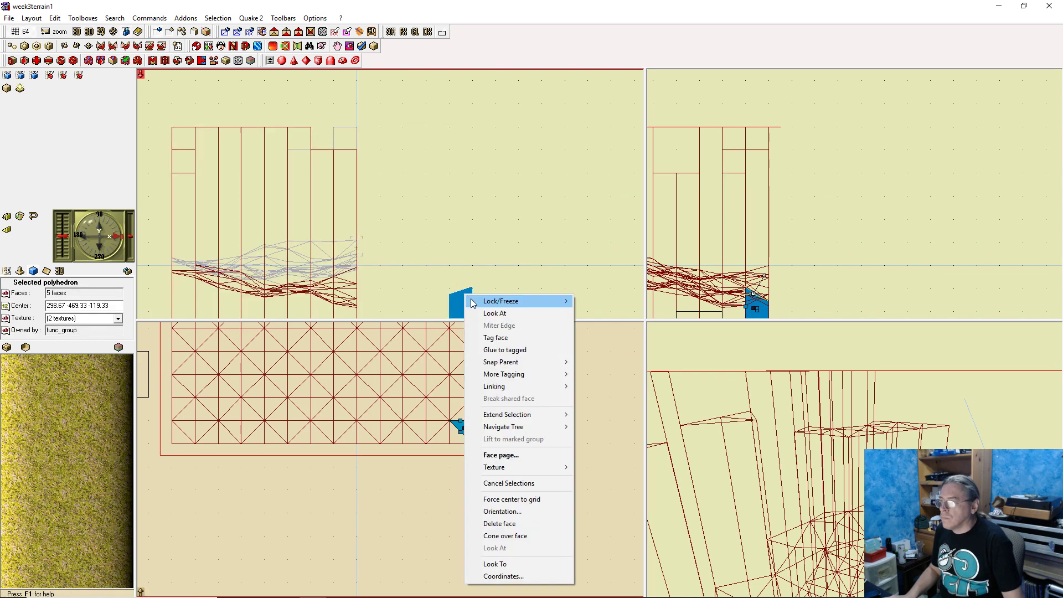
pyautogui.click(504, 350)
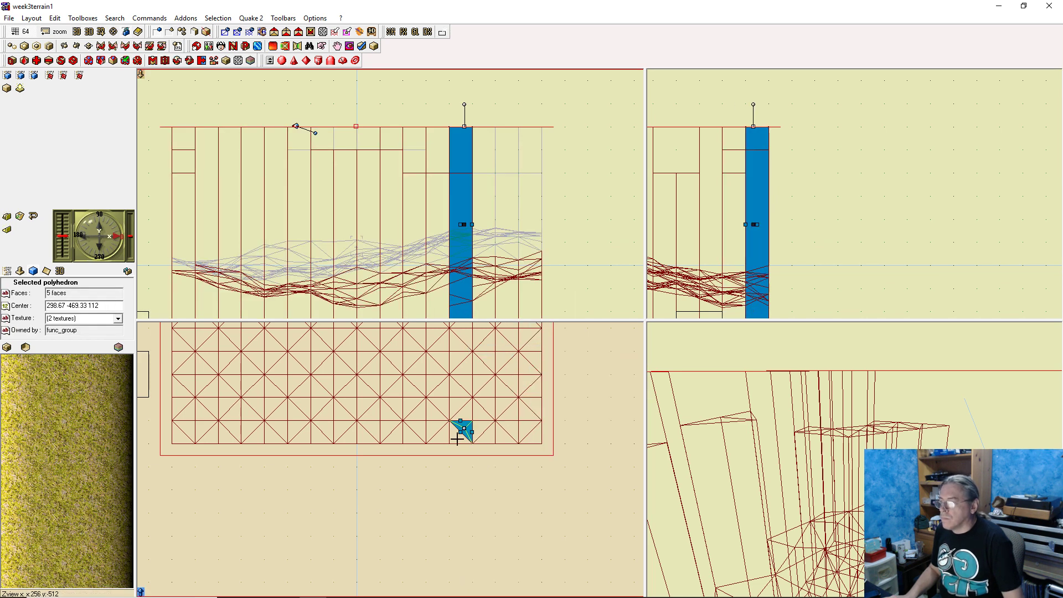
pyautogui.click(465, 429)
pyautogui.rightClick(457, 301)
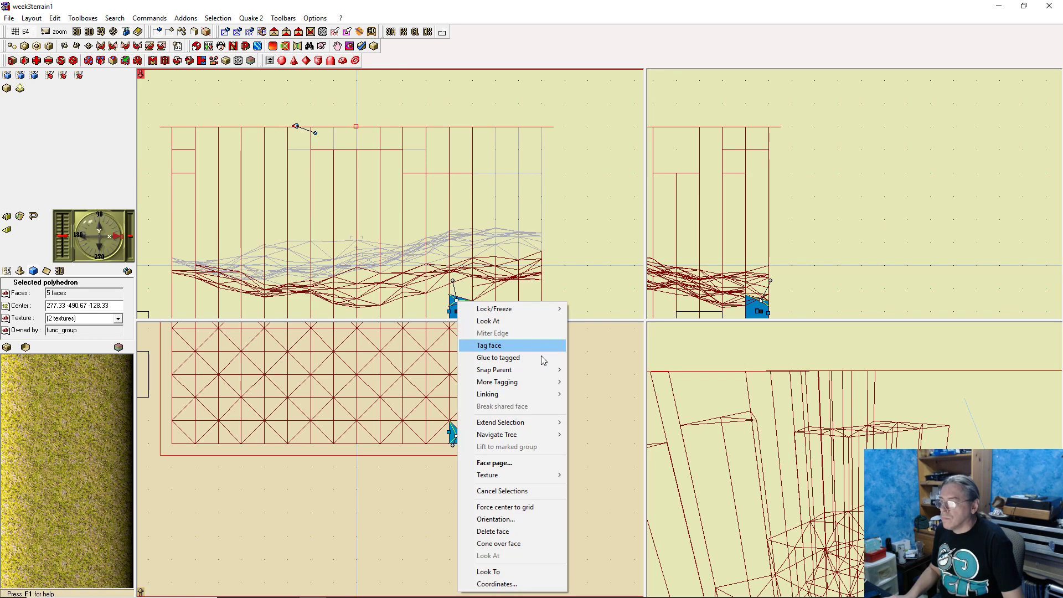
pyautogui.click(524, 360)
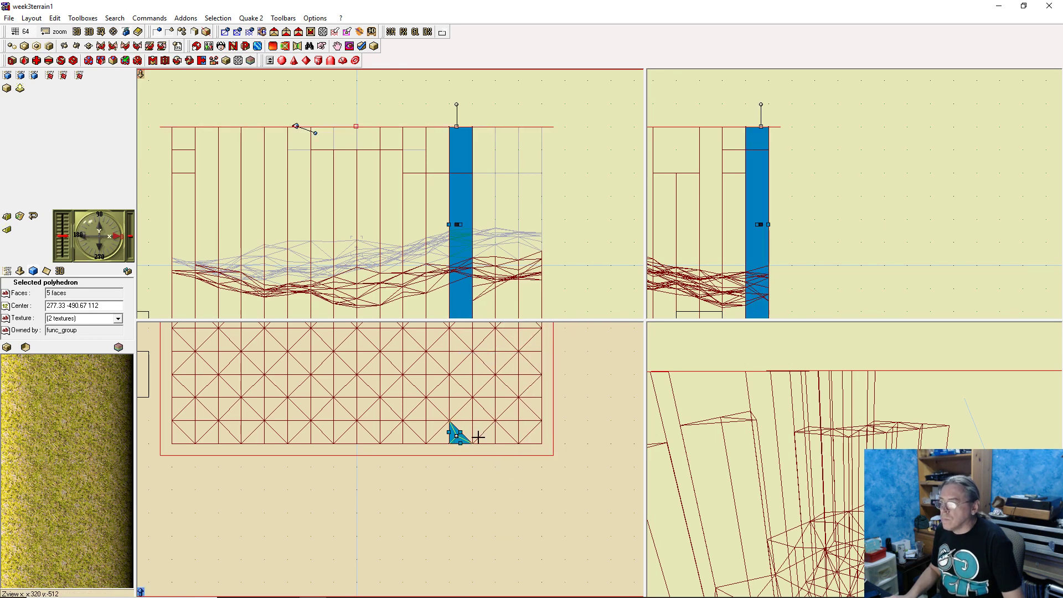
pyautogui.click(468, 427)
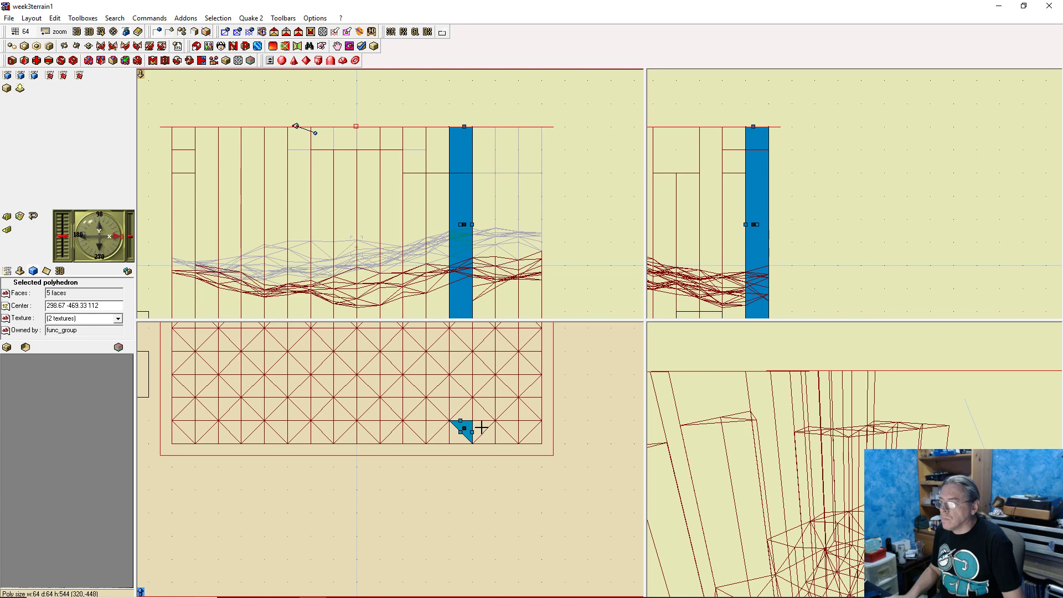
# Glue the top face of the terrain prism centred at 341.33, -469.33 to the tagged face and lower it to z 320
pyautogui.click(481, 427)
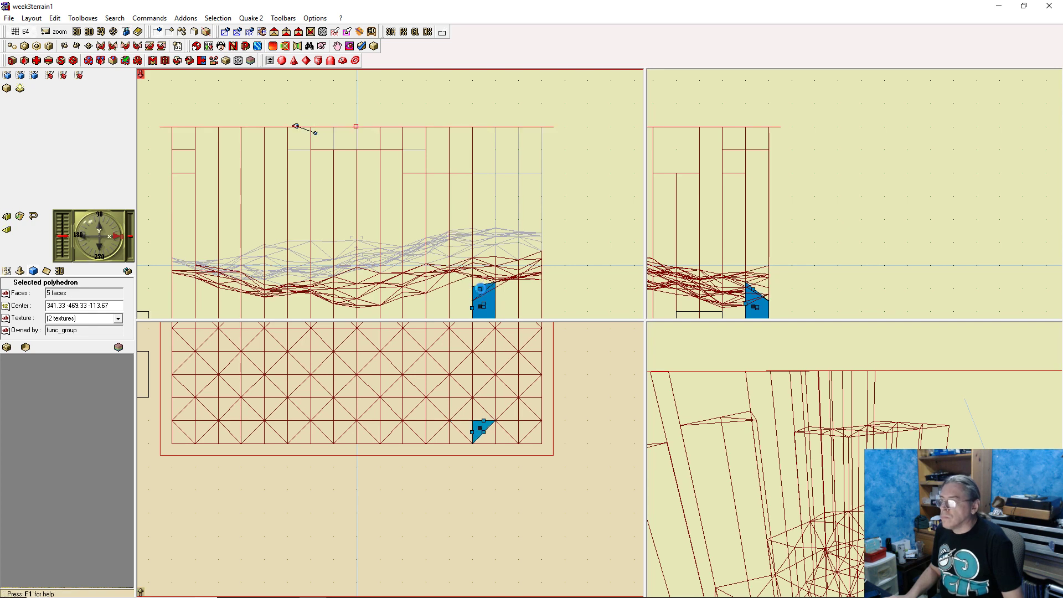
pyautogui.rightClick(481, 290)
pyautogui.click(536, 345)
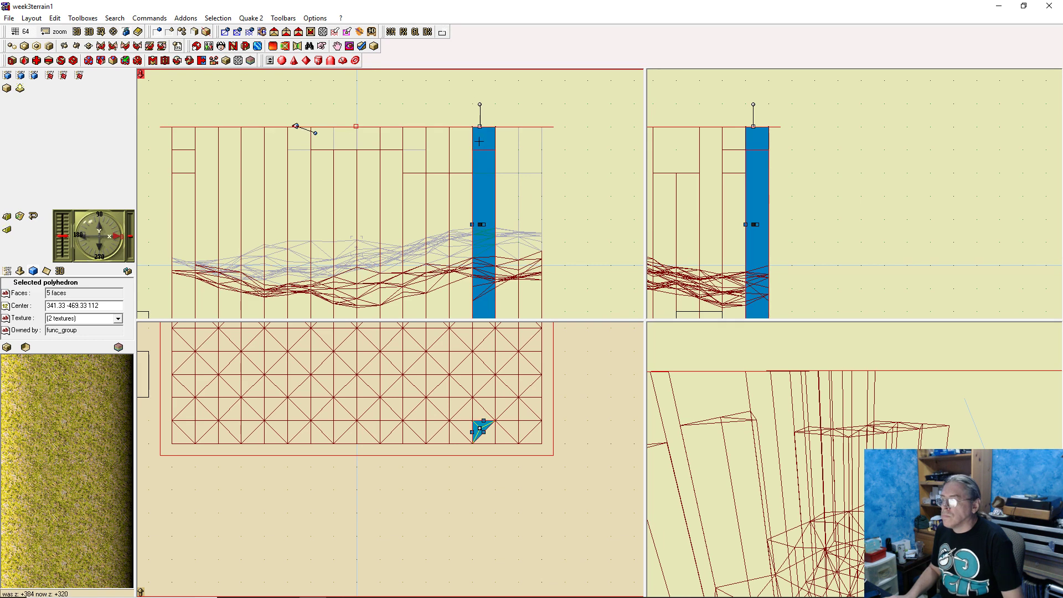
pyautogui.moveTo(480, 126); pyautogui.dragTo(479, 149)
# Glue the top face of the terrain prism centred at 362.67, -490.67 to the tagged face
pyautogui.click(465, 415)
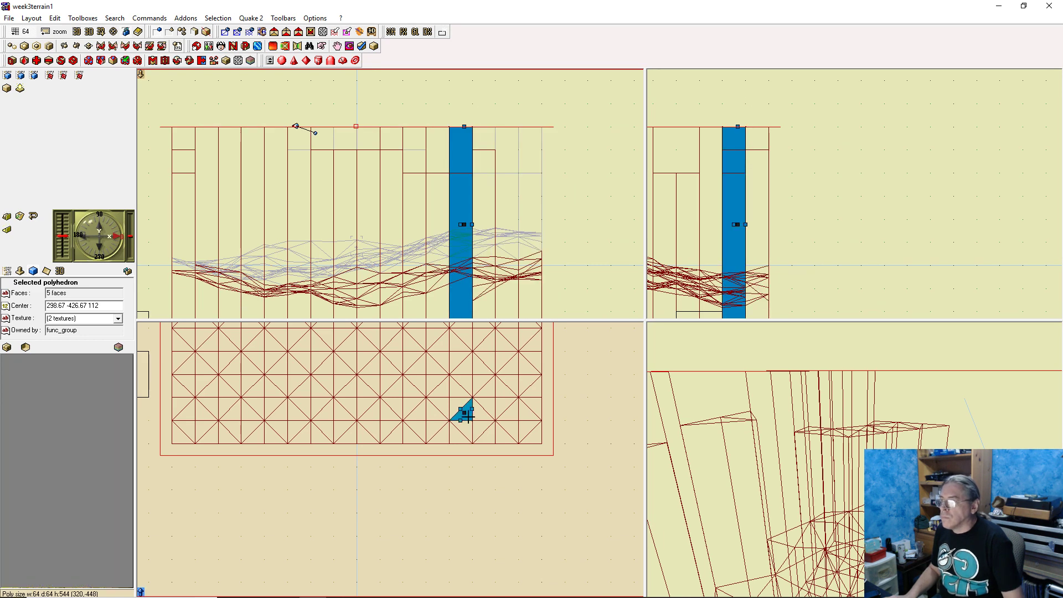
pyautogui.click(481, 415)
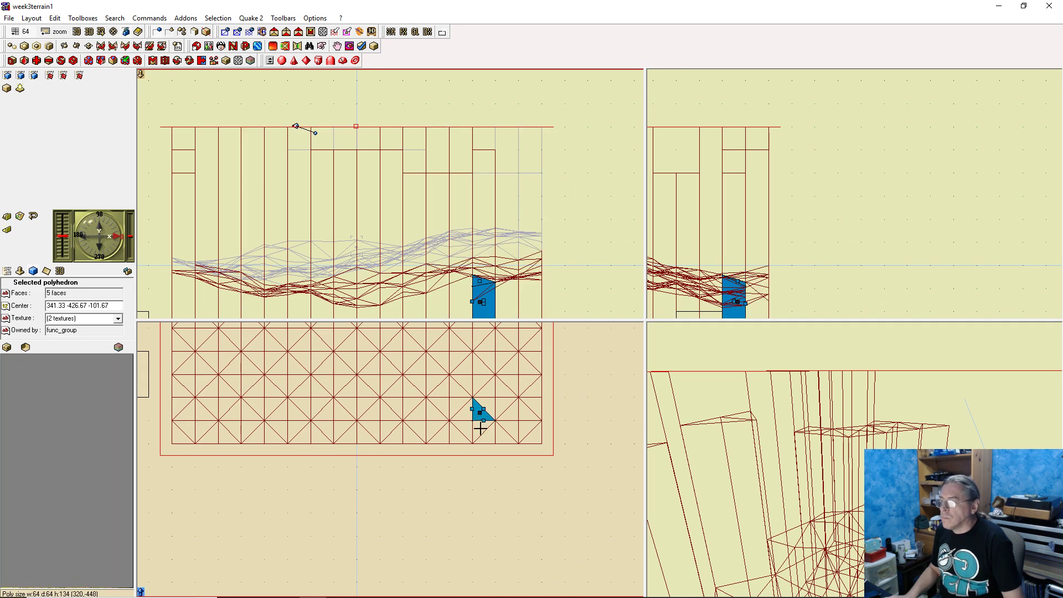
pyautogui.click(480, 428)
pyautogui.click(489, 436)
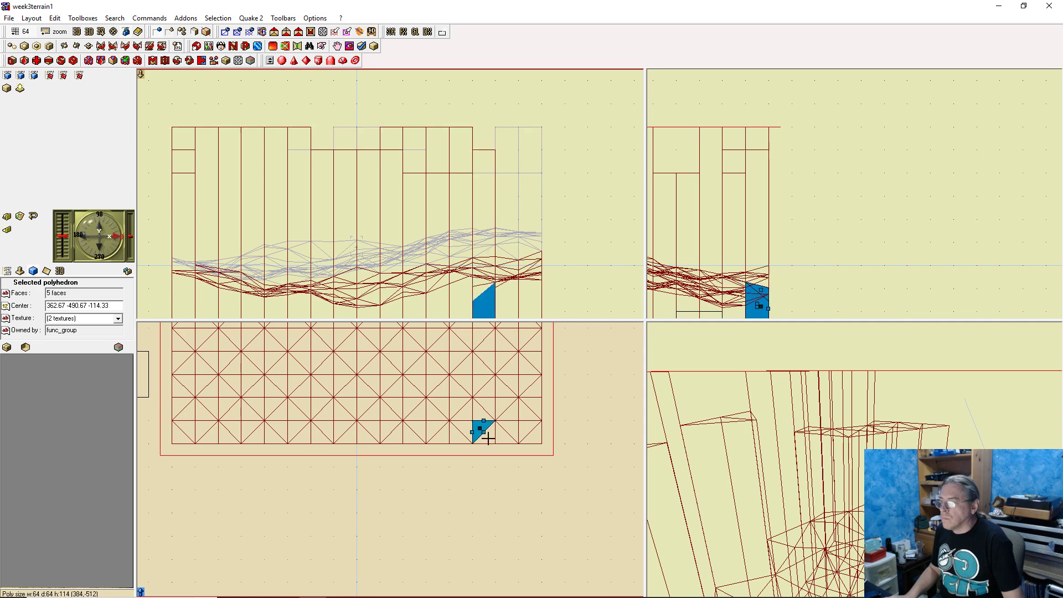
pyautogui.rightClick(488, 291)
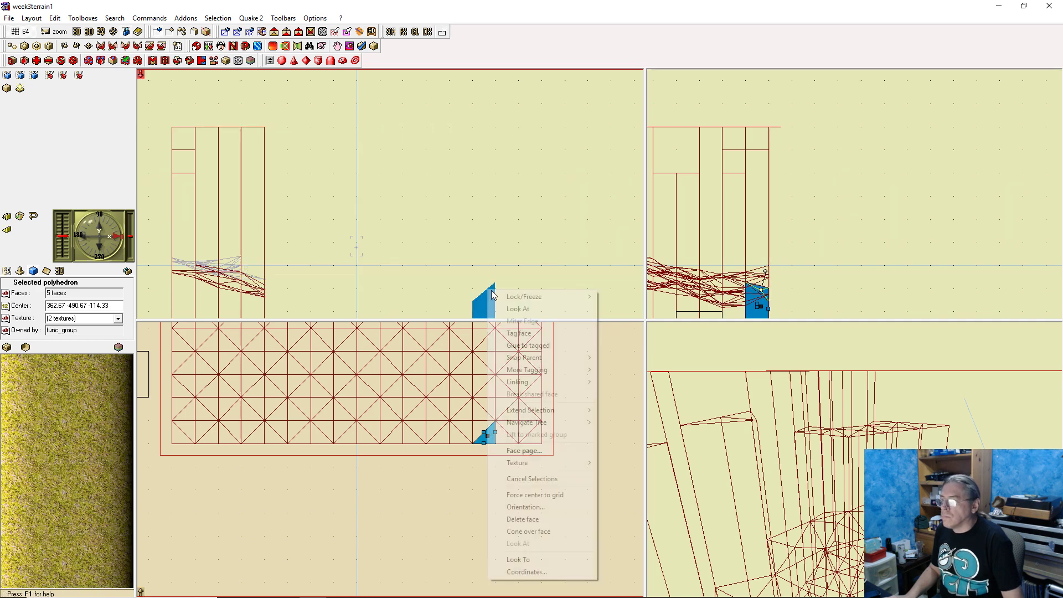
pyautogui.click(535, 345)
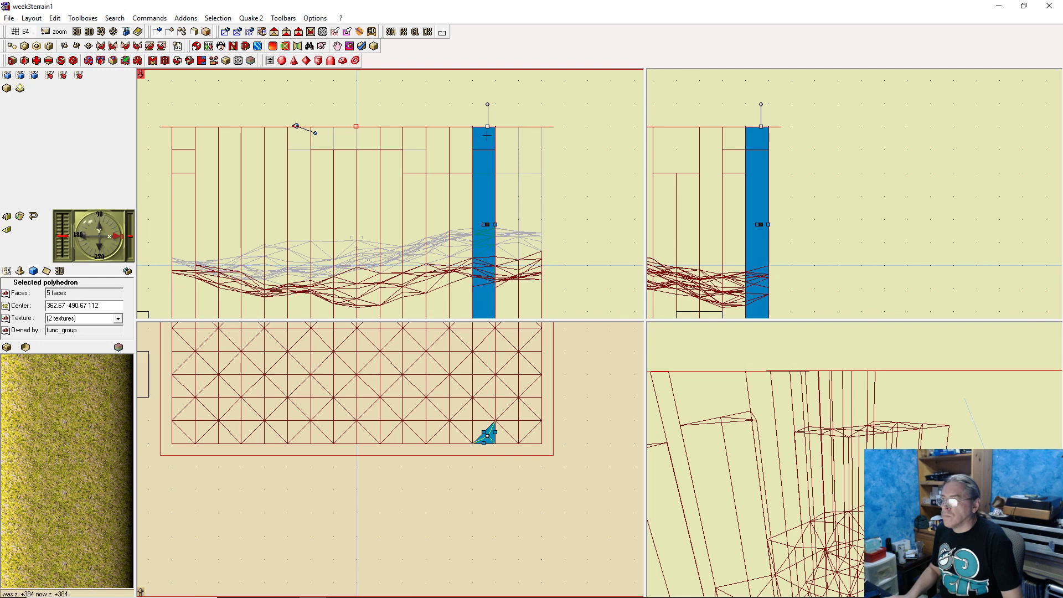
# Glue the top face of the terrain prism centred at 405.33, -490.67 to the tagged face and lower it by 64 units
pyautogui.click(501, 436)
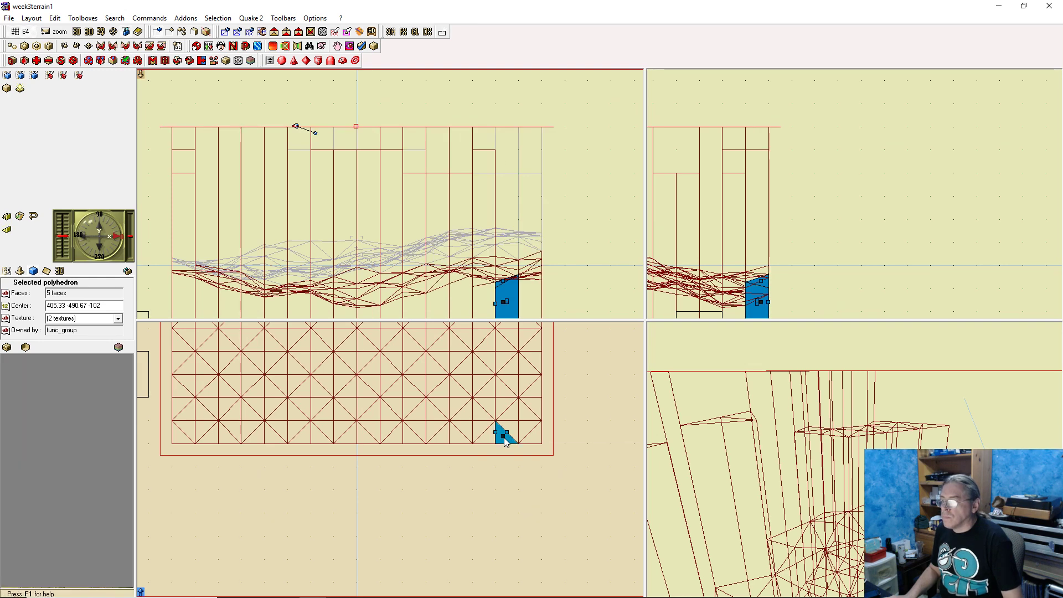
pyautogui.rightClick(502, 283)
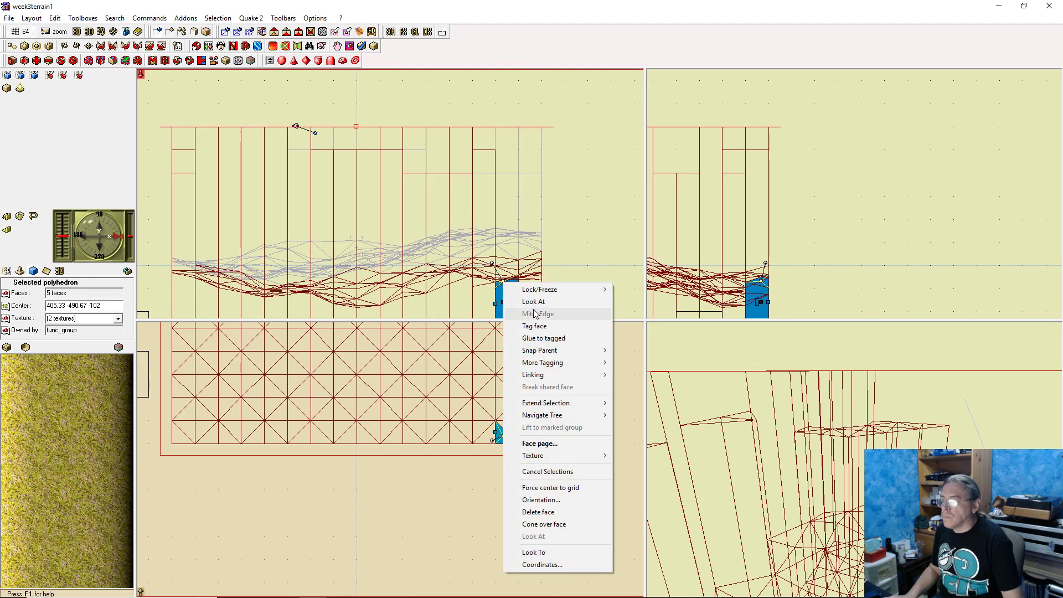
pyautogui.click(539, 335)
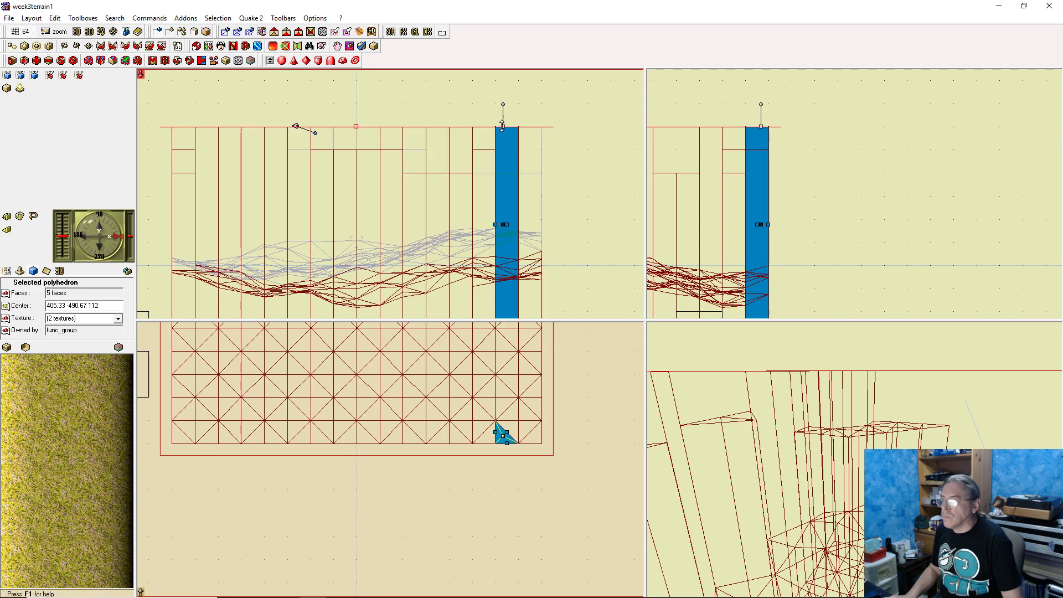
pyautogui.moveTo(502, 127); pyautogui.dragTo(502, 149)
# Glue the top face of the terrain prism centred at 426.67, -469.33 to the tagged face and lower it to z 320
pyautogui.click(515, 425)
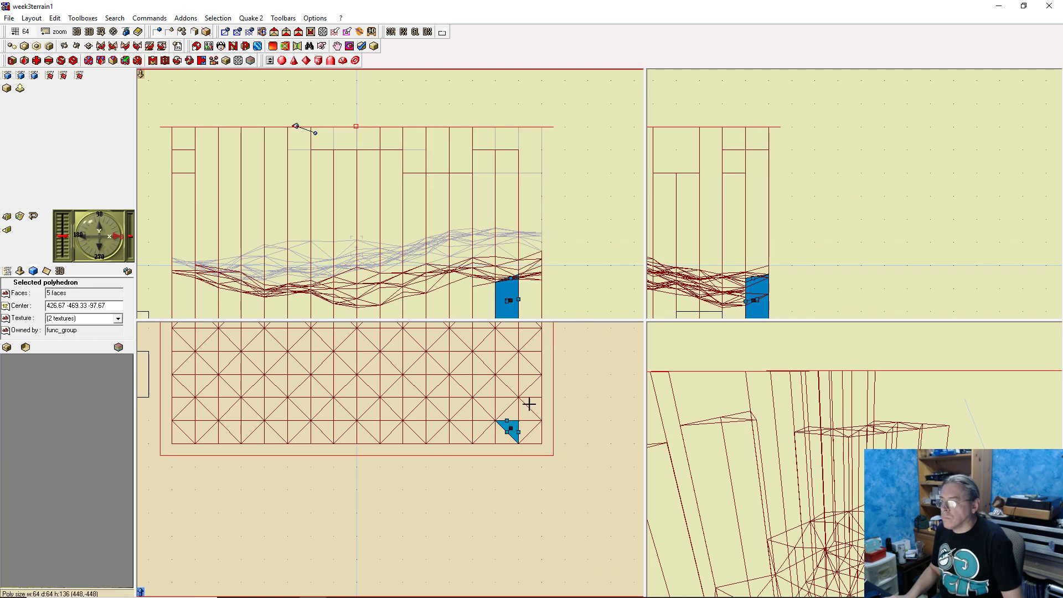
pyautogui.rightClick(510, 281)
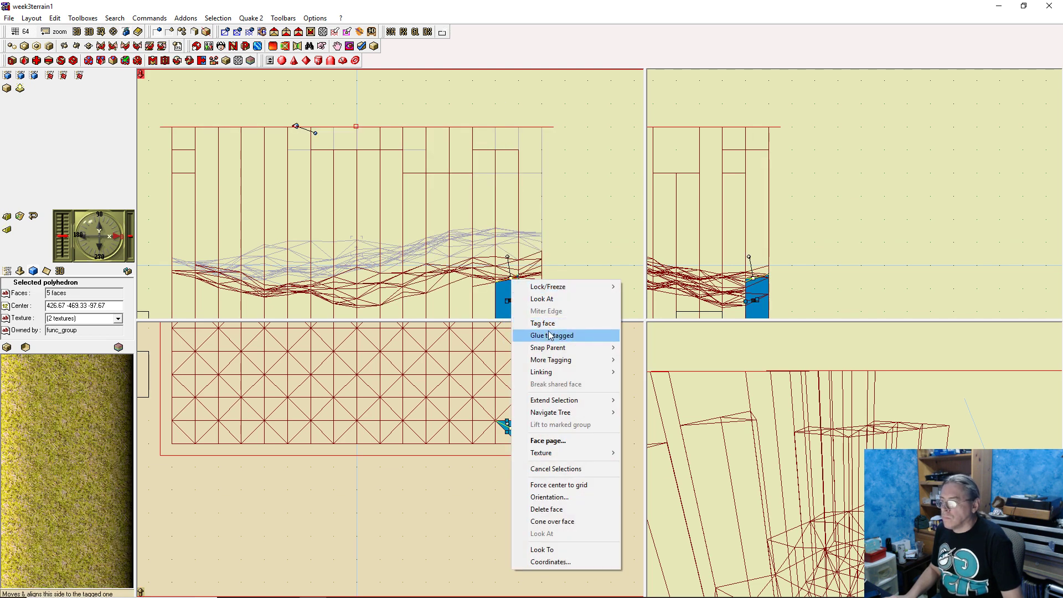
pyautogui.click(539, 334)
pyautogui.moveTo(511, 127); pyautogui.dragTo(510, 150)
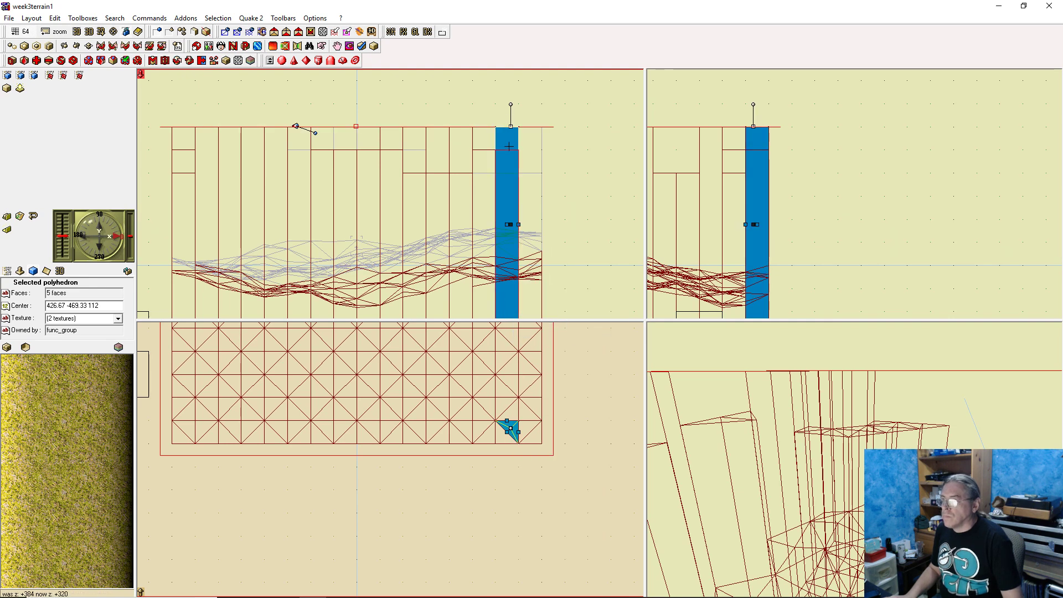
# Glue the top face of the terrain prism centred at 426.67, -426.67 to the tagged face and lower it to z 320
pyautogui.click(509, 413)
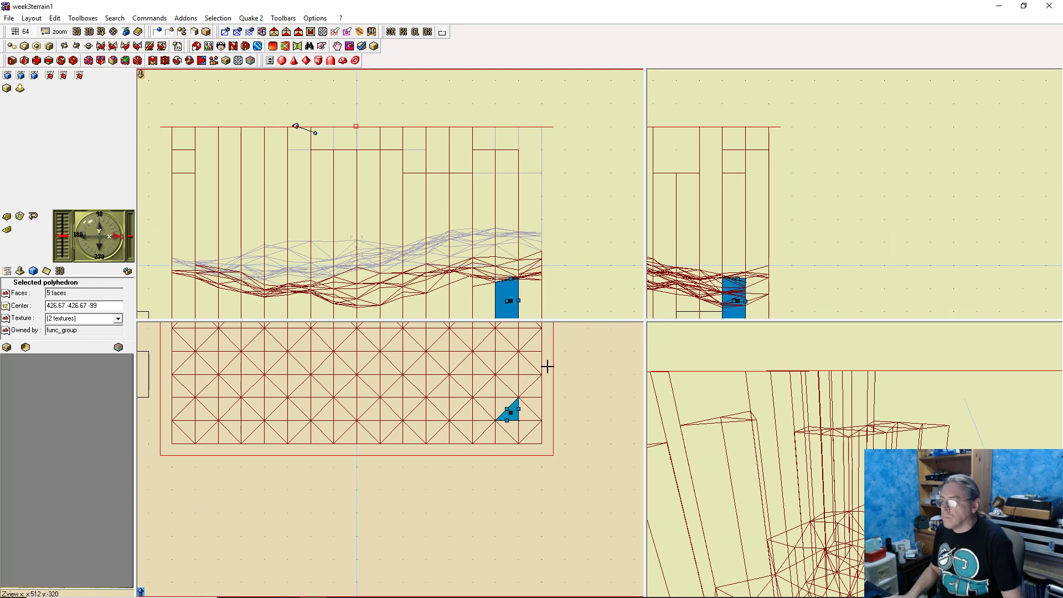
pyautogui.rightClick(512, 278)
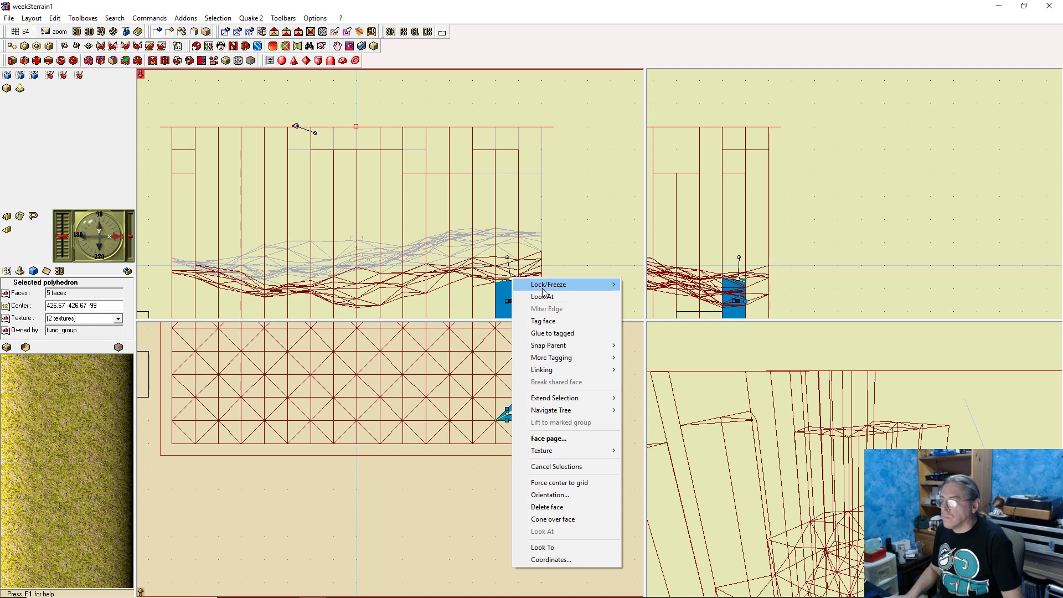
pyautogui.click(539, 333)
pyautogui.moveTo(515, 130); pyautogui.dragTo(520, 166)
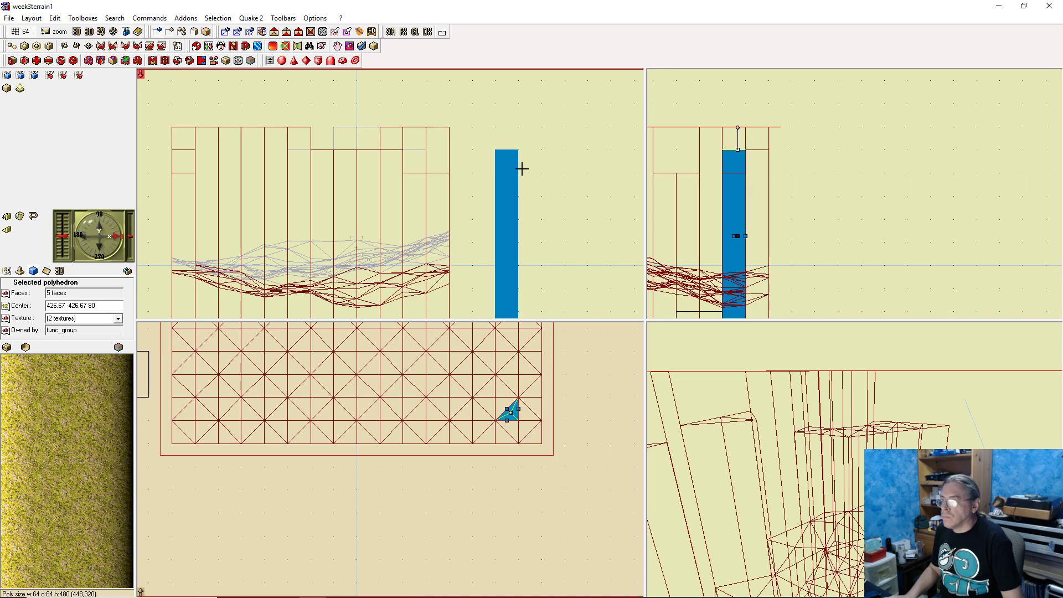
# Glue the top face of the terrain prism centred at 469.33, -426.67 to the tagged face
pyautogui.click(525, 414)
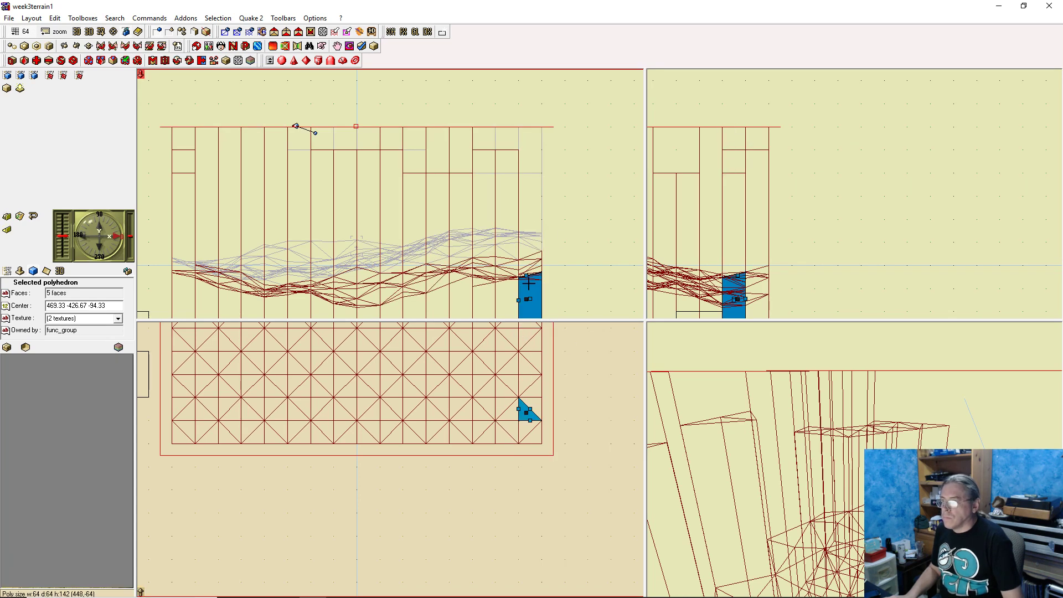
pyautogui.click(513, 426)
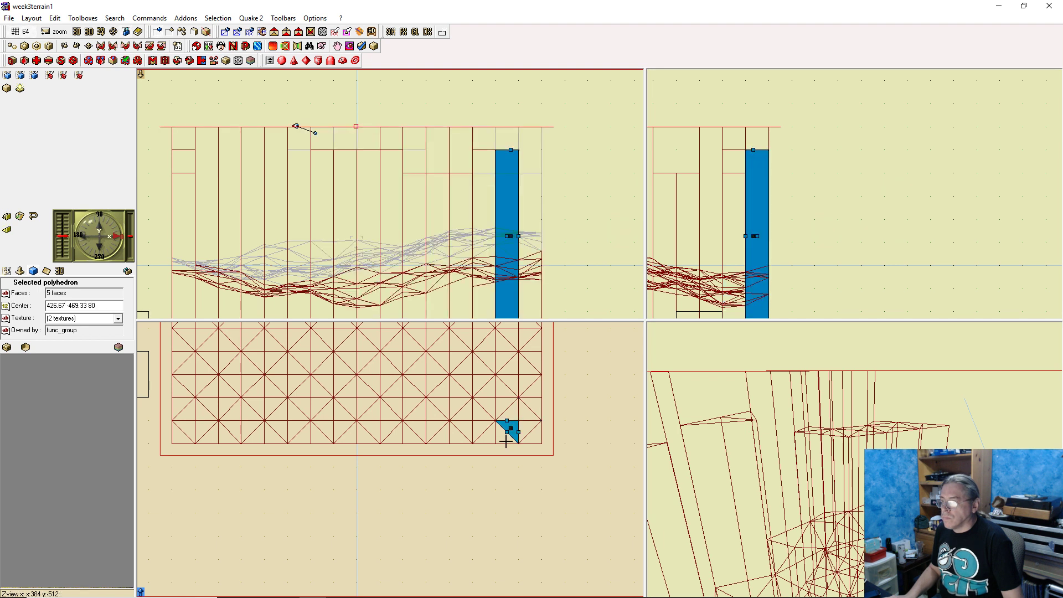
pyautogui.click(505, 437)
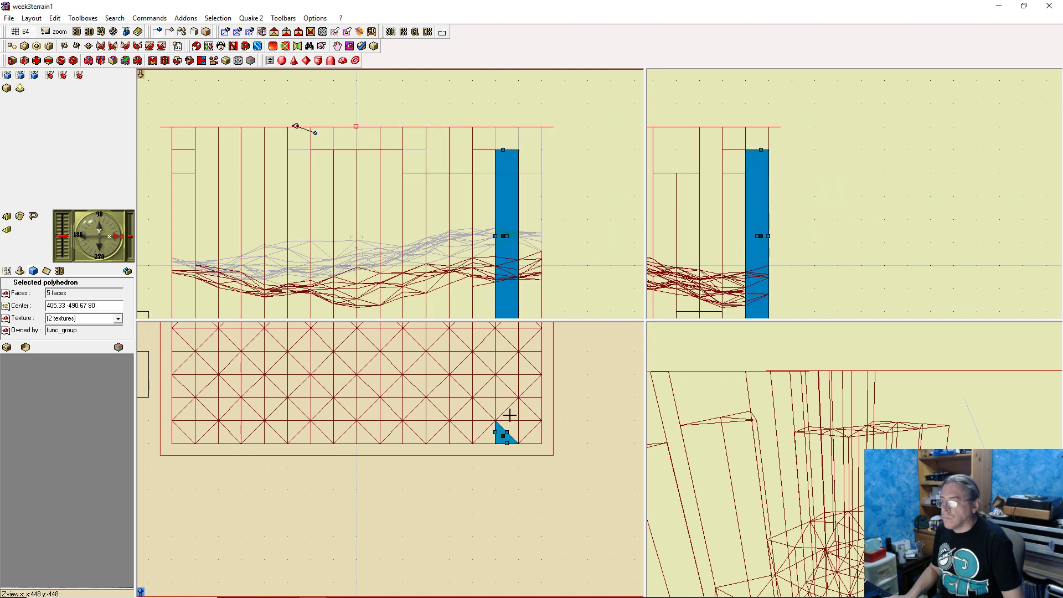
pyautogui.click(510, 413)
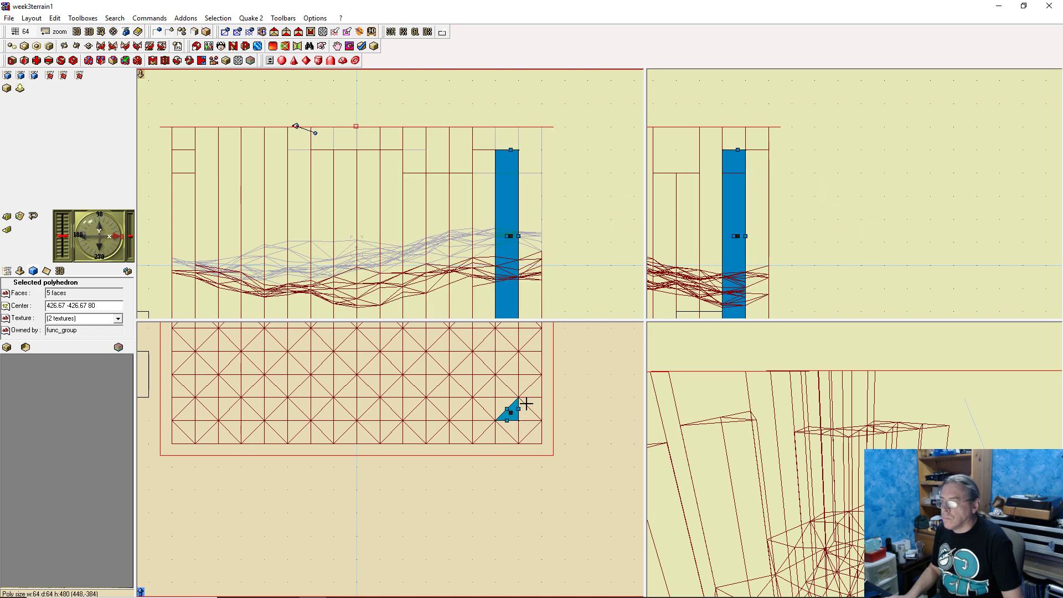
pyautogui.click(525, 411)
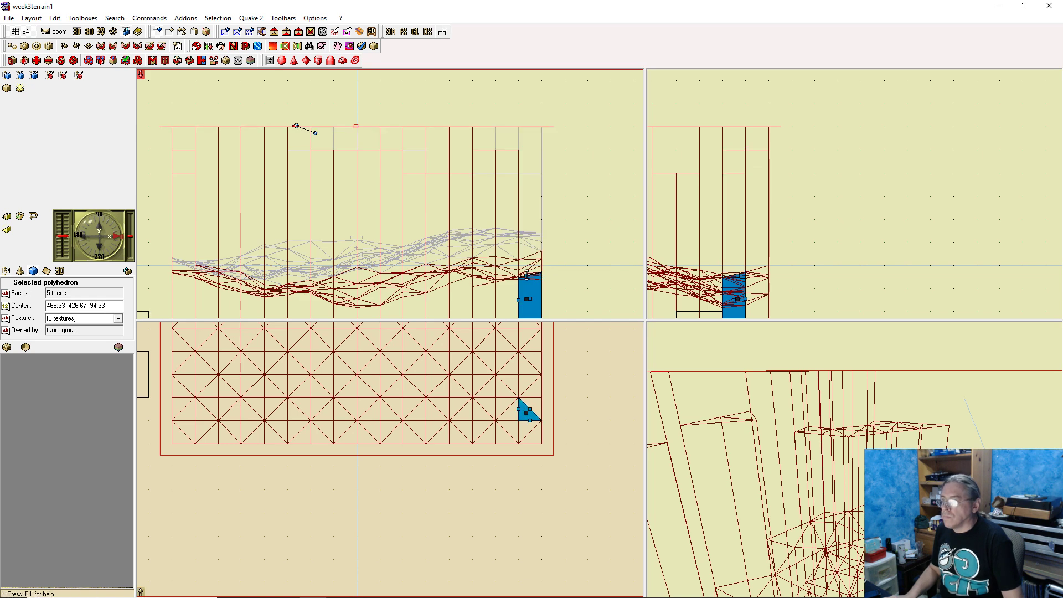
pyautogui.rightClick(525, 275)
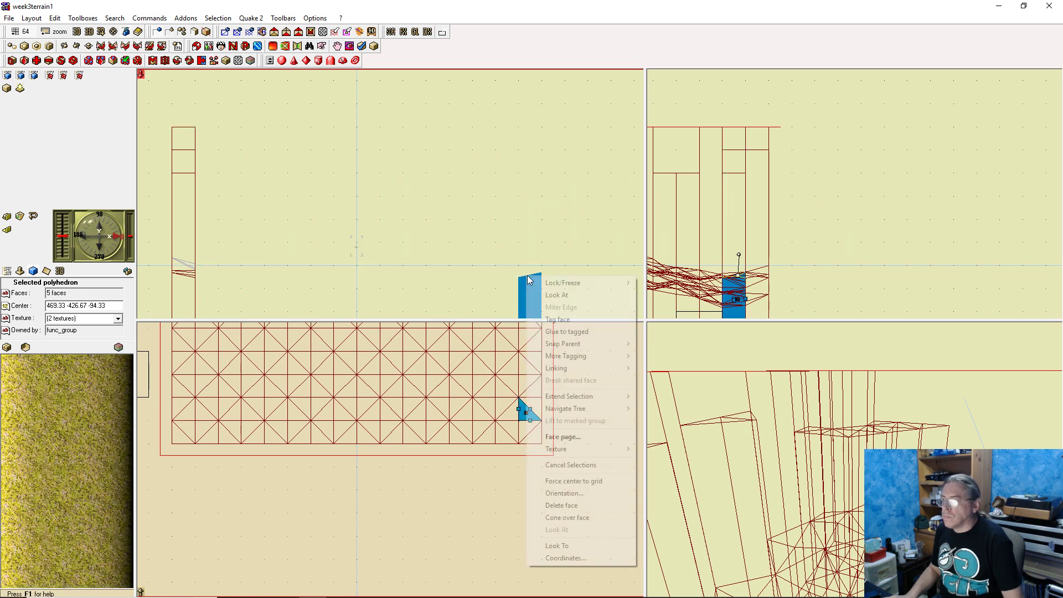
pyautogui.click(534, 331)
# Glue the top faces of the corner terrain prisms centred at 469.33, -469.33 and 490.67, -490.67 to the tagged face
pyautogui.click(540, 405)
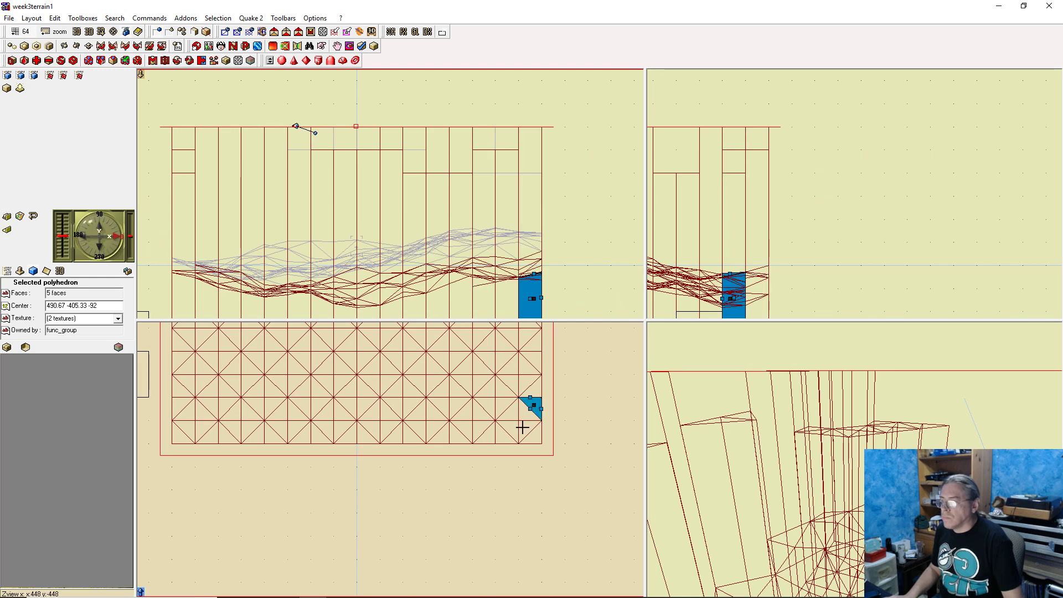
pyautogui.click(522, 427)
pyautogui.rightClick(527, 273)
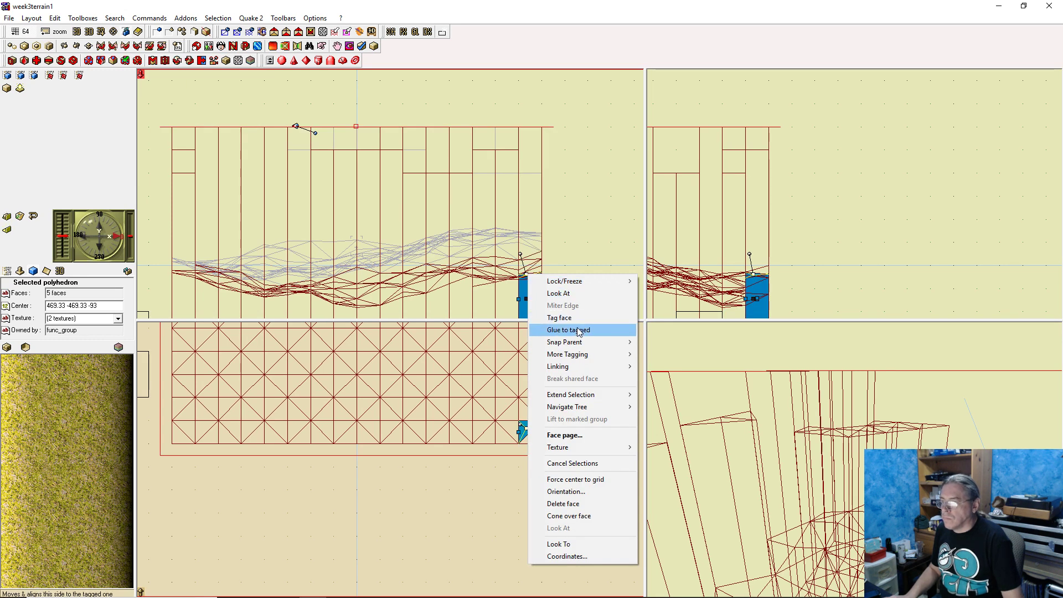
pyautogui.click(534, 328)
pyautogui.click(535, 436)
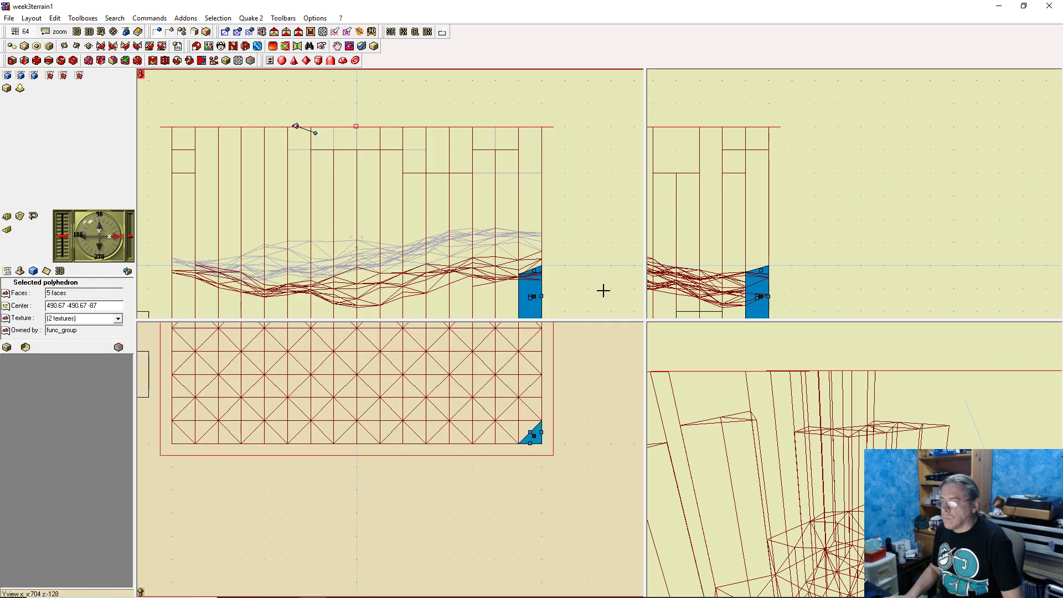
pyautogui.rightClick(534, 272)
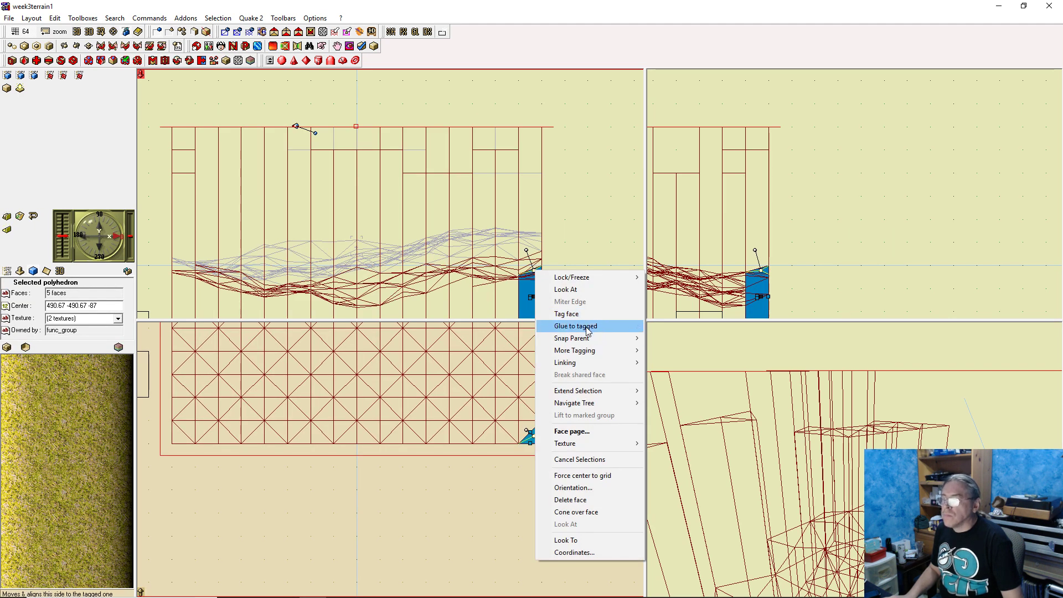
pyautogui.click(548, 327)
# Glue the top face of the terrain prism centred at 490.67, -405.33 to the tagged face
pyautogui.click(531, 409)
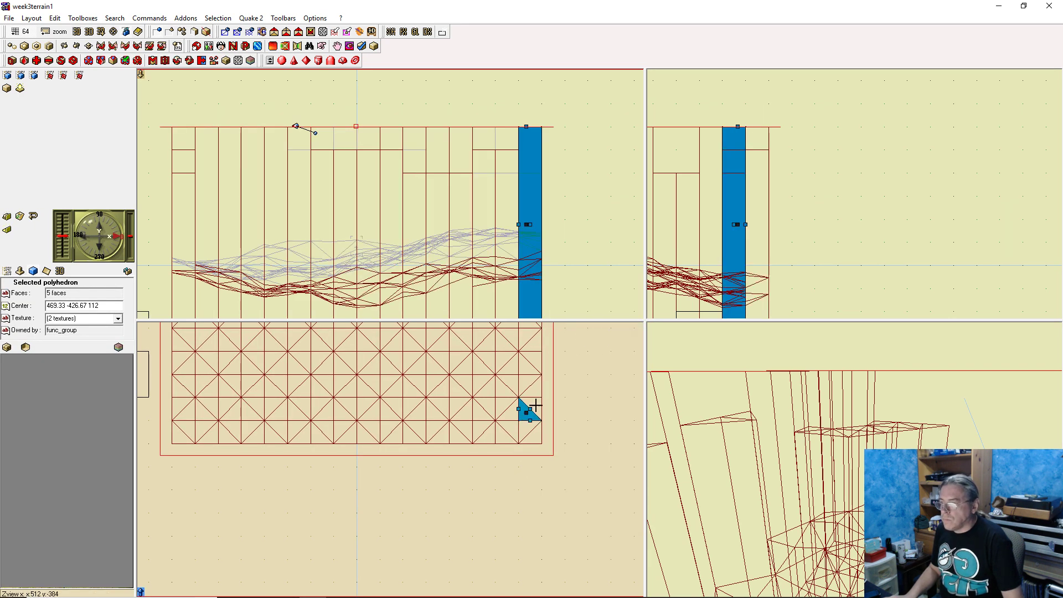
pyautogui.rightClick(534, 271)
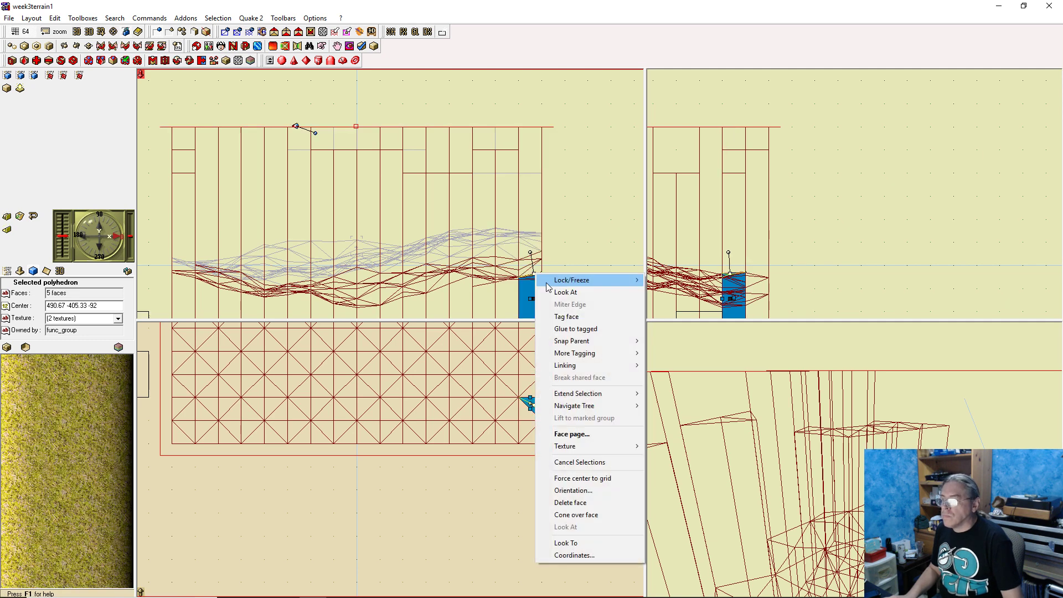
pyautogui.click(598, 329)
# Glue the top face of the terrain prism centred at 490.67, -362.67 to the tagged face and lower it to z 256
pyautogui.click(532, 391)
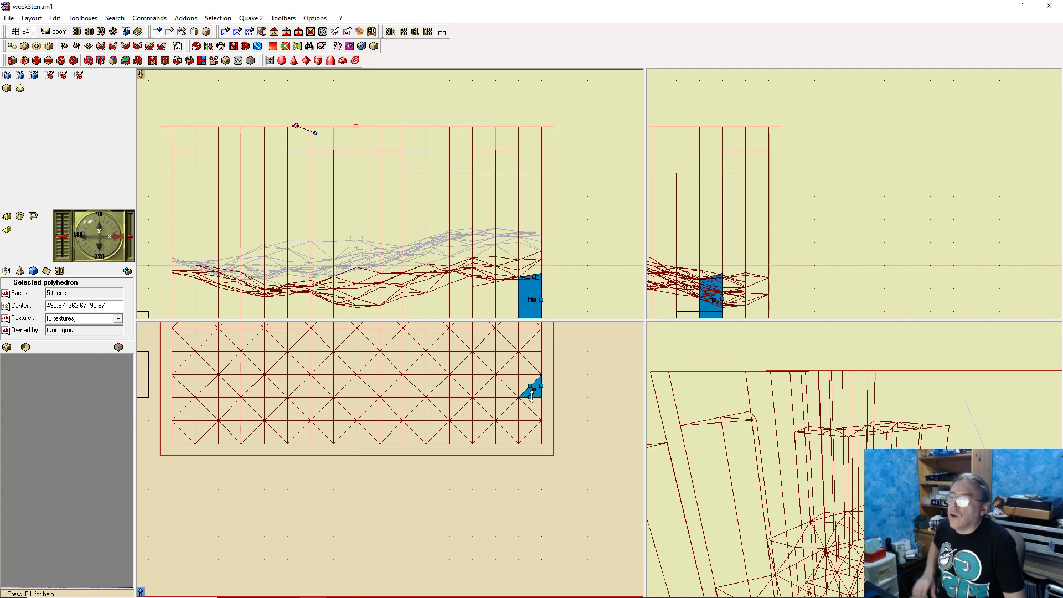
pyautogui.rightClick(534, 279)
pyautogui.click(582, 334)
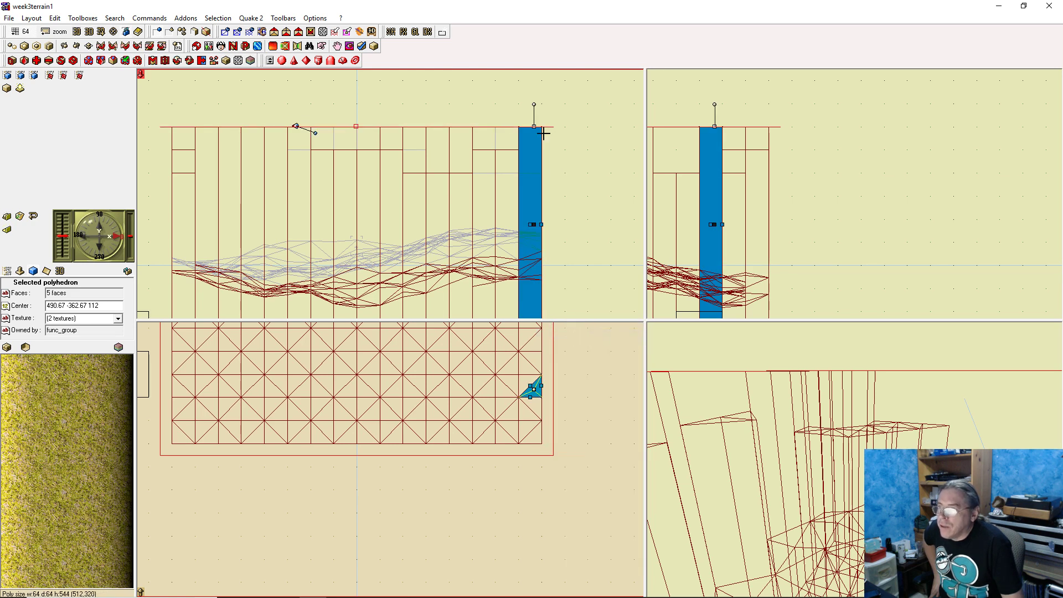
pyautogui.moveTo(534, 129); pyautogui.dragTo(534, 173)
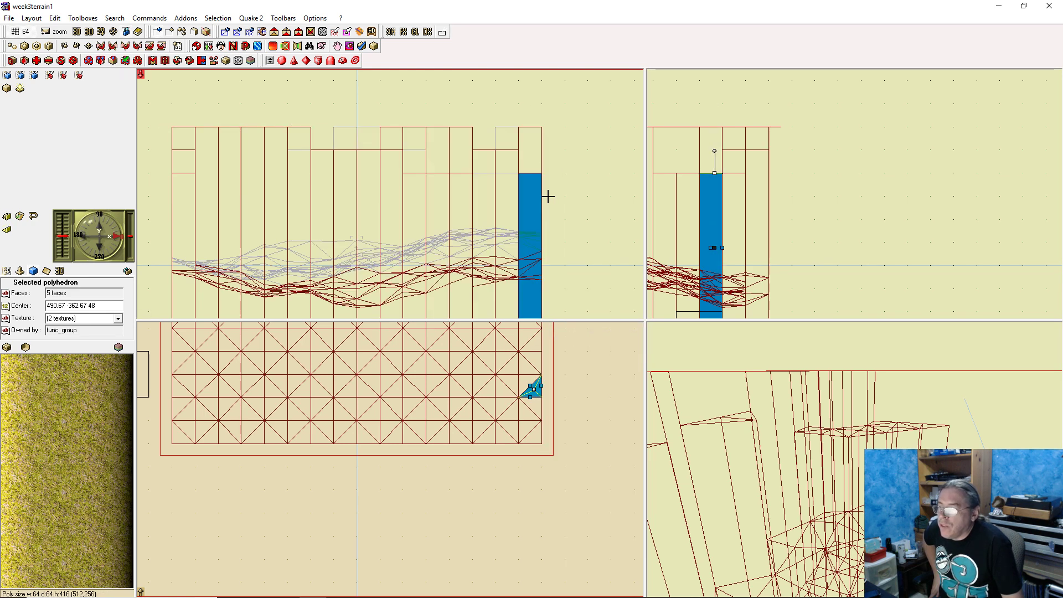
# Glue the top face of the terrain prism centred at 469.33, -341.33 to the tagged face and lower it to z 256
pyautogui.click(523, 379)
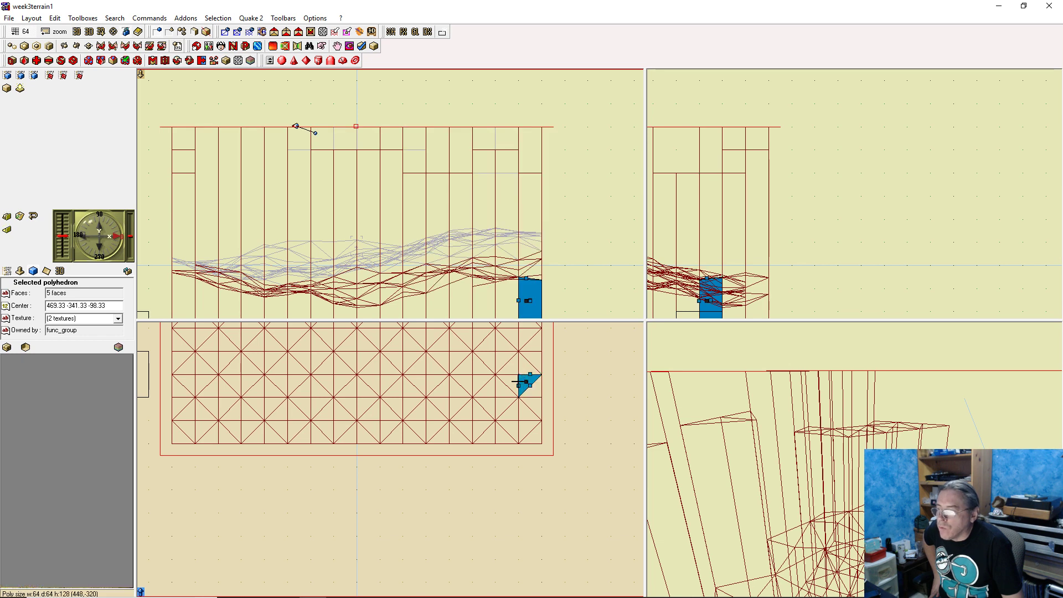
pyautogui.rightClick(526, 277)
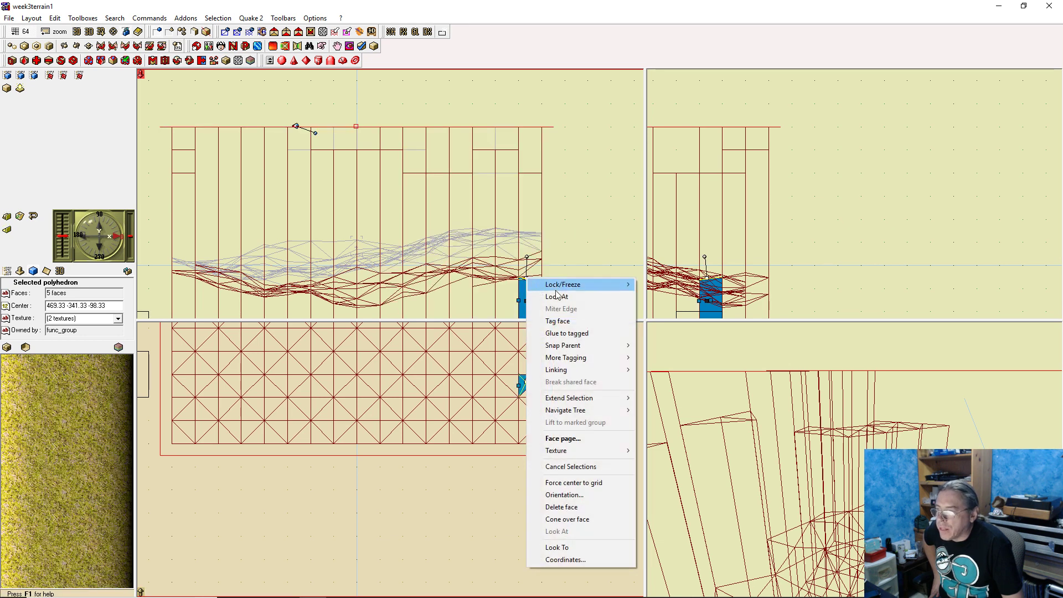
pyautogui.click(589, 332)
pyautogui.moveTo(526, 127); pyautogui.dragTo(529, 174)
# Glue the top faces of the terrain prisms centred at 469.33, -298.67 and 490.67, -277.33 to the tagged face
pyautogui.moveTo(529, 362); pyautogui.dragTo(527, 365)
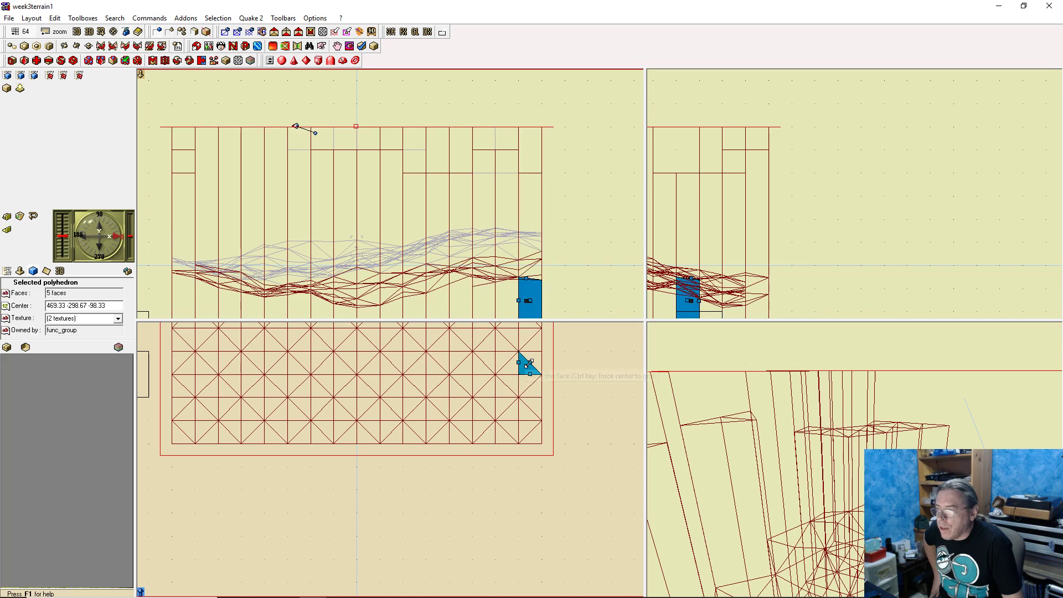
pyautogui.rightClick(527, 281)
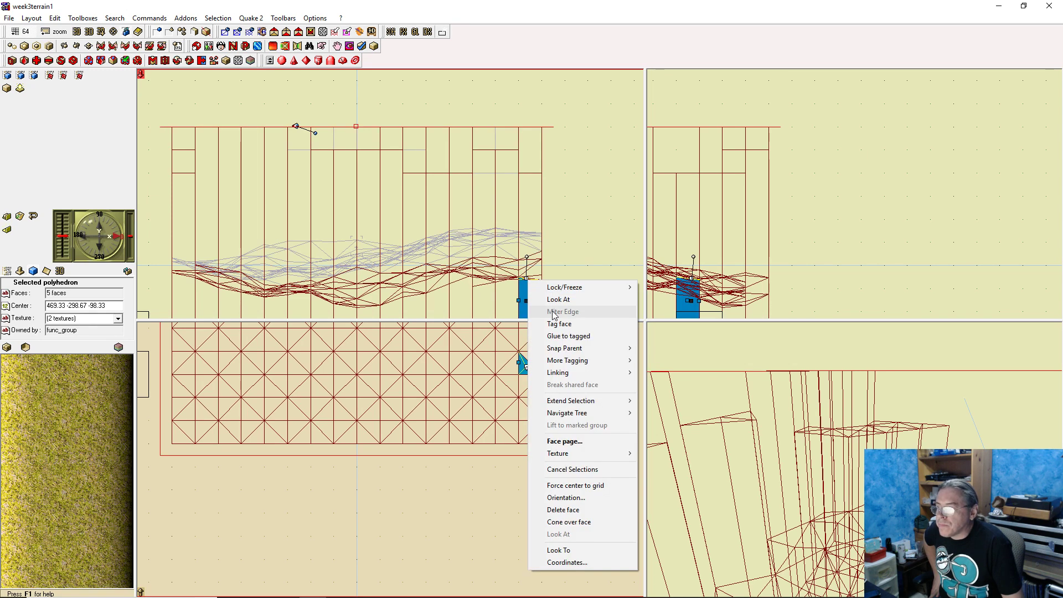
pyautogui.click(556, 334)
pyautogui.click(535, 359)
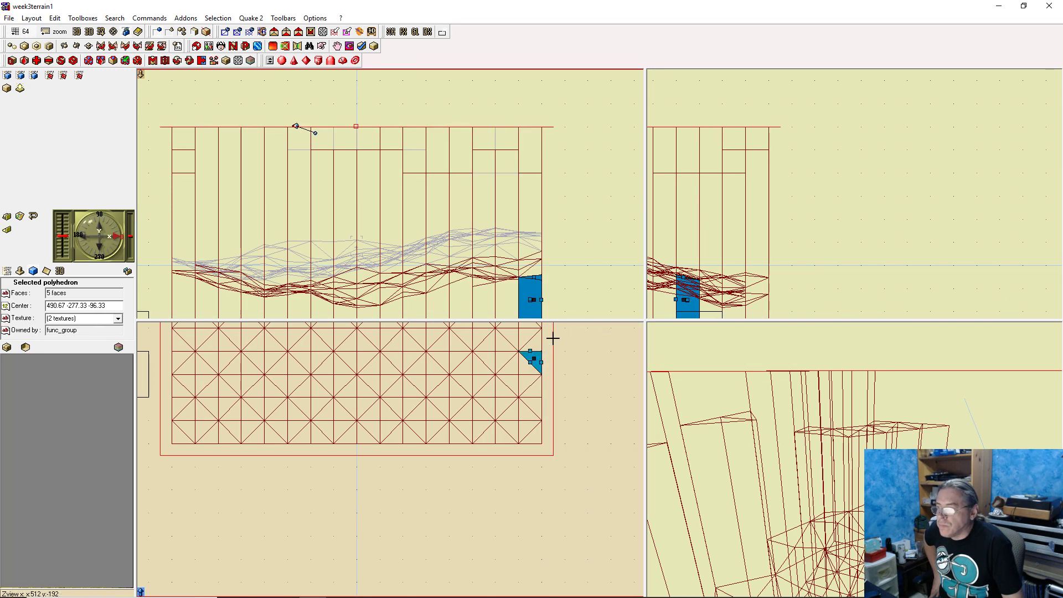
pyautogui.rightClick(534, 277)
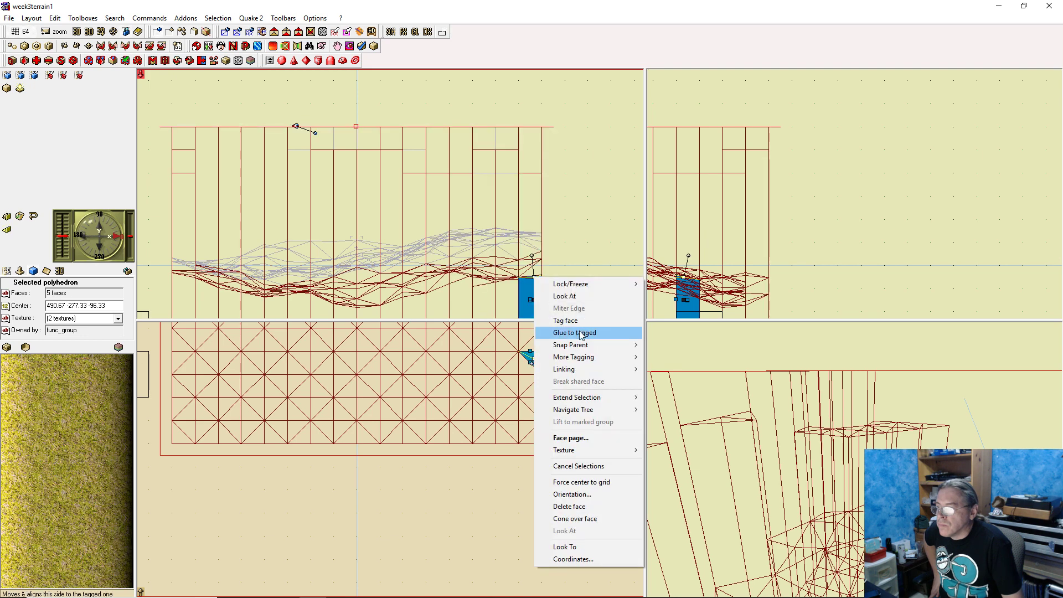
pyautogui.click(575, 332)
# Glue the top face of the terrain prism centred at 490.67, -234.67 to the tagged face and lower it to z 320
pyautogui.click(537, 343)
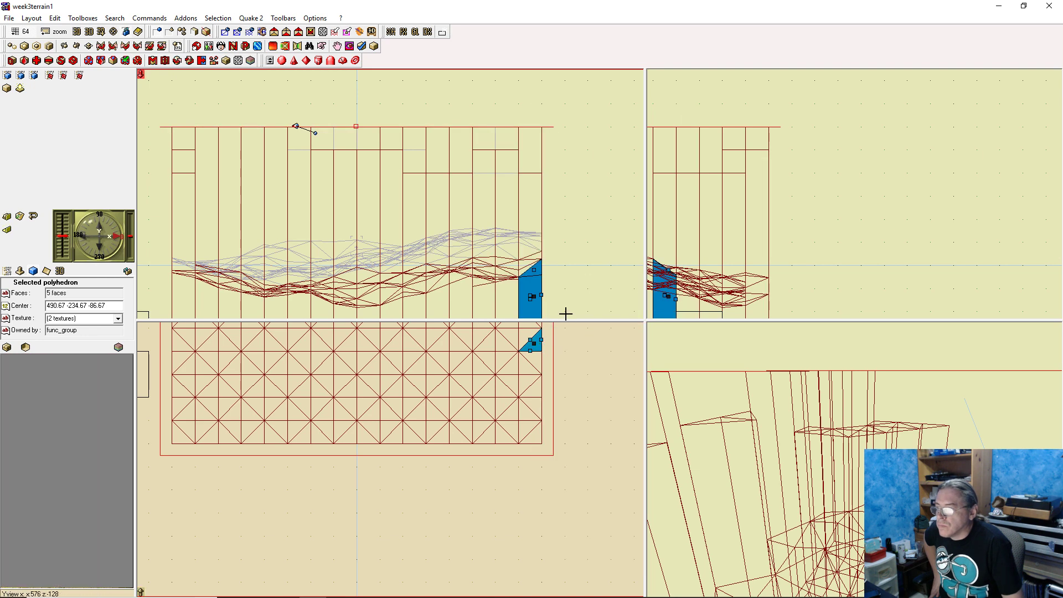
pyautogui.rightClick(535, 271)
pyautogui.click(570, 327)
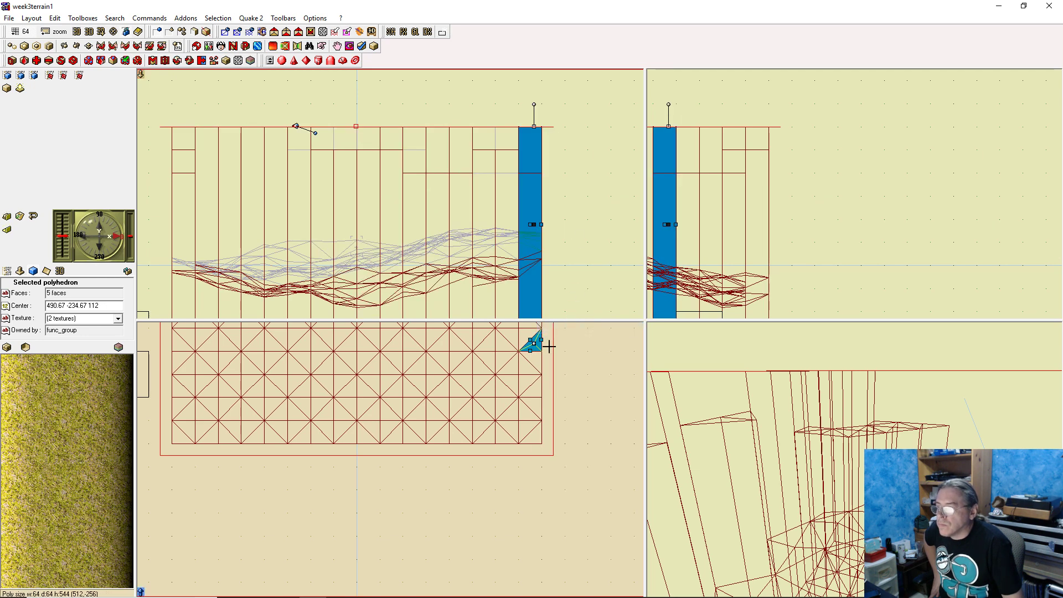
pyautogui.moveTo(544, 373); pyautogui.dragTo(541, 519, button='middle')
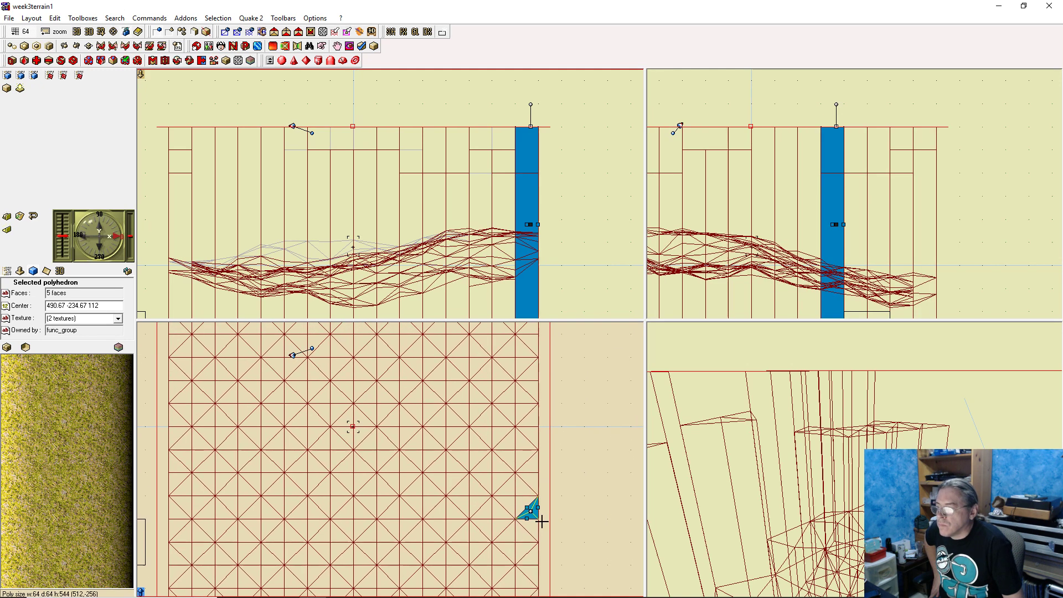
pyautogui.rightClick(531, 479)
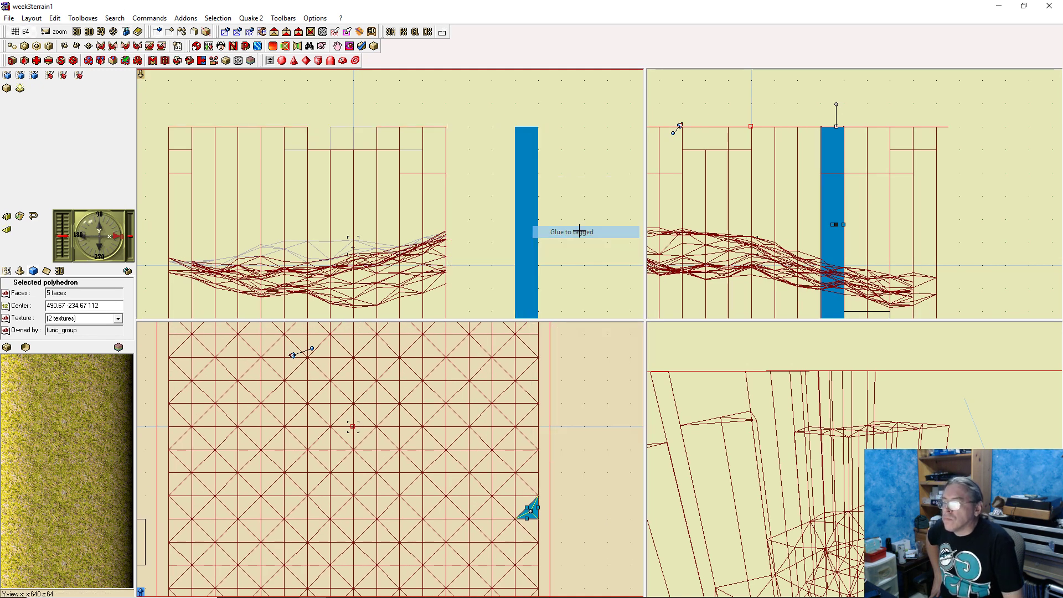
pyautogui.click(578, 233)
pyautogui.moveTo(530, 126); pyautogui.dragTo(531, 150)
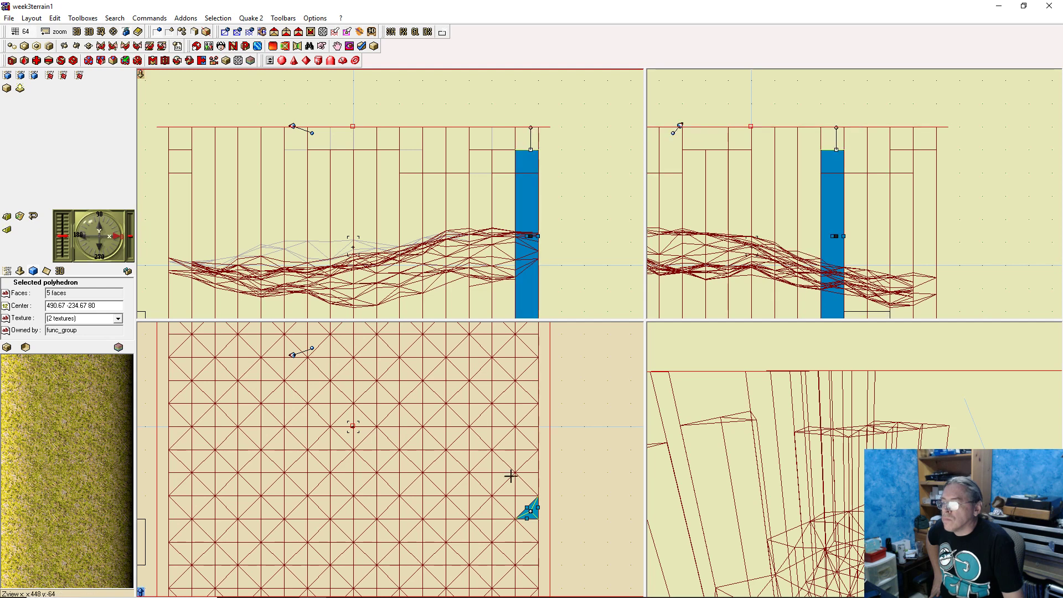
# Glue the top face of the terrain prism centred at 469.33, -213.33 to the tagged face and lower it to z 320
pyautogui.click(520, 498)
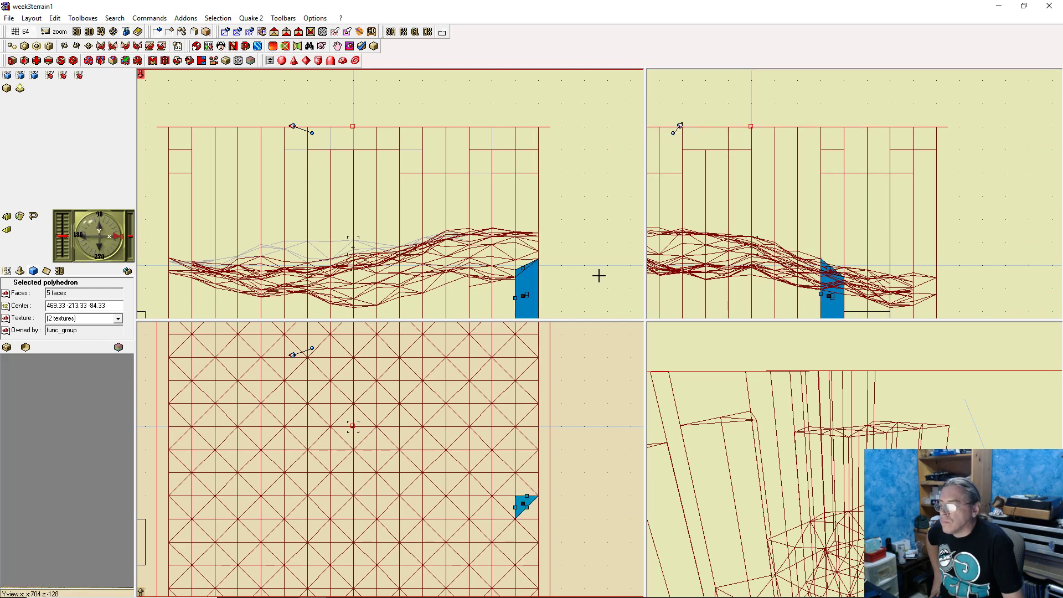
pyautogui.rightClick(524, 270)
pyautogui.click(575, 325)
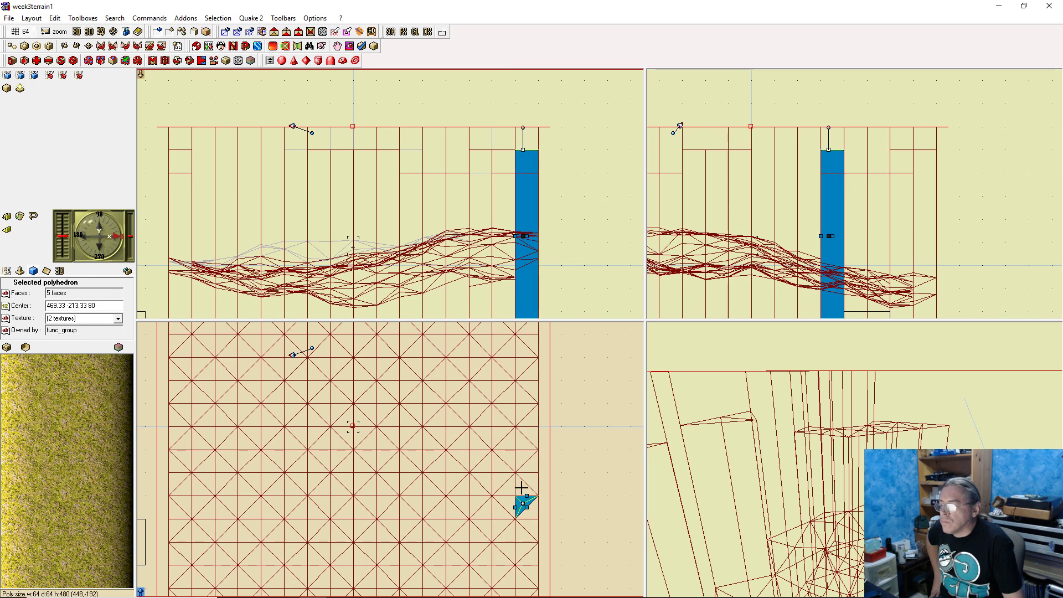
# Glue the top face of the terrain prism centred at 469.33, -170.67 to the tagged face and lower it to z 256
pyautogui.click(522, 487)
pyautogui.rightClick(520, 263)
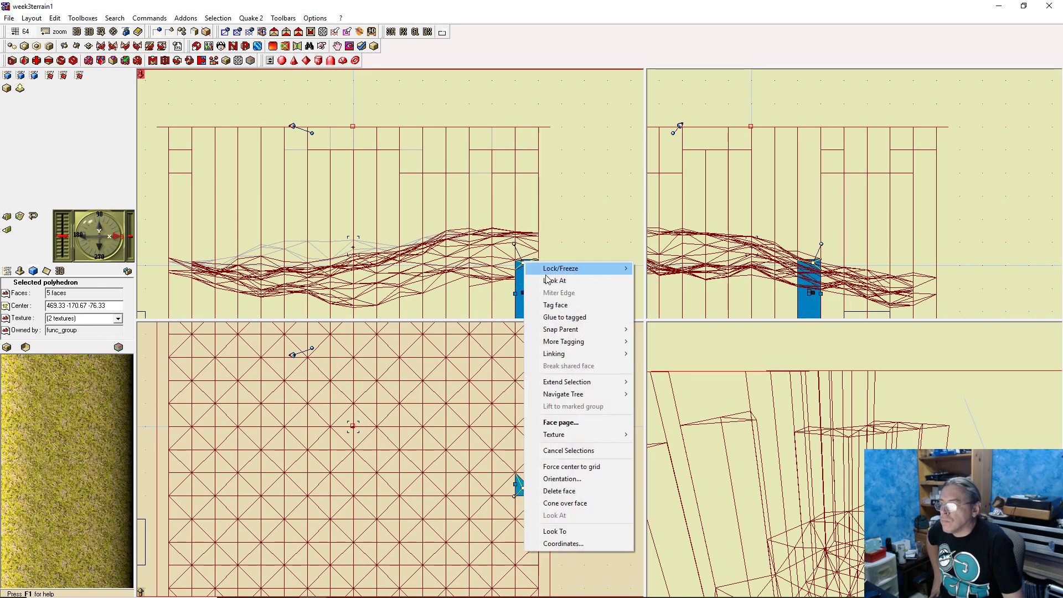
pyautogui.click(573, 318)
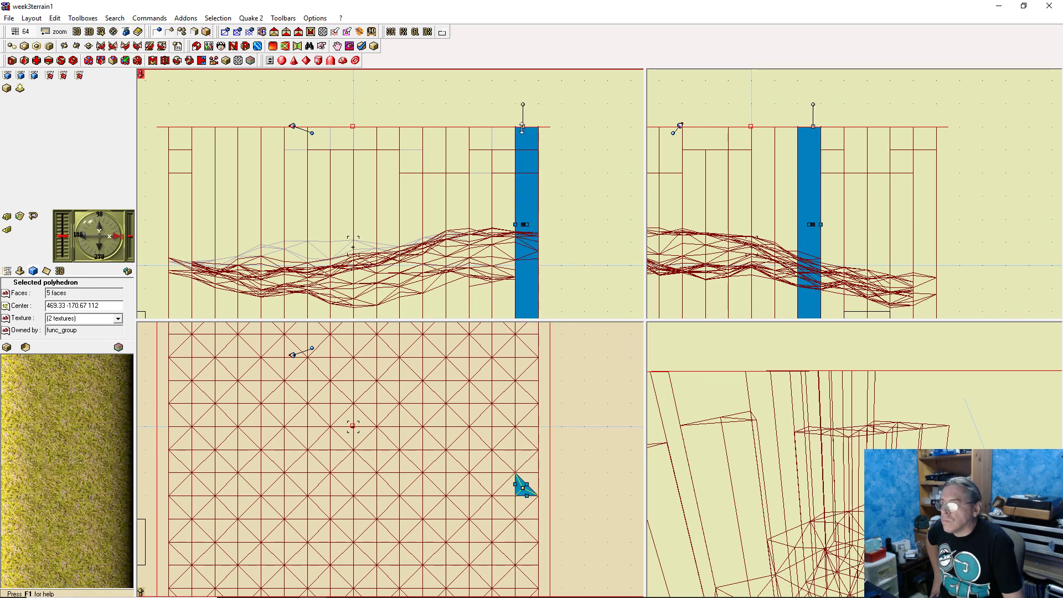
pyautogui.moveTo(521, 128); pyautogui.dragTo(523, 173)
# Glue the top face of the terrain prism centred at 490.67, -149.33 to the tagged face and lower it to z 256
pyautogui.click(522, 486)
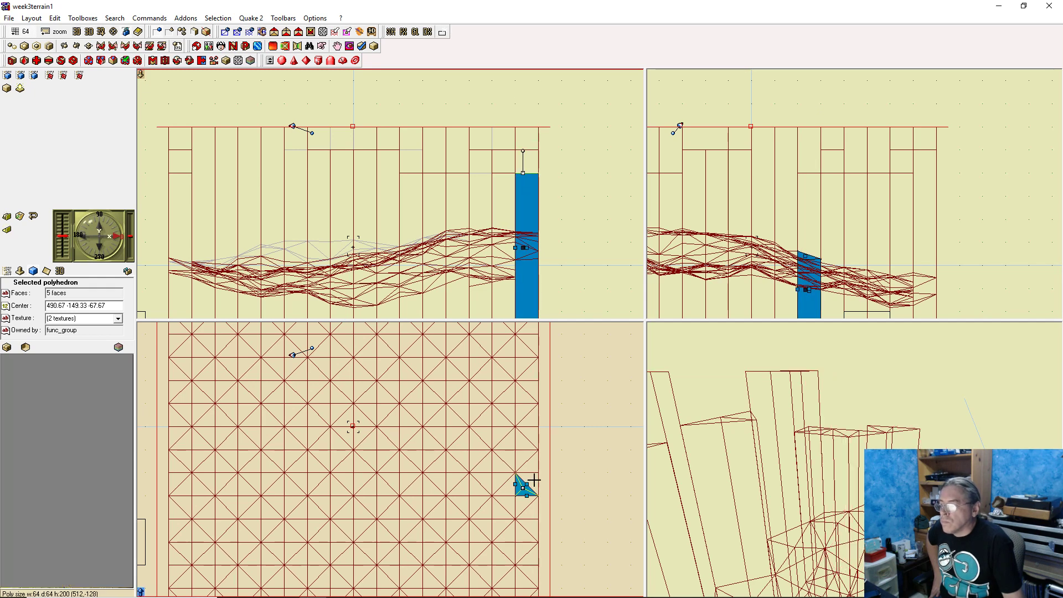
pyautogui.rightClick(530, 255)
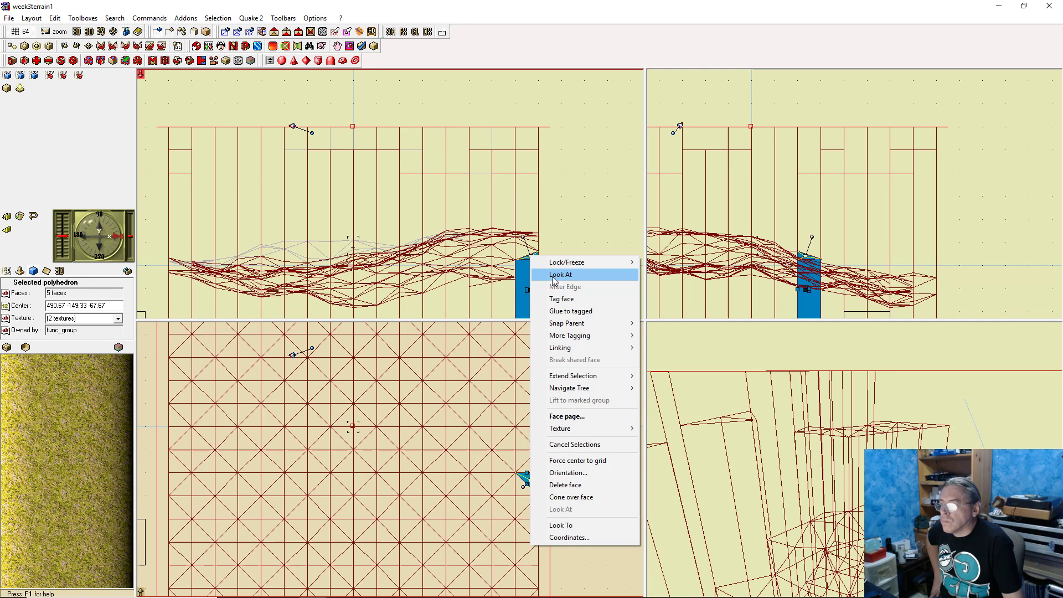
pyautogui.click(578, 311)
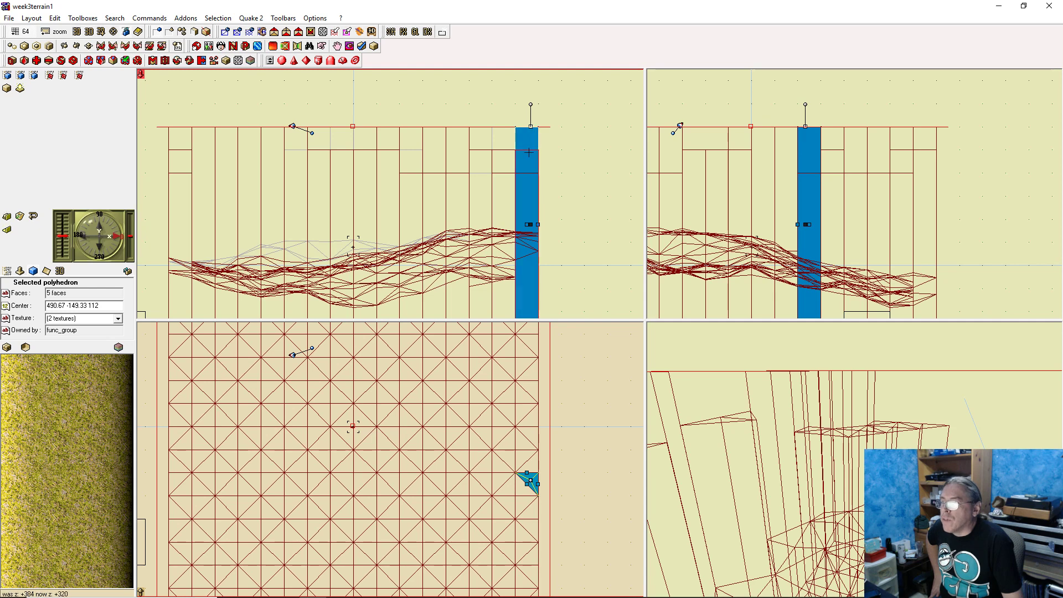
pyautogui.moveTo(532, 126); pyautogui.dragTo(542, 173)
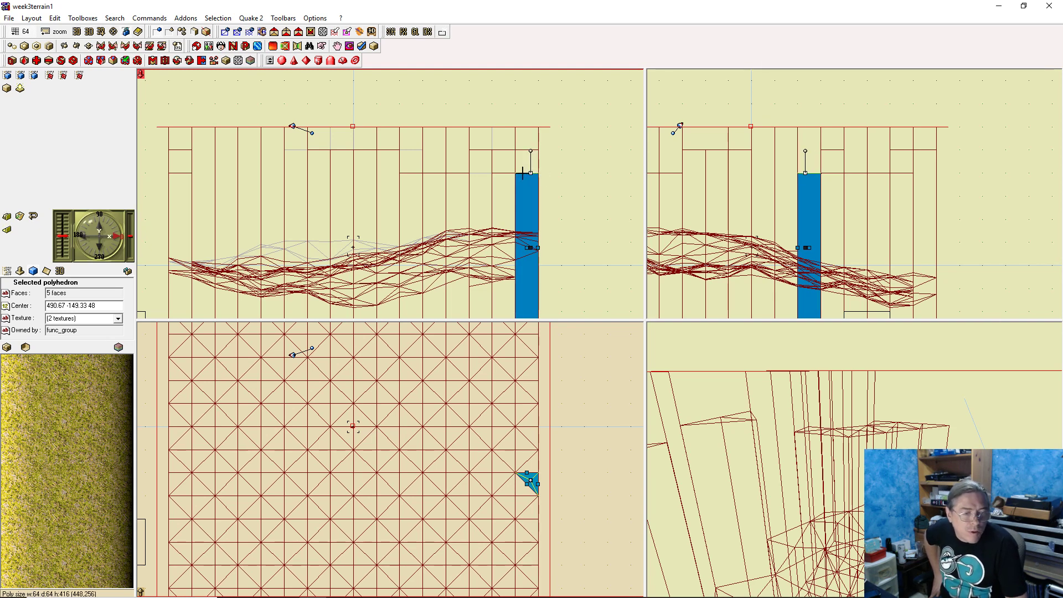
# Glue the top face of the terrain prism centred at 490.67, -106.67 to the tagged face
pyautogui.click(531, 462)
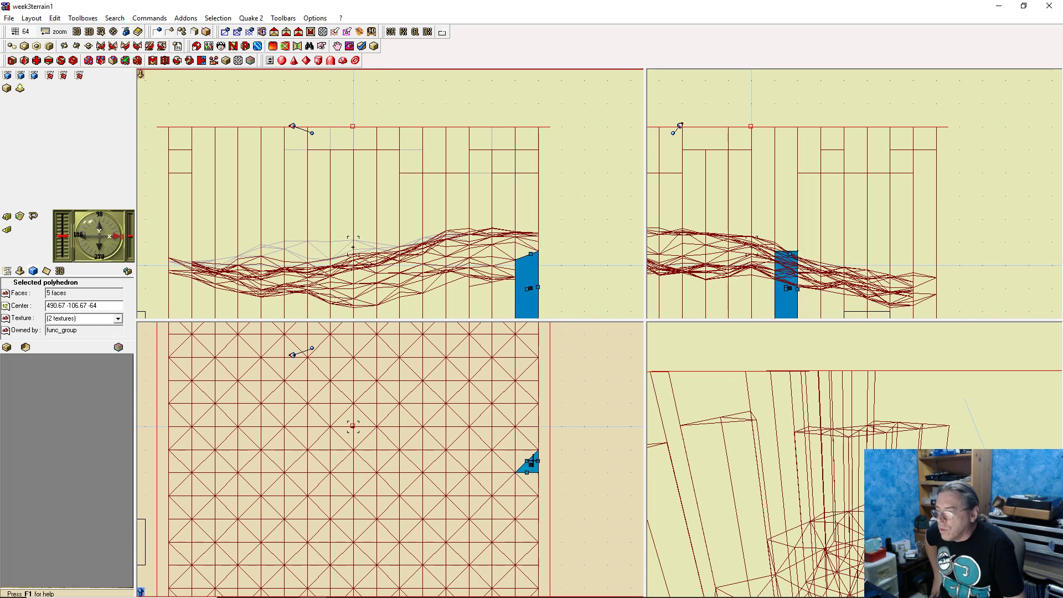
pyautogui.rightClick(531, 254)
pyautogui.click(567, 308)
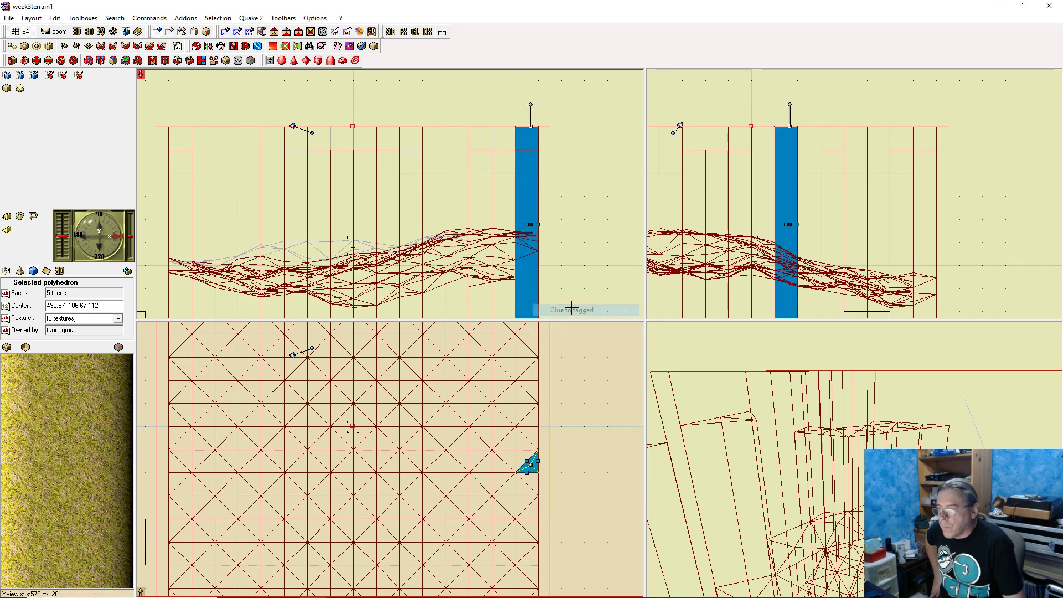
# Glue the top face of the terrain prism centred at 469.33, -85.33 to the tagged face and lower it to z 256
pyautogui.click(521, 457)
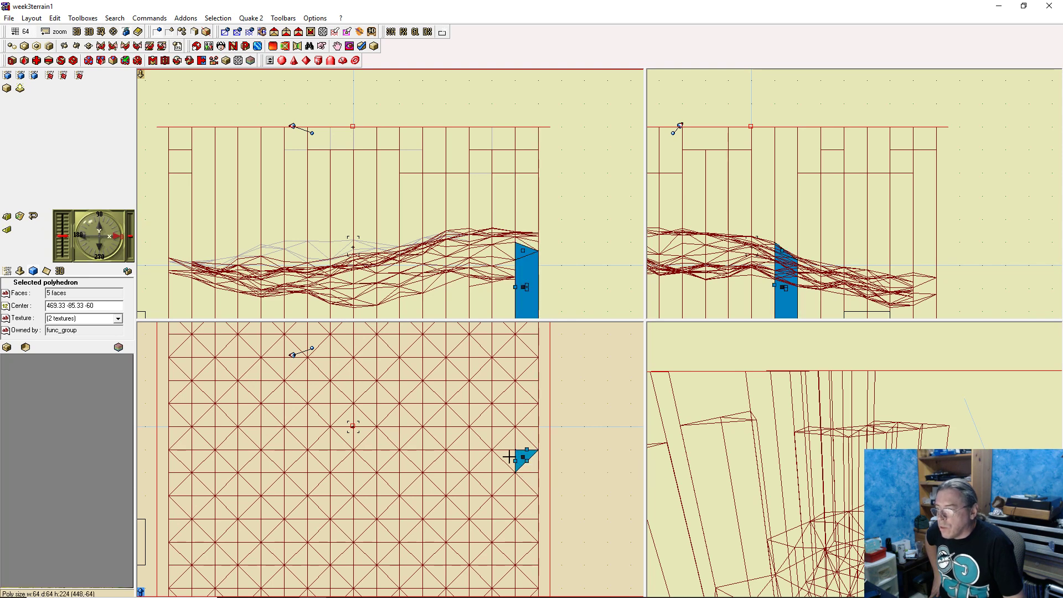
pyautogui.click(509, 456)
pyautogui.click(525, 454)
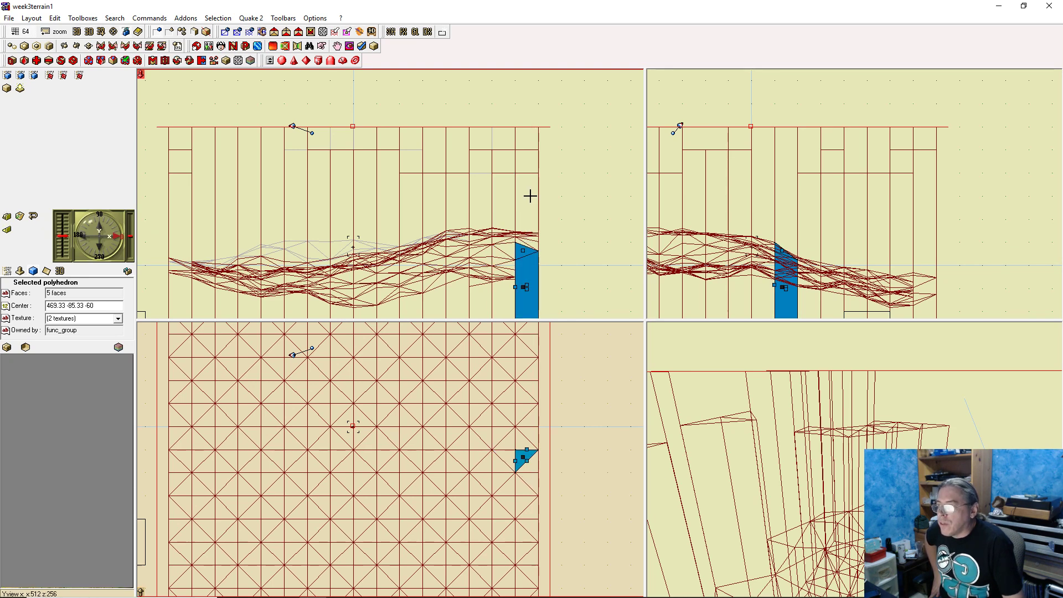
pyautogui.rightClick(524, 252)
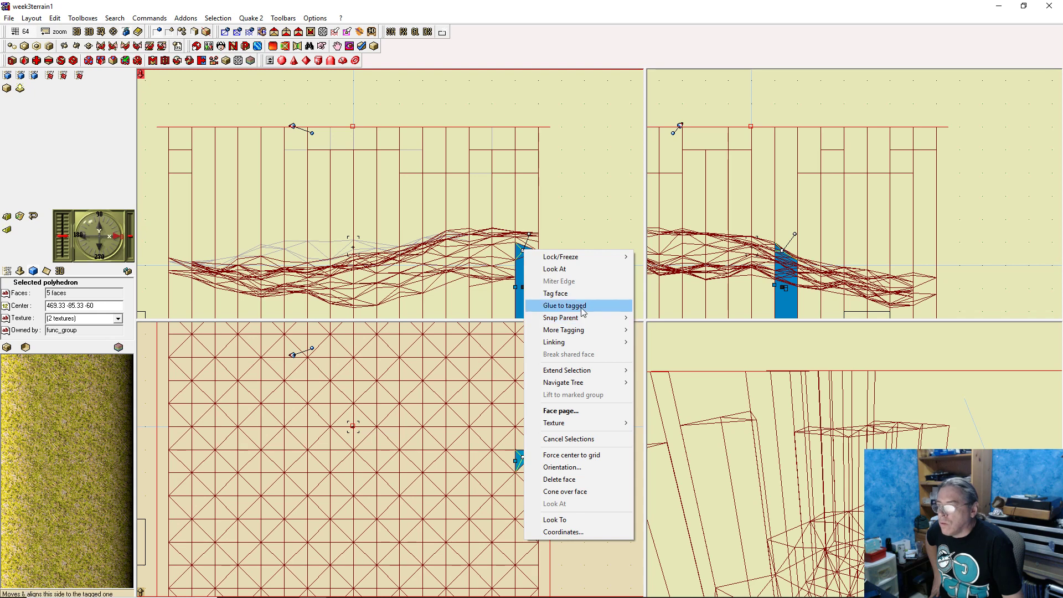
pyautogui.click(564, 306)
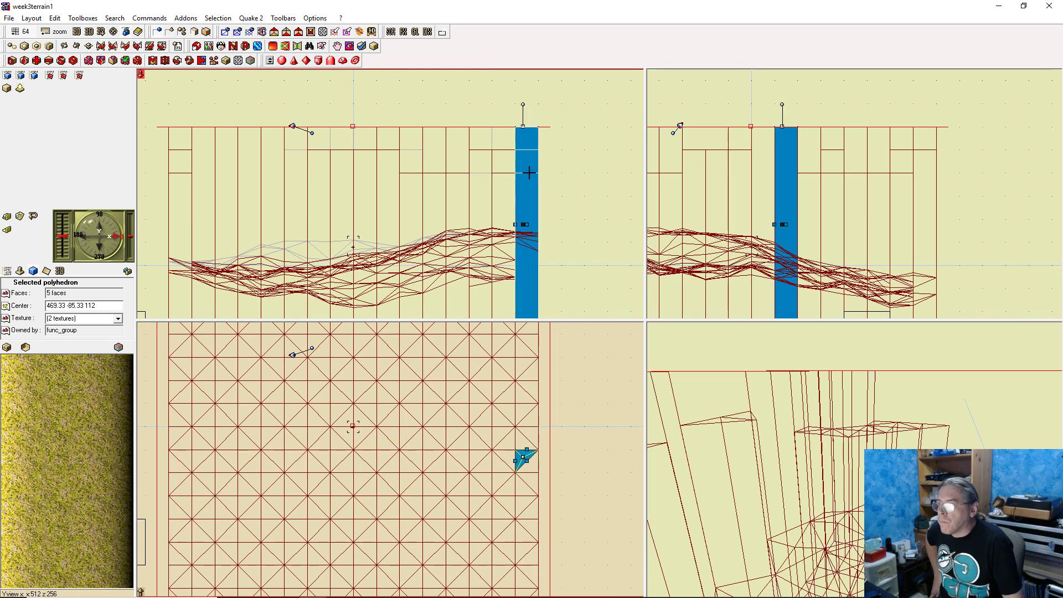
pyautogui.moveTo(528, 172); pyautogui.dragTo(528, 173)
# Glue the top faces of the terrain prisms centred at 469.33, -42.67 and 490.67, -21.33 to the tagged face and lower both to z 256
pyautogui.click(525, 439)
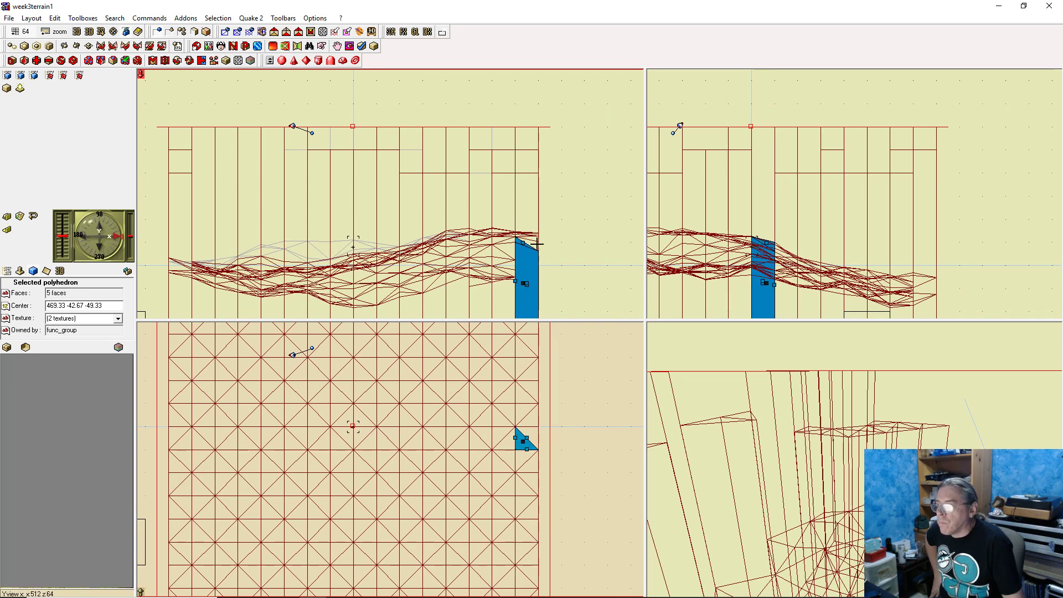
pyautogui.rightClick(526, 243)
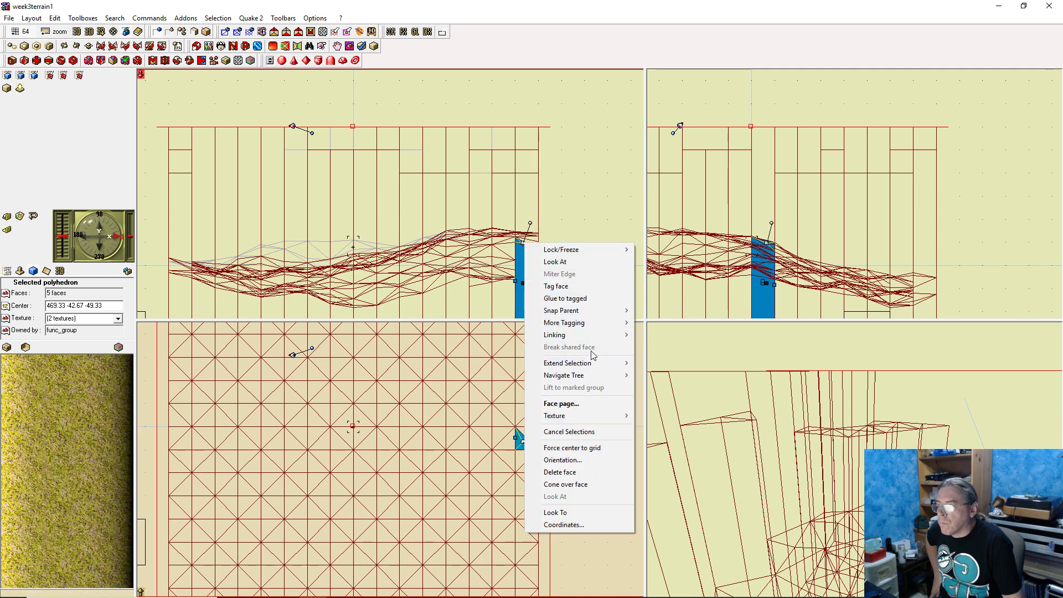
pyautogui.click(570, 298)
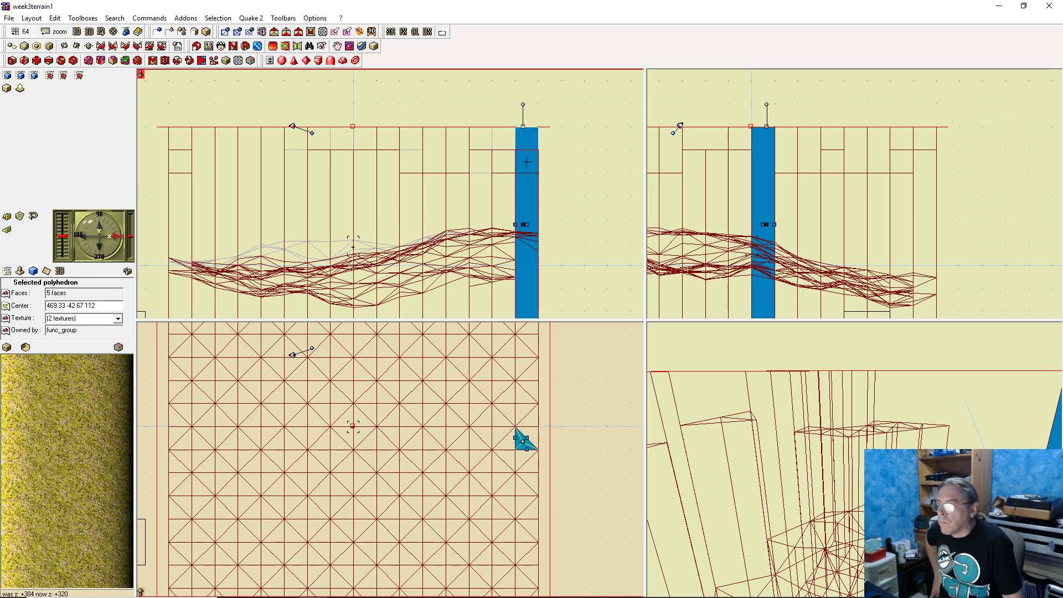
pyautogui.moveTo(527, 162); pyautogui.dragTo(527, 173)
pyautogui.click(533, 433)
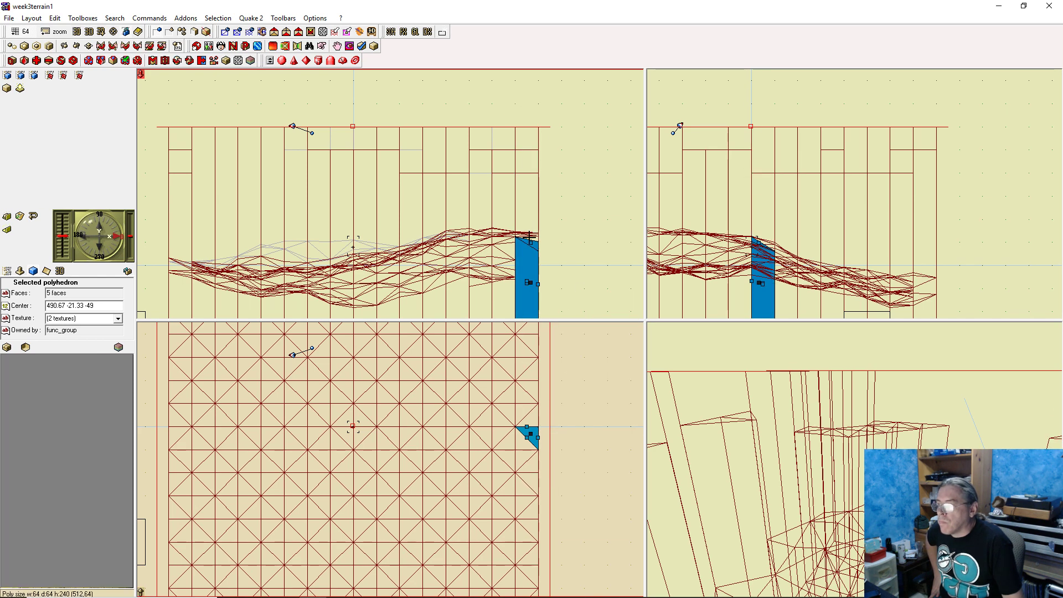
pyautogui.rightClick(527, 238)
pyautogui.click(595, 299)
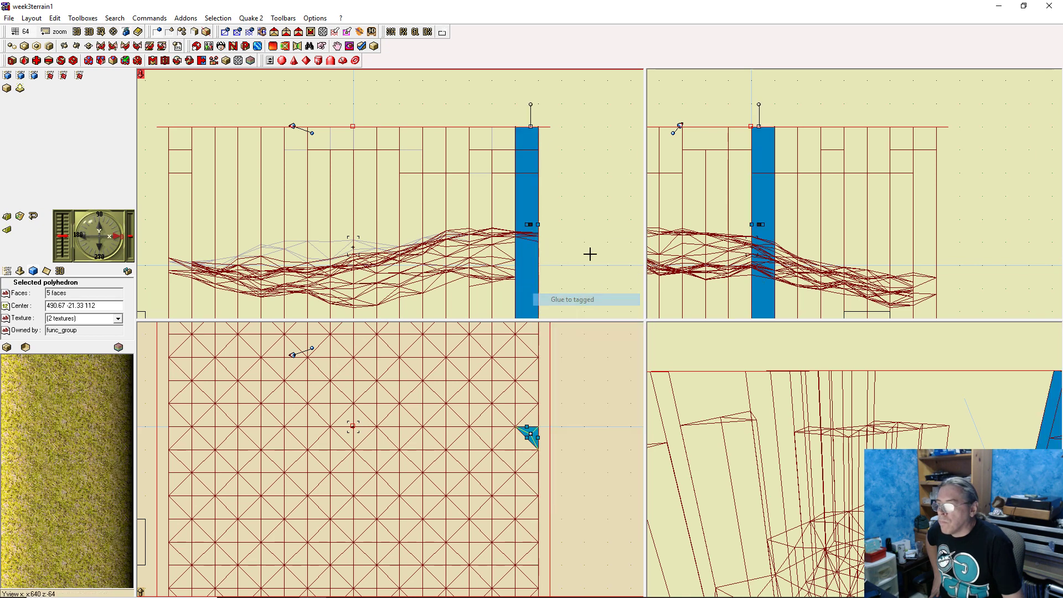
pyautogui.hotkey('ctrl', 'z')
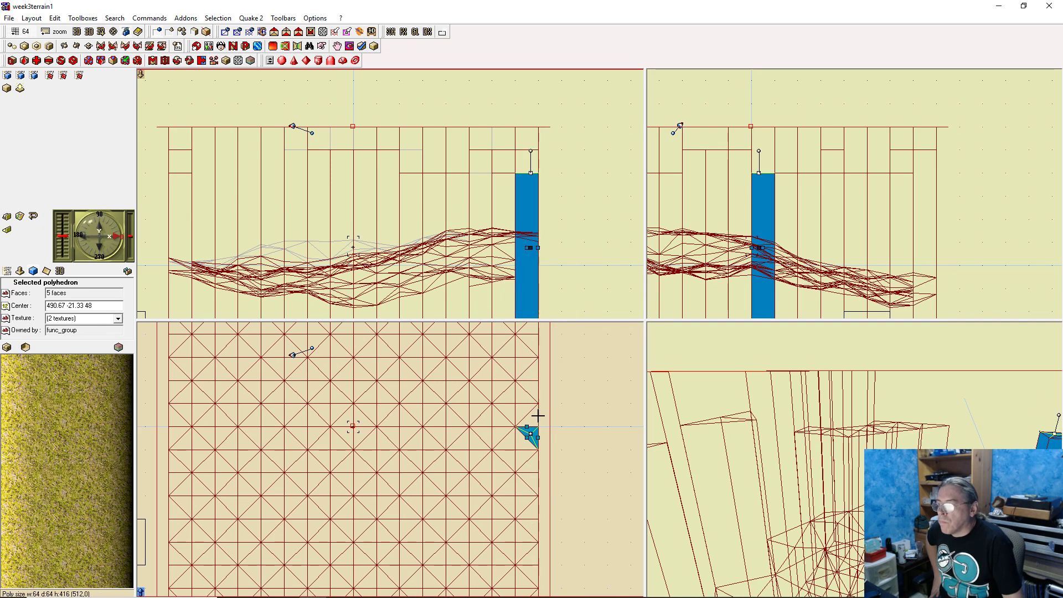
# Glue the top faces of the terrain prisms centred at 490.67, 21.33 and 469.33, 42.67 to the tagged face
pyautogui.click(532, 419)
pyautogui.rightClick(531, 237)
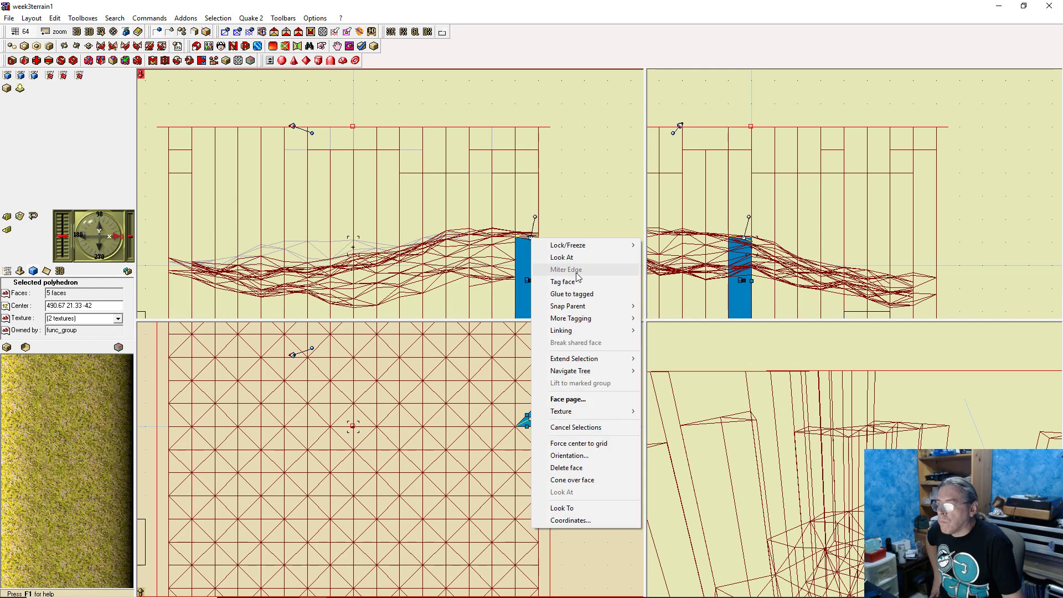
pyautogui.click(605, 293)
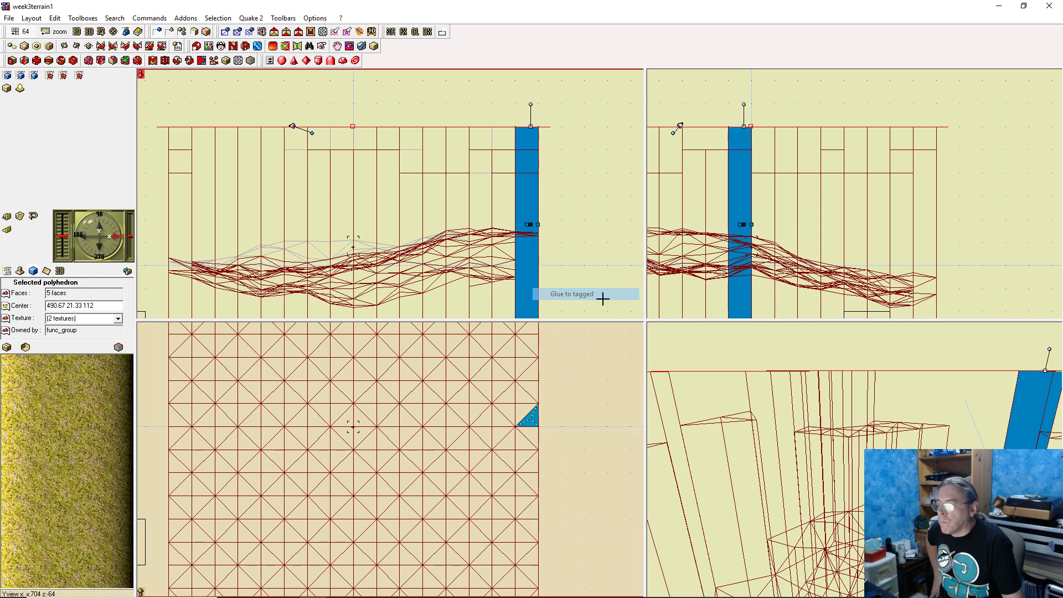
pyautogui.click(523, 407)
pyautogui.rightClick(524, 237)
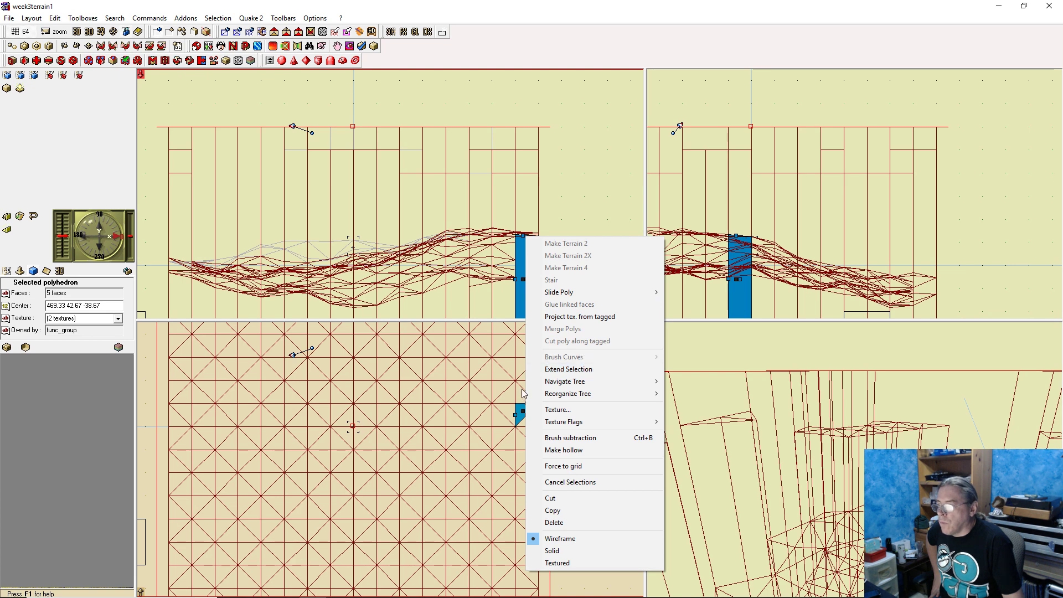
pyautogui.rightClick(522, 240)
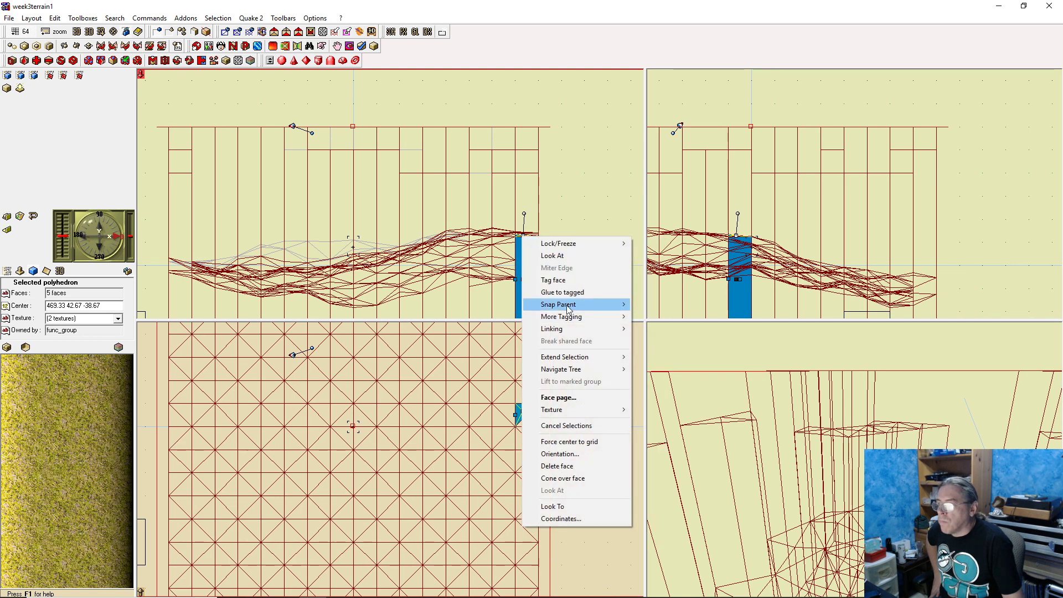
pyautogui.click(585, 298)
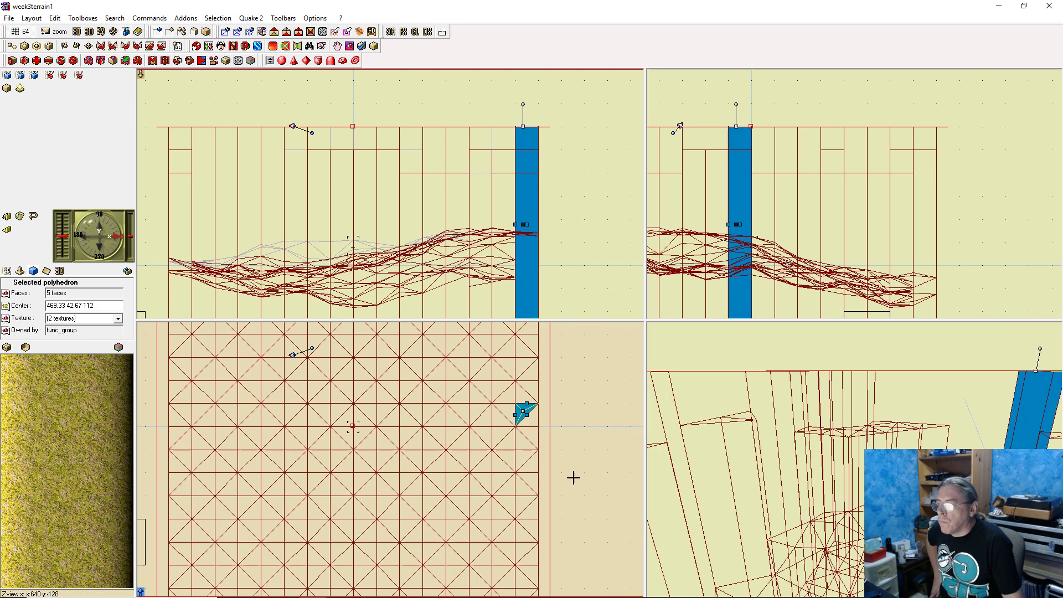
# Glue the top faces of the inner terrain prisms centred at 426.67, 42.67 and 426.67, 85.33 to the tagged face
pyautogui.click(509, 413)
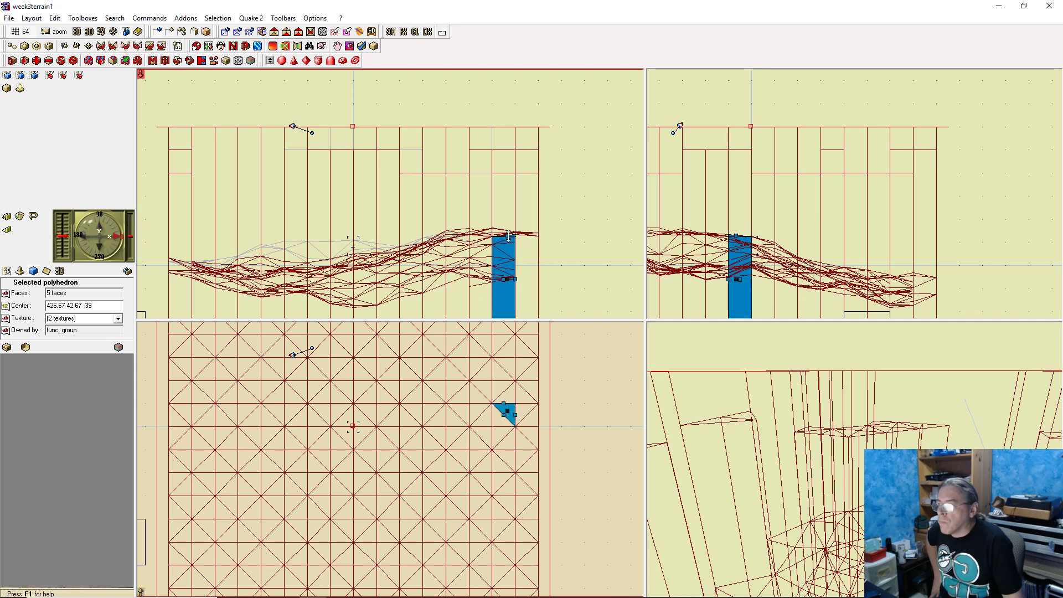
pyautogui.rightClick(508, 237)
pyautogui.click(548, 293)
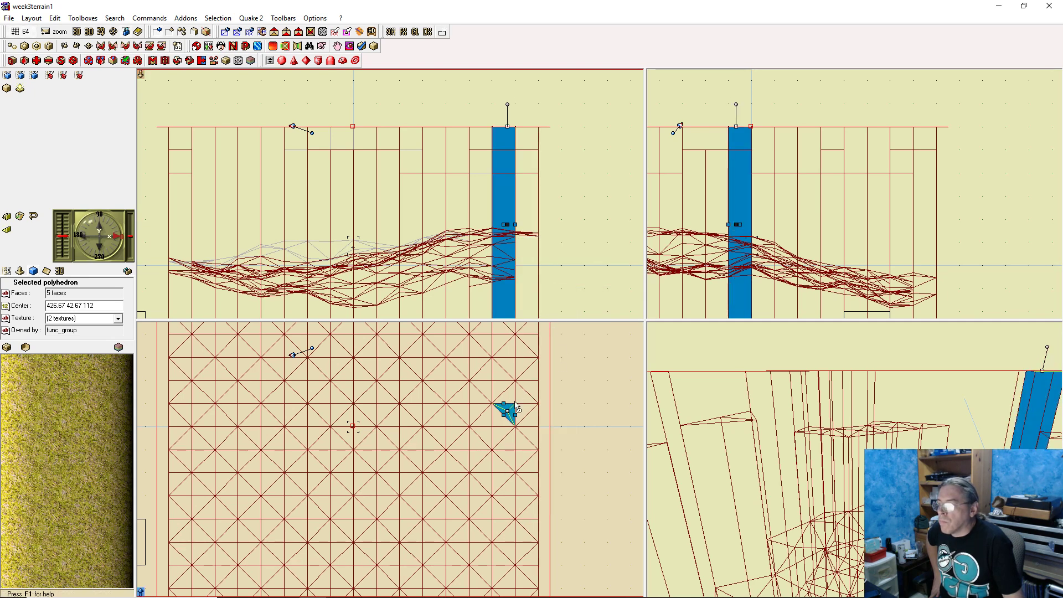
pyautogui.click(505, 392)
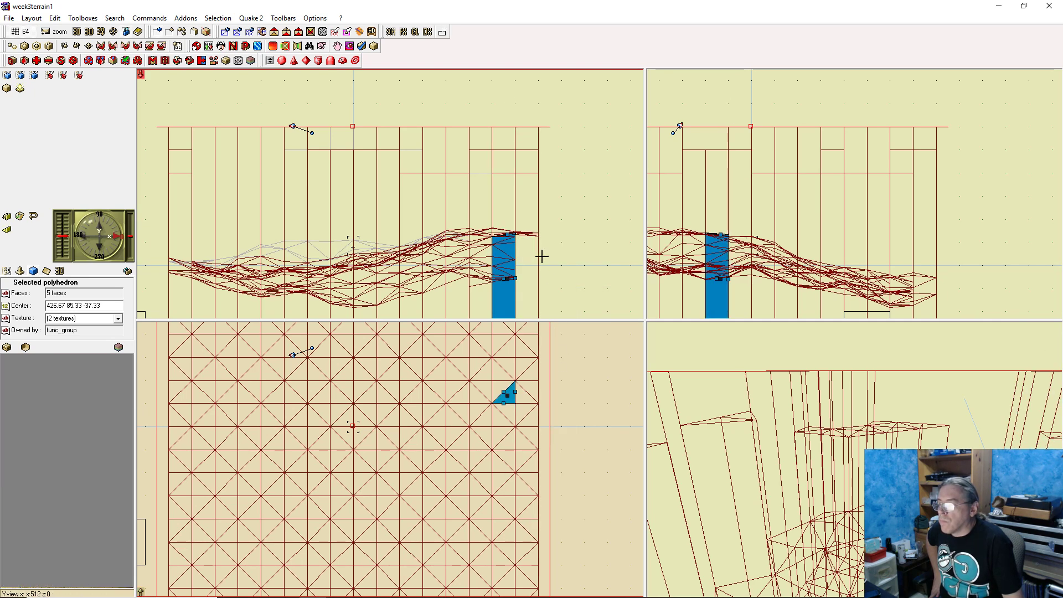
pyautogui.rightClick(508, 236)
pyautogui.click(546, 292)
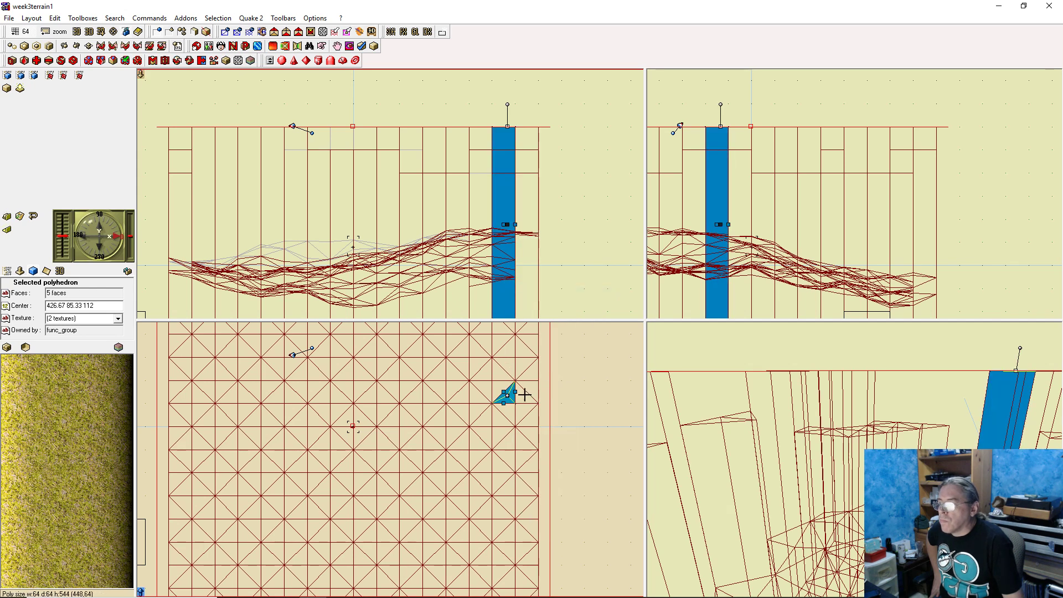
# Glue the top faces of the terrain prisms centred at 469.33, 85.33 and 490.67, 106.67 to the tagged face
pyautogui.click(524, 394)
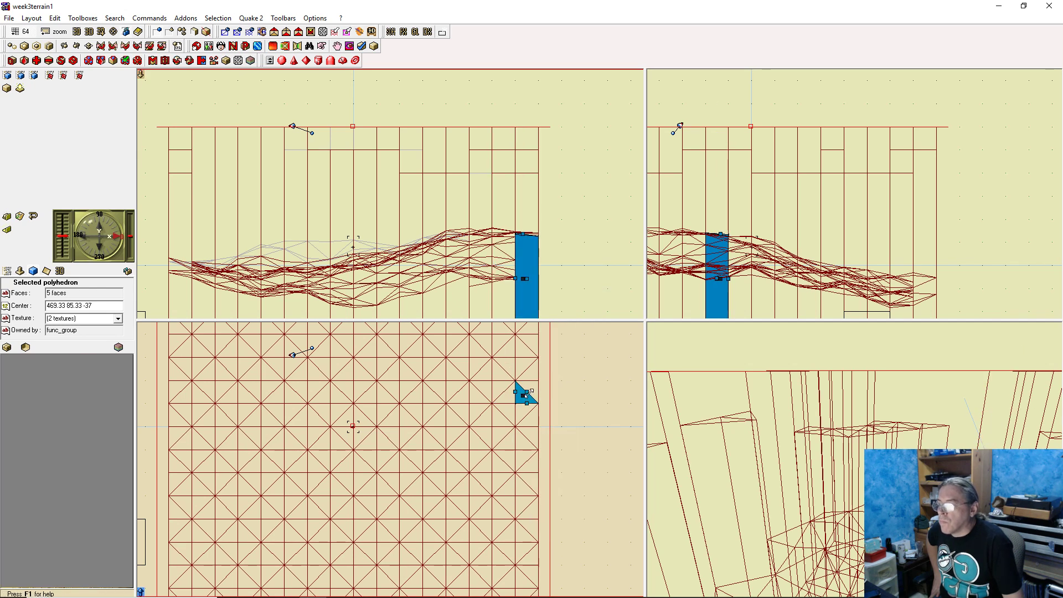
pyautogui.rightClick(521, 235)
pyautogui.click(576, 277)
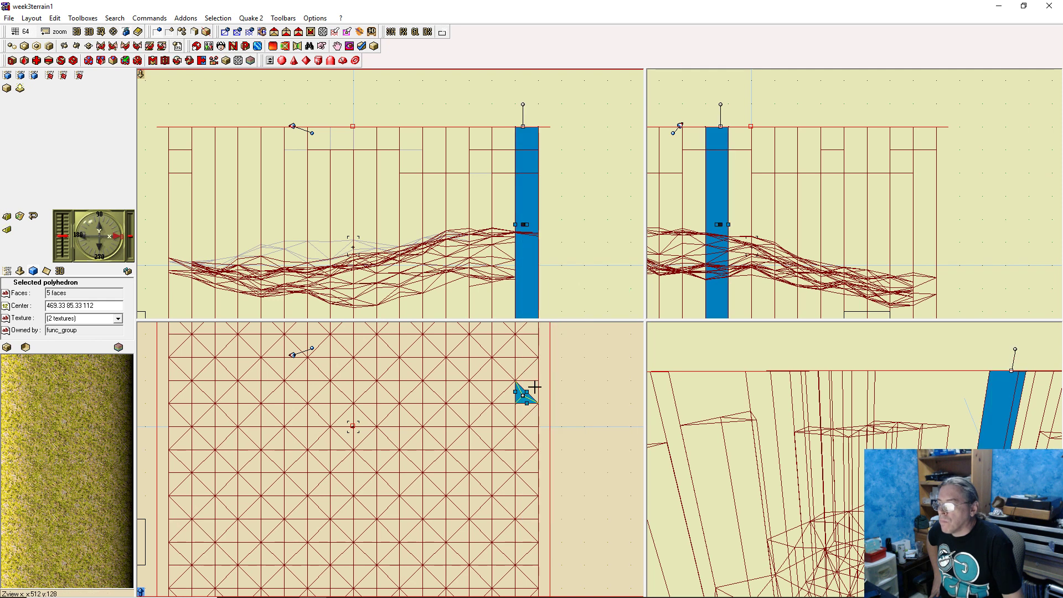
pyautogui.rightClick(532, 233)
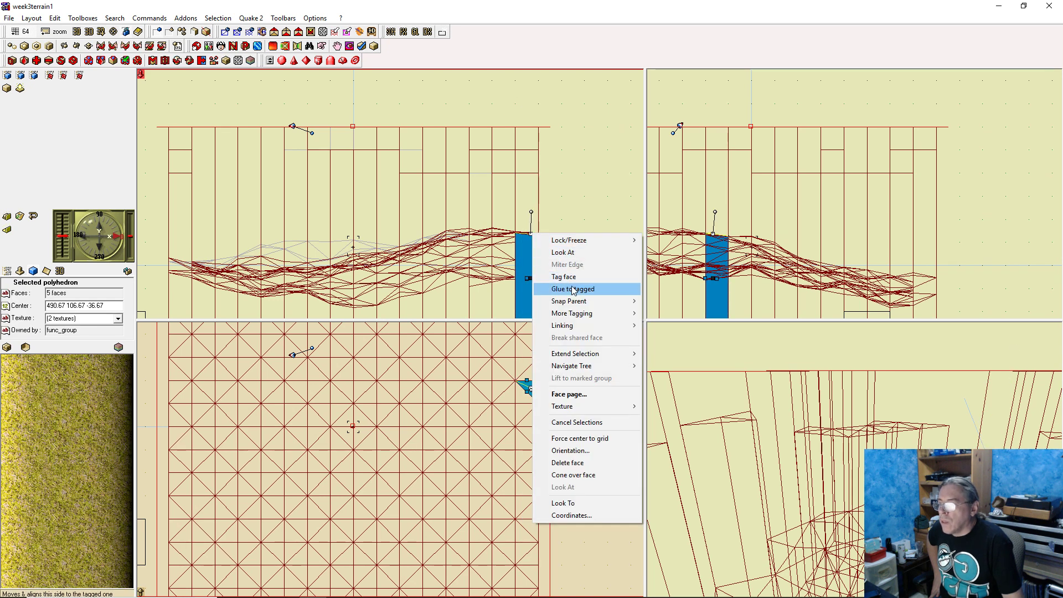
pyautogui.click(575, 288)
# Glue the top face of the terrain prism centred at 490.67, 149.33 to the tagged face
pyautogui.moveTo(584, 389); pyautogui.dragTo(578, 492, button='right')
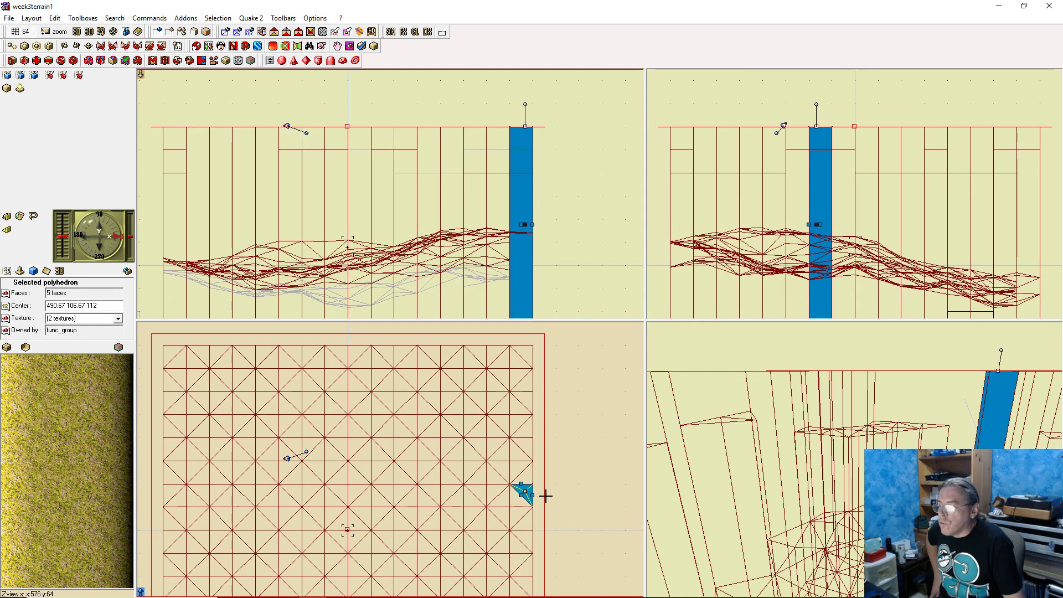
pyautogui.click(526, 473)
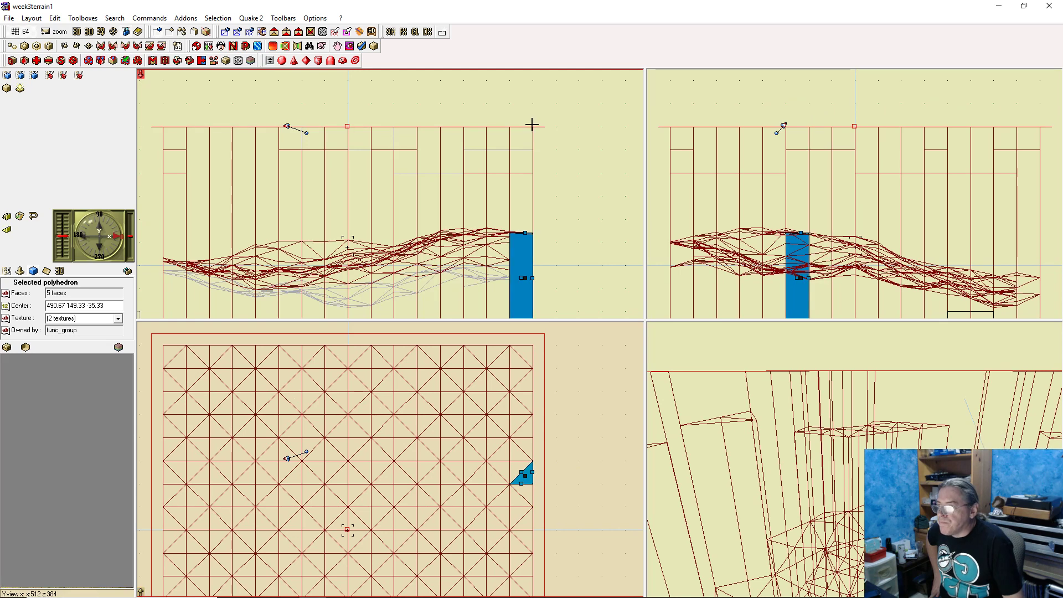
pyautogui.rightClick(528, 237)
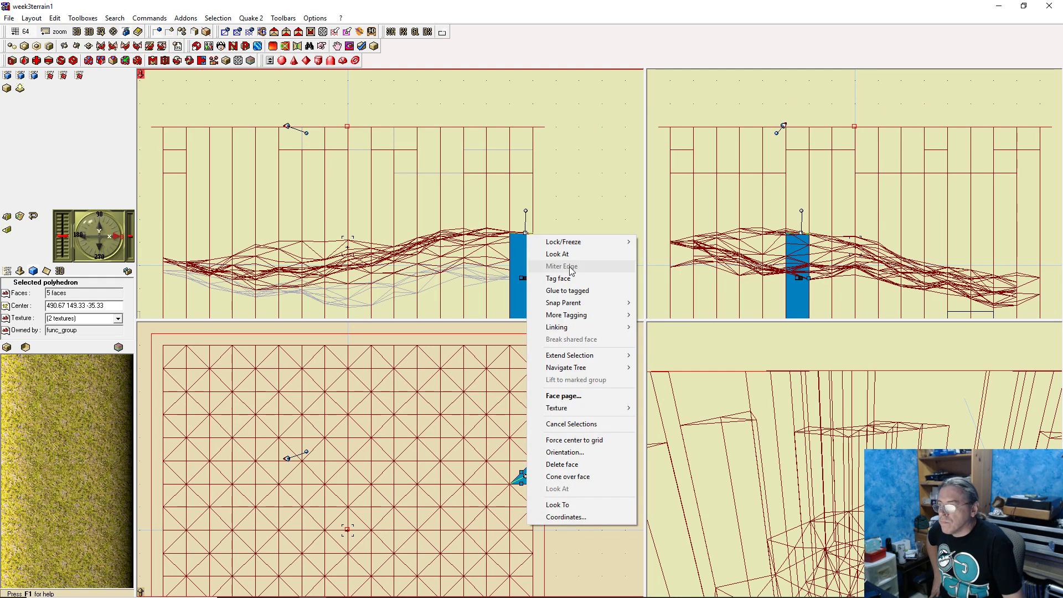
pyautogui.click(567, 290)
# Glue the top face of the terrain prism centred at 469.33, 170.67 to the tagged face and lower it to z 320
pyautogui.click(515, 467)
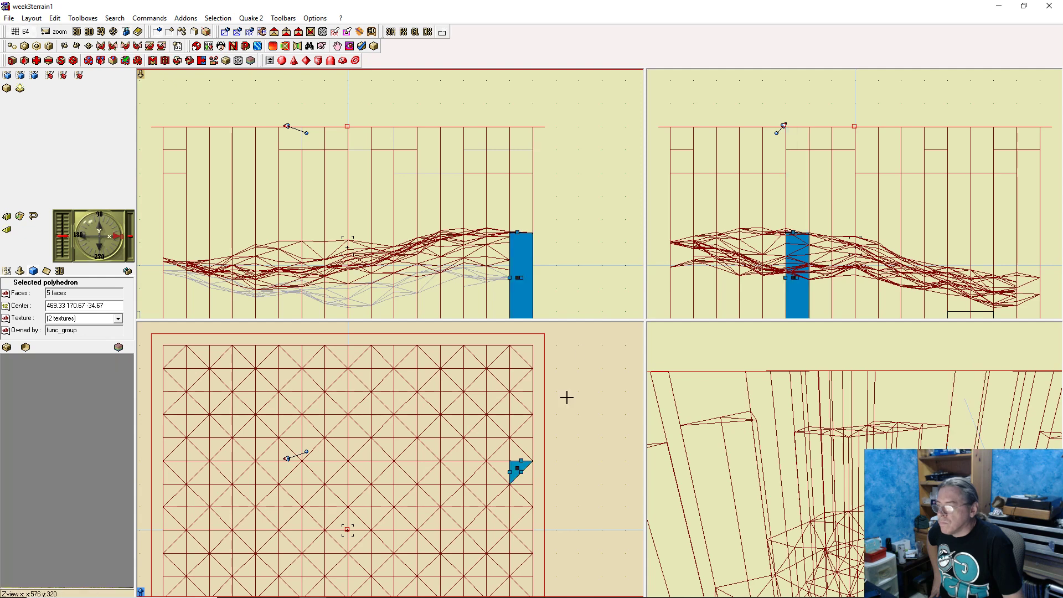
pyautogui.rightClick(524, 228)
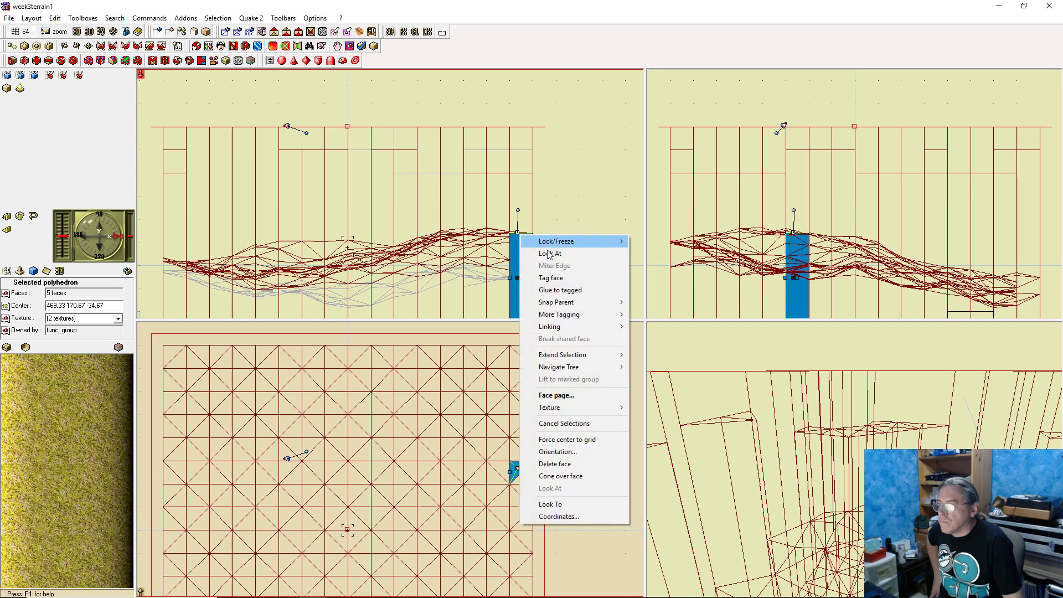
pyautogui.click(560, 289)
pyautogui.moveTo(517, 127); pyautogui.dragTo(517, 149)
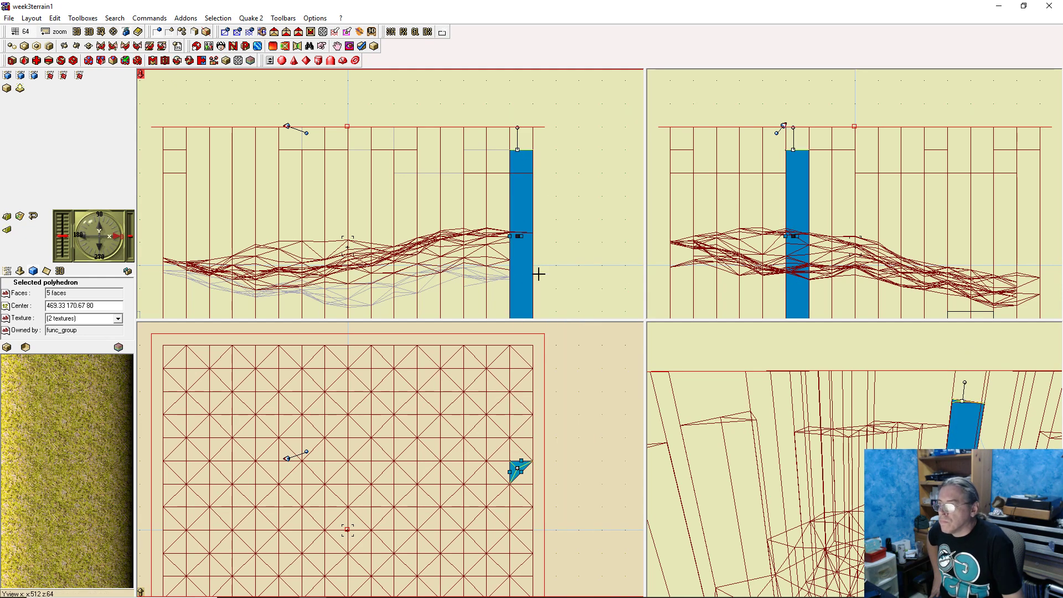
# Glue the top face of the terrain prism centred at 469.33, 213.33 to the tagged face and lower it to z 320
pyautogui.click(516, 448)
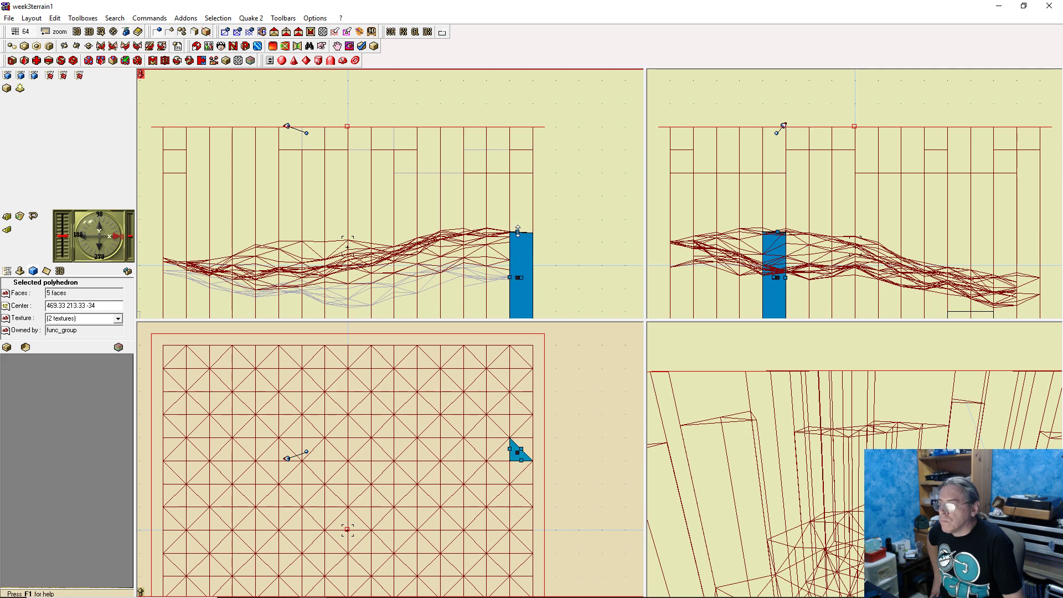
pyautogui.rightClick(517, 231)
pyautogui.click(557, 287)
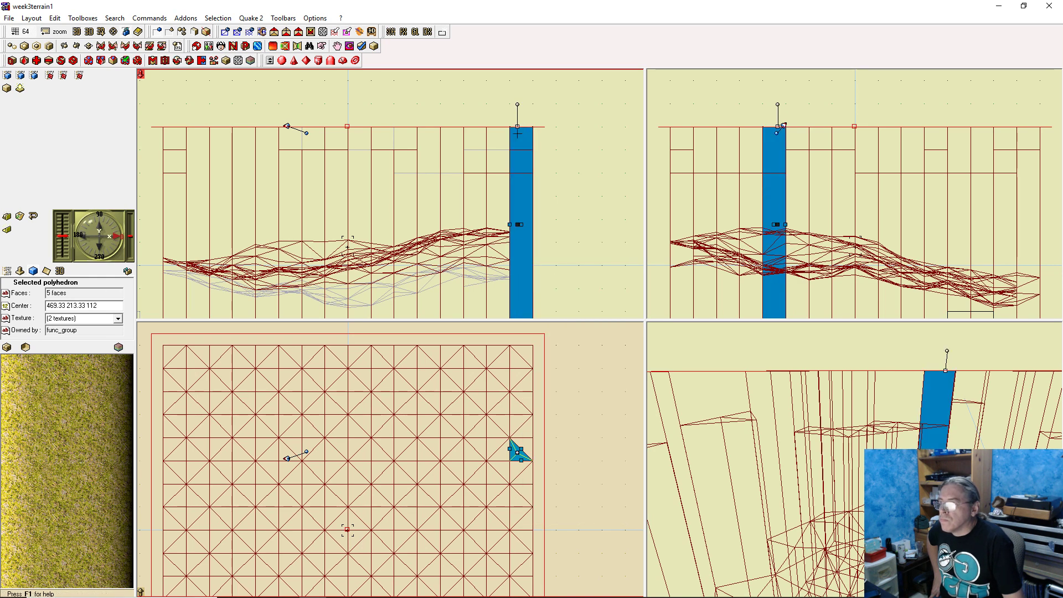
pyautogui.moveTo(517, 133); pyautogui.dragTo(517, 156)
# Glue the top face of the terrain prism centred at 490.67, 234.67 to the tagged face, lower it to z 320, and clear the selection
pyautogui.click(524, 446)
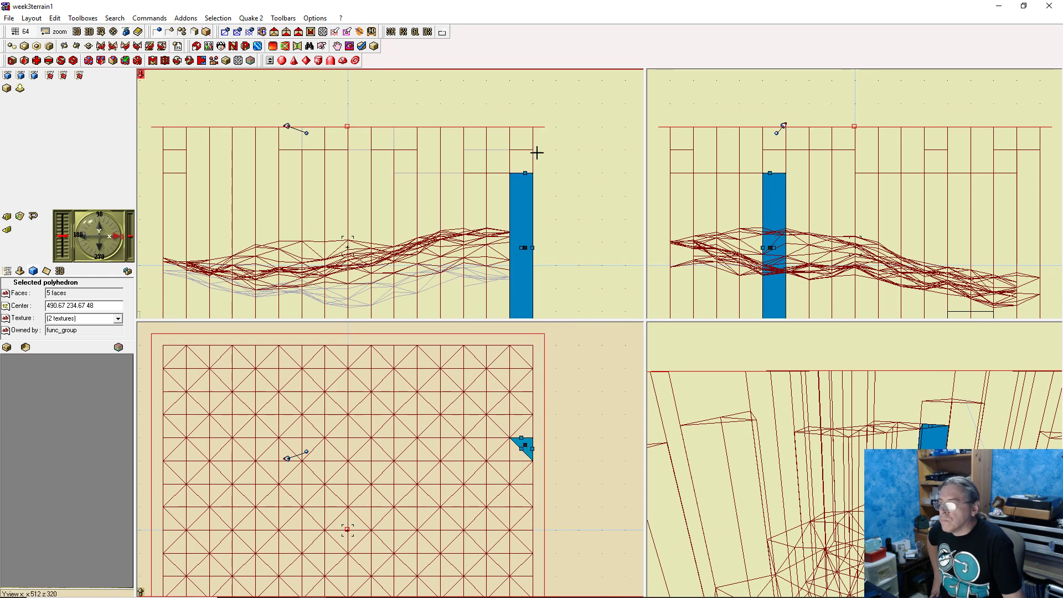
pyautogui.rightClick(525, 172)
pyautogui.click(601, 228)
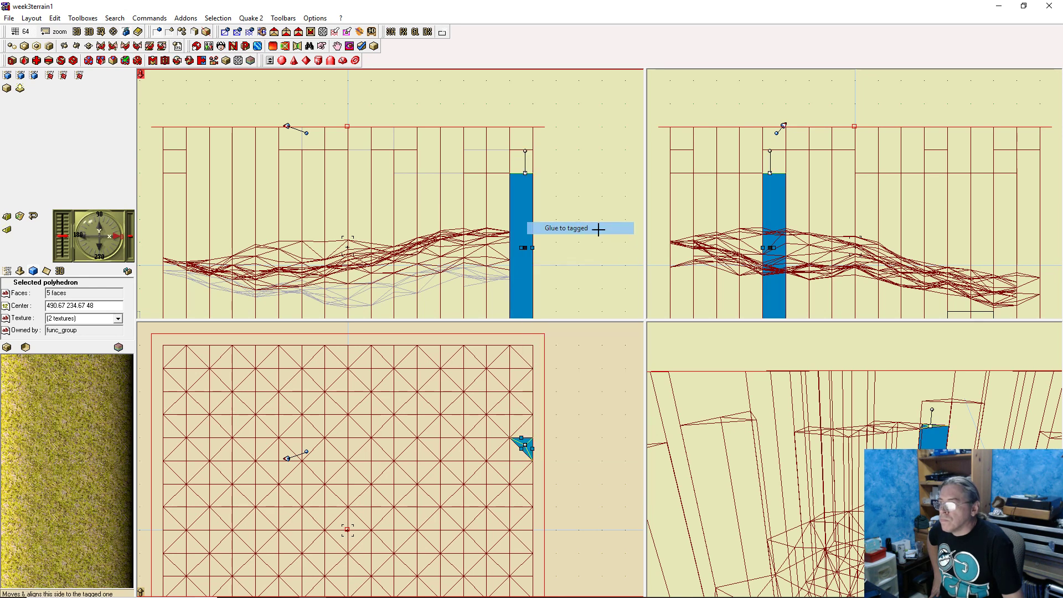
pyautogui.hotkey('ctrl', 'z')
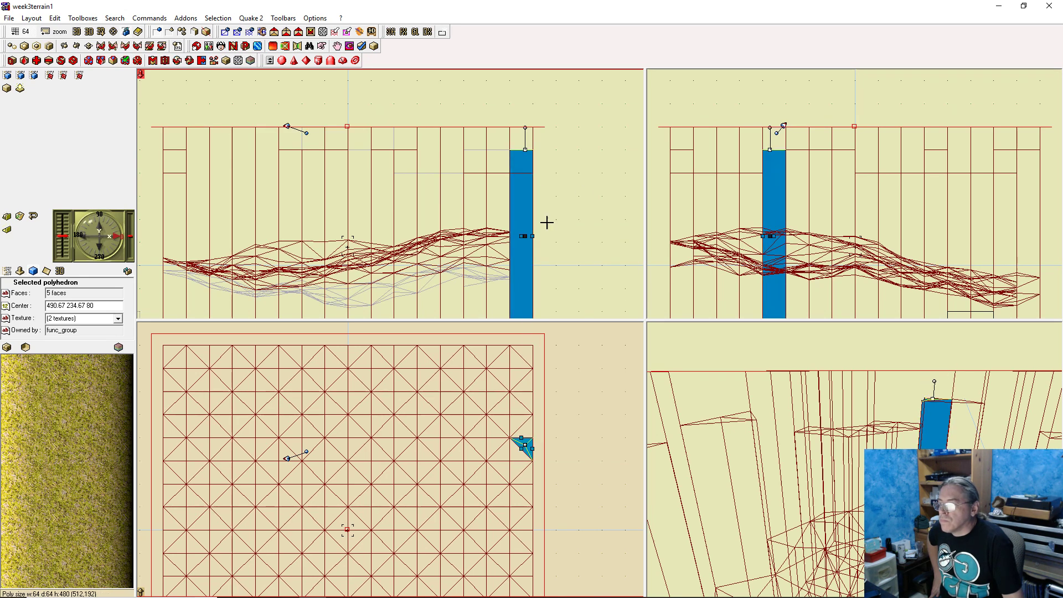
pyautogui.click(525, 433)
pyautogui.click(517, 422)
pyautogui.press('Escape')
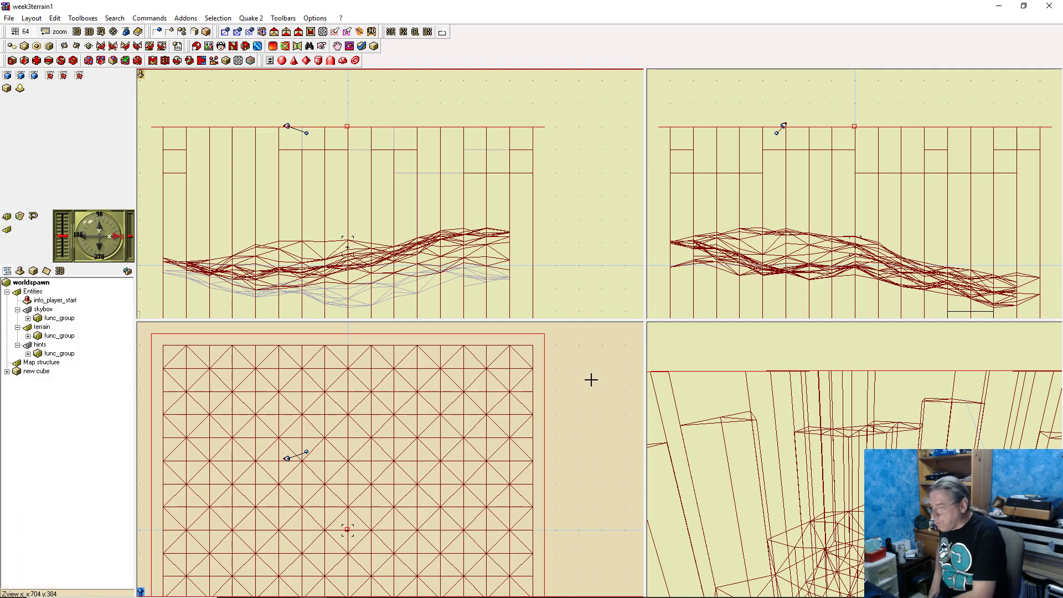
# Compile week3terrain1, launch it in Paintball 2, and switch to observing with the console command join o
pyautogui.press('F9')
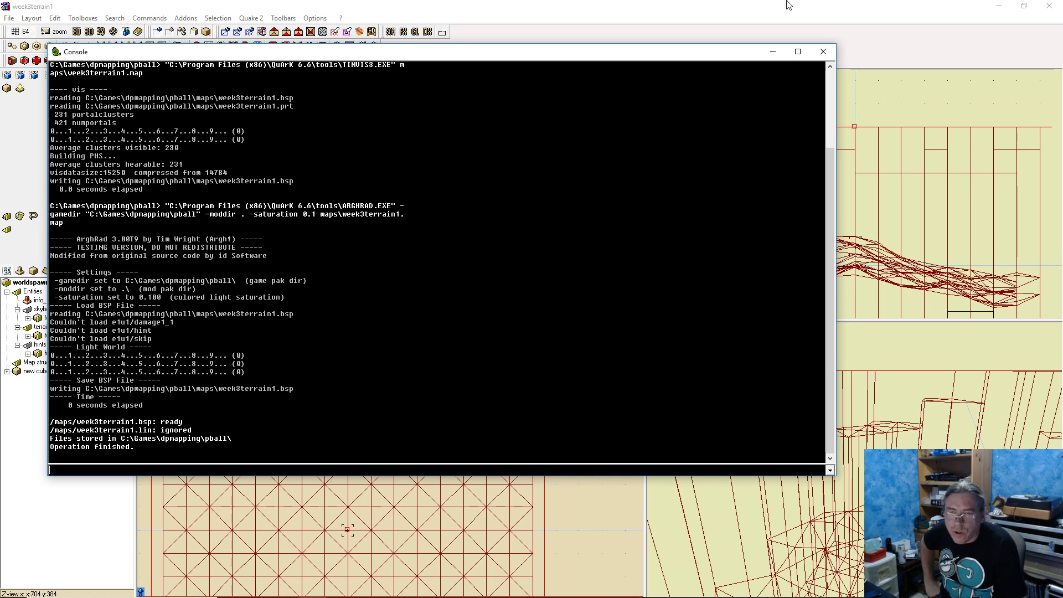
pyautogui.click(715, 4)
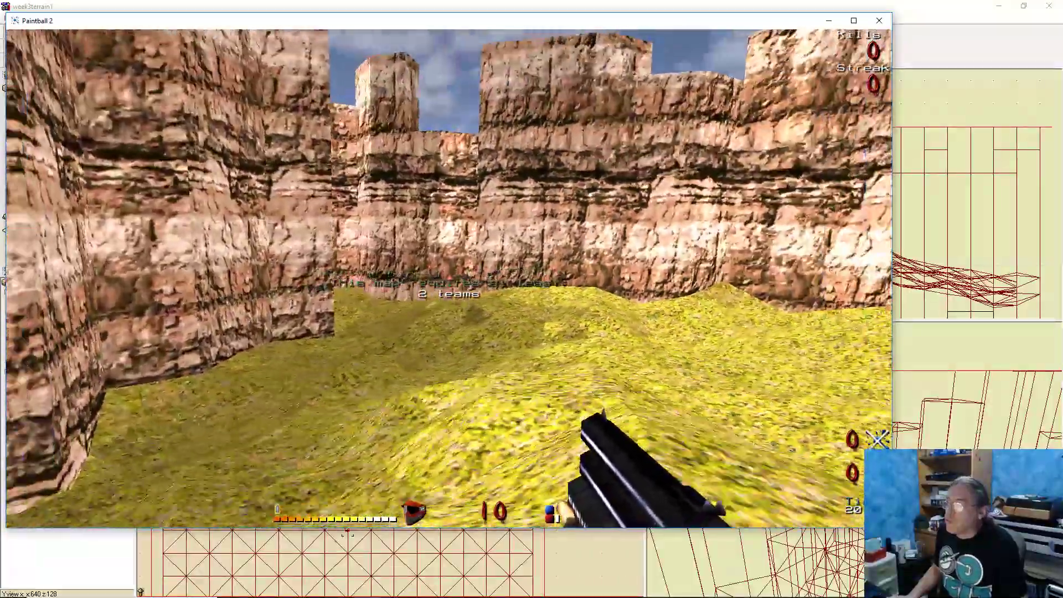
pyautogui.press('`')
pyautogui.write('join')
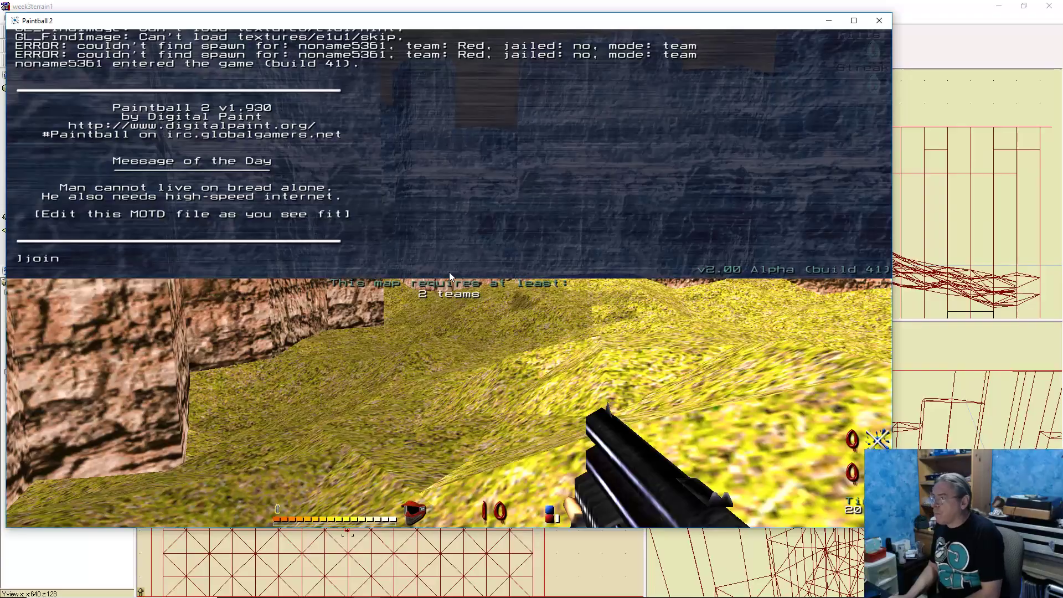
pyautogui.write(' o')
pyautogui.press('Return')
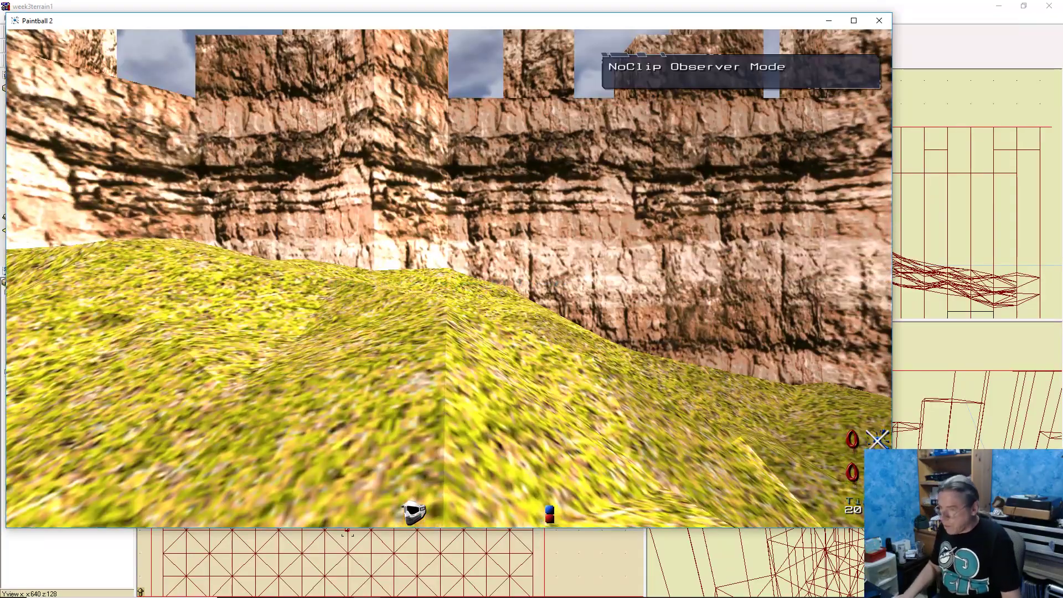
# Fly around the map as an observer to examine the cliff walls, their tops and the shadows, and quit the game
pyautogui.press('w')
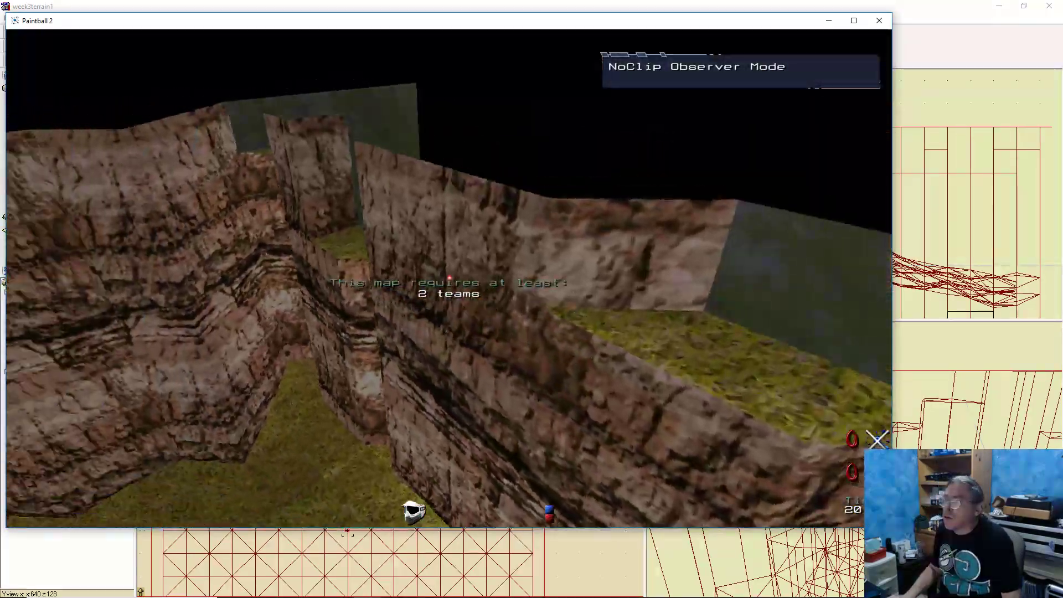
pyautogui.press('w')
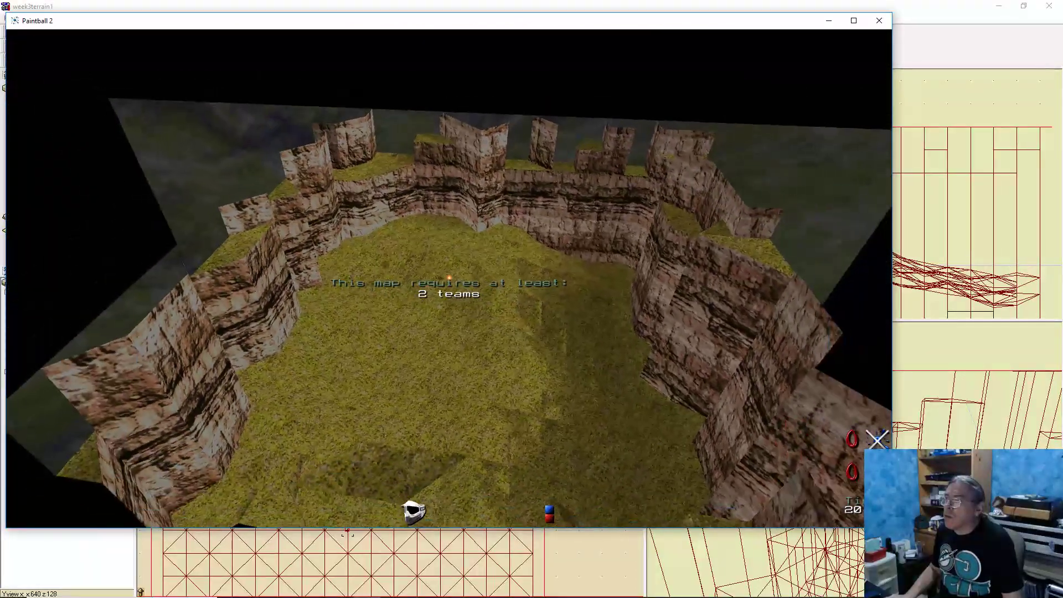
pyautogui.press('w')
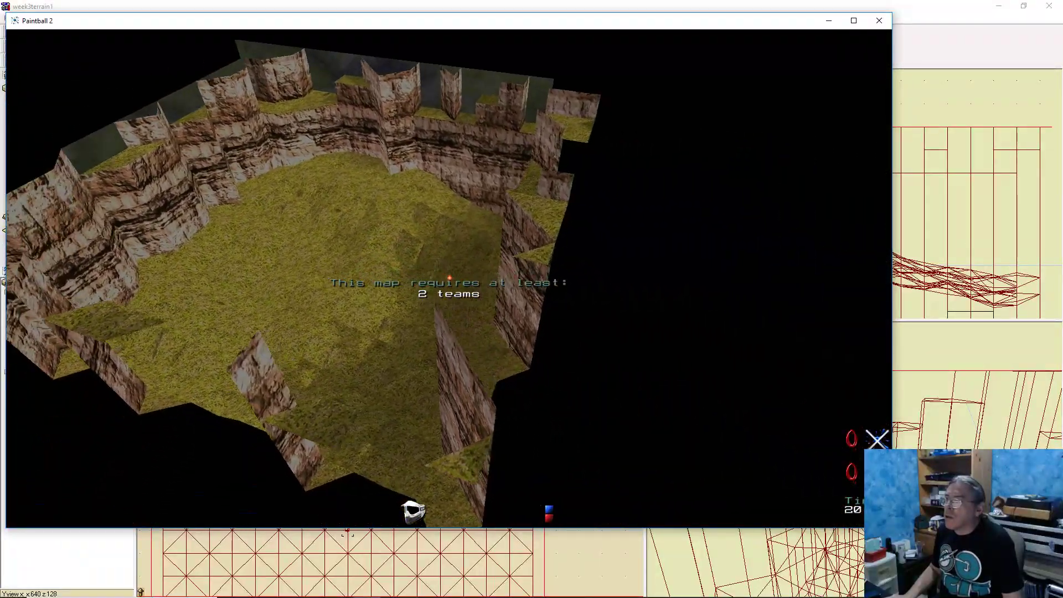
pyautogui.press('w')
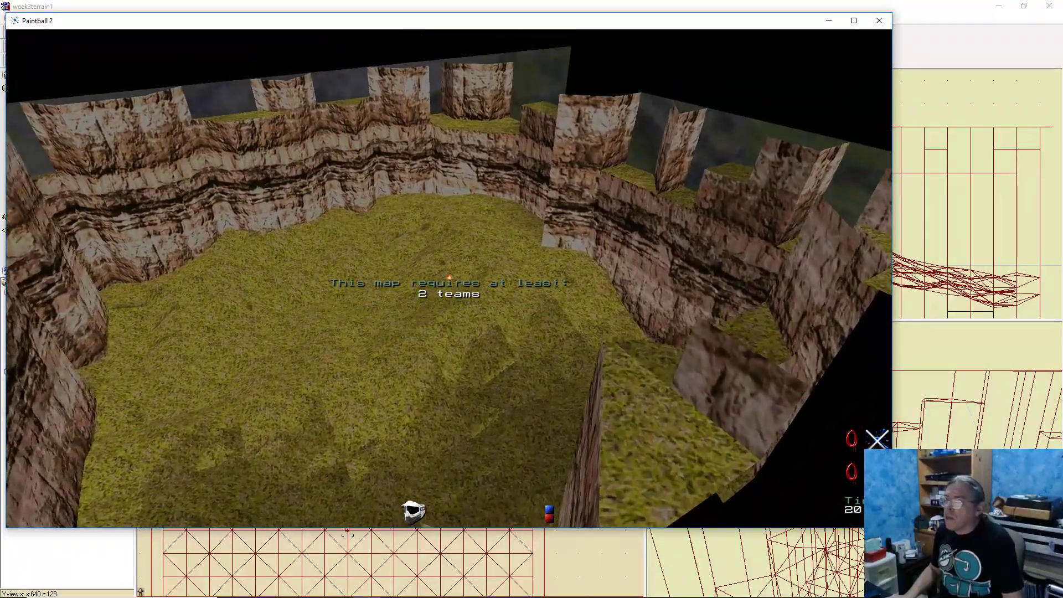
pyautogui.press('w')
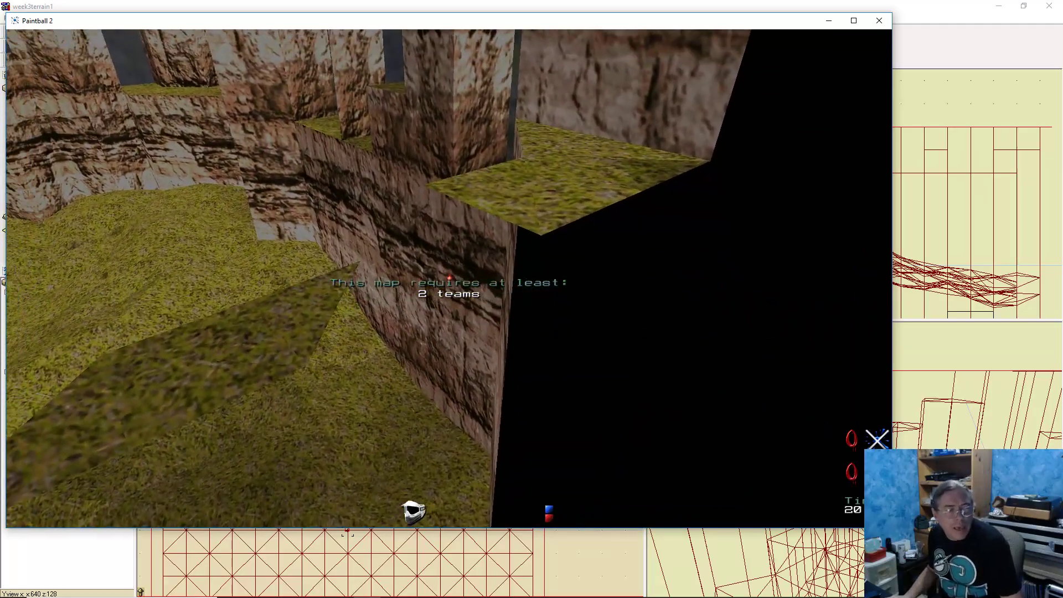
pyautogui.press('w')
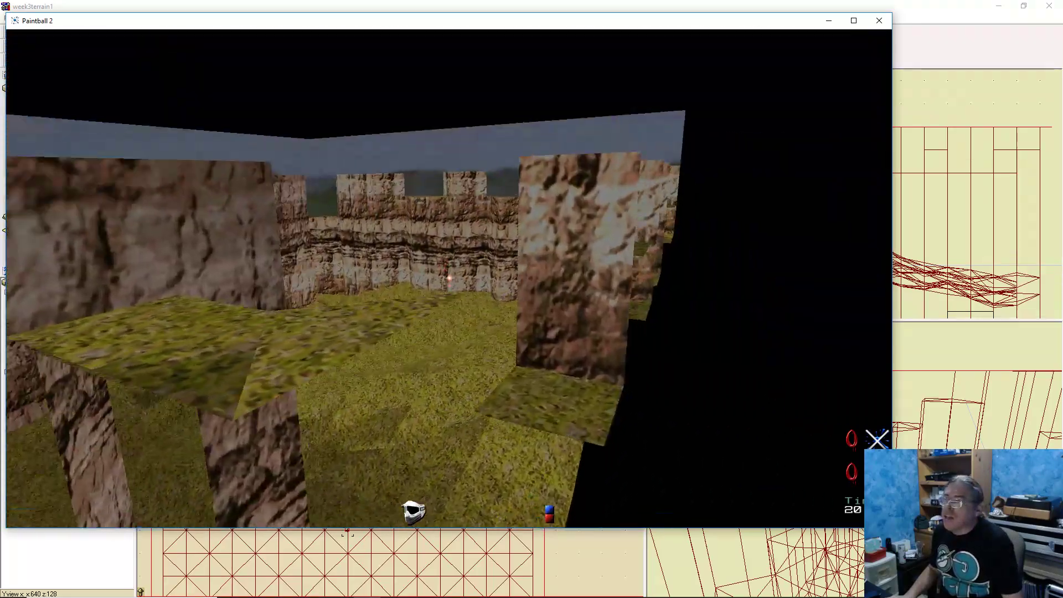
pyautogui.press('w')
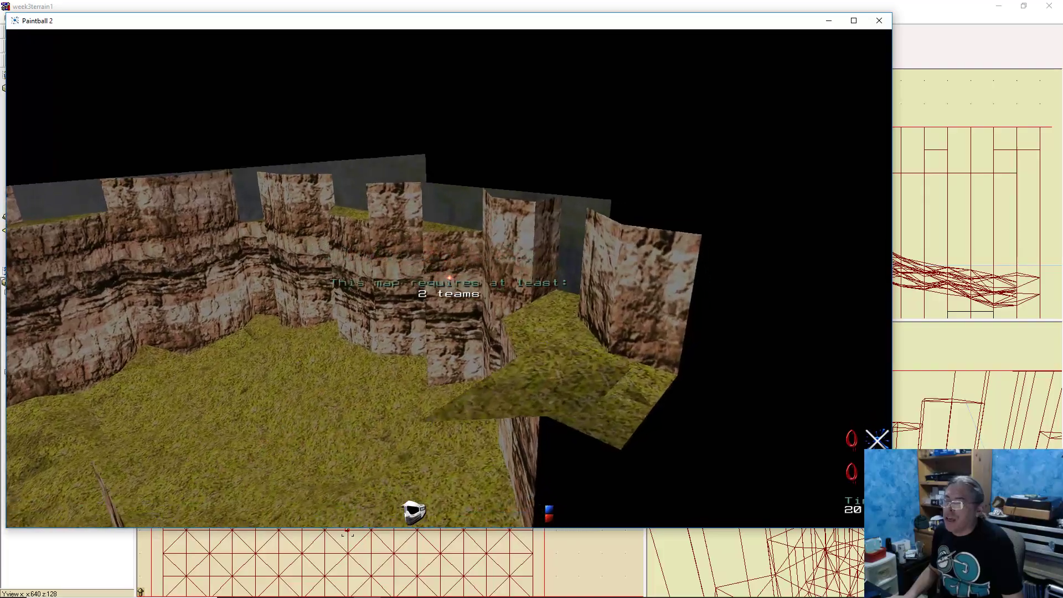
pyautogui.press('w')
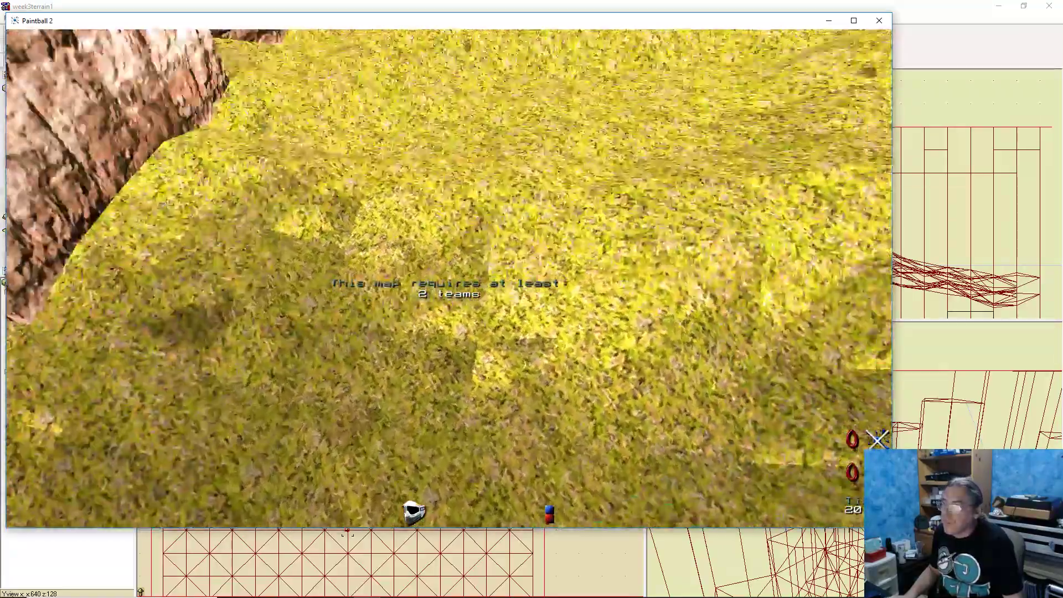
pyautogui.press('w')
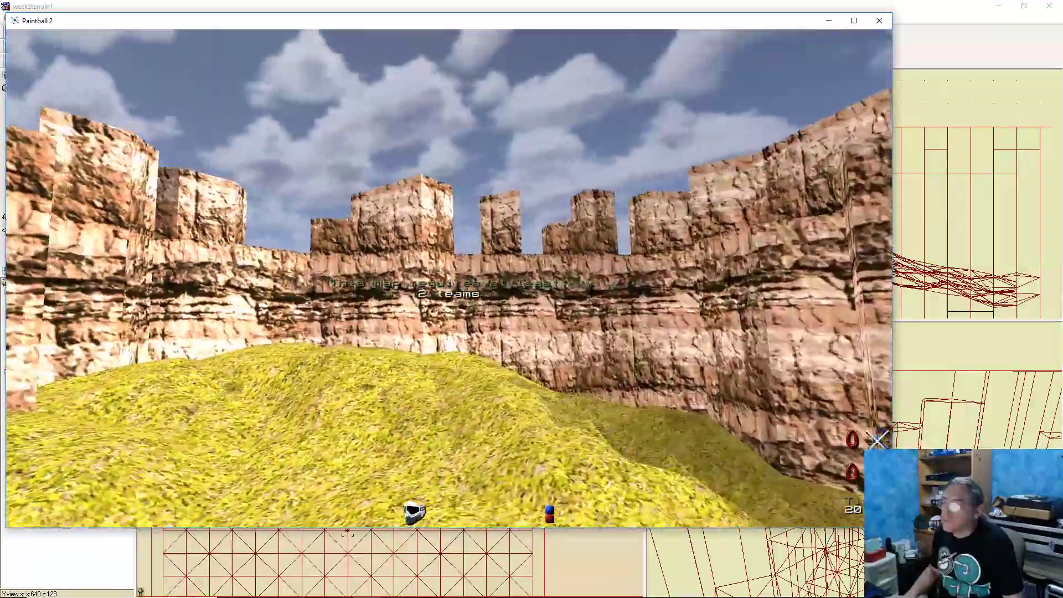
pyautogui.press('space')
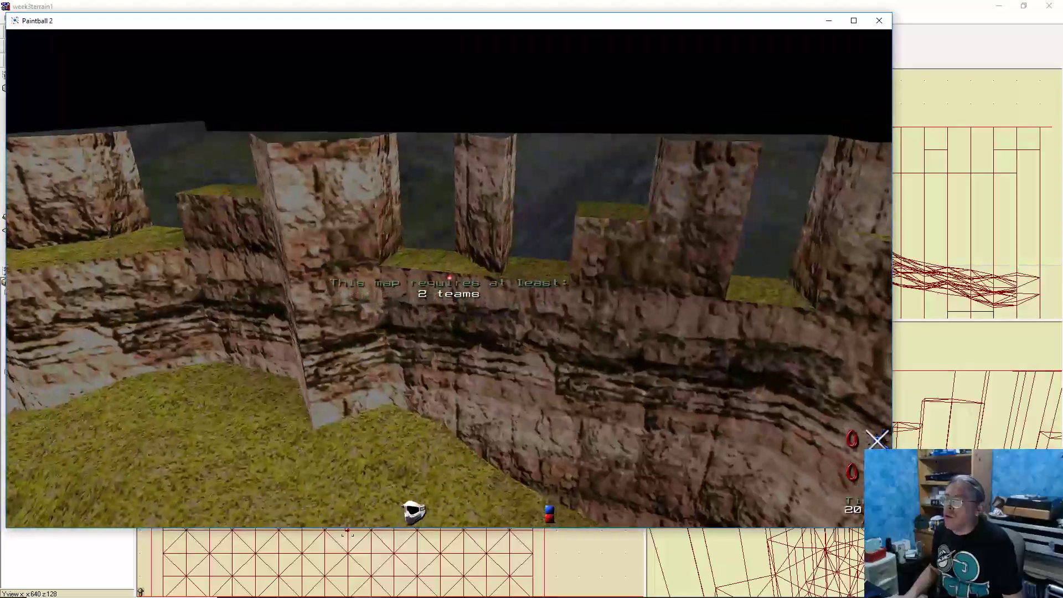
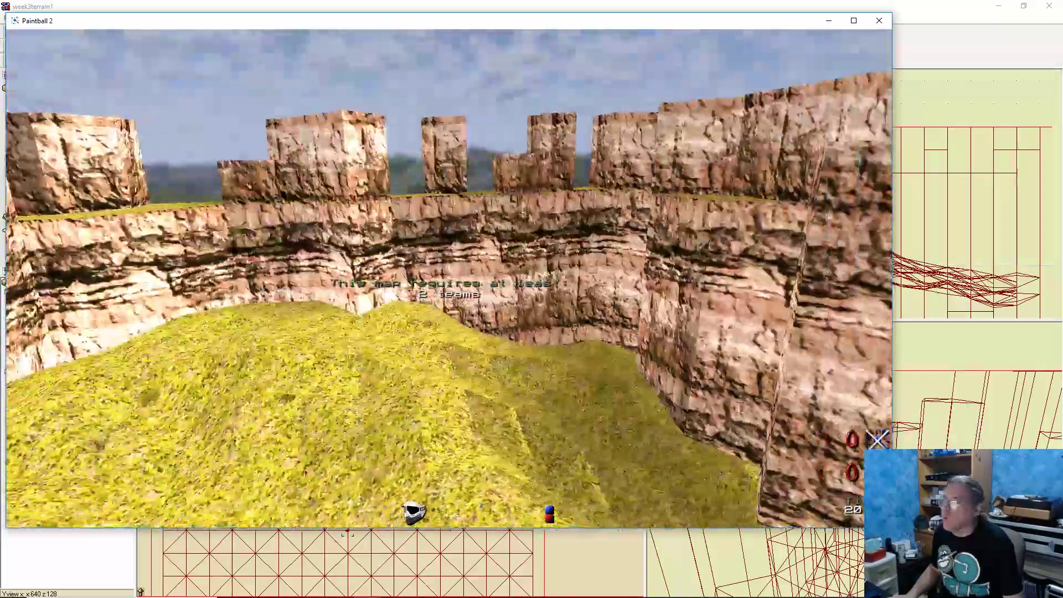
pyautogui.press('w')
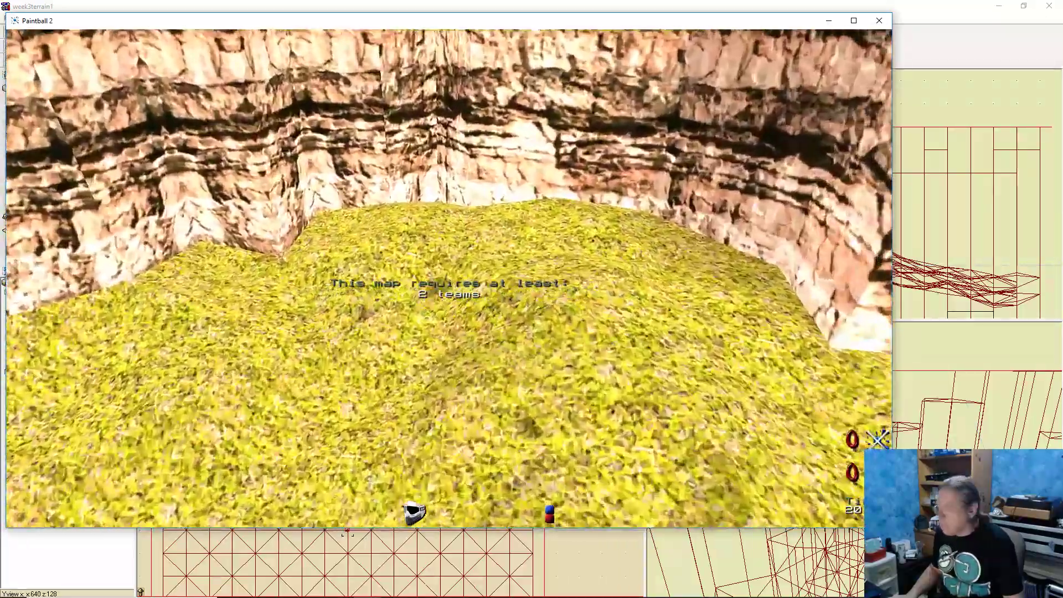
pyautogui.press('space')
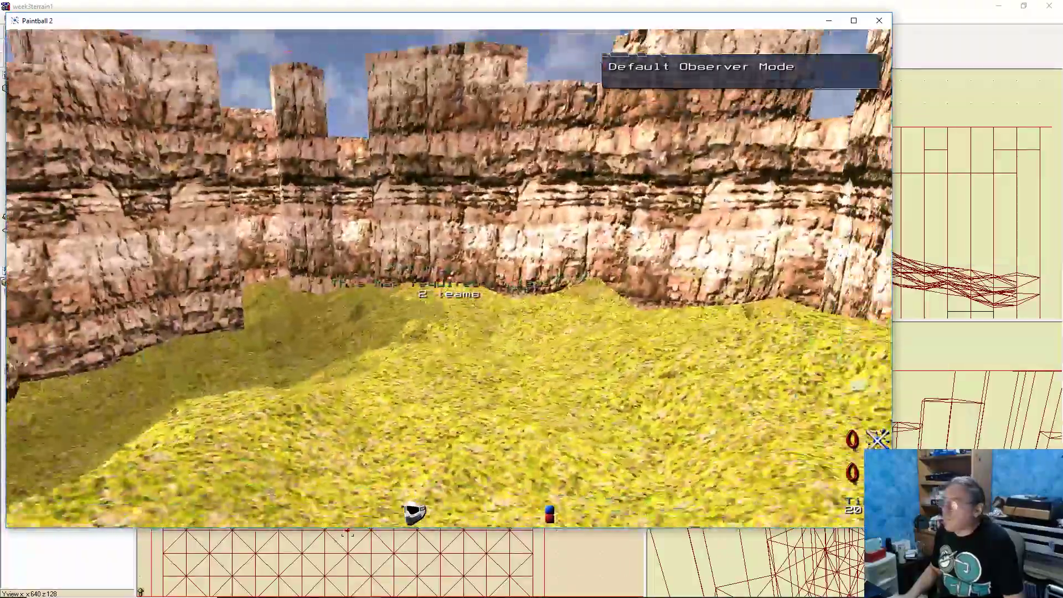
pyautogui.press('`')
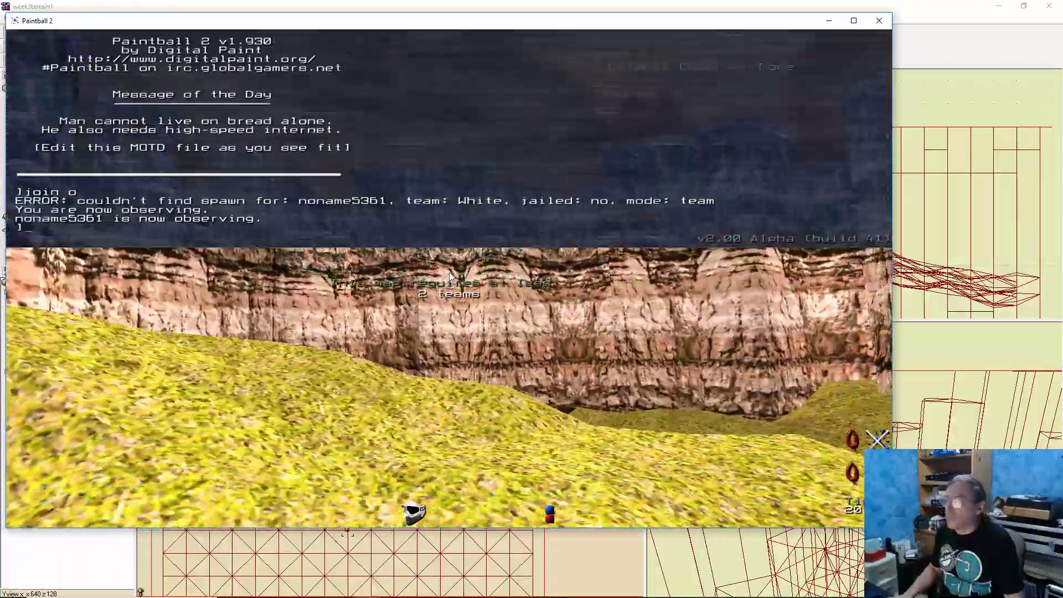
pyautogui.write('quit')
pyautogui.press('Return')
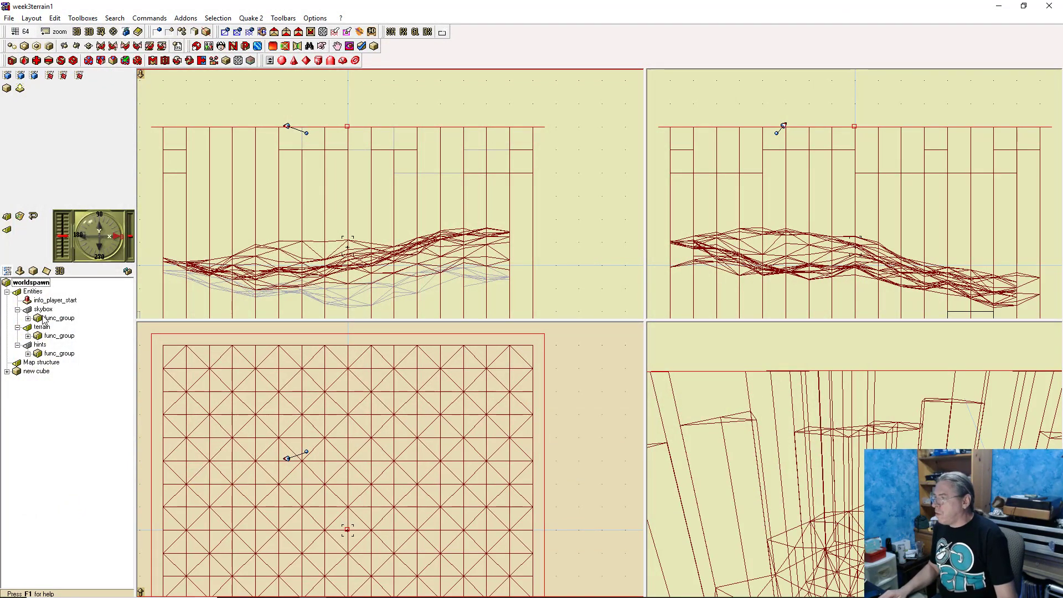
# Set the worldspawn entity's _sun_angle to 125 -135
pyautogui.doubleClick(40, 285)
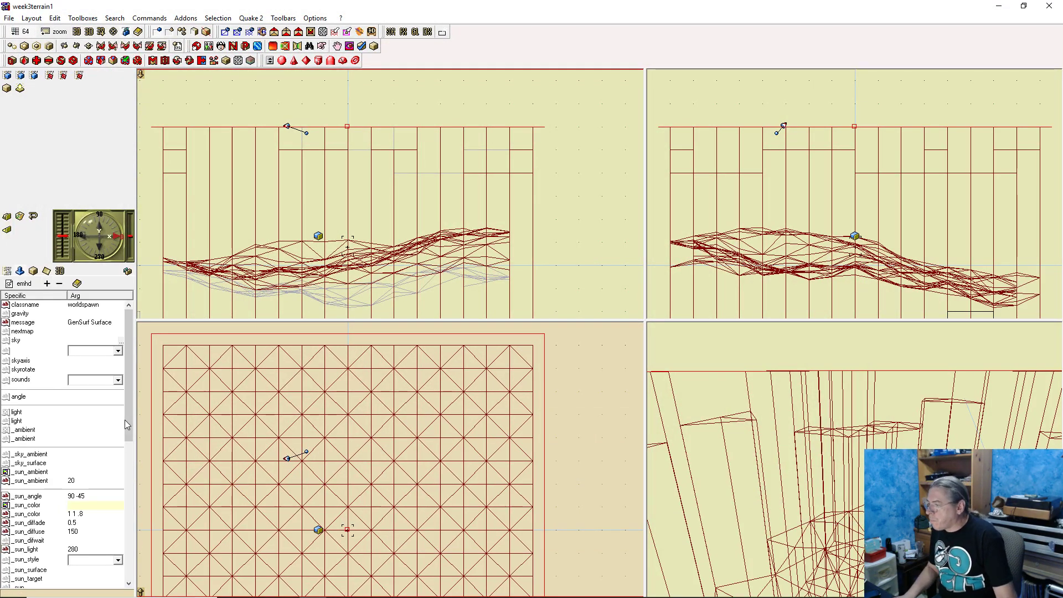
pyautogui.moveTo(128, 409); pyautogui.dragTo(126, 457)
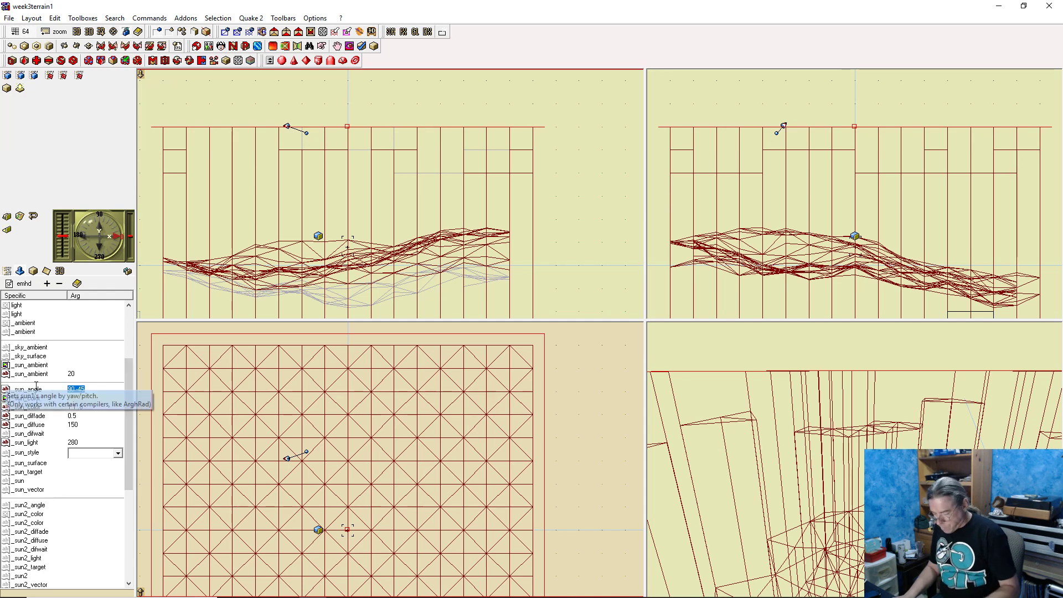
pyautogui.write('125')
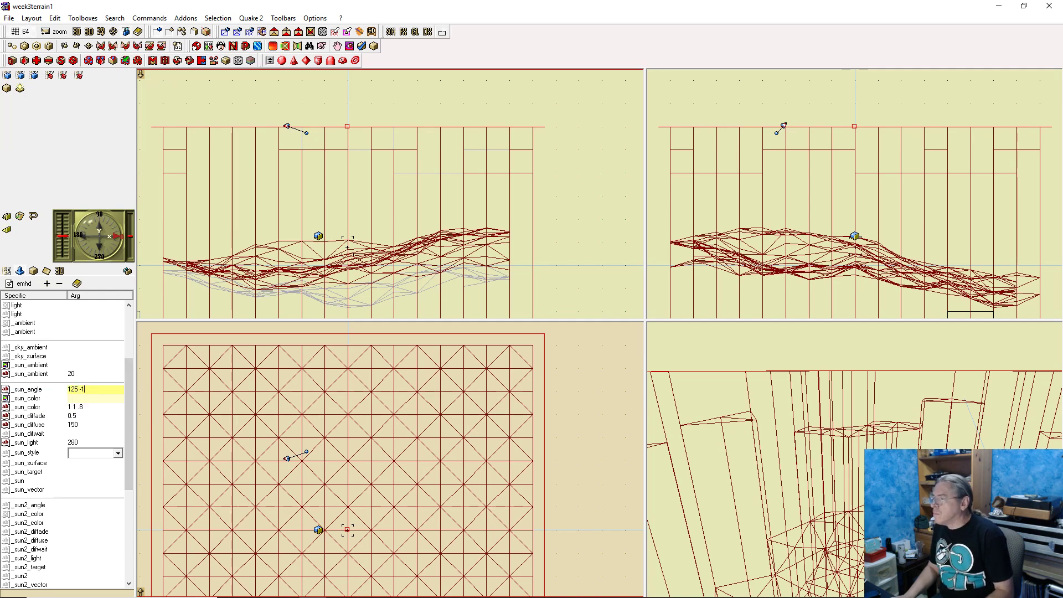
pyautogui.press('Return')
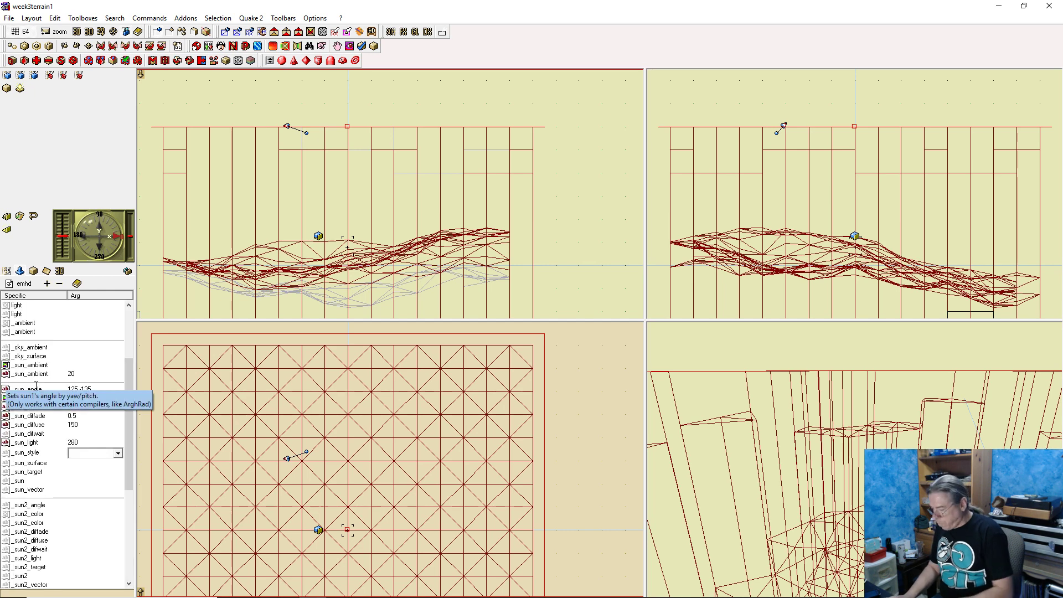
# Rebuild and run the map to examine the sunlight on the cliffs in Paintball 2, and quit the game
pyautogui.press('F9')
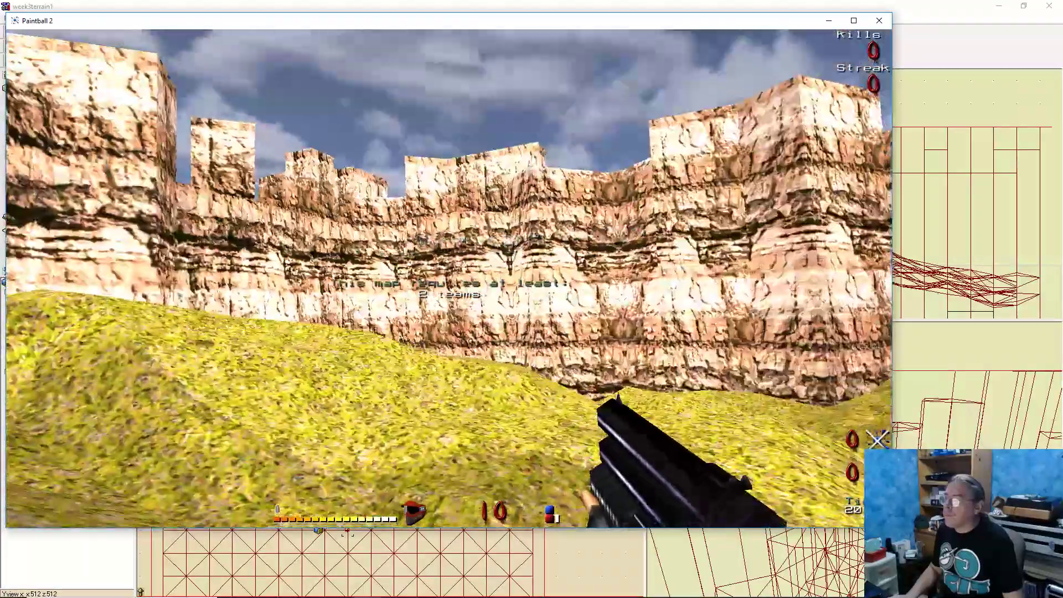
pyautogui.press('`')
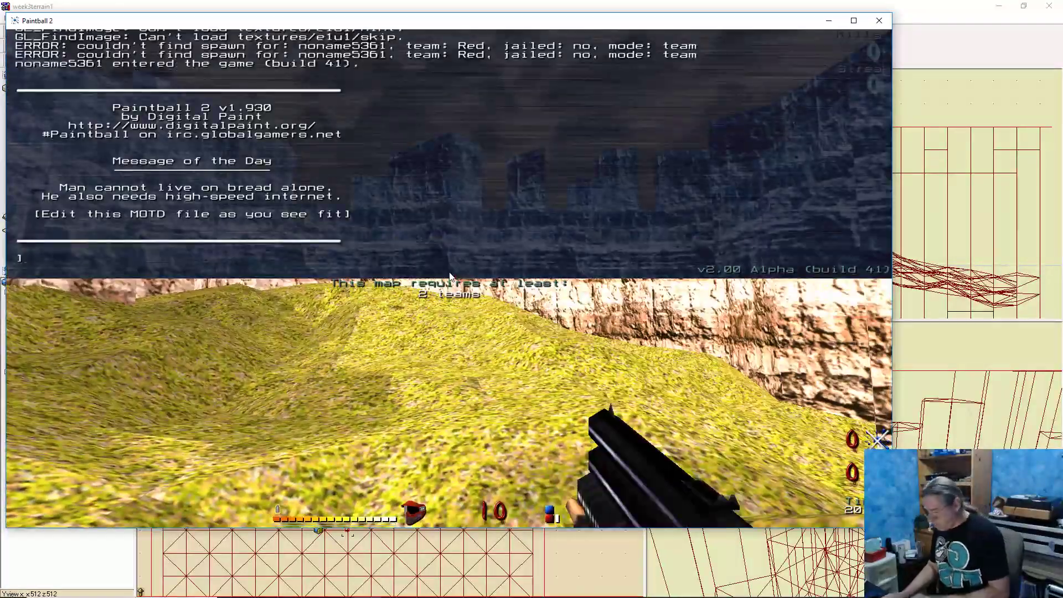
pyautogui.write('quit')
pyautogui.press('Return')
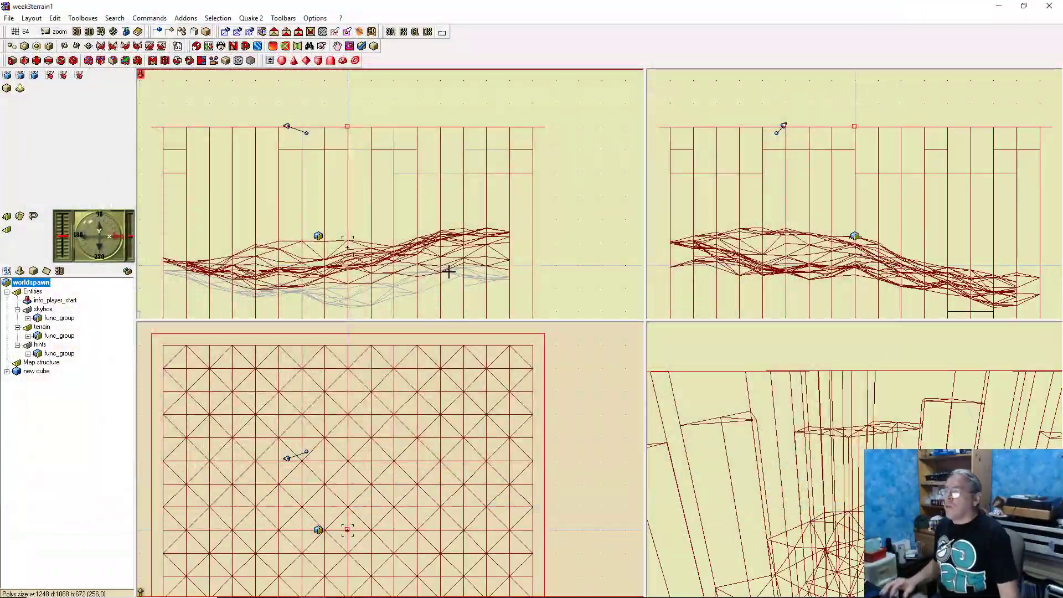
# Select the e1u1/damage1_1 cube outside the terrain and set the grid size to 16
pyautogui.moveTo(597, 499); pyautogui.dragTo(687, 310)
pyautogui.moveTo(454, 254); pyautogui.dragTo(458, 185)
pyautogui.click(226, 256)
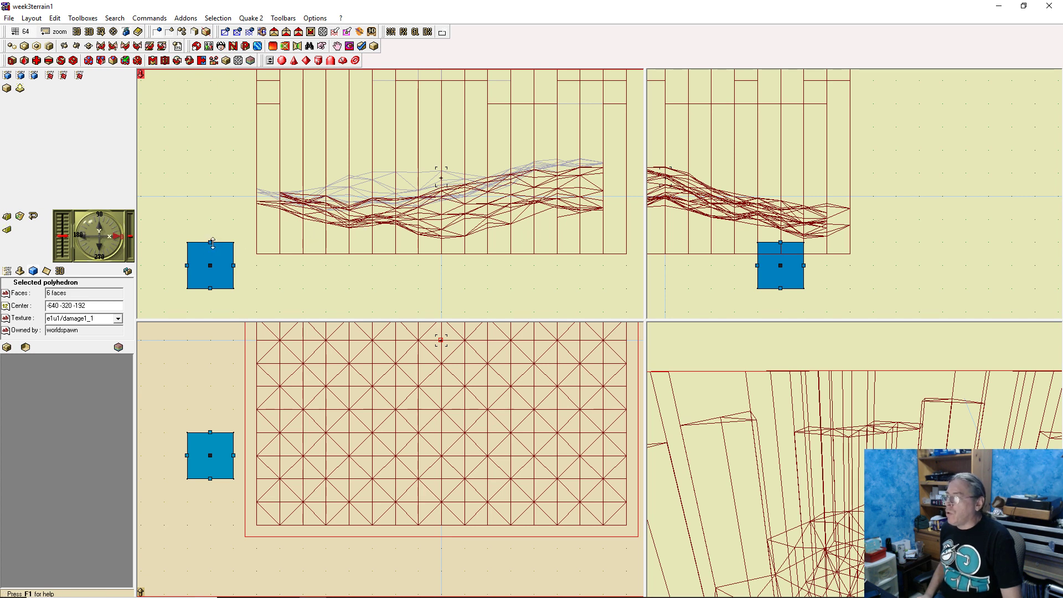
pyautogui.click(30, 33)
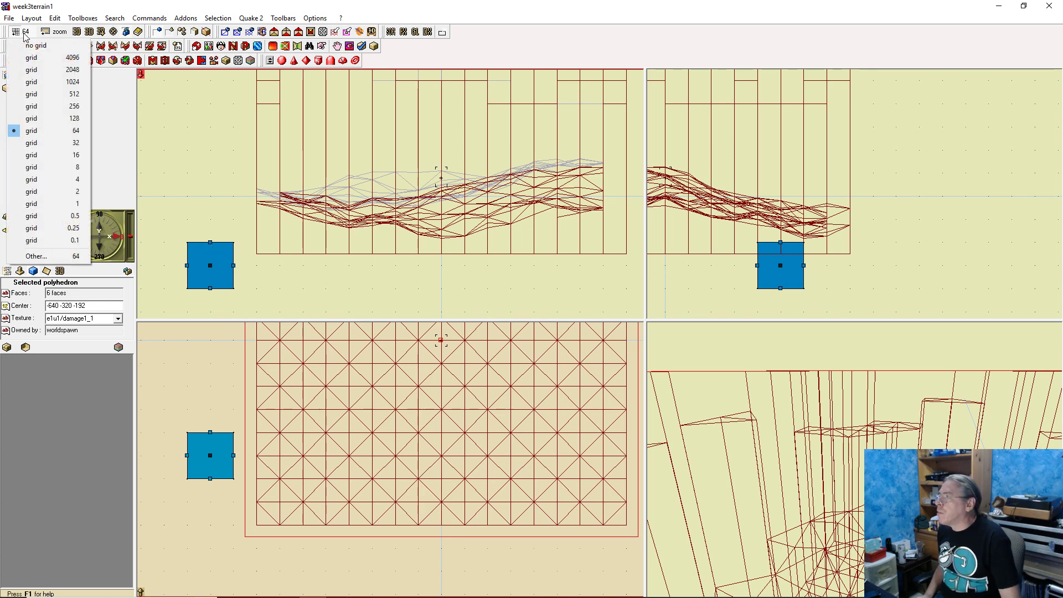
pyautogui.click(68, 156)
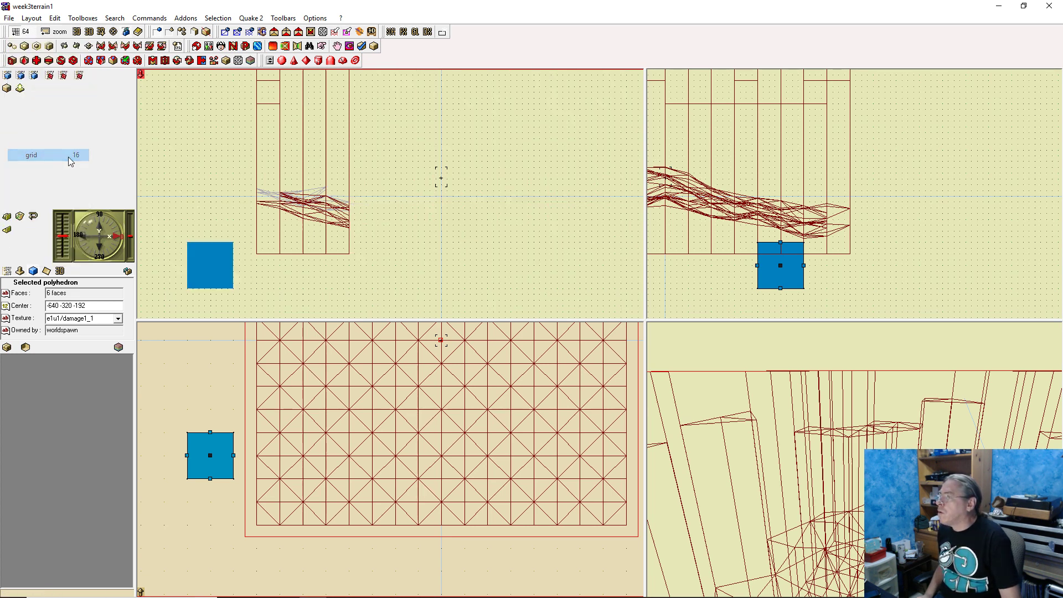
# Lower the top face of the cube outside the terrain to z -144 and tag that face
pyautogui.click(214, 255)
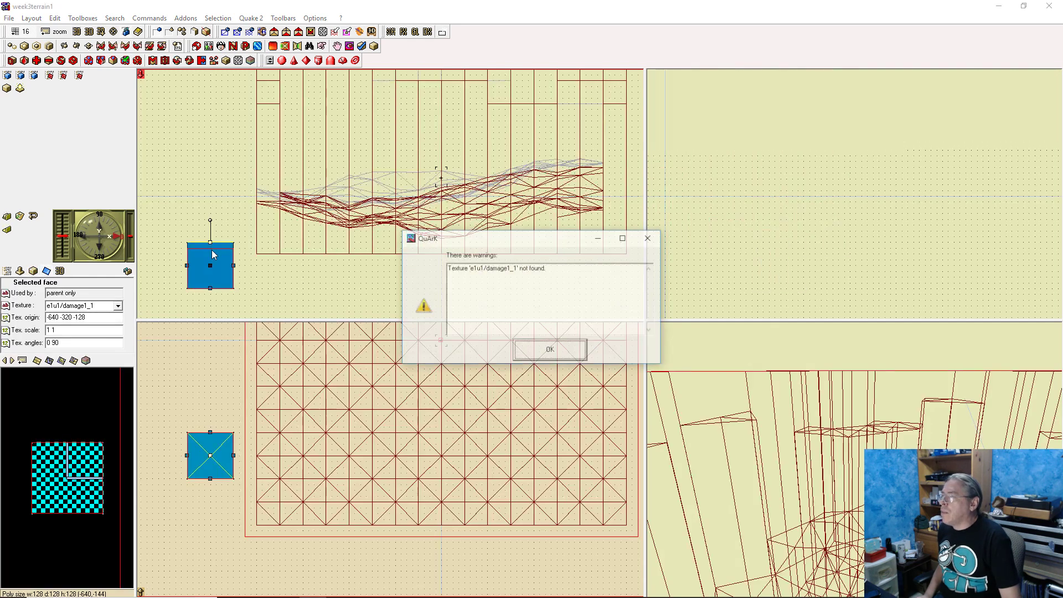
pyautogui.click(548, 351)
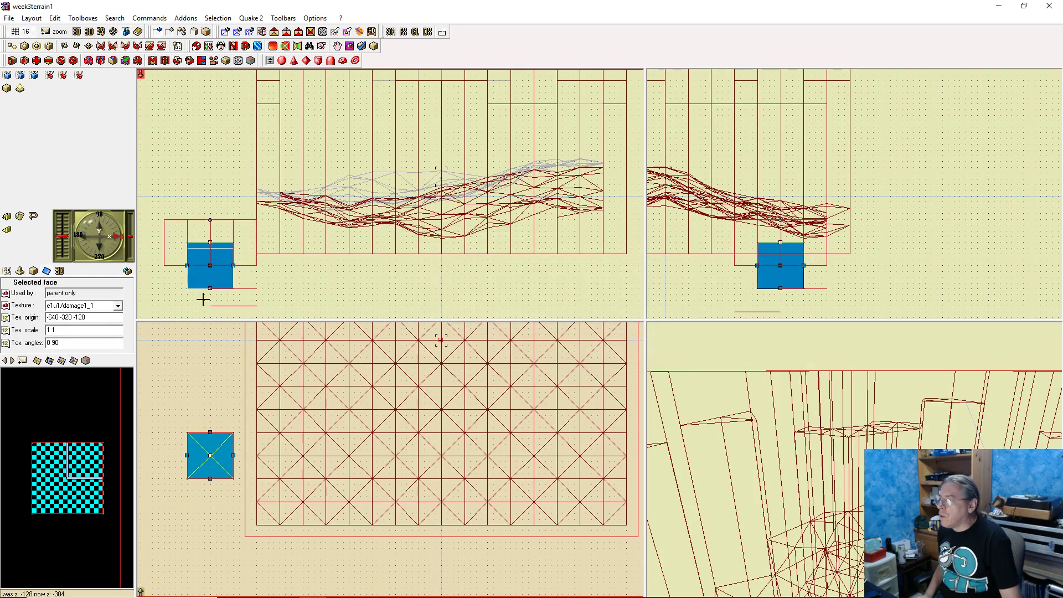
pyautogui.moveTo(211, 260); pyautogui.dragTo(210, 251)
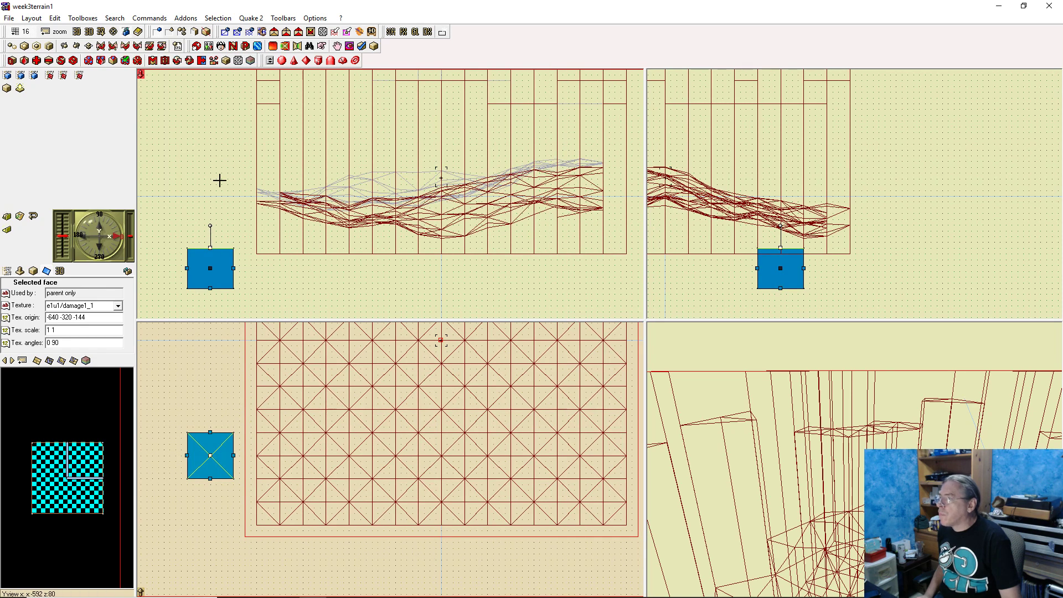
pyautogui.rightClick(210, 246)
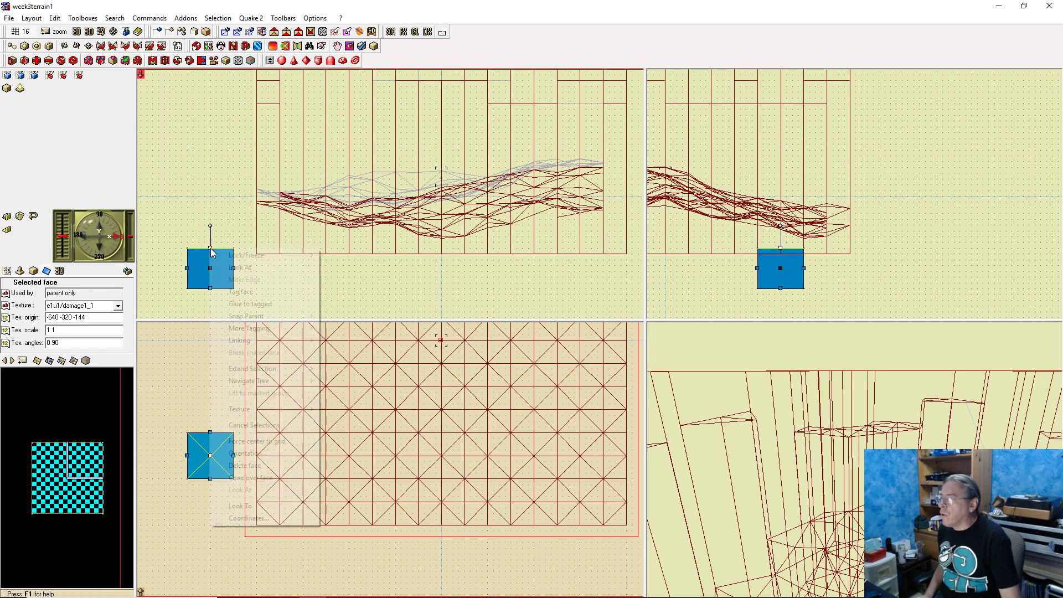
pyautogui.click(284, 295)
pyautogui.click(325, 273)
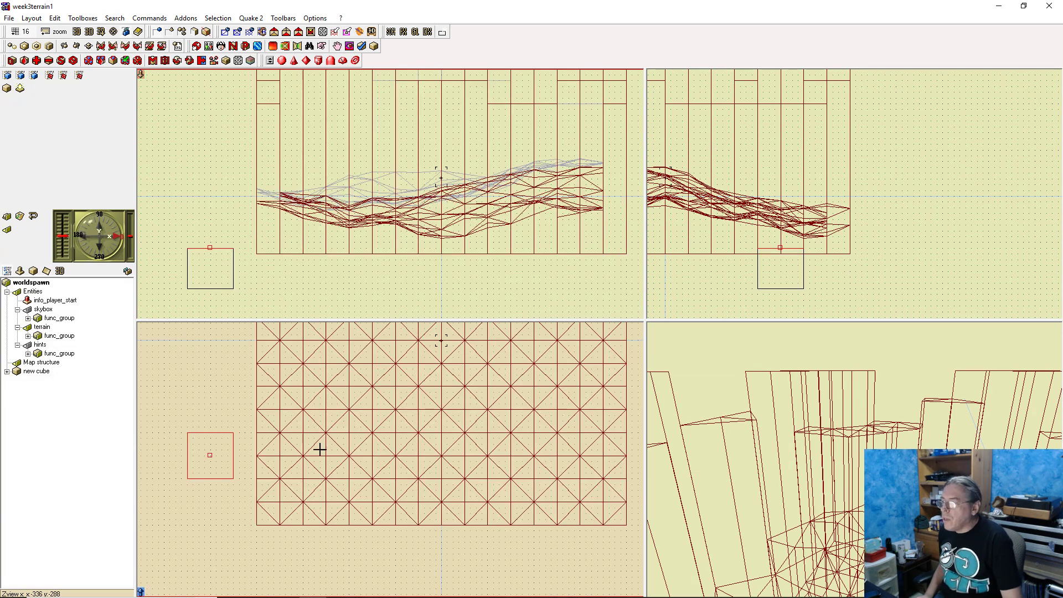
# Glue the top faces of the terrain wedges centred near x -427, y -427 and x -469, y -427 to the tagged face
pyautogui.click(275, 495)
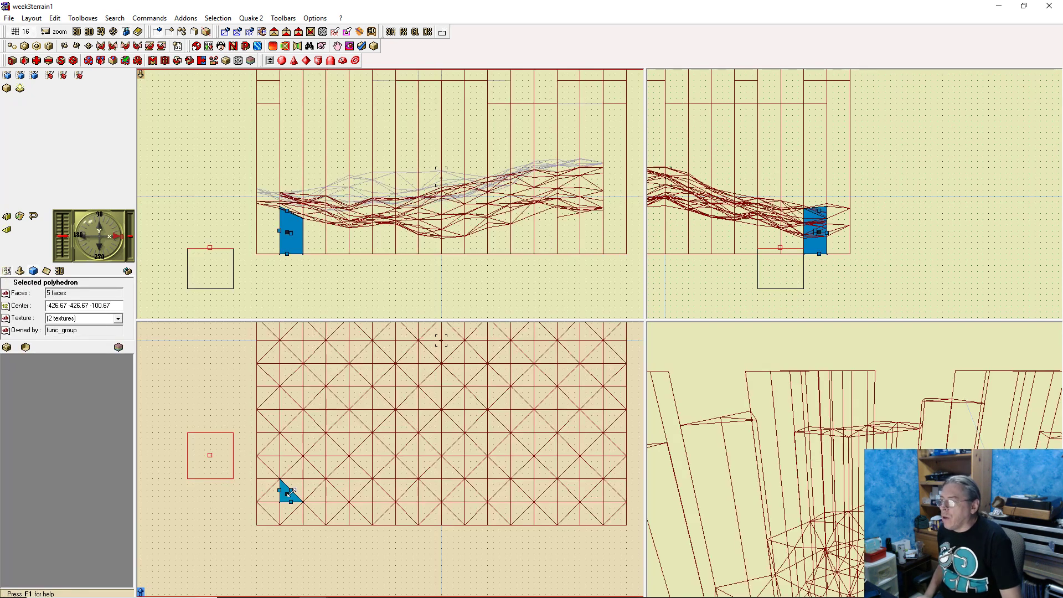
pyautogui.click(272, 509)
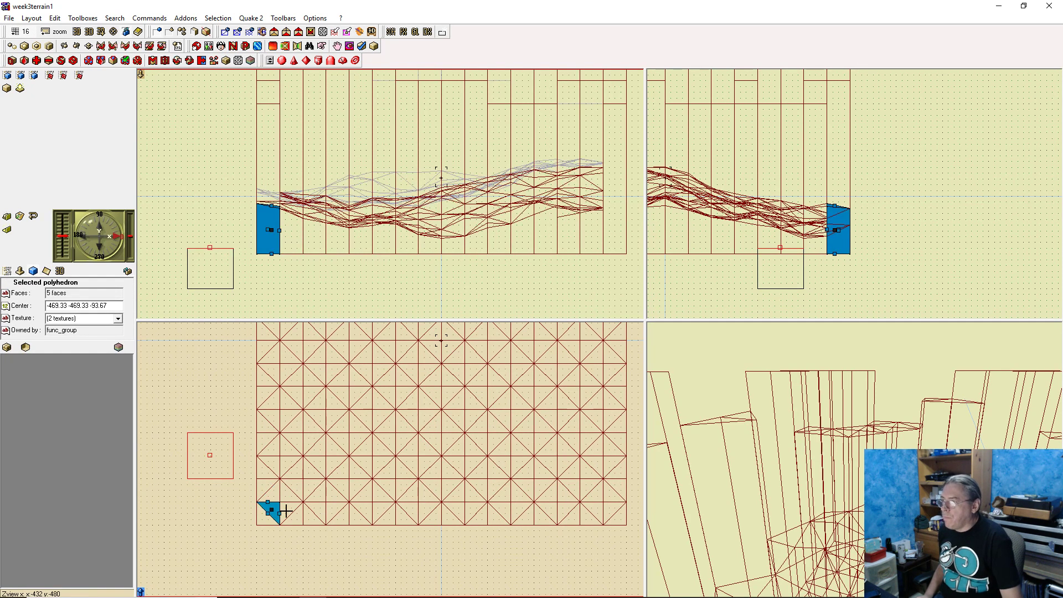
pyautogui.click(287, 510)
pyautogui.click(285, 491)
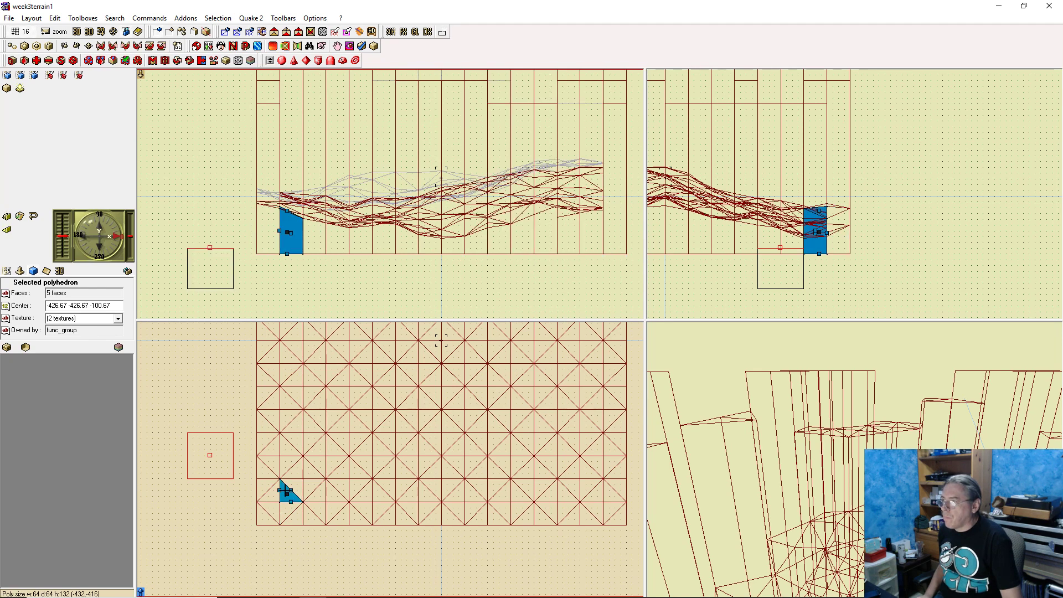
pyautogui.rightClick(286, 209)
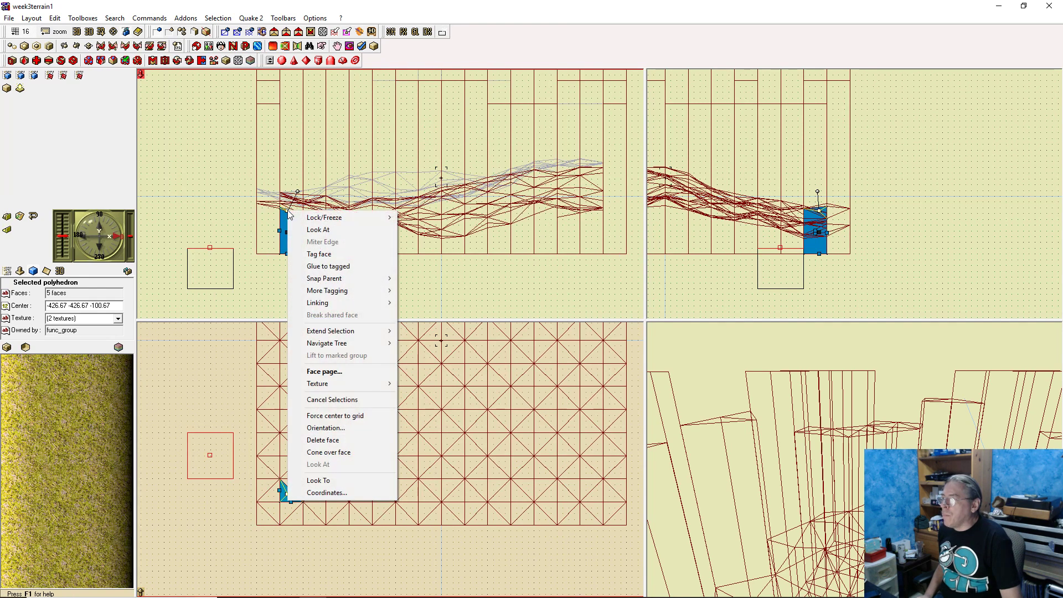
pyautogui.click(321, 264)
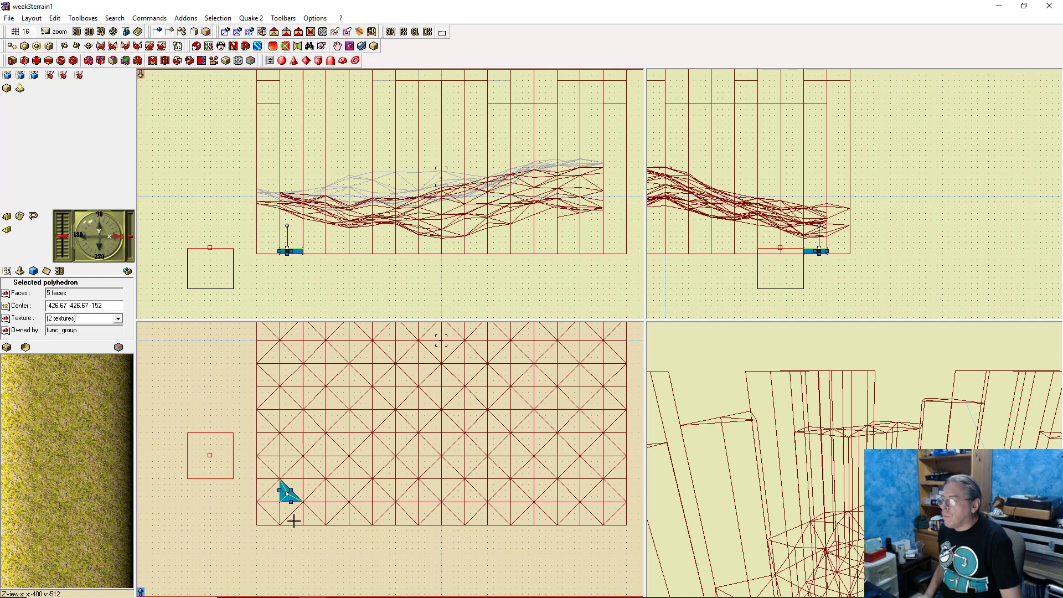
pyautogui.click(273, 493)
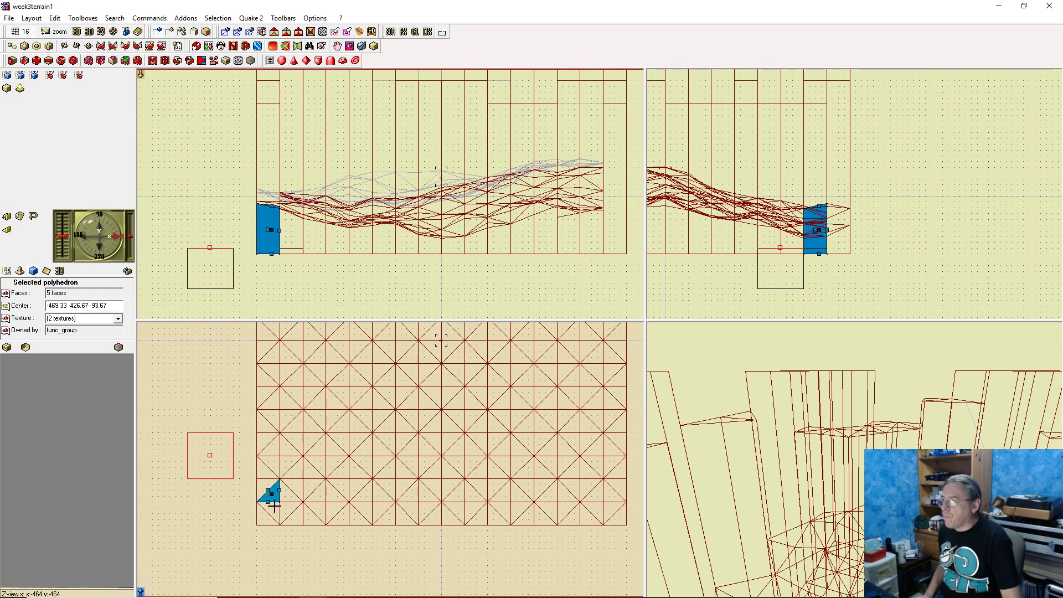
pyautogui.rightClick(274, 207)
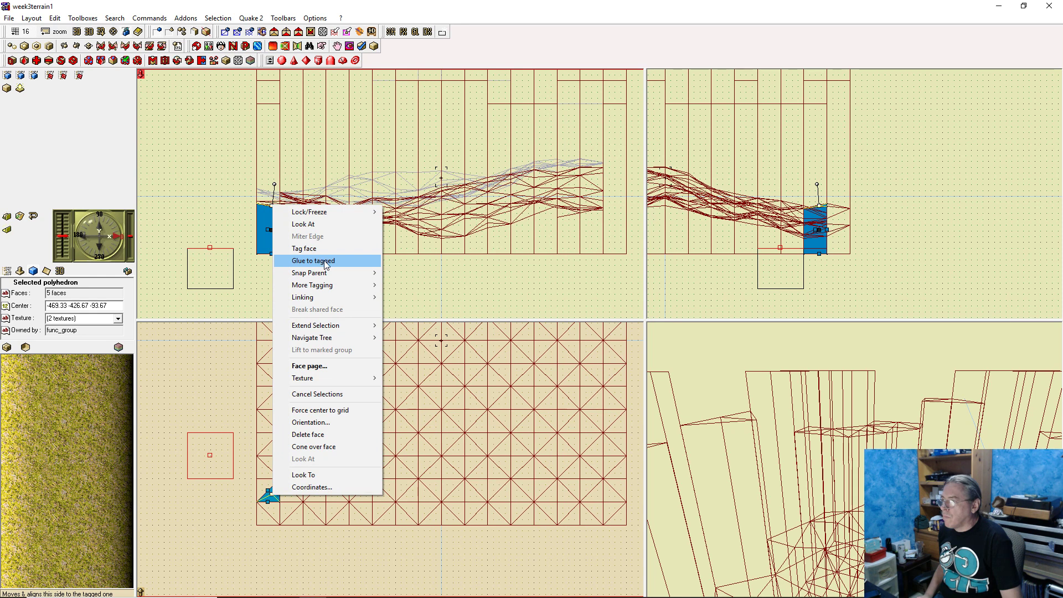
pyautogui.click(326, 261)
# Glue the top face of the low terrain wedge centred near x -427, y -341 to the tagged face
pyautogui.click(270, 481)
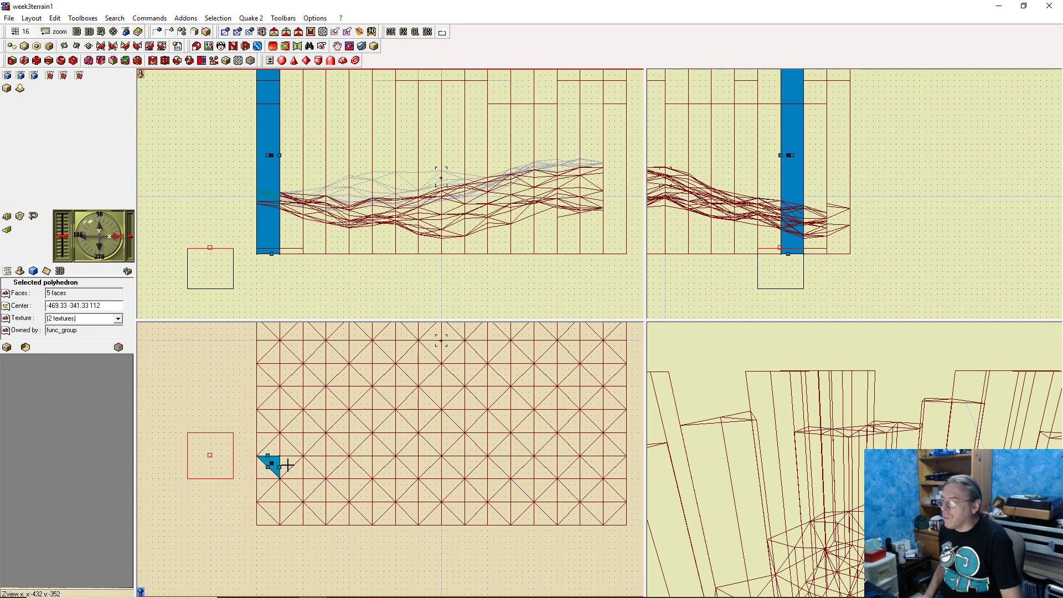
pyautogui.click(287, 465)
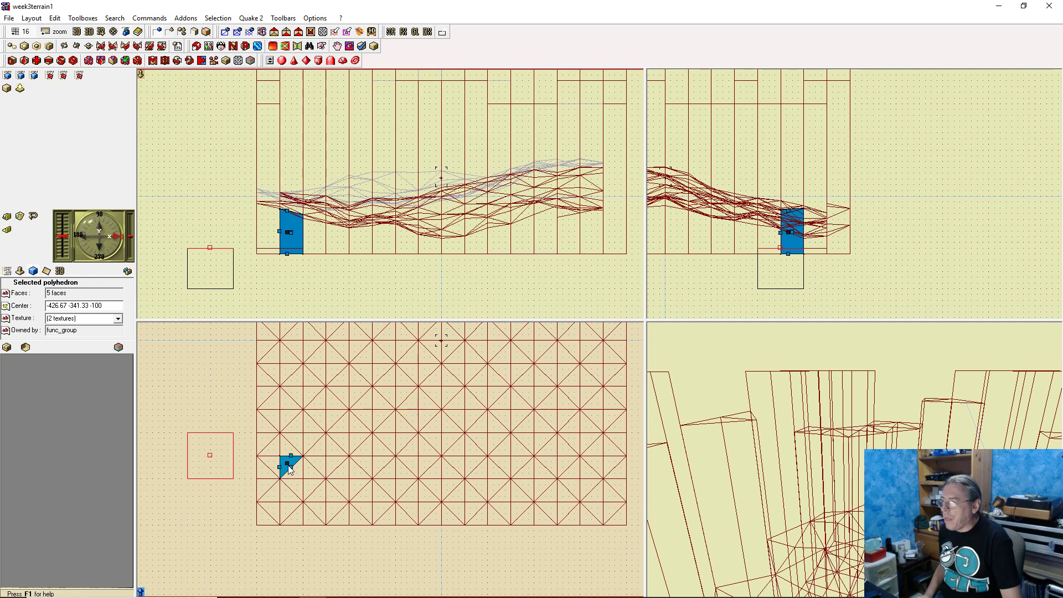
pyautogui.rightClick(288, 210)
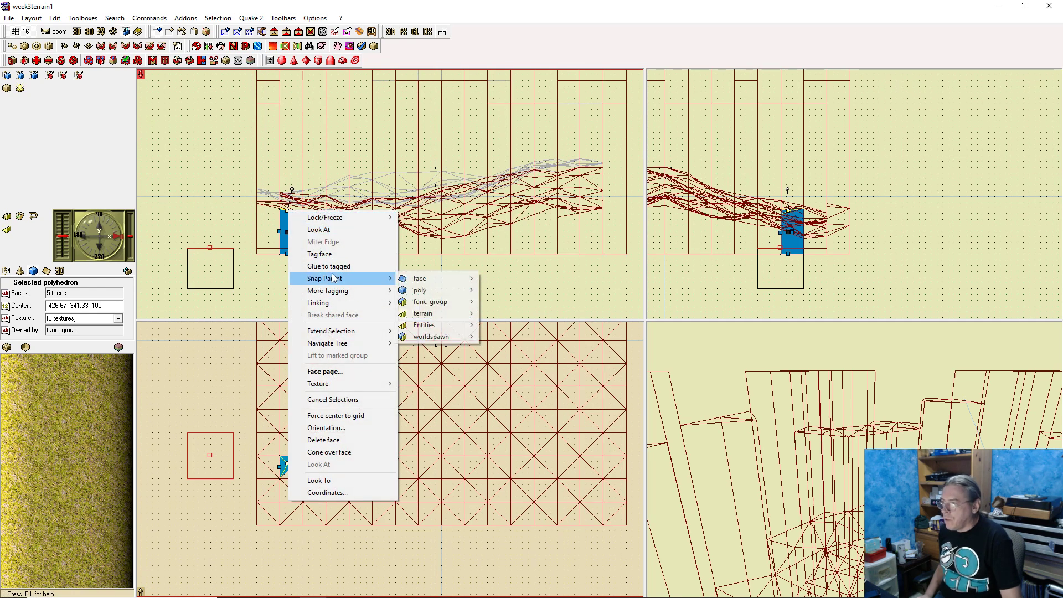
pyautogui.click(336, 267)
# Glue the top face of the low terrain wedge centred near x -469, y -213 to the tagged face
pyautogui.click(275, 464)
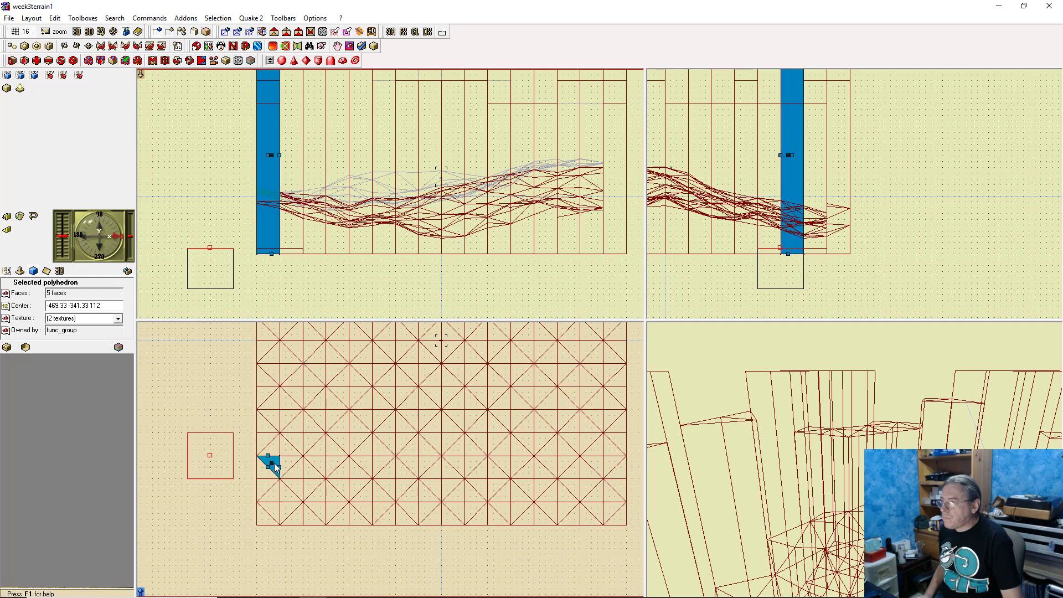
pyautogui.click(273, 444)
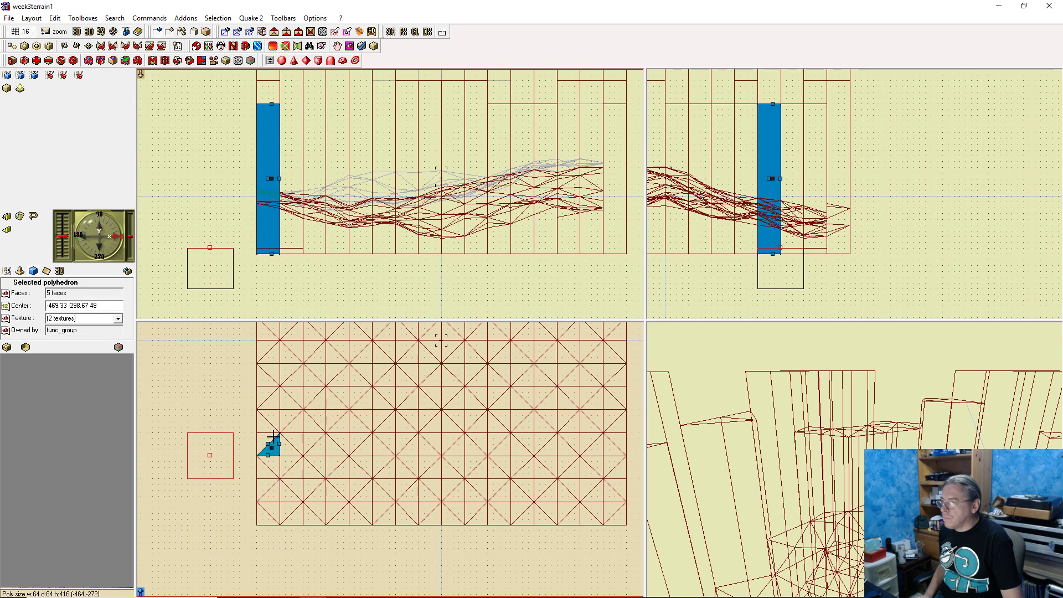
pyautogui.click(268, 422)
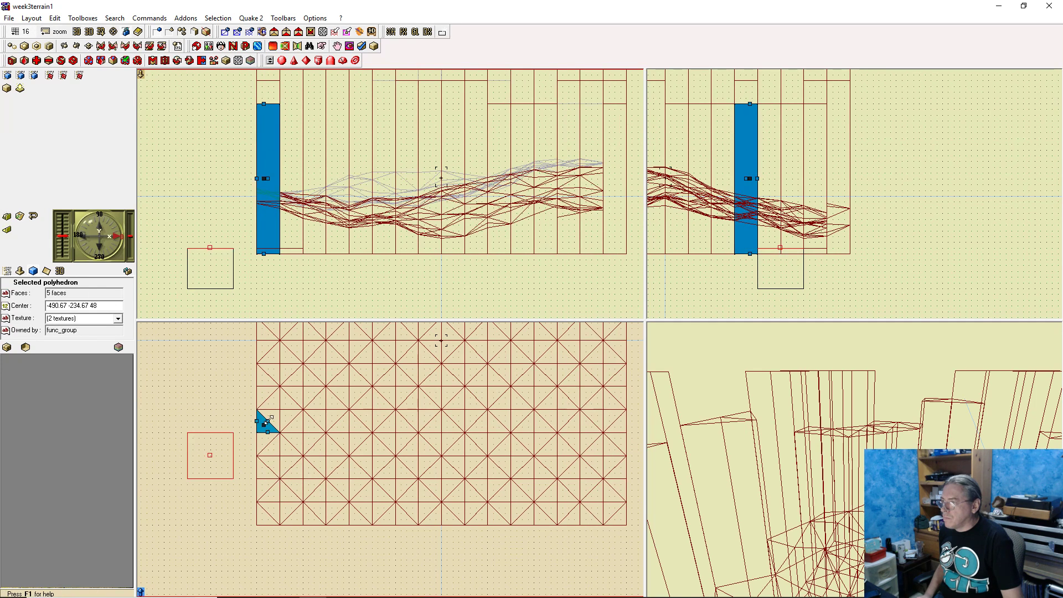
pyautogui.click(271, 417)
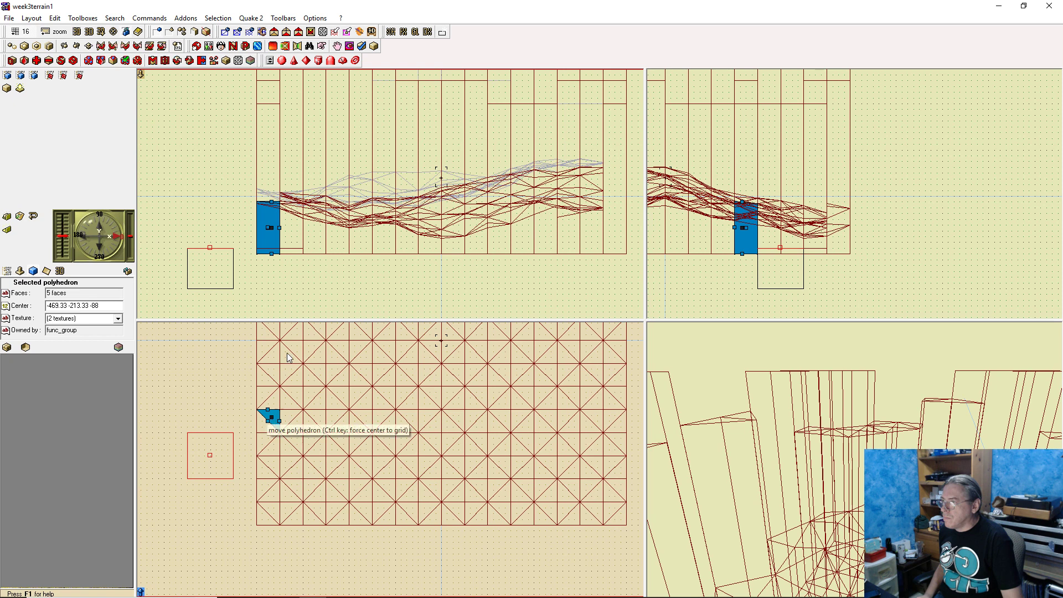
pyautogui.rightClick(272, 200)
pyautogui.click(304, 258)
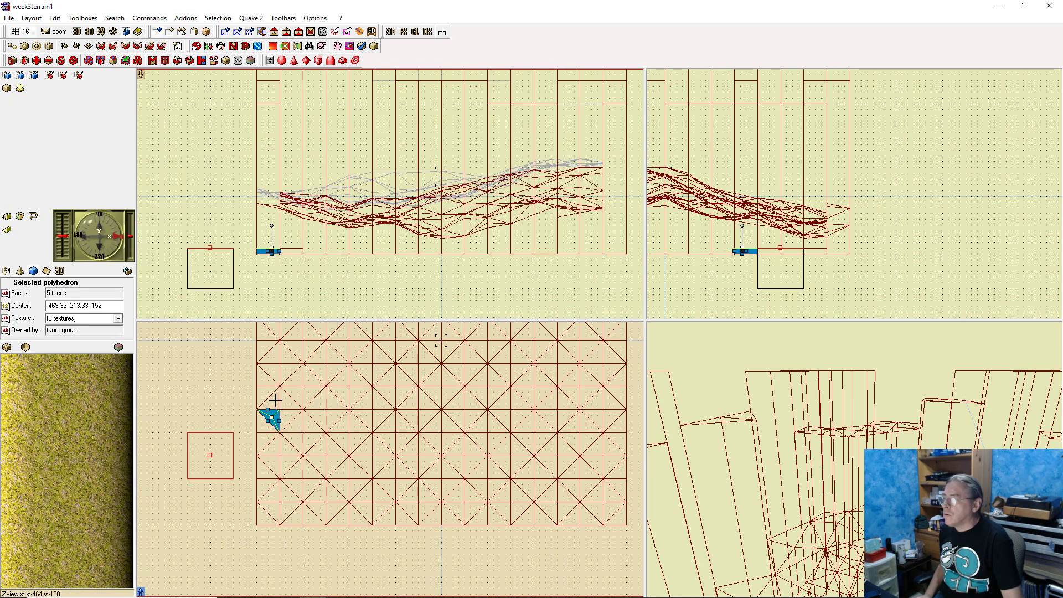
# Glue the top face of the tall cliff wedge centred near x -469, y -171 to the tagged face
pyautogui.click(275, 400)
pyautogui.click(288, 404)
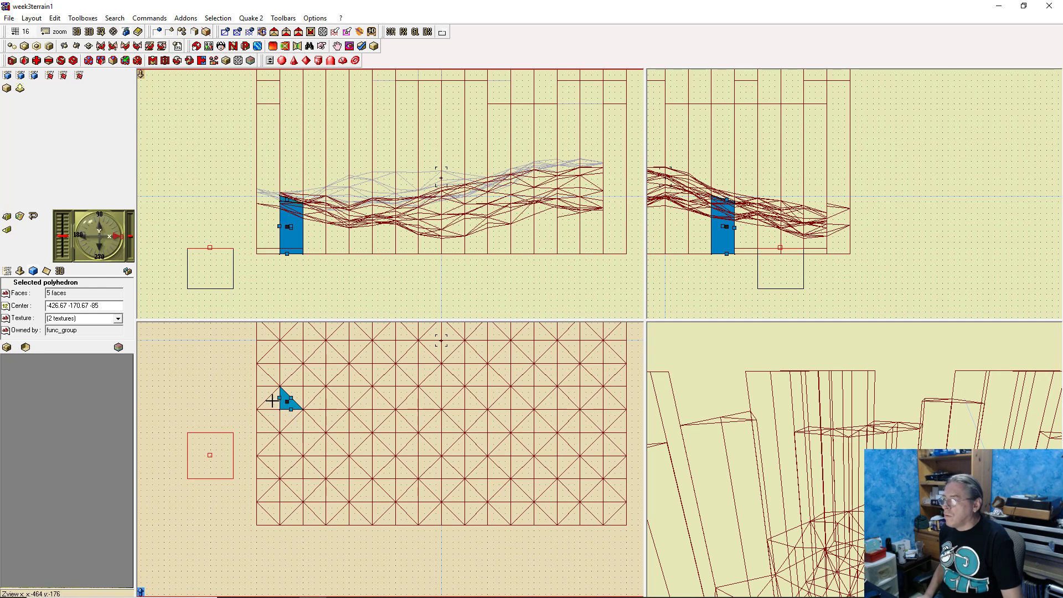
pyautogui.click(272, 399)
pyautogui.moveTo(335, 110); pyautogui.dragTo(340, 176, button='middle')
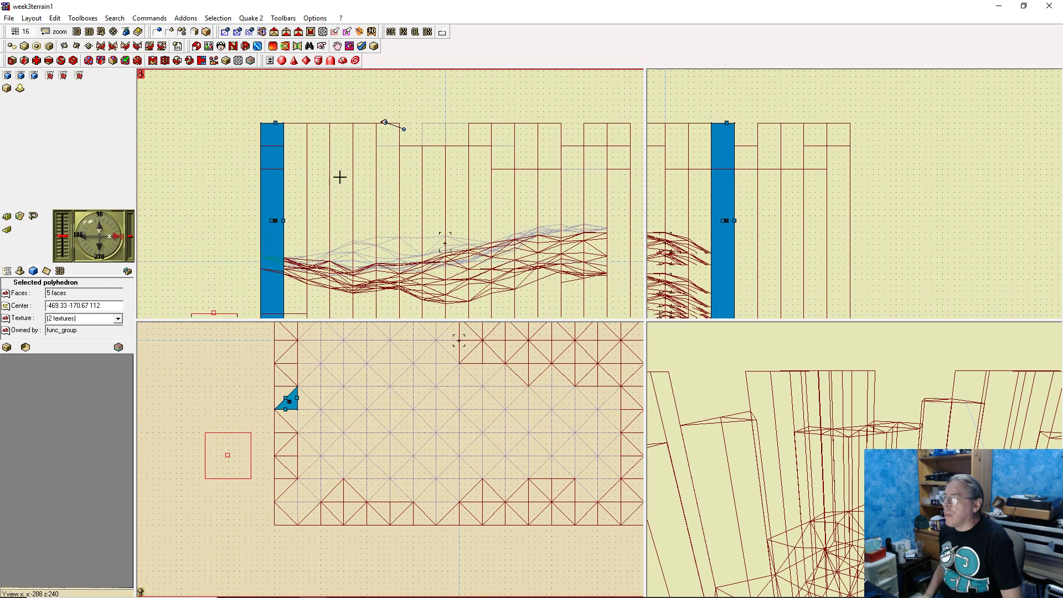
pyautogui.rightClick(275, 123)
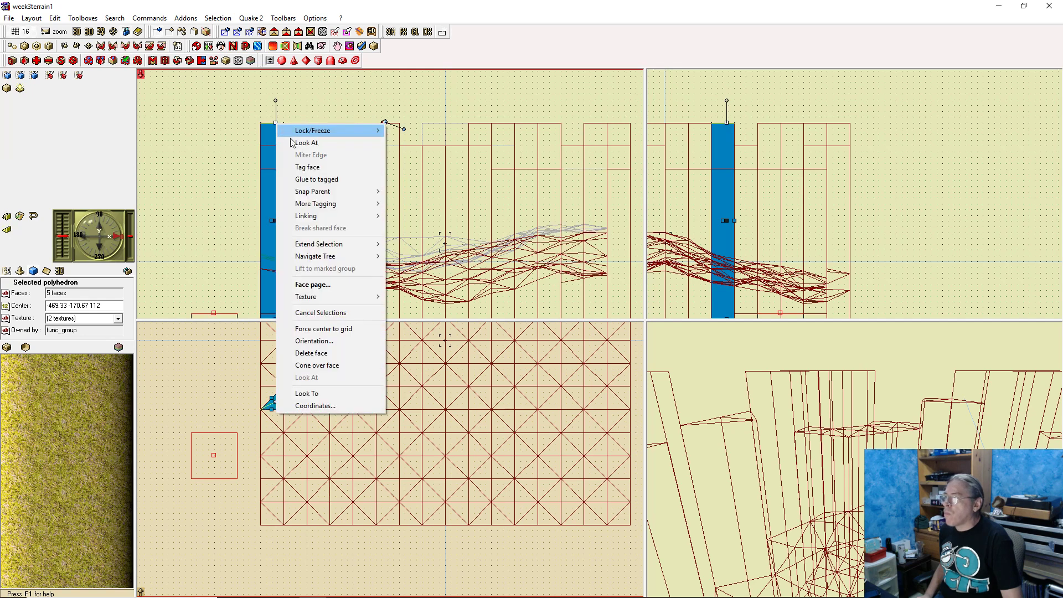
pyautogui.click(321, 177)
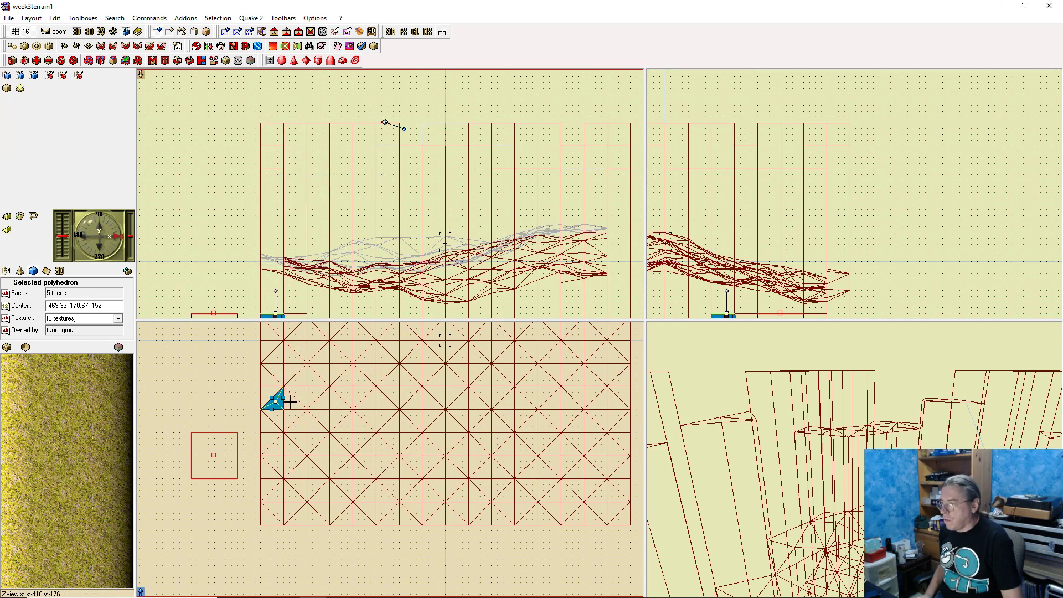
# Glue the top faces of the terrain wedges centred near x -427, y -171 and x -427, y -213 to the tagged face
pyautogui.click(288, 401)
pyautogui.rightClick(290, 264)
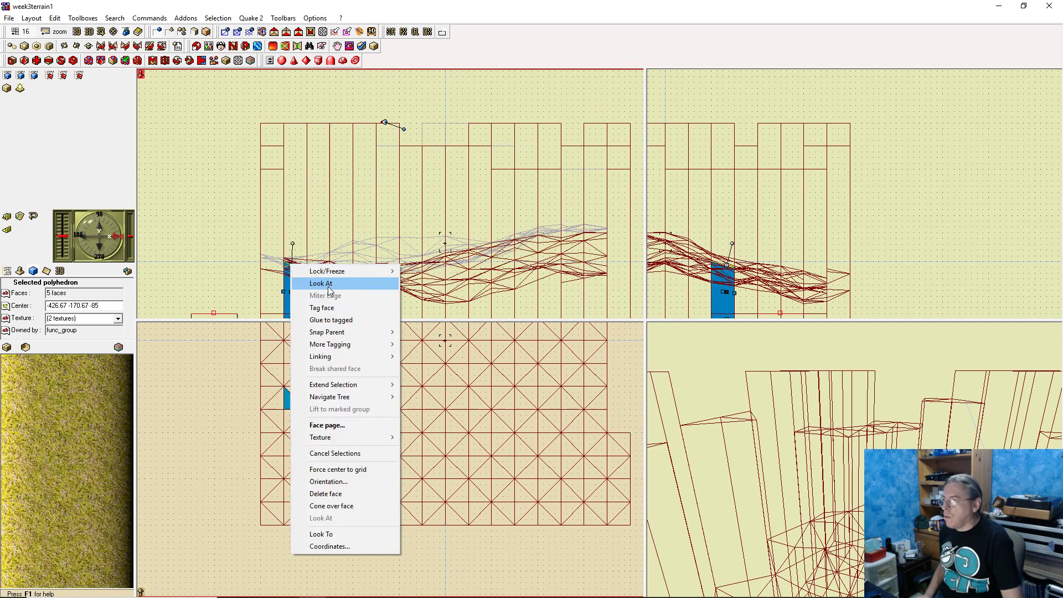
pyautogui.click(327, 318)
pyautogui.click(294, 416)
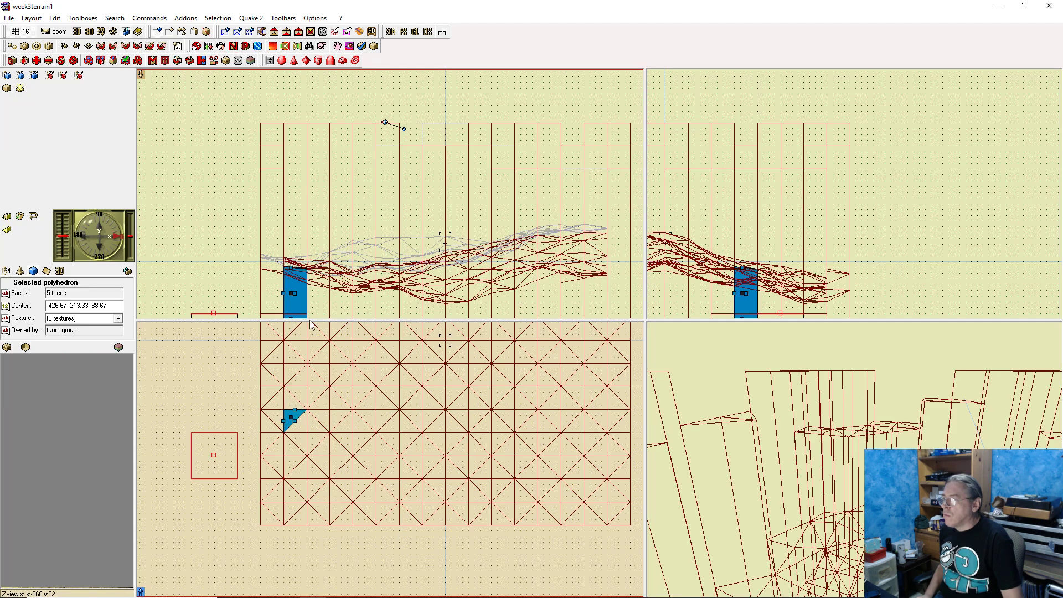
pyautogui.rightClick(291, 268)
pyautogui.click(327, 325)
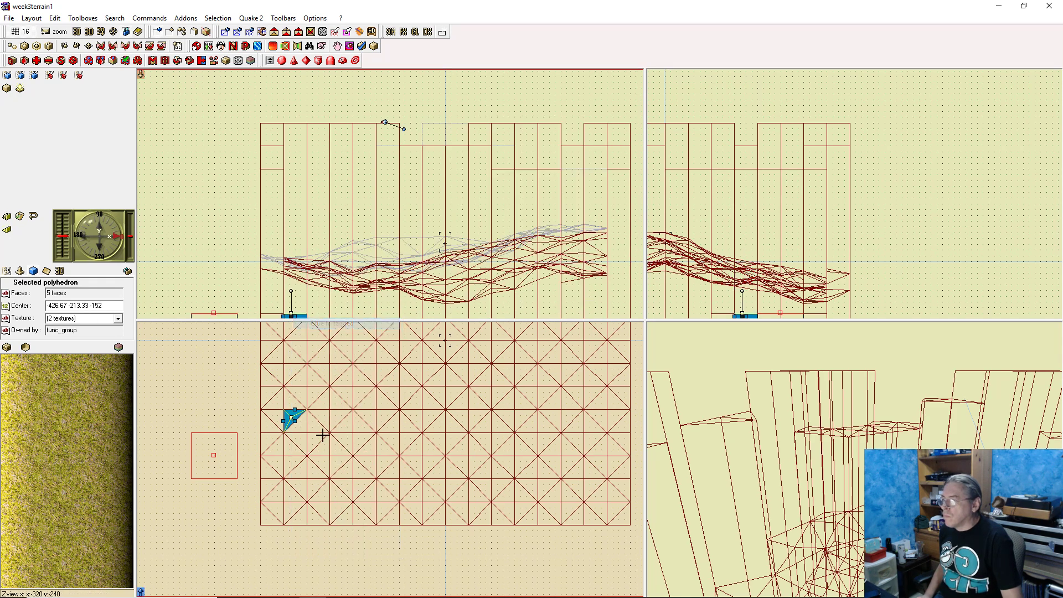
# Glue the top faces of the terrain wedges centred near x -405, y -235 and x -405, y -277 to the tagged face
pyautogui.click(302, 425)
pyautogui.rightClick(298, 268)
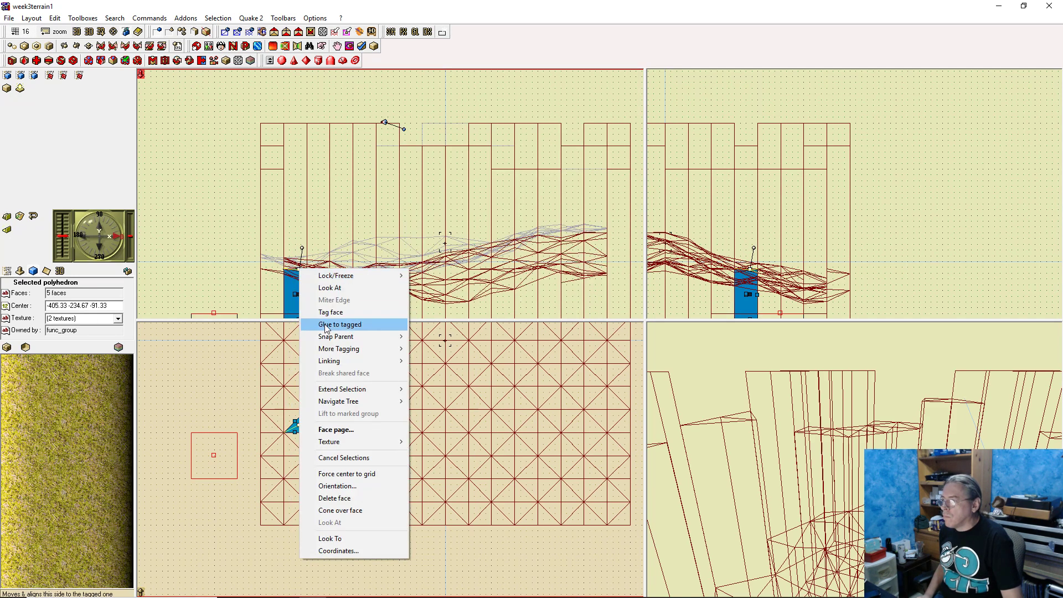
pyautogui.click(357, 326)
pyautogui.click(298, 441)
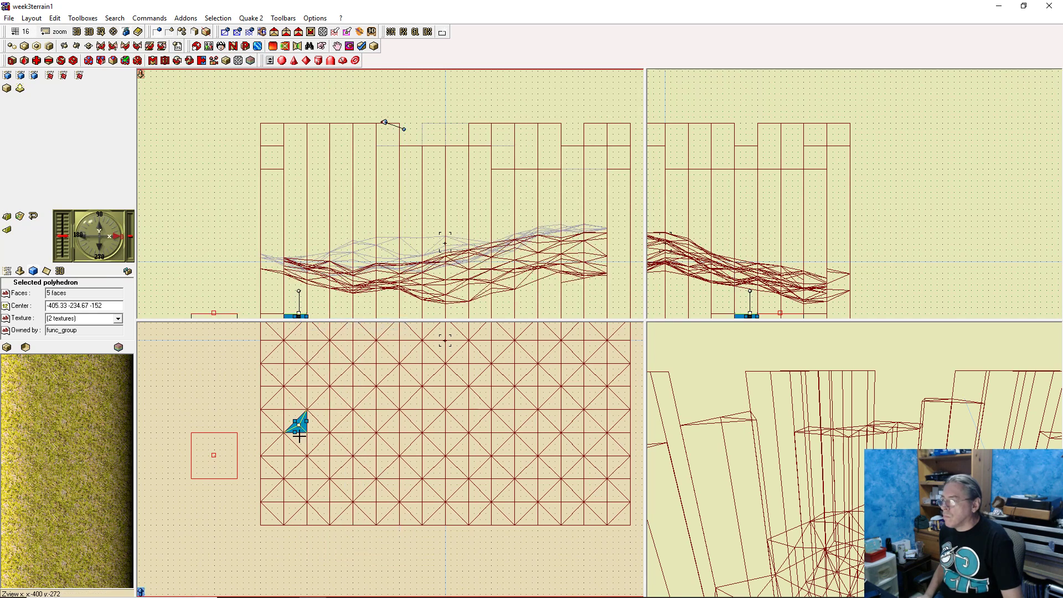
pyautogui.rightClick(300, 272)
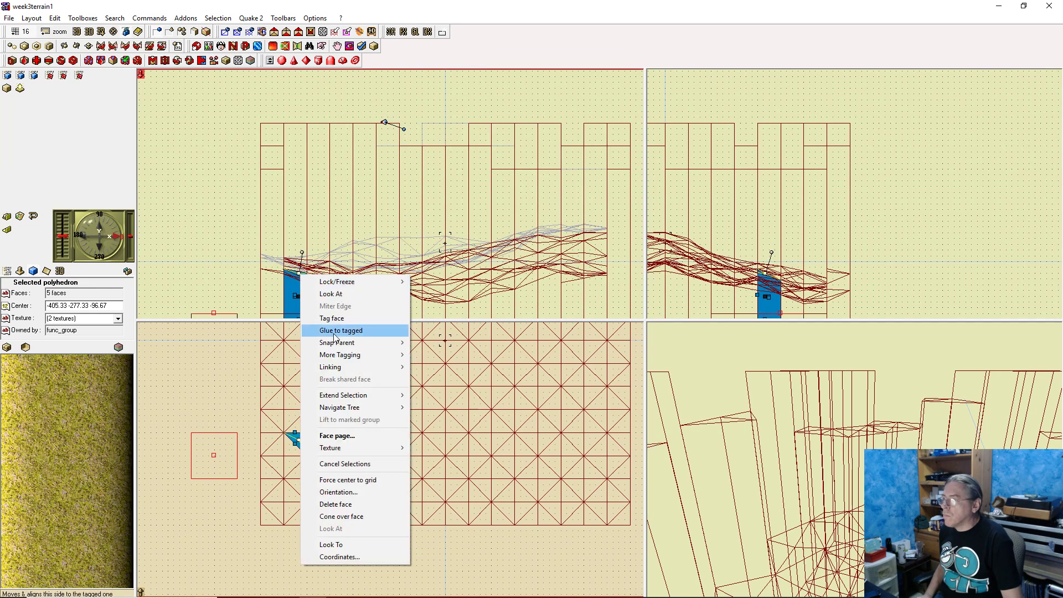
pyautogui.click(338, 330)
# Glue the top faces of the terrain wedges centred near x -427, y -299 and x -427, y -341 to the tagged face
pyautogui.moveTo(403, 287); pyautogui.dragTo(402, 247, button='right')
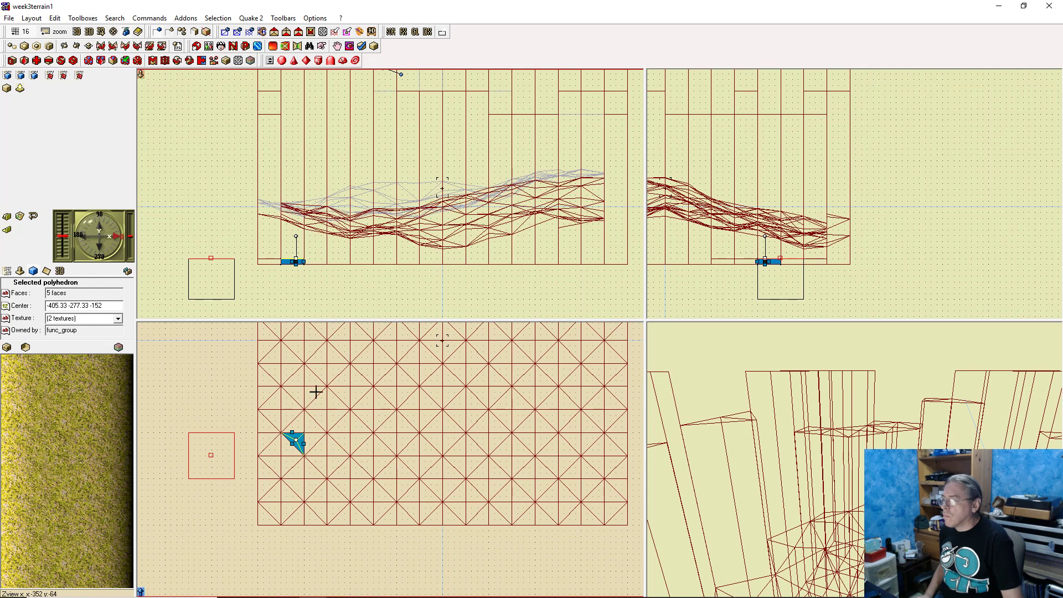
pyautogui.click(286, 447)
pyautogui.rightClick(289, 221)
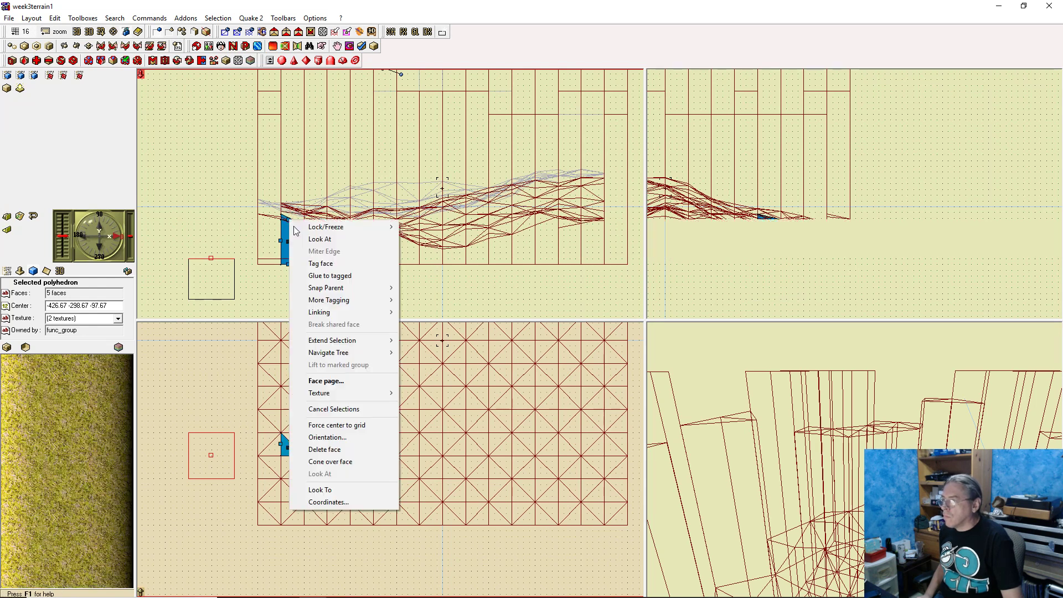
pyautogui.click(348, 276)
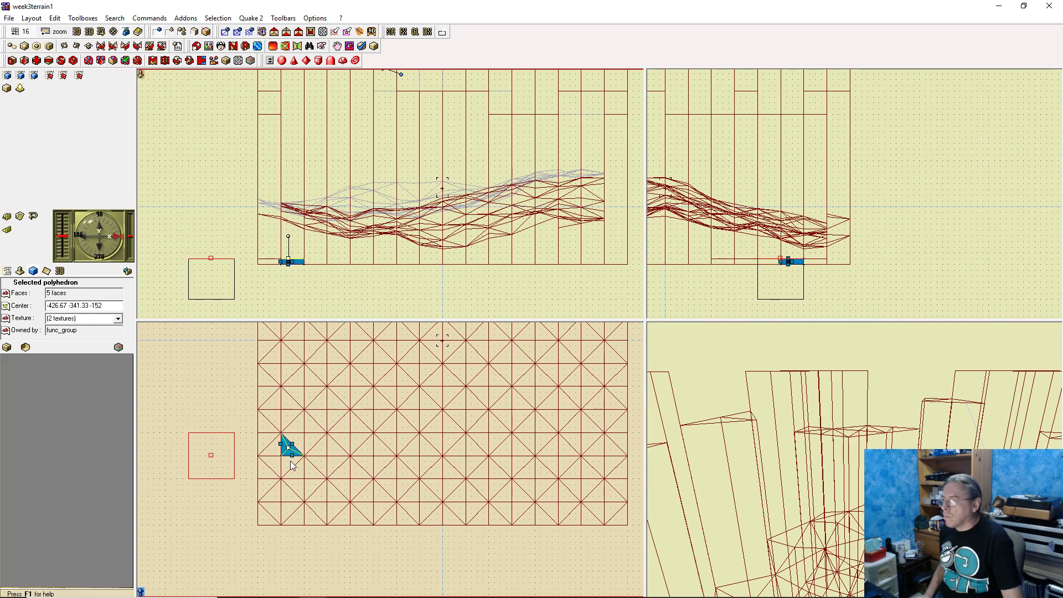
# Glue the top faces of the terrain wedges centred near x -405, y -363 and x -405, y -405 to the tagged face
pyautogui.click(299, 470)
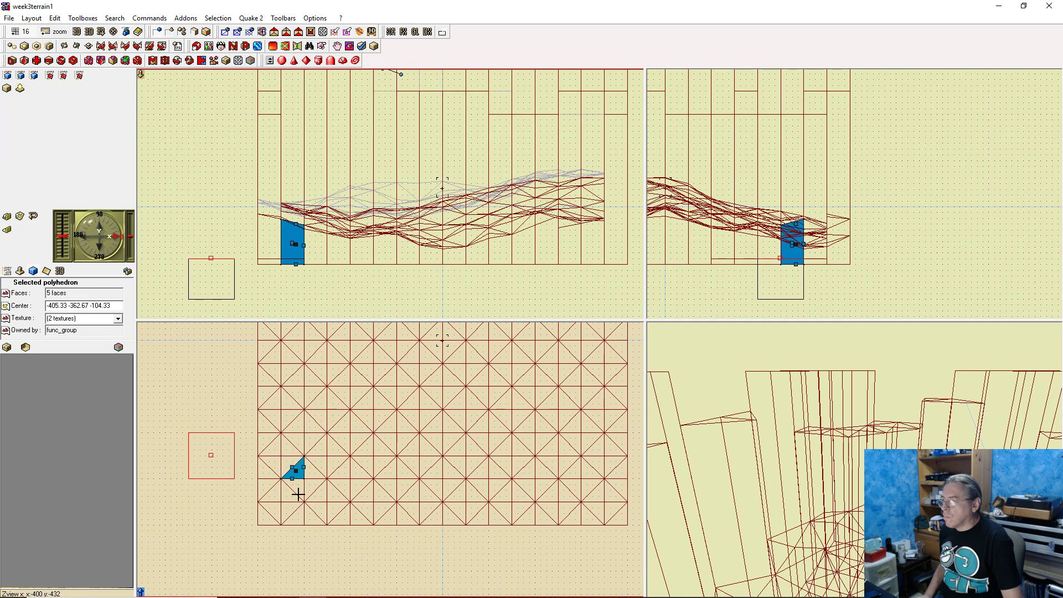
pyautogui.rightClick(296, 224)
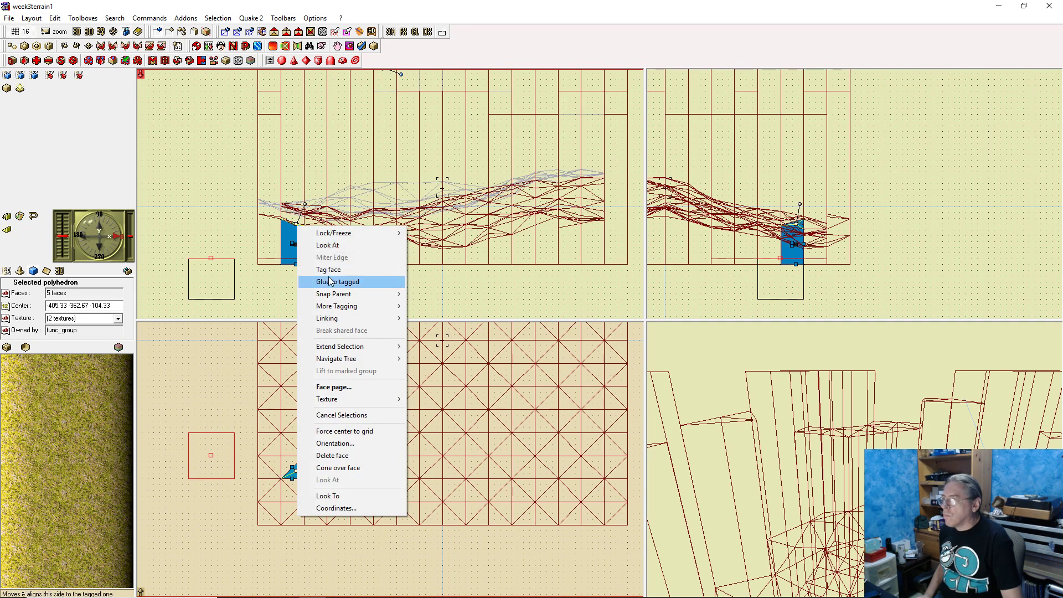
pyautogui.click(330, 281)
pyautogui.click(297, 486)
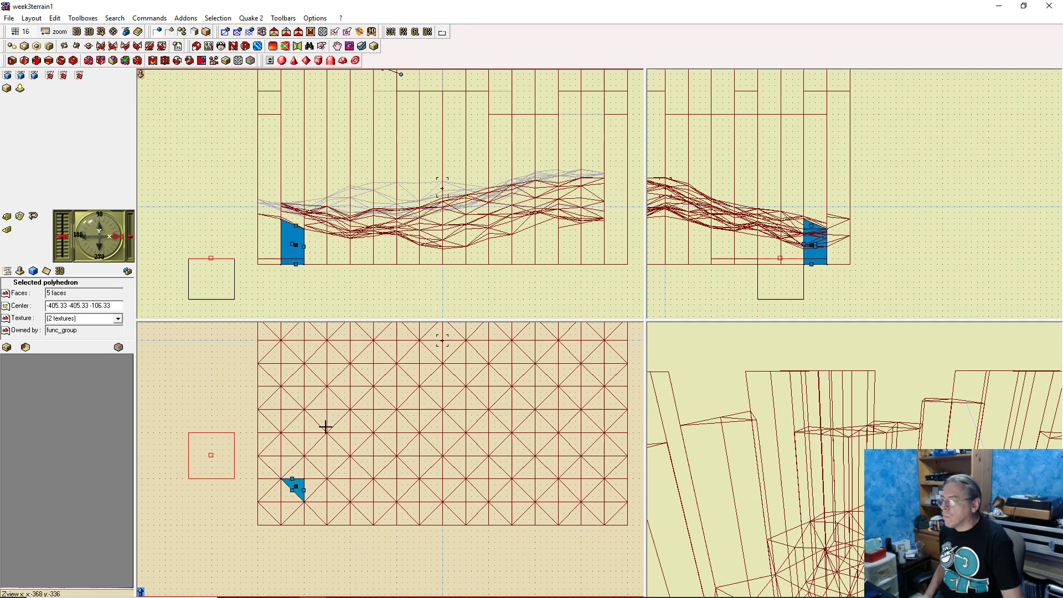
pyautogui.rightClick(296, 227)
pyautogui.click(329, 291)
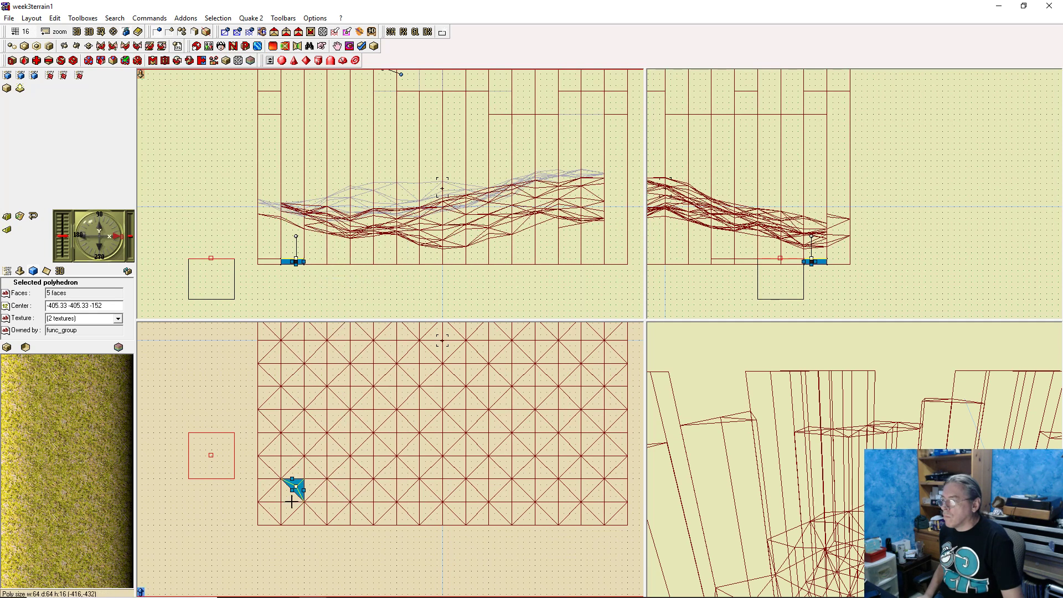
# Glue the top face of the terrain wedge centred near x -427, y -469 to the tagged face
pyautogui.click(287, 508)
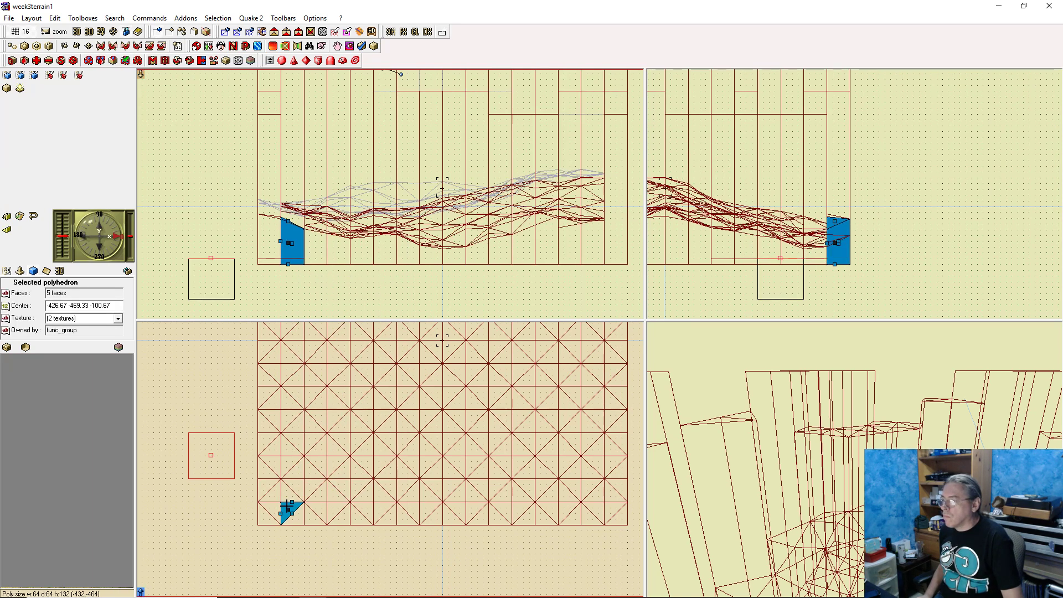
pyautogui.rightClick(281, 217)
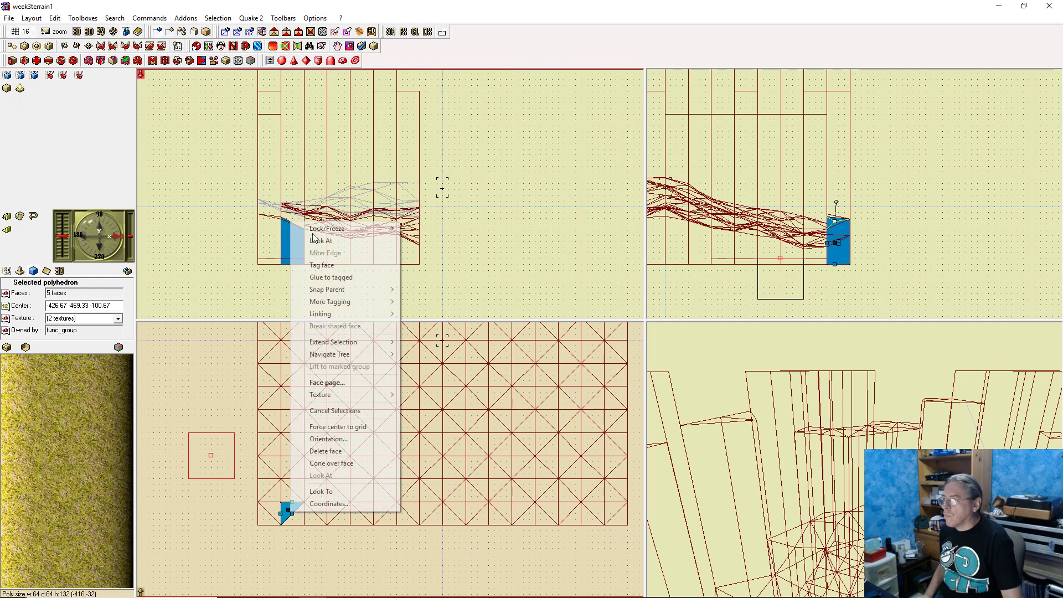
pyautogui.click(351, 277)
# Glue the top faces of the terrain wedges centred near x -363, y -405 and x -363, y -363 to the tagged face
pyautogui.click(299, 516)
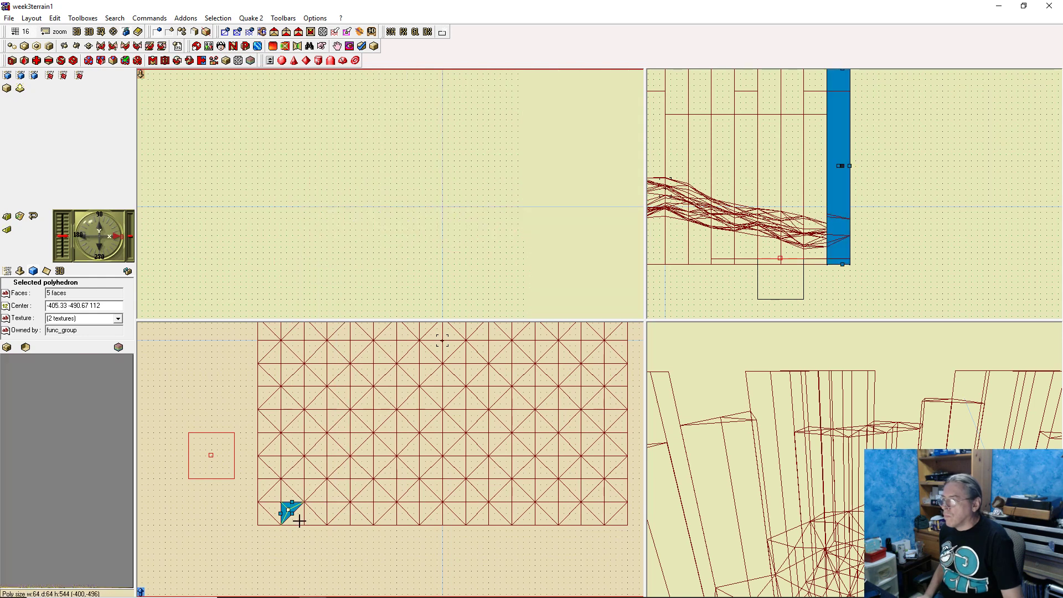
pyautogui.click(310, 516)
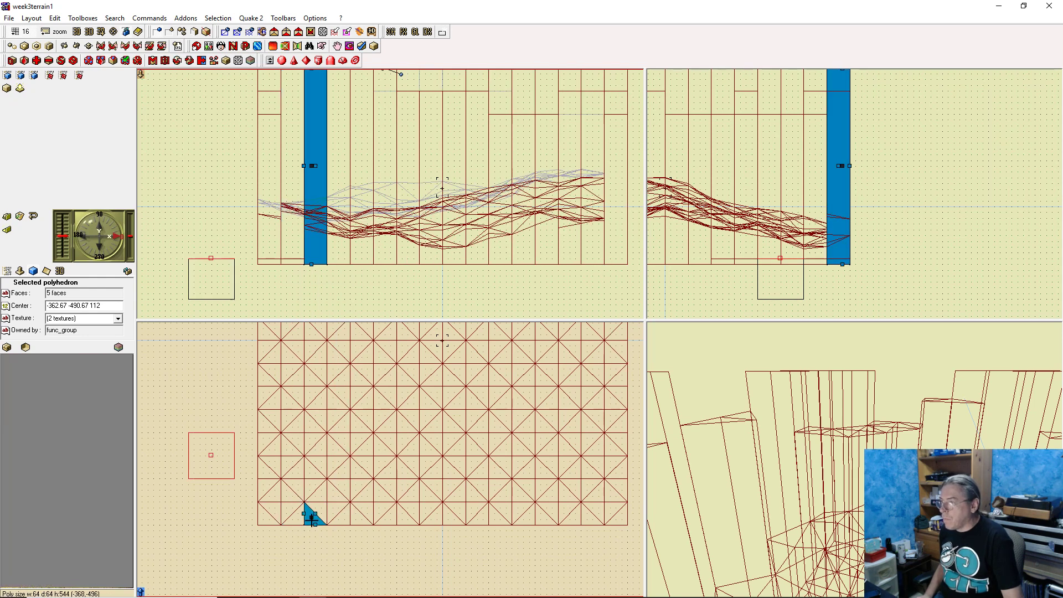
pyautogui.click(320, 490)
pyautogui.click(309, 484)
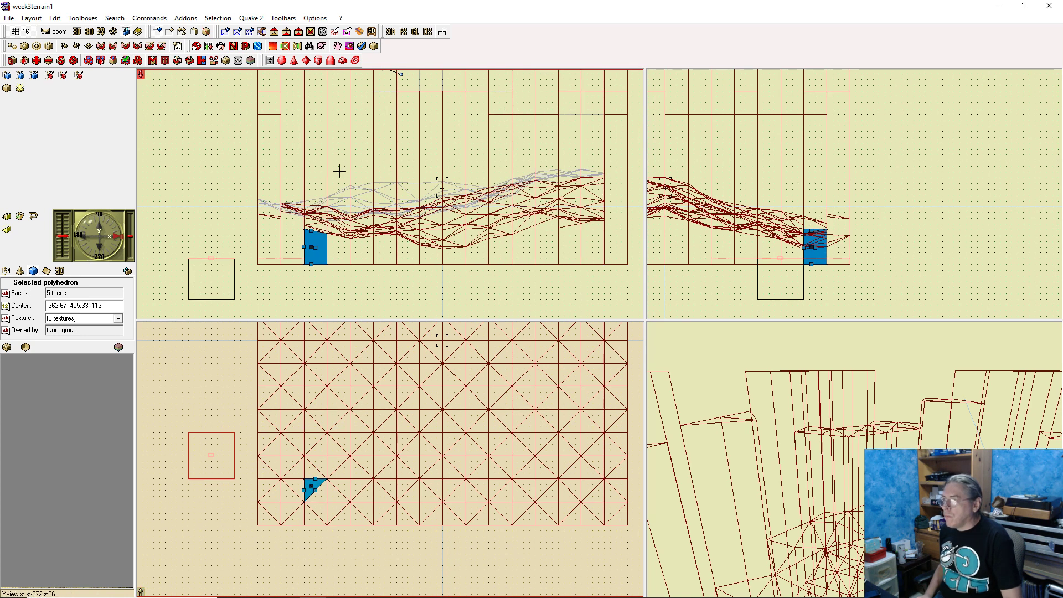
pyautogui.rightClick(310, 232)
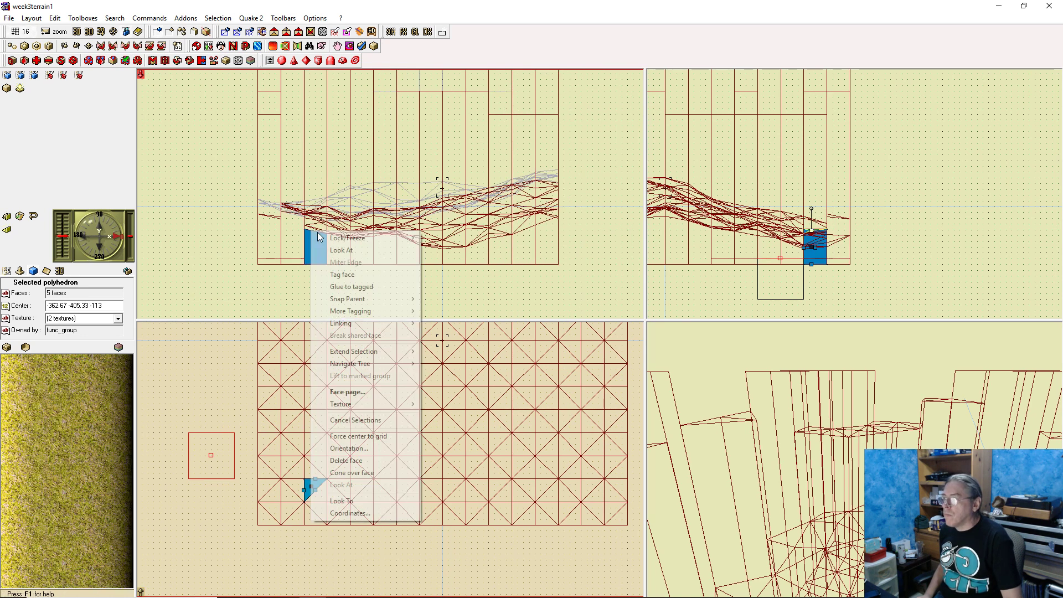
pyautogui.click(366, 286)
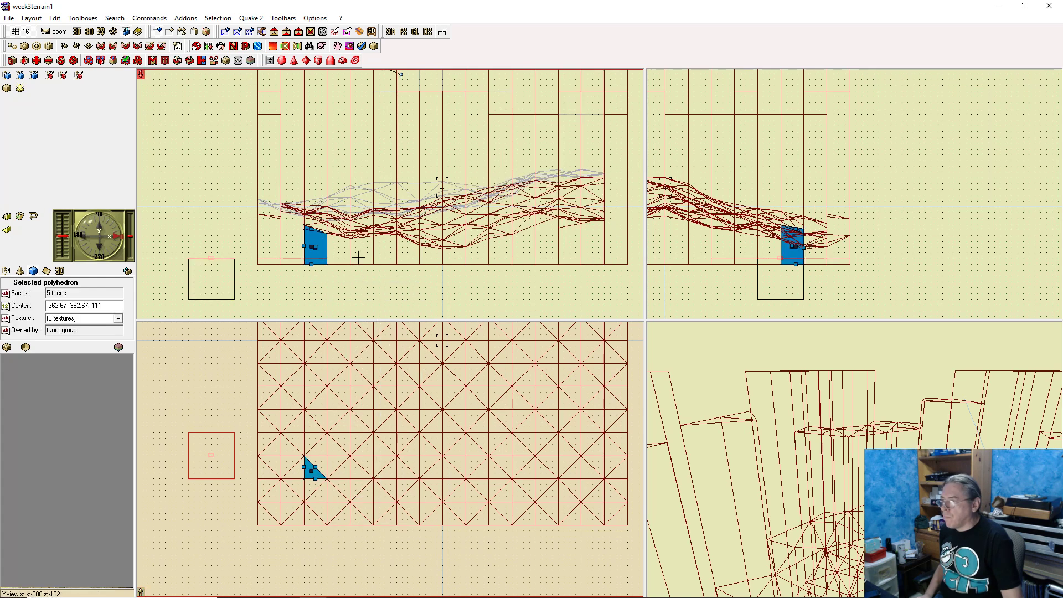
pyautogui.rightClick(310, 232)
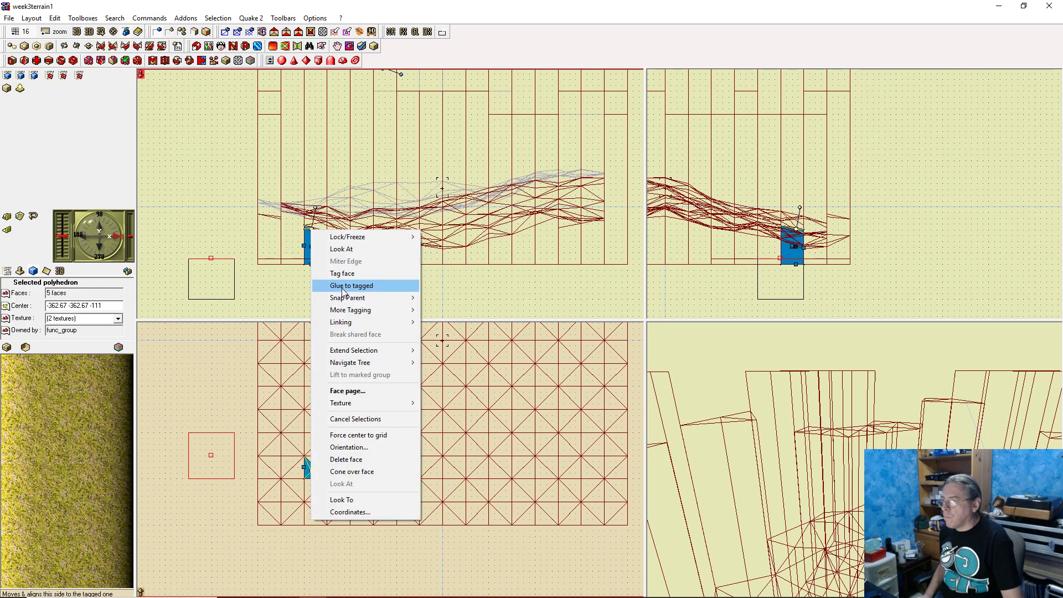
pyautogui.click(366, 286)
# Glue the top faces of the terrain wedges centred near x -341, y -341 and x -341, y -299 to the tagged face
pyautogui.click(334, 223)
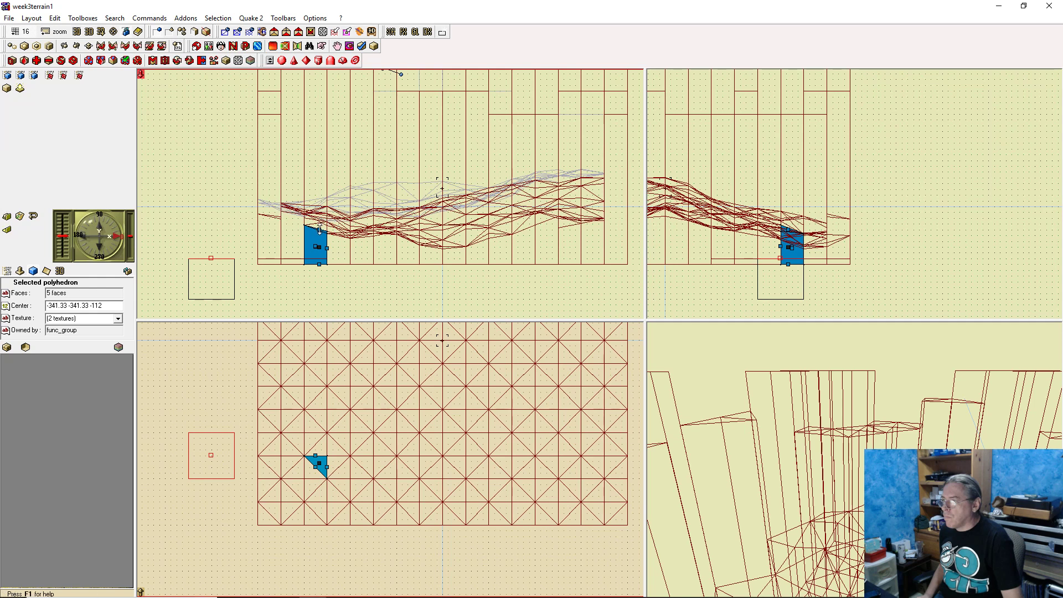
pyautogui.rightClick(319, 230)
pyautogui.click(382, 287)
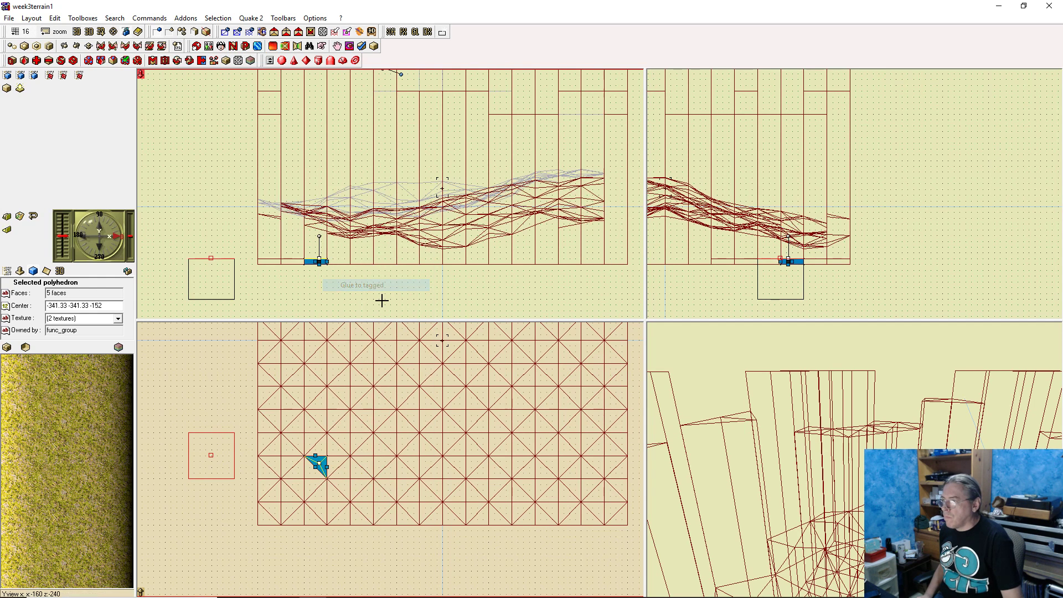
pyautogui.click(325, 445)
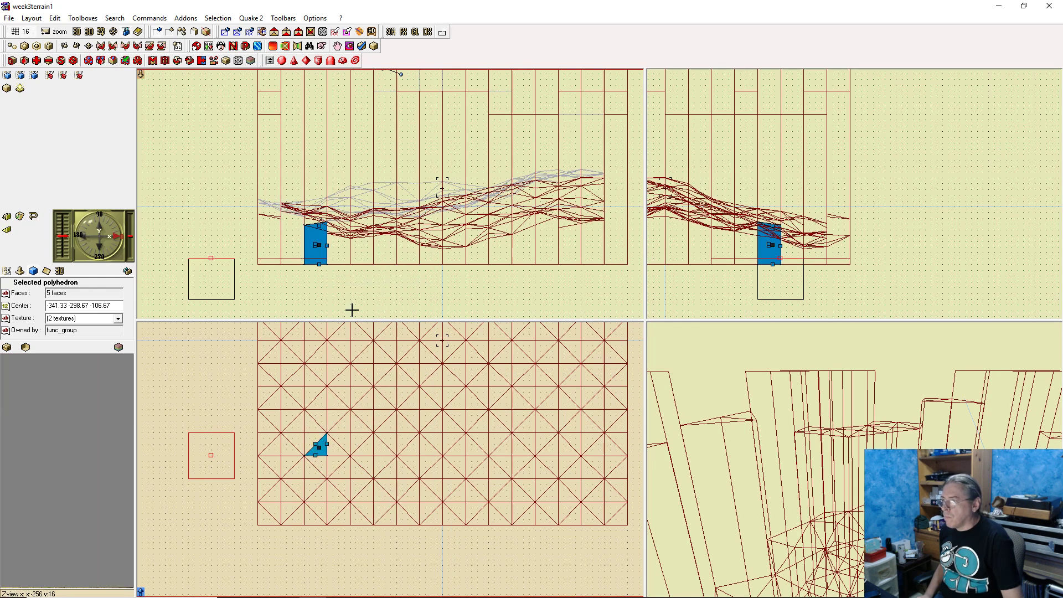
pyautogui.rightClick(319, 226)
pyautogui.click(381, 283)
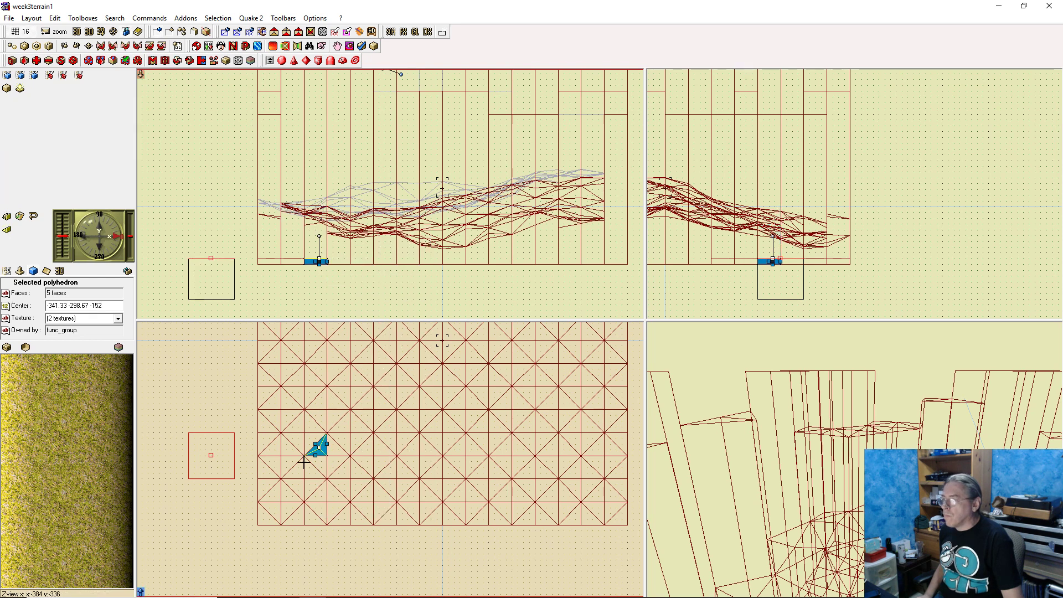
# Glue the top faces of the terrain wedges centred near x -363, y -277 and x -363, y -235 to the tagged face
pyautogui.click(308, 440)
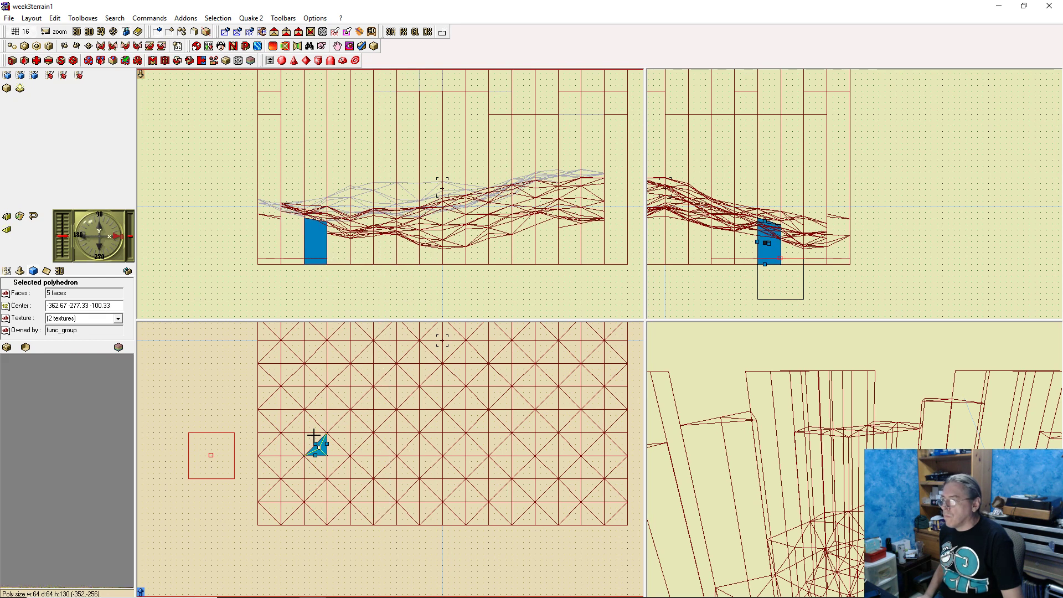
pyautogui.rightClick(310, 222)
pyautogui.click(351, 276)
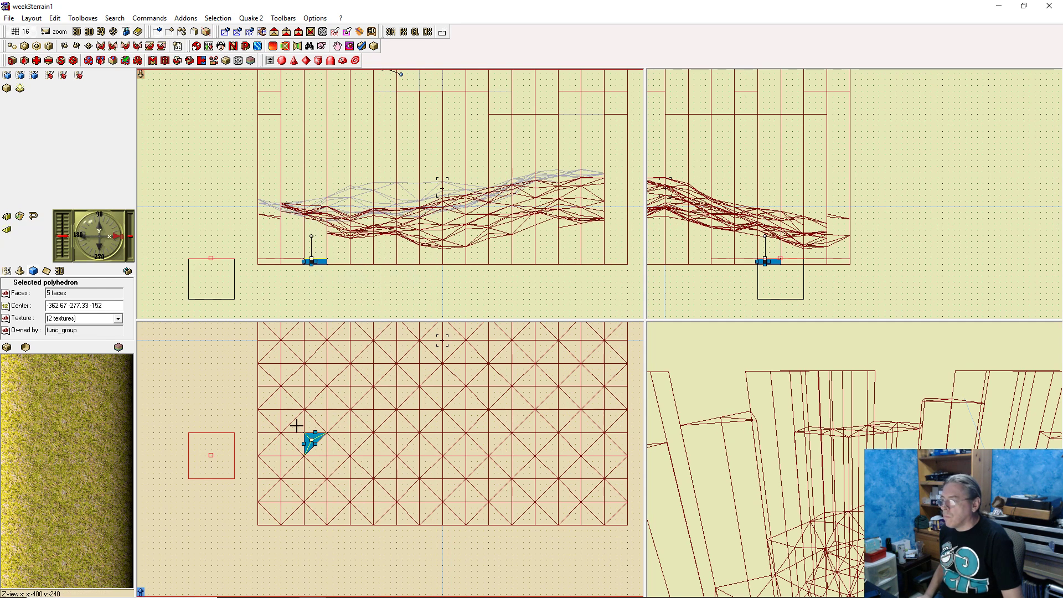
pyautogui.click(314, 423)
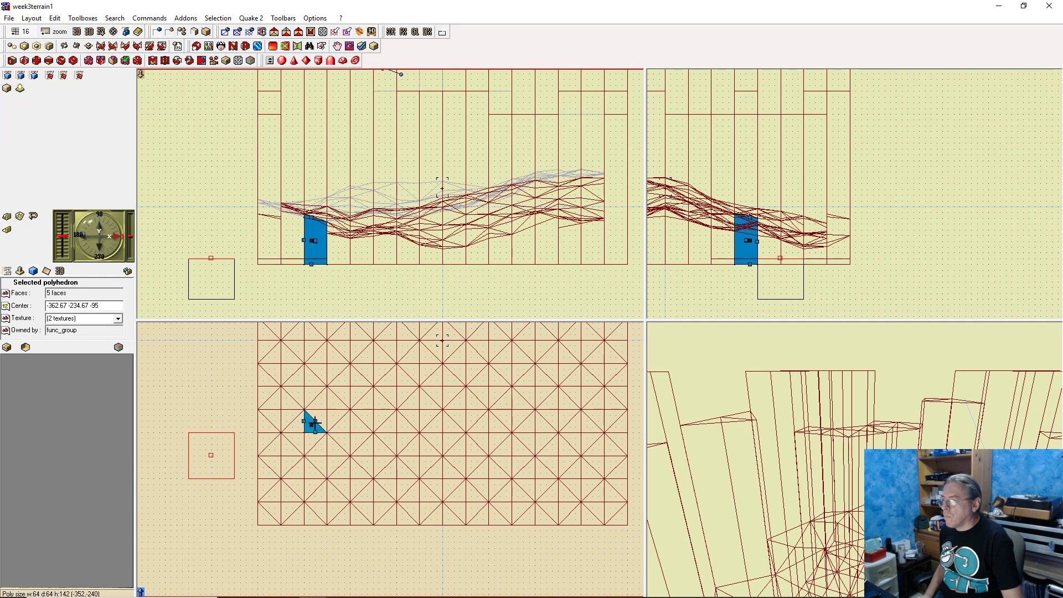
pyautogui.rightClick(312, 217)
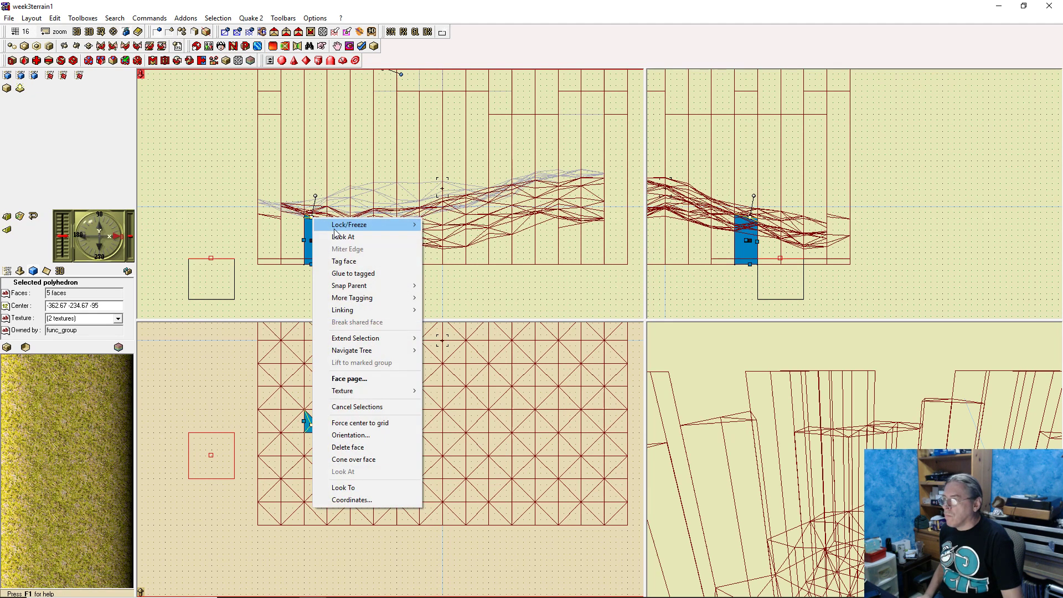
pyautogui.click(368, 276)
# Glue the top faces of the terrain wedges centred near x -341, y -213 and x -341, y -171 to the tagged face
pyautogui.click(319, 419)
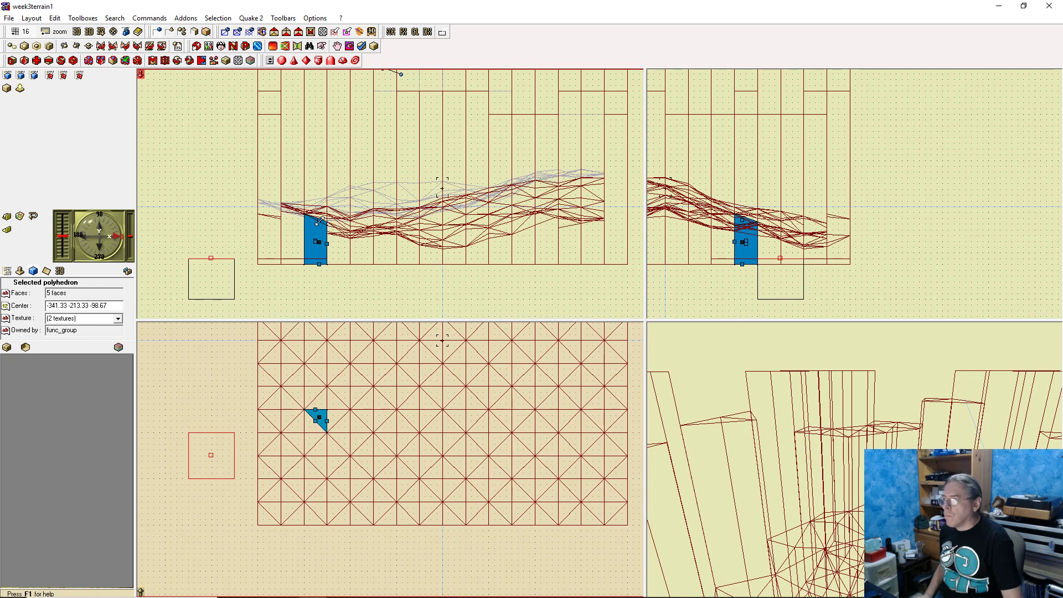
pyautogui.rightClick(320, 221)
pyautogui.click(392, 275)
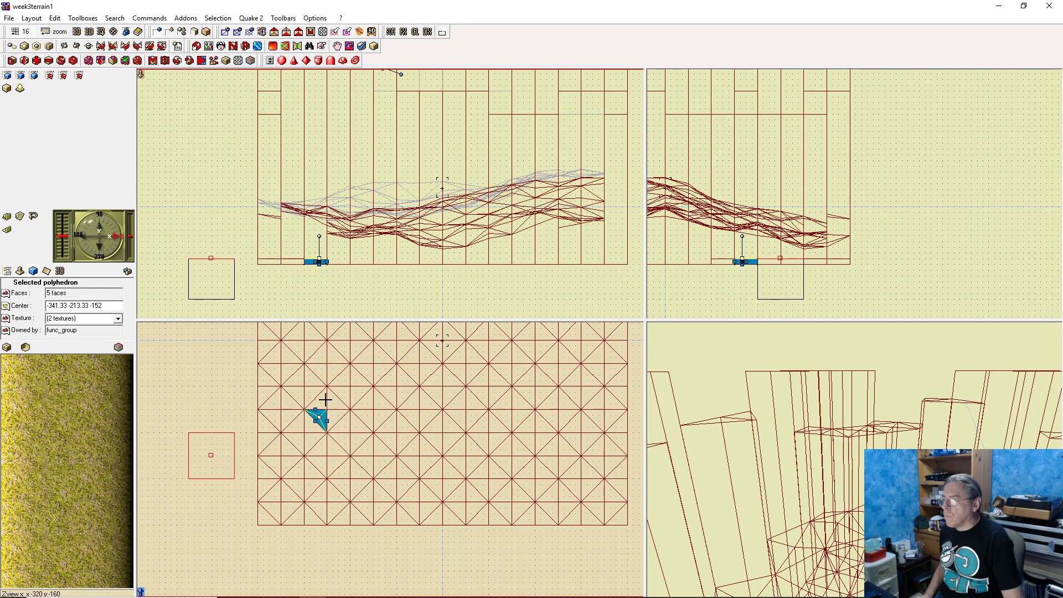
pyautogui.rightClick(318, 218)
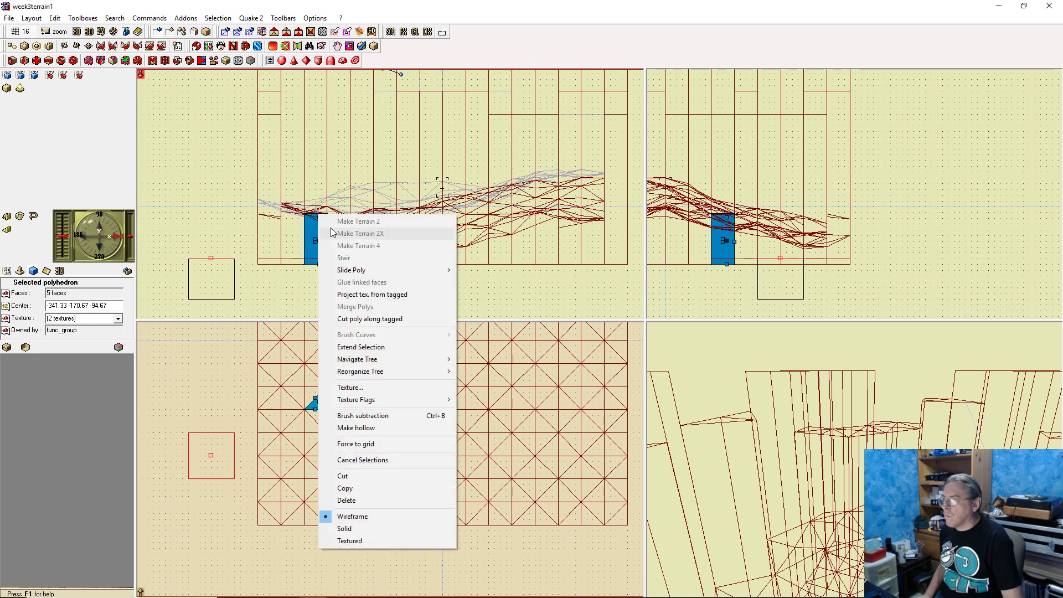
pyautogui.click(313, 230)
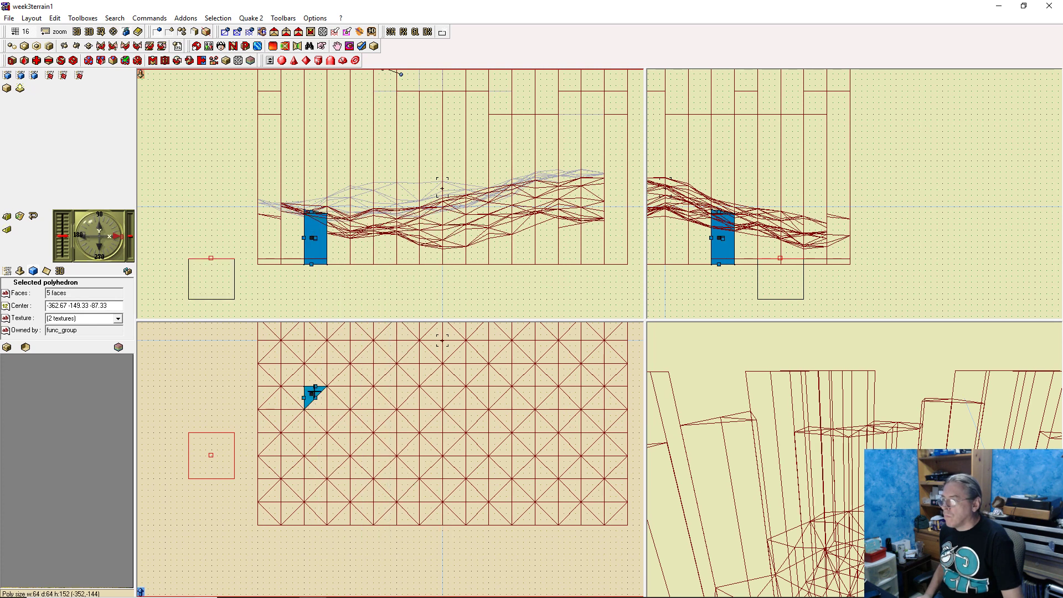
pyautogui.click(322, 402)
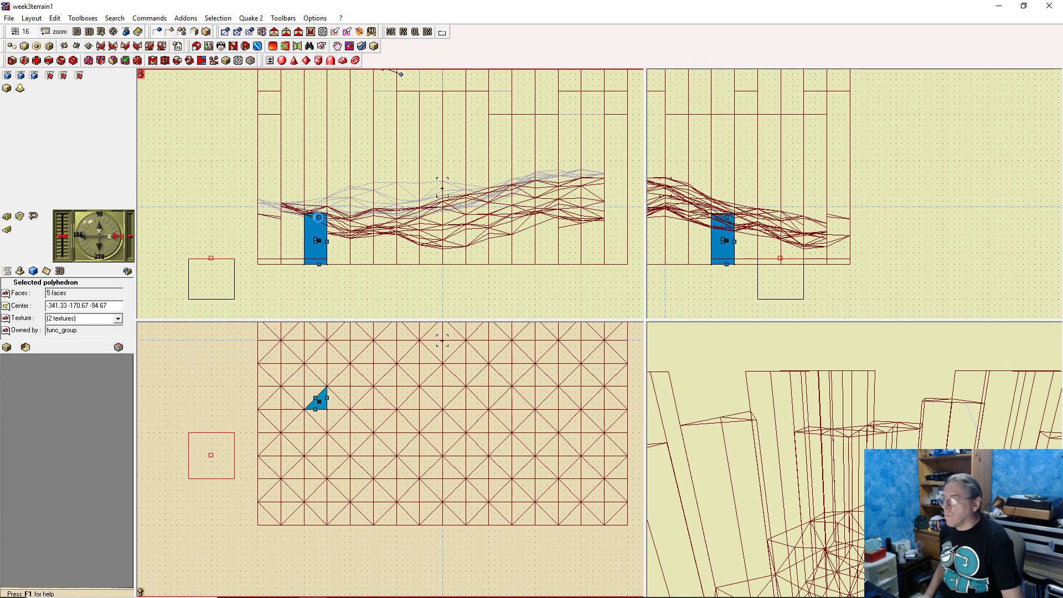
pyautogui.rightClick(318, 217)
pyautogui.click(363, 274)
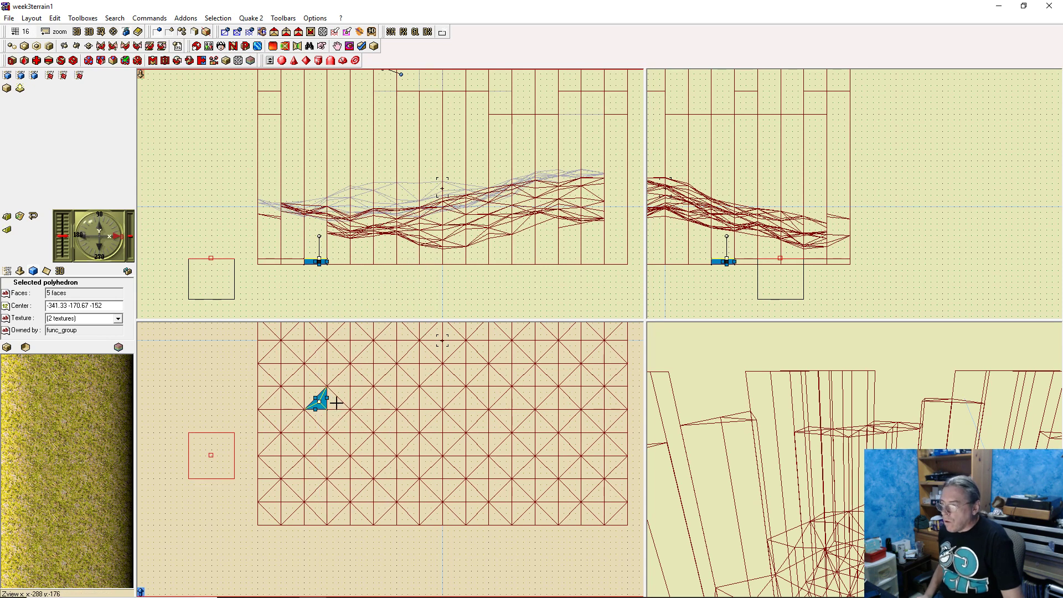
# Tag the top face of the terrain wedge centred near x -299, y -171
pyautogui.click(335, 402)
pyautogui.rightClick(334, 222)
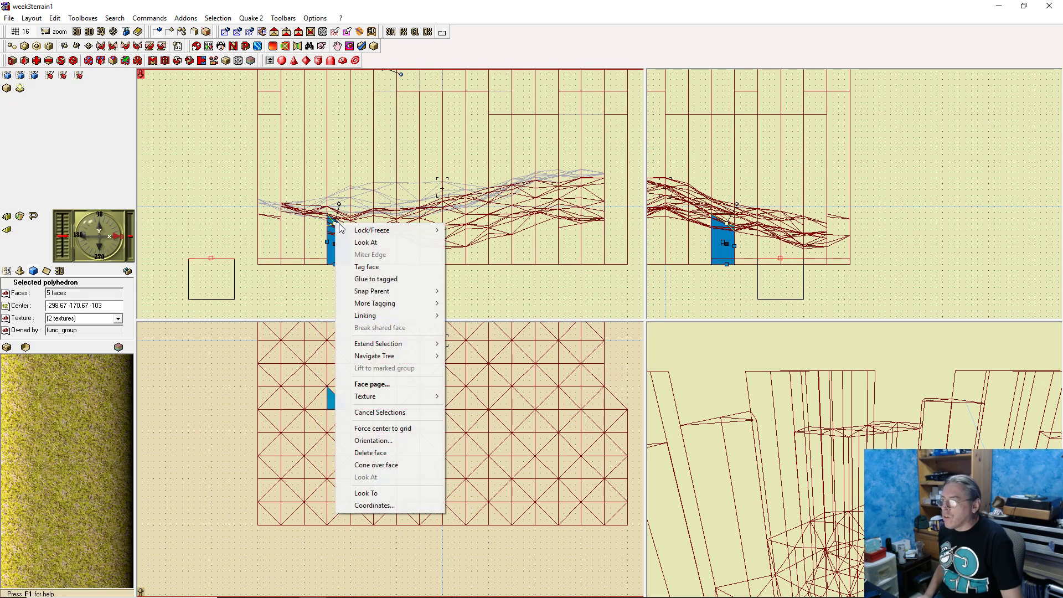
pyautogui.click(390, 268)
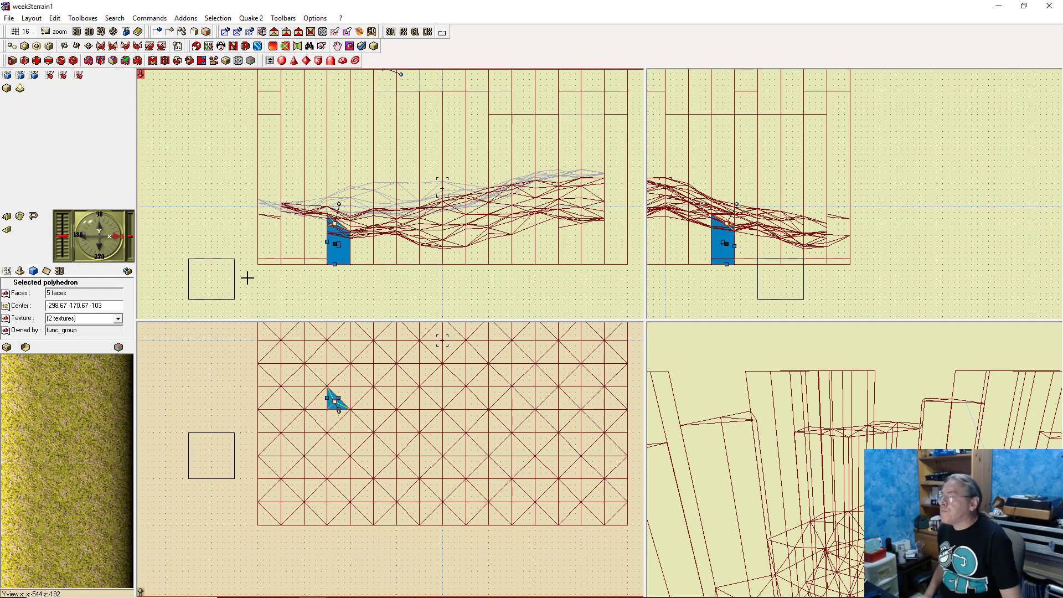
# Tag the top face of the separate reference block centred at x -640, y -320 outside the terrain
pyautogui.click(232, 261)
pyautogui.click(212, 257)
pyautogui.click(212, 264)
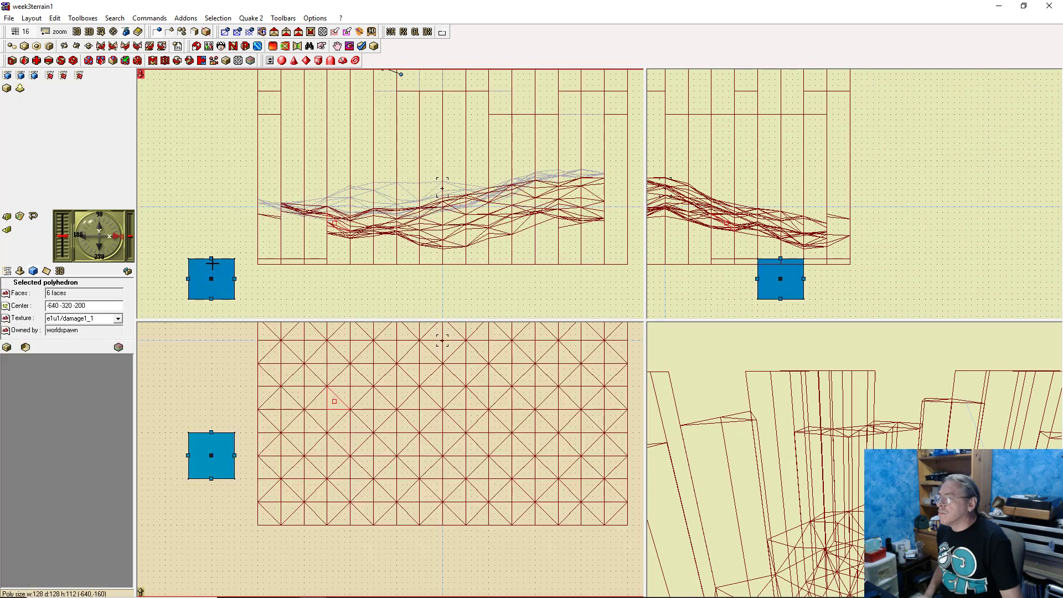
pyautogui.rightClick(213, 258)
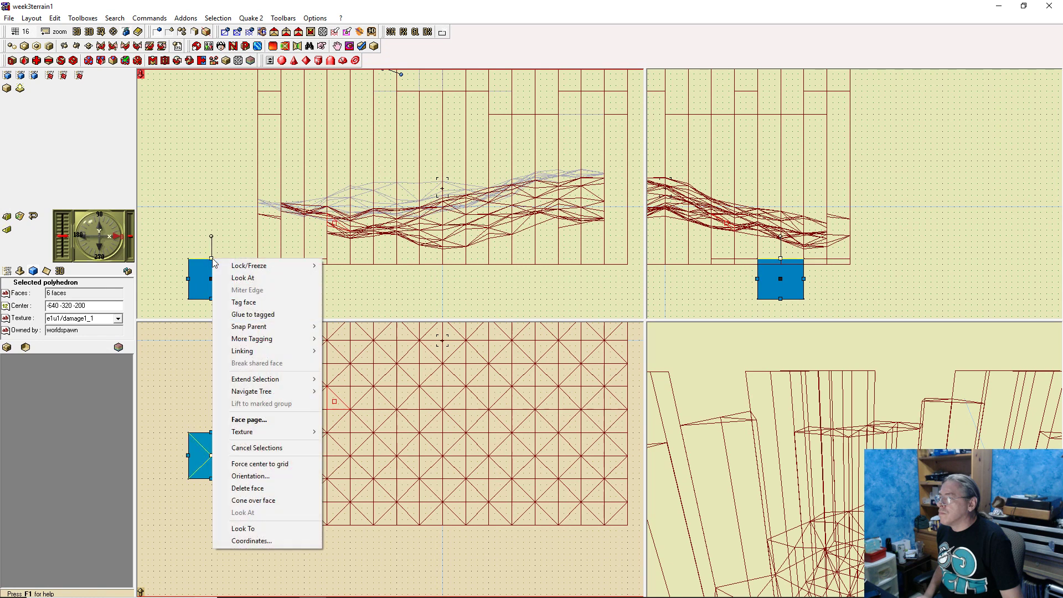
pyautogui.click(271, 301)
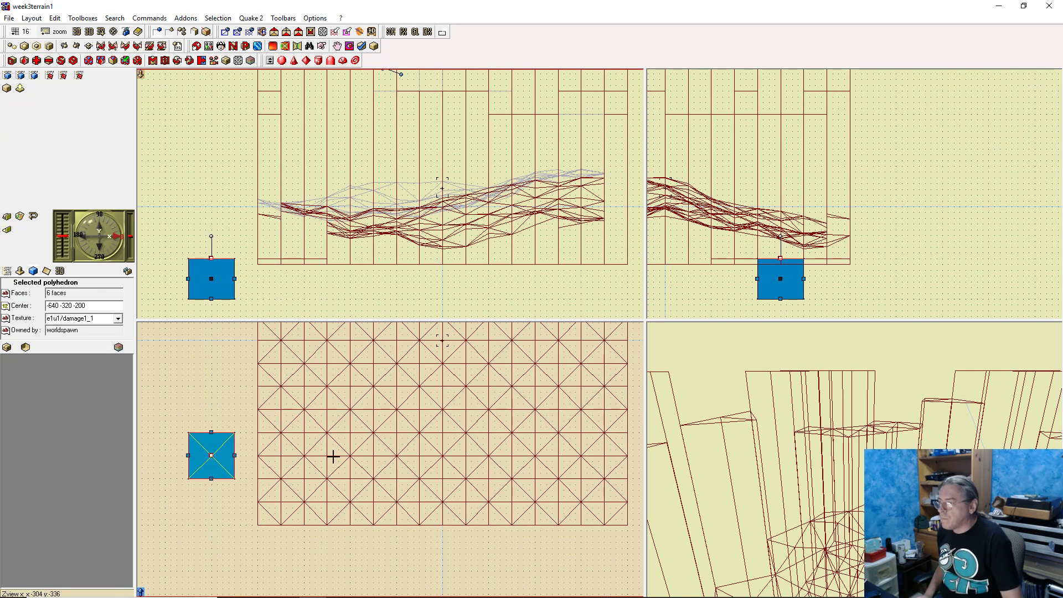
# Glue the top faces of the terrain wedges centred near x -299, y -171 and x -277, y -149 to the tagged face
pyautogui.click(336, 421)
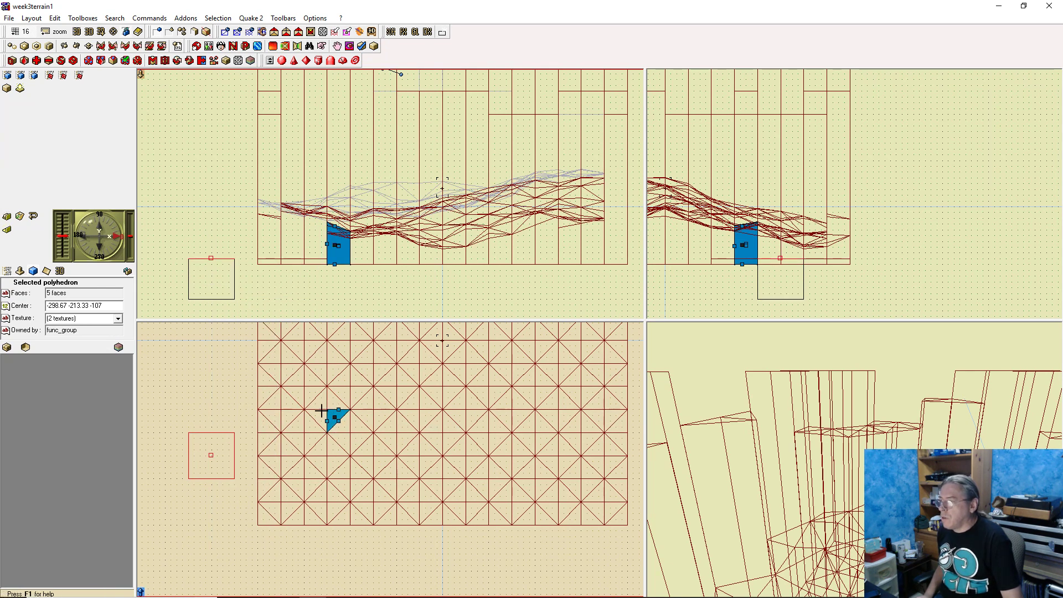
pyautogui.click(319, 420)
pyautogui.click(320, 394)
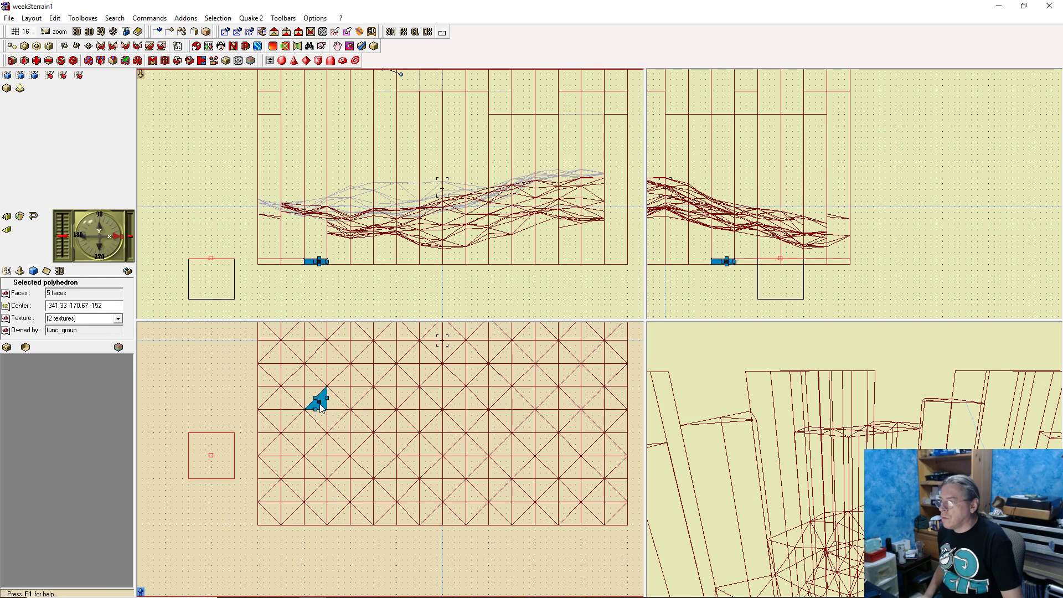
pyautogui.click(318, 390)
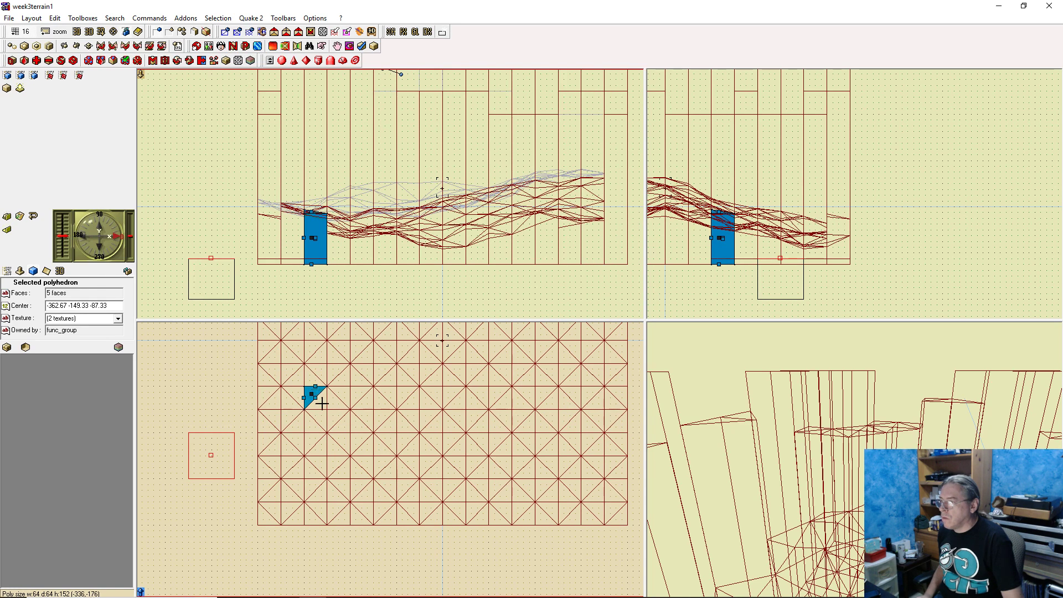
pyautogui.click(323, 404)
pyautogui.click(334, 406)
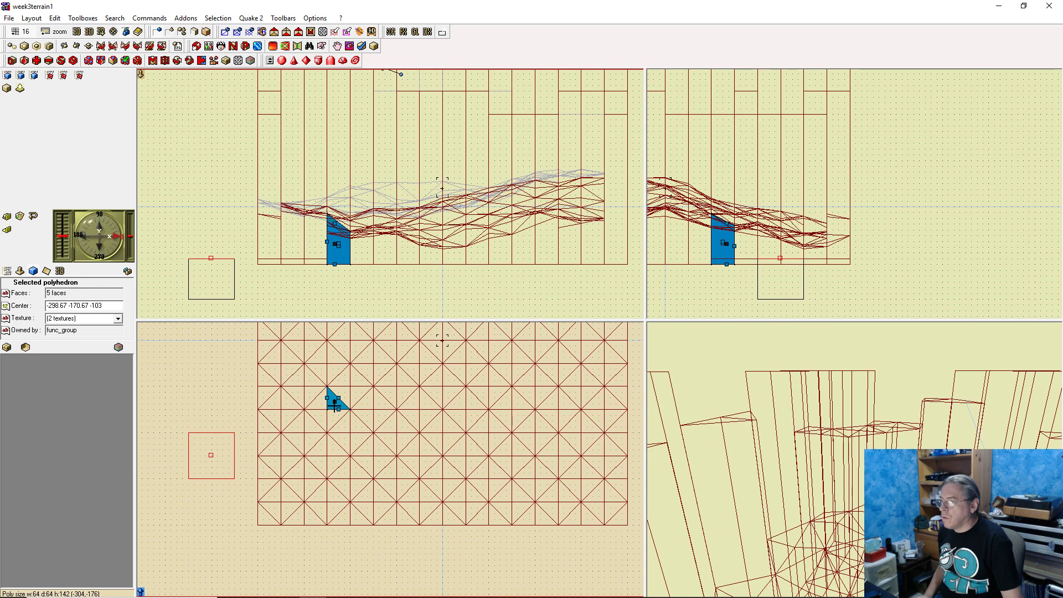
pyautogui.rightClick(335, 222)
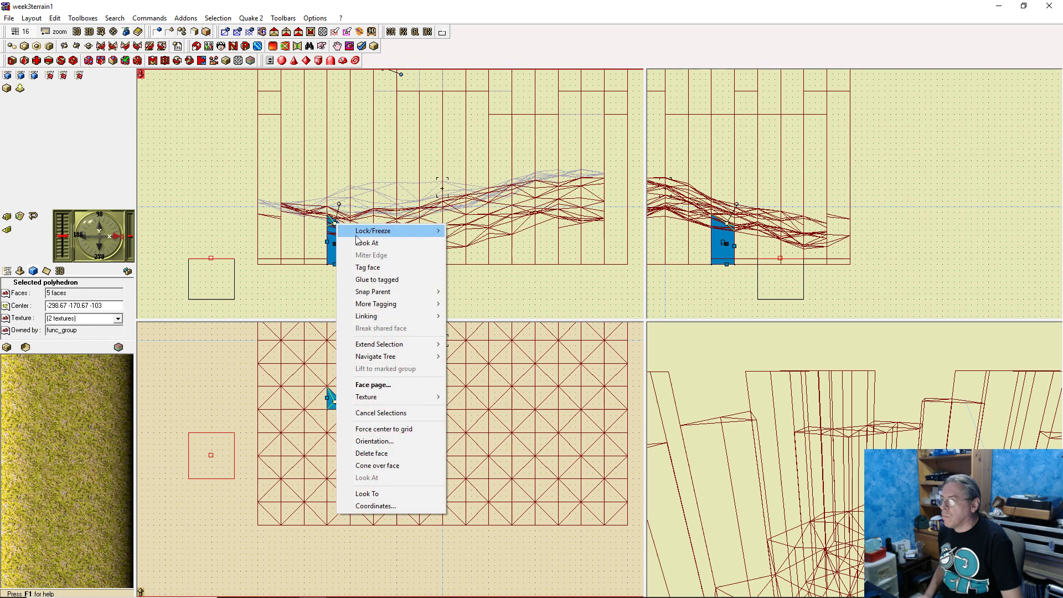
pyautogui.click(375, 280)
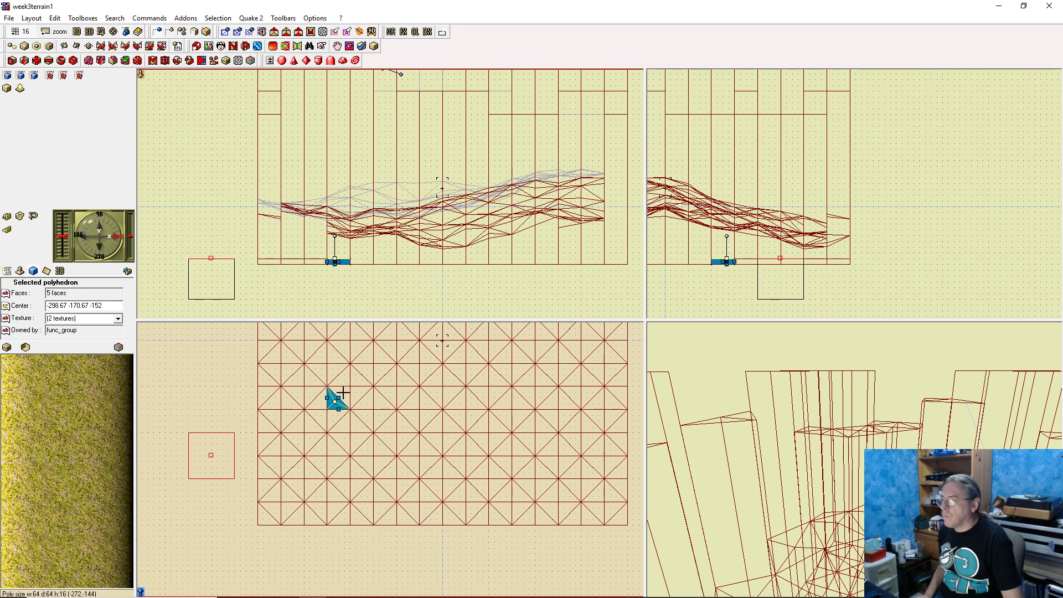
pyautogui.rightClick(345, 228)
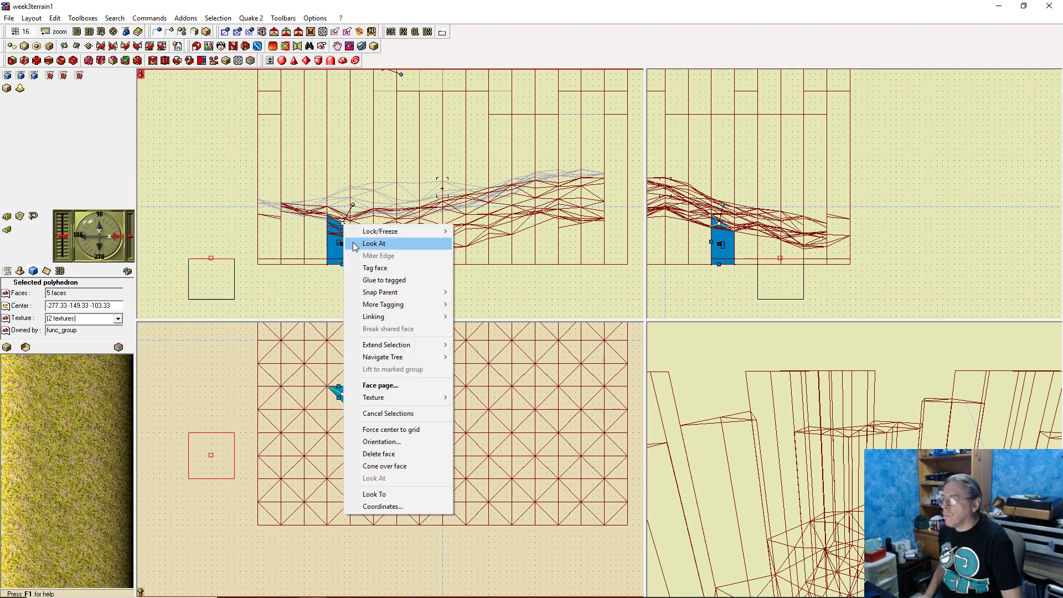
pyautogui.click(378, 281)
# Glue the top faces of the terrain wedges centred near x -277, y -107 and x -299, y -213 to the tagged face
pyautogui.click(344, 378)
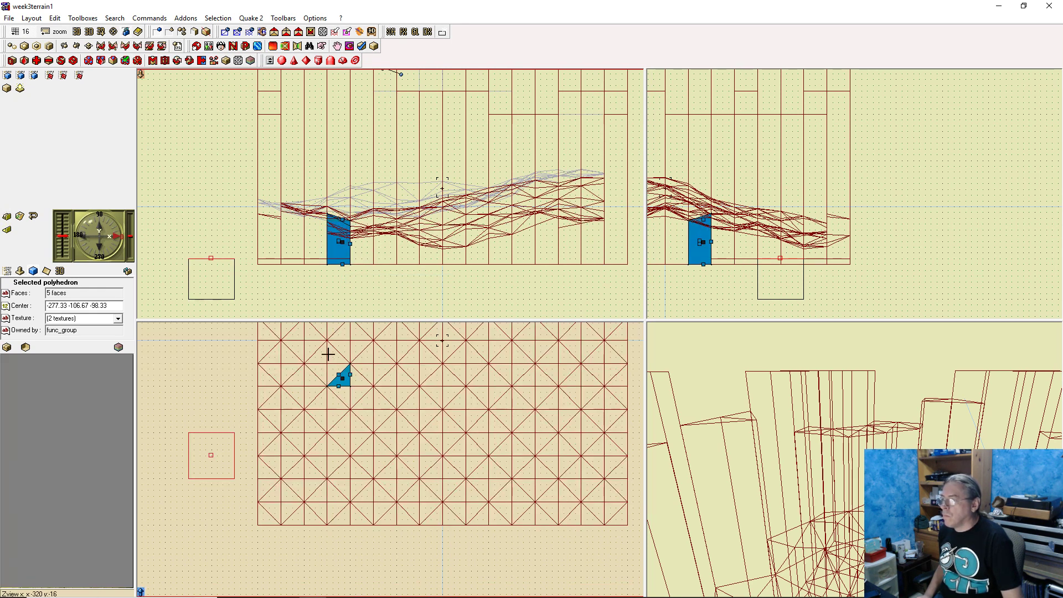
pyautogui.rightClick(341, 221)
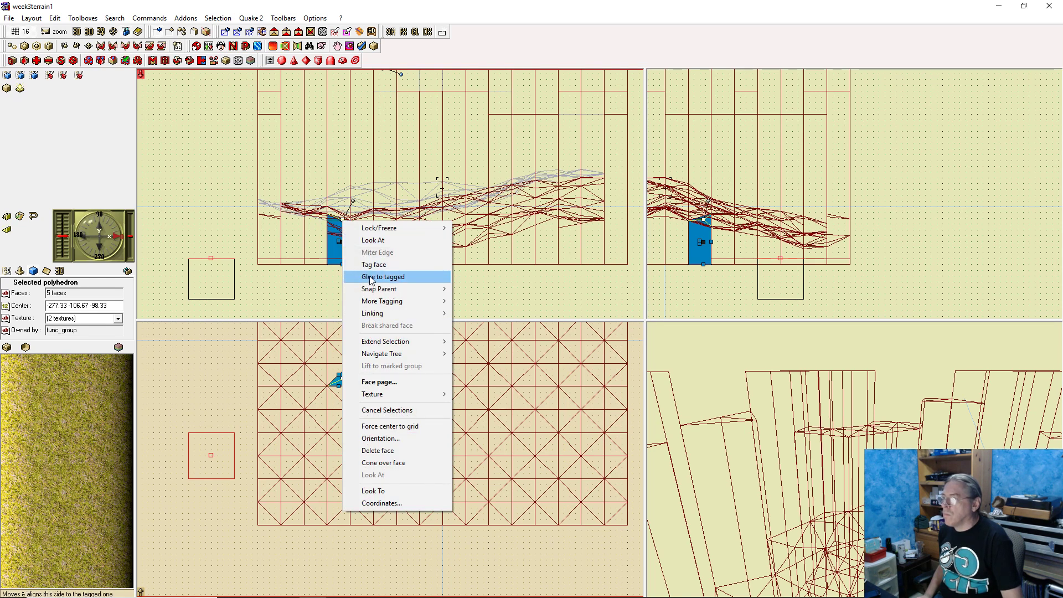
pyautogui.click(377, 275)
pyautogui.click(335, 403)
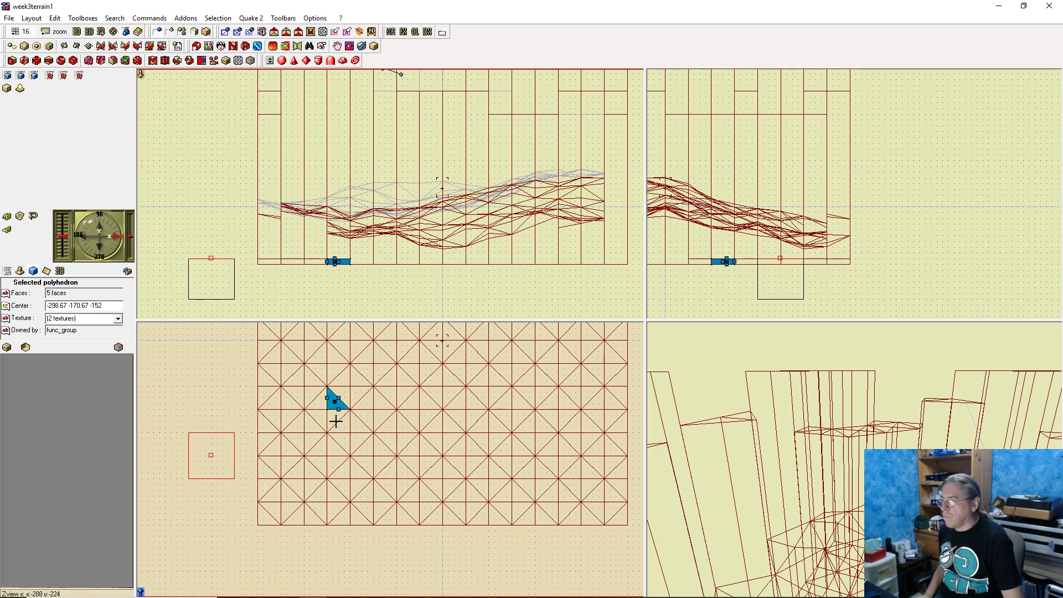
pyautogui.click(334, 421)
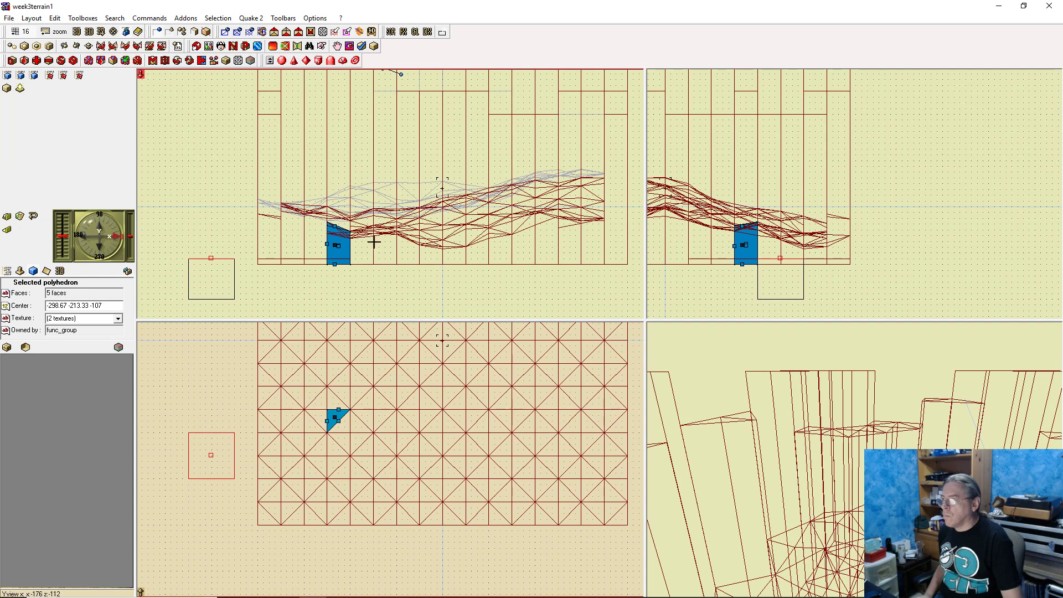
pyautogui.rightClick(335, 224)
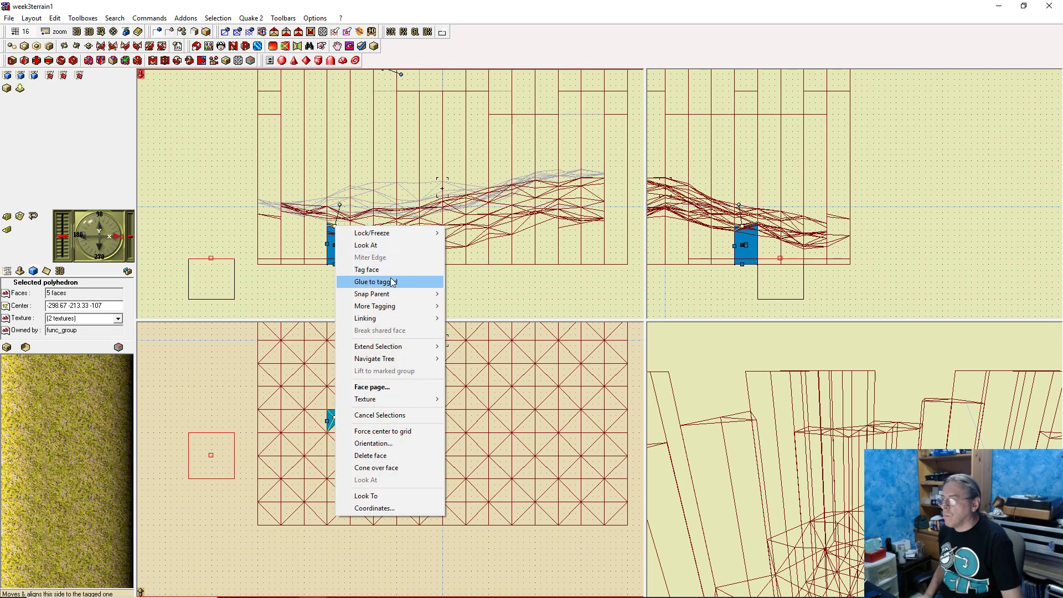
pyautogui.click(373, 281)
# Glue the top faces of the terrain wedges centred near x -277, y -235 and x -277, y -277 to the tagged face
pyautogui.click(342, 431)
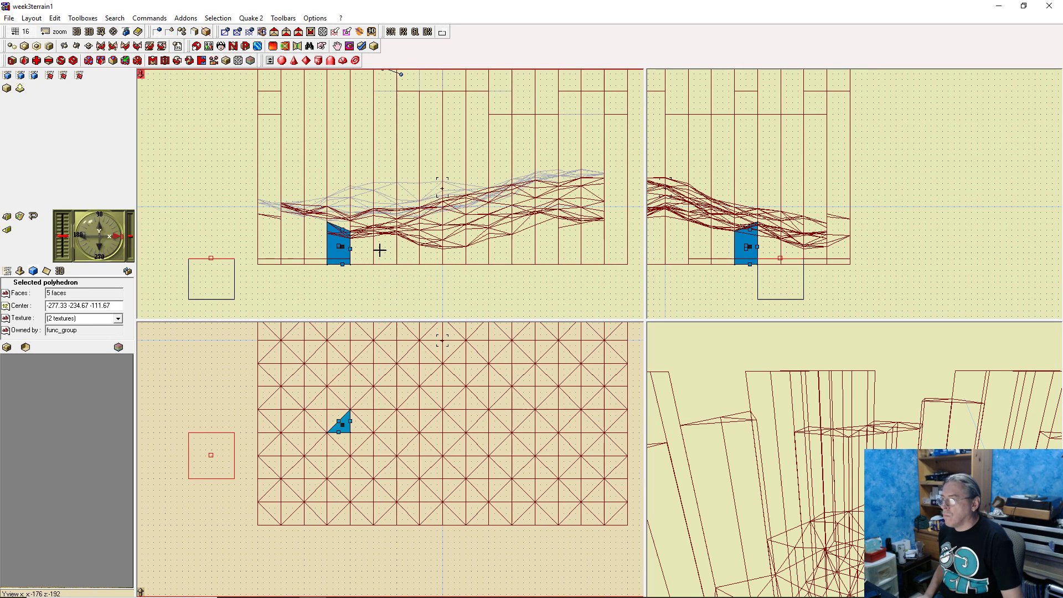
pyautogui.rightClick(342, 232)
pyautogui.click(379, 287)
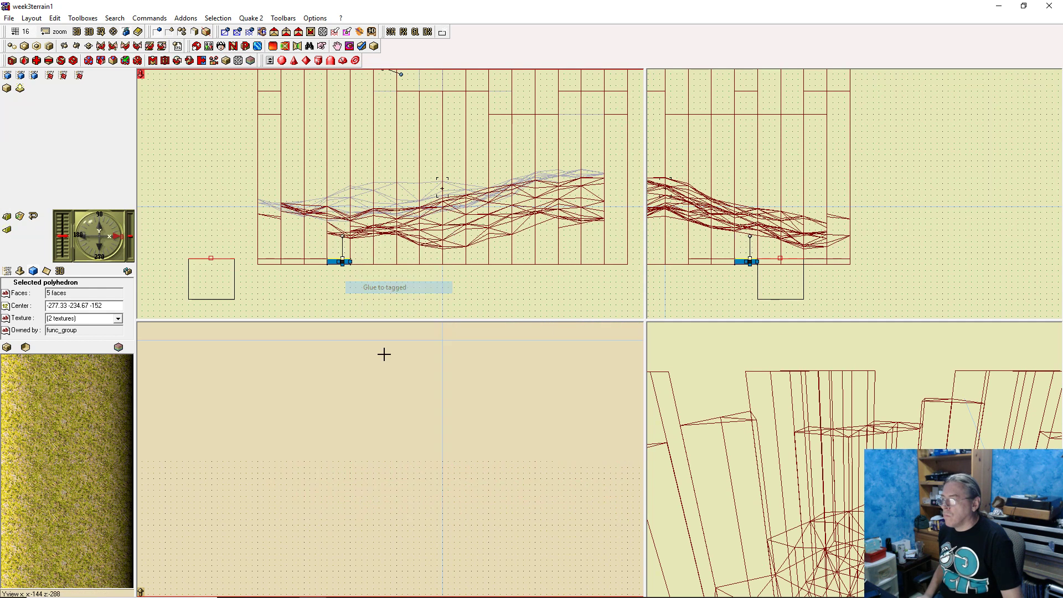
pyautogui.click(340, 438)
pyautogui.rightClick(343, 235)
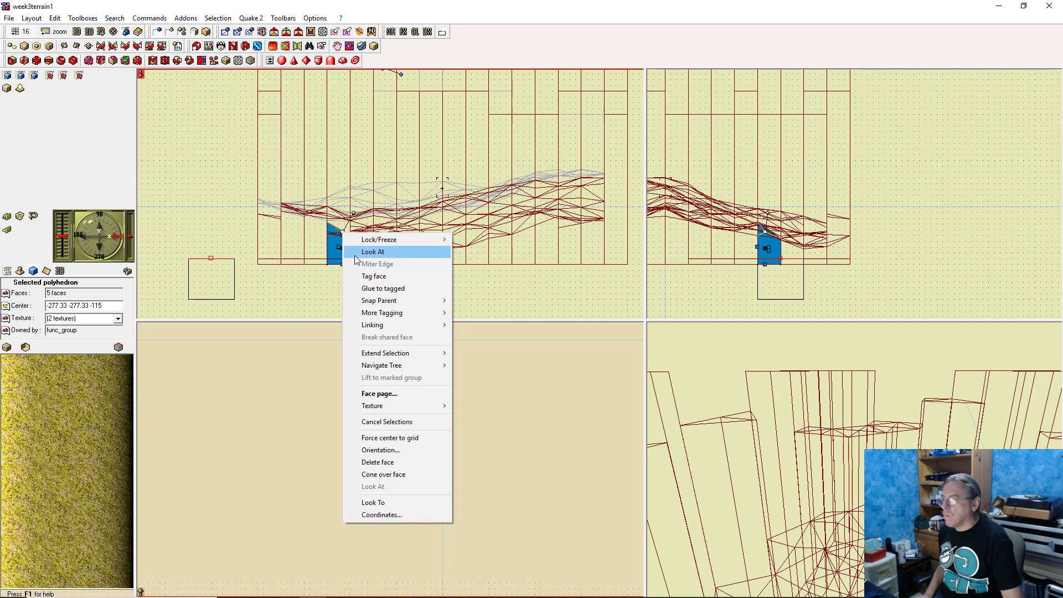
pyautogui.click(392, 288)
# Glue the top faces of the terrain wedges centred near x -299, y -299 and x -299, y -341 to the tagged face
pyautogui.click(341, 444)
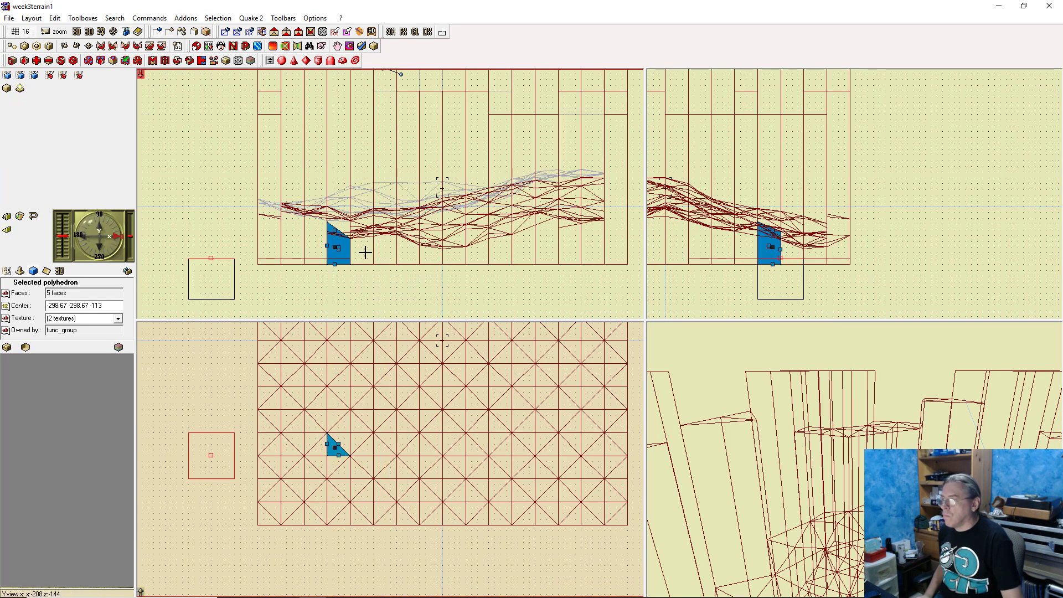
pyautogui.rightClick(335, 228)
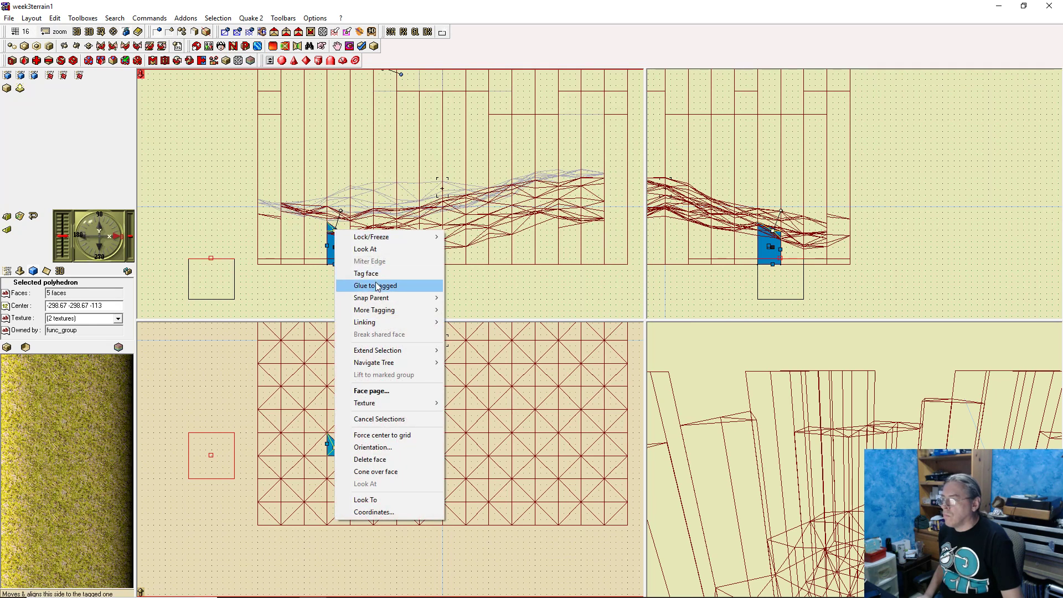
pyautogui.click(388, 286)
pyautogui.click(331, 462)
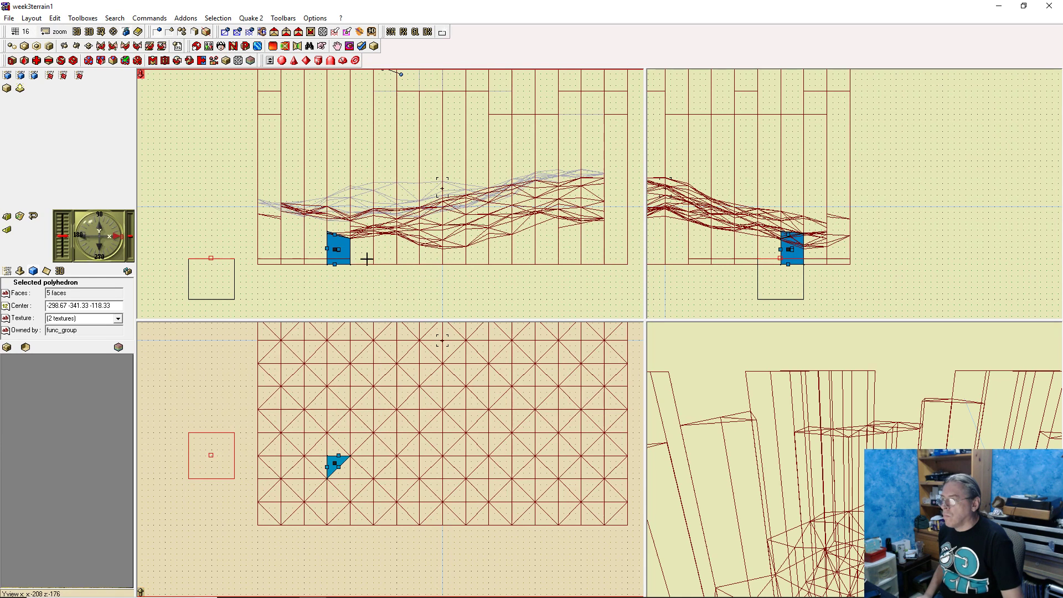
pyautogui.rightClick(341, 239)
pyautogui.click(376, 292)
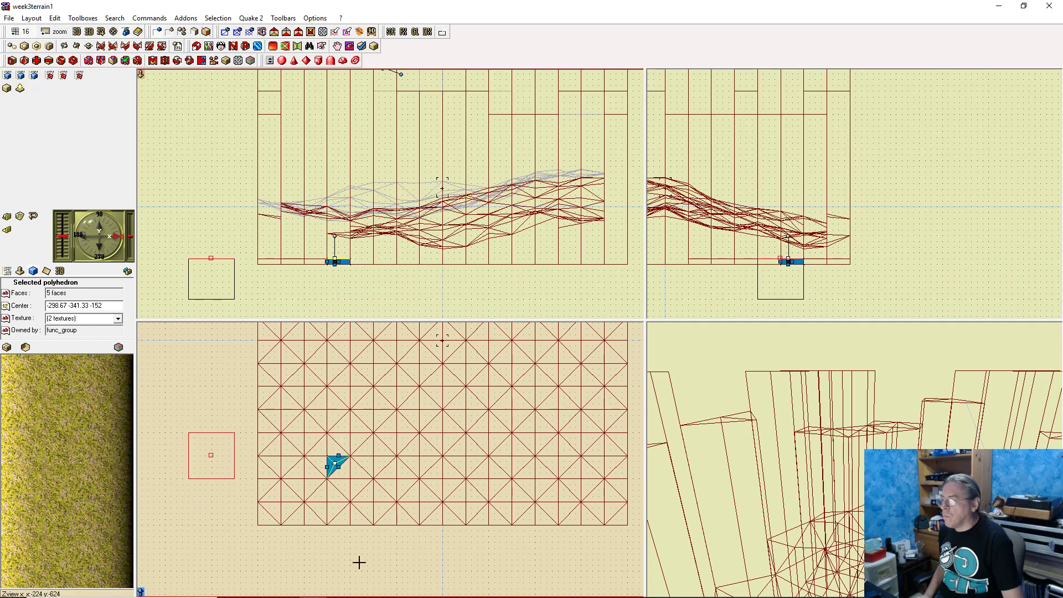
# Glue the top faces of the terrain wedges centred near x -213, y -299; x -235, y -277; and x -235, y -235 to the tagged face
pyautogui.click(364, 446)
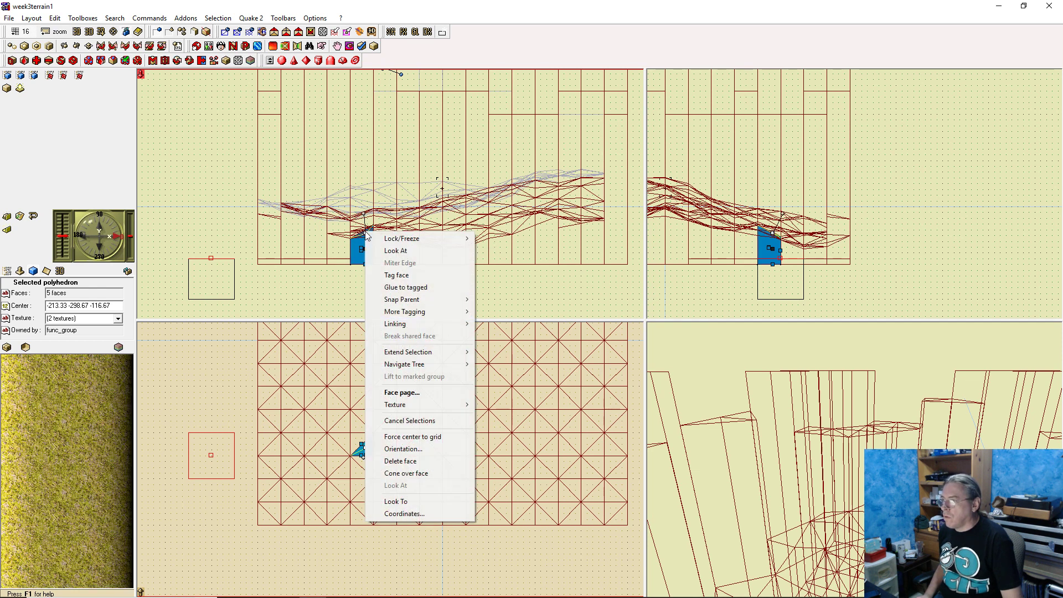
pyautogui.rightClick(366, 235)
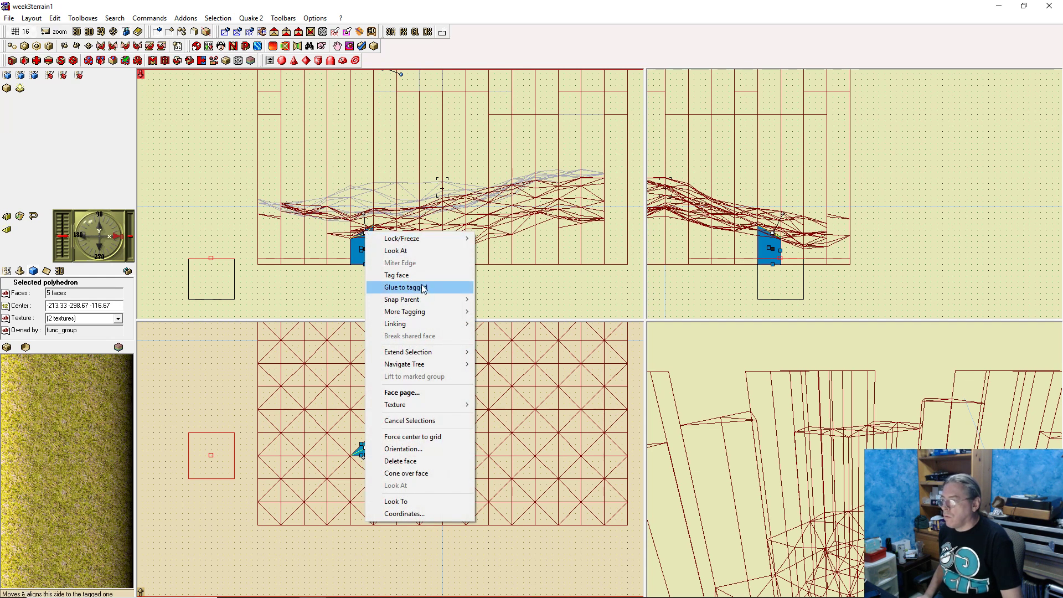
pyautogui.click(424, 287)
pyautogui.hotkey('ctrl', 'z')
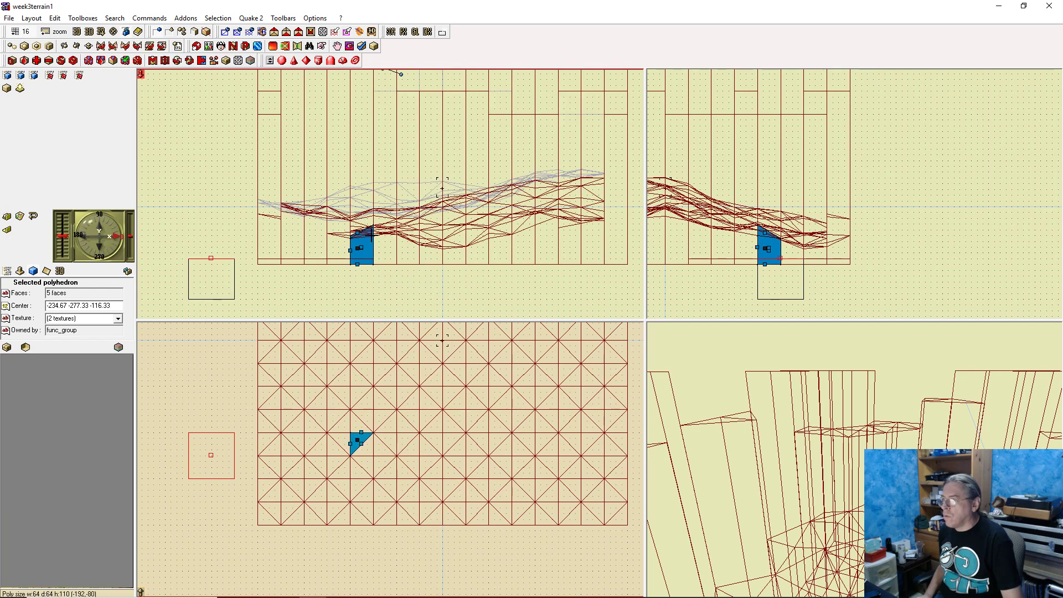
pyautogui.rightClick(358, 235)
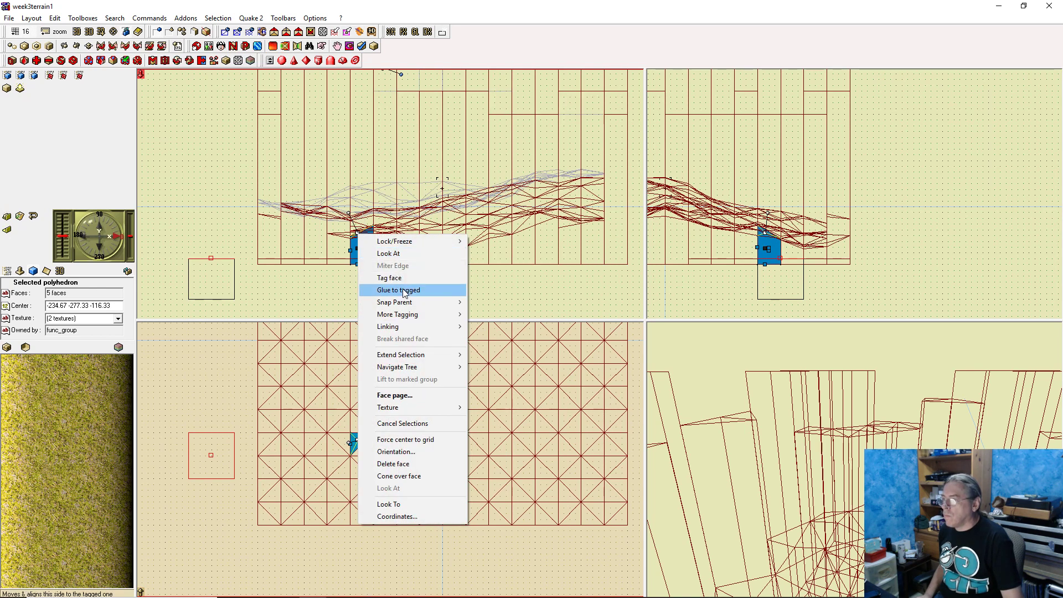
pyautogui.click(409, 287)
pyautogui.hotkey('ctrl', 'z')
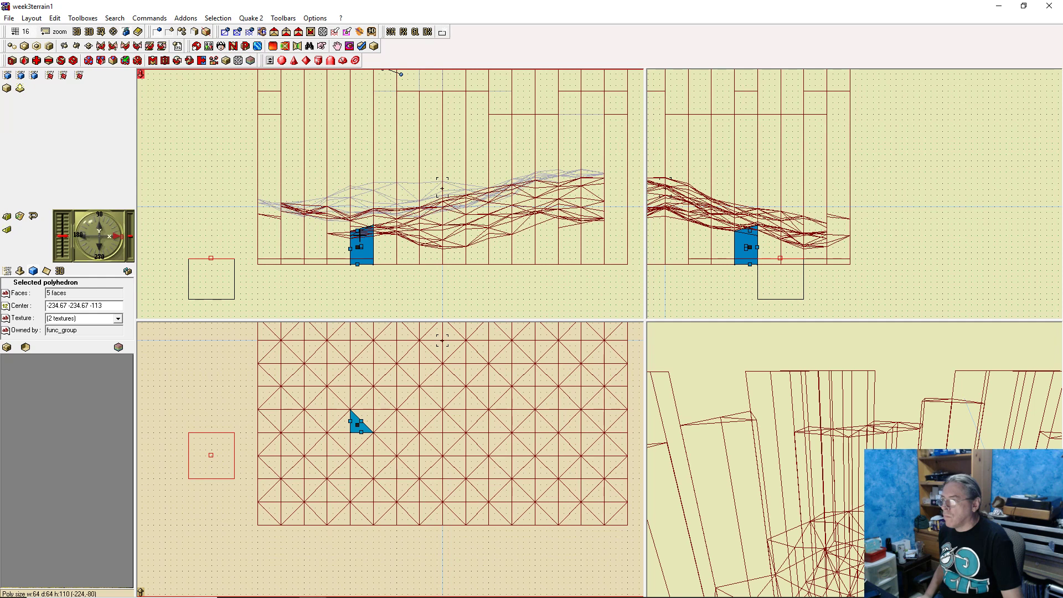
pyautogui.rightClick(365, 237)
pyautogui.click(399, 287)
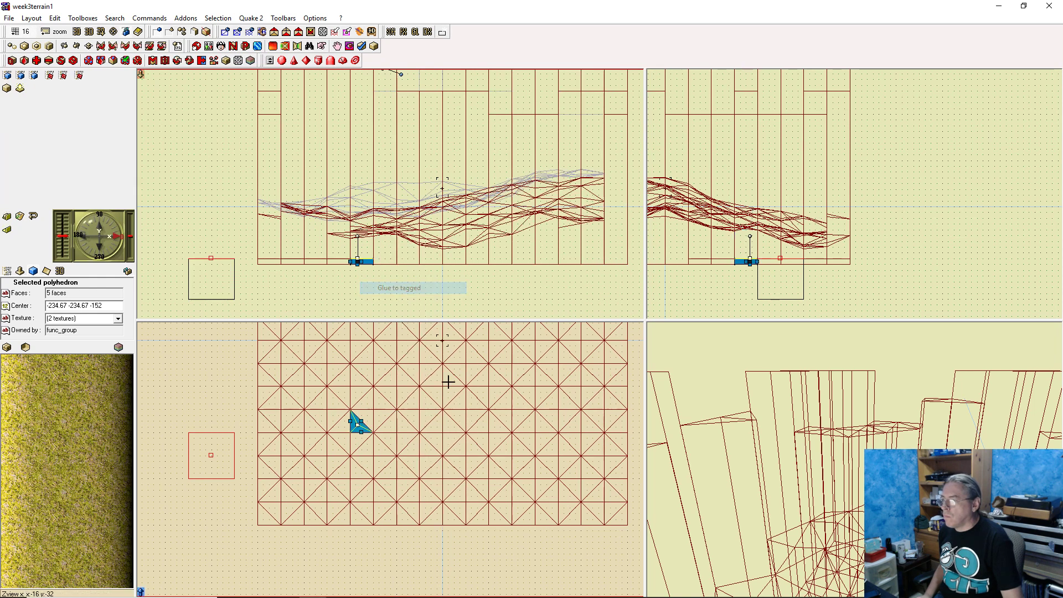
# Glue the top face of the terrain wedge centred near x -235, y -107 to the tagged face
pyautogui.click(338, 425)
pyautogui.click(344, 446)
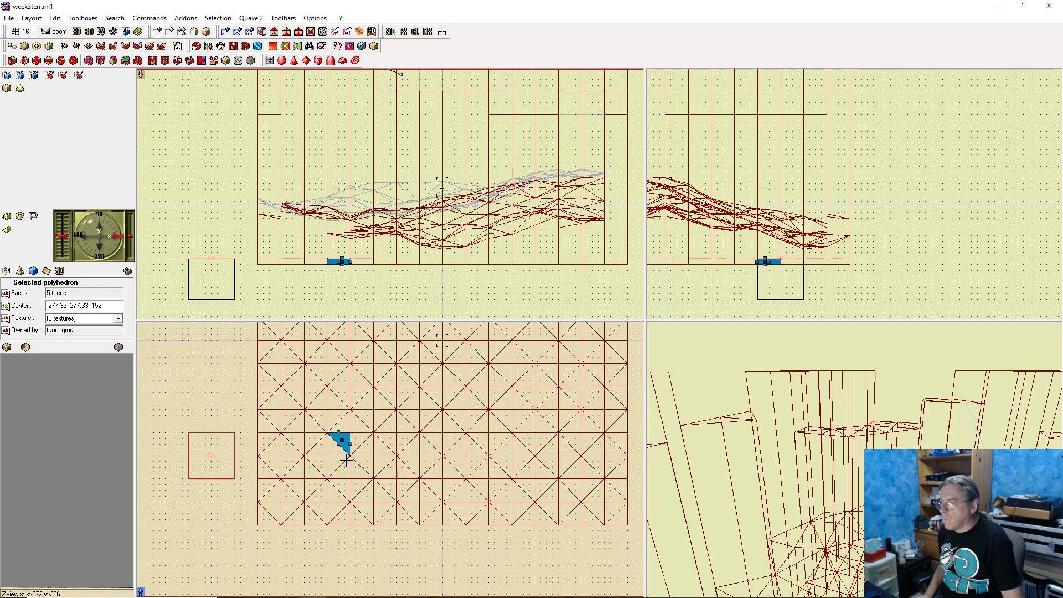
pyautogui.click(338, 370)
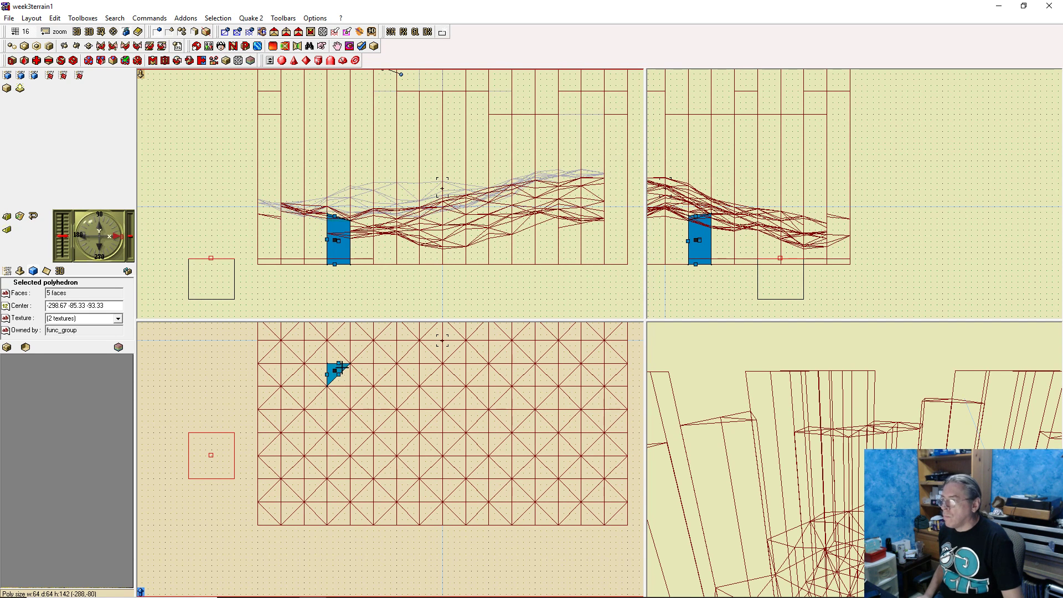
pyautogui.moveTo(428, 566); pyautogui.dragTo(418, 531)
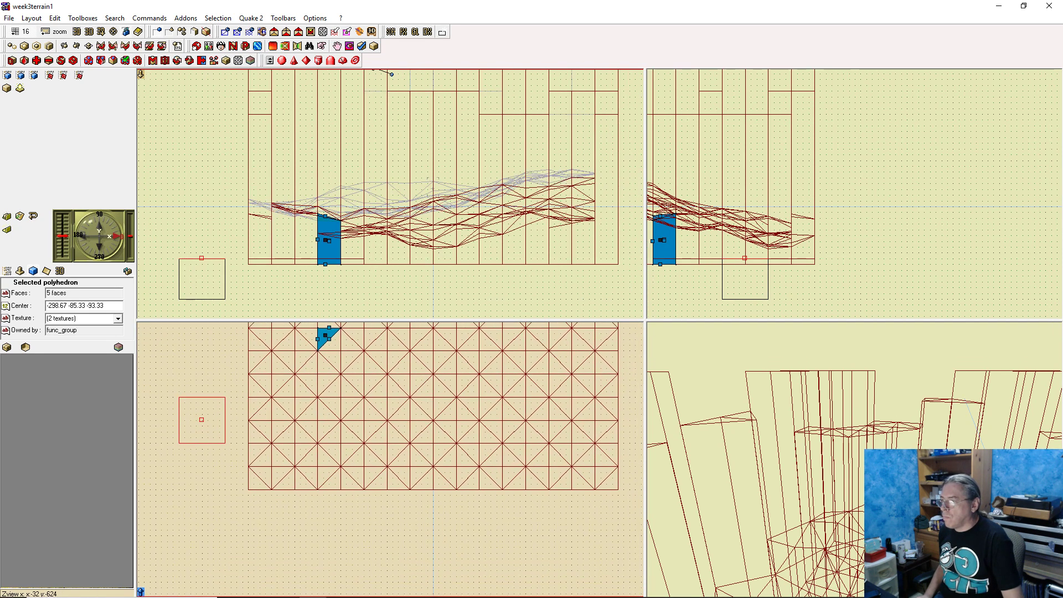
pyautogui.click(343, 343)
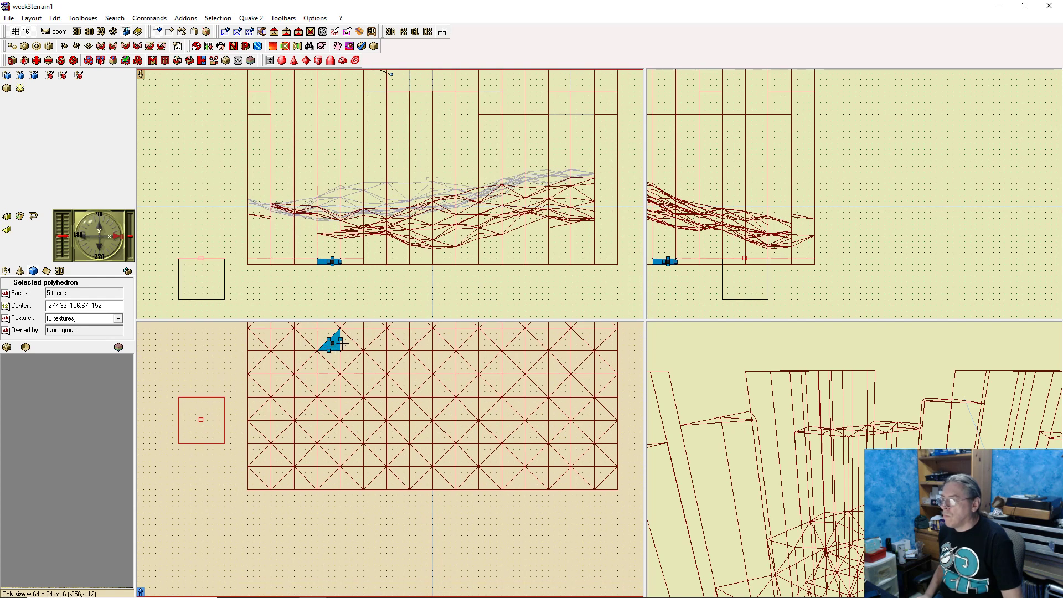
pyautogui.click(347, 344)
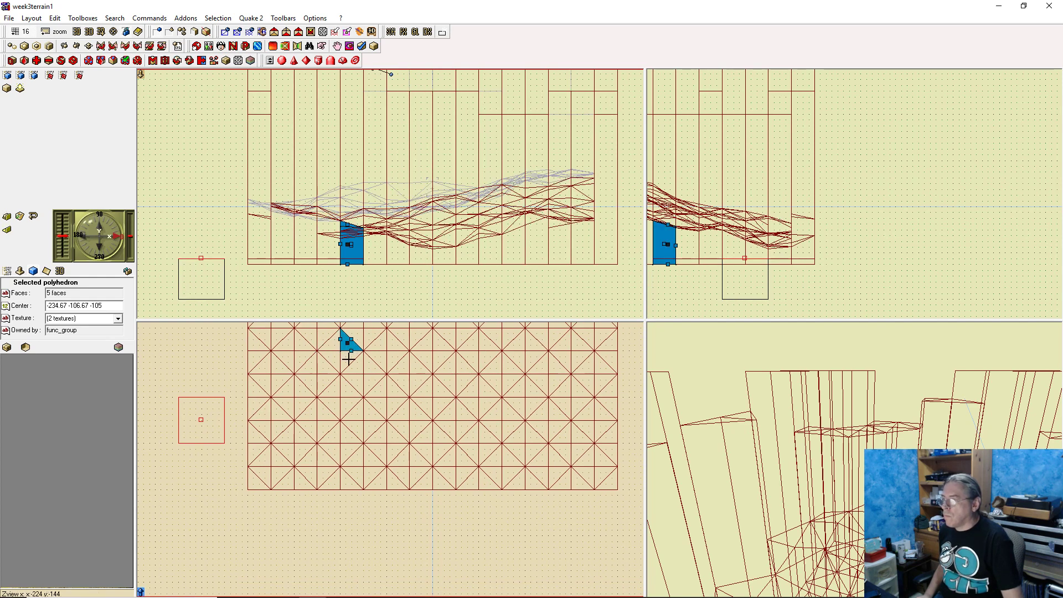
pyautogui.rightClick(350, 226)
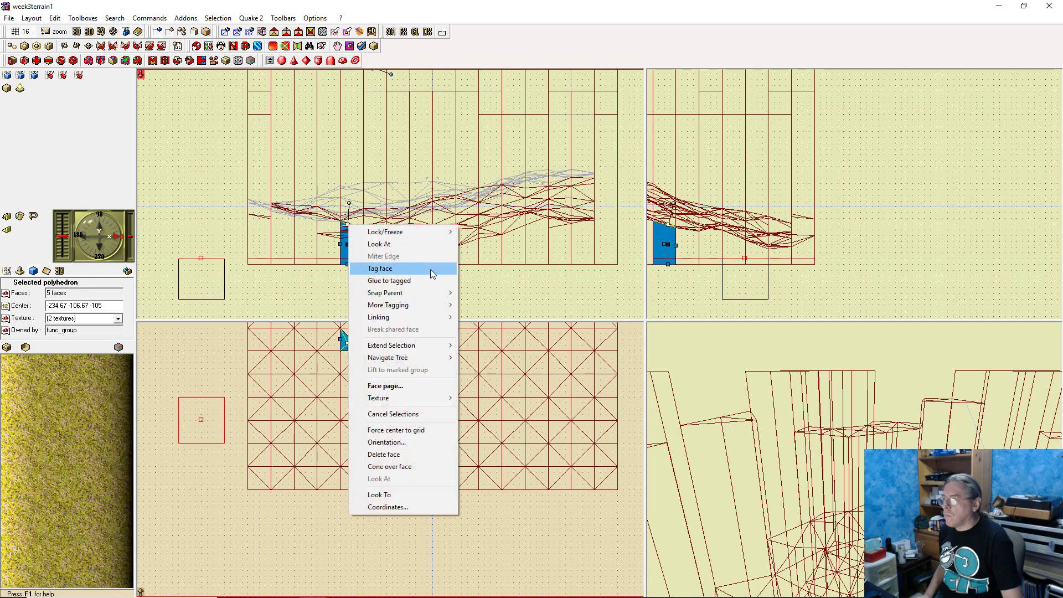
pyautogui.click(428, 281)
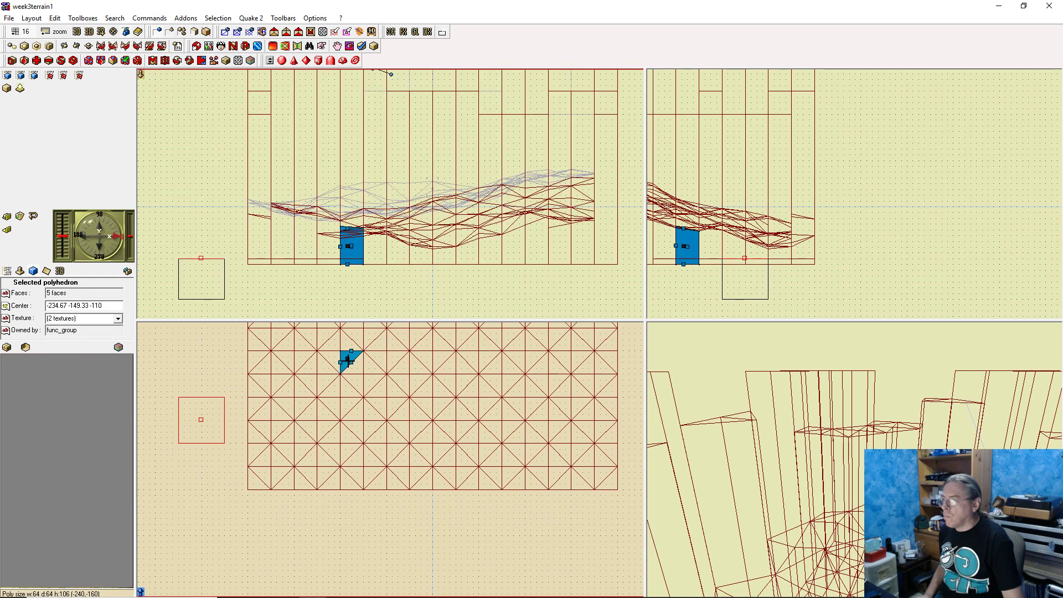
# Glue the top faces of the terrain wedges centred near x -235, y -149; x -213, y -171; and x -213, y -213 to the tagged face
pyautogui.rightClick(346, 229)
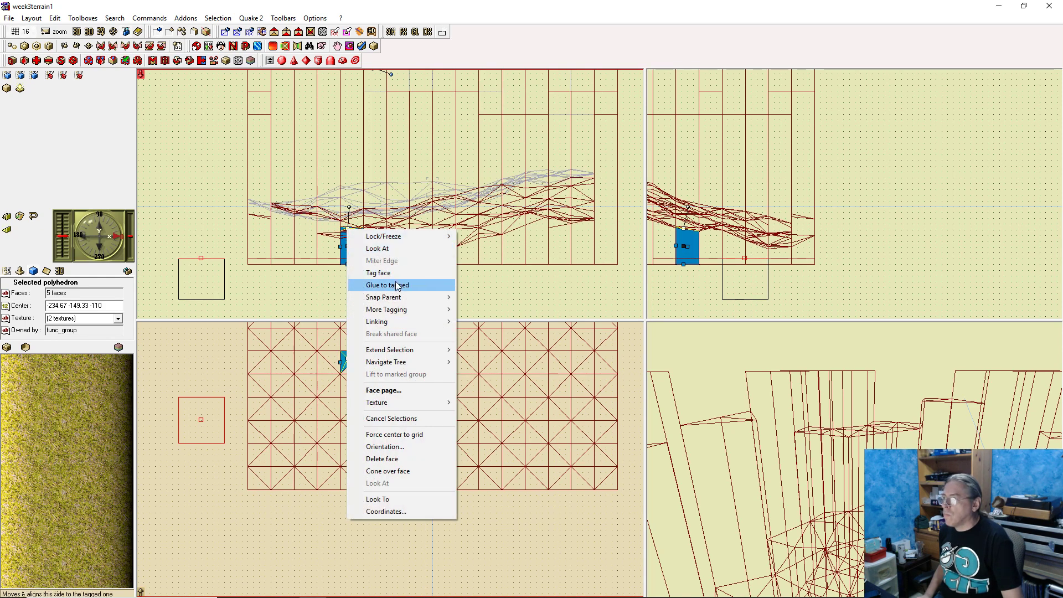
pyautogui.click(389, 285)
pyautogui.click(358, 366)
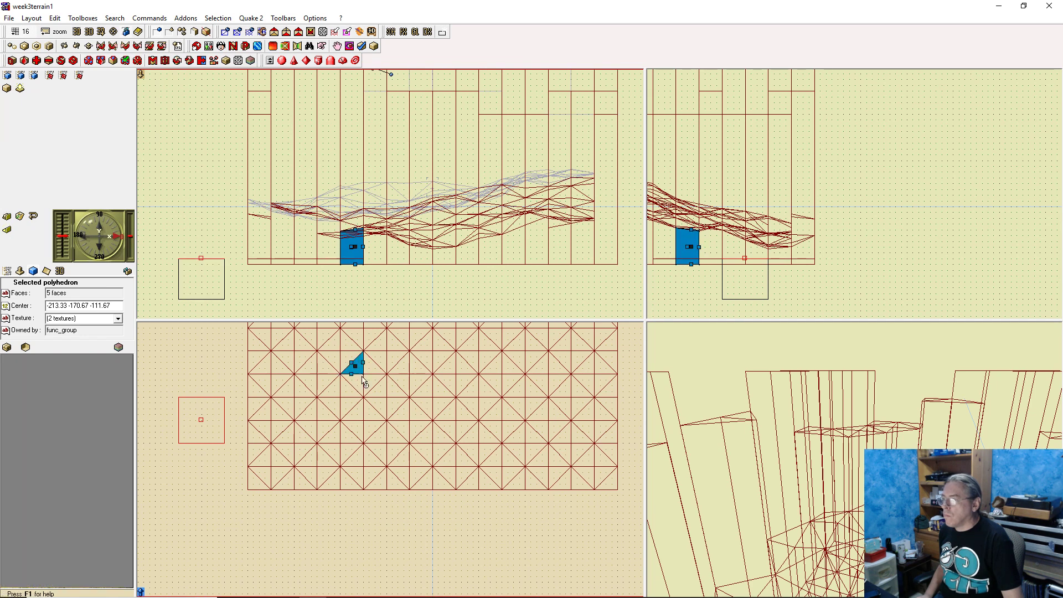
pyautogui.rightClick(355, 231)
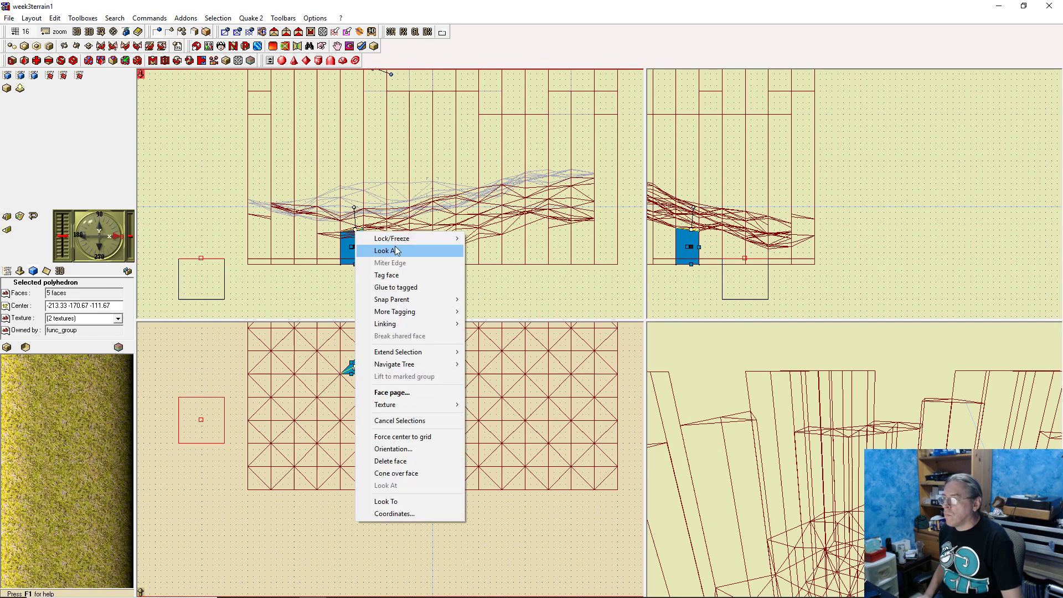
pyautogui.click(395, 286)
pyautogui.click(359, 388)
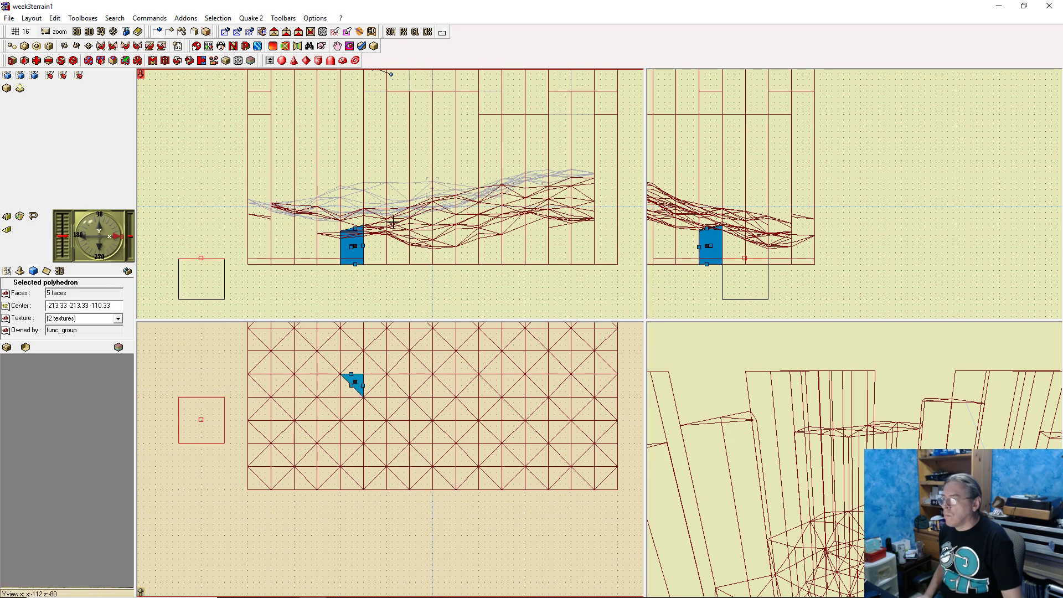
pyautogui.rightClick(355, 227)
pyautogui.click(395, 284)
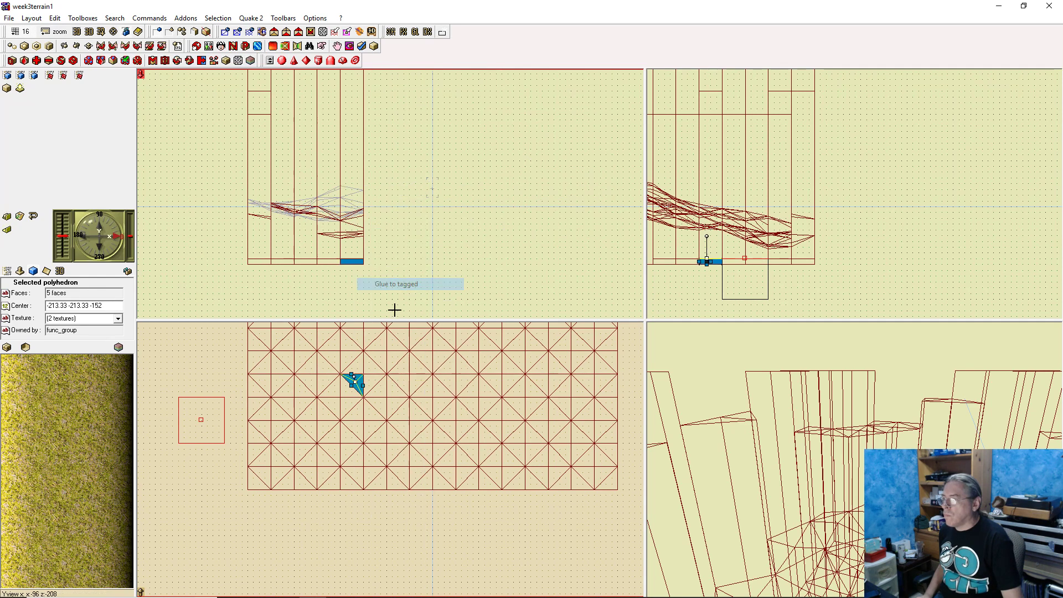
# Check the heights of the terrain wedges between x -235 and x -213 along the sunken path, then clear the selection
pyautogui.click(347, 393)
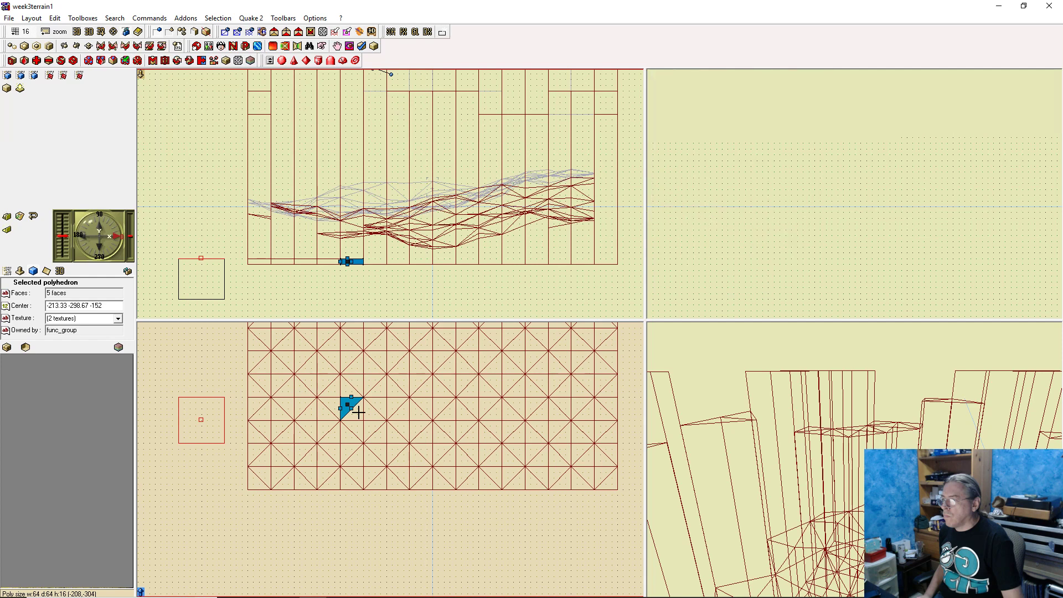
pyautogui.click(356, 420)
pyautogui.click(357, 428)
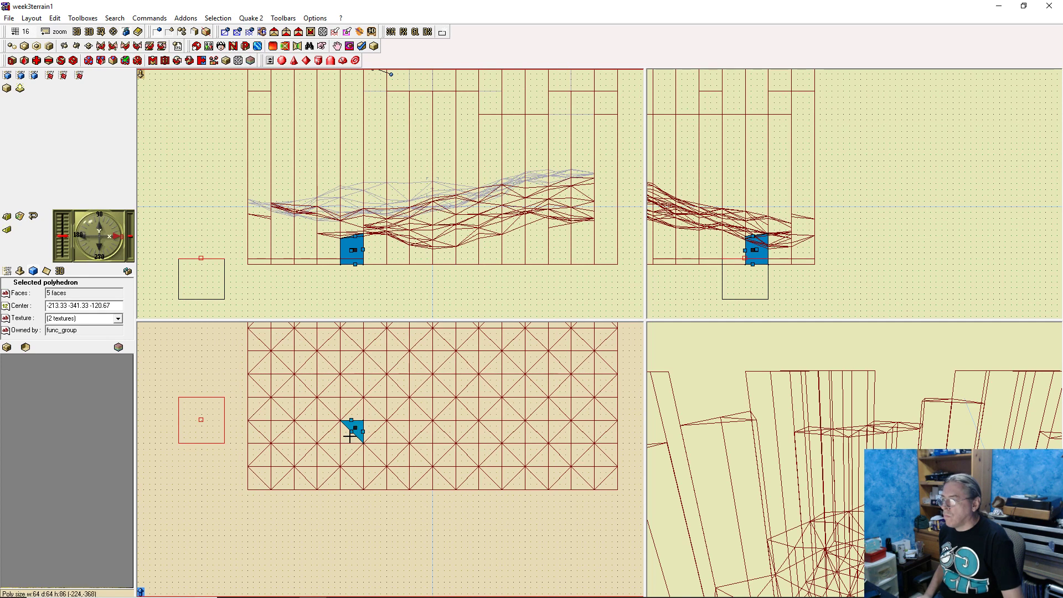
pyautogui.click(354, 354)
pyautogui.click(347, 341)
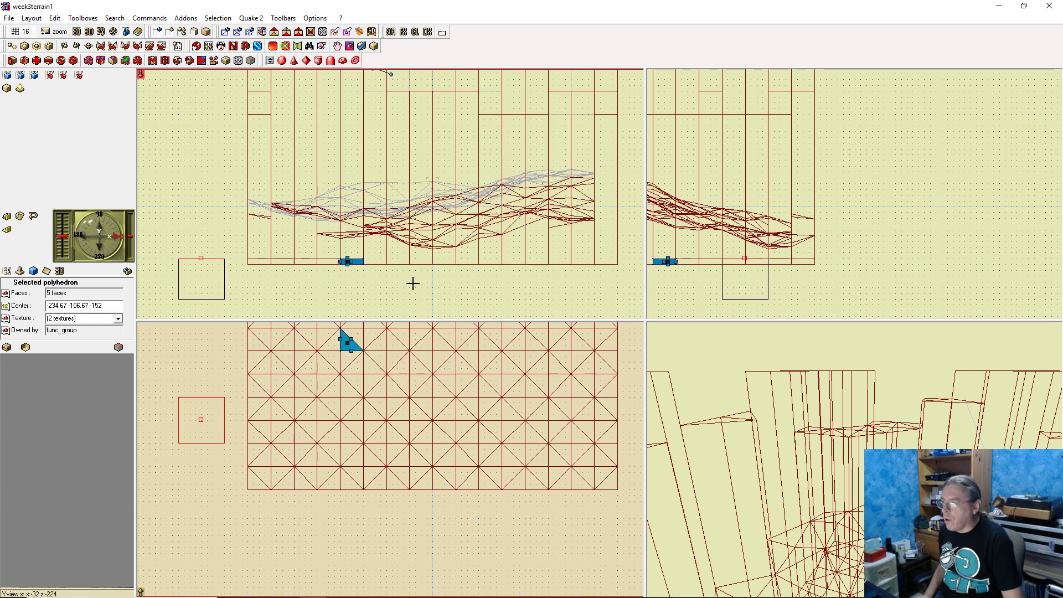
pyautogui.click(385, 275)
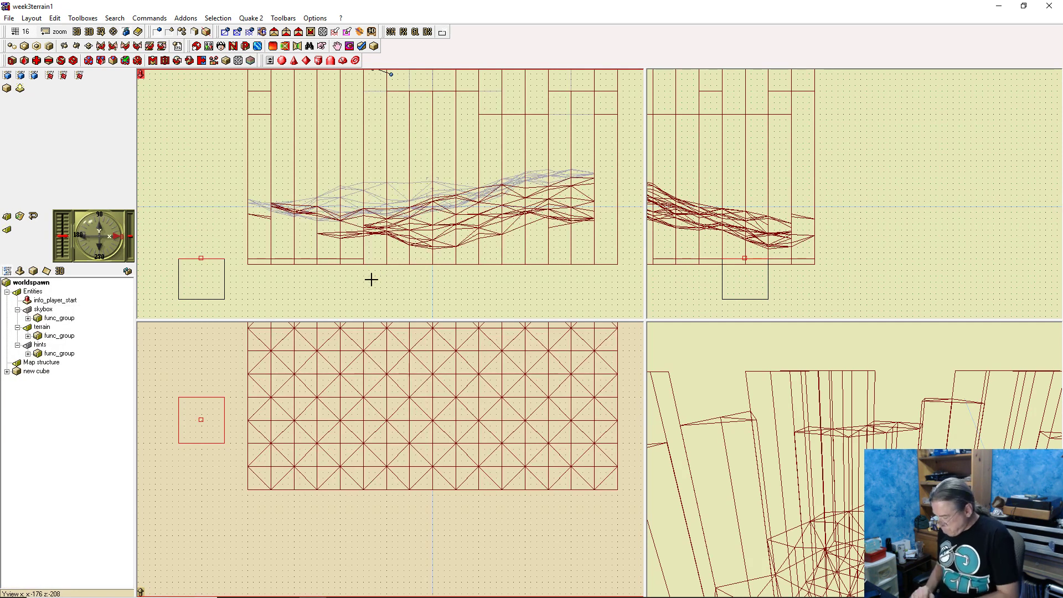
# Compile the week3terrain1 map and launch it in Paintball 2
pyautogui.press('F9')
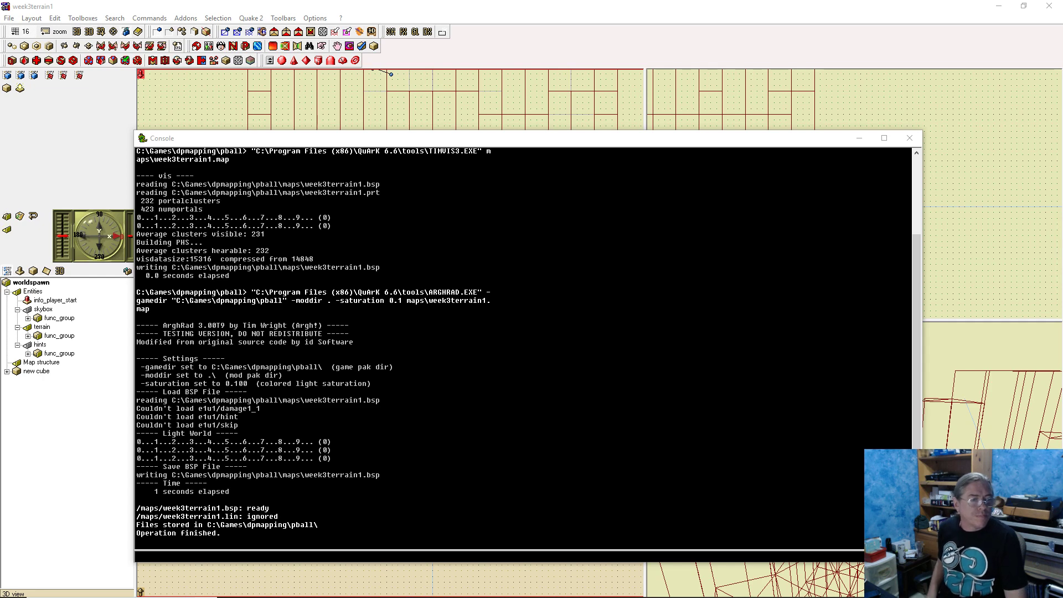
pyautogui.click(764, 3)
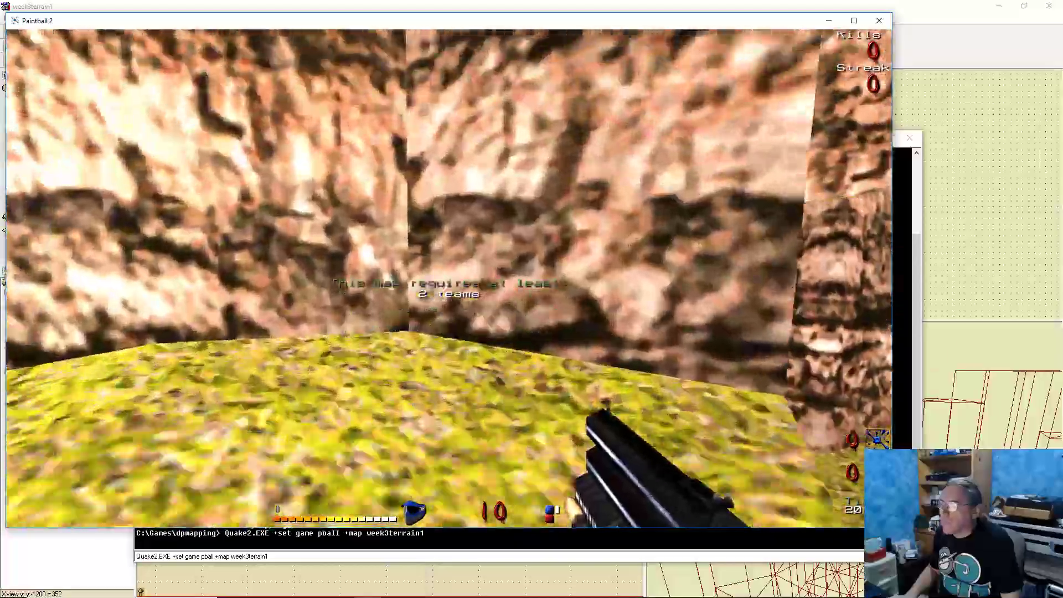
# Walk around the map to examine the sunken path and its cliff edges from several sides, and quit the game
pyautogui.press('w')
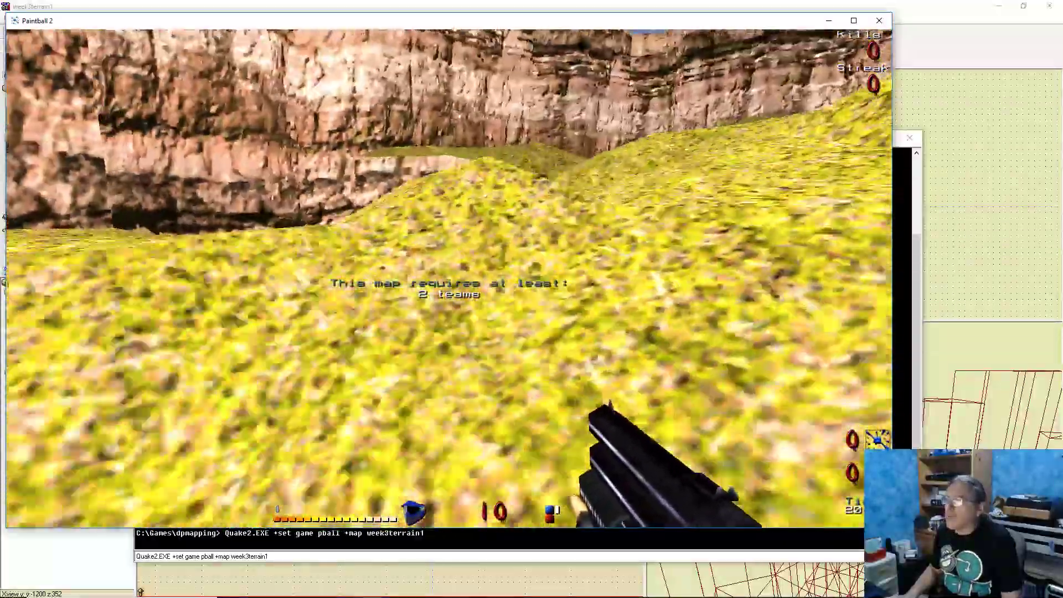
pyautogui.press('w')
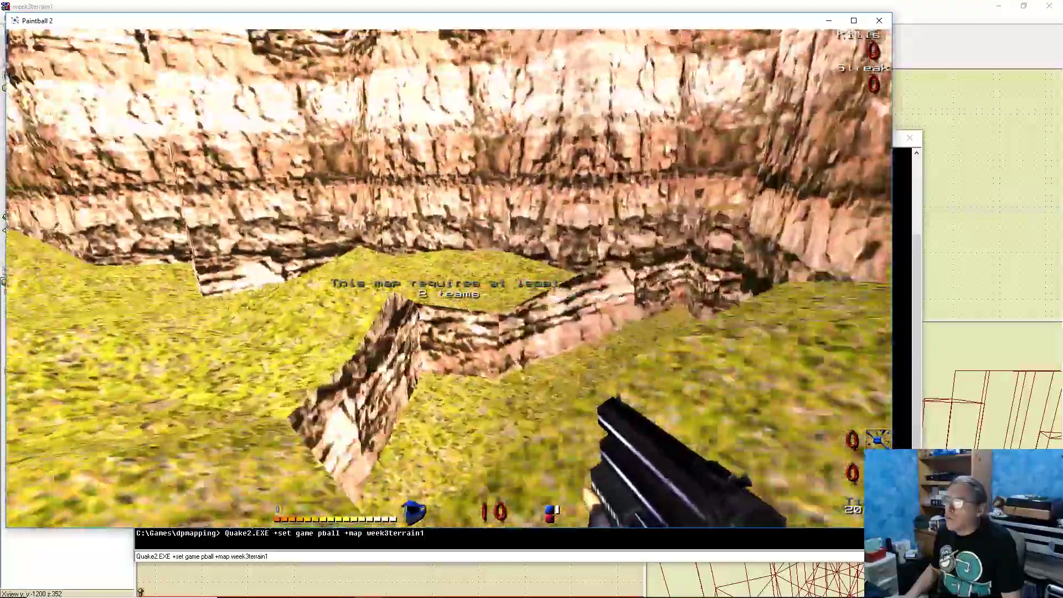
pyautogui.press('w')
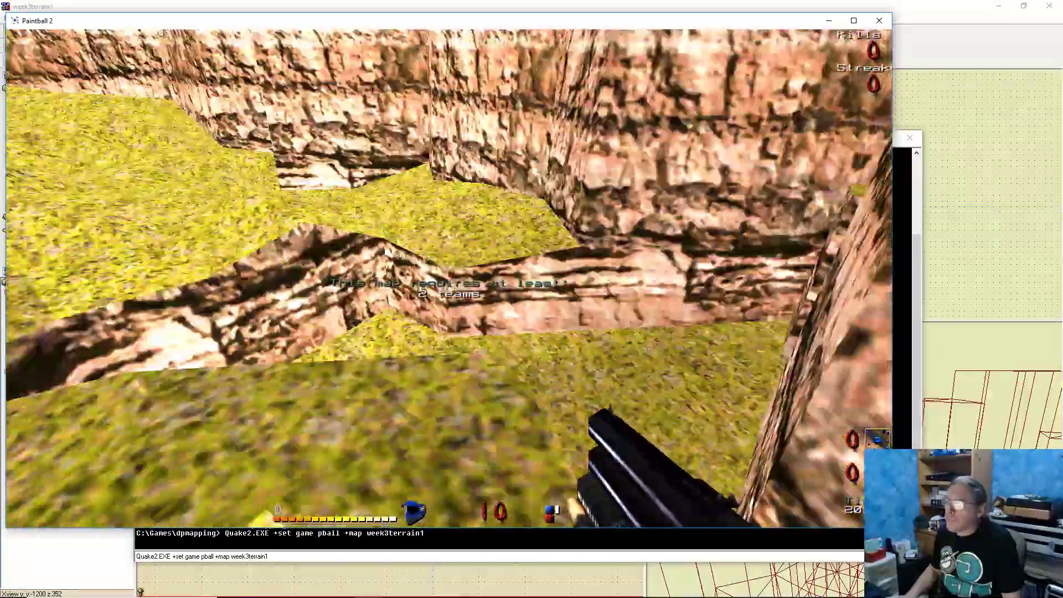
pyautogui.press('w')
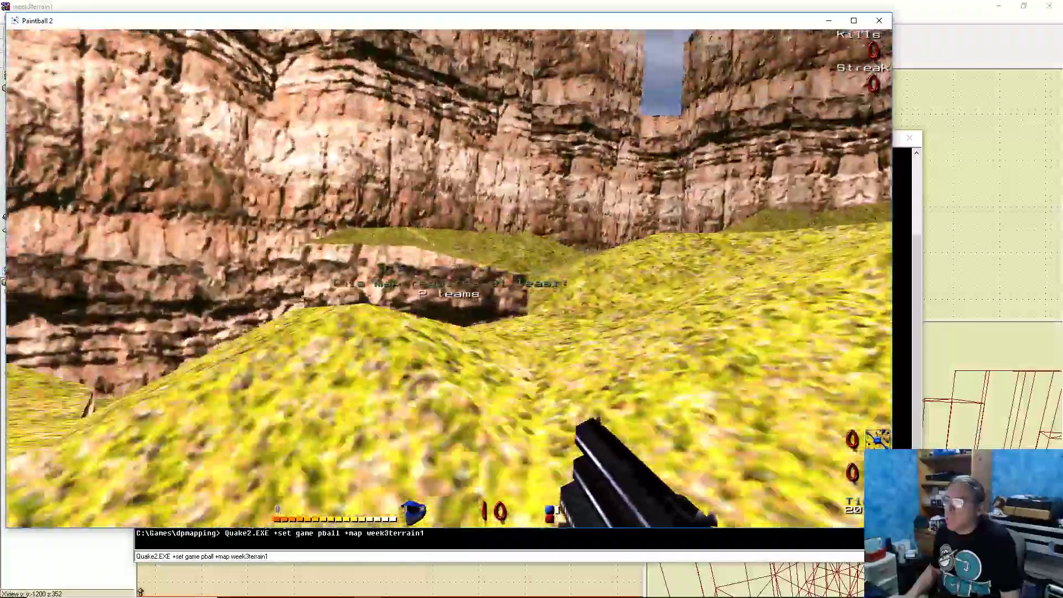
pyautogui.press('w')
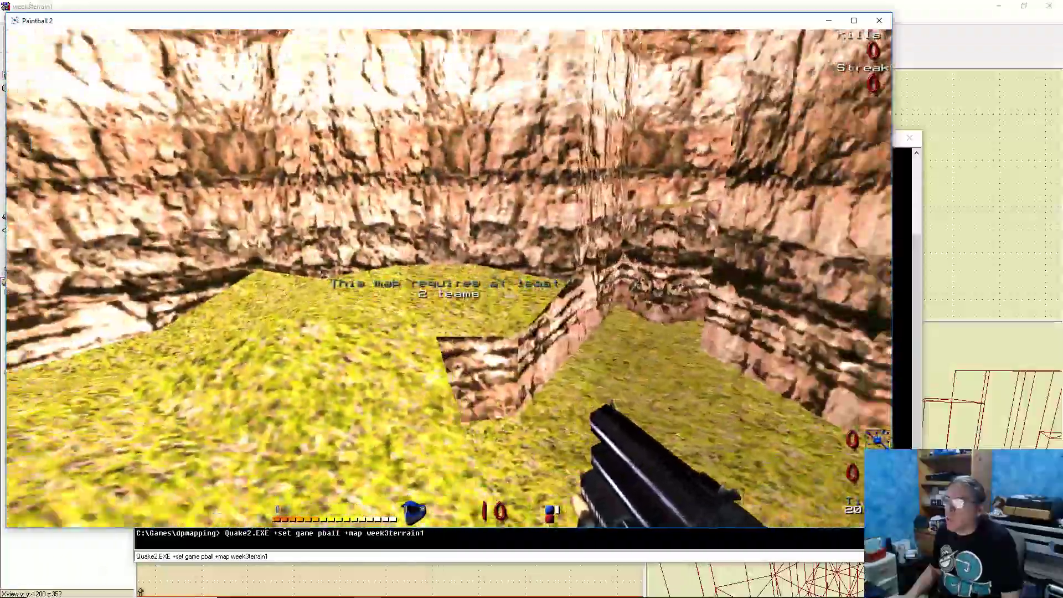
pyautogui.press('w')
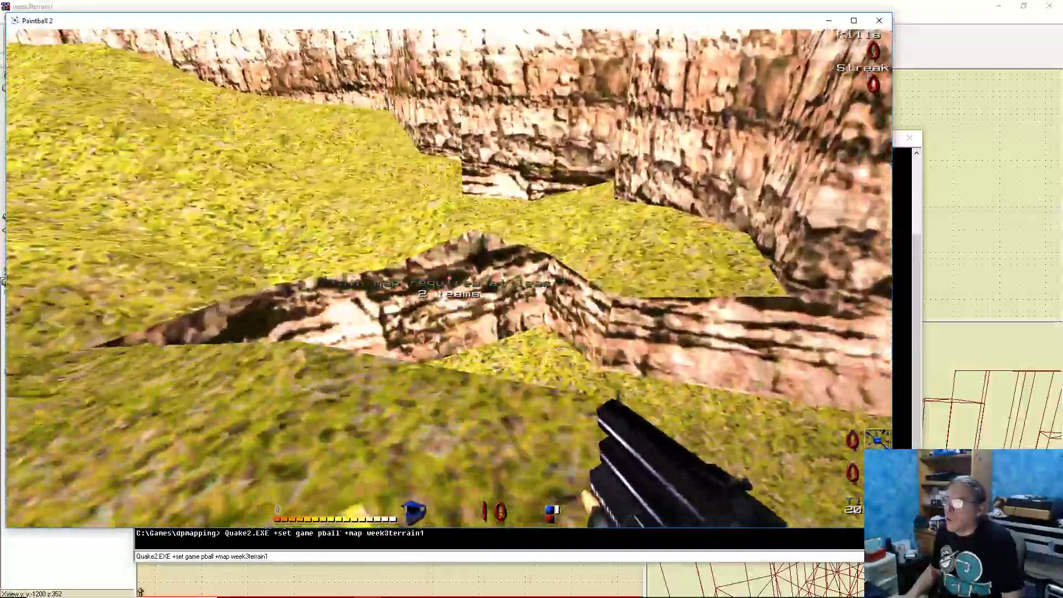
pyautogui.press('w')
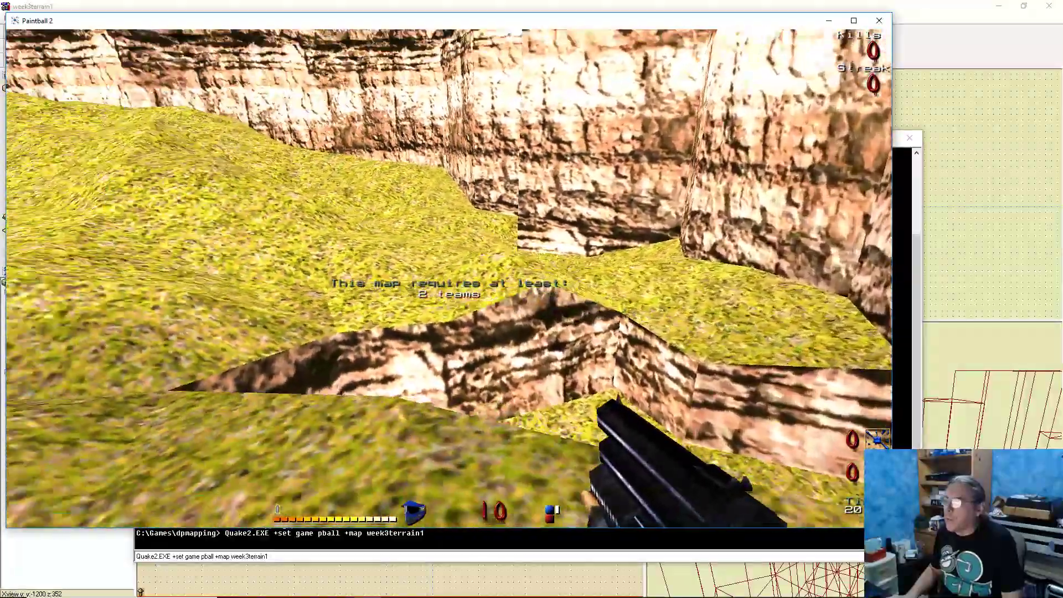
pyautogui.press('w')
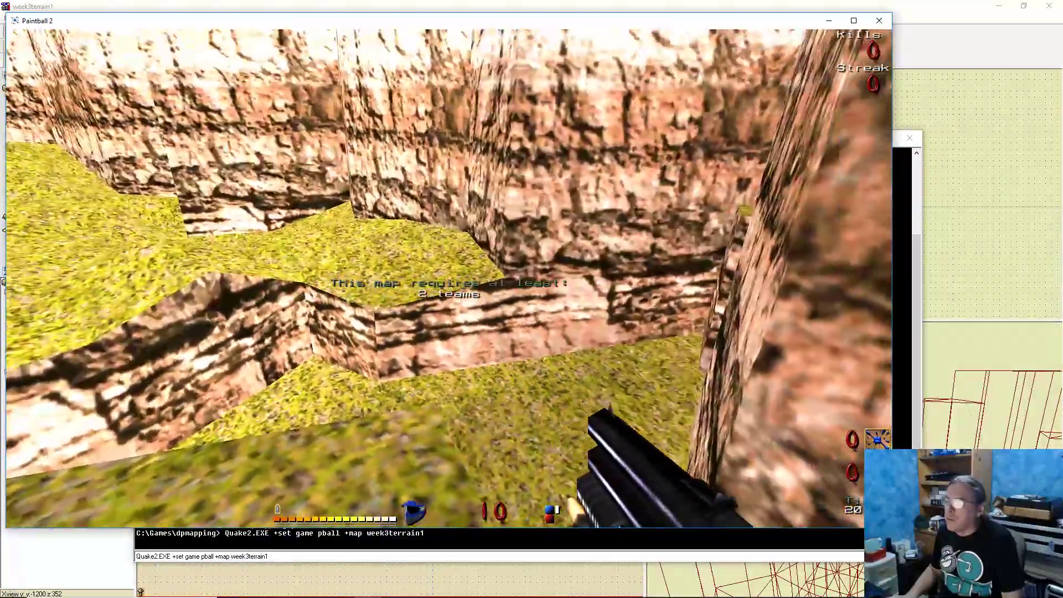
pyautogui.press('w')
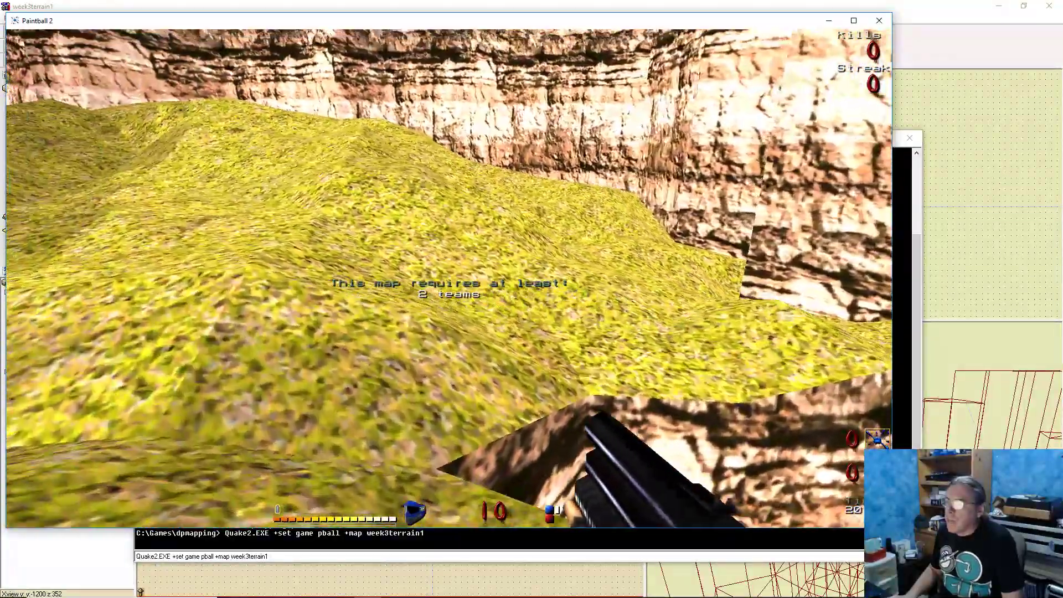
pyautogui.press('w')
pyautogui.press('`')
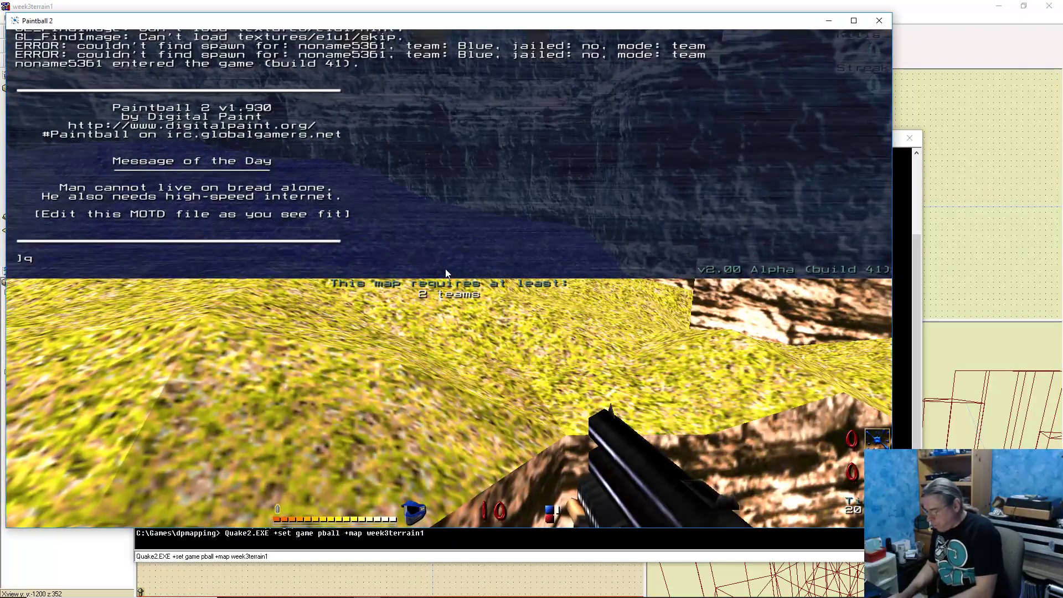
pyautogui.write('quit')
pyautogui.press('Return')
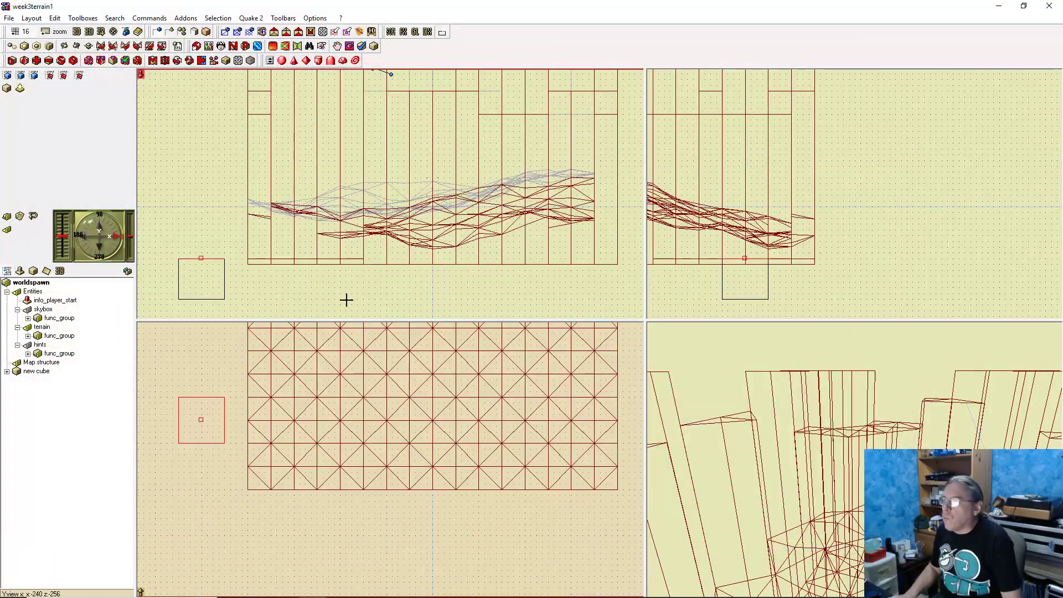
# Raise the top faces of the terrain wedges centred near x -213, y -427 and x -235, y -363
pyautogui.click(357, 474)
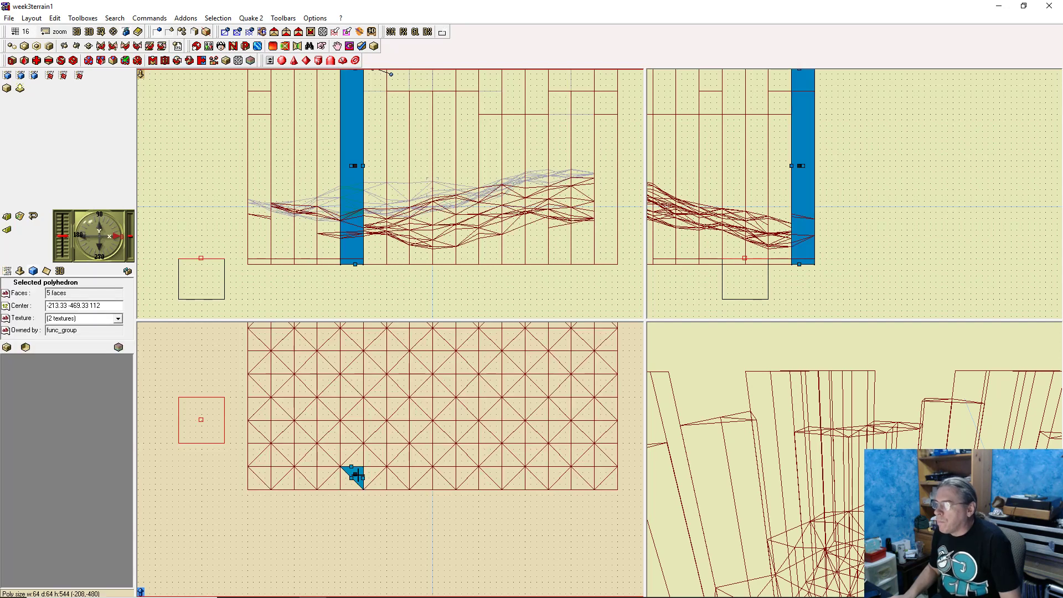
pyautogui.click(353, 459)
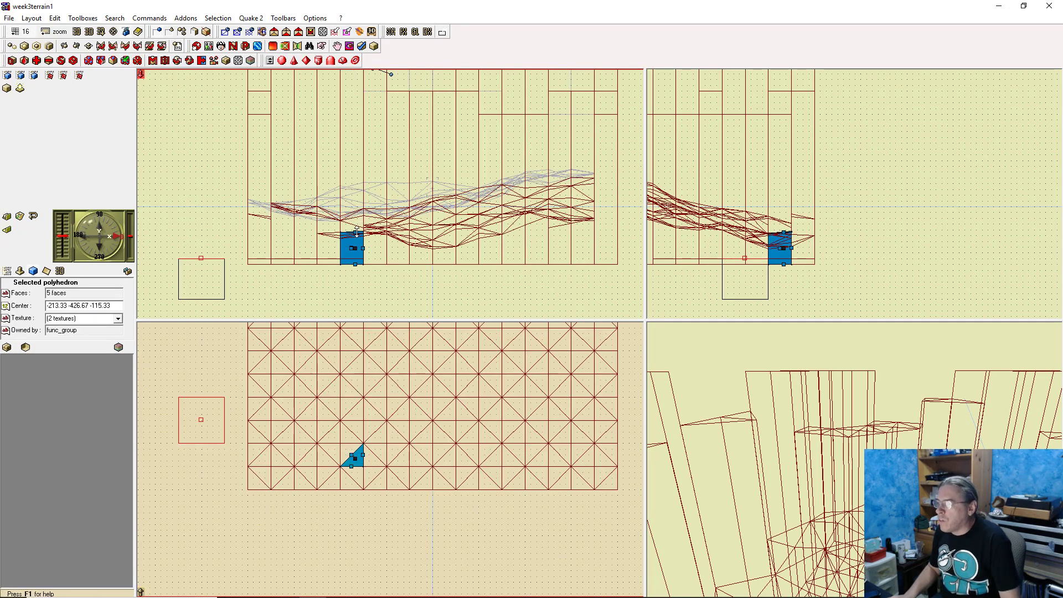
pyautogui.moveTo(356, 231); pyautogui.dragTo(356, 214)
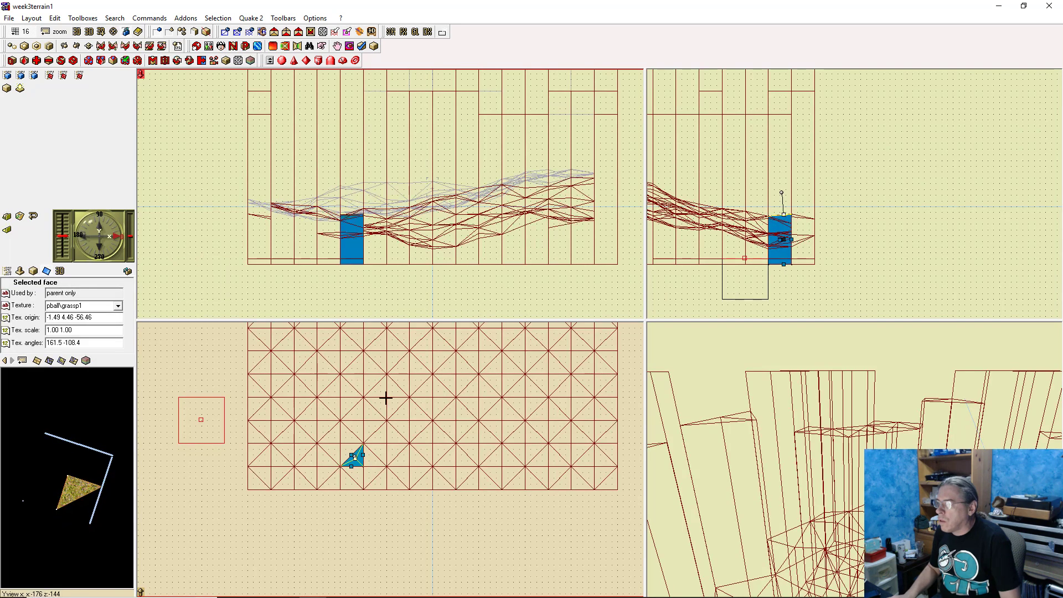
pyautogui.click(348, 442)
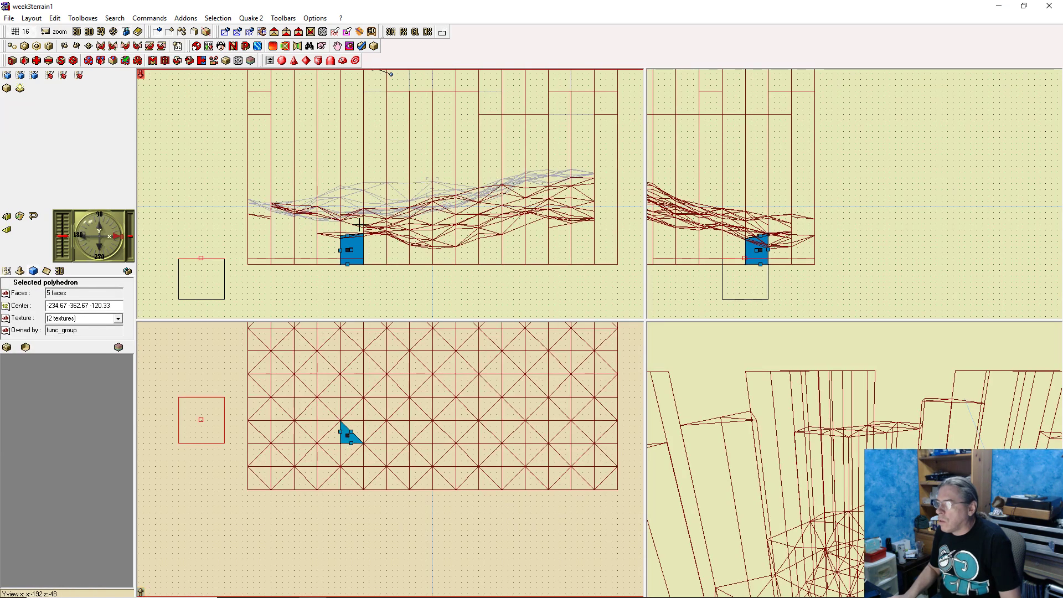
pyautogui.moveTo(348, 236); pyautogui.dragTo(348, 229)
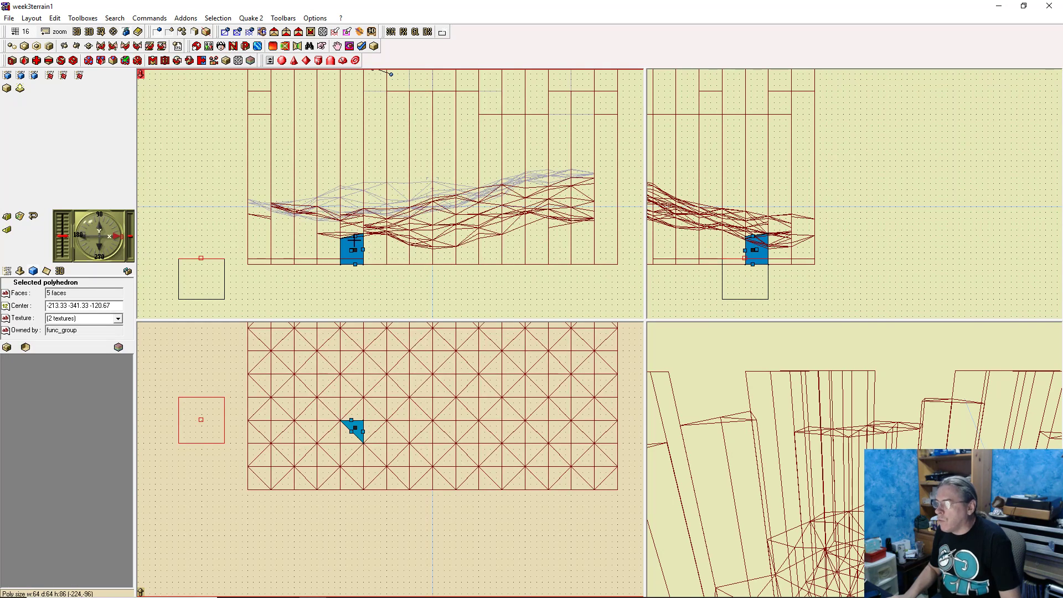
# Raise the top faces of the terrain wedges centred near x -213, y -341; x -171, y -341; and x -171, y -299
pyautogui.moveTo(356, 234); pyautogui.dragTo(354, 214)
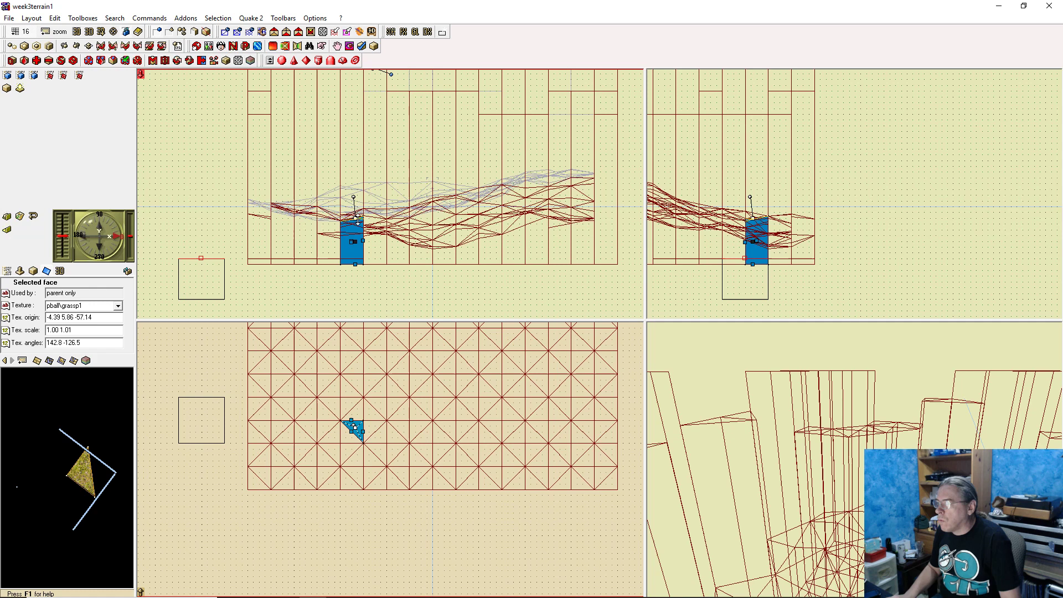
pyautogui.click(374, 430)
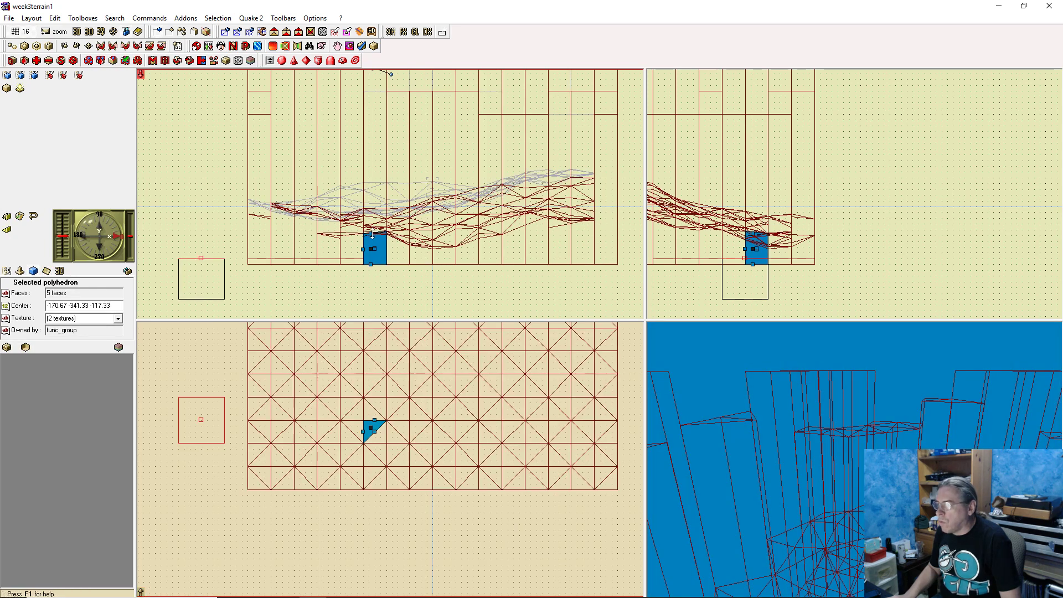
pyautogui.moveTo(370, 233); pyautogui.dragTo(371, 220)
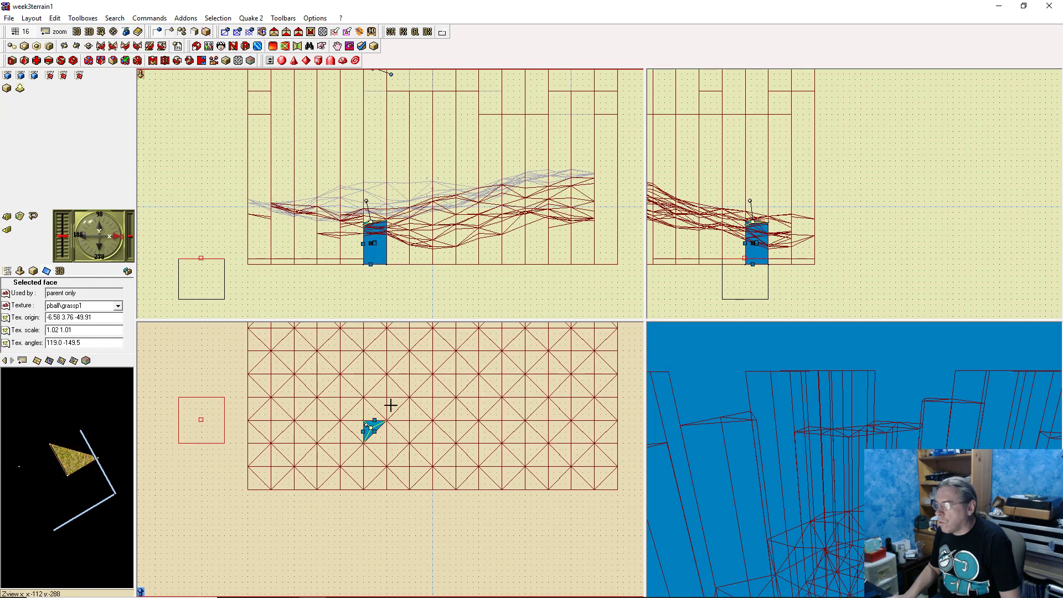
pyautogui.click(376, 407)
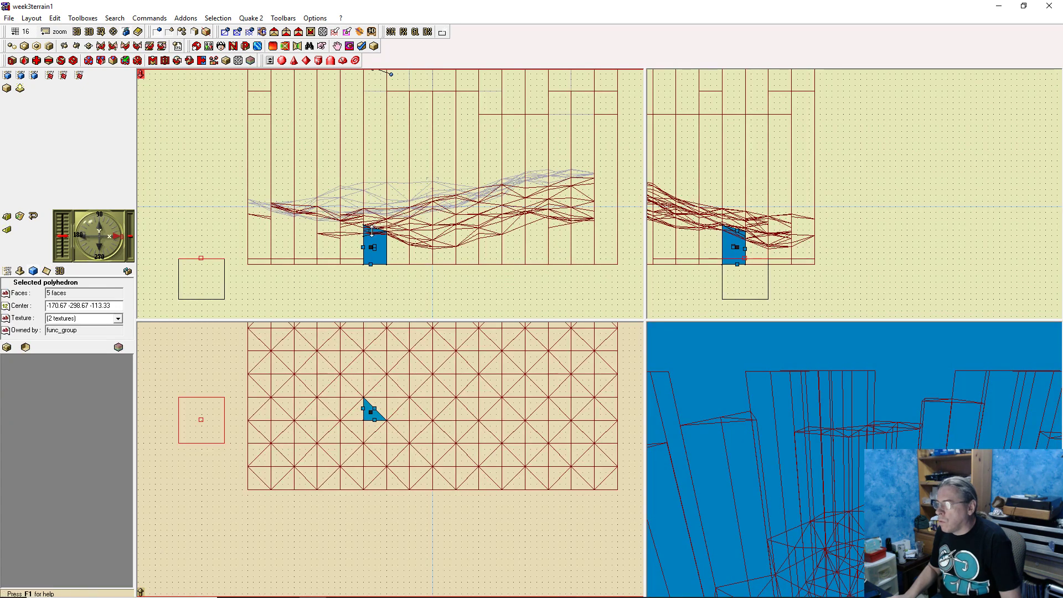
# Raise the top faces of the terrain wedges centred near x -171, y -213 and x -149, y -235
pyautogui.click(358, 404)
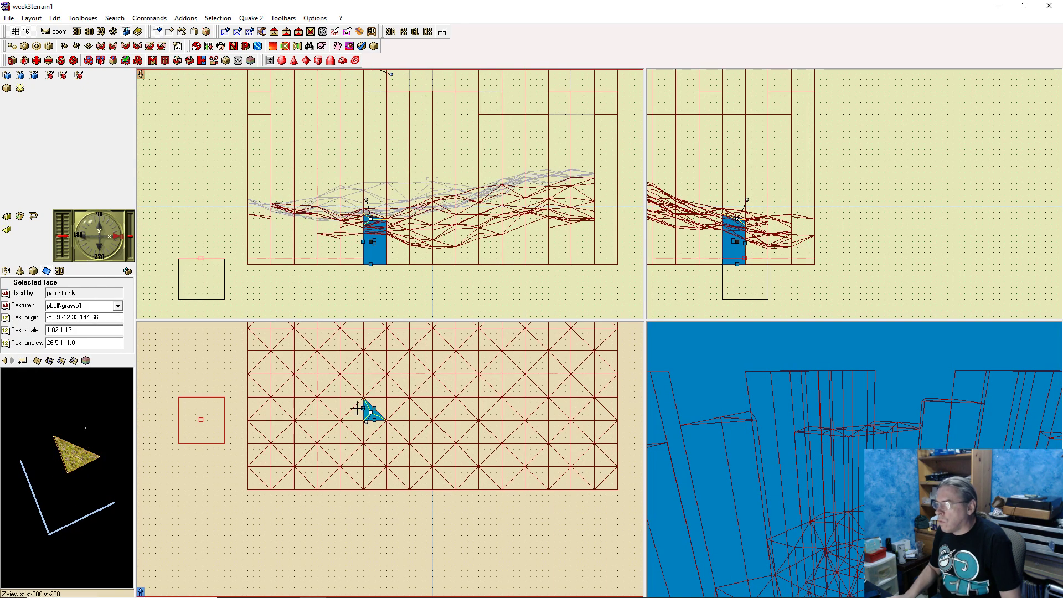
pyautogui.click(350, 400)
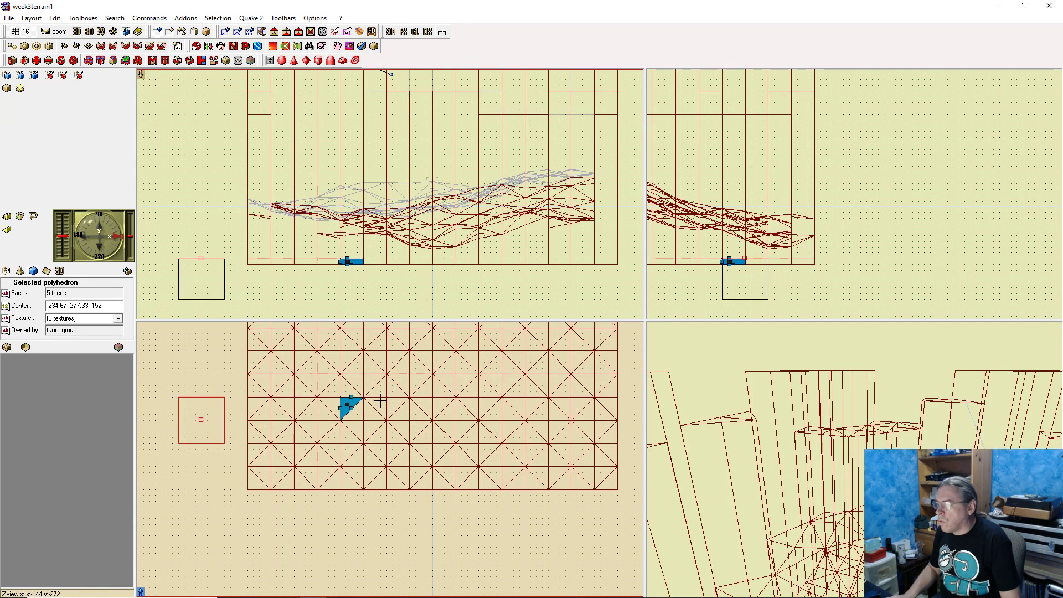
pyautogui.click(349, 391)
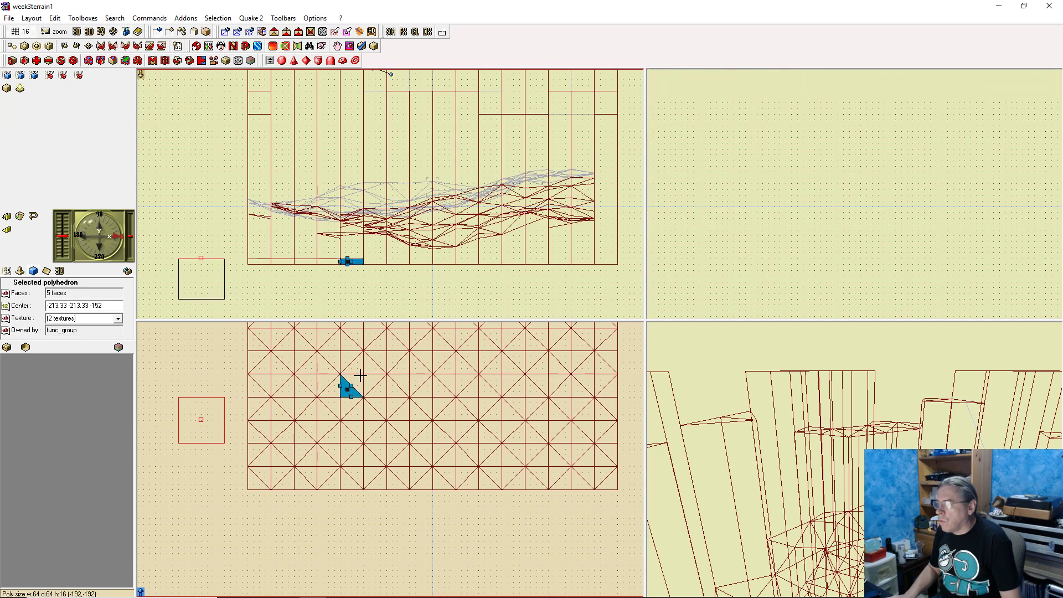
pyautogui.click(360, 381)
pyautogui.click(369, 384)
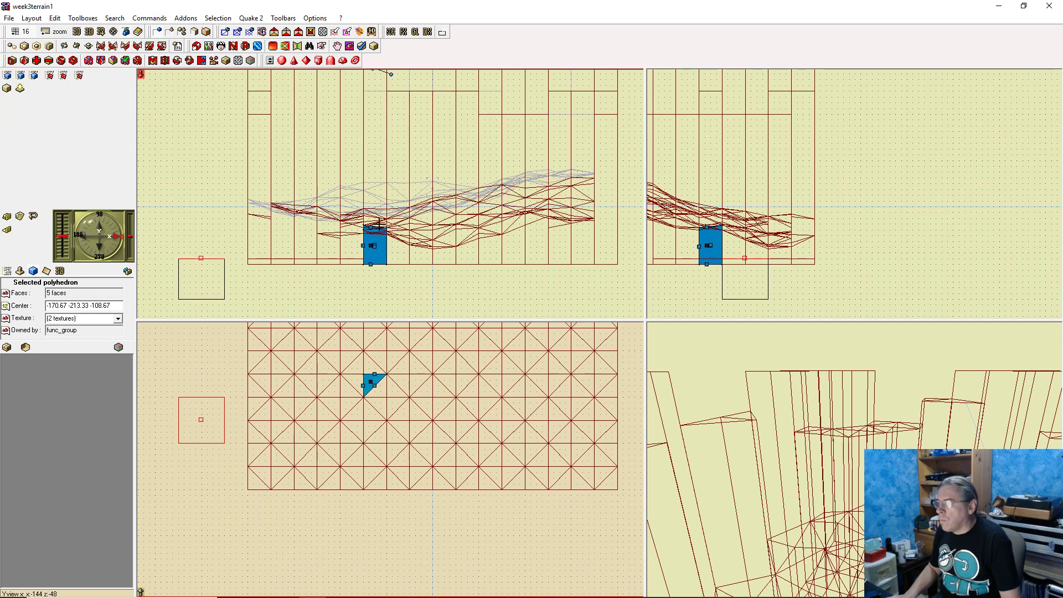
pyautogui.click(372, 227)
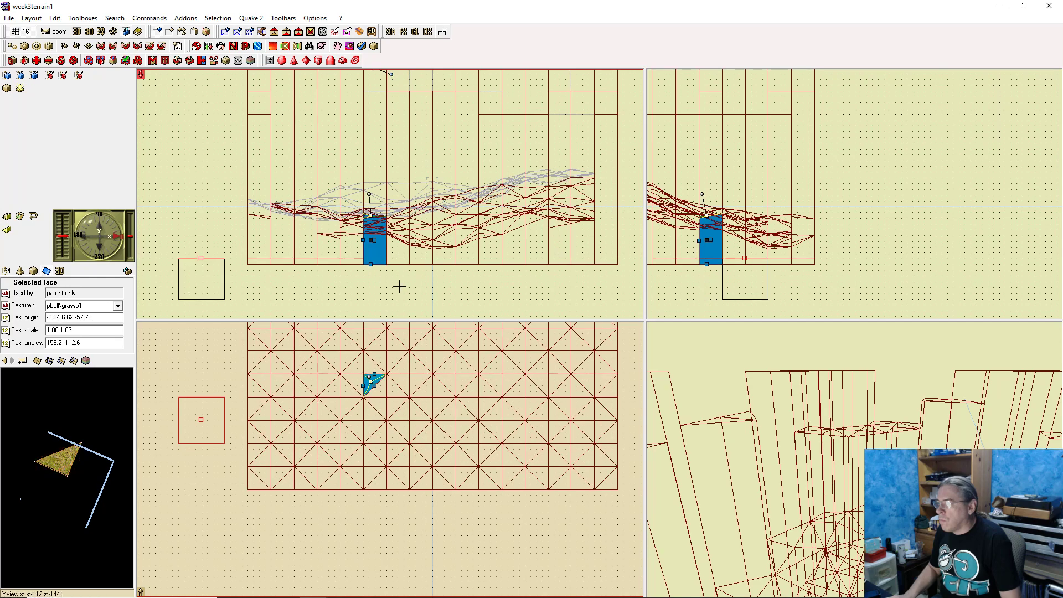
pyautogui.click(374, 388)
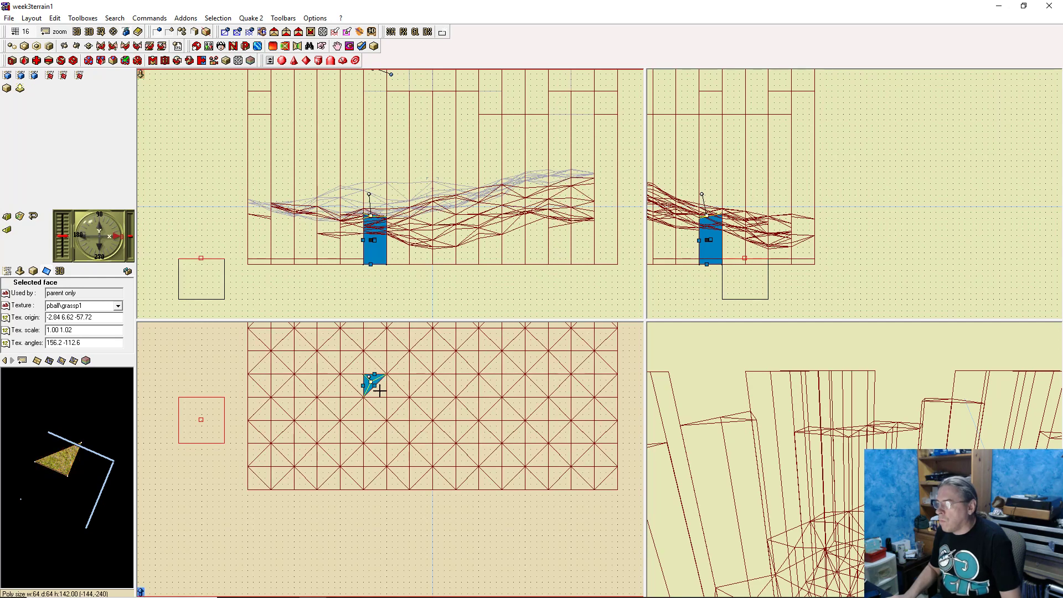
pyautogui.click(379, 223)
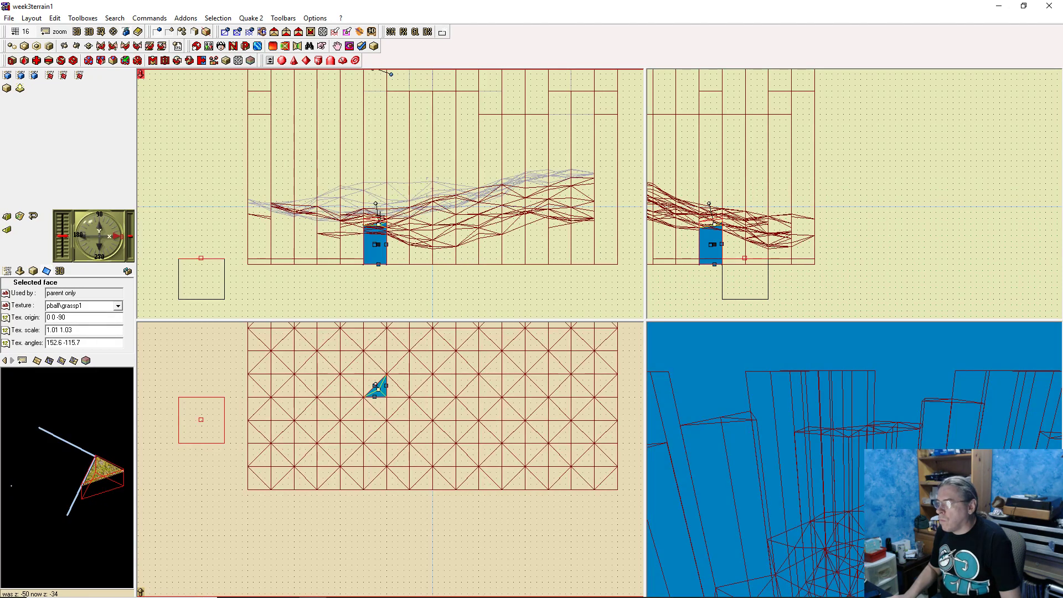
# Raise the top faces of the terrain wedges centred near x -149, y -277 and x -149, y -363
pyautogui.click(381, 404)
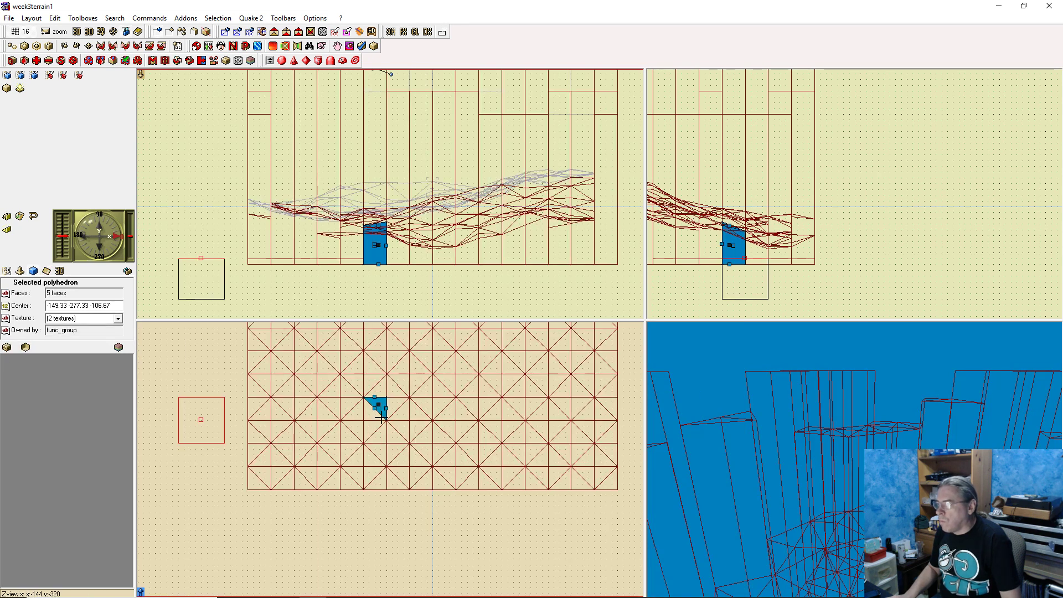
pyautogui.click(374, 225)
pyautogui.moveTo(379, 219); pyautogui.dragTo(378, 213)
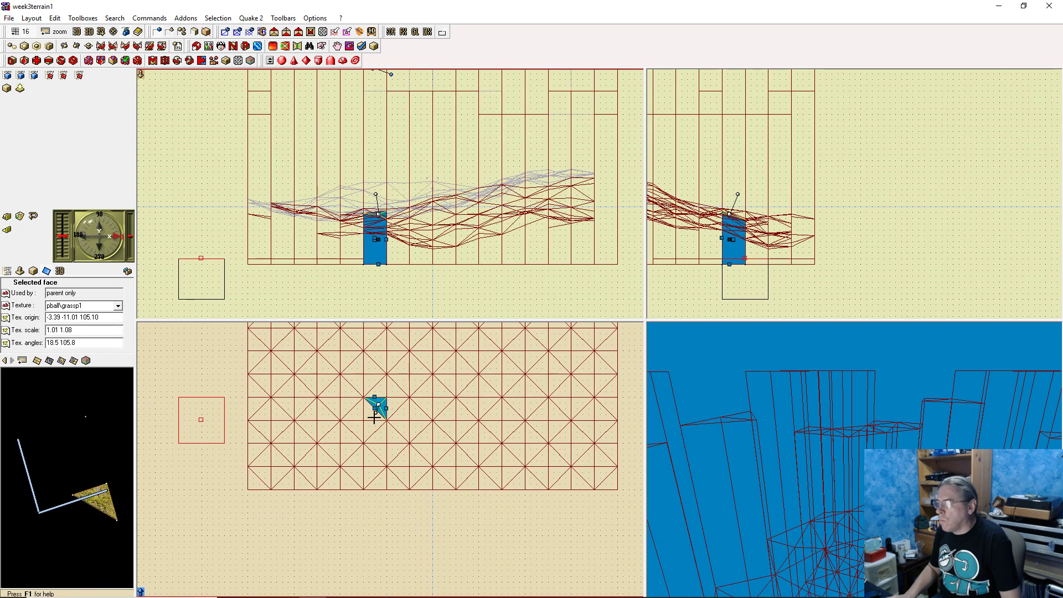
pyautogui.click(370, 412)
pyautogui.click(375, 435)
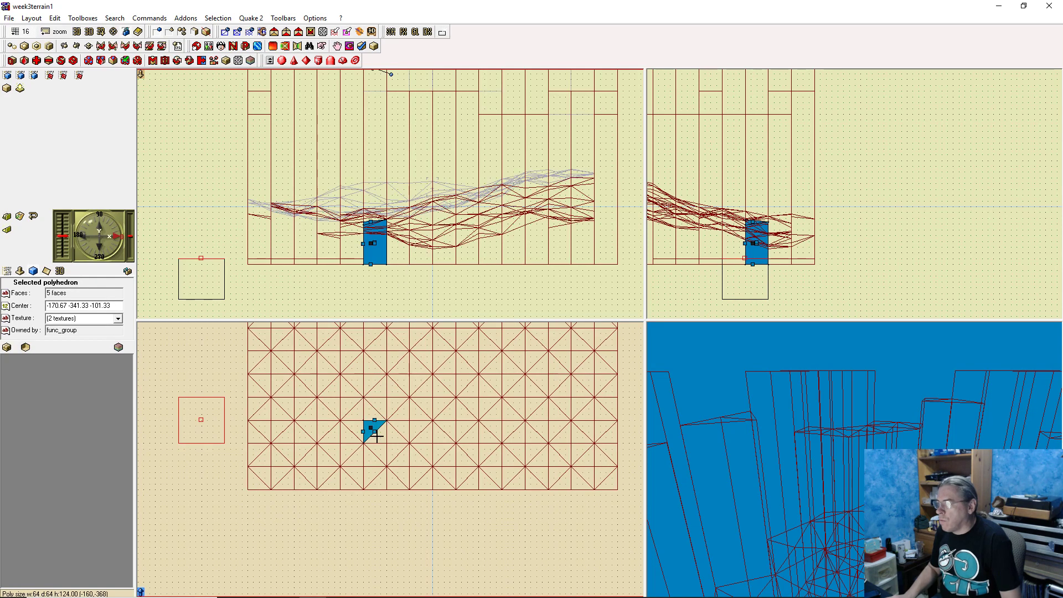
pyautogui.click(382, 435)
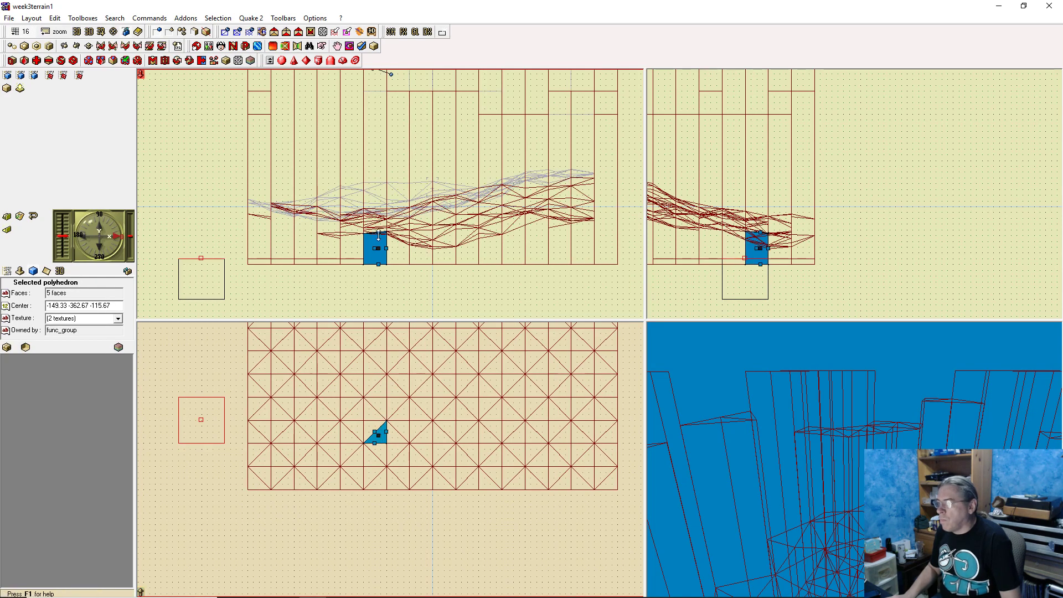
pyautogui.click(378, 232)
pyautogui.moveTo(379, 232); pyautogui.dragTo(378, 222)
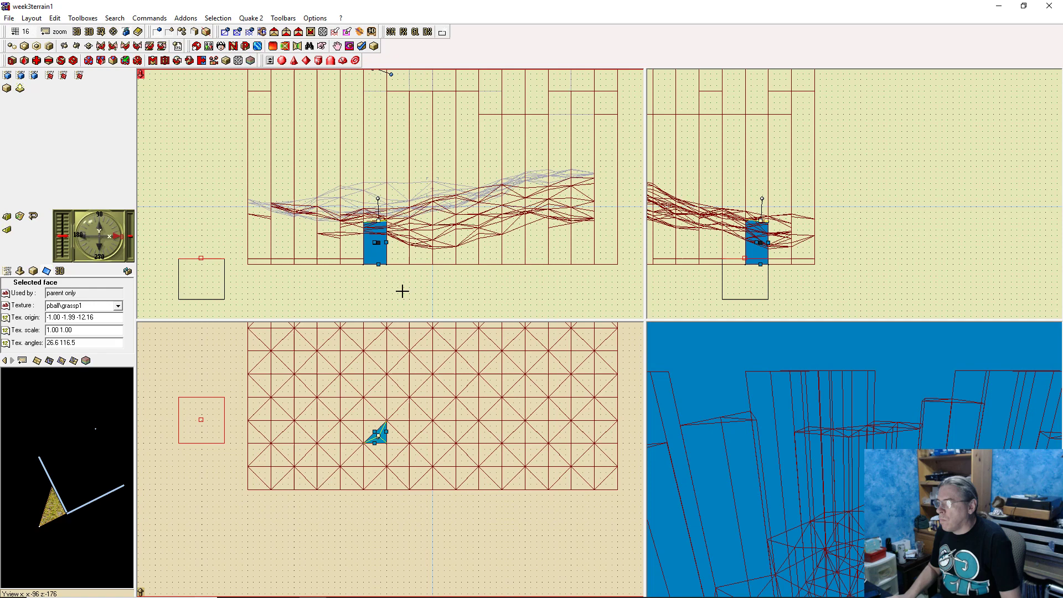
# Raise the top faces of the terrain wedges centred near x -149, y -405 and x -171, y -427
pyautogui.click(381, 447)
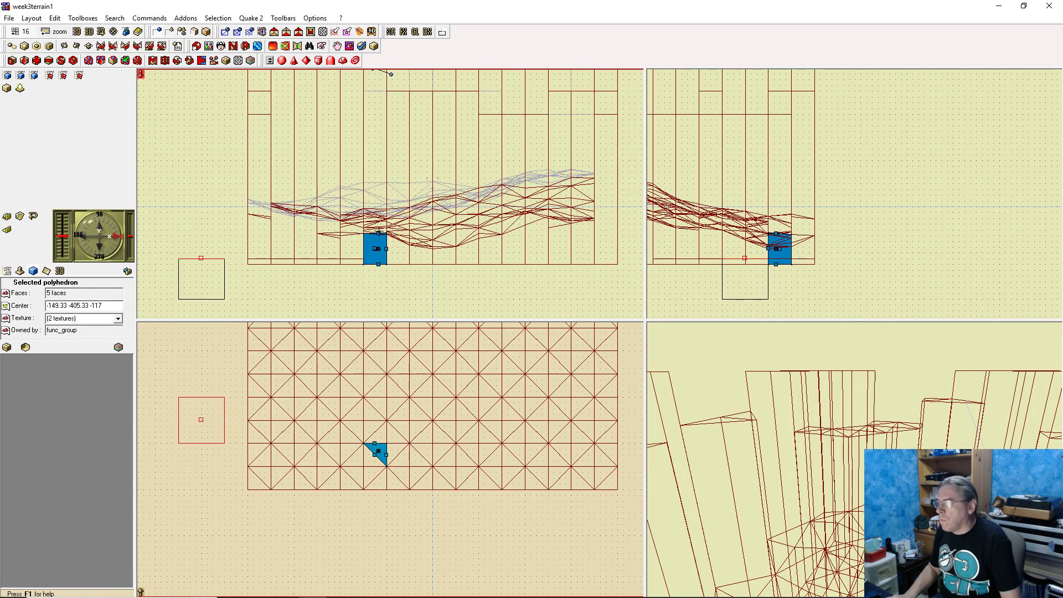
pyautogui.moveTo(378, 222)
pyautogui.mouseDown()
pyautogui.moveTo(371, 230)
pyautogui.moveTo(371, 219)
pyautogui.mouseUp()
pyautogui.click(373, 458)
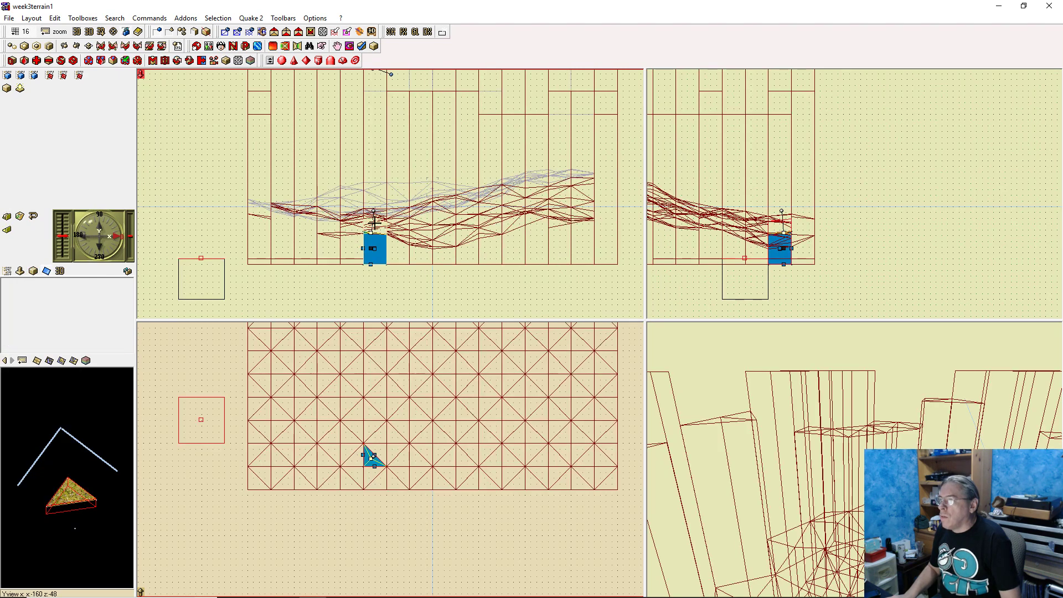
pyautogui.click(373, 475)
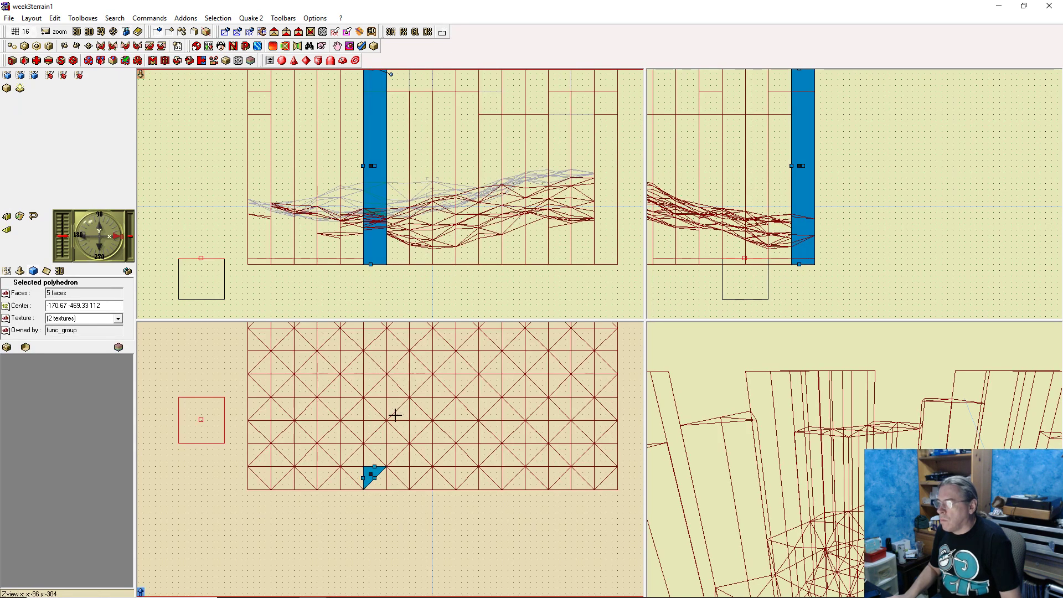
# Raise the top faces of the terrain wedges centred near x -85, y -469 and x -85, y -427
pyautogui.click(394, 455)
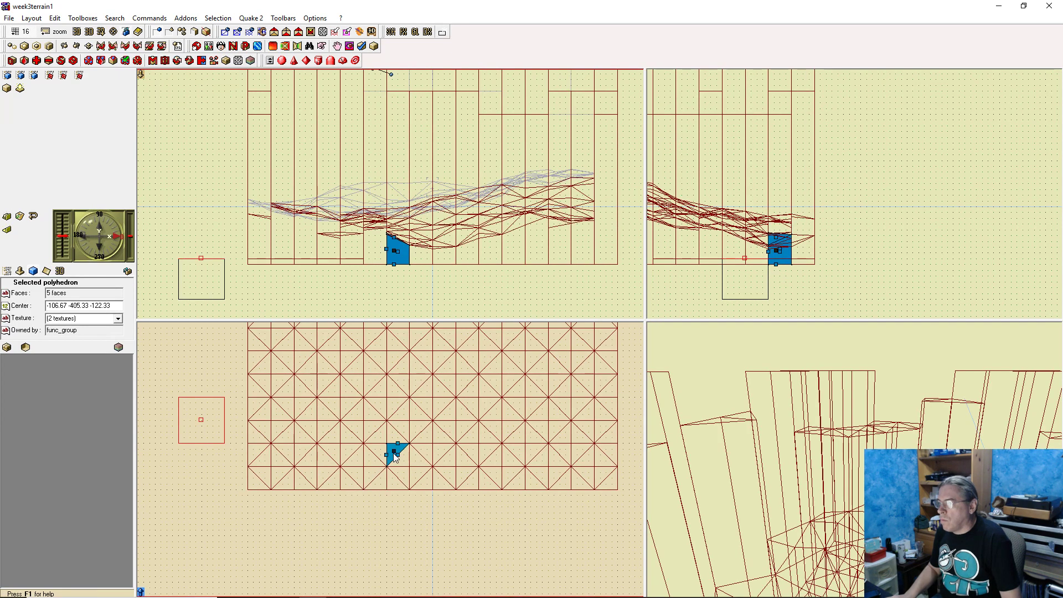
pyautogui.click(400, 473)
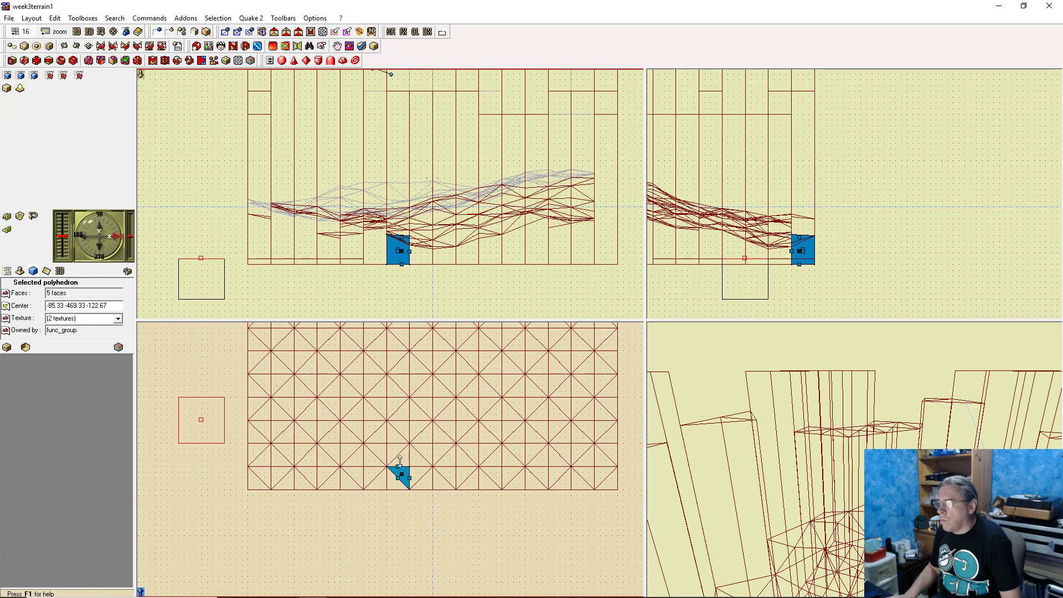
pyautogui.moveTo(402, 235); pyautogui.dragTo(402, 223)
pyautogui.click(405, 471)
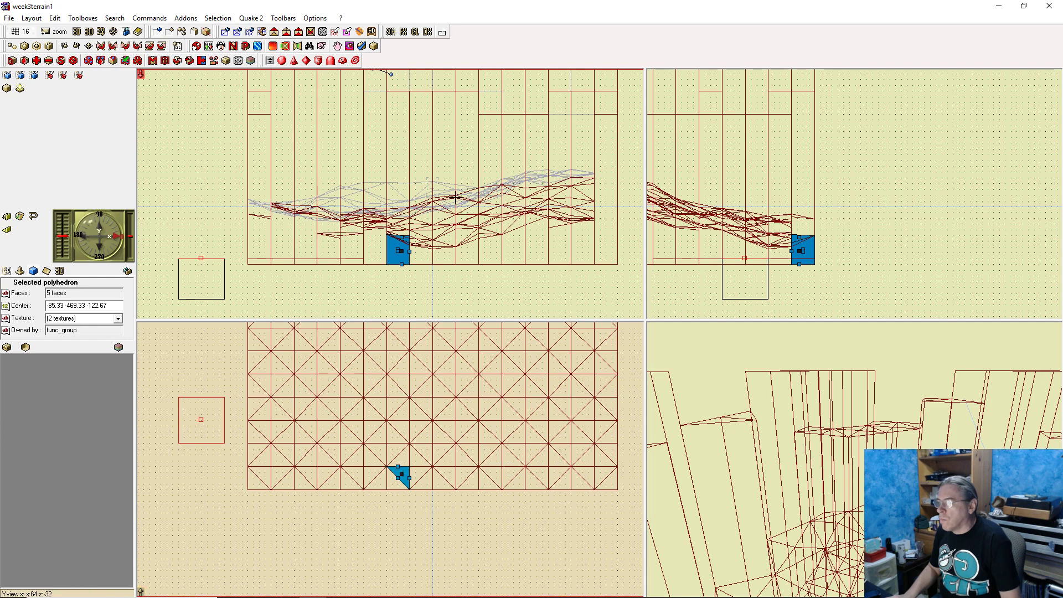
pyautogui.click(402, 238)
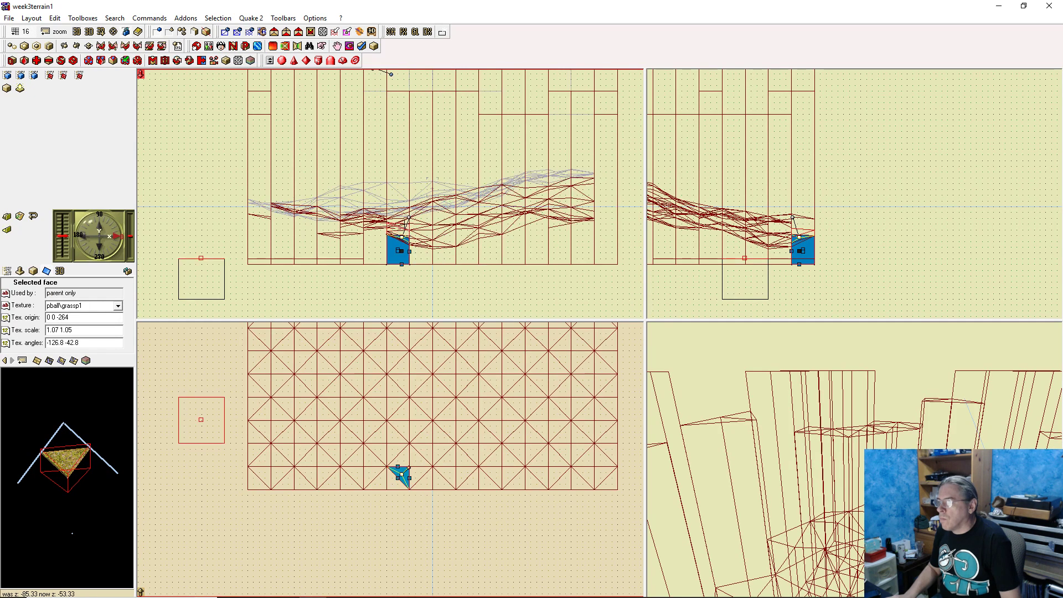
pyautogui.click(403, 455)
pyautogui.click(402, 242)
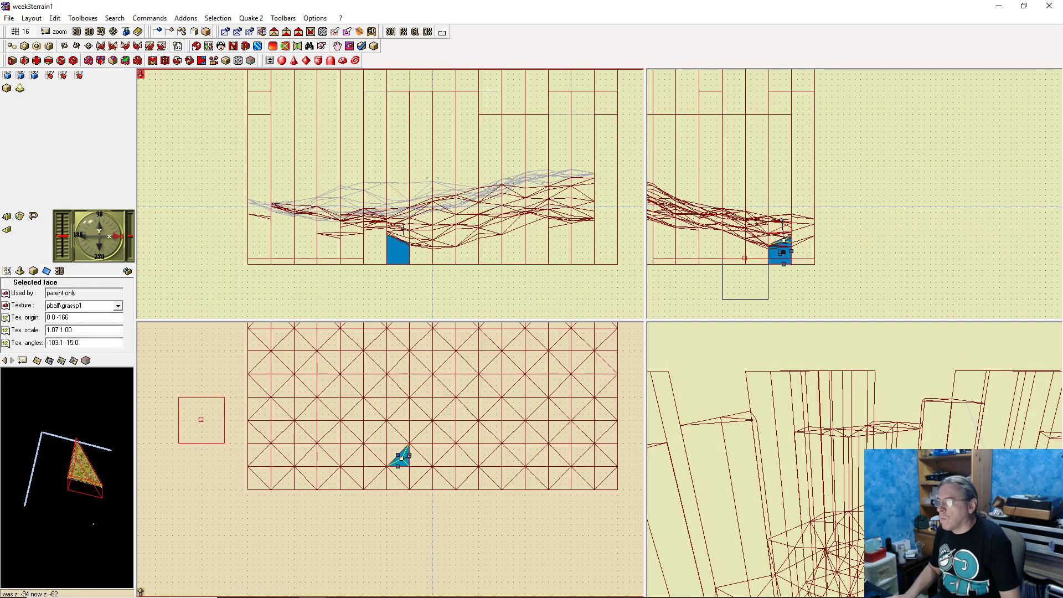
# Raise the top faces of the terrain wedges centred near x -107, y -405 and x -107, y -363
pyautogui.click(397, 451)
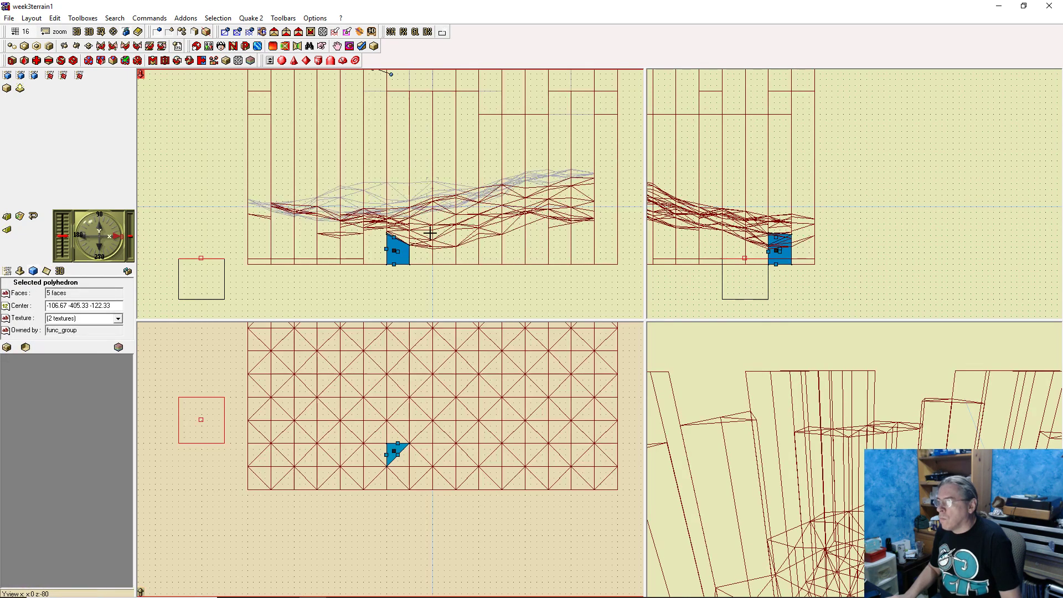
pyautogui.click(392, 238)
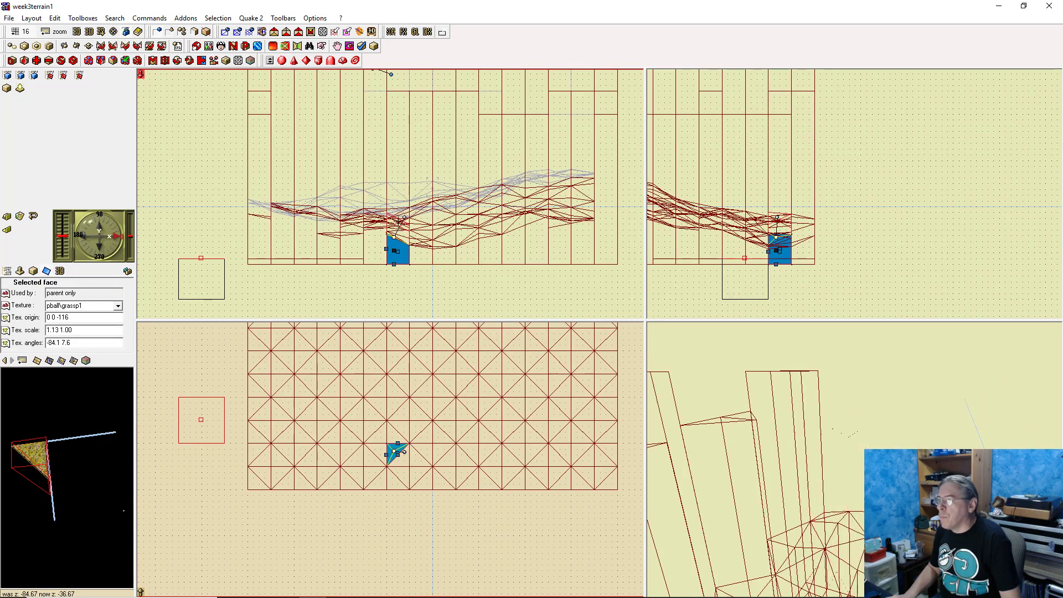
pyautogui.click(393, 431)
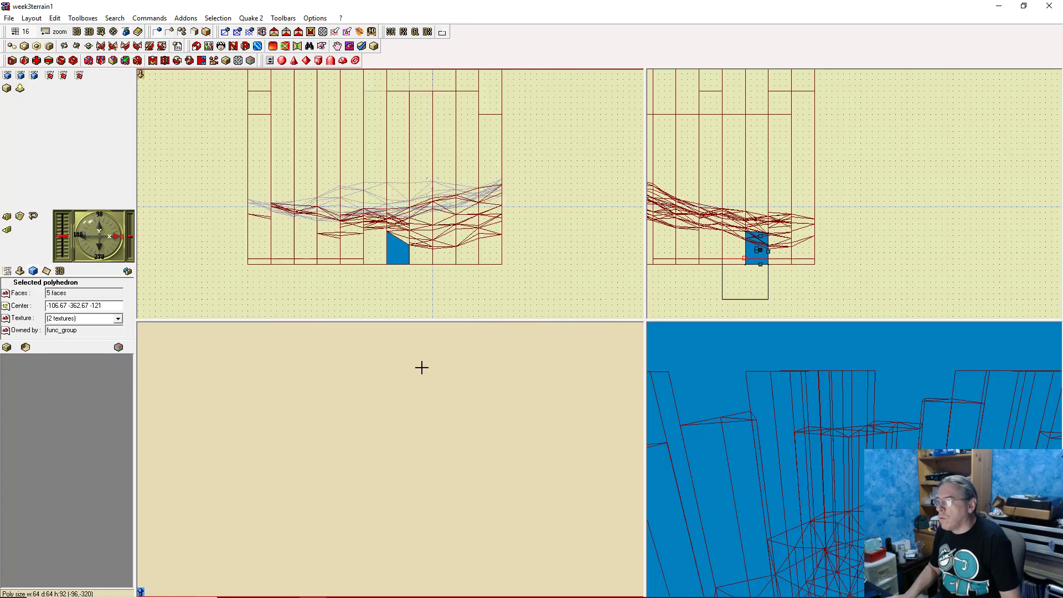
pyautogui.click(393, 238)
pyautogui.moveTo(394, 238); pyautogui.dragTo(398, 220)
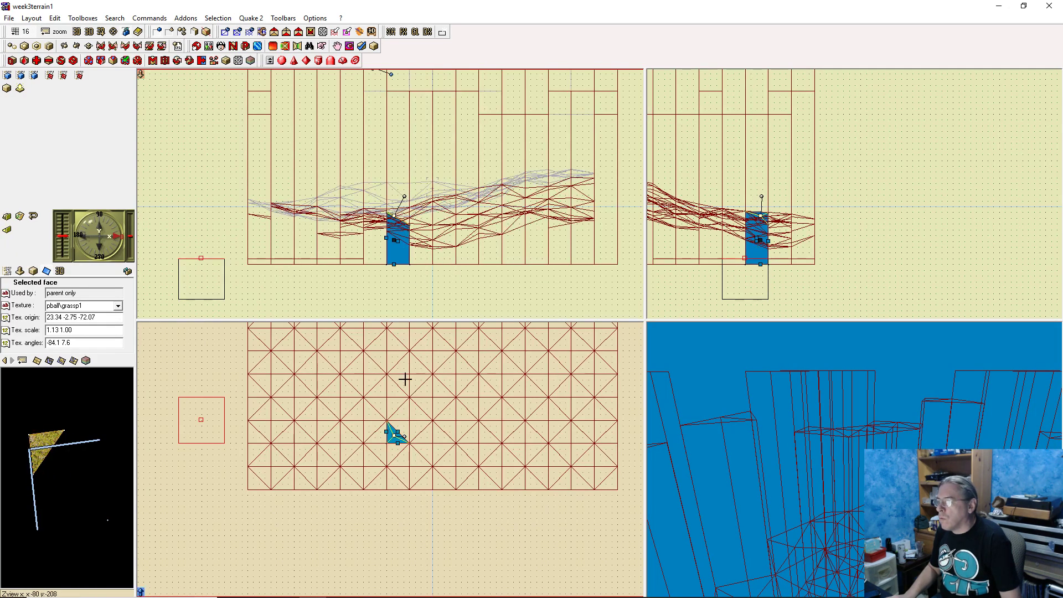
# Raise the top faces of the terrain wedges centred near x -85, y -341 and x -43, y -341
pyautogui.click(405, 427)
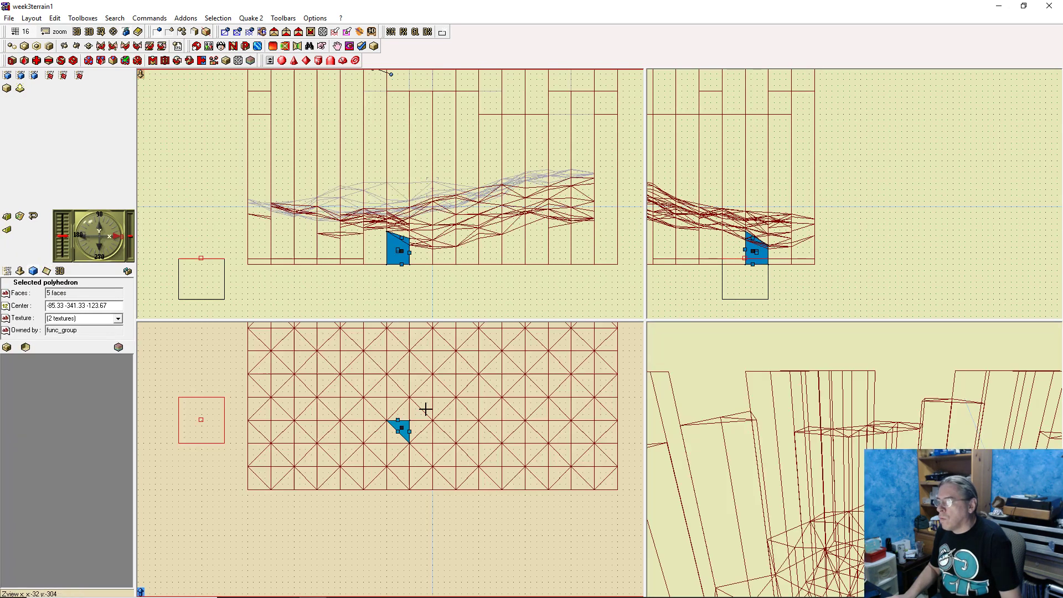
pyautogui.click(403, 233)
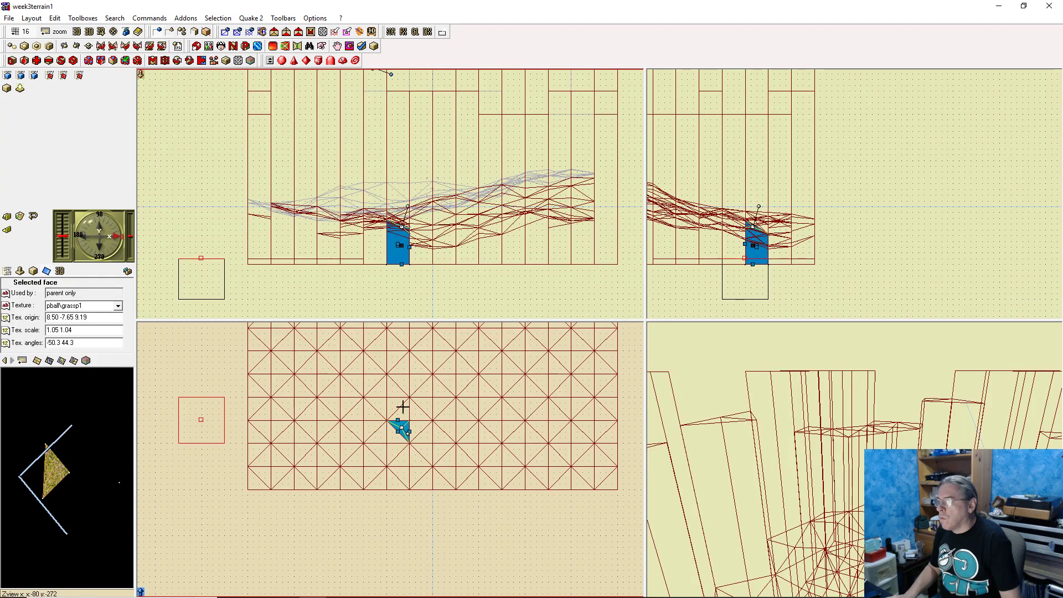
pyautogui.click(418, 429)
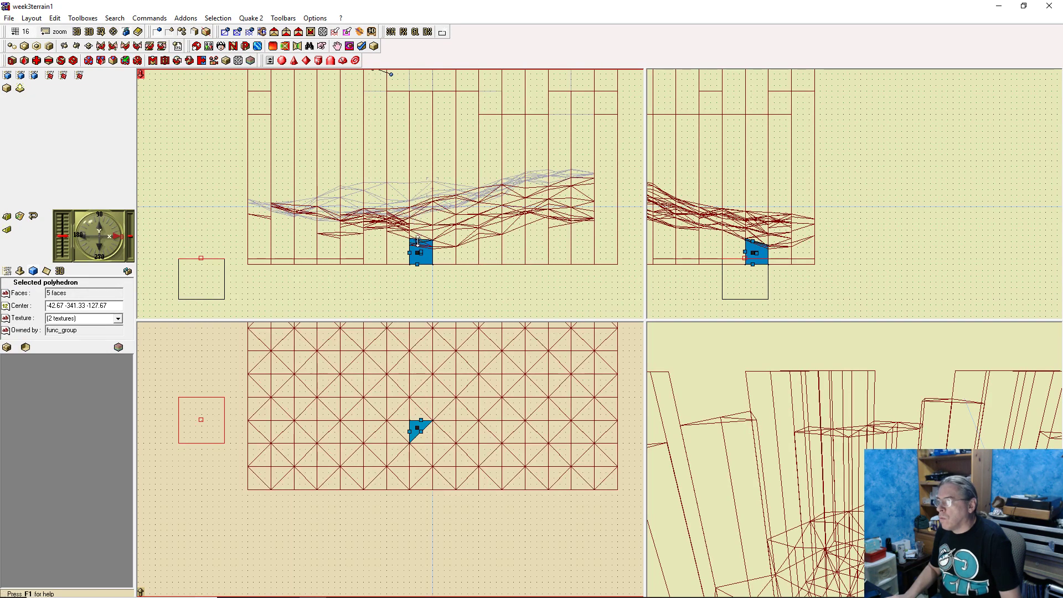
pyautogui.moveTo(417, 240); pyautogui.dragTo(418, 229)
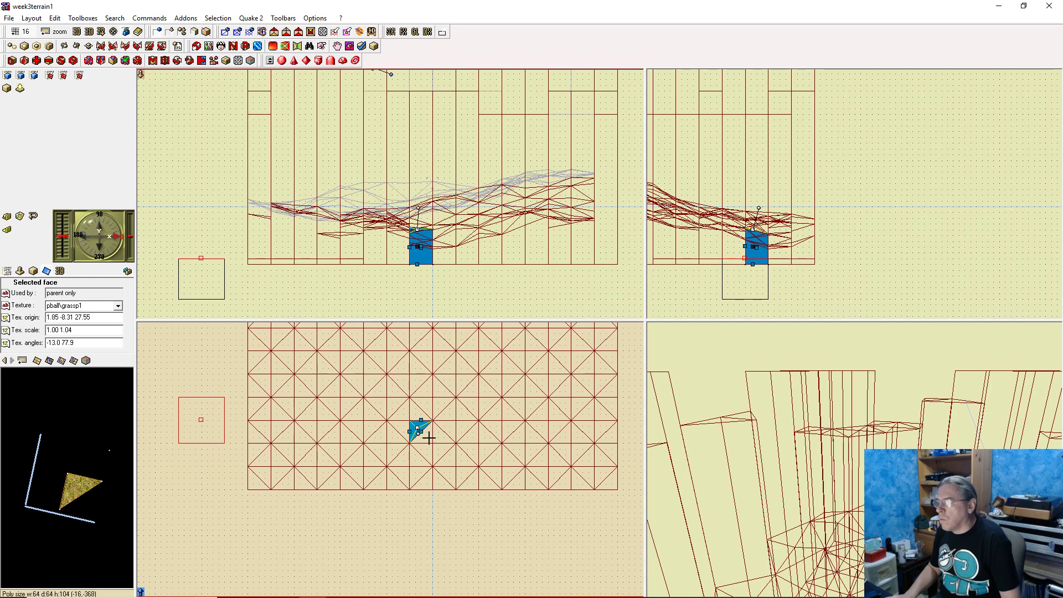
# Raise the top faces of the terrain wedges centred near x -43, y -299 and x -85, y -299
pyautogui.click(419, 412)
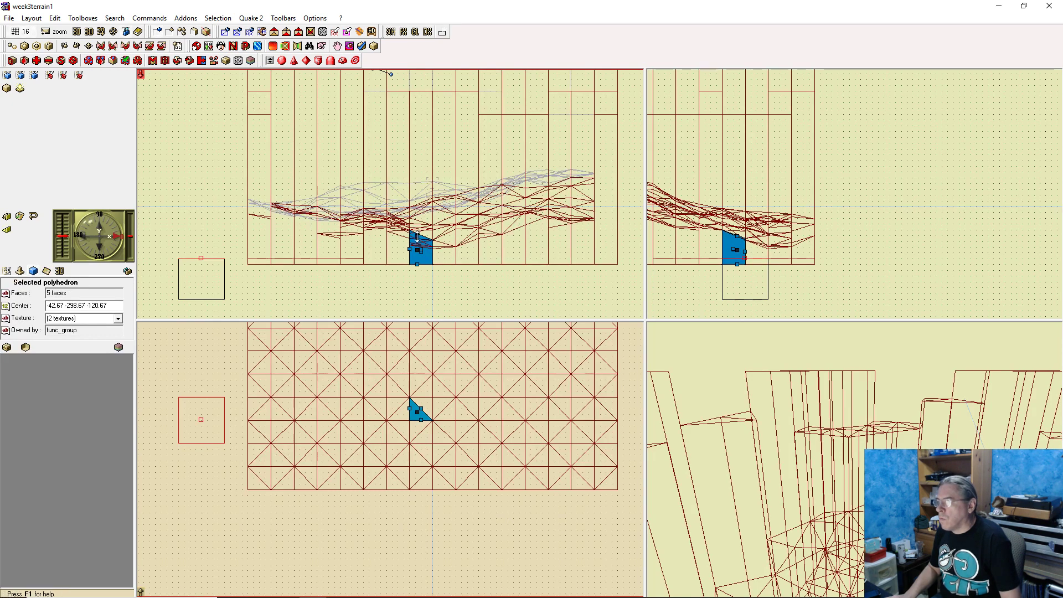
pyautogui.moveTo(418, 236); pyautogui.dragTo(420, 224)
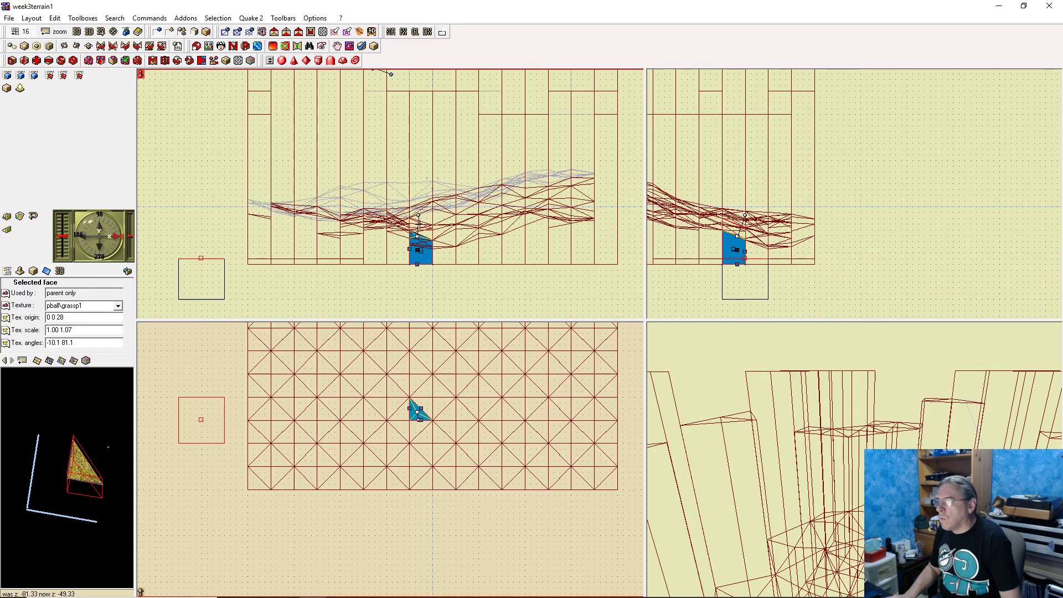
pyautogui.click(402, 412)
pyautogui.moveTo(402, 232)
pyautogui.mouseDown()
pyautogui.moveTo(402, 221)
pyautogui.moveTo(427, 224)
pyautogui.moveTo(419, 239)
pyautogui.moveTo(421, 227)
pyautogui.mouseUp()
# Raise the top faces of the terrain wedges centred near x -21, y -363; x -21, y -405; x -43, y -427; and x -43, y -469
pyautogui.click(423, 438)
pyautogui.click(428, 448)
pyautogui.click(426, 462)
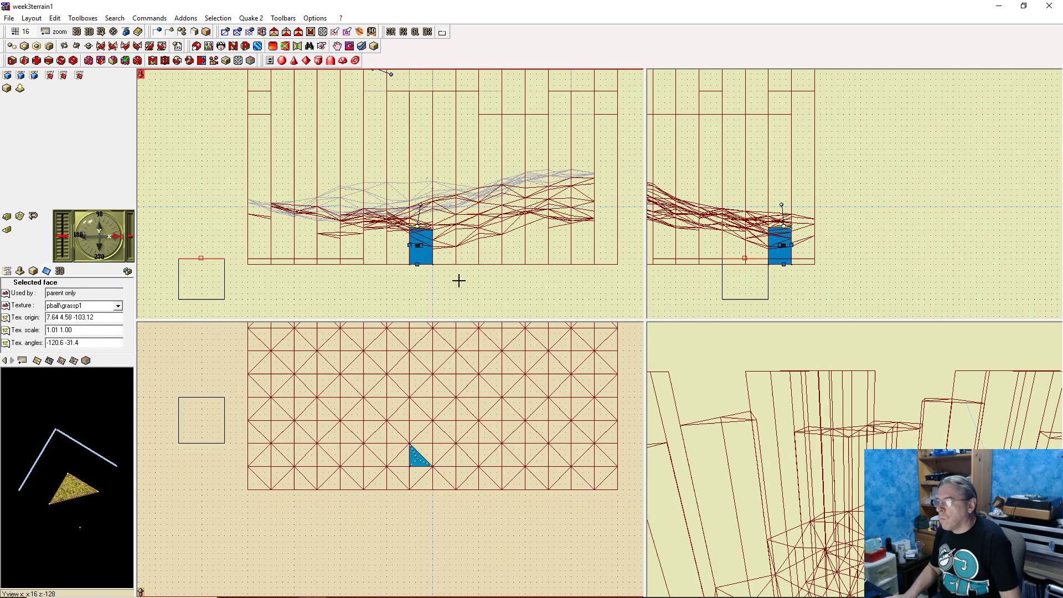
pyautogui.click(423, 471)
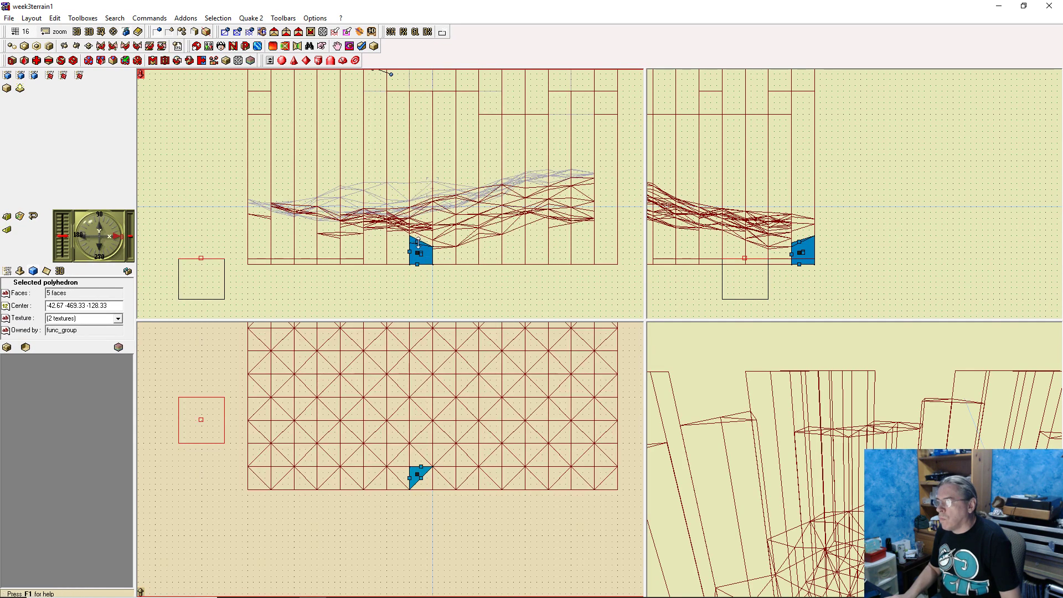
pyautogui.moveTo(419, 243); pyautogui.dragTo(420, 230)
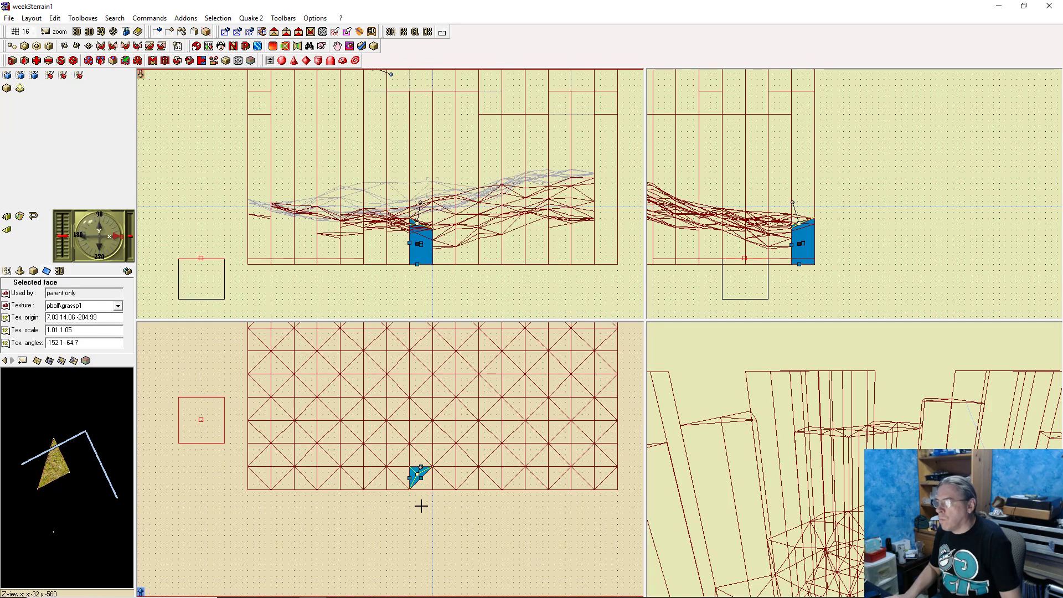
# Clear the selection and examine the raised terrain beside the path in the 3D view
pyautogui.click(427, 485)
pyautogui.click(476, 309)
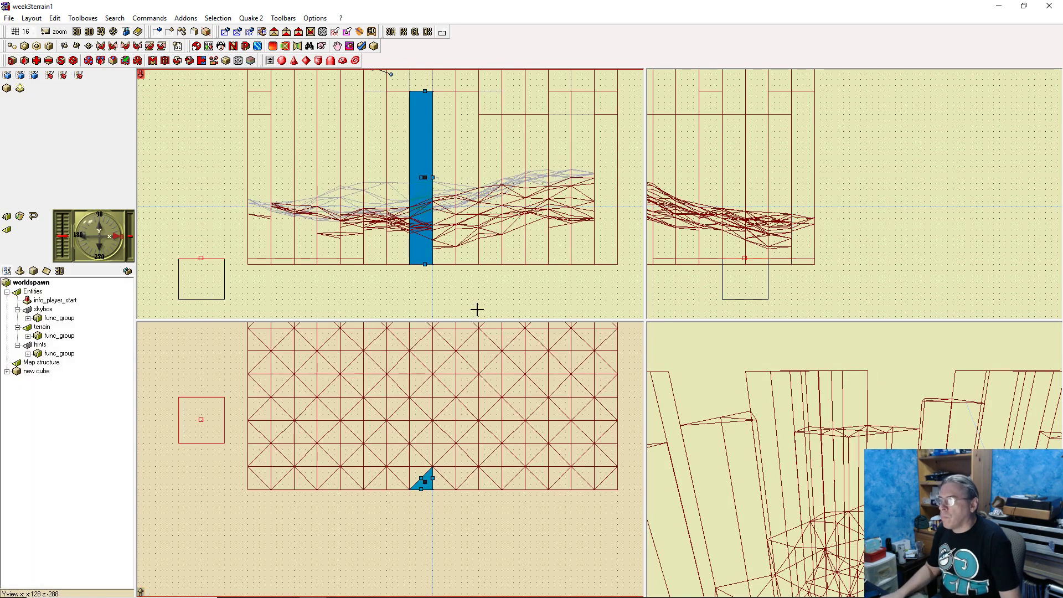
pyautogui.moveTo(853, 431); pyautogui.dragTo(775, 454)
pyautogui.moveTo(840, 497); pyautogui.dragTo(773, 514)
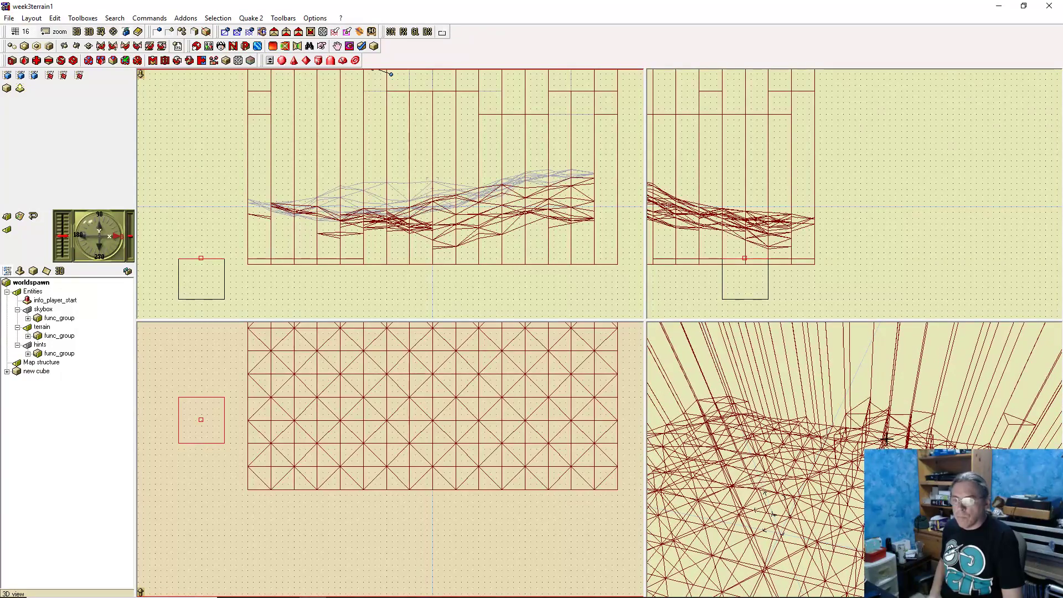
# Switch the 3D view to textured rendering for inspecting the raised terrain beside the path
pyautogui.press('Up')
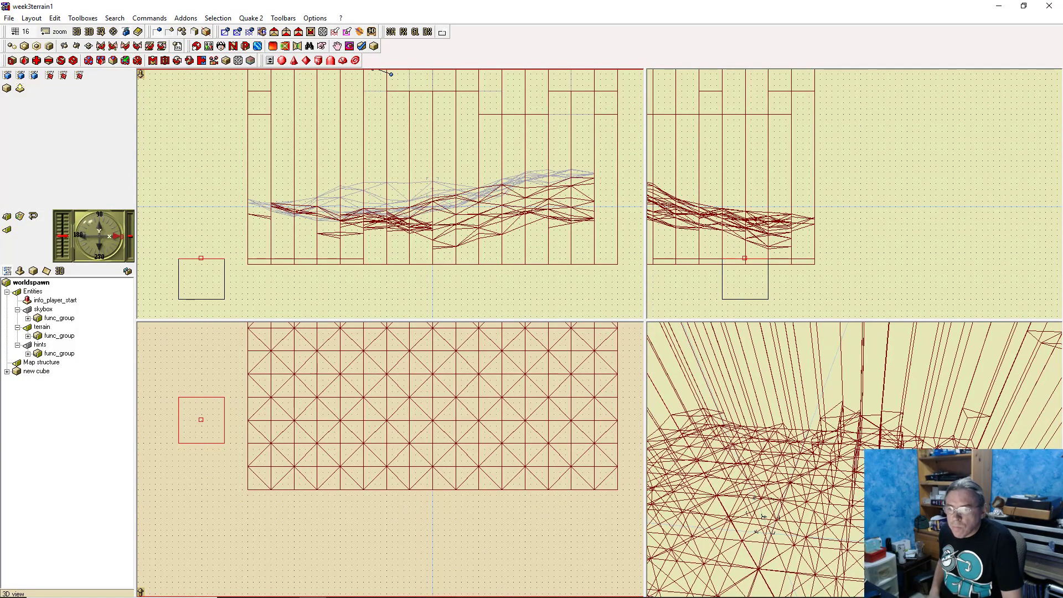
pyautogui.press('Up')
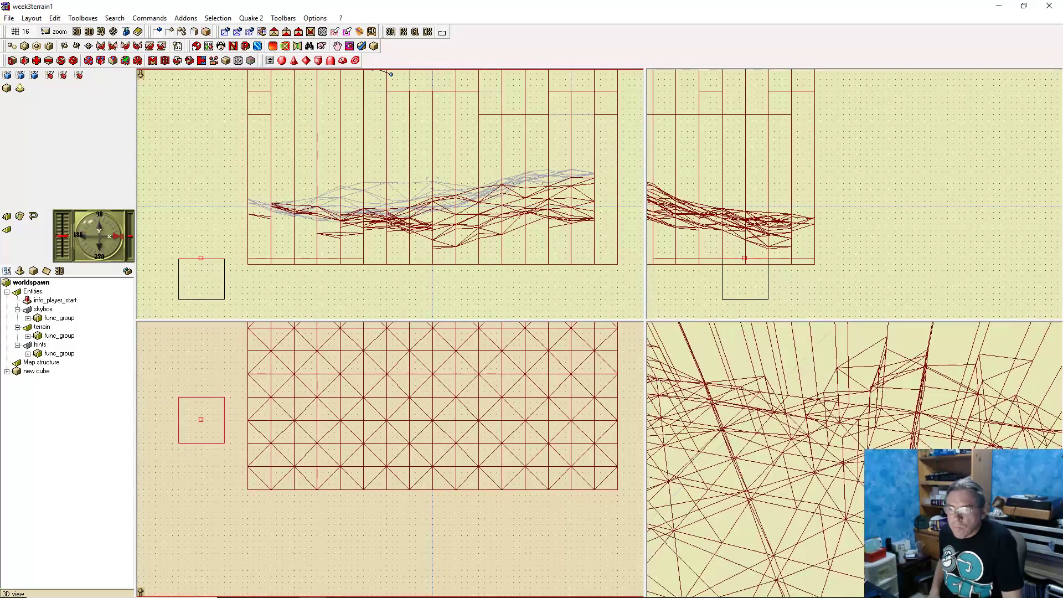
pyautogui.rightClick(926, 398)
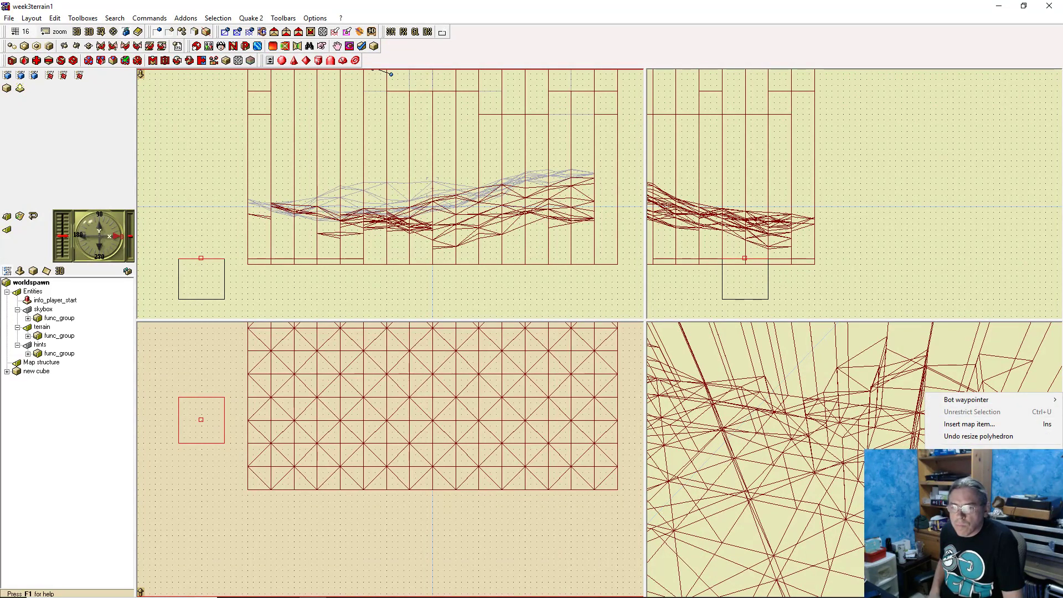
pyautogui.click(960, 492)
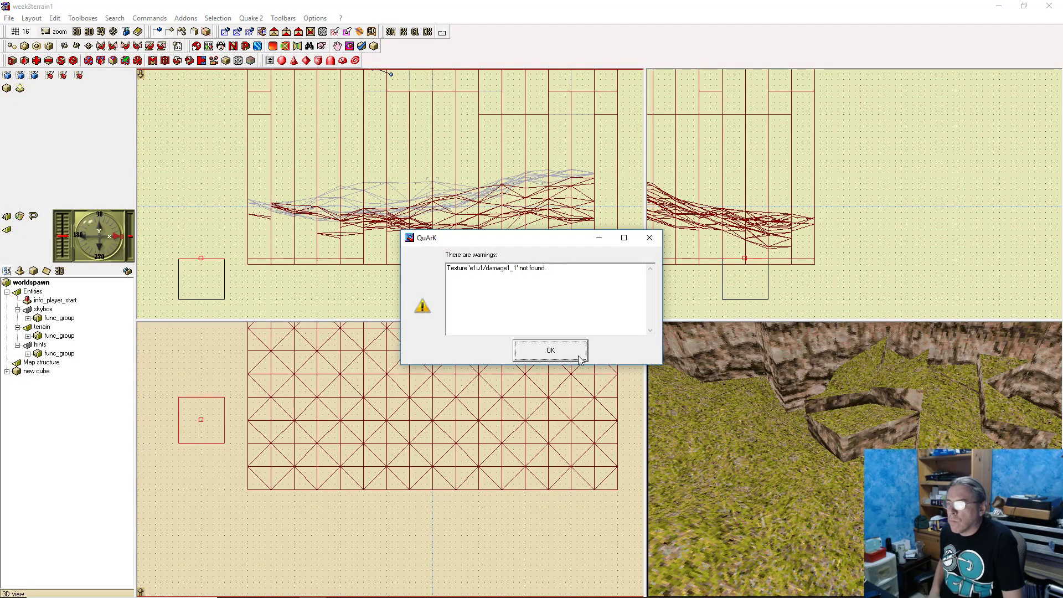
pyautogui.click(576, 352)
pyautogui.moveTo(976, 429); pyautogui.dragTo(935, 432)
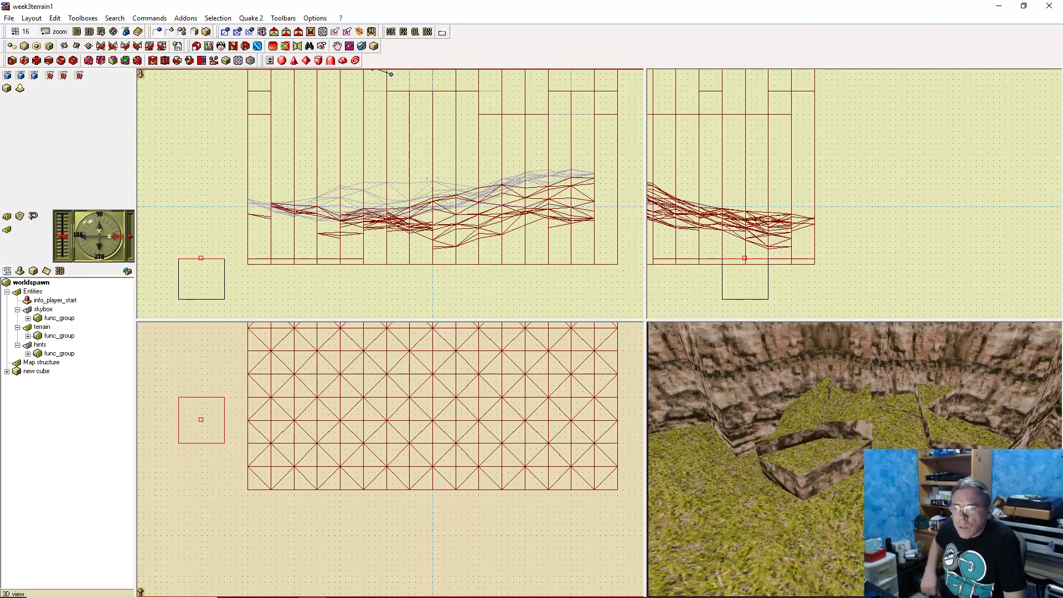
# Raise the top face of the terrain wedge centred near x -43, y -299
pyautogui.click(888, 477)
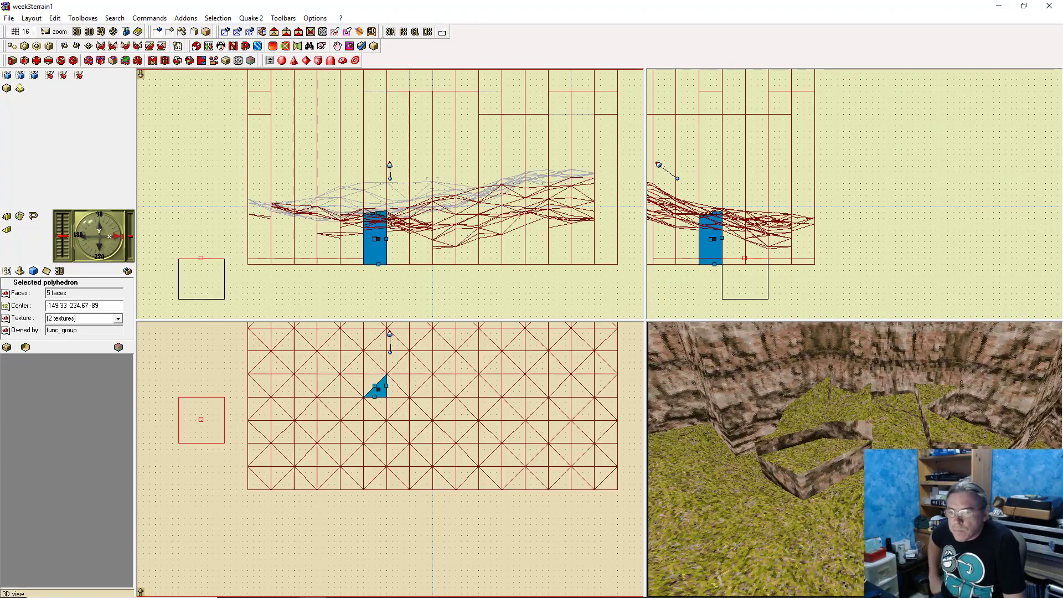
pyautogui.click(890, 434)
pyautogui.click(806, 418)
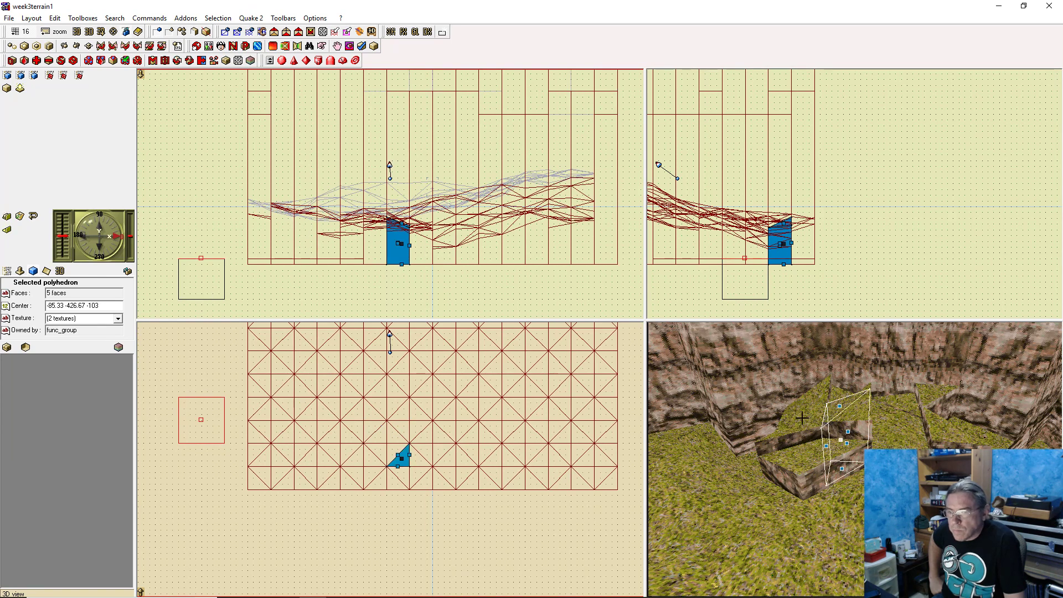
pyautogui.click(821, 450)
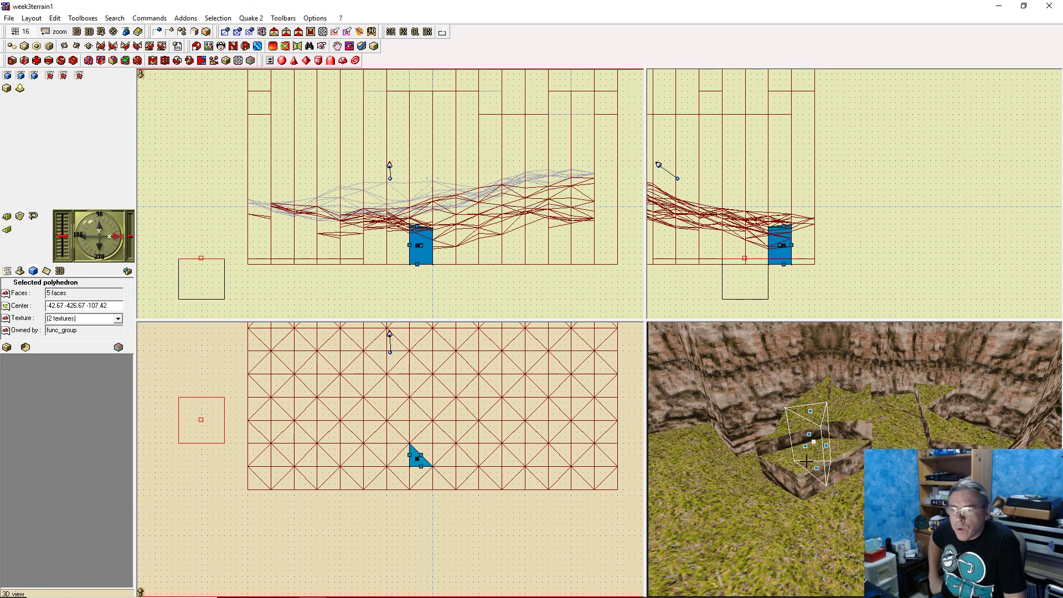
pyautogui.click(818, 458)
pyautogui.click(844, 456)
pyautogui.click(795, 457)
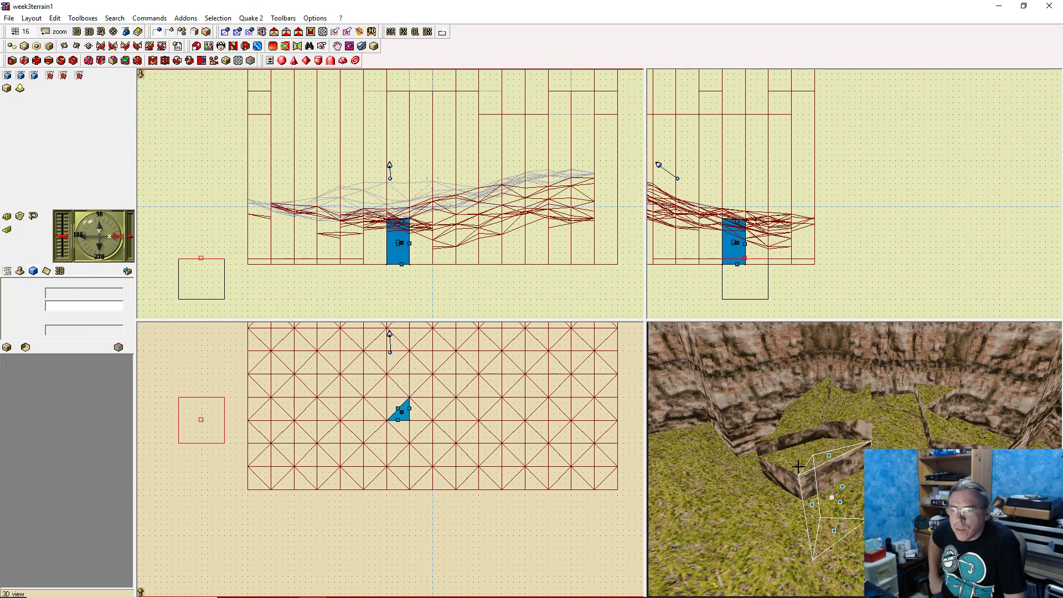
pyautogui.click(788, 460)
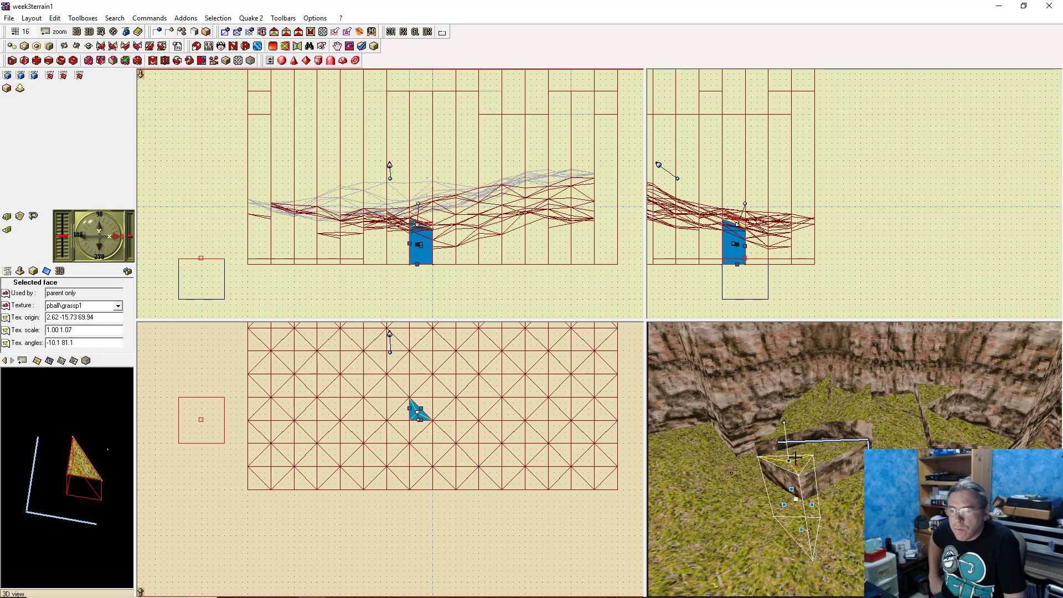
# Adjust the top-face height of the wedge near x -85, y -341 and raise the top face near x -85, y -299
pyautogui.click(843, 446)
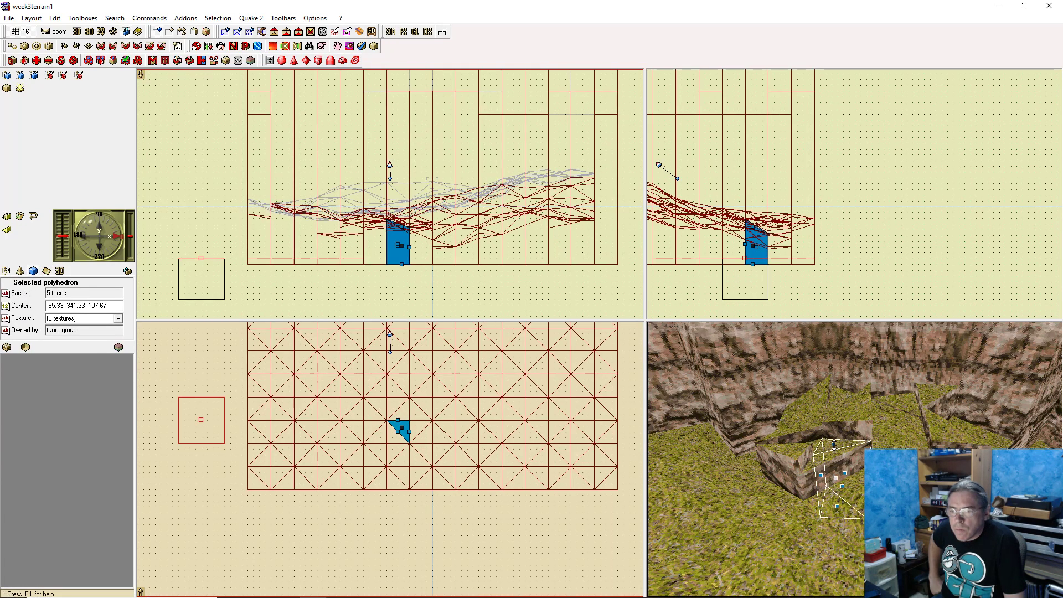
pyautogui.click(834, 444)
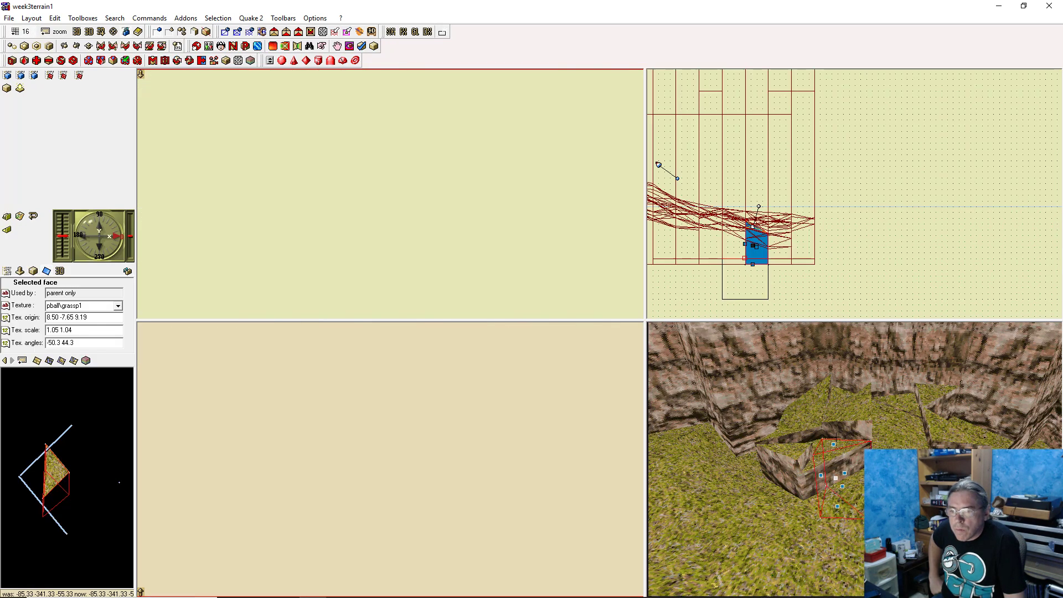
pyautogui.click(811, 462)
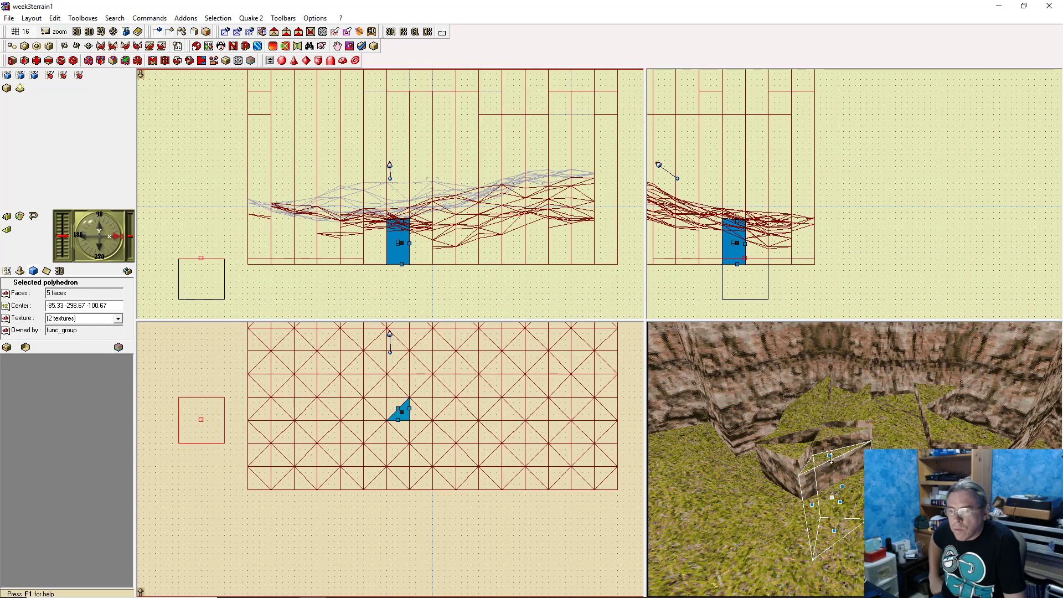
pyautogui.click(830, 450)
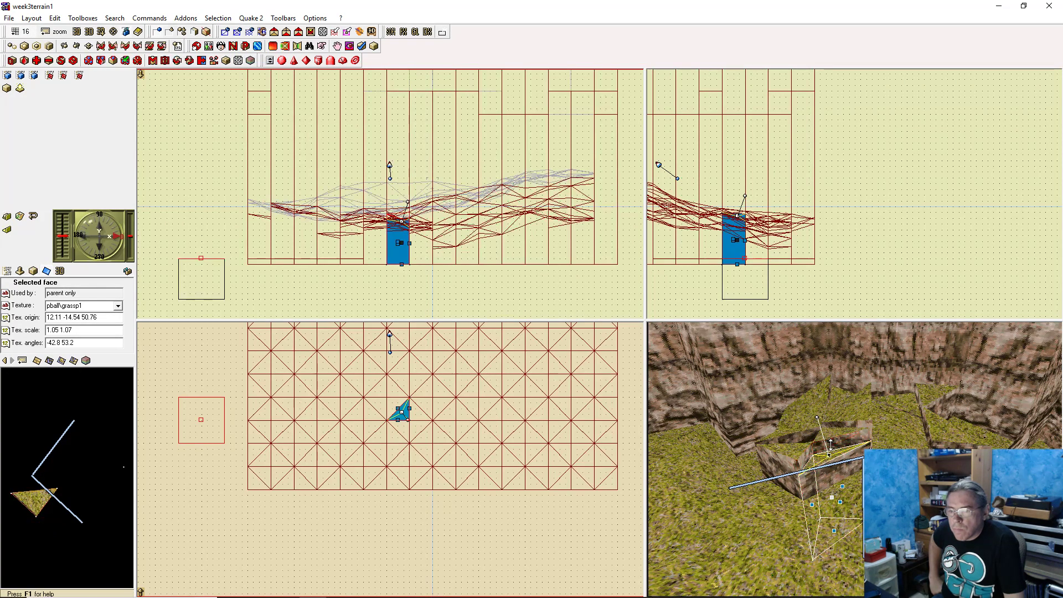
# Lower the top faces of the terrain wedges centred near x -21, y -363 and x -213, y -341
pyautogui.click(803, 447)
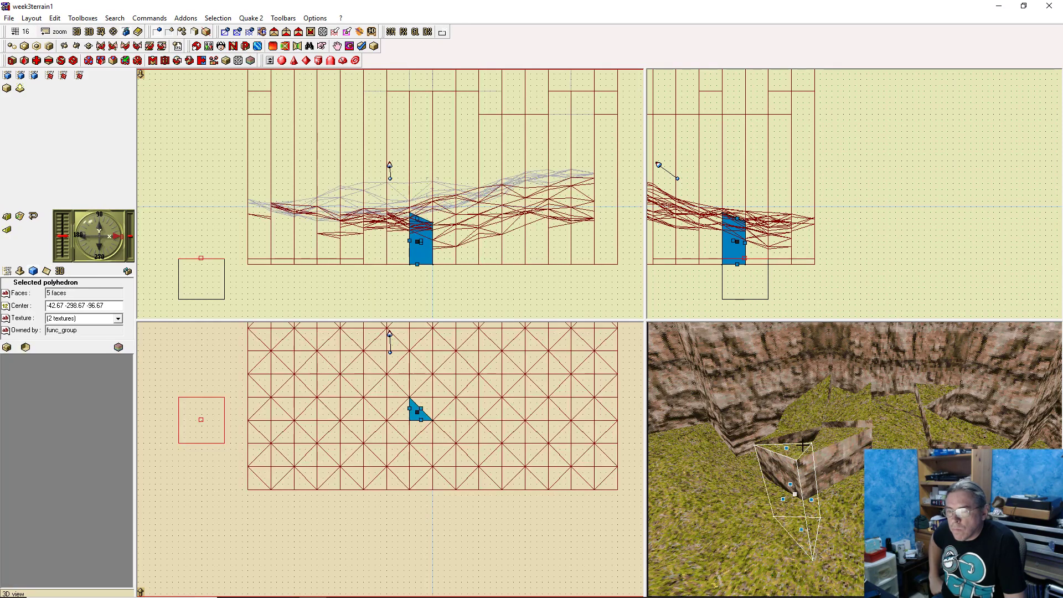
pyautogui.click(802, 444)
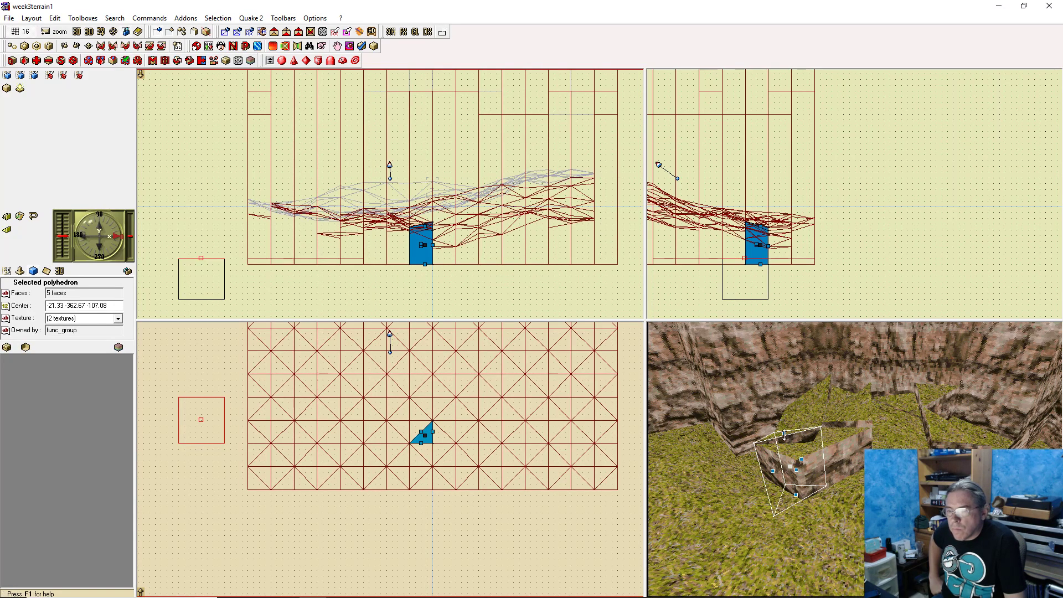
pyautogui.click(784, 435)
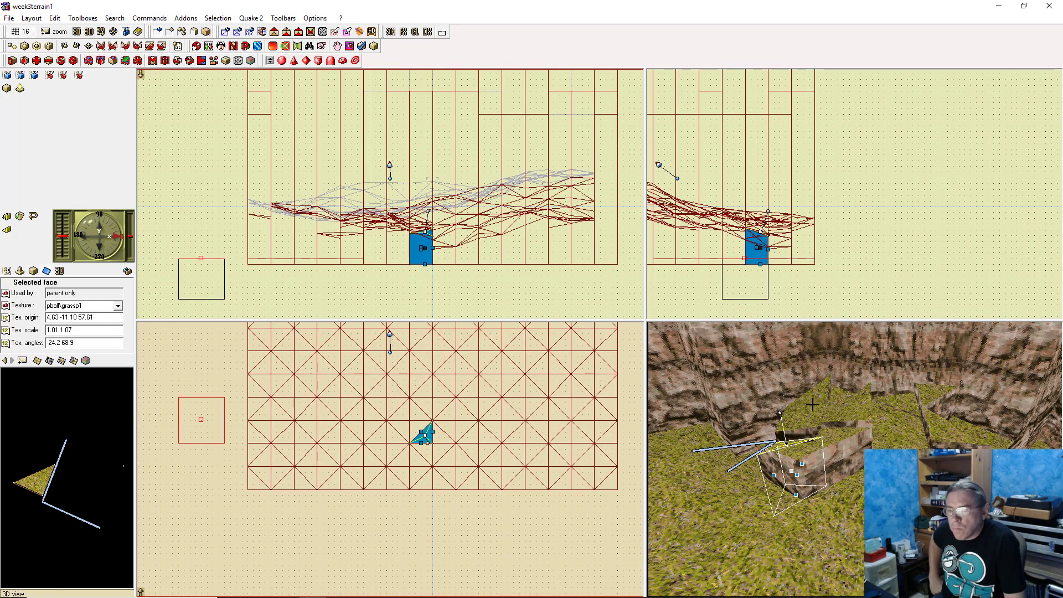
pyautogui.click(947, 428)
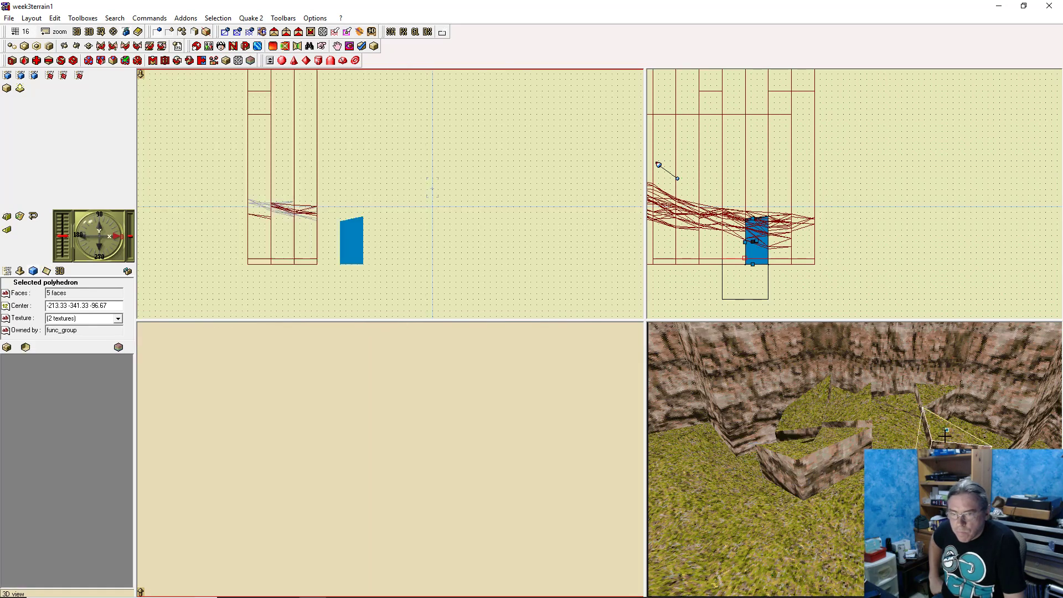
pyautogui.click(944, 440)
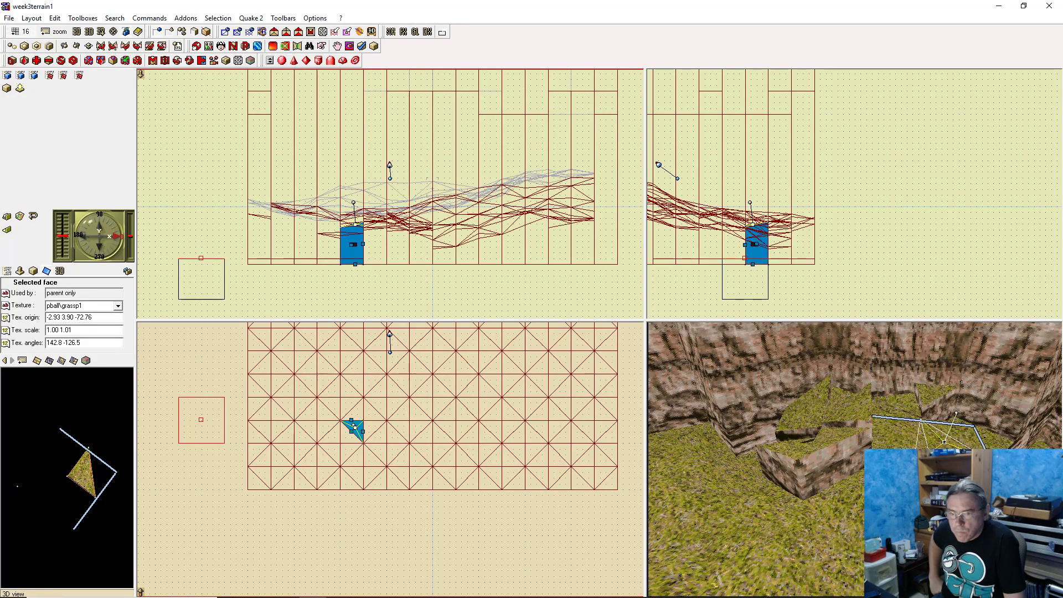
# Lower the top faces of the wedges centred near x -213, y -427 and x -43, y -469, and clear the selection
pyautogui.click(943, 396)
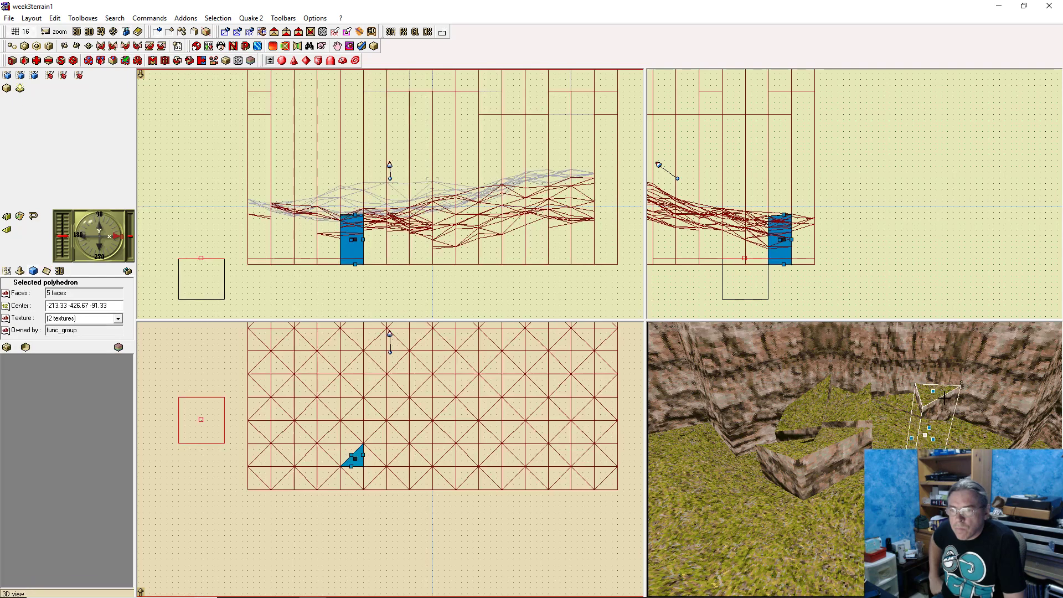
pyautogui.click(934, 391)
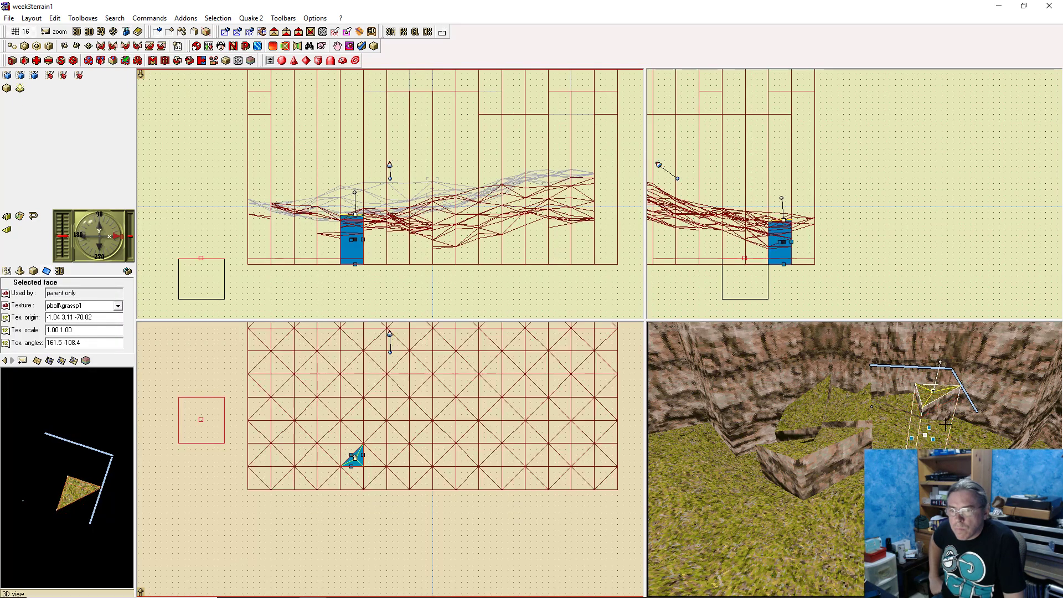
pyautogui.click(816, 396)
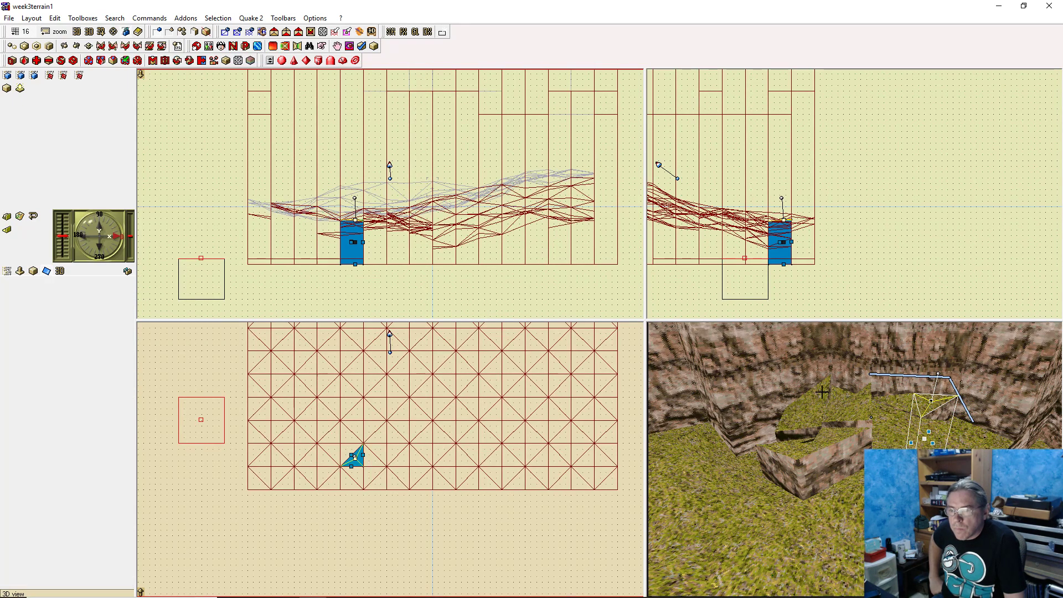
pyautogui.moveTo(817, 396); pyautogui.dragTo(821, 405)
pyautogui.click(824, 396)
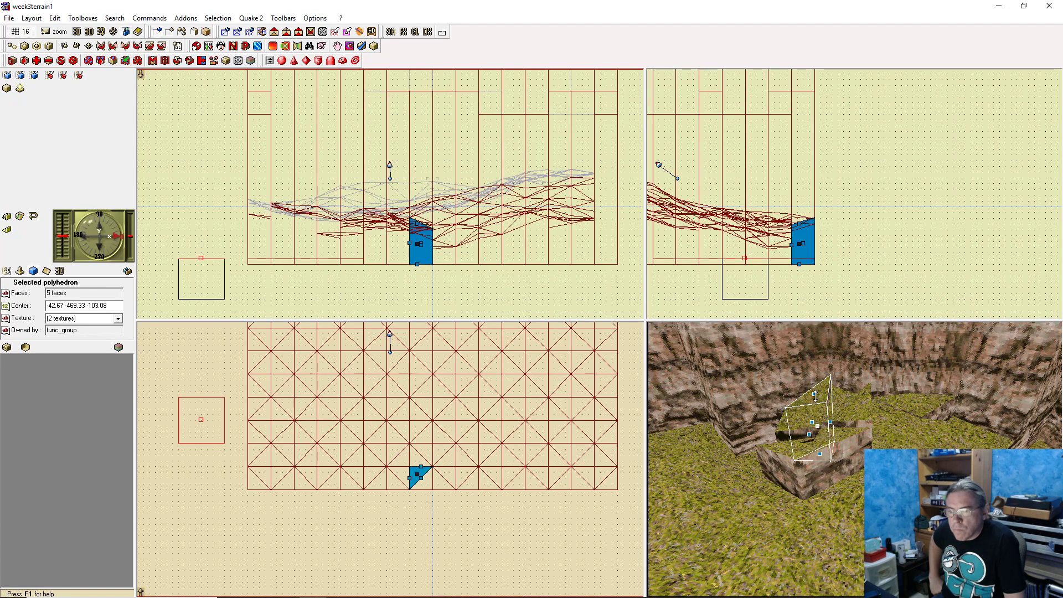
pyautogui.click(831, 412)
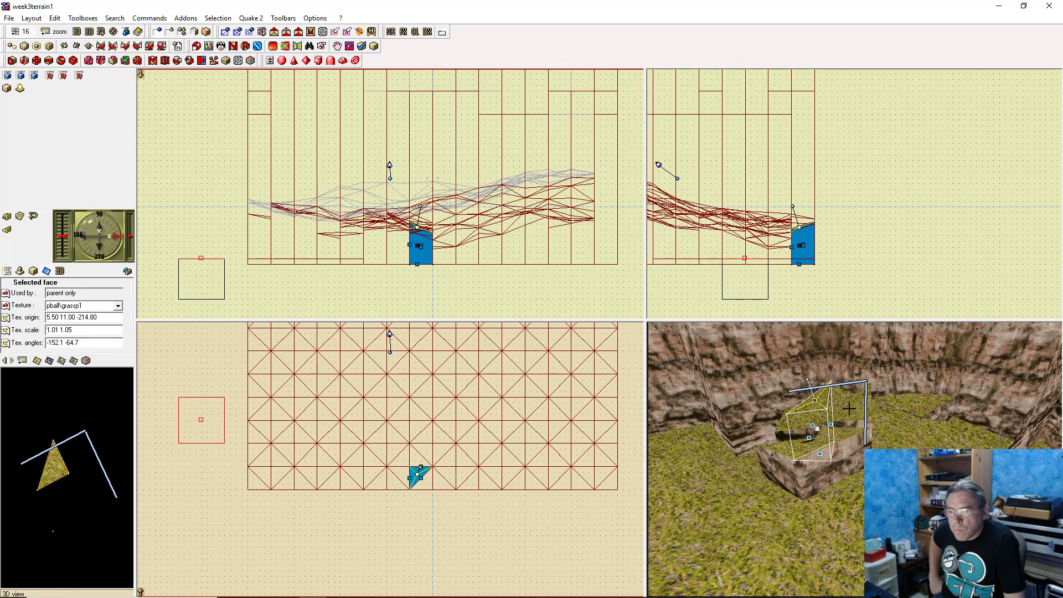
pyautogui.press('Escape')
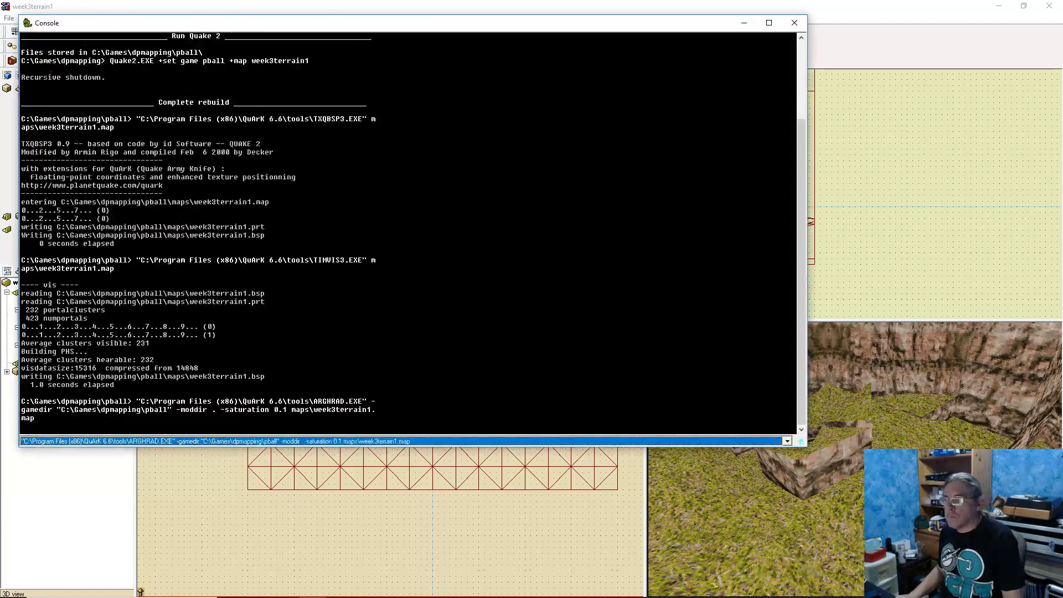
# Rebuild the complete week3terrain1 map and try to run it in Paintball 2, dismissing the graphics driver dialogs
pyautogui.click(572, 5)
pyautogui.hotkey('alt', 'Tab')
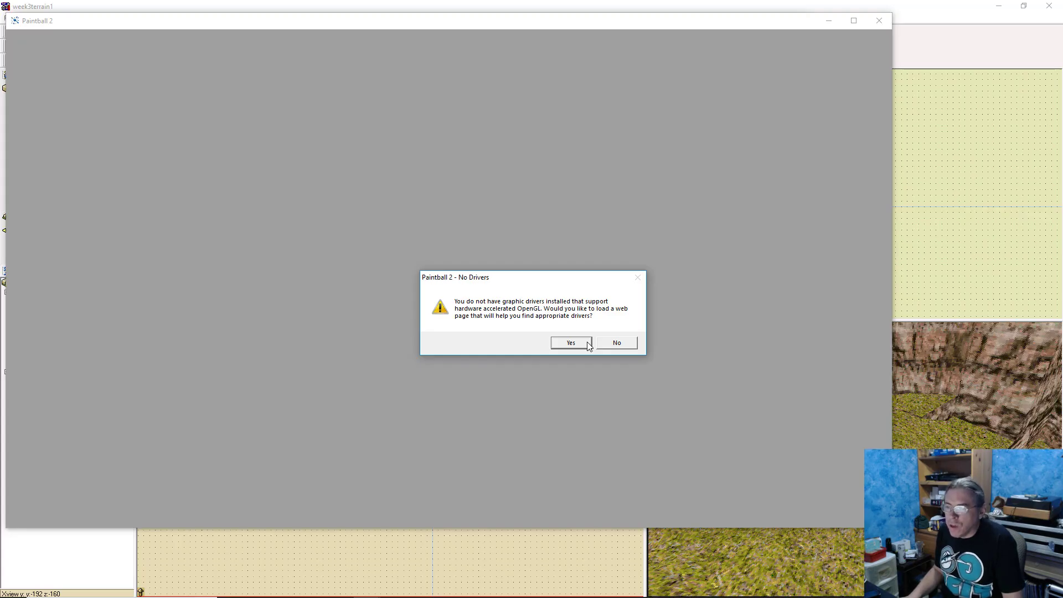
pyautogui.click(587, 344)
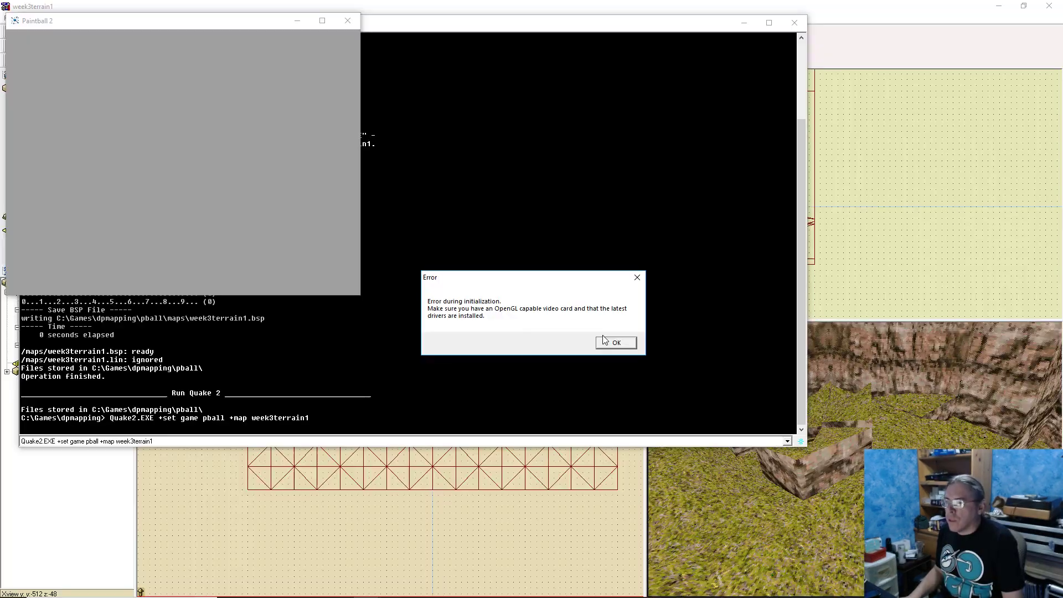
pyautogui.click(605, 338)
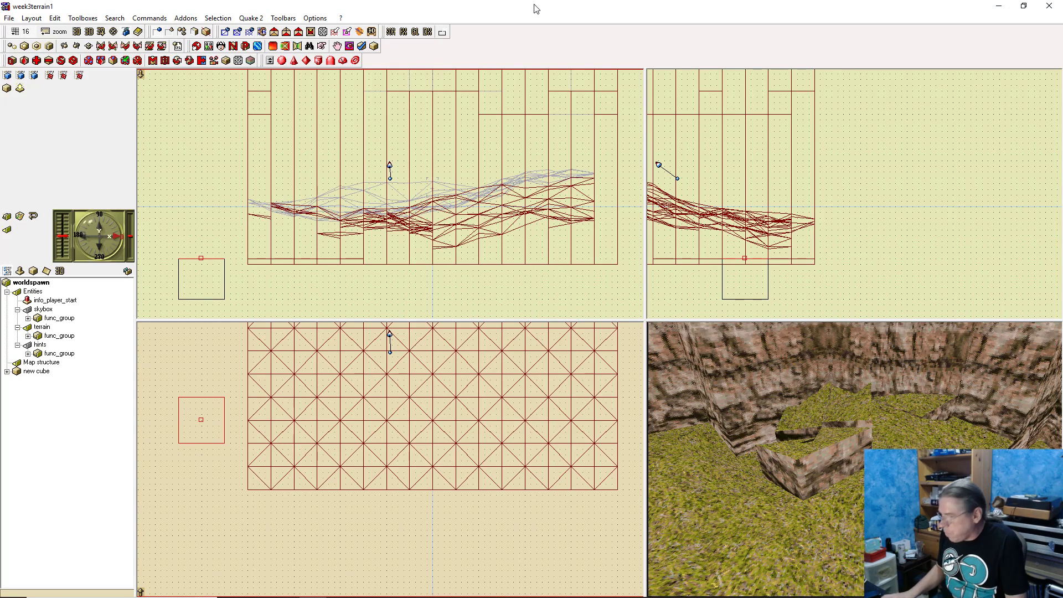
# Save the map in the terraintest folder as a QuArK Map file named week3terrain1.qkm
pyautogui.click(10, 18)
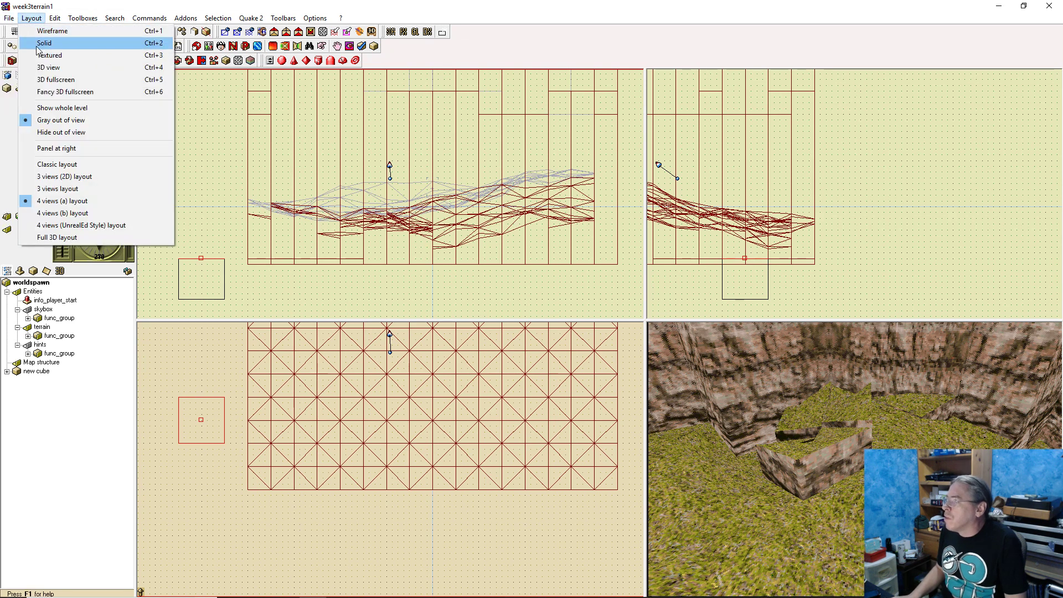
pyautogui.click(37, 67)
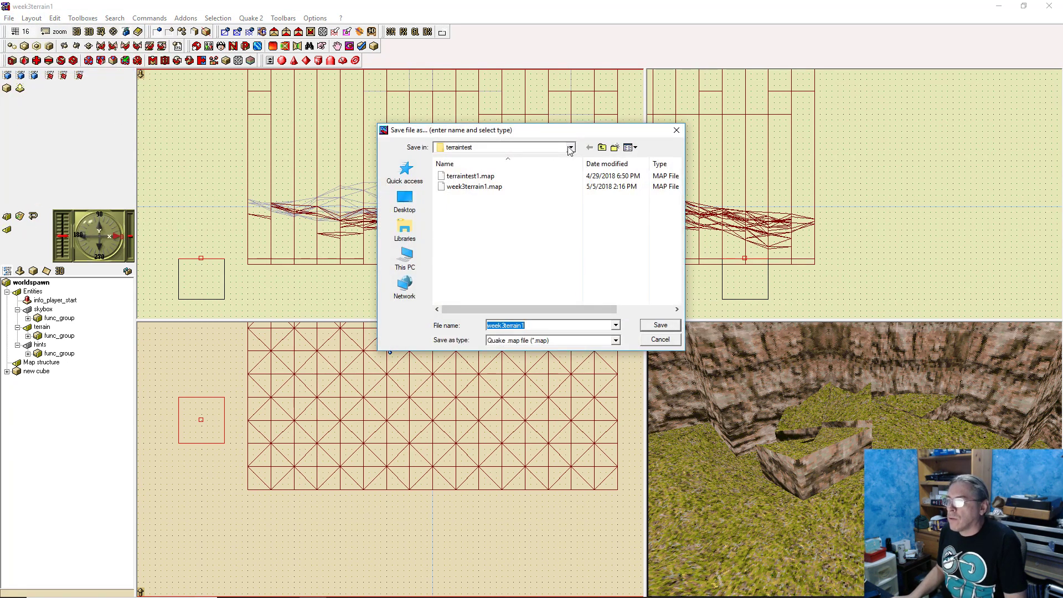
pyautogui.click(616, 340)
pyautogui.click(611, 358)
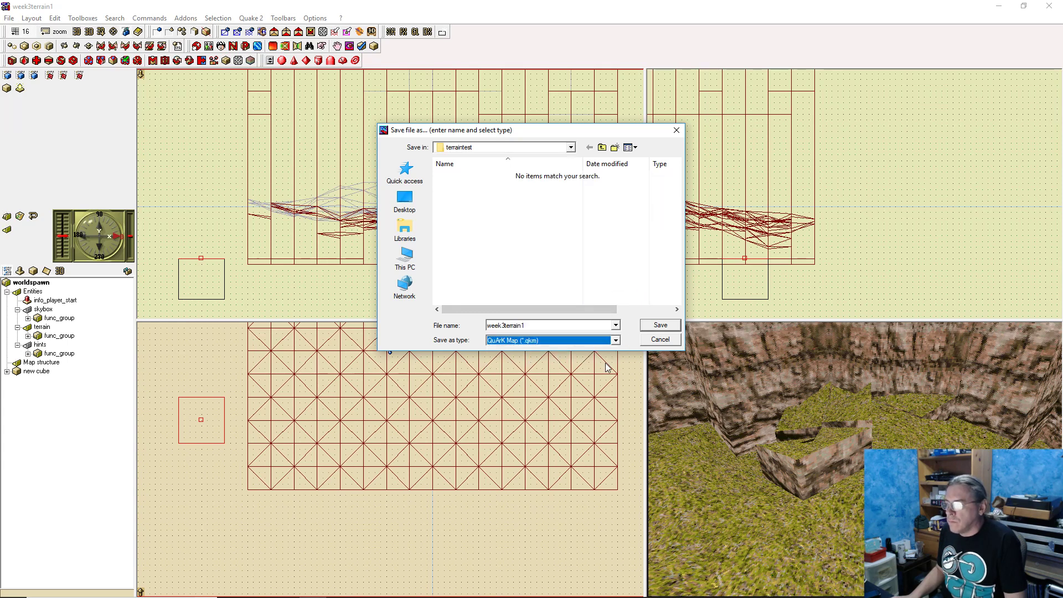
pyautogui.click(558, 324)
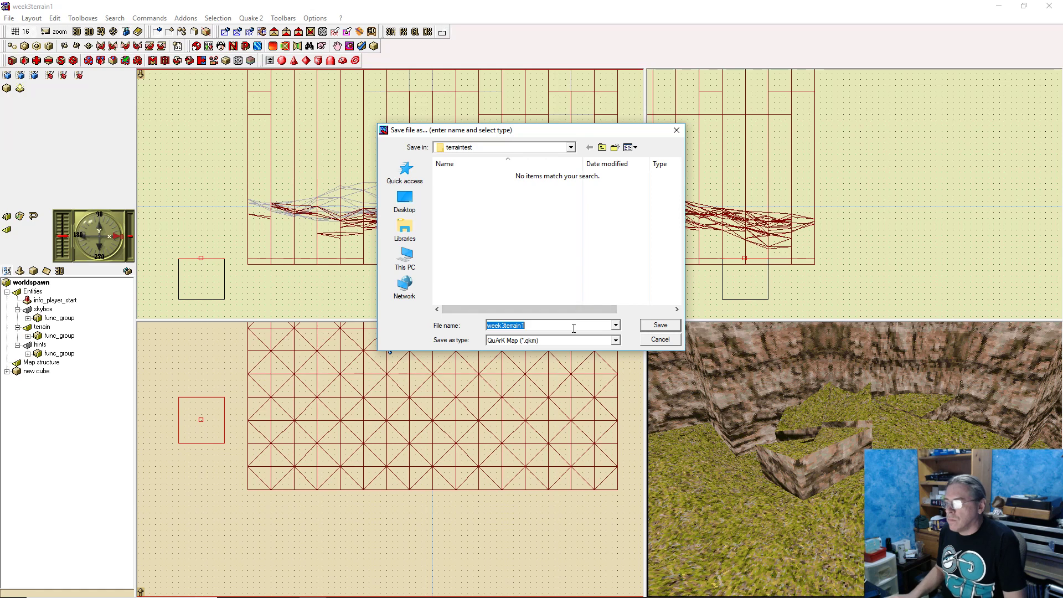
pyautogui.click(575, 327)
pyautogui.write('.qkm')
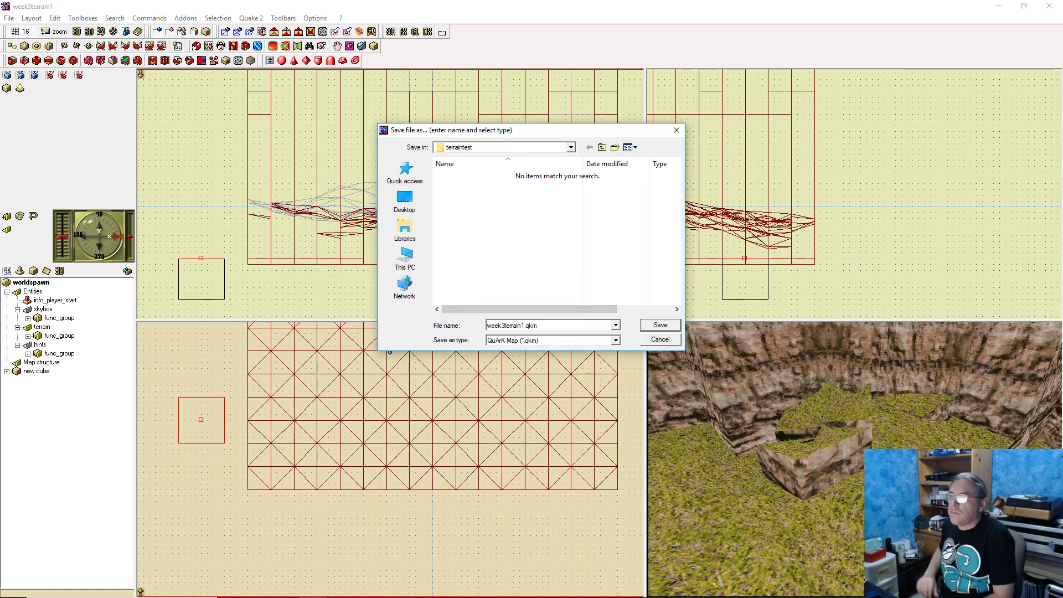
pyautogui.press('Return')
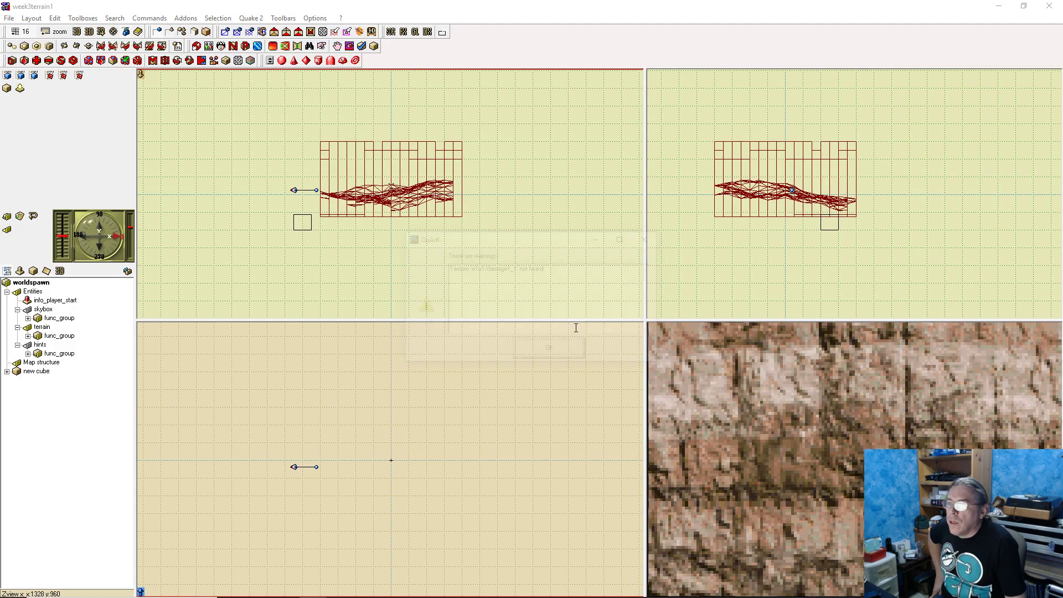
# Dismiss the texture warning, and close the map editor and QuArK Explorer
pyautogui.click(568, 352)
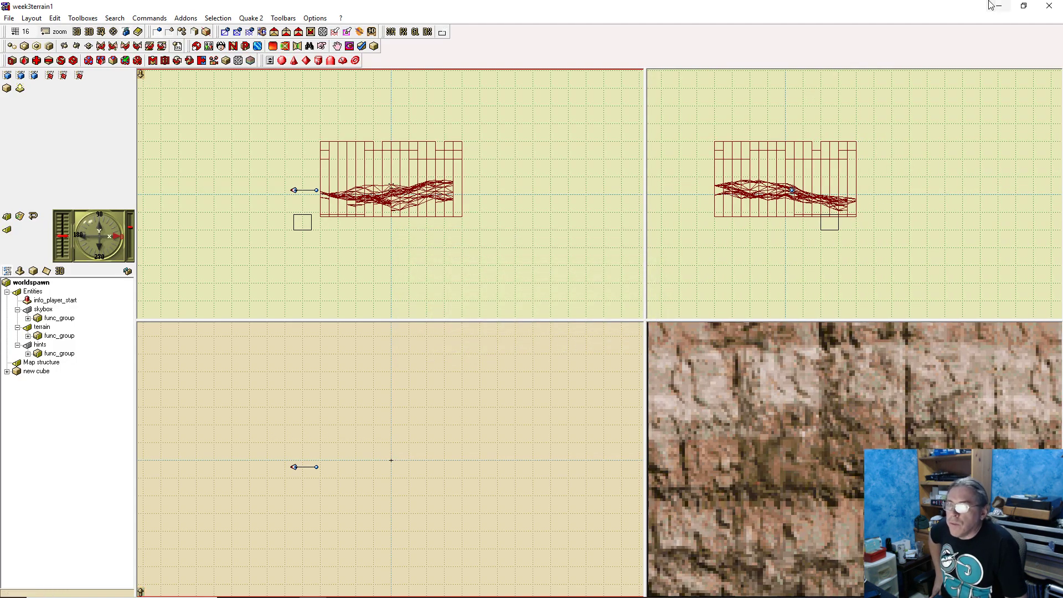
pyautogui.click(1049, 5)
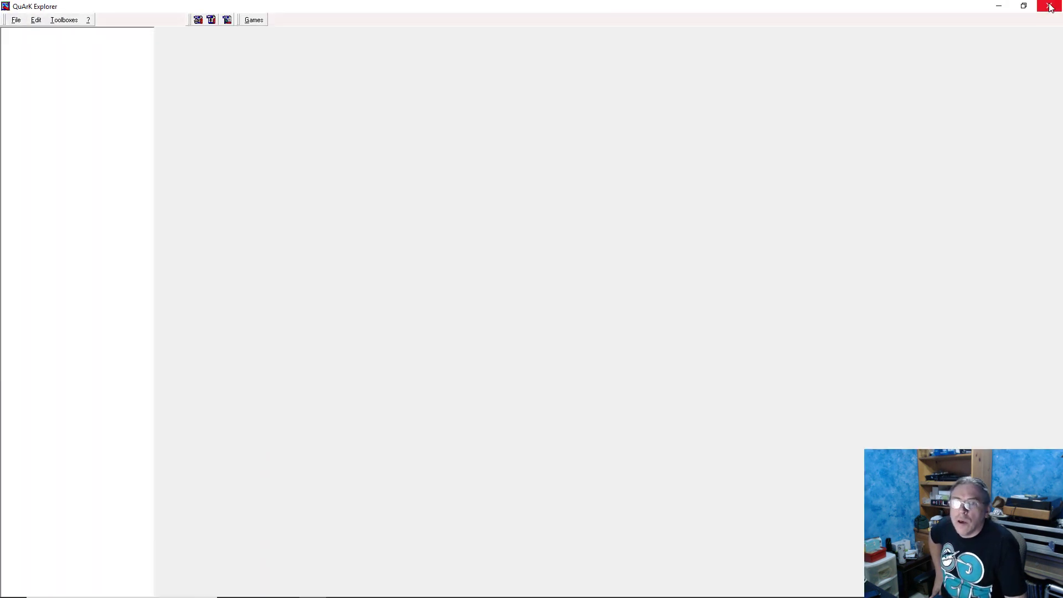
pyautogui.click(1049, 6)
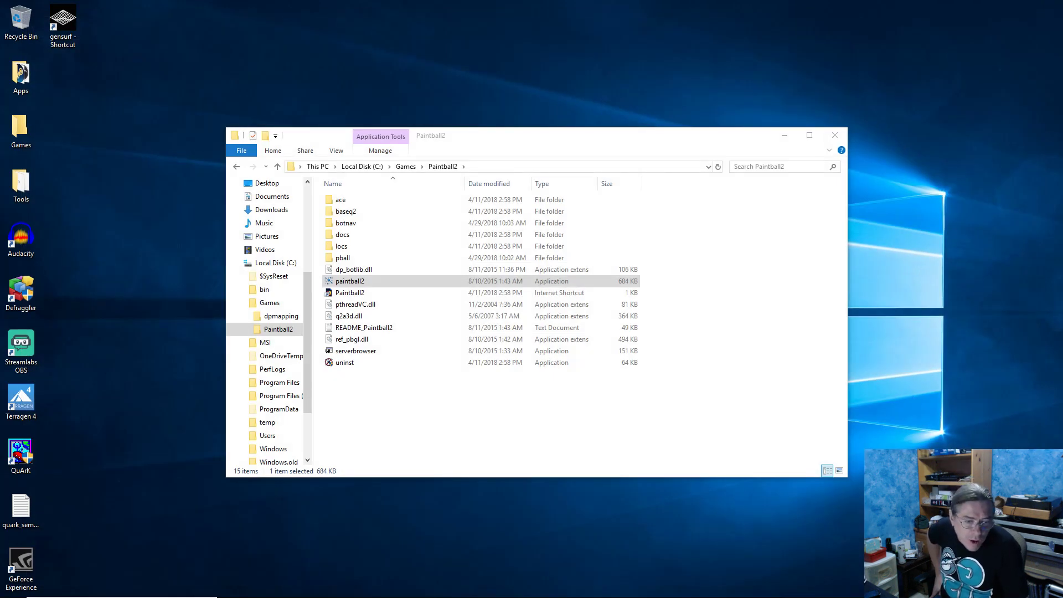